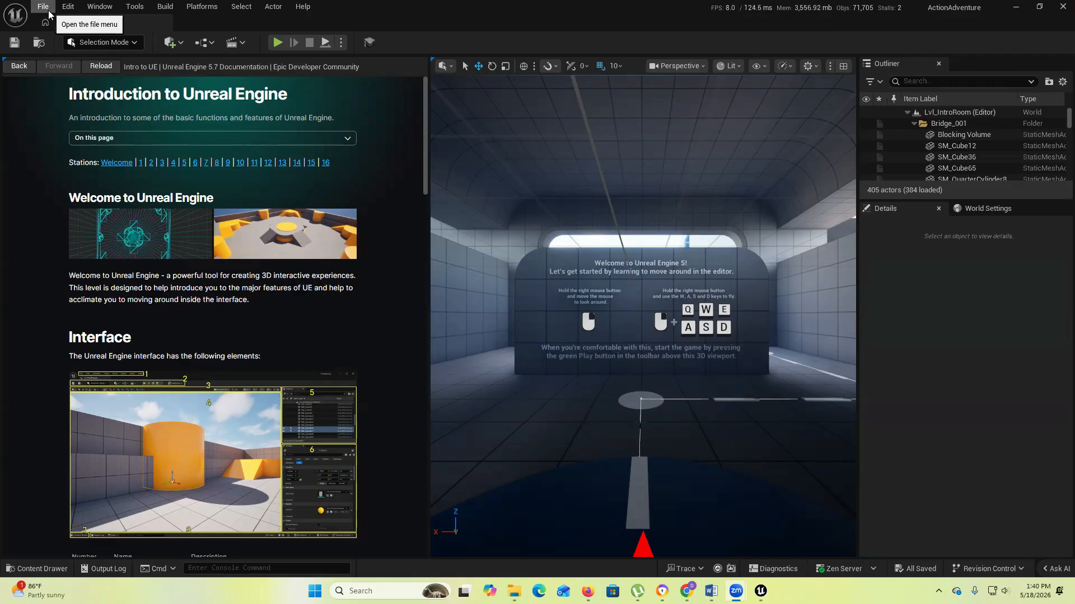
# Browse the project's content and look inside the LevelPrototyping folder
pyautogui.hotkey('ctrl', 'space')
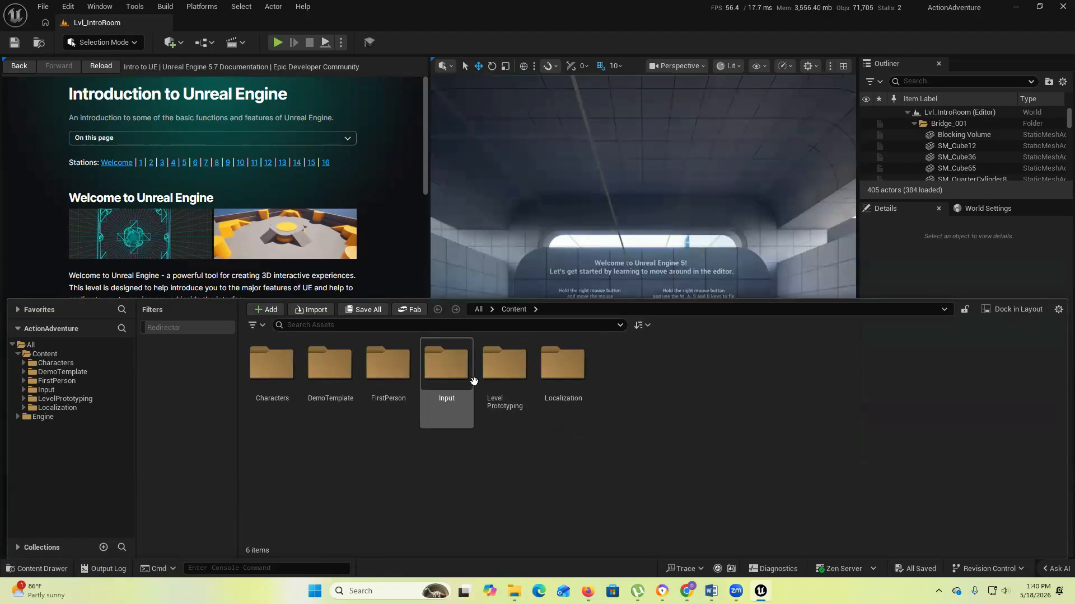
pyautogui.doubleClick(496, 372)
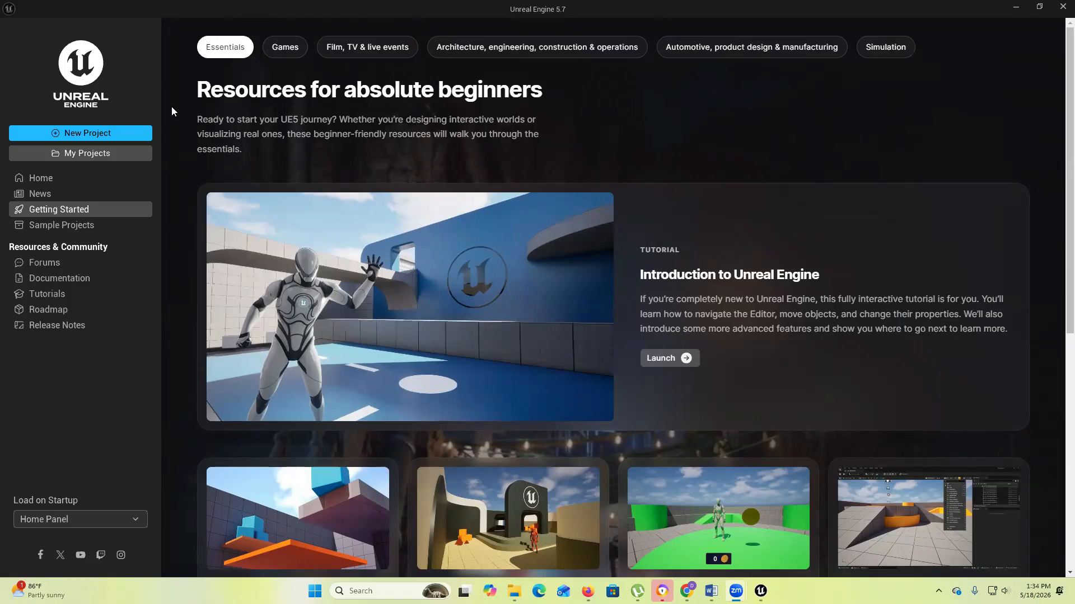
# Create a new Games project from the Third Person template and name it ActionAdventure
pyautogui.click(95, 152)
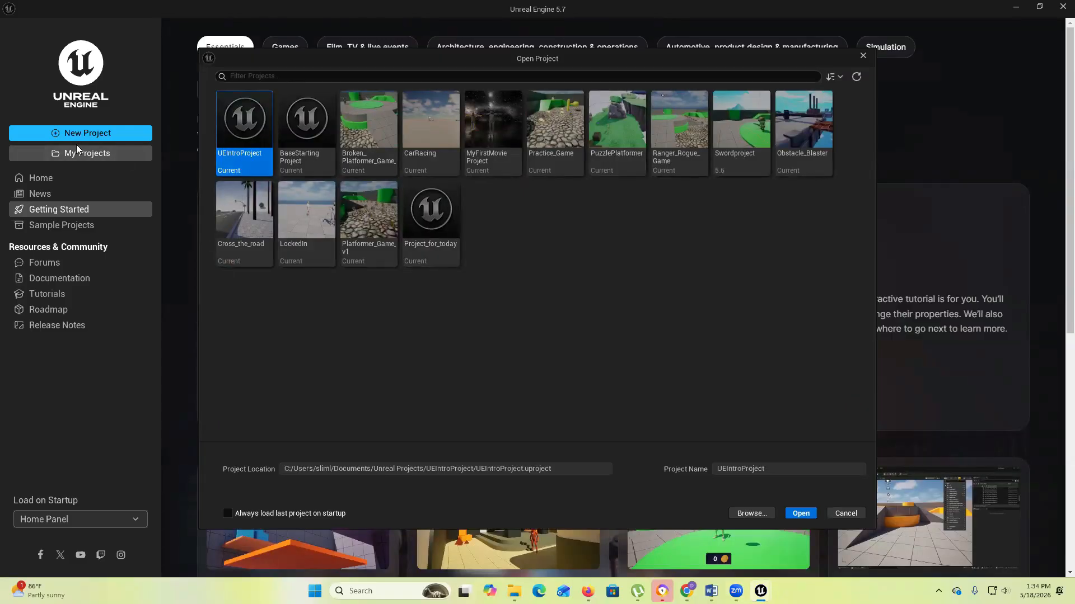
pyautogui.click(94, 137)
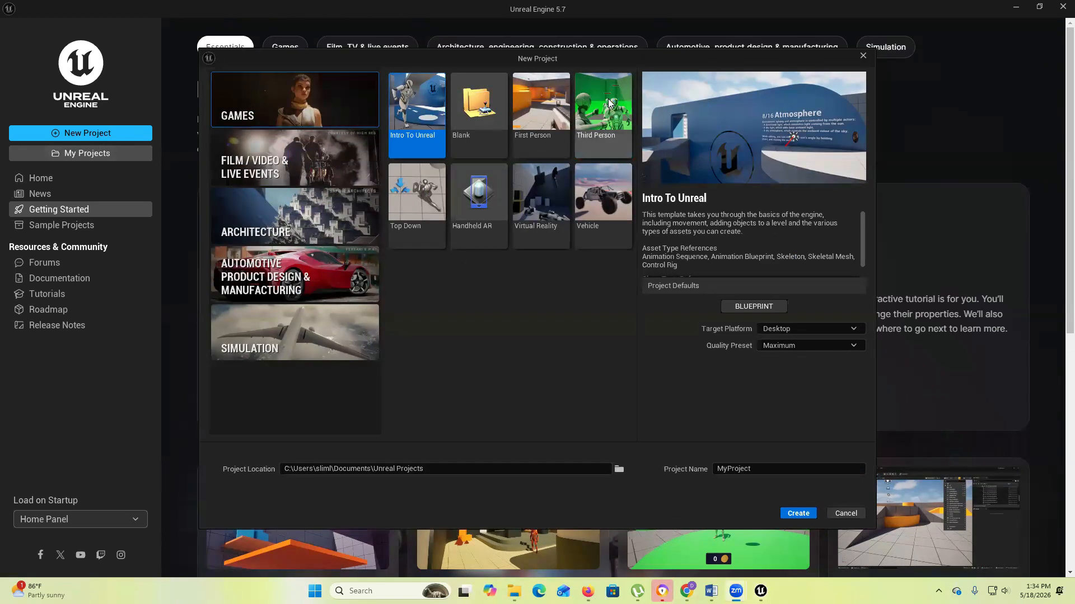
pyautogui.click(610, 129)
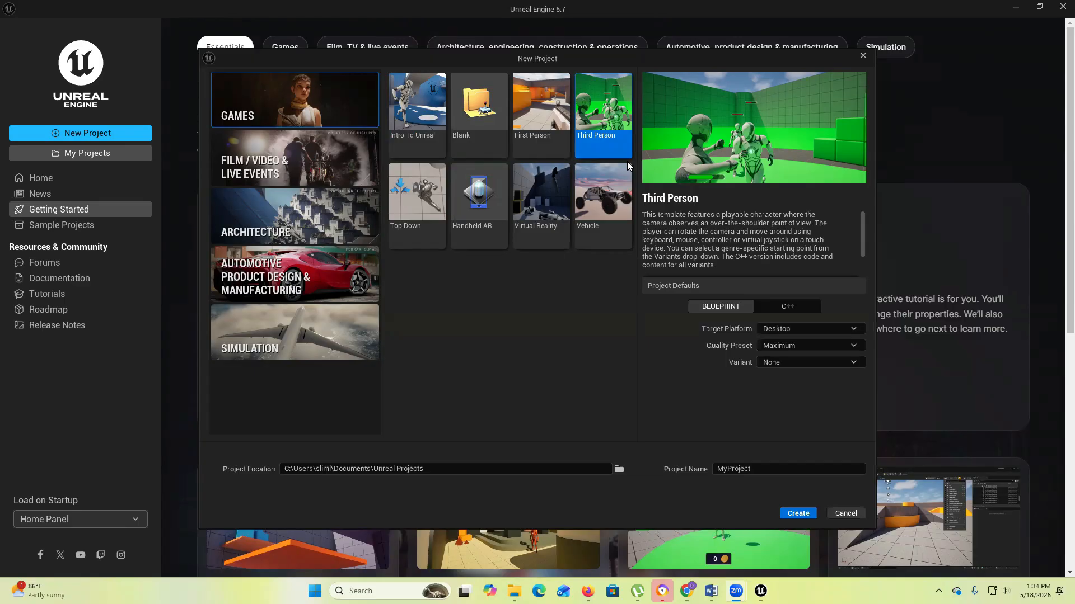
pyautogui.click(426, 470)
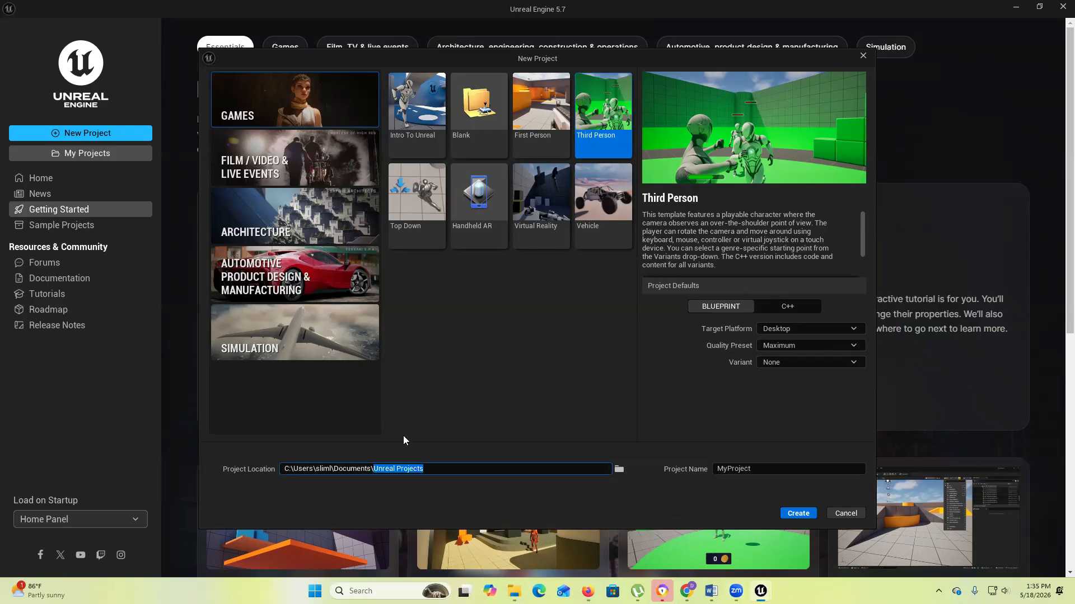
pyautogui.write('Ad')
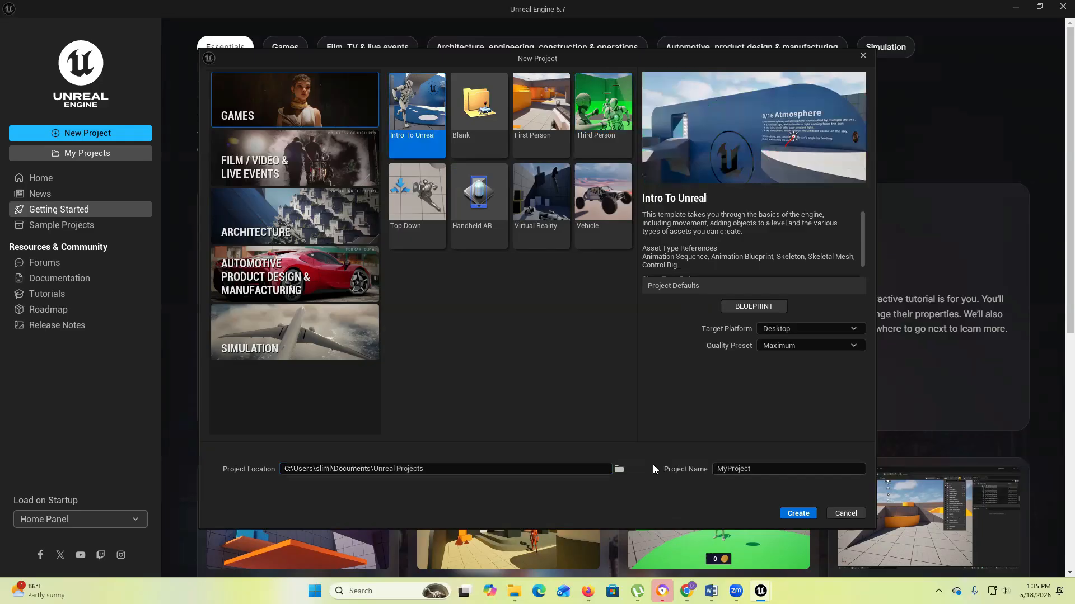
pyautogui.write('ActionAdventure')
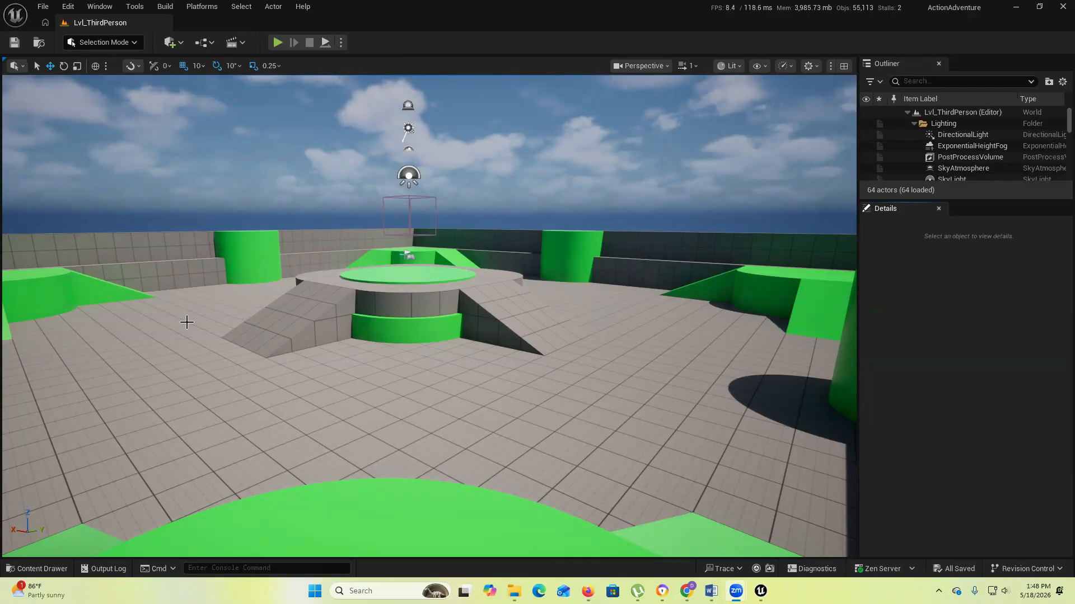
# Open the BP_ThirdPersonPlayerController blueprint from the ThirdPerson Blueprints folder to view its event graph, and close it
pyautogui.click(51, 577)
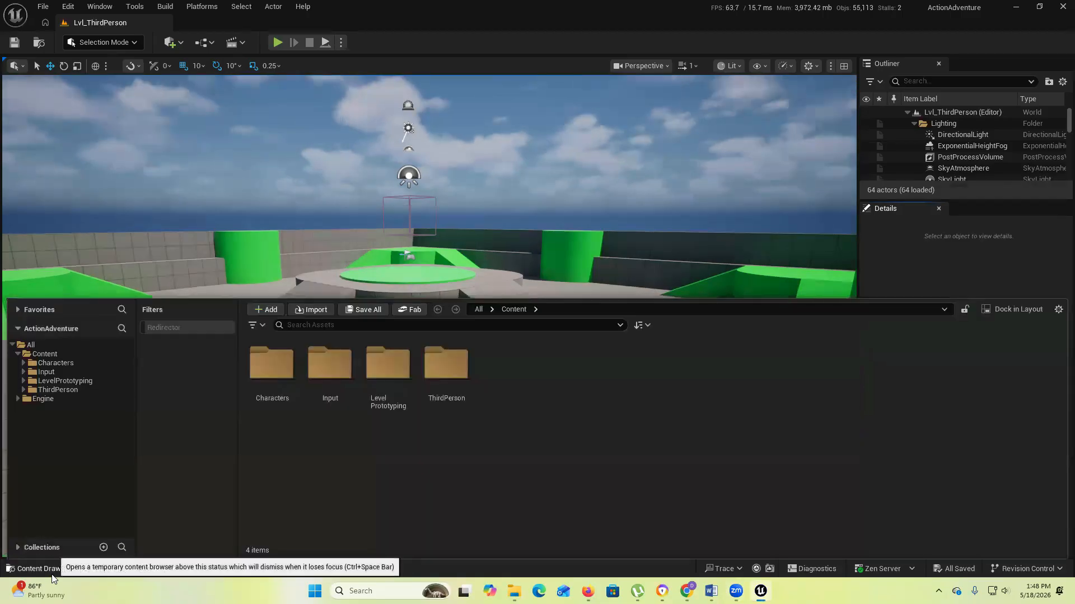
pyautogui.click(52, 578)
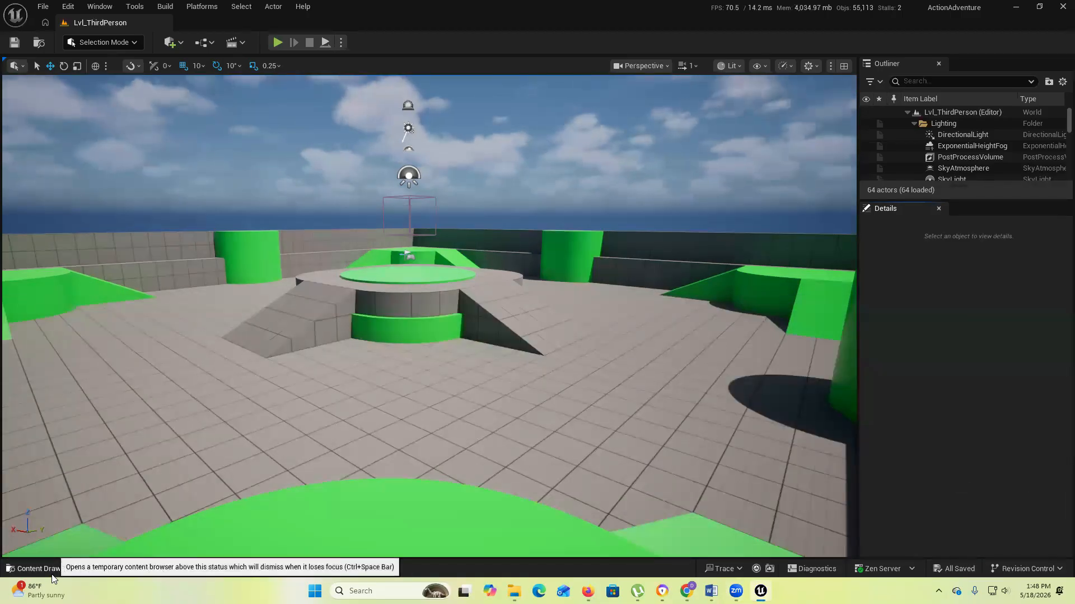
pyautogui.click(52, 578)
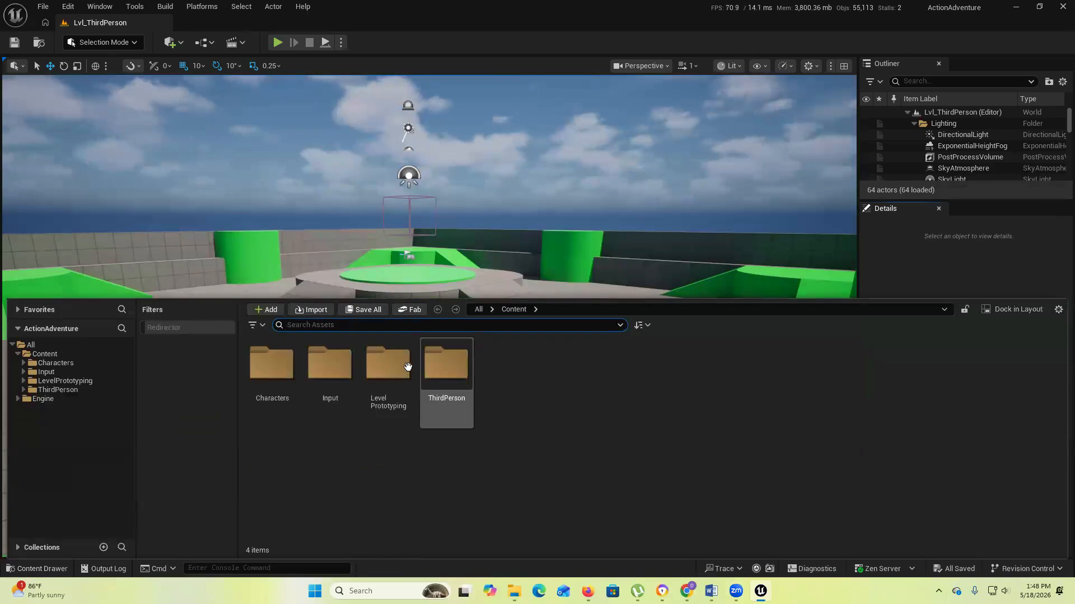
pyautogui.doubleClick(387, 361)
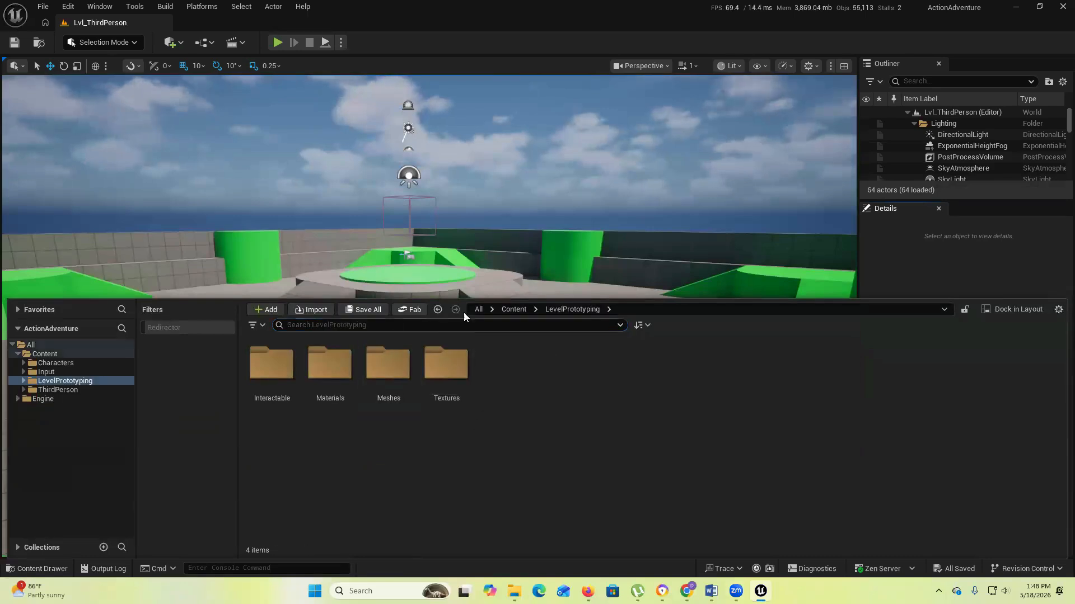
pyautogui.click(514, 310)
pyautogui.doubleClick(439, 363)
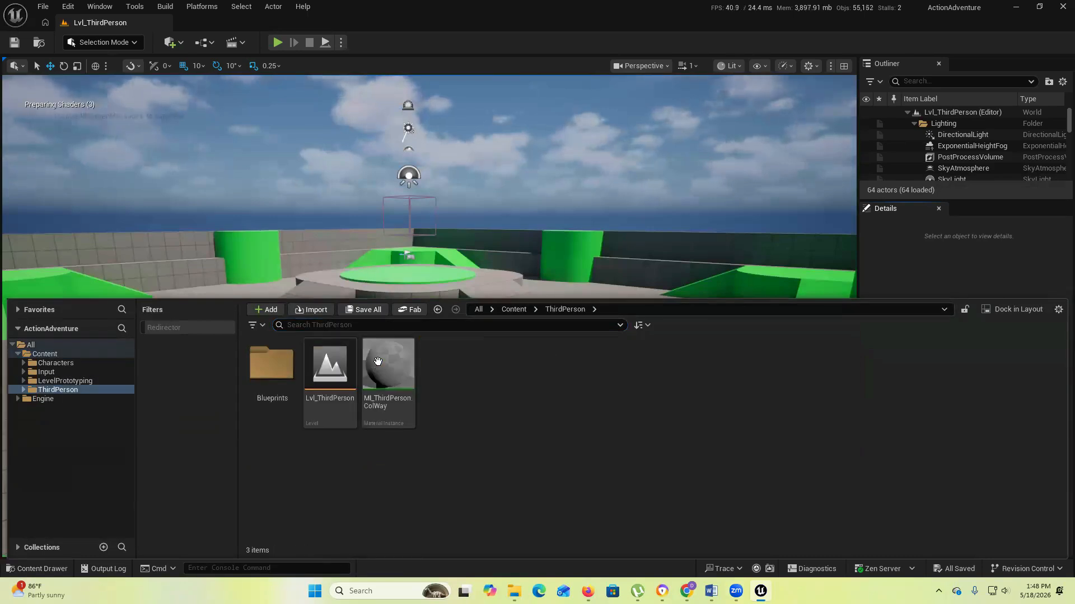
pyautogui.doubleClick(279, 365)
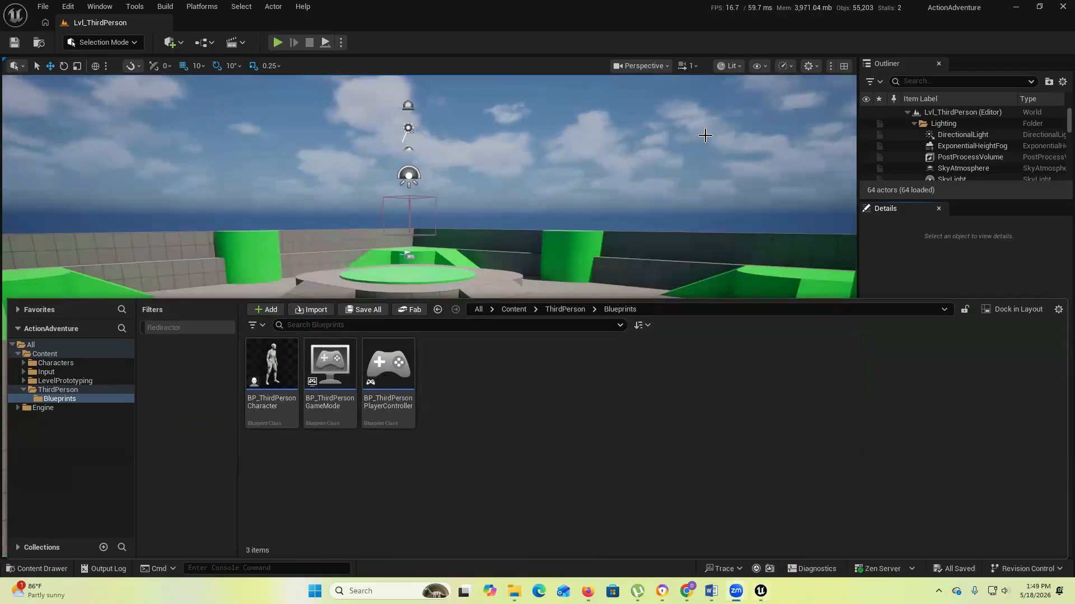
pyautogui.doubleClick(405, 364)
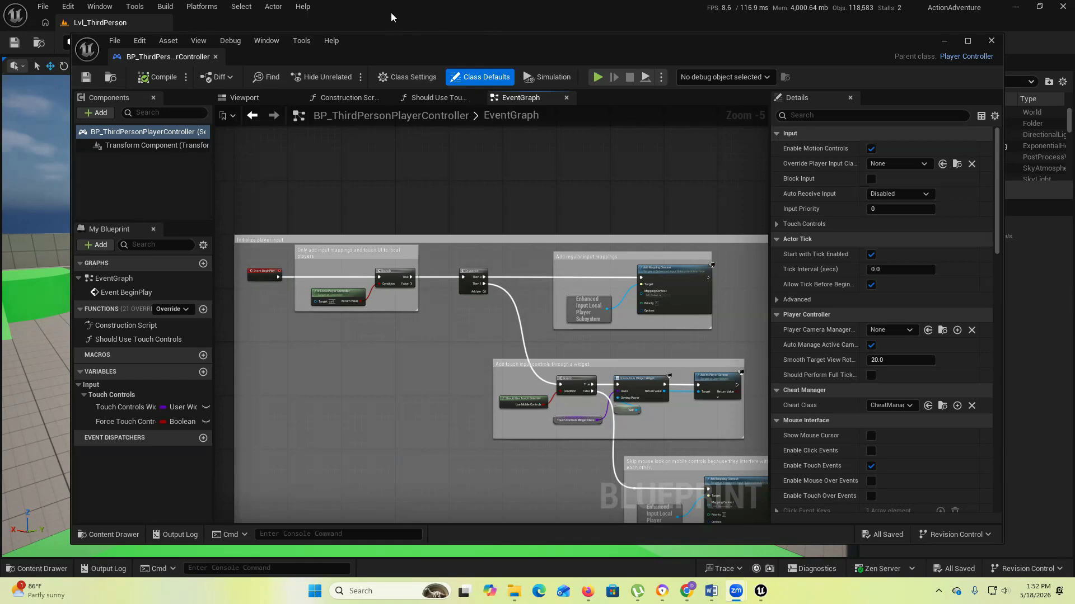
pyautogui.click(992, 42)
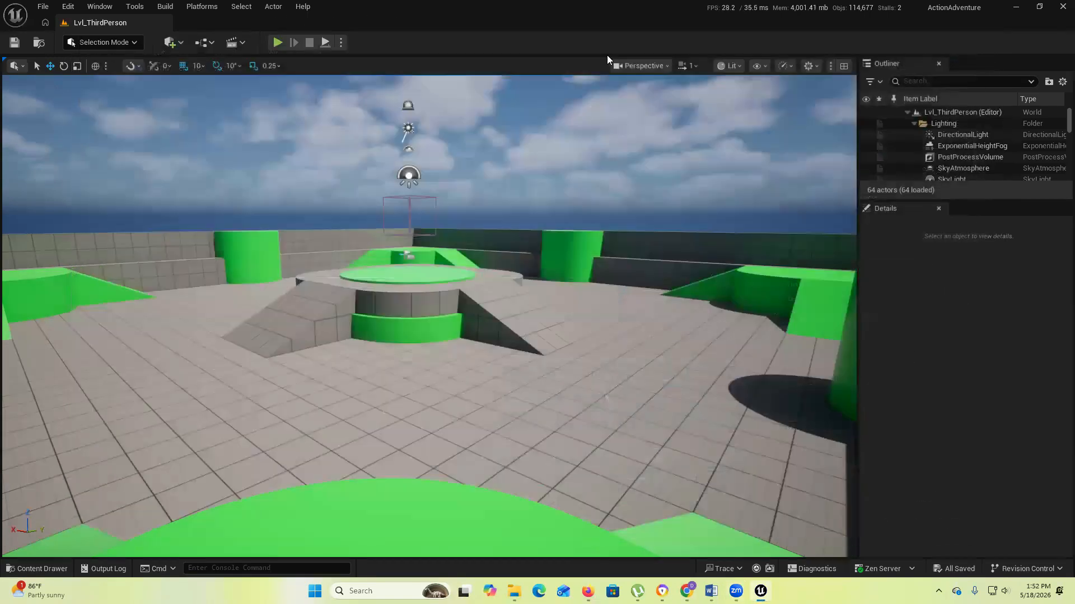
# Set the Asset Editor Open Location to Main Window in the editor's appearance preferences and close the preferences
pyautogui.click(68, 7)
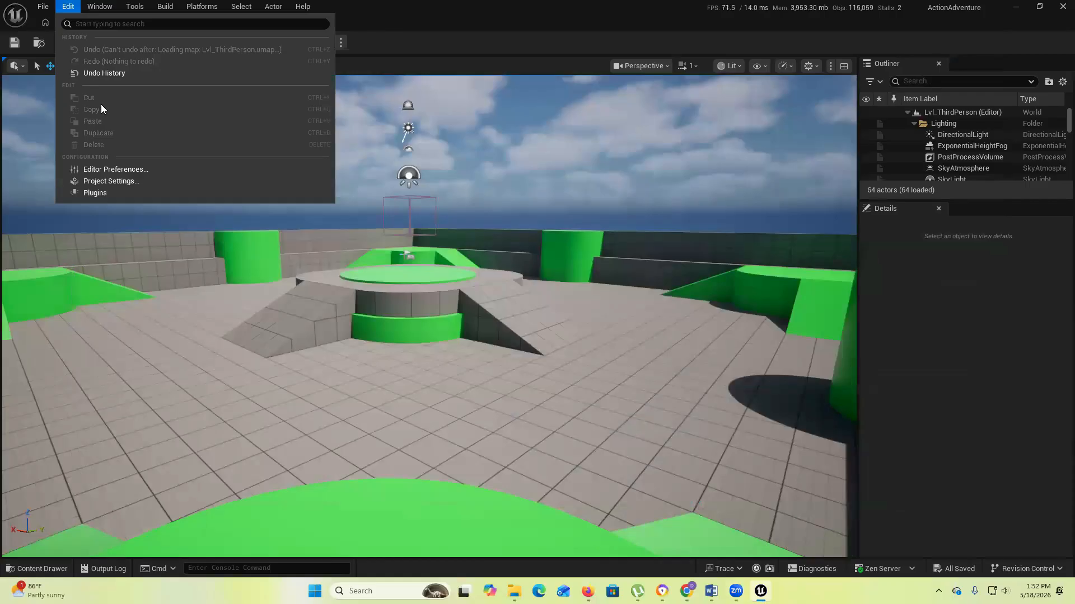
pyautogui.click(109, 174)
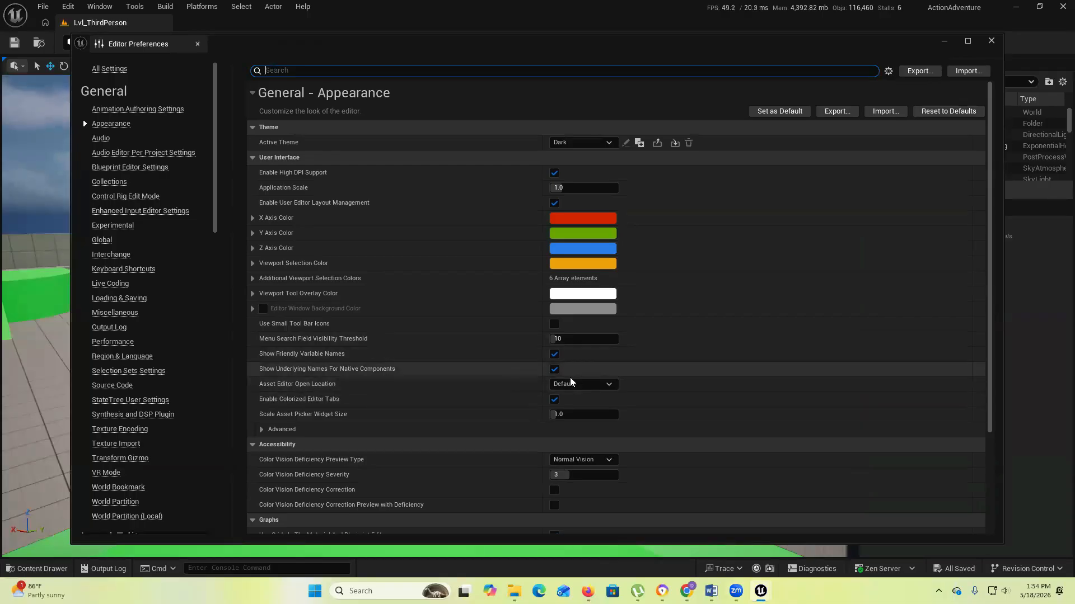
pyautogui.click(593, 386)
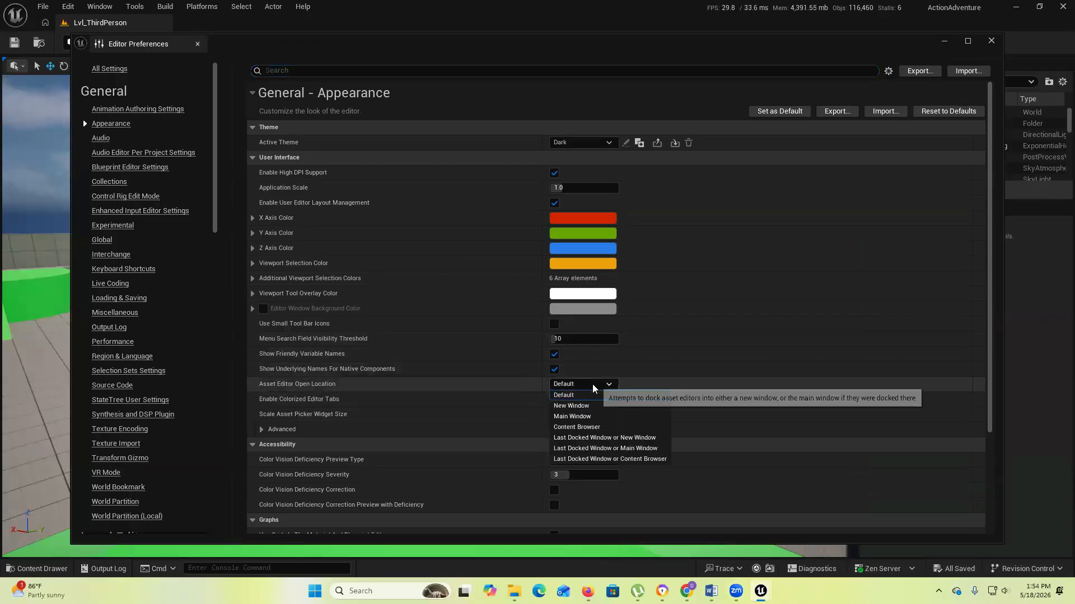
pyautogui.click(583, 417)
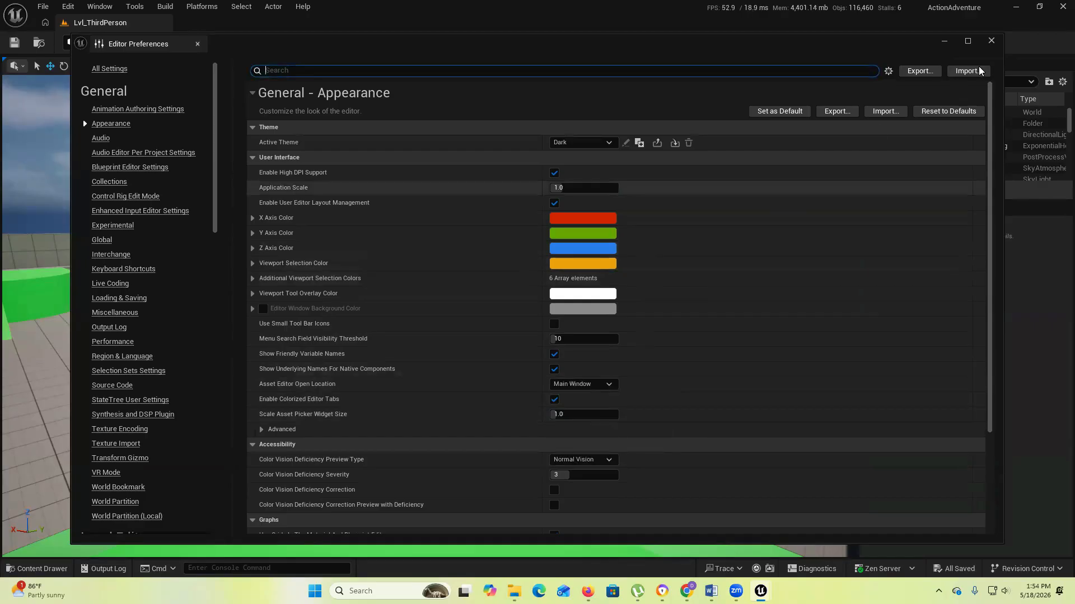
pyautogui.scroll(-3, 868, 317)
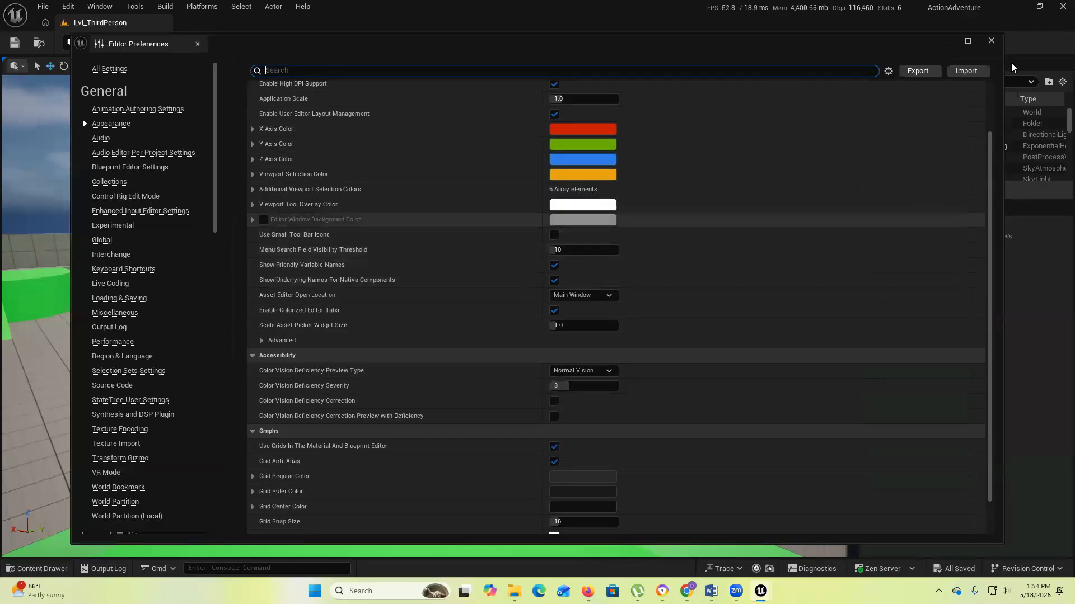
pyautogui.click(991, 41)
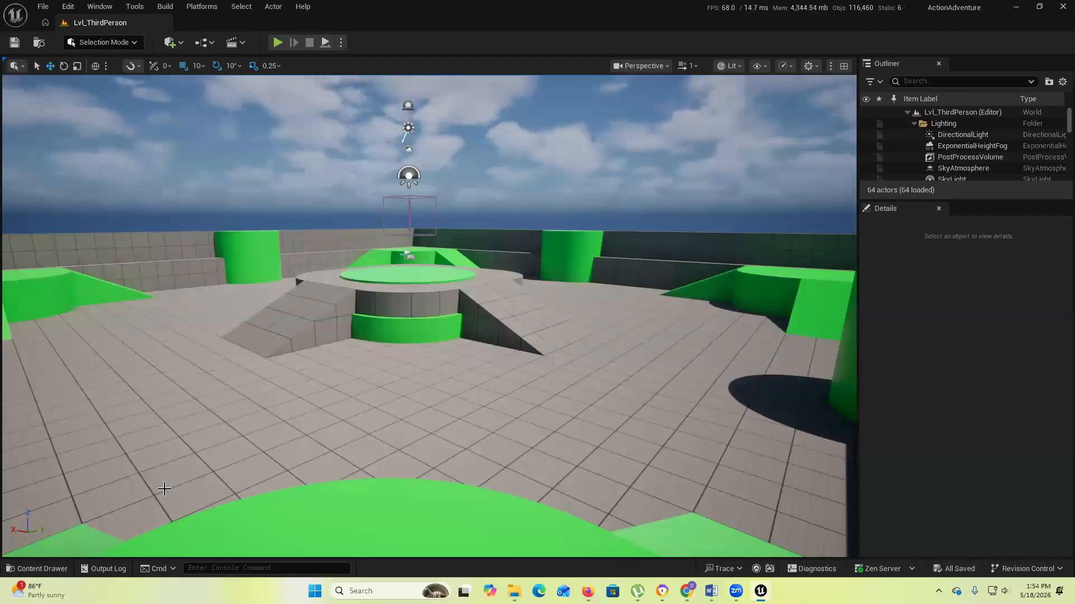
# Reopen the BP_ThirdPersonPlayerController blueprint to check where its editor opens, and close it
pyautogui.click(45, 569)
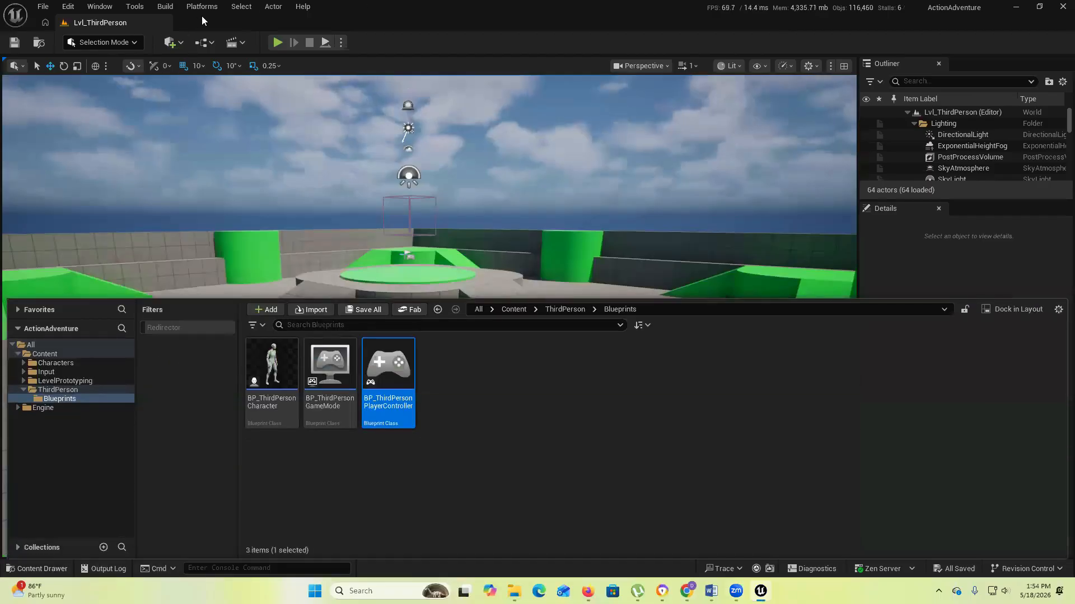
pyautogui.doubleClick(404, 385)
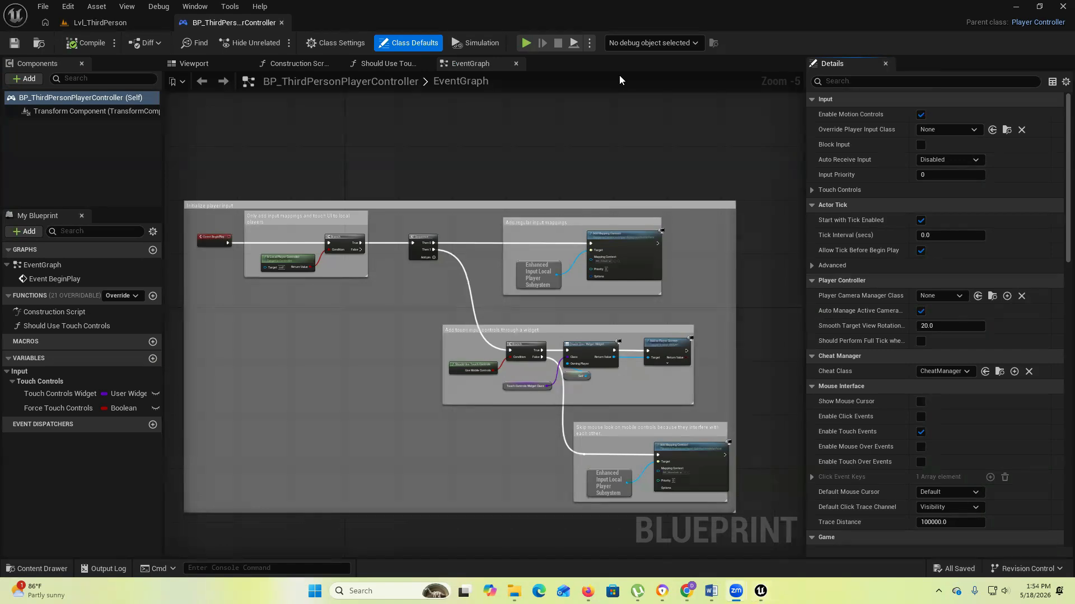
pyautogui.click(282, 22)
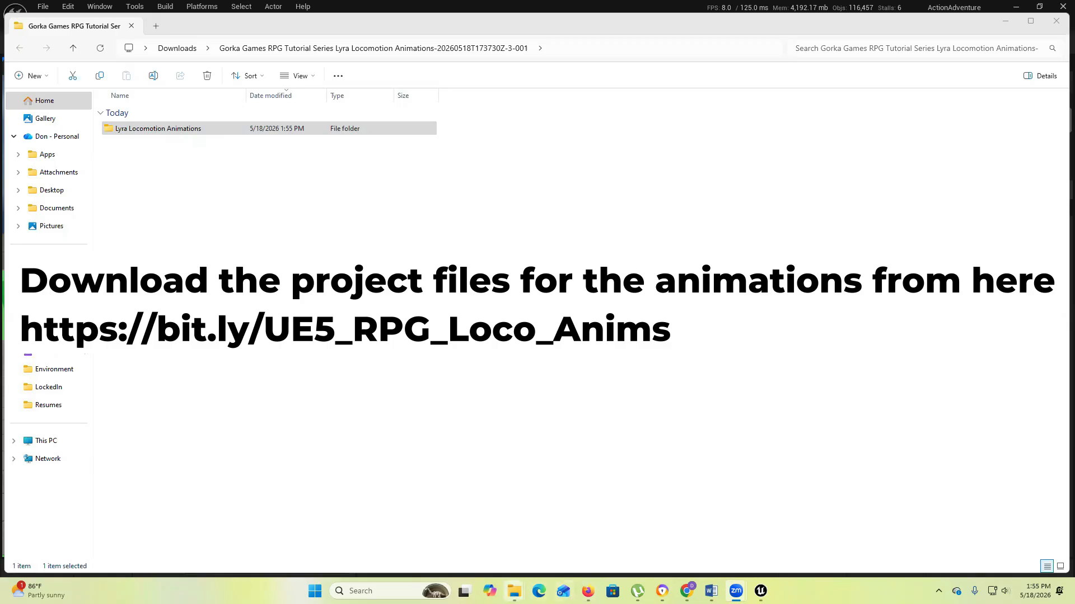
# Switch to File Explorer to view the downloaded Lyra Locomotion Animations folder, and return to Unreal Engine
pyautogui.moveTo(514, 591)
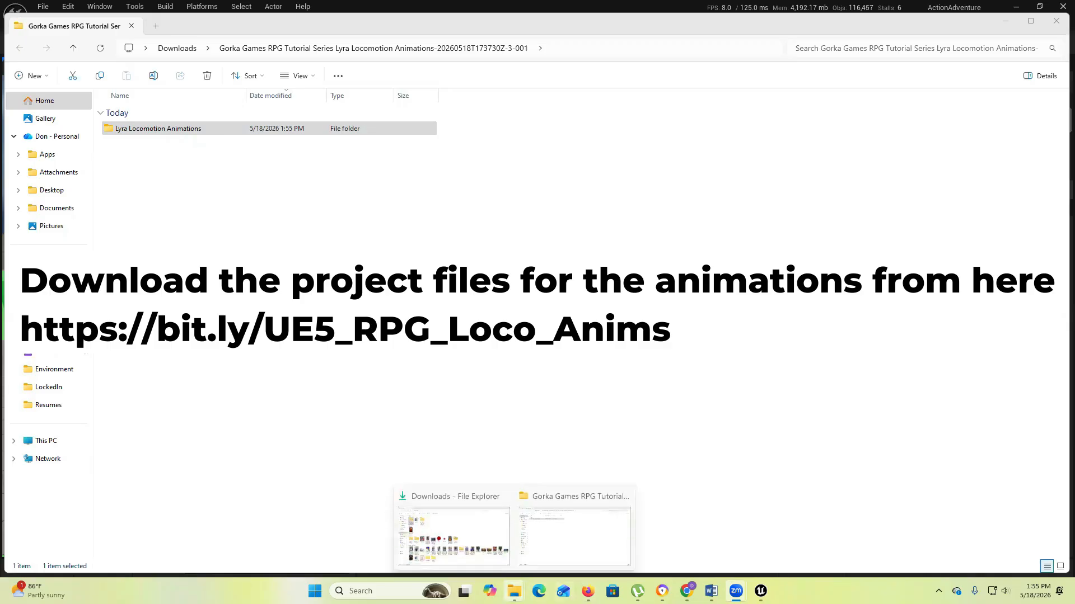
pyautogui.click(553, 526)
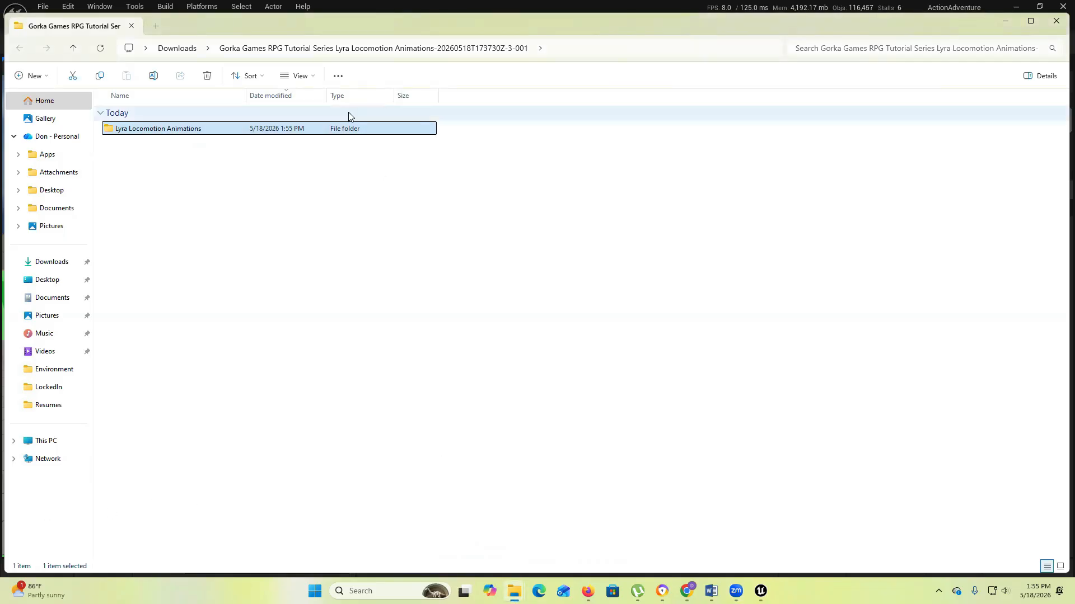
pyautogui.click(359, 246)
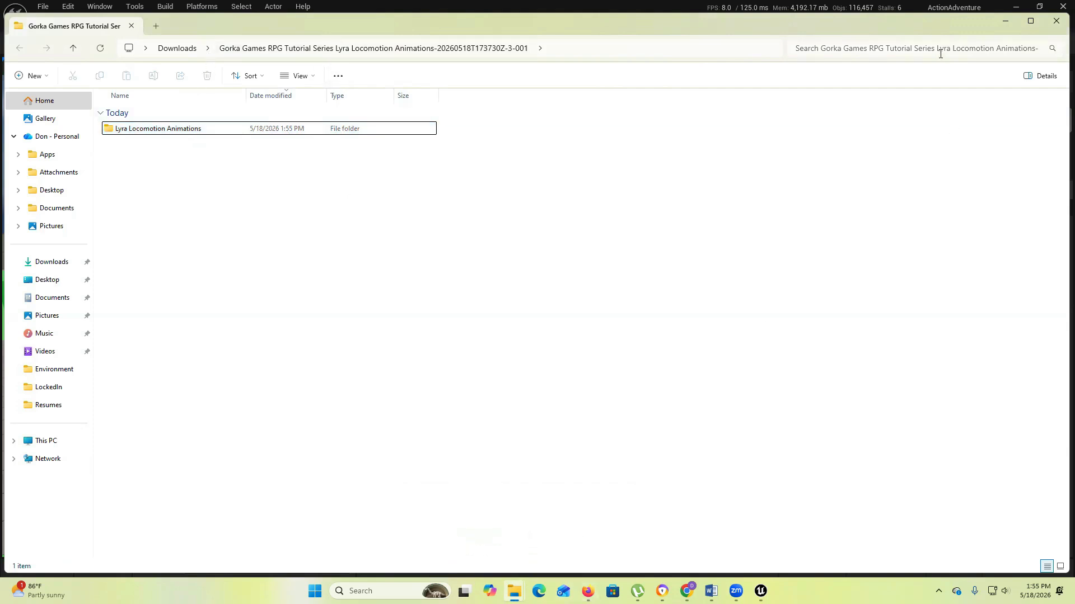
pyautogui.click(759, 592)
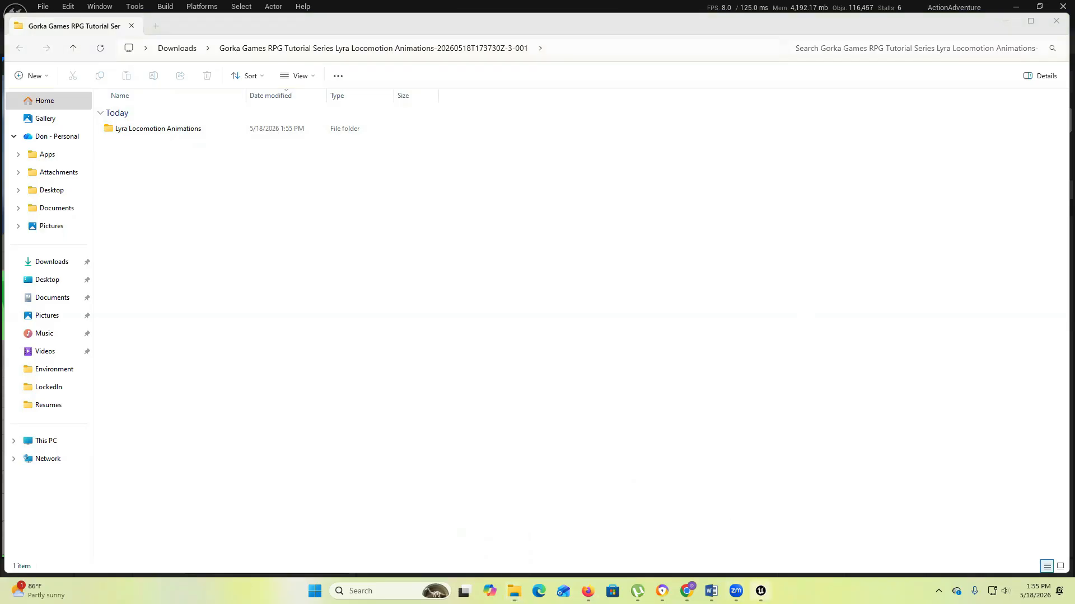
# Create a new folder named RPG_Character directly inside the project's Content folder
pyautogui.click(41, 572)
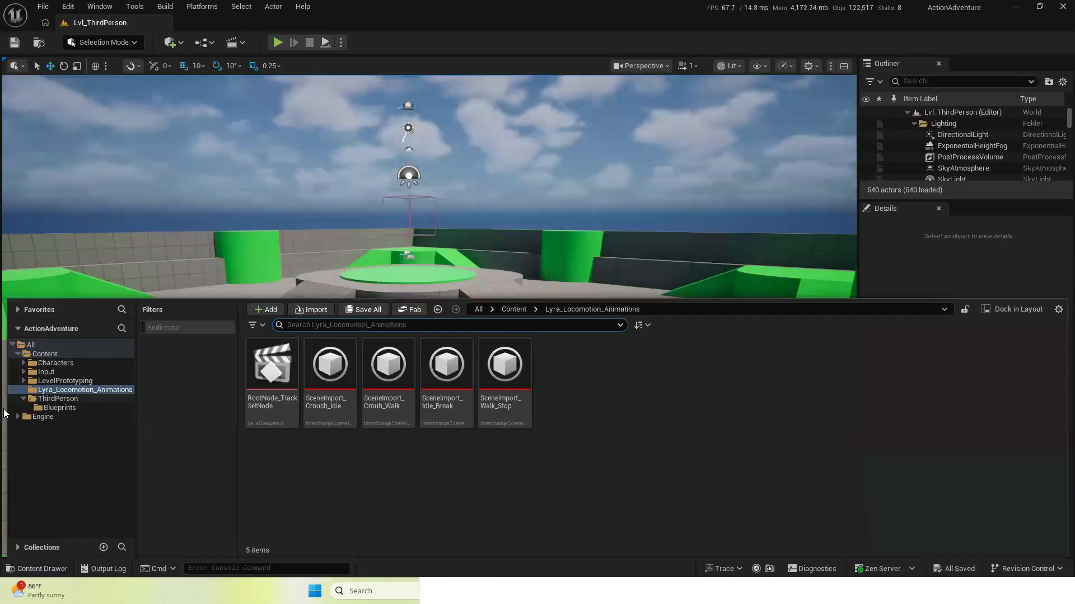
pyautogui.click(43, 353)
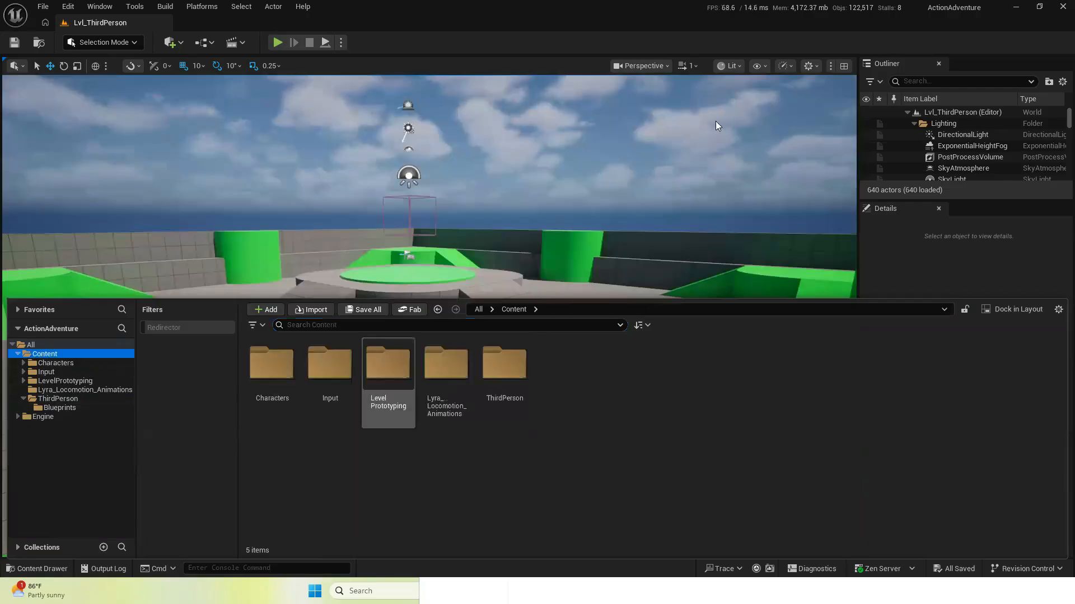
pyautogui.rightClick(575, 368)
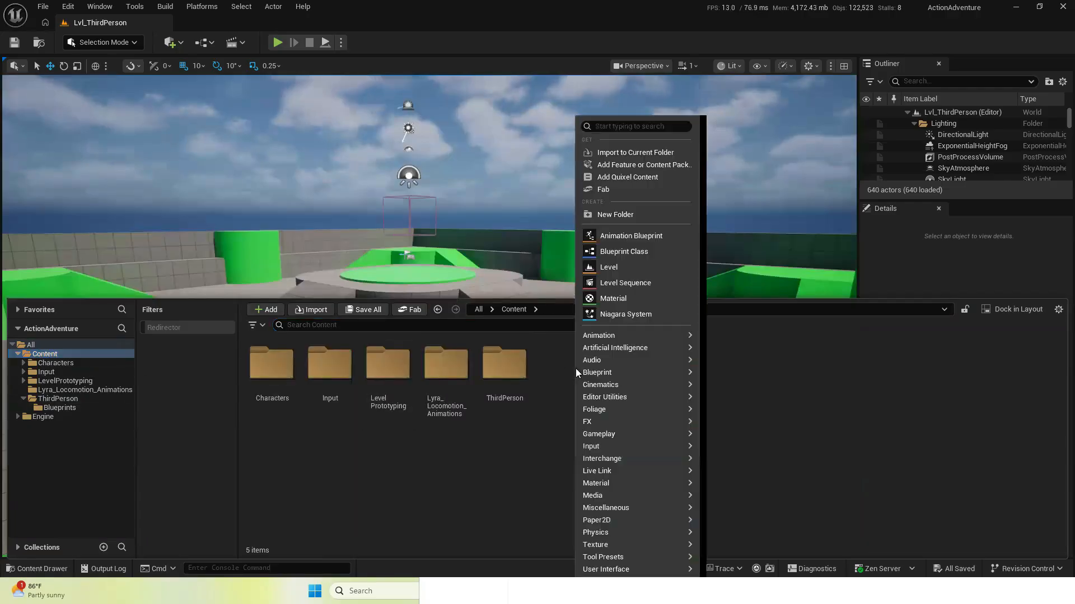
pyautogui.click(620, 215)
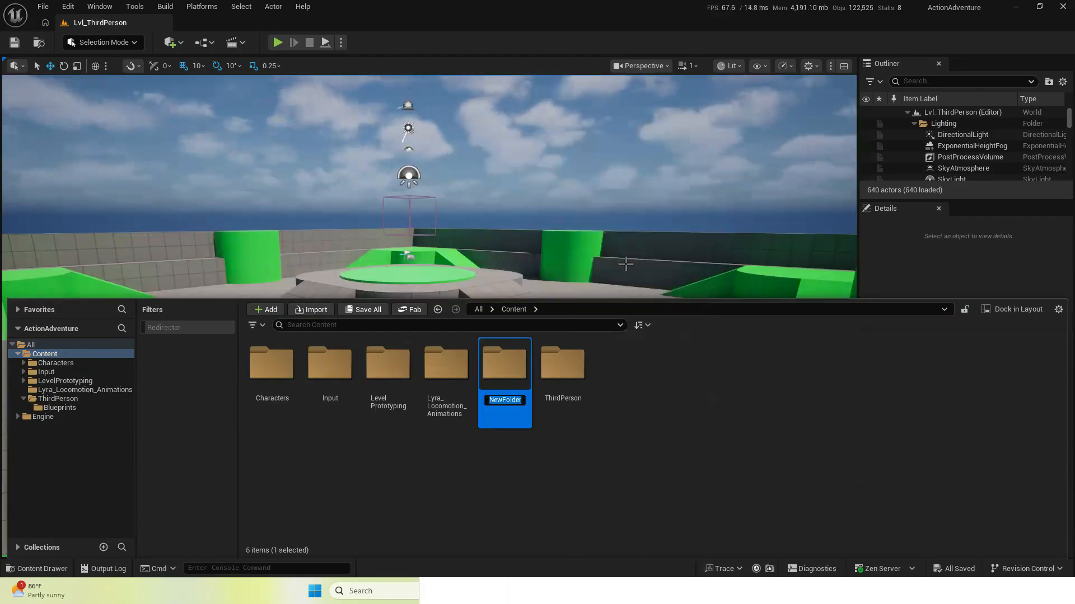
pyautogui.write('RPG')
pyautogui.write('_Character')
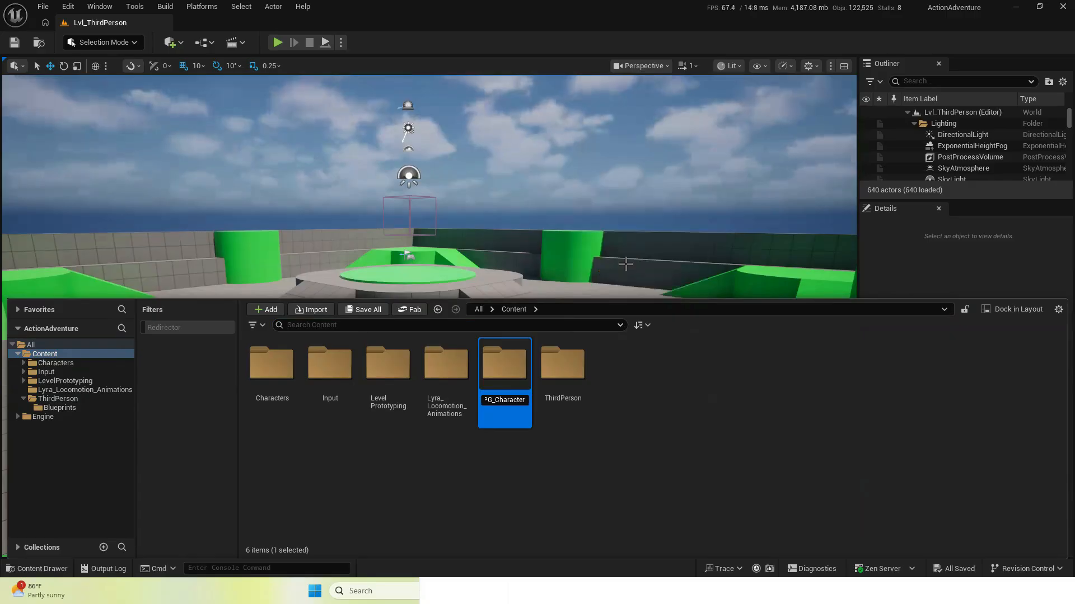
pyautogui.press('Return')
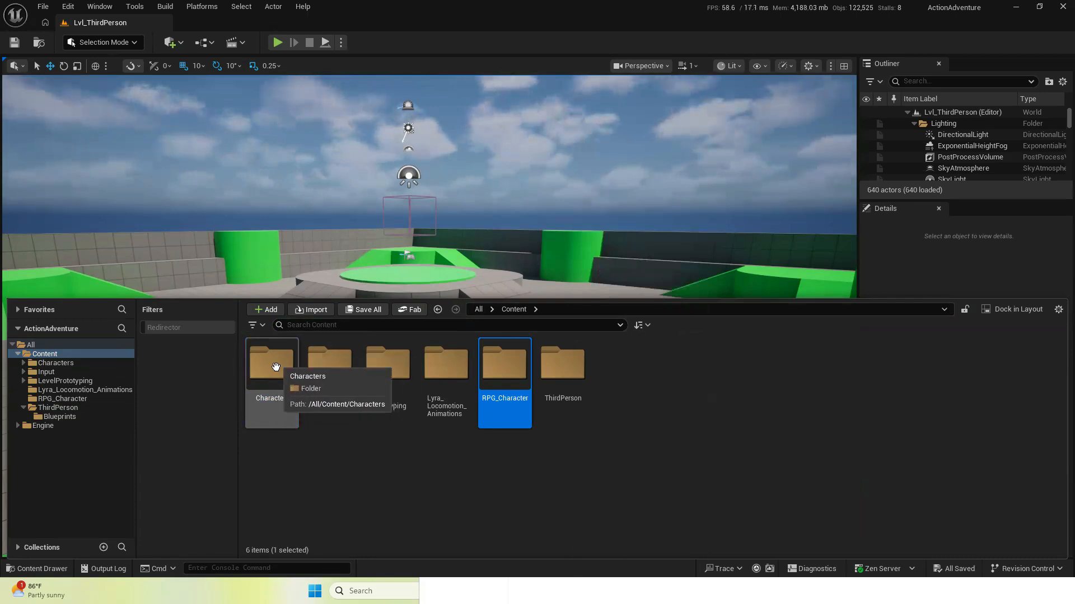
# Create a new folder named Animations inside the RPG_Character folder
pyautogui.doubleClick(507, 363)
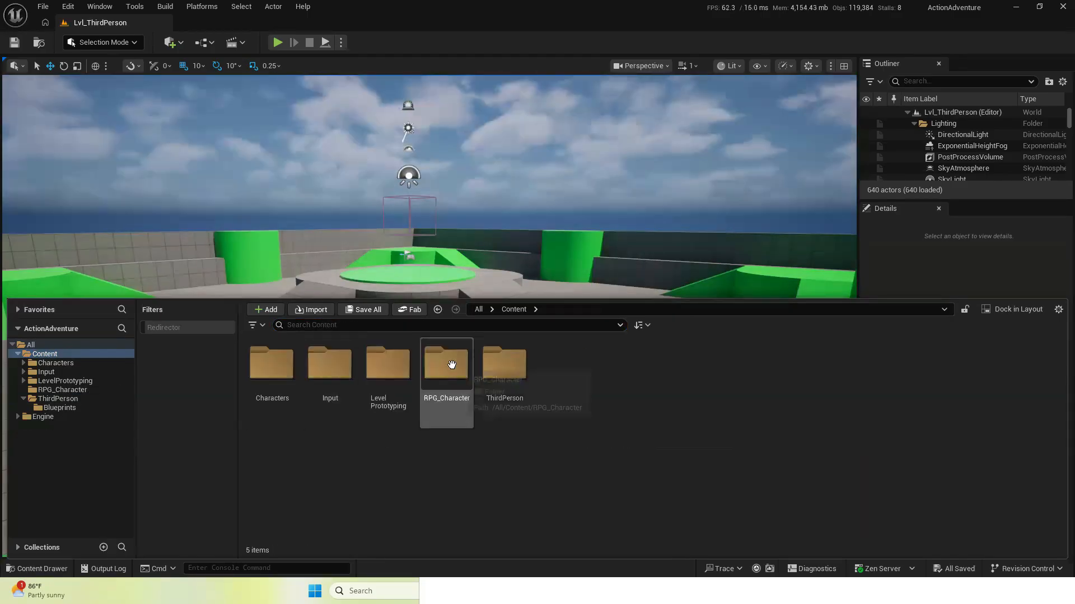
pyautogui.doubleClick(447, 365)
pyautogui.rightClick(299, 363)
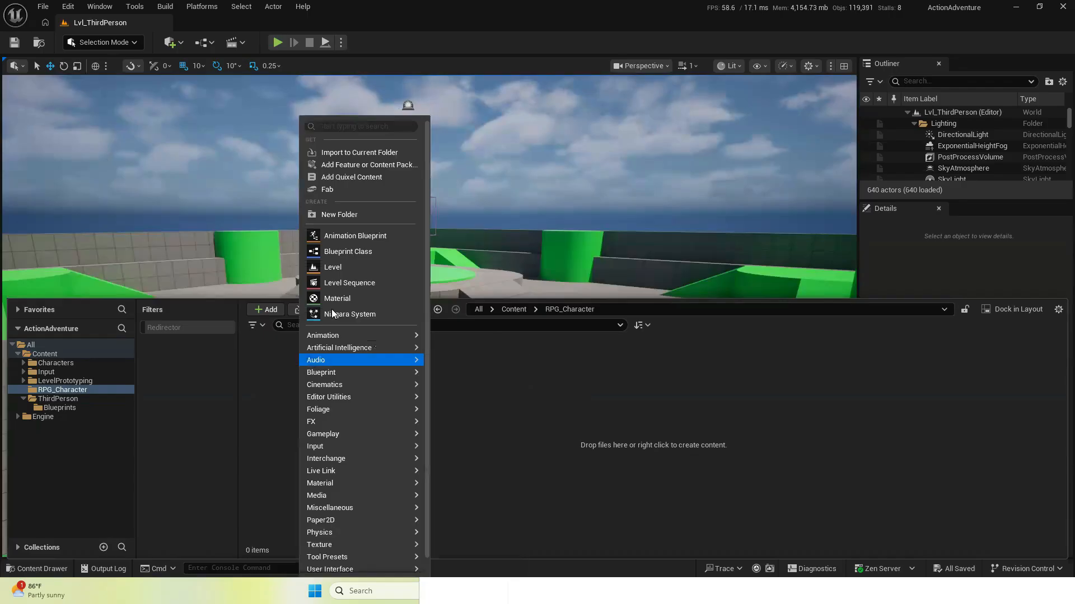
pyautogui.click(342, 211)
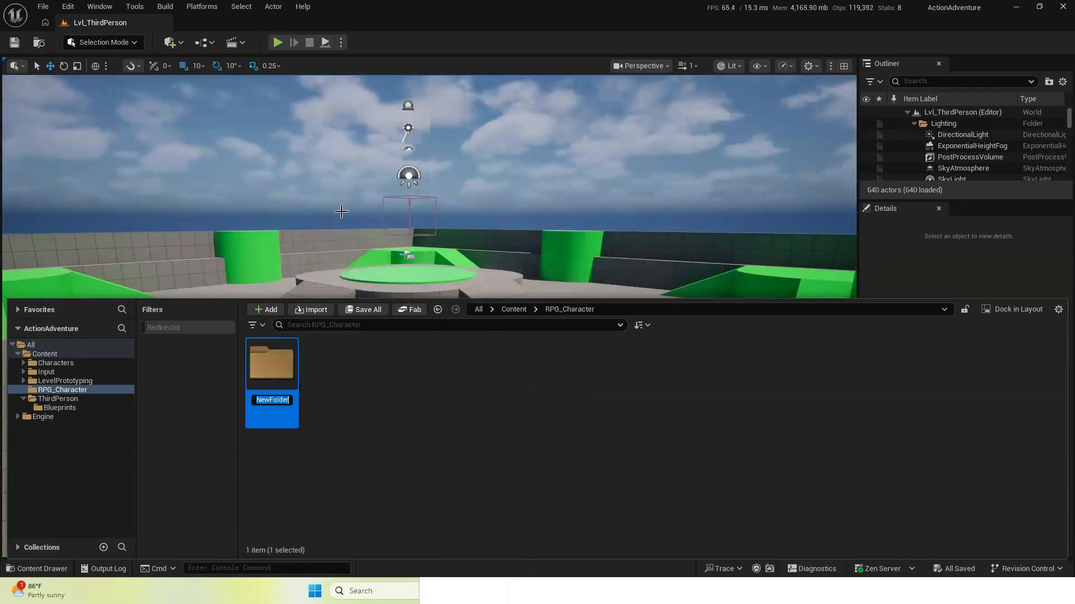
pyautogui.write('N')
pyautogui.press('BackSpace')
pyautogui.write('Animations')
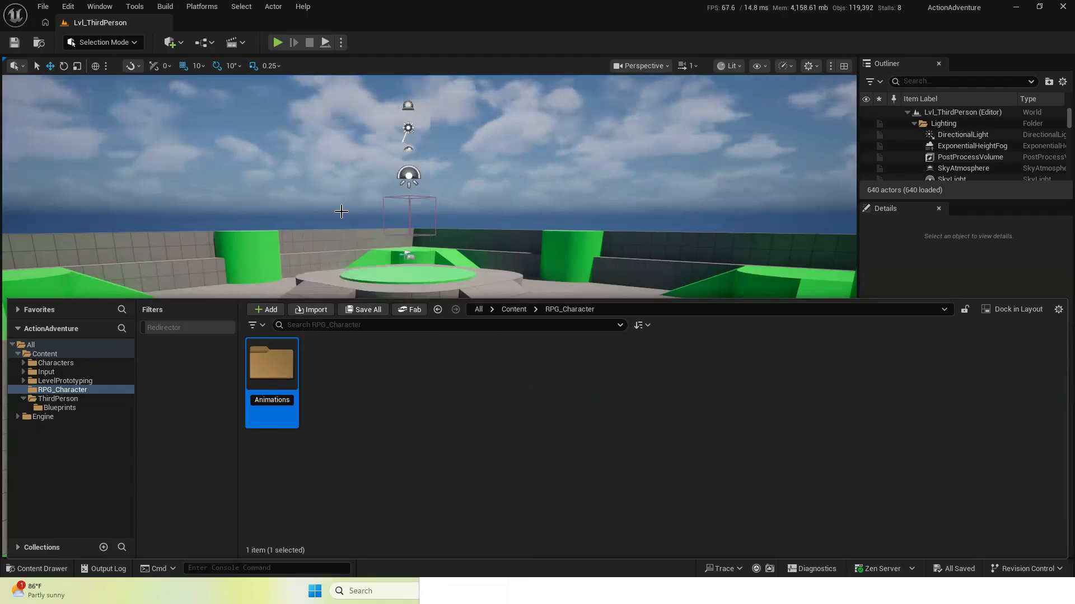
pyautogui.press('Return')
# Bring the four FBX files from File Explorer's Lyra Locomotion Animations folder into the new Animations folder in Unreal Engine for import
pyautogui.doubleClick(267, 356)
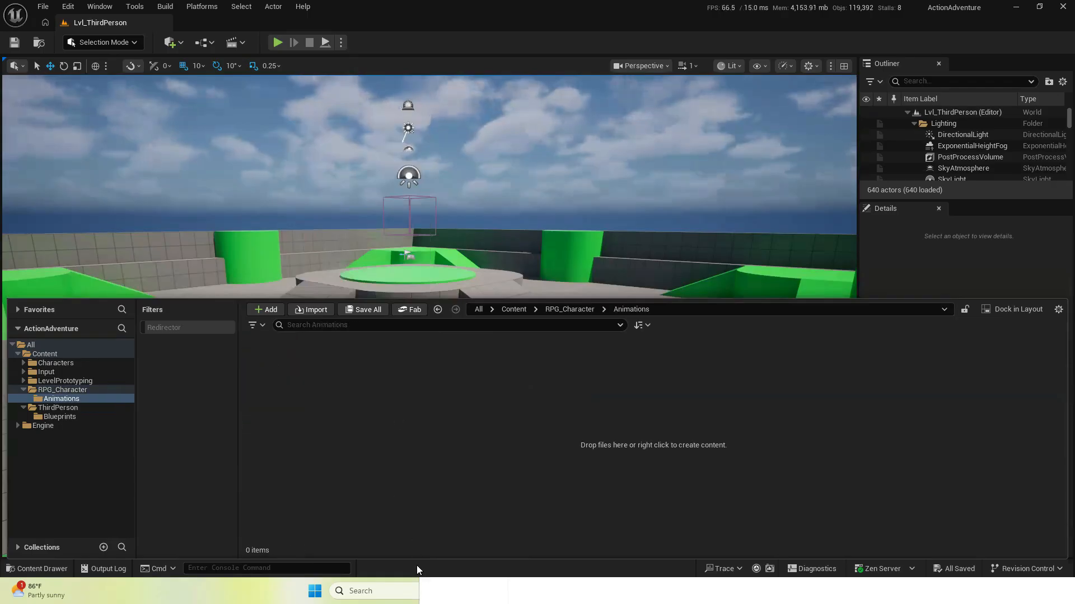
pyautogui.hotkey('alt', 'Tab')
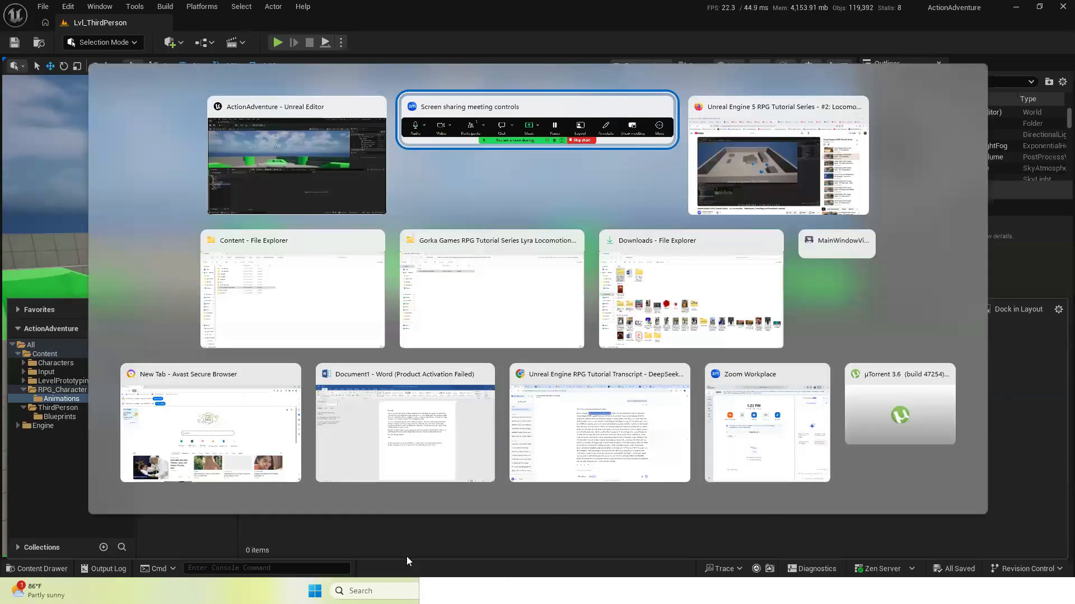
pyautogui.click(464, 288)
pyautogui.doubleClick(541, 185)
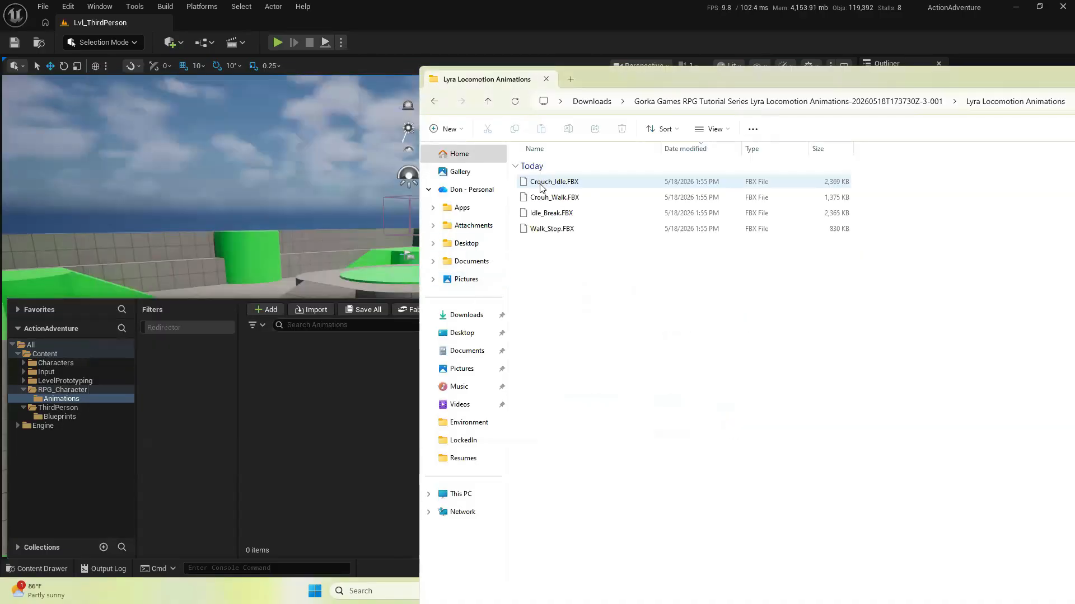
pyautogui.moveTo(572, 293); pyautogui.dragTo(526, 159)
pyautogui.moveTo(319, 419); pyautogui.dragTo(318, 416)
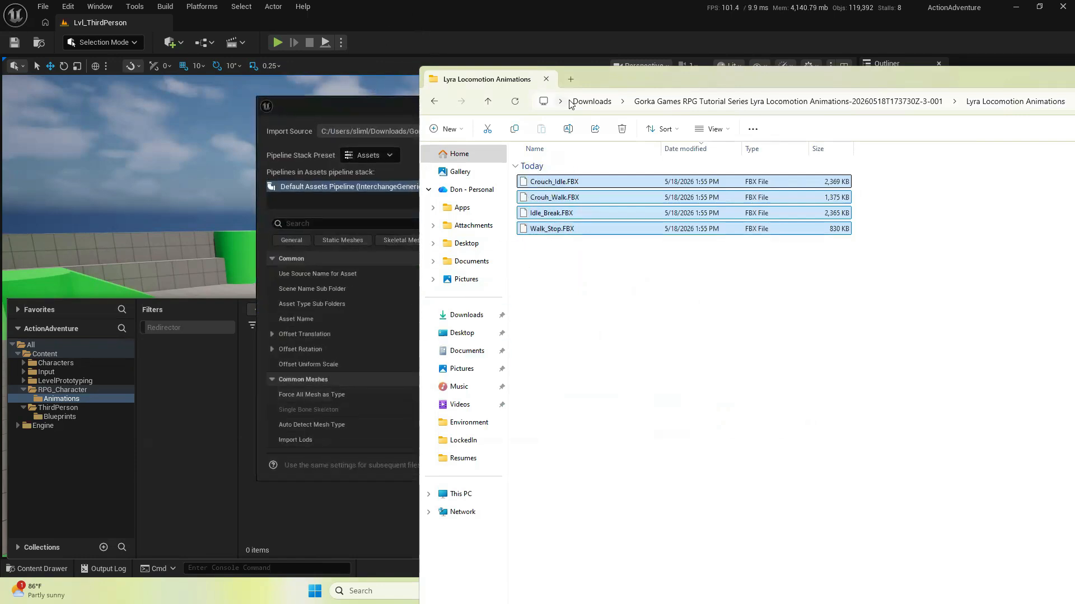
pyautogui.click(409, 215)
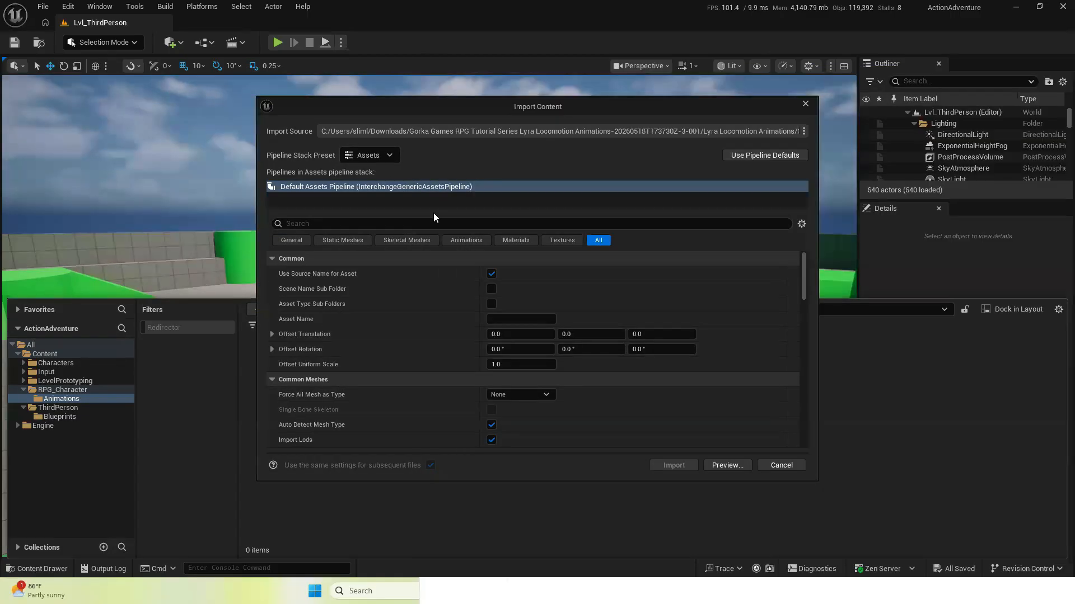
# Set the animation import skeleton to SK_Mannequin and import the FBX animations
pyautogui.click(458, 242)
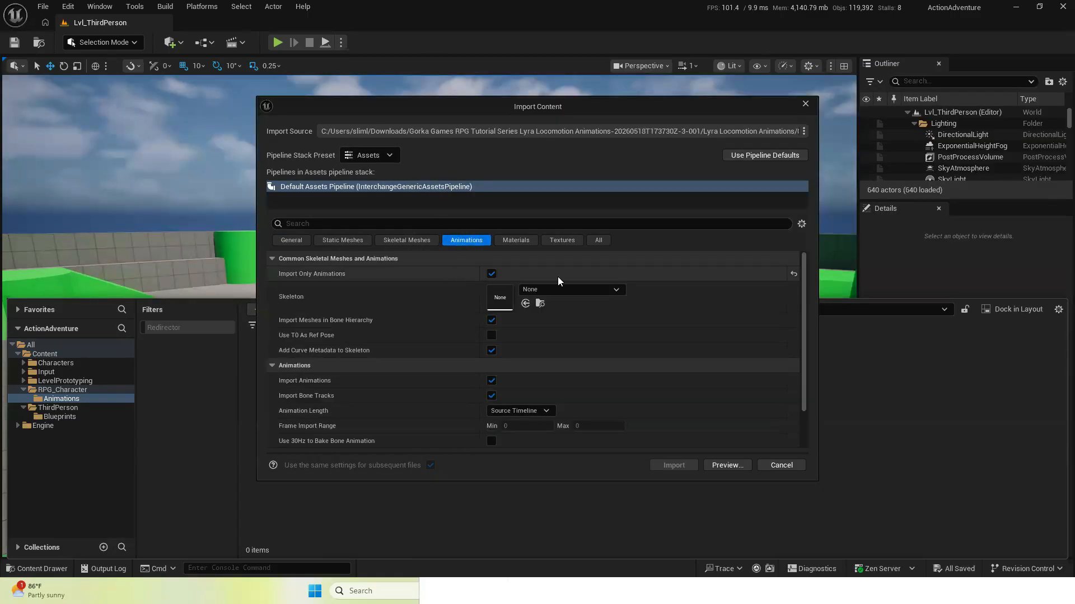
pyautogui.click(599, 290)
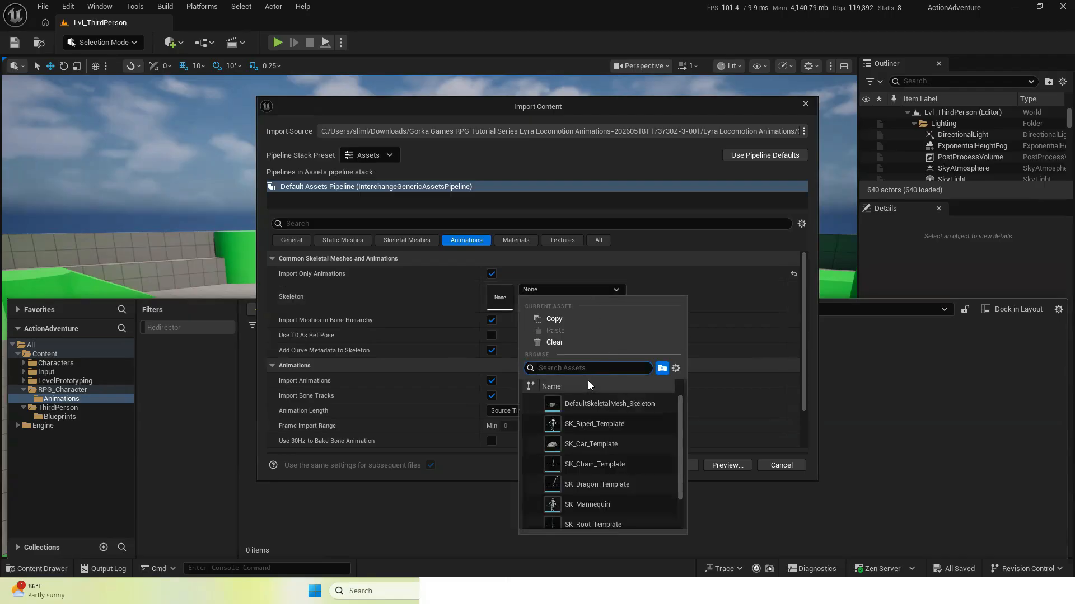
pyautogui.write('s')
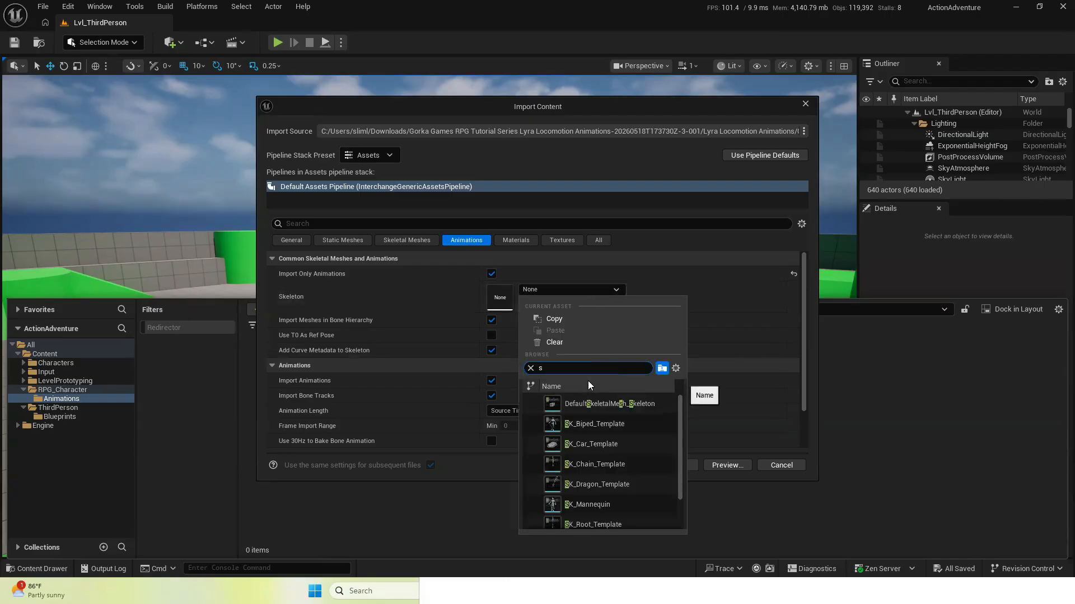
pyautogui.write('k_')
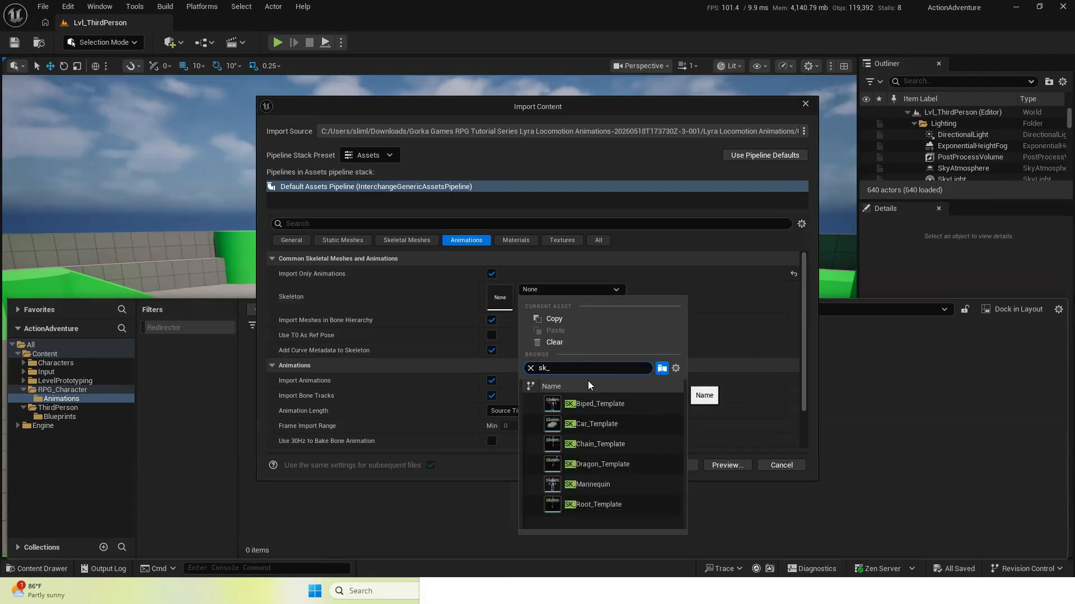
pyautogui.write('m')
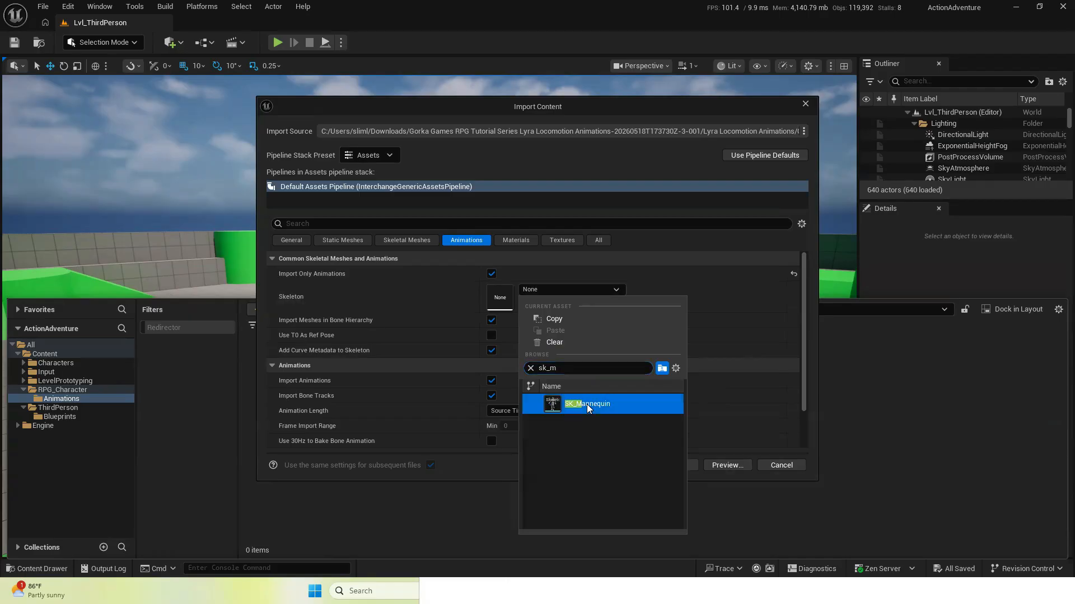
pyautogui.click(587, 404)
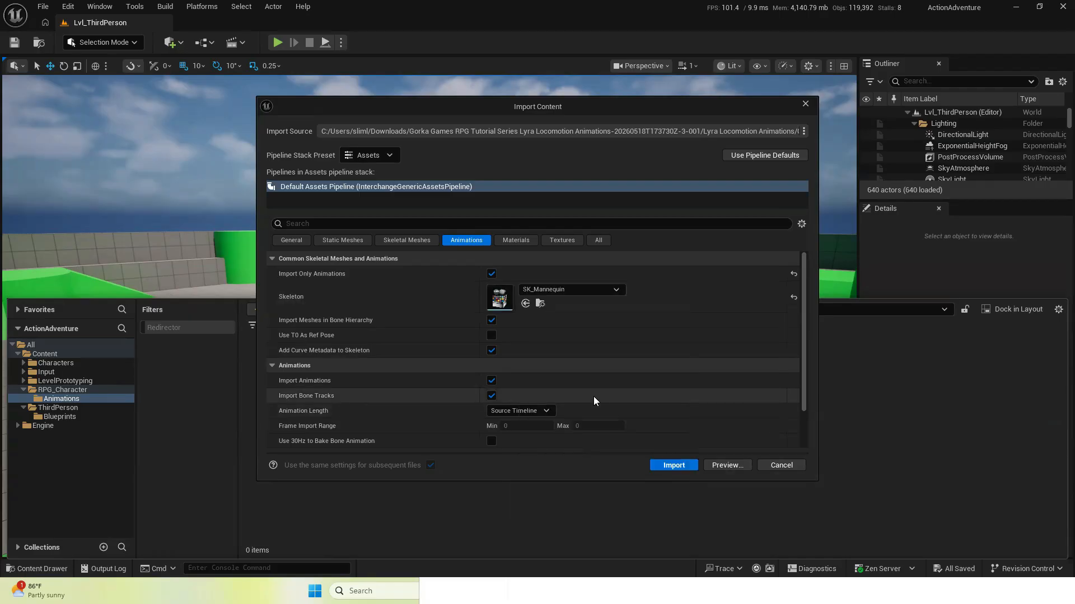
pyautogui.click(663, 466)
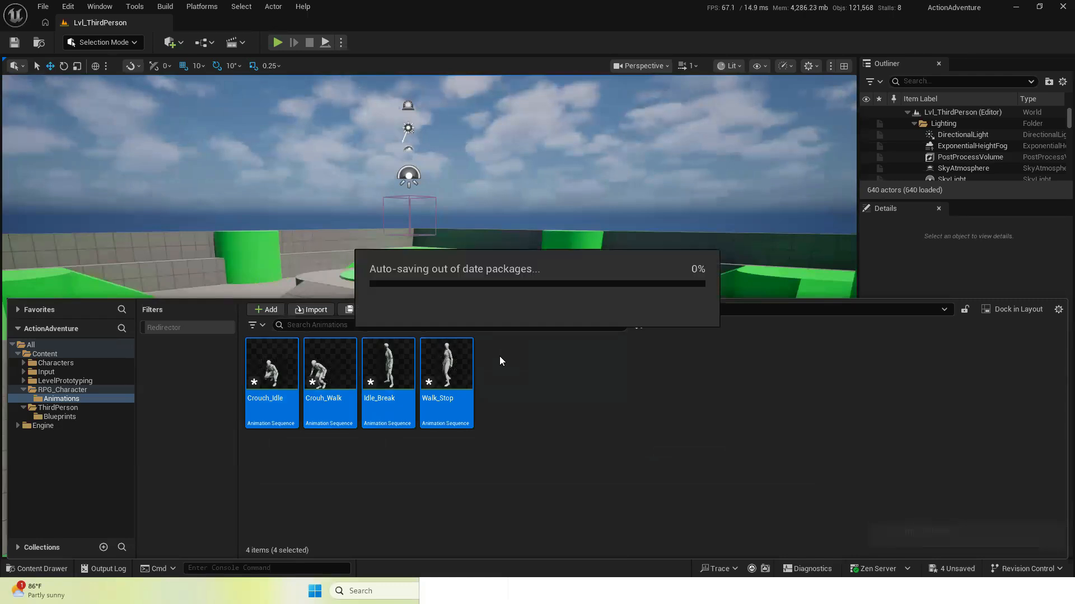
# Open the imported Idle_Break animation and set its preview mesh to SKM_Manny_Simple
pyautogui.moveTo(402, 361)
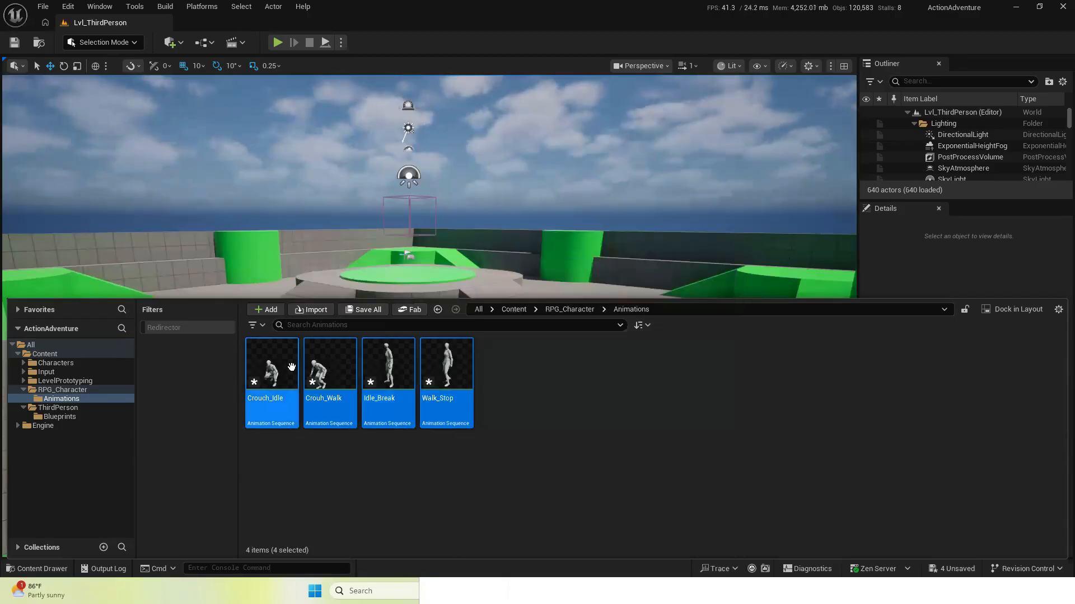
pyautogui.moveTo(343, 347)
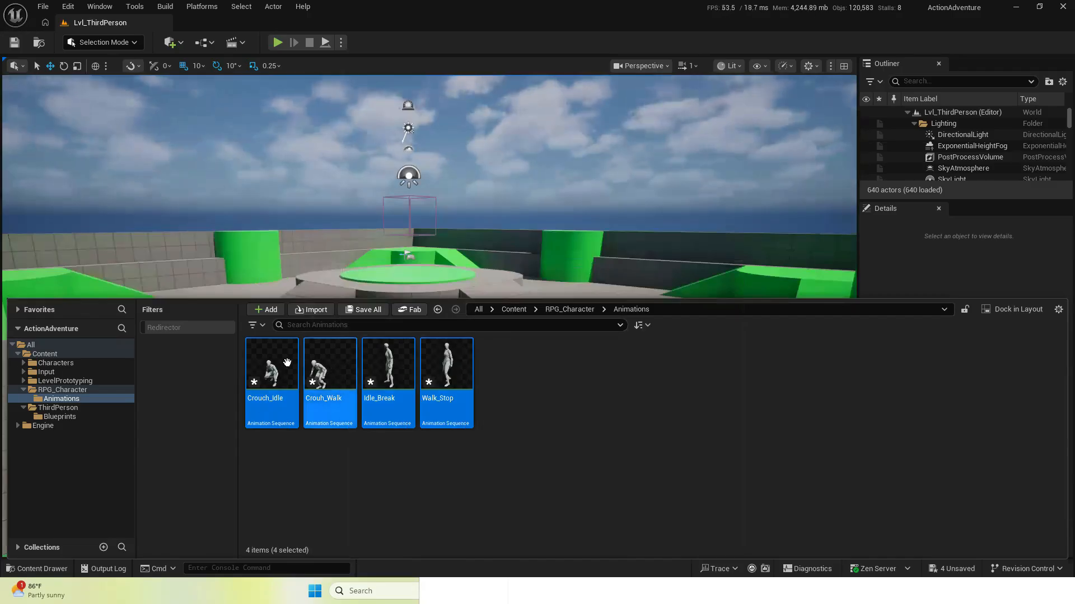
pyautogui.doubleClick(399, 364)
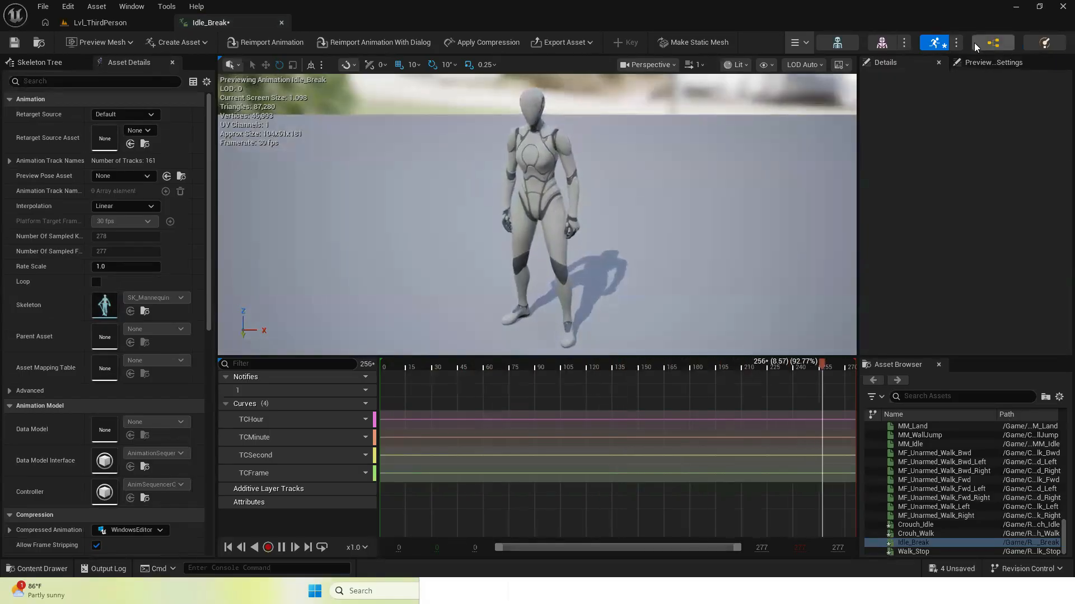
pyautogui.click(986, 62)
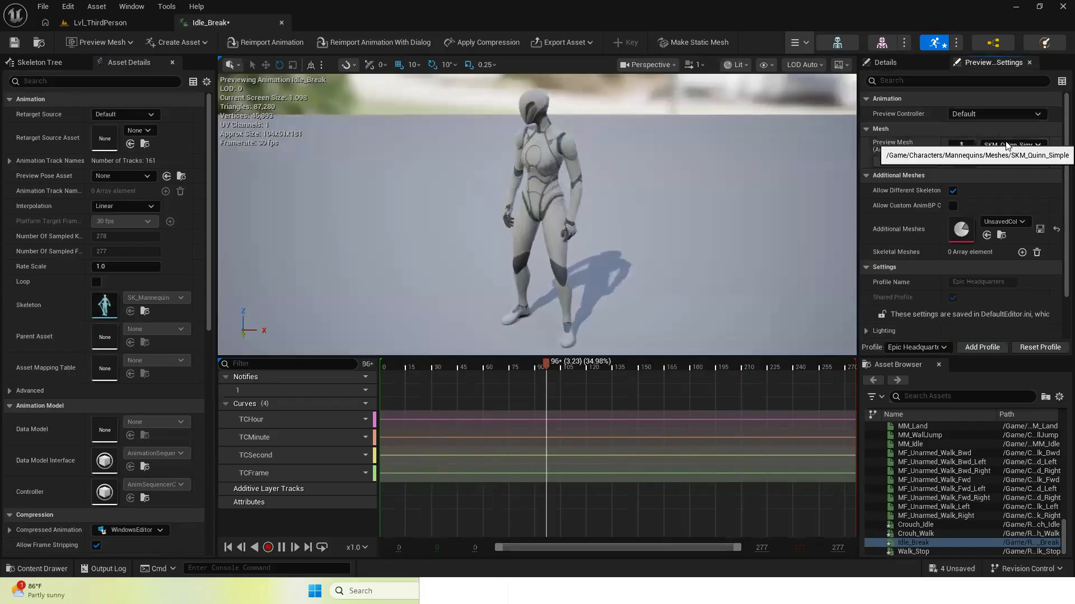
pyautogui.click(1011, 147)
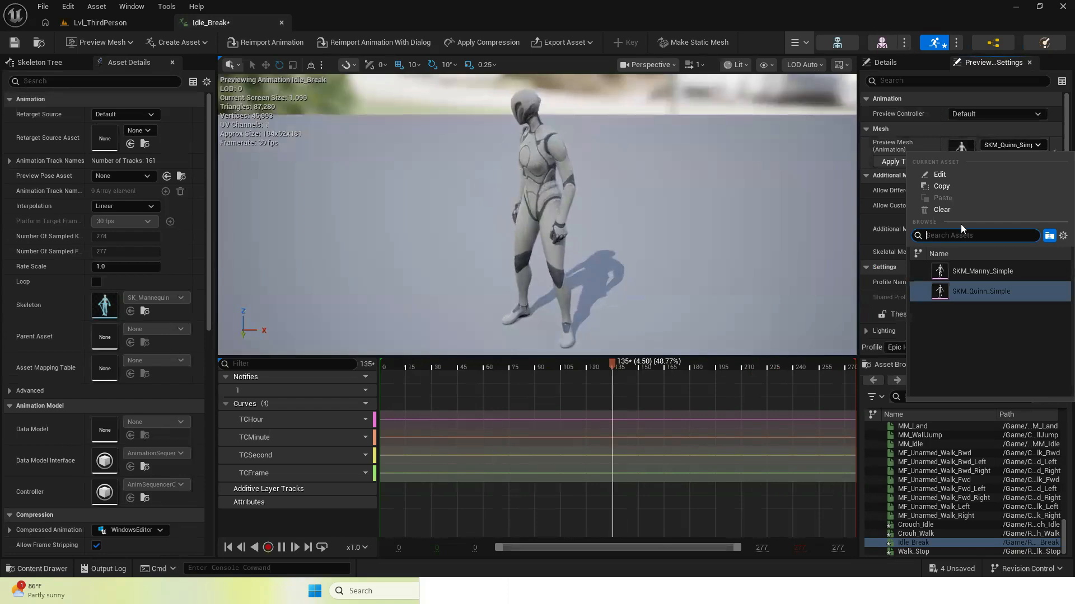
pyautogui.click(959, 272)
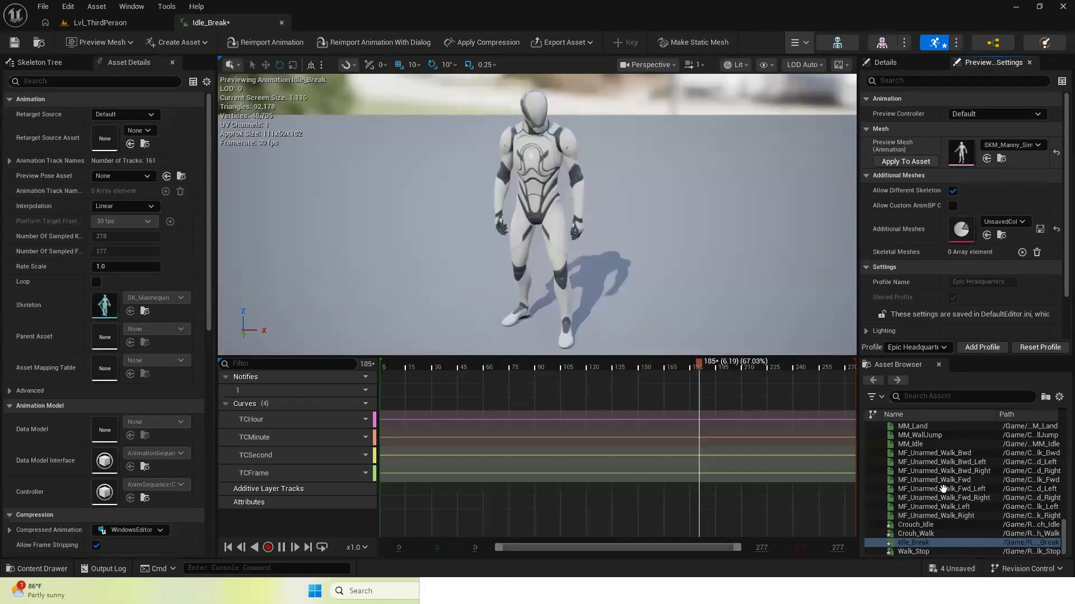
# Save all four unsaved animation assets and close the Idle_Break animation editor
pyautogui.click(947, 568)
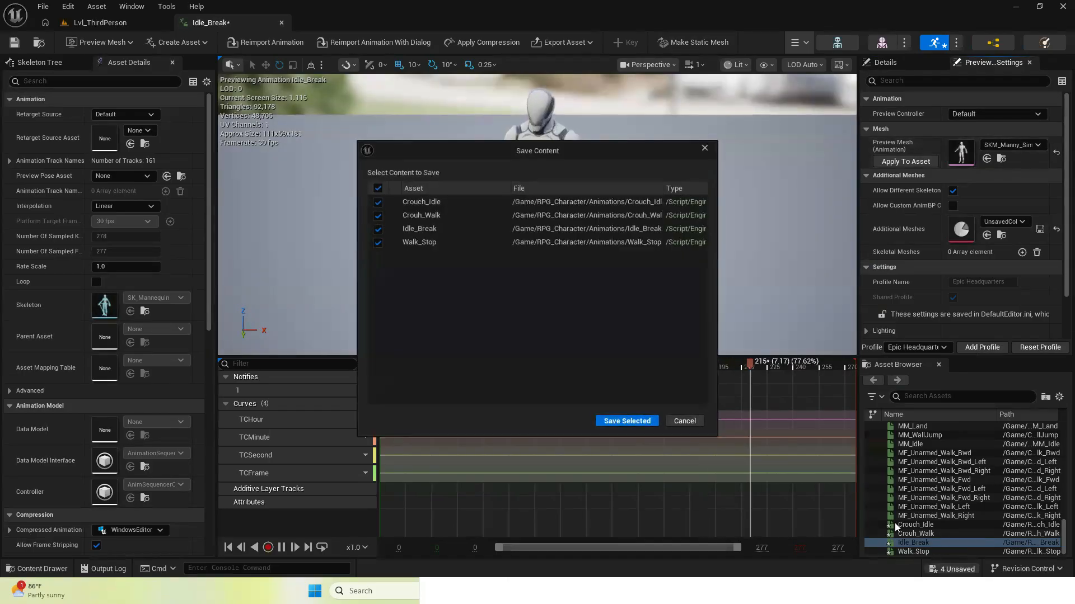
pyautogui.click(616, 421)
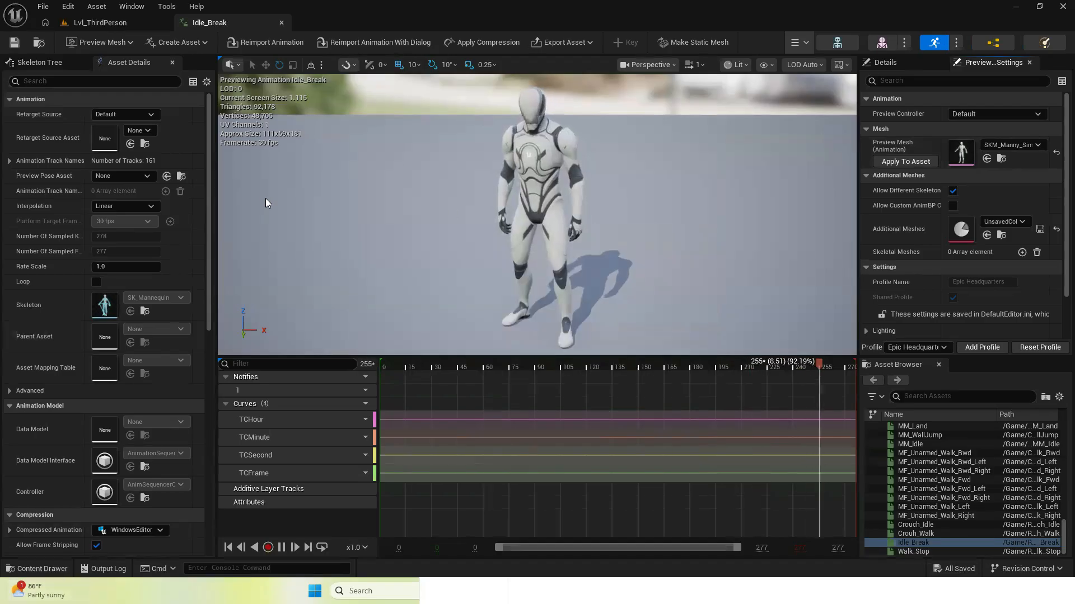
pyautogui.click(281, 23)
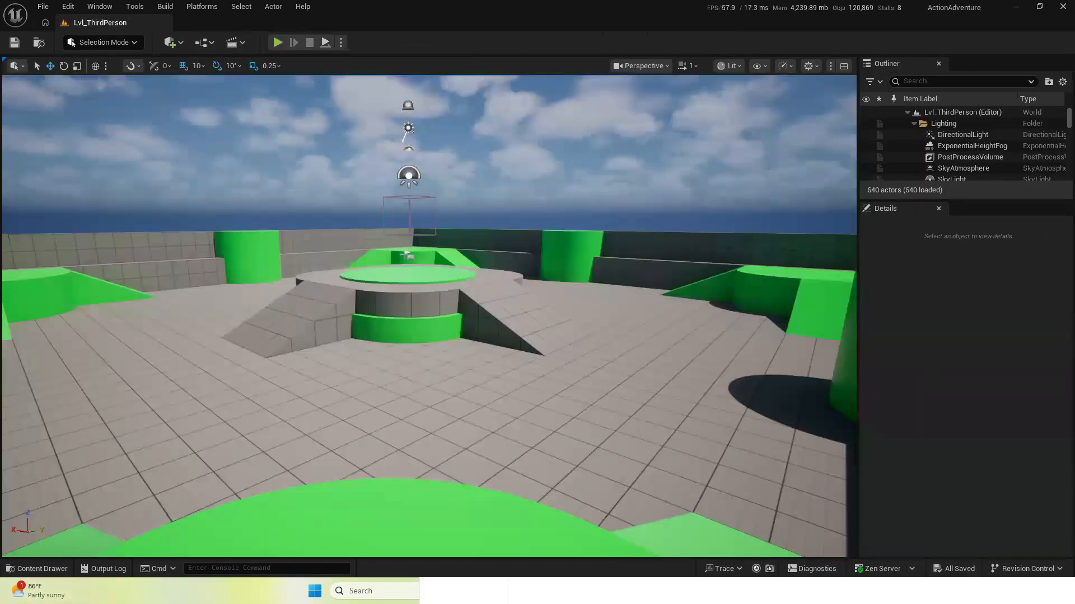
# Create a new folder named Locomotions inside RPG_Character's Animations folder
pyautogui.click(42, 568)
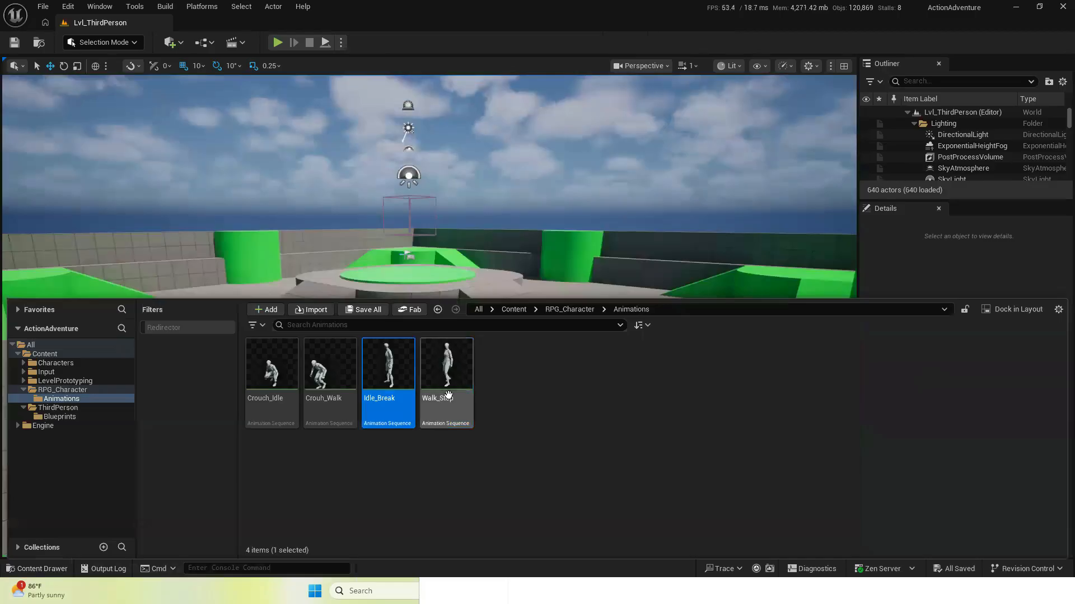
pyautogui.click(502, 383)
pyautogui.rightClick(504, 383)
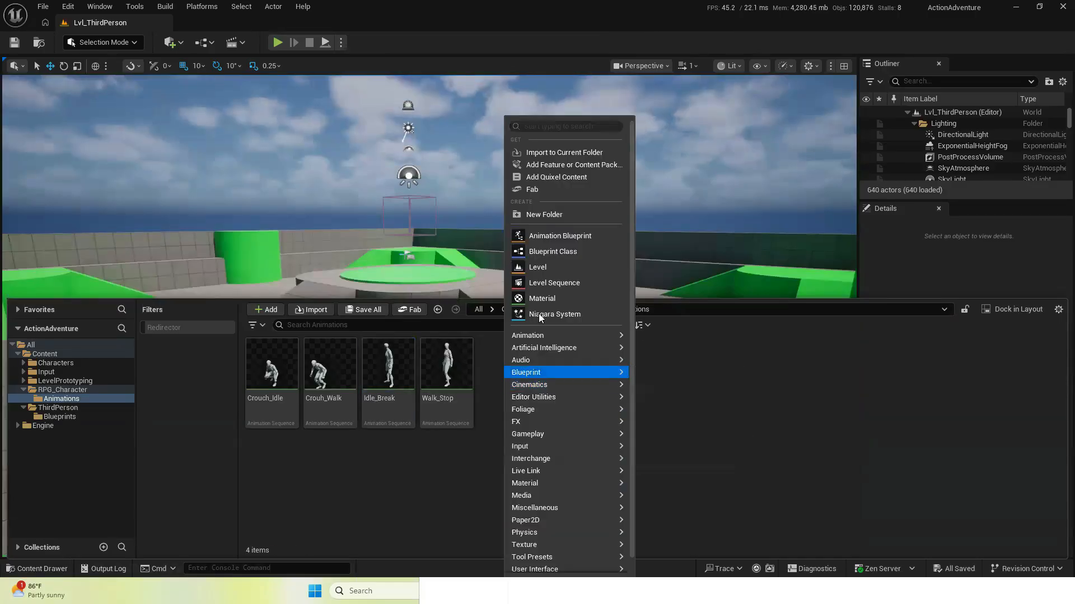
pyautogui.click(565, 218)
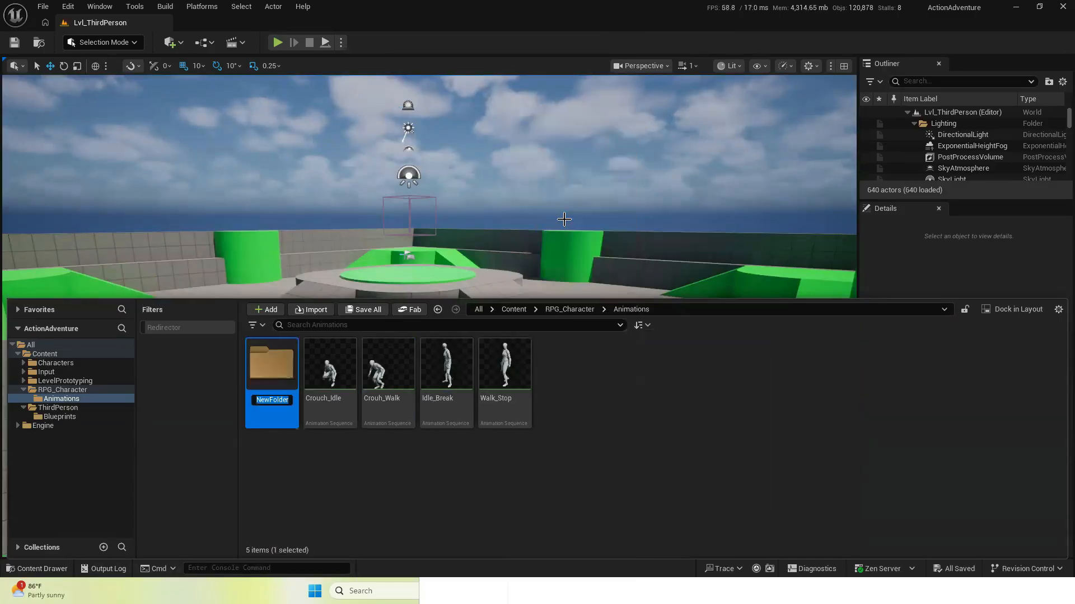
pyautogui.write('Locomotions')
pyautogui.press('Return')
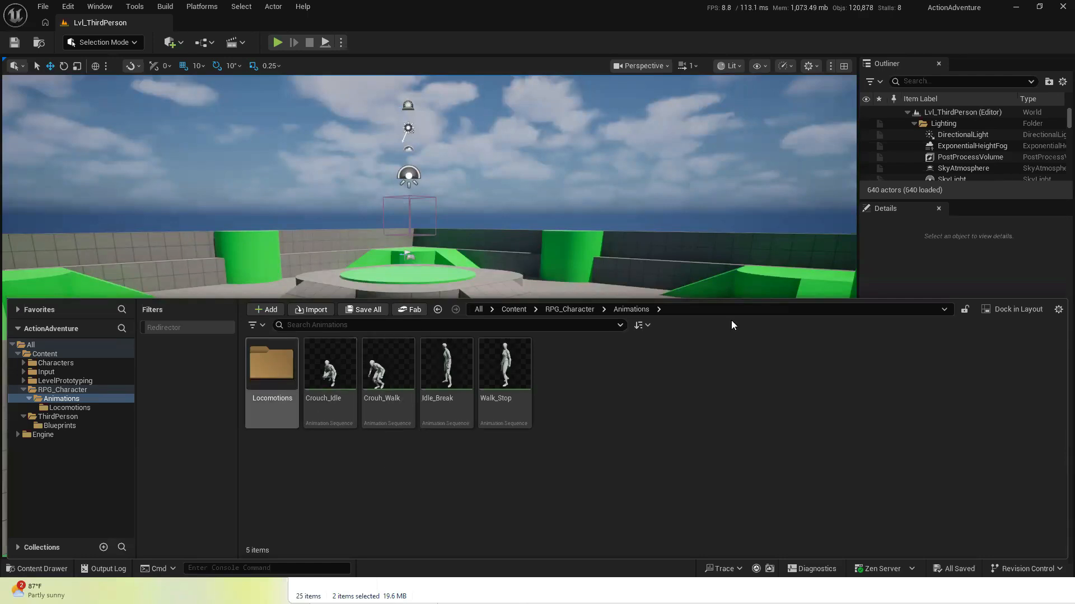
# Move the Idle_Break and Walk_Stop animations into the Locomotions folder
pyautogui.click(520, 377)
pyautogui.keyDown('ctrl'); pyautogui.click(448, 372); pyautogui.keyUp('ctrl')
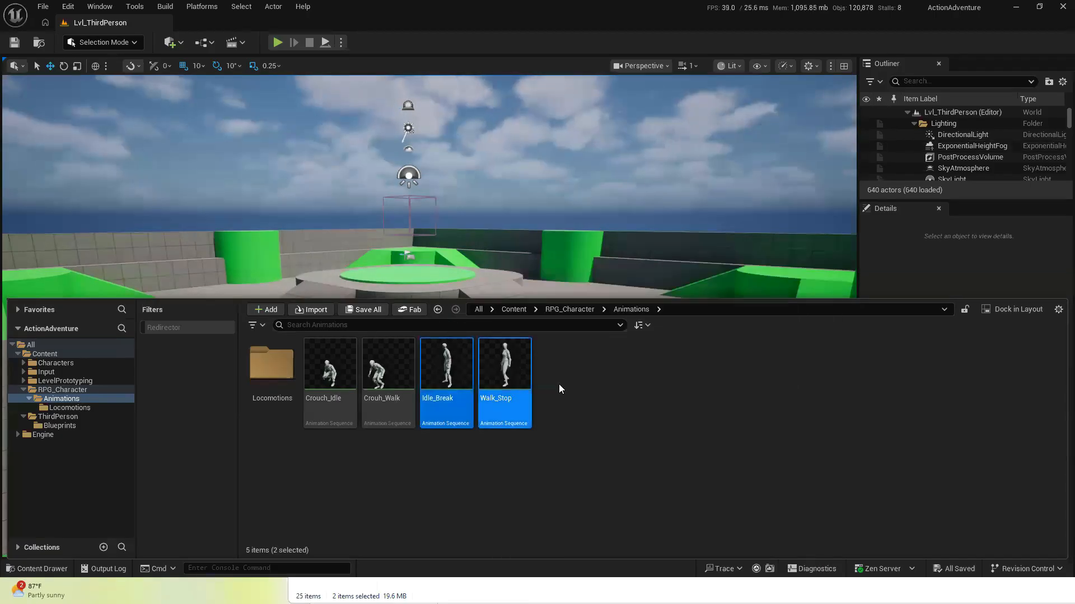
pyautogui.moveTo(520, 387)
pyautogui.moveTo(521, 388); pyautogui.dragTo(262, 370)
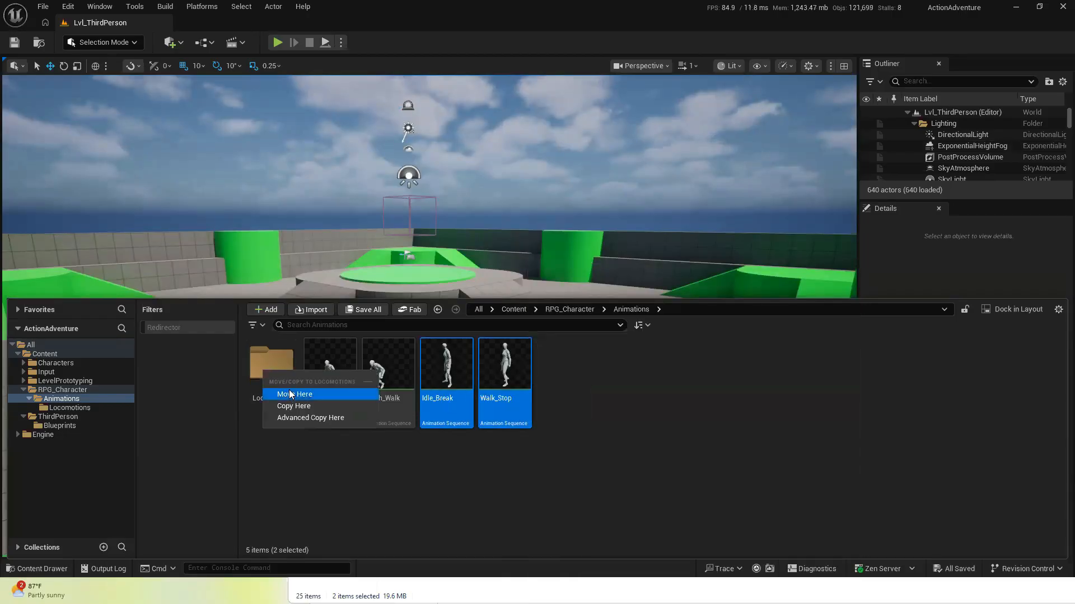
pyautogui.click(289, 391)
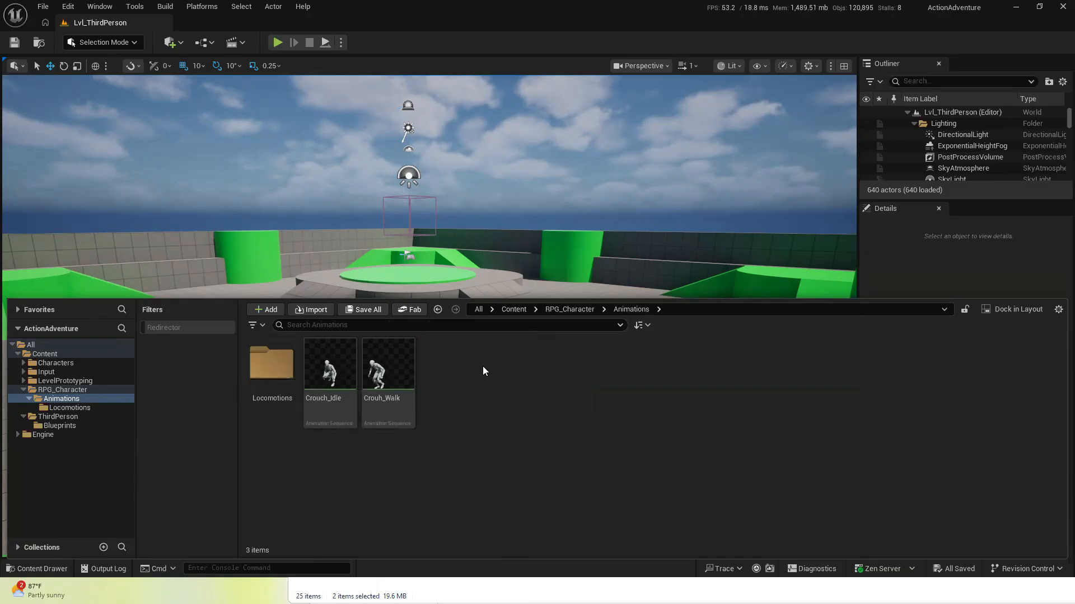
# Create a new folder named Crouched inside RPG_Character's Animations folder
pyautogui.rightClick(458, 363)
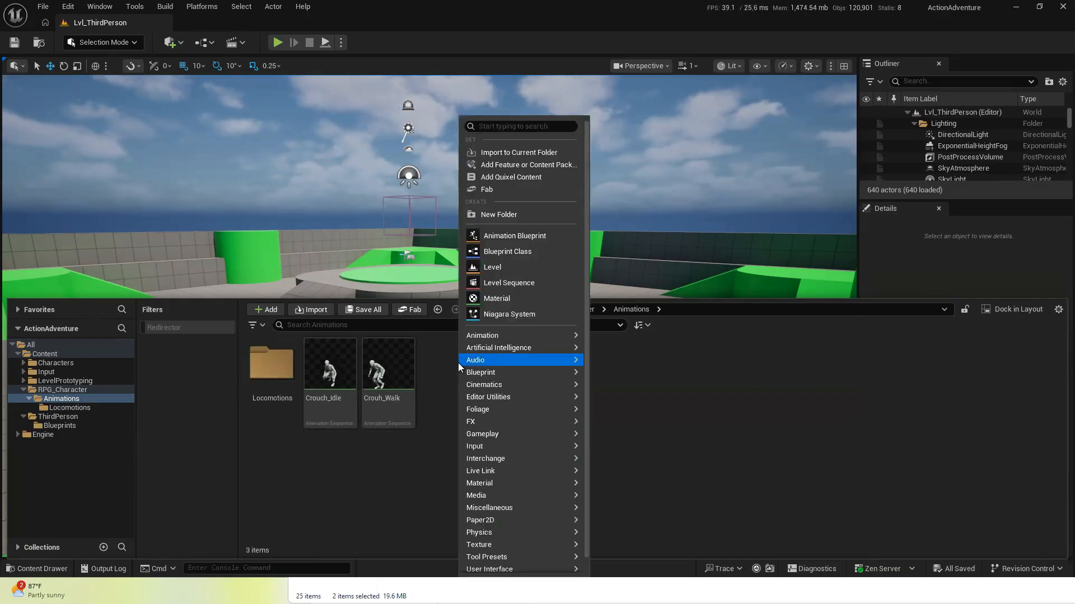
pyautogui.click(511, 211)
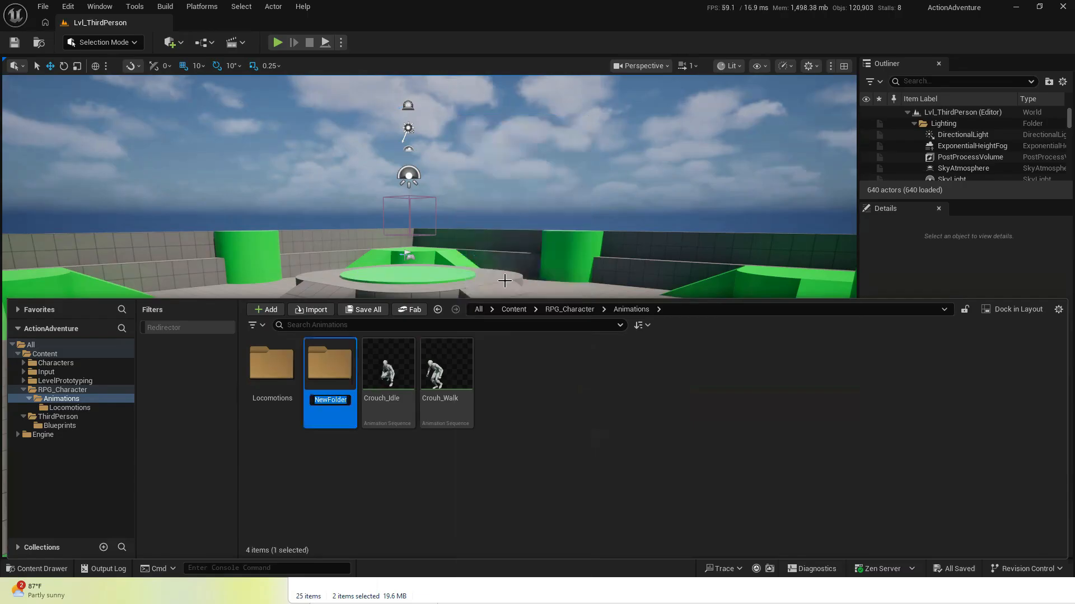
pyautogui.write('Com')
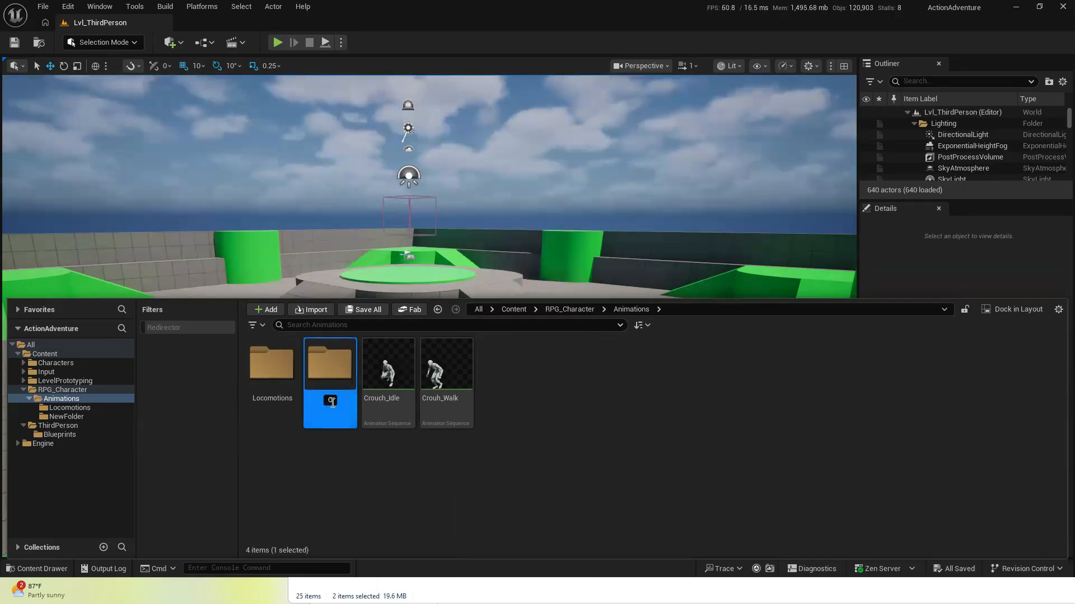
pyautogui.write('uched')
pyautogui.press('Return')
# Move the Crouch_Idle and Crouh_Walk animations into the Crouched folder
pyautogui.click(442, 383)
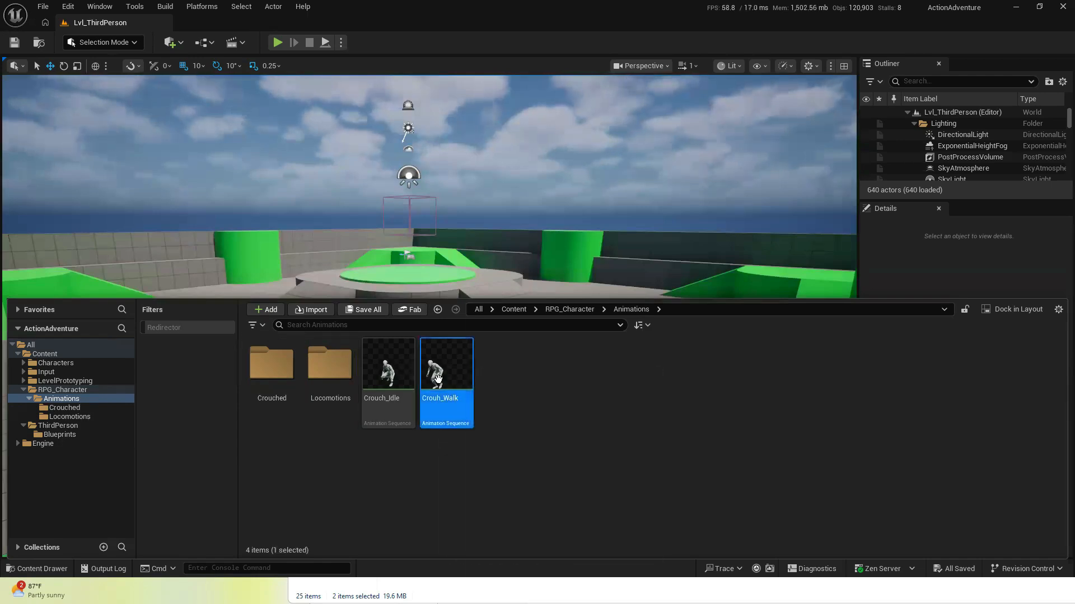
pyautogui.keyDown('ctrl'); pyautogui.click(390, 374); pyautogui.keyUp('ctrl')
pyautogui.moveTo(392, 378); pyautogui.dragTo(271, 380)
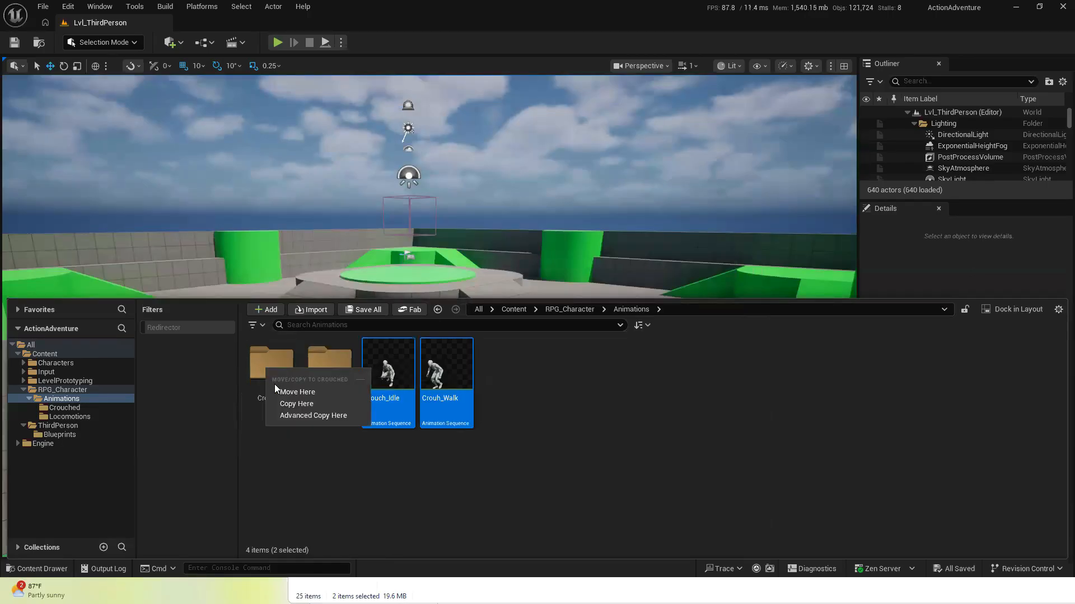
pyautogui.click(282, 395)
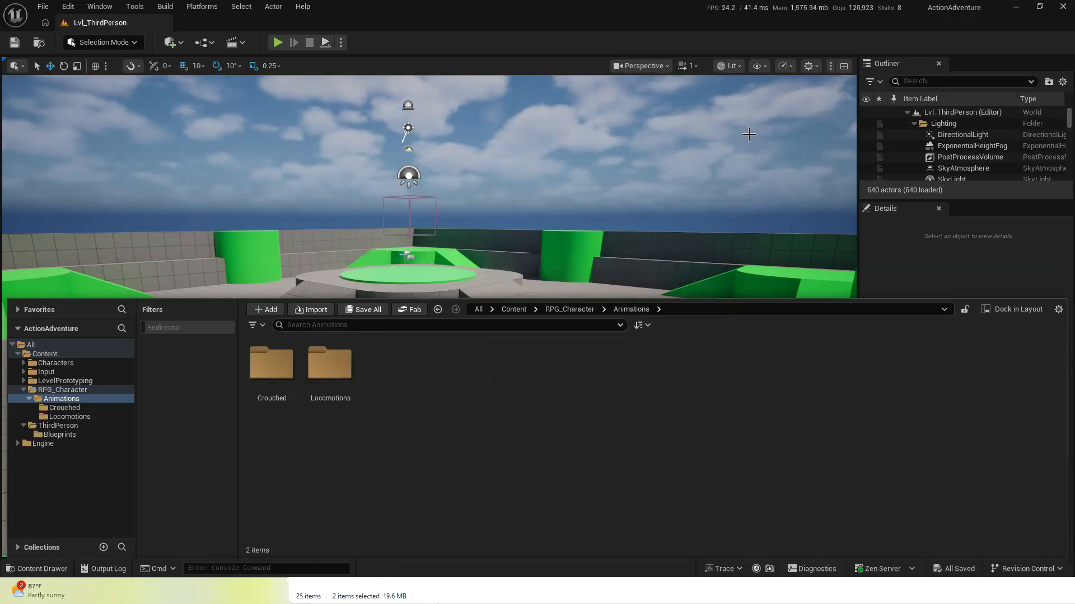
# Create a legacy Blend Space 1D for the SK_Mannequin skeleton in the Locomotions folder, keeping its default name
pyautogui.doubleClick(337, 367)
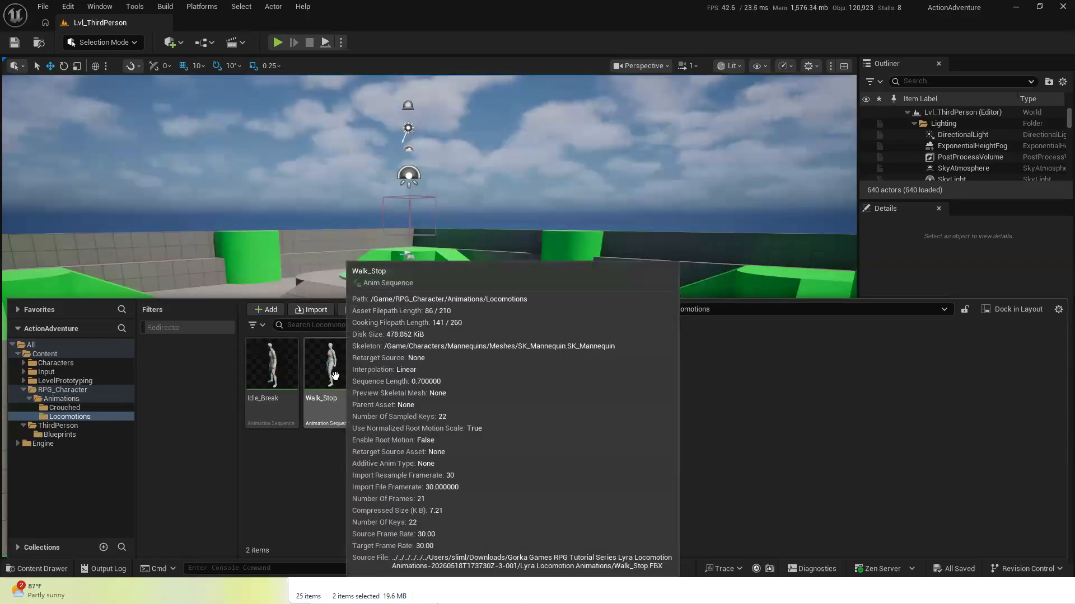
pyautogui.rightClick(399, 367)
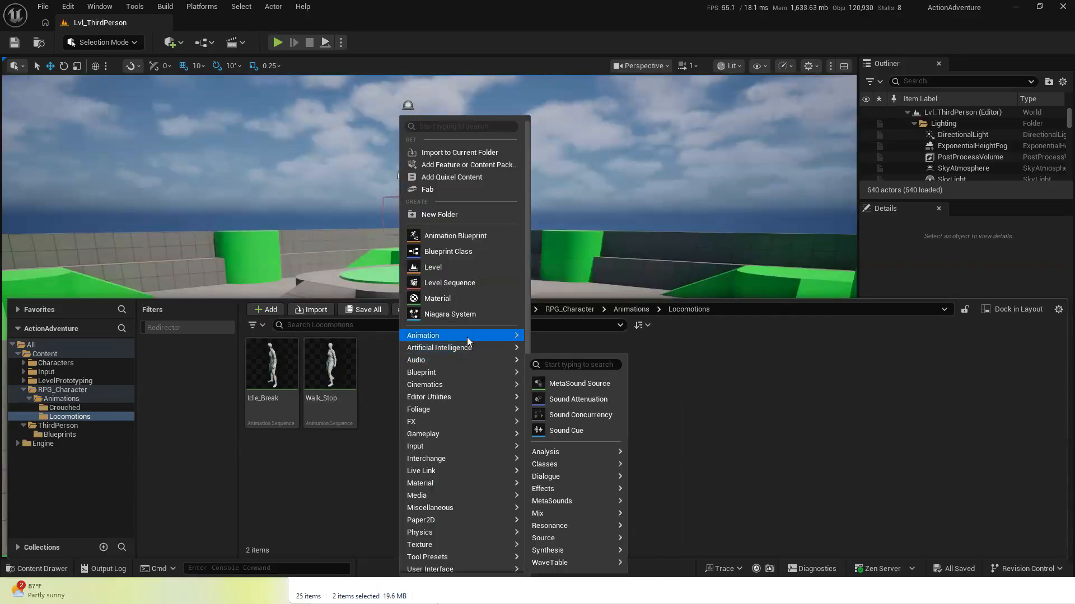
pyautogui.moveTo(467, 337)
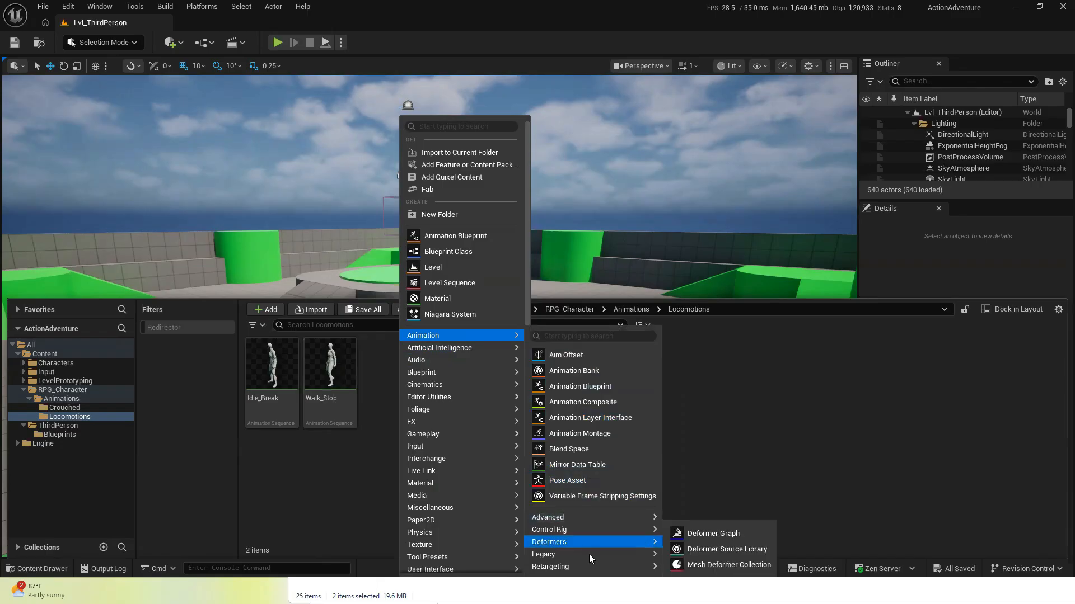
pyautogui.moveTo(586, 555)
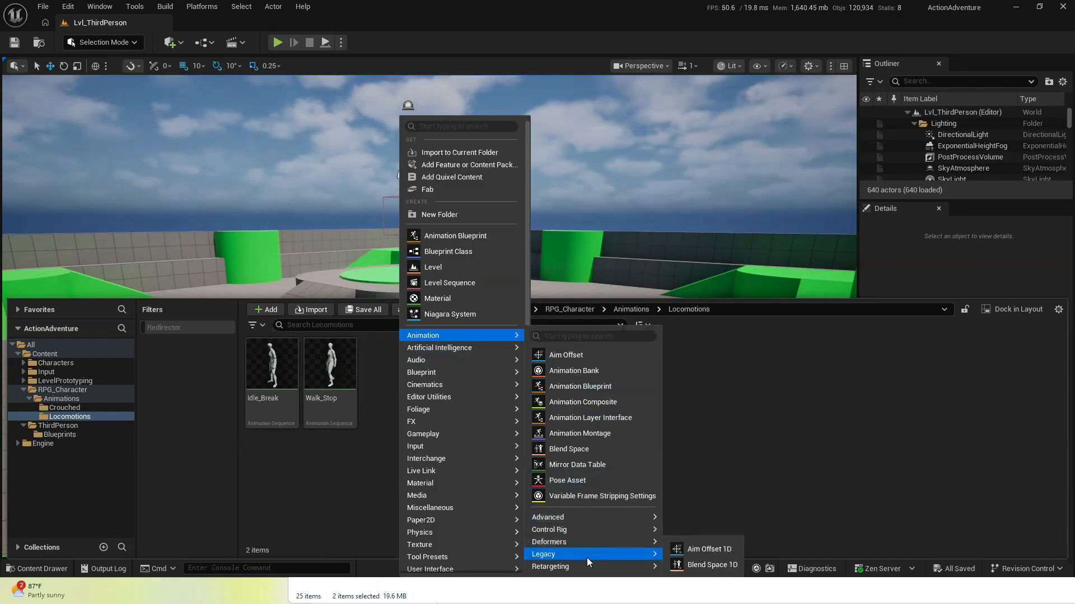
pyautogui.click(685, 565)
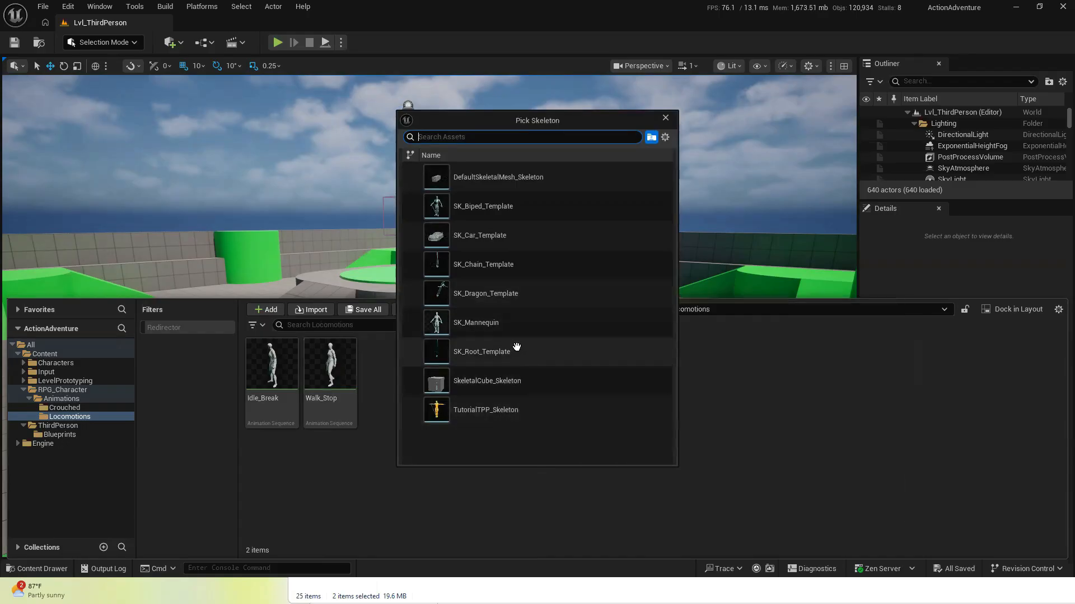
pyautogui.click(501, 323)
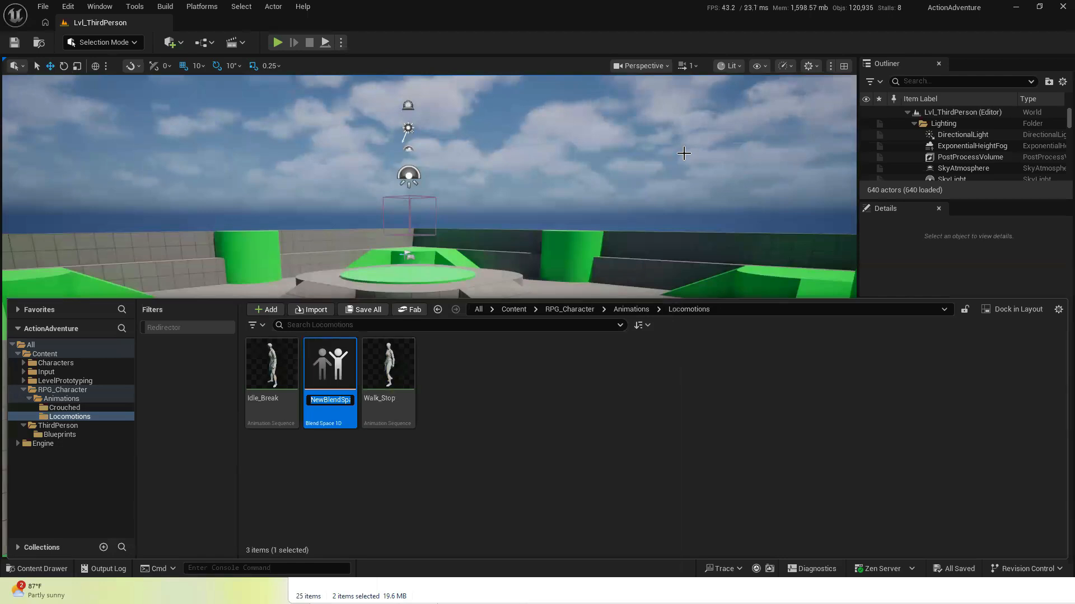
pyautogui.press('Return')
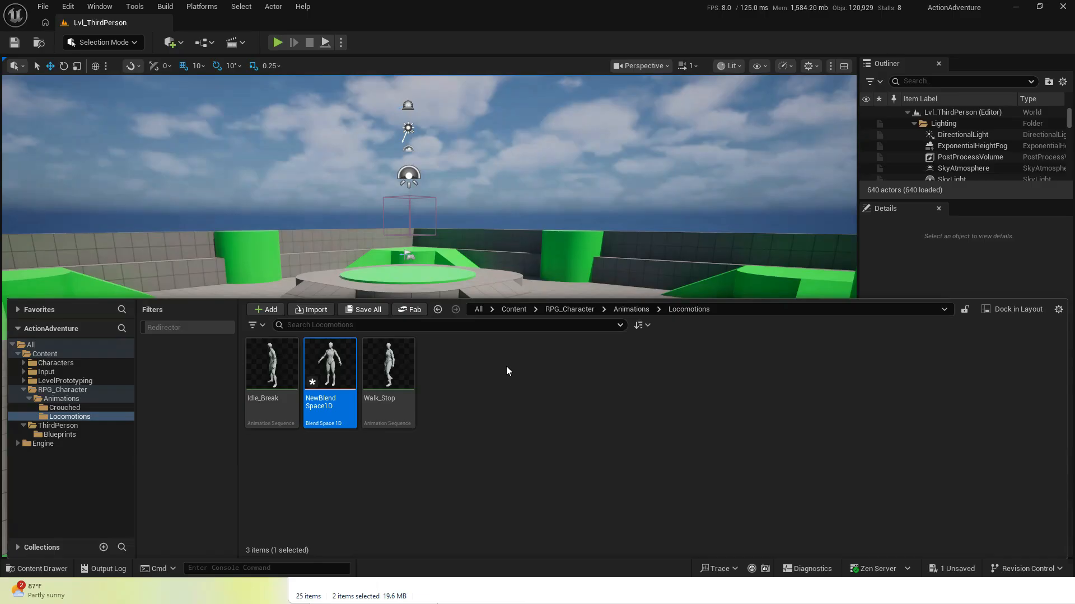
pyautogui.moveTo(330, 381)
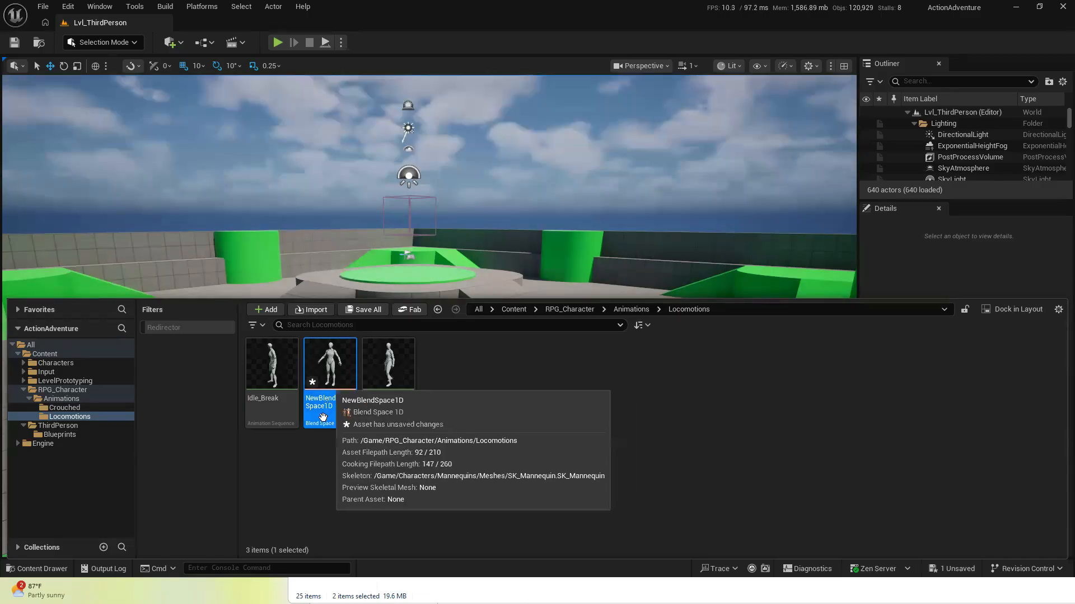
pyautogui.rightClick(474, 347)
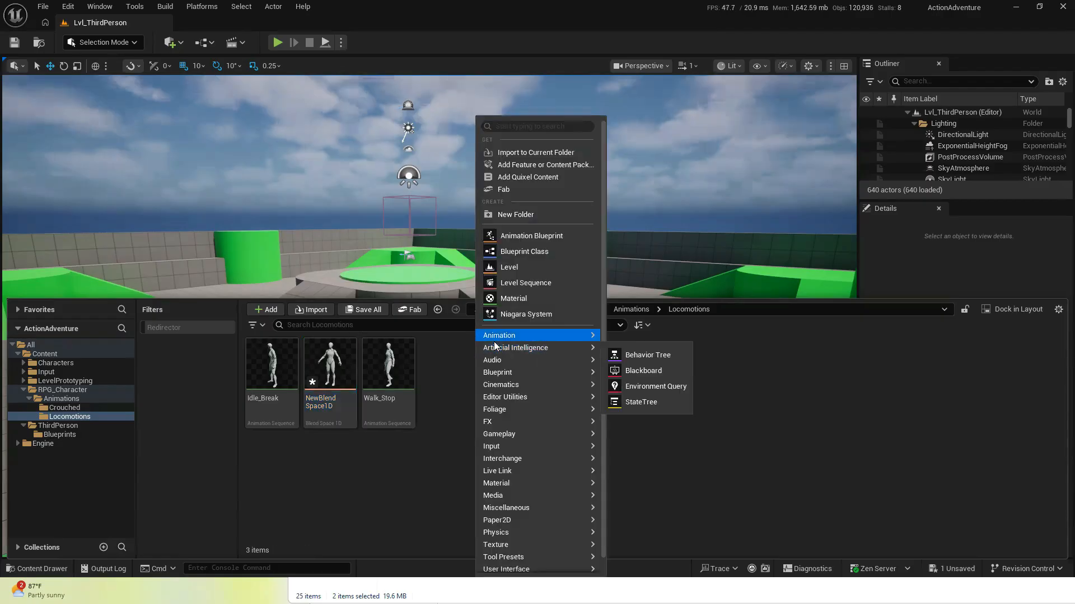
pyautogui.moveTo(495, 343)
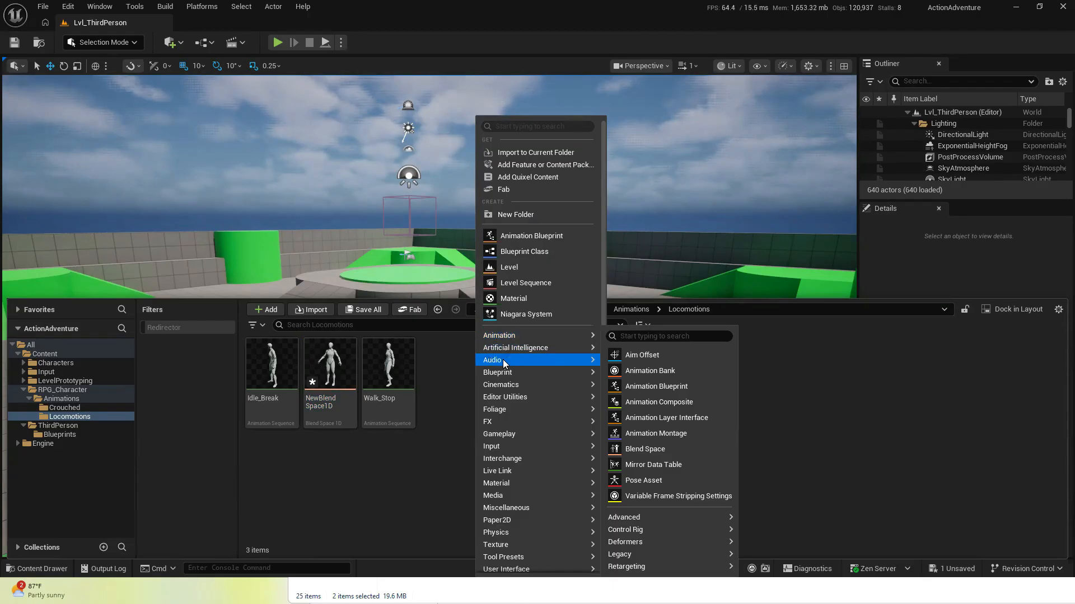
pyautogui.moveTo(526, 371)
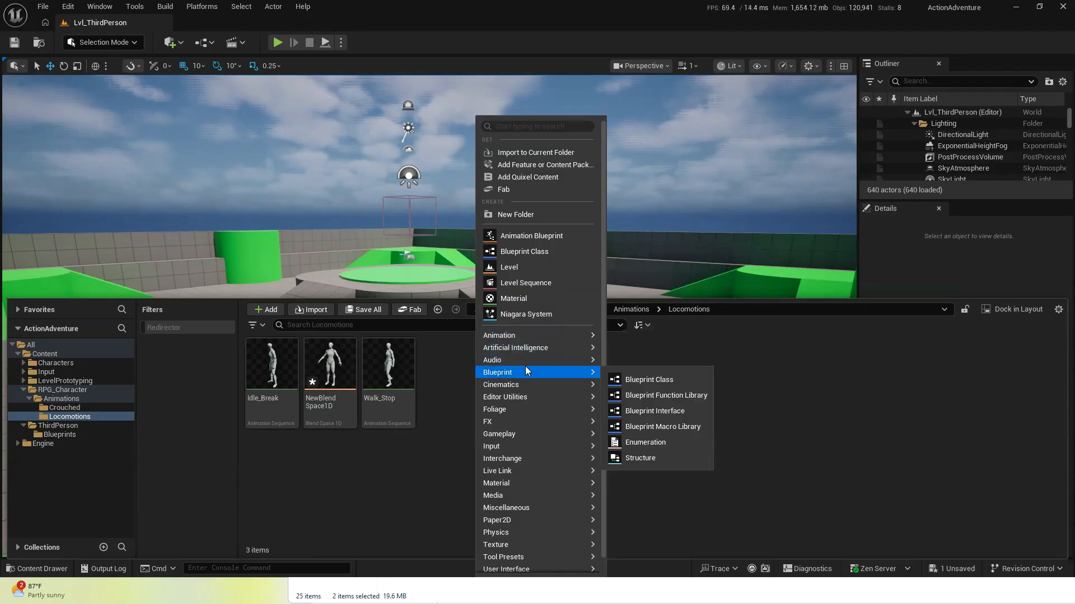
pyautogui.moveTo(551, 335)
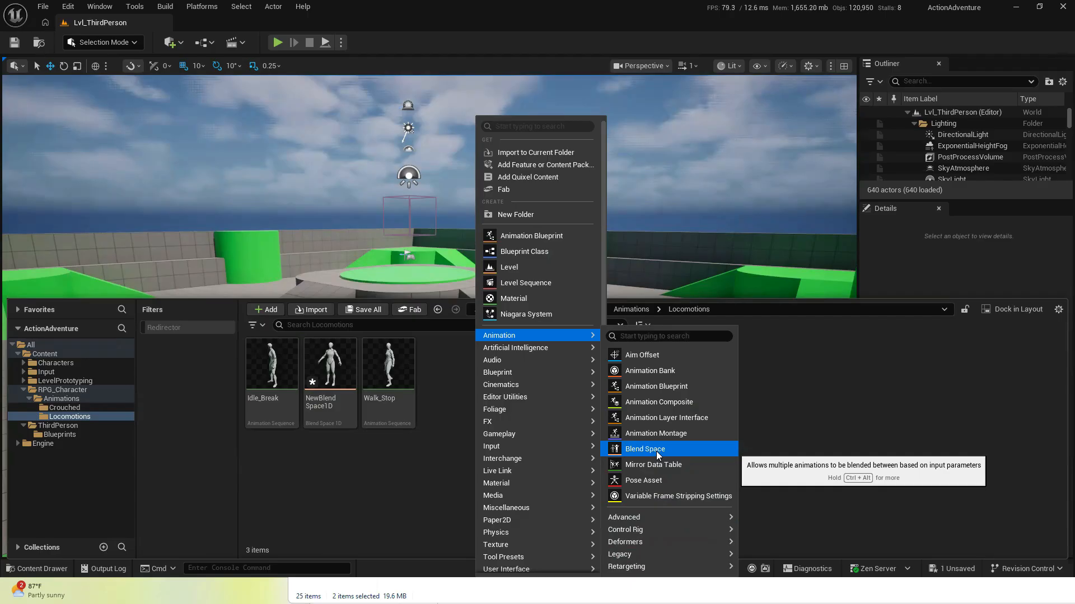
pyautogui.click(326, 400)
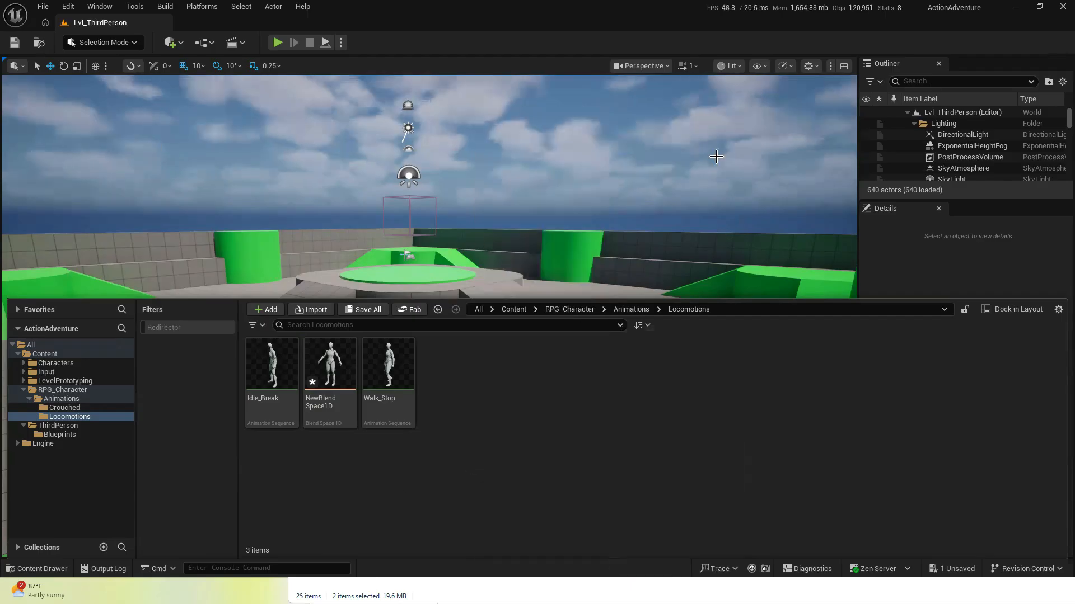
# Rename the new Blend Space 1D asset as LocomotionBlendSpace1D
pyautogui.rightClick(326, 400)
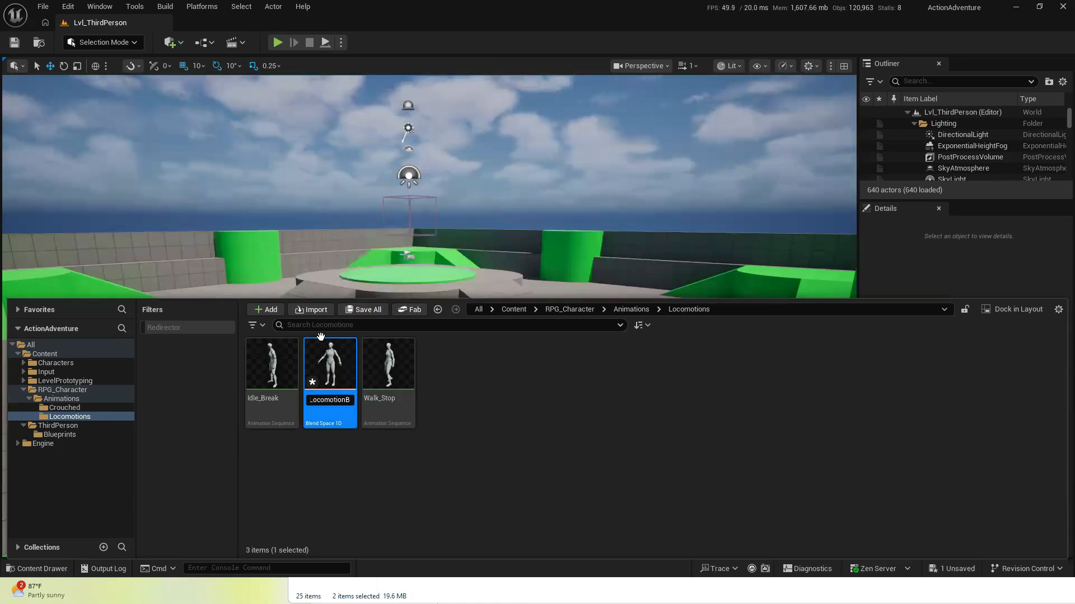
pyautogui.write('lendSpace1D')
pyautogui.press('Return')
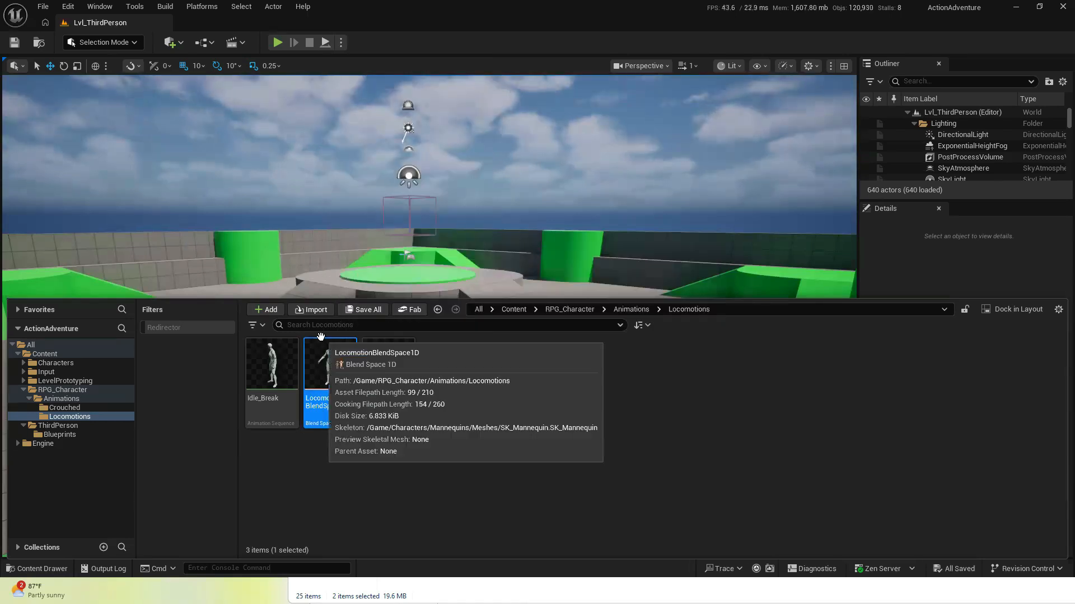
# Open LocomotionBlendSpace1D, name its horizontal axis Speed and set the maximum axis value to 600
pyautogui.doubleClick(320, 336)
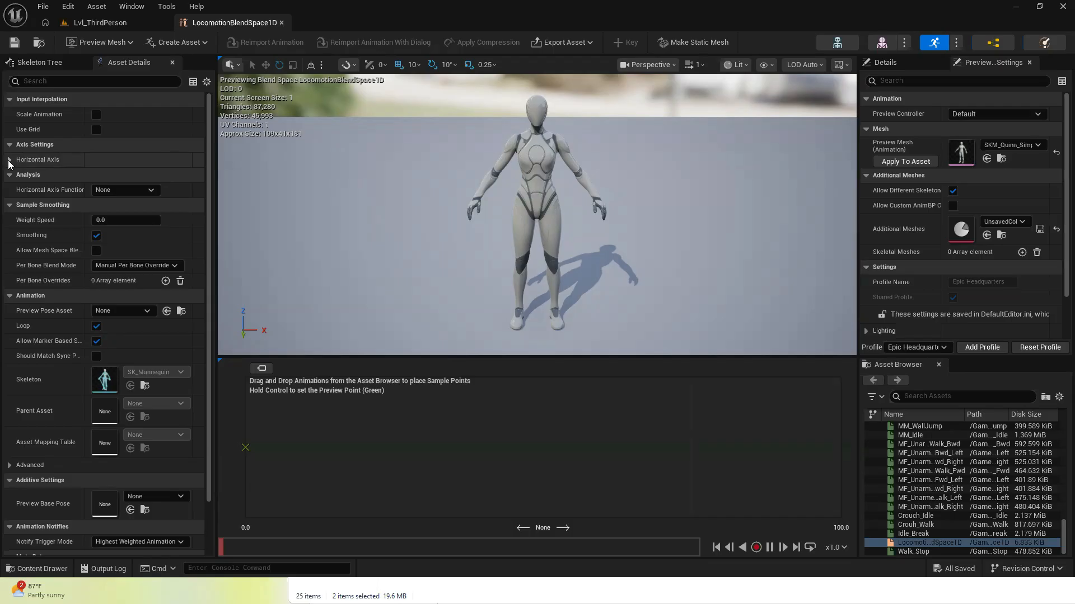
pyautogui.click(9, 160)
pyautogui.click(126, 175)
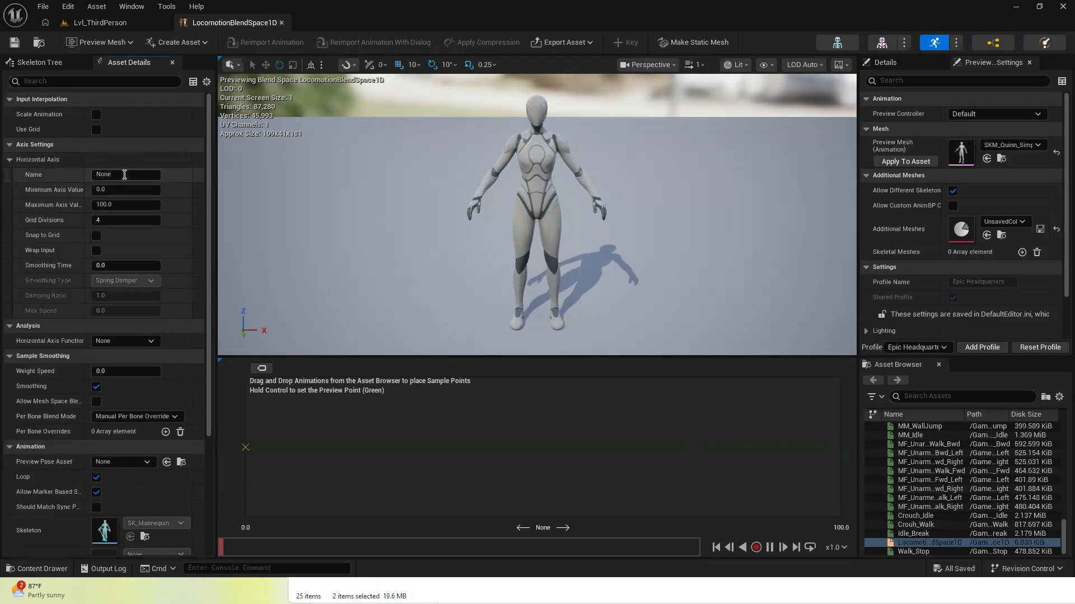
pyautogui.click(115, 205)
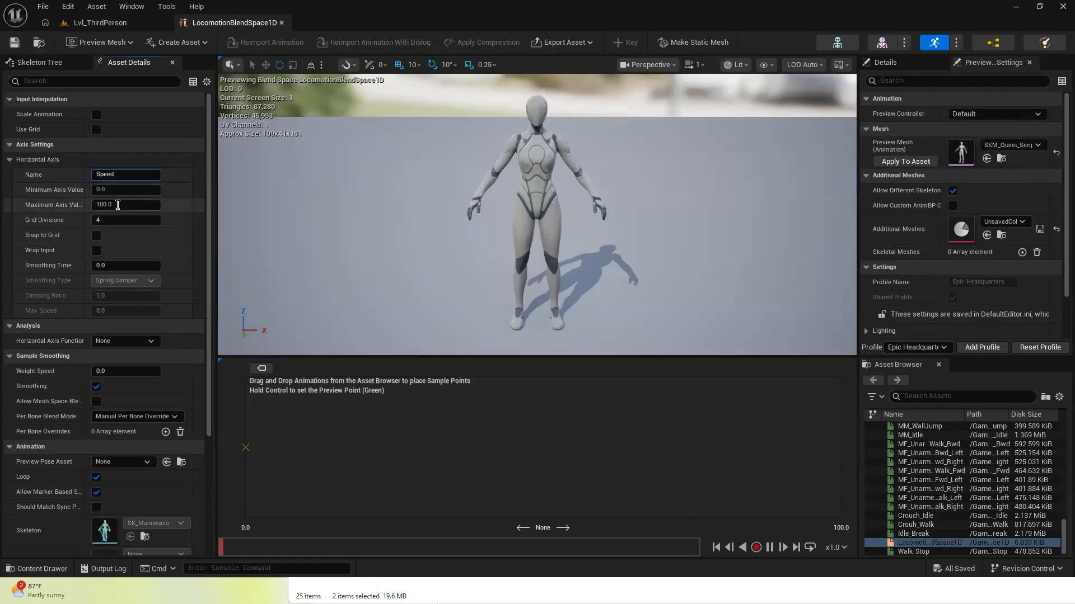
pyautogui.write('600')
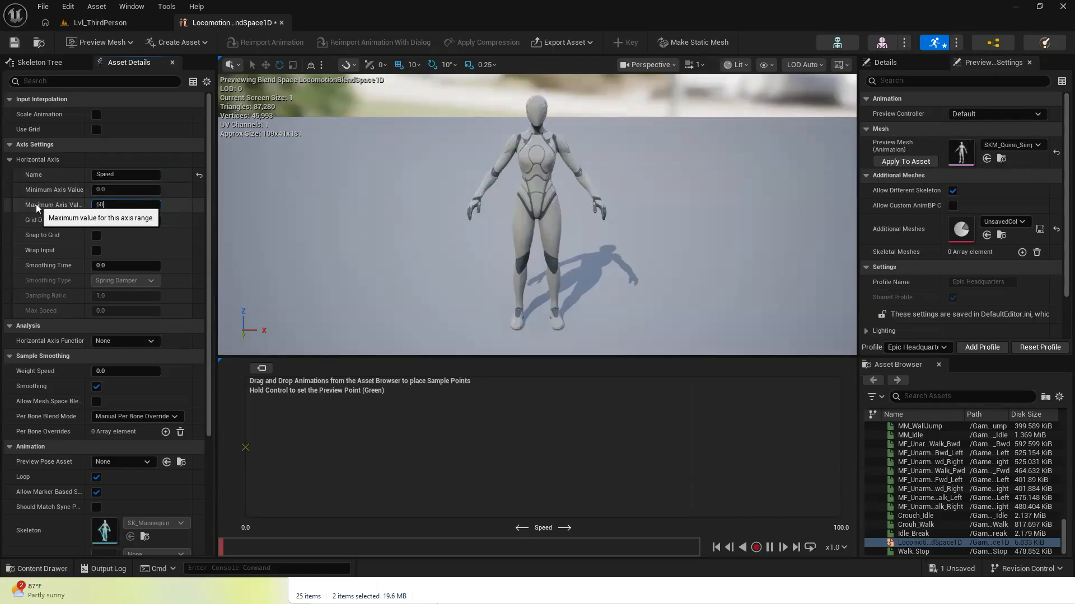
pyautogui.press('Return')
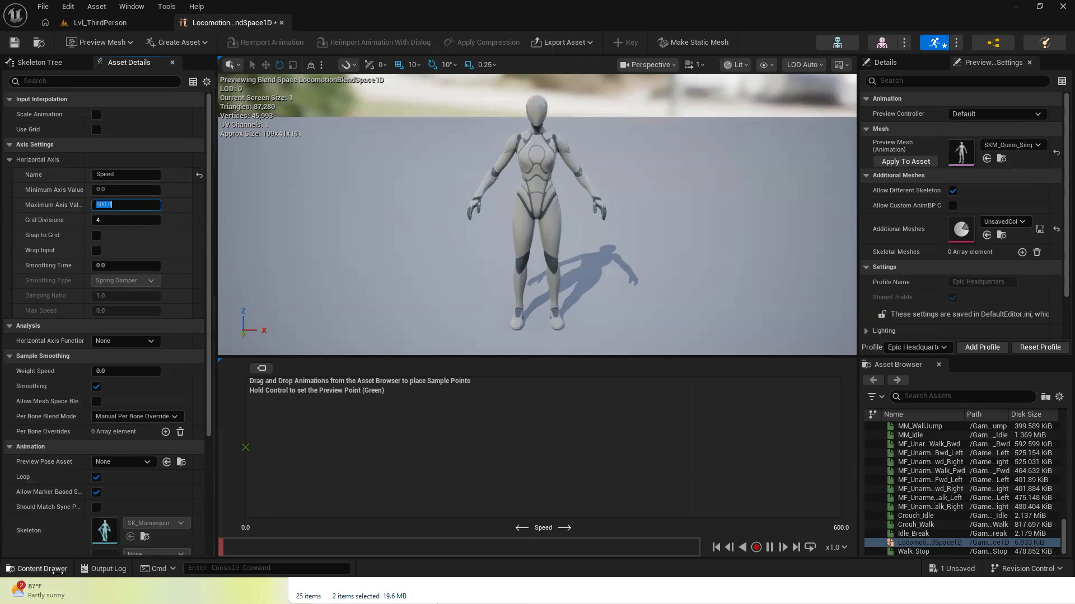
# Find the BP_ThirdPersonCharacter blueprint in ThirdPerson's Blueprints folder and open it
pyautogui.click(35, 569)
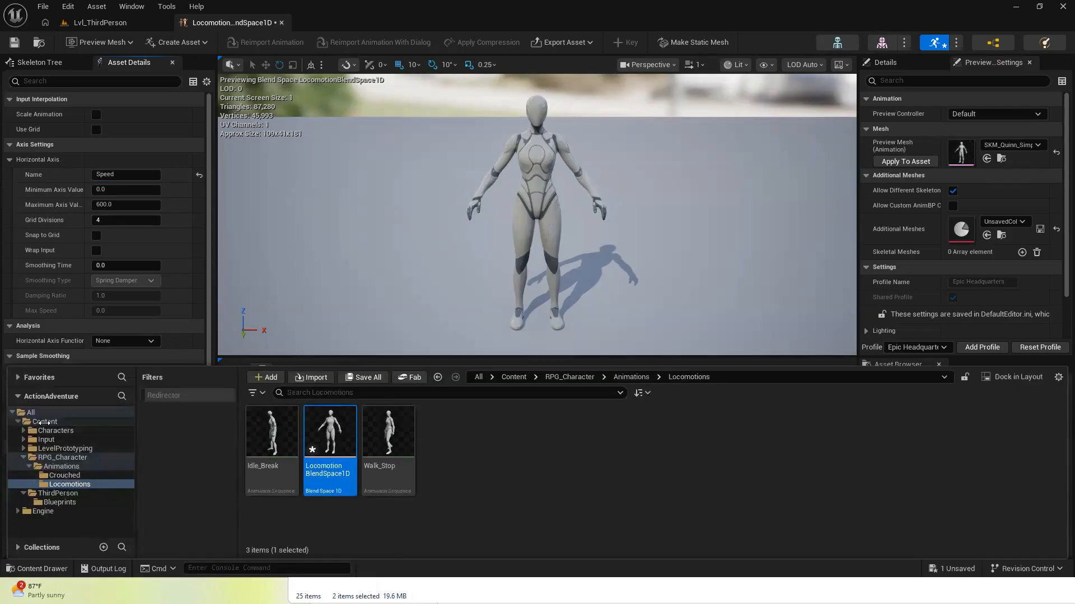
pyautogui.click(40, 430)
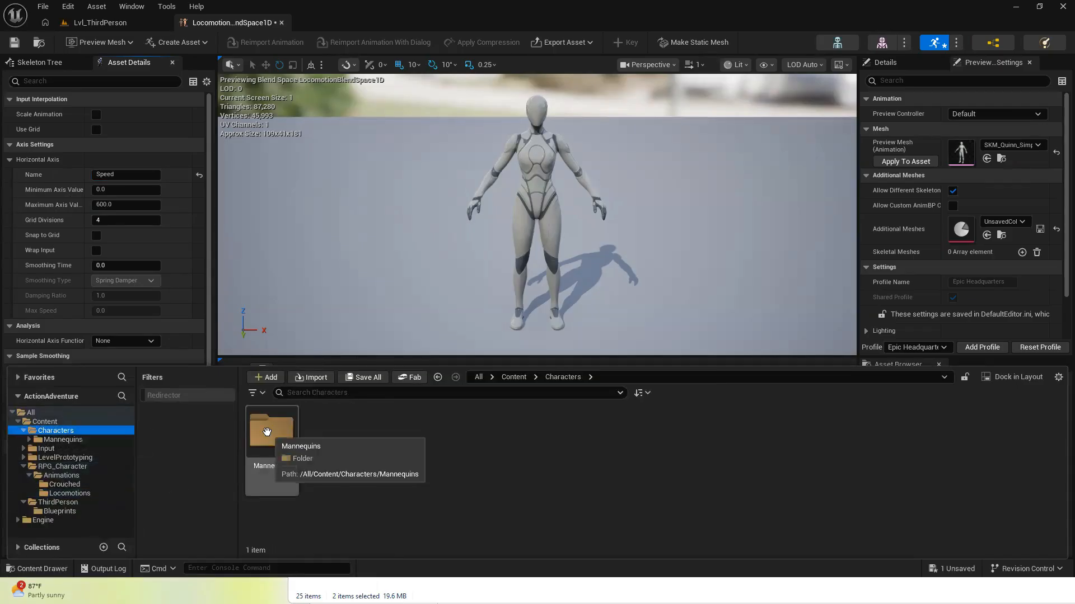
pyautogui.doubleClick(267, 432)
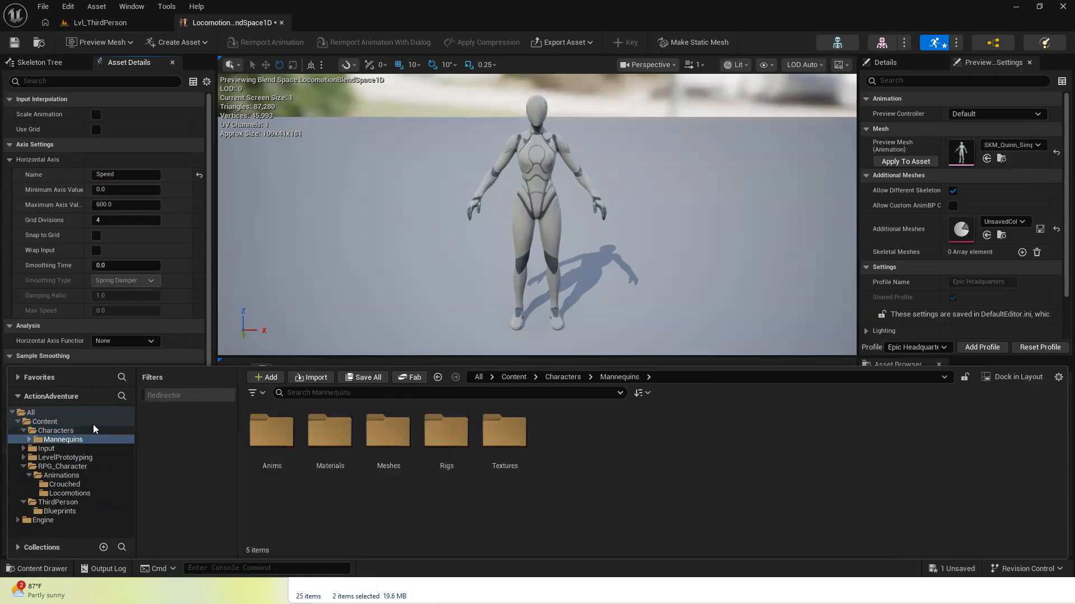
pyautogui.click(56, 511)
pyautogui.click(271, 426)
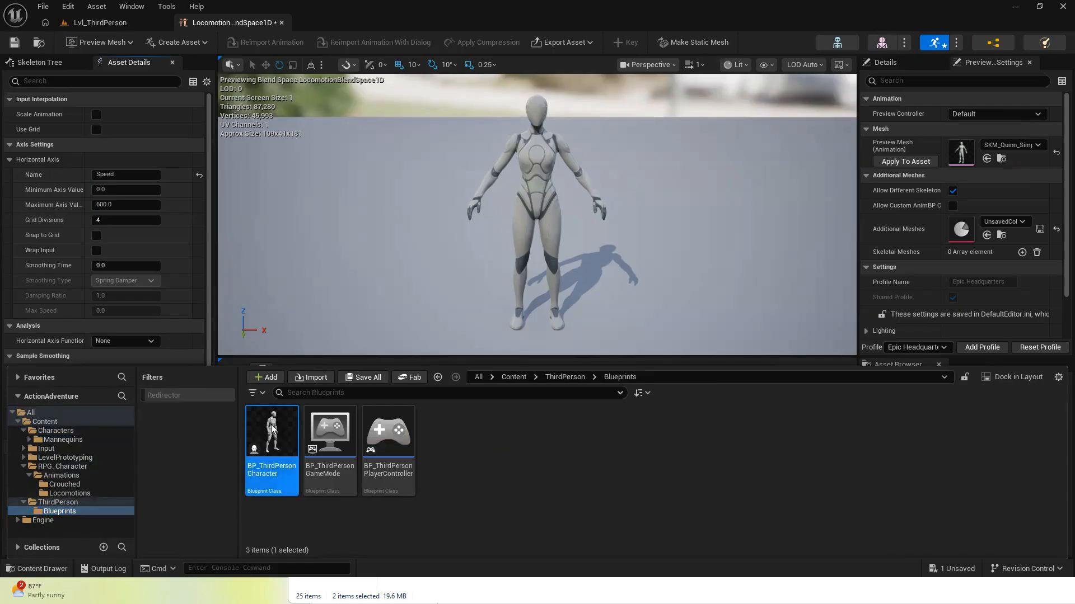
pyautogui.doubleClick(271, 429)
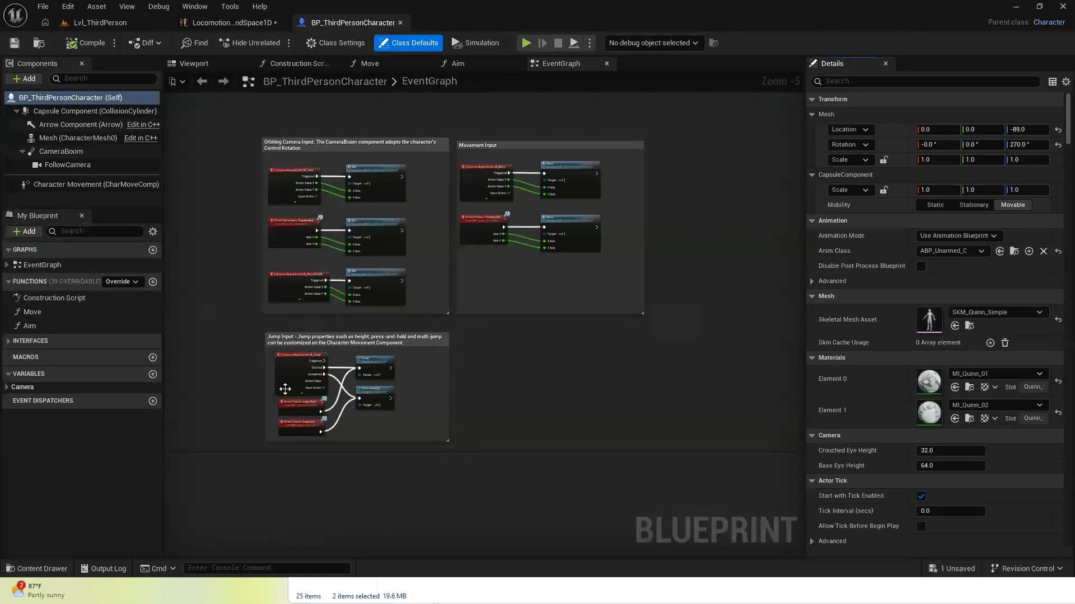
# Examine the walking speed settings of the character's Character Movement component and return to the Lvl_ThirdPerson level
pyautogui.click(196, 64)
pyautogui.click(57, 185)
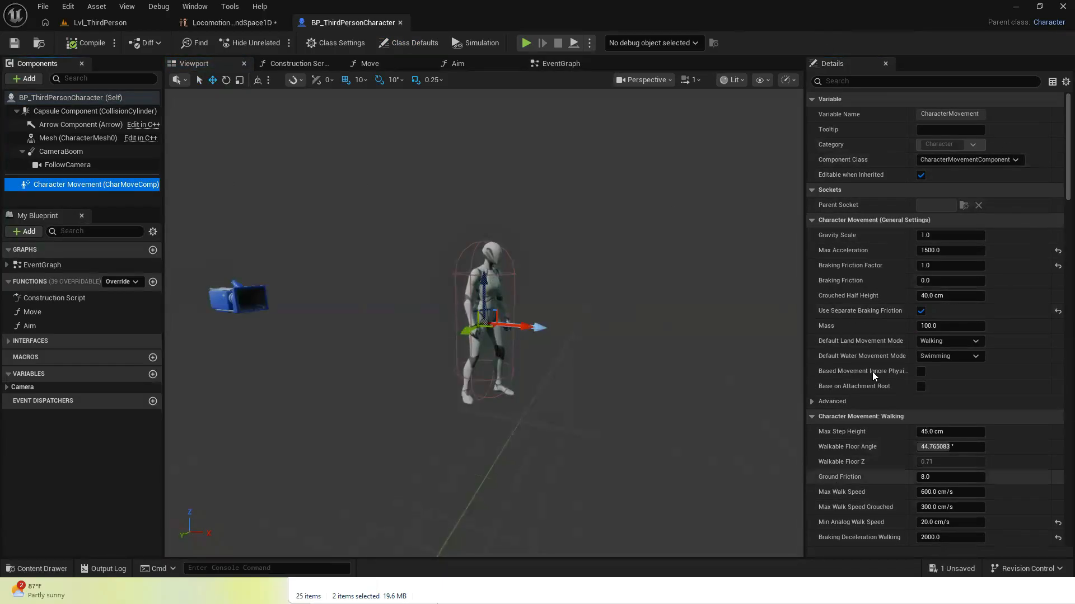
pyautogui.click(1058, 186)
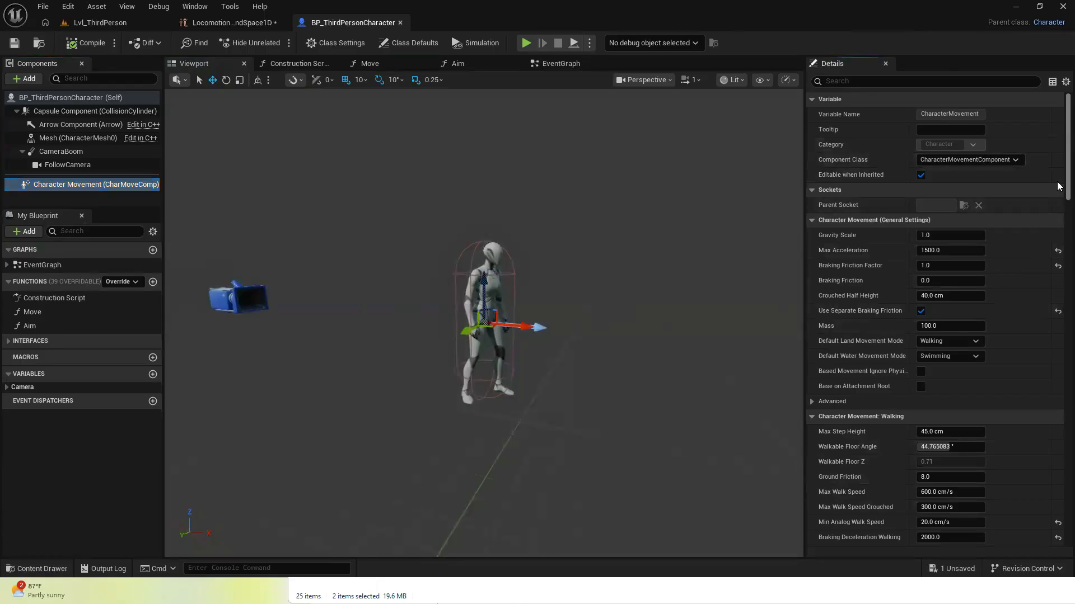
pyautogui.scroll(-4, 1059, 190)
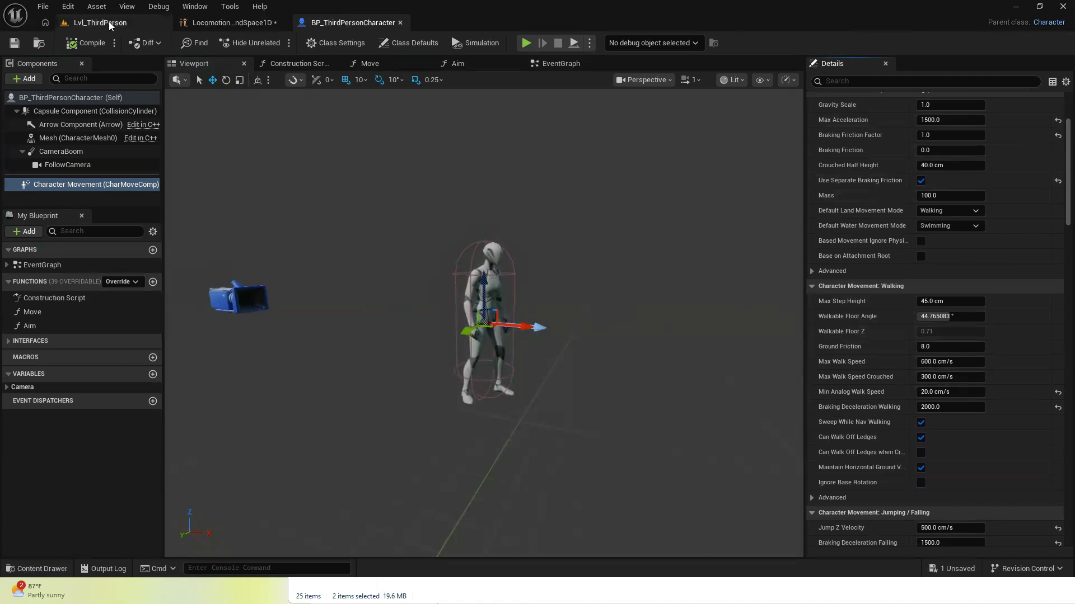
pyautogui.click(124, 24)
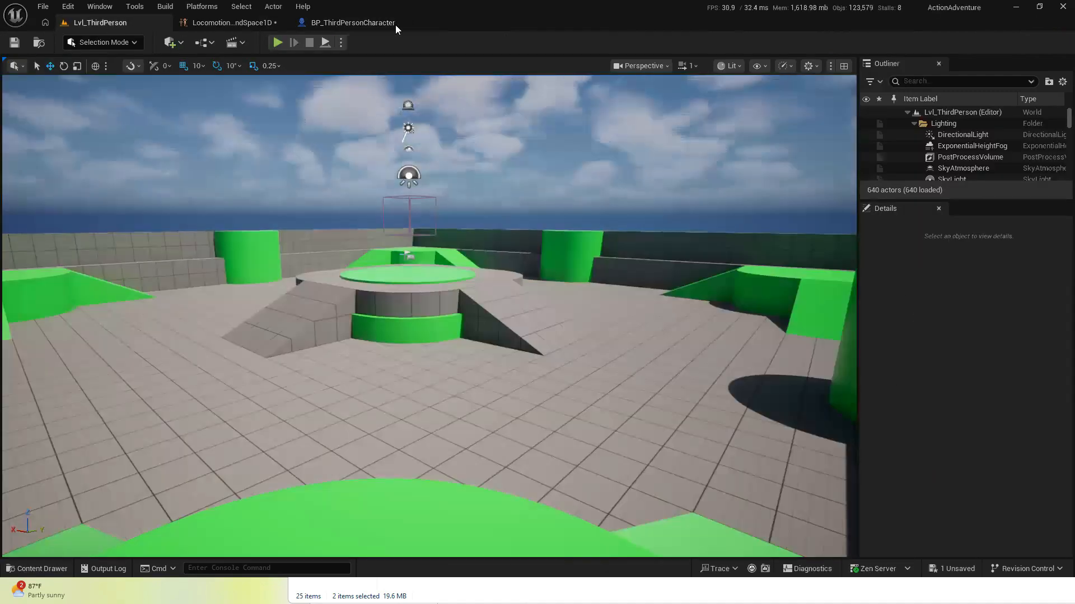
# Return to LocomotionBlendSpace1D, find the MM_Idle animation and add it as a sample at speed 0
pyautogui.click(229, 23)
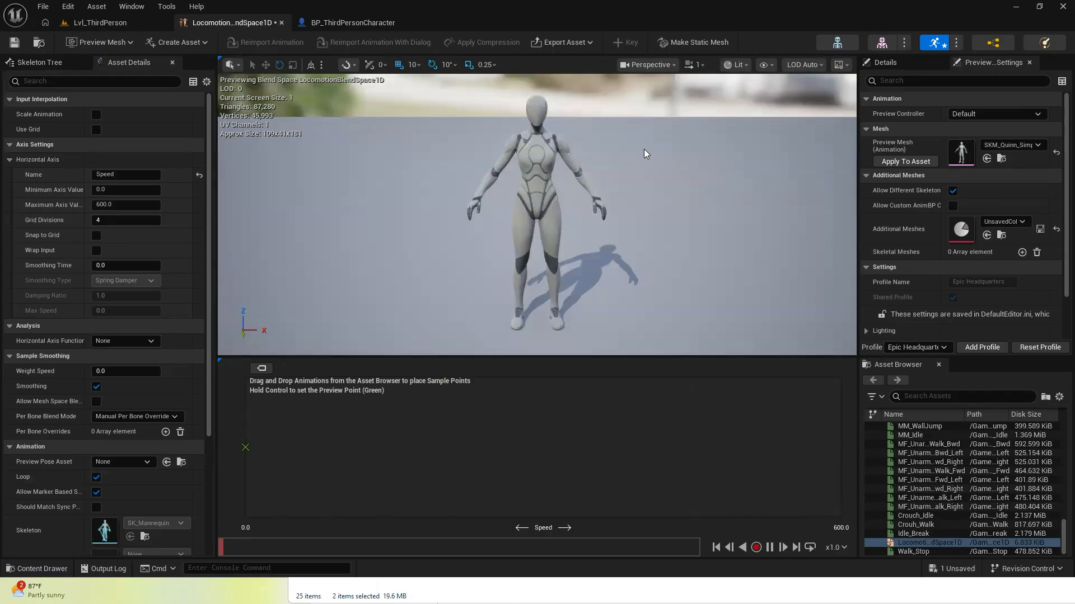
pyautogui.click(916, 416)
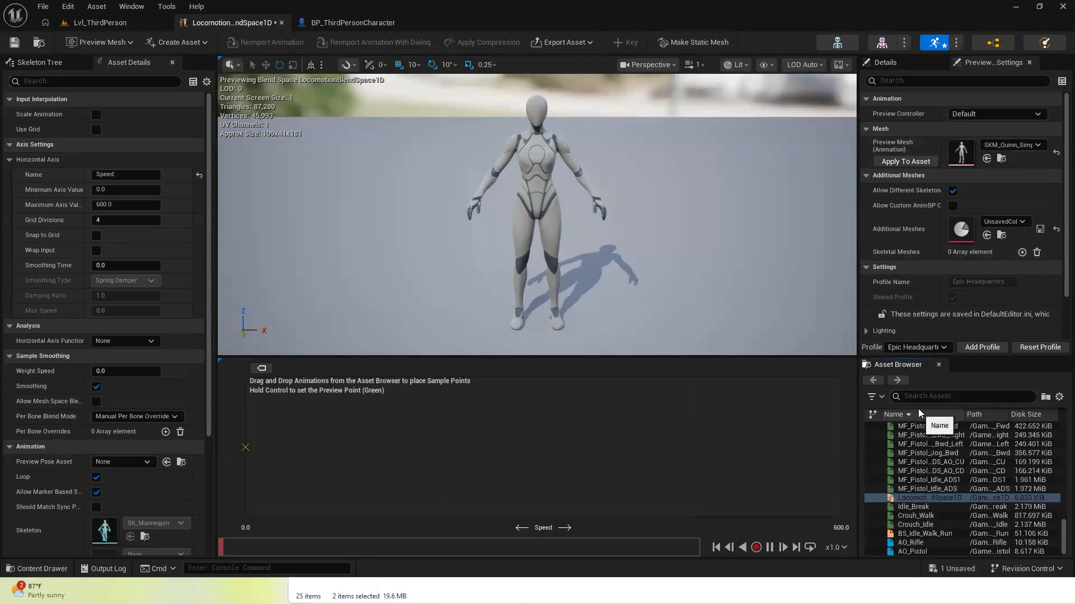
pyautogui.write('Fwd')
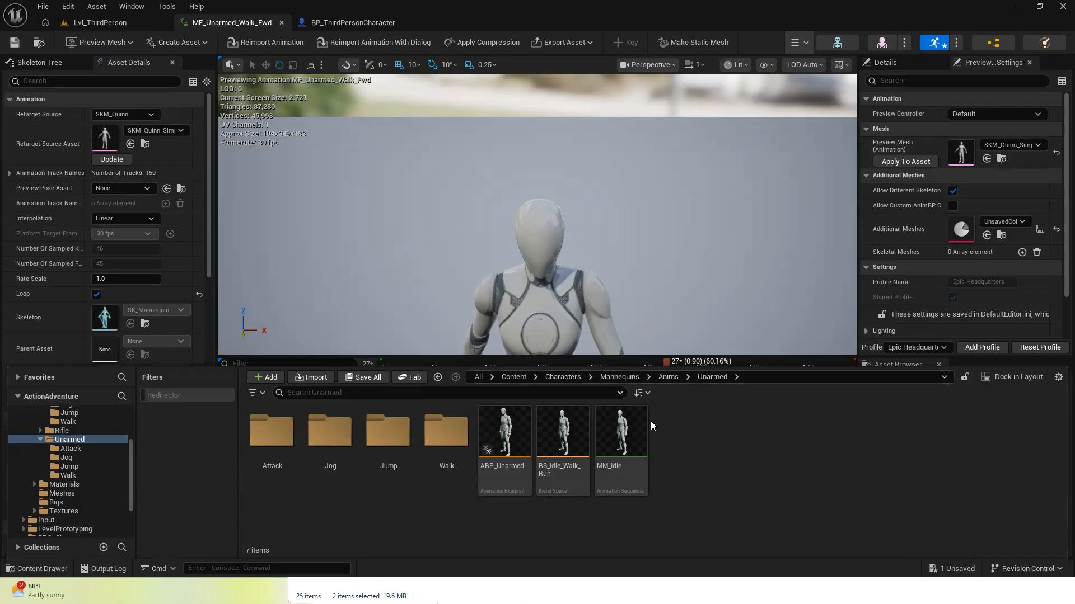
pyautogui.moveTo(621, 443); pyautogui.dragTo(399, 426)
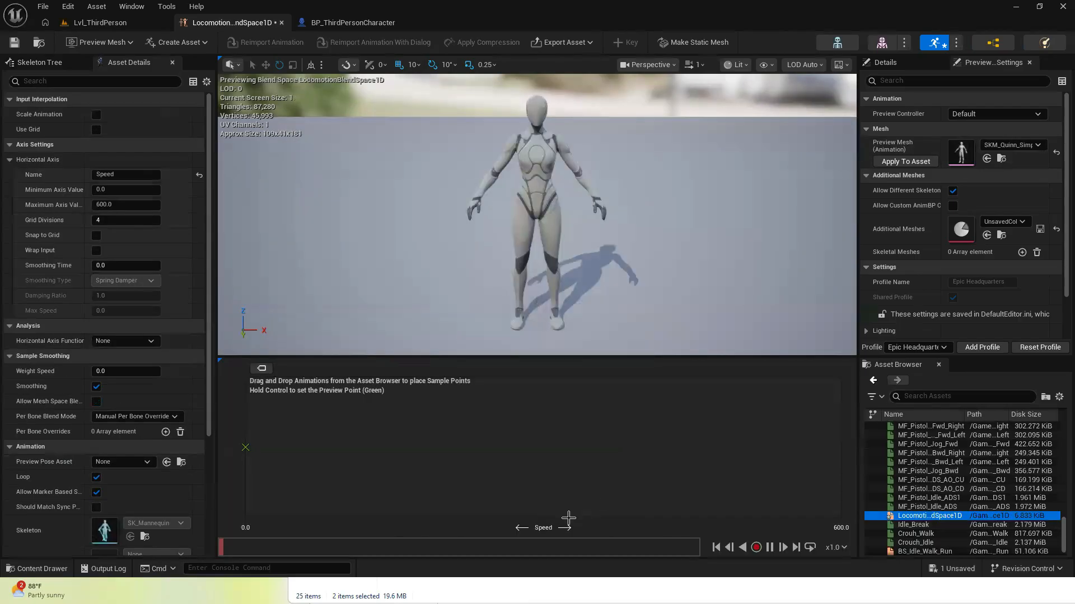
pyautogui.click(937, 397)
pyautogui.write('mm_id')
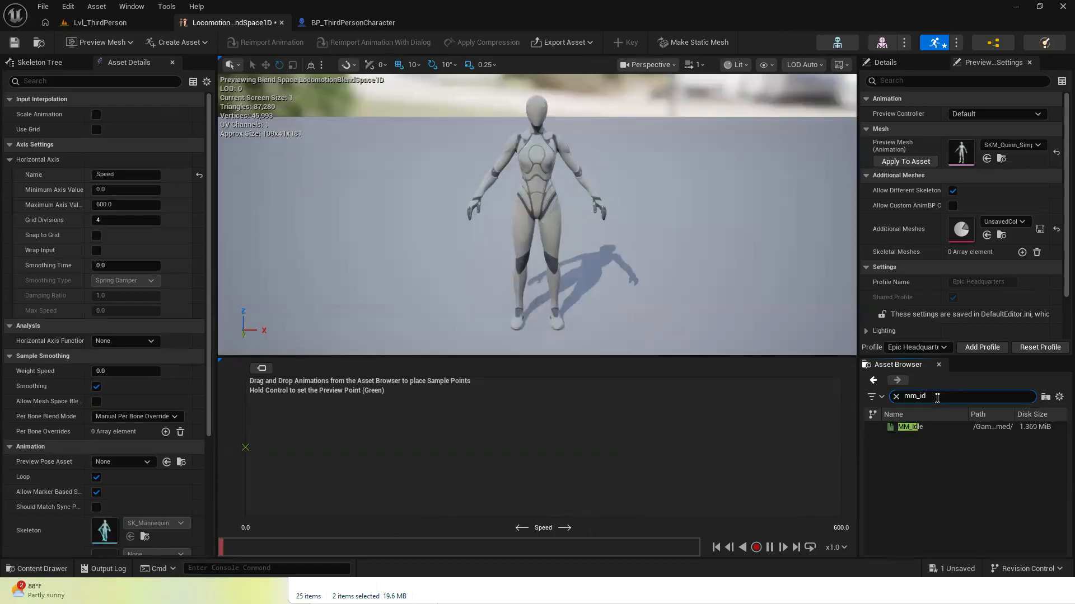
pyautogui.click(895, 428)
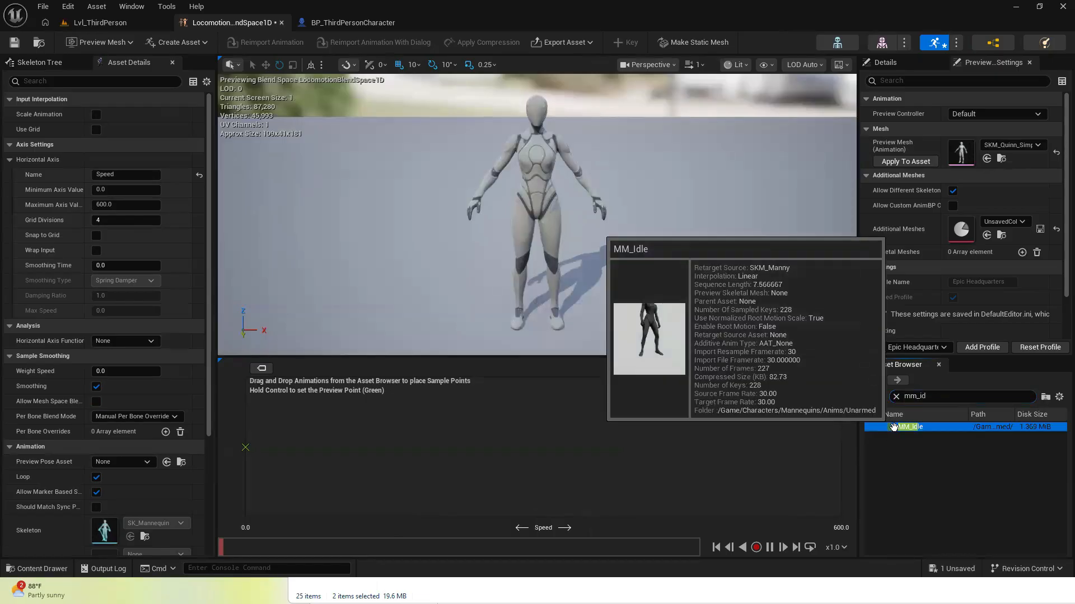
pyautogui.moveTo(910, 427); pyautogui.dragTo(224, 496)
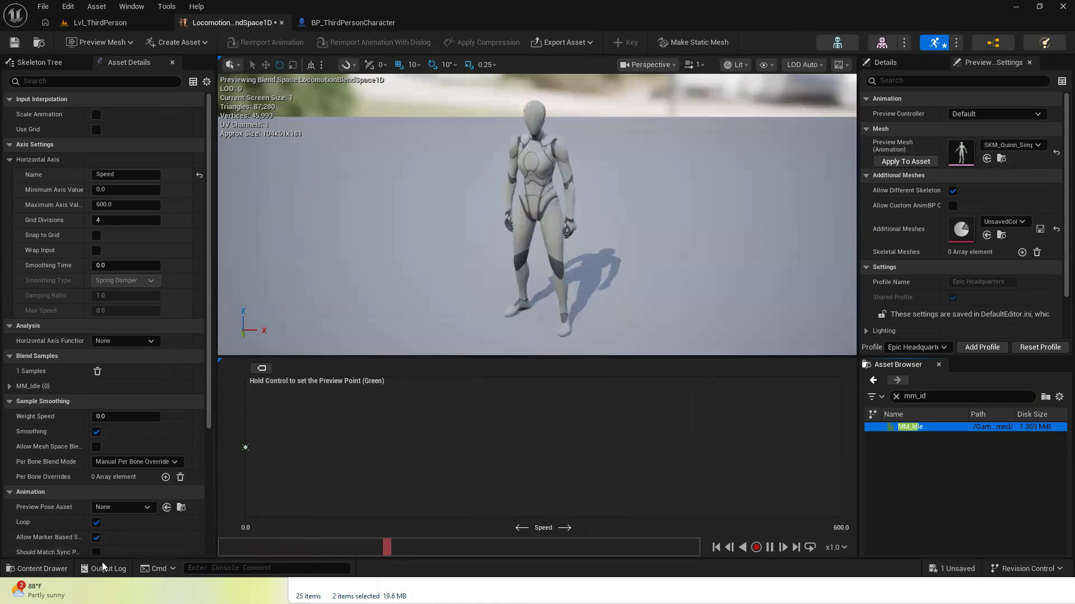
# Locate the MF_Unarmed_Walk_Fwd animation in the Walk folder of the Unarmed mannequin animations
pyautogui.click(45, 569)
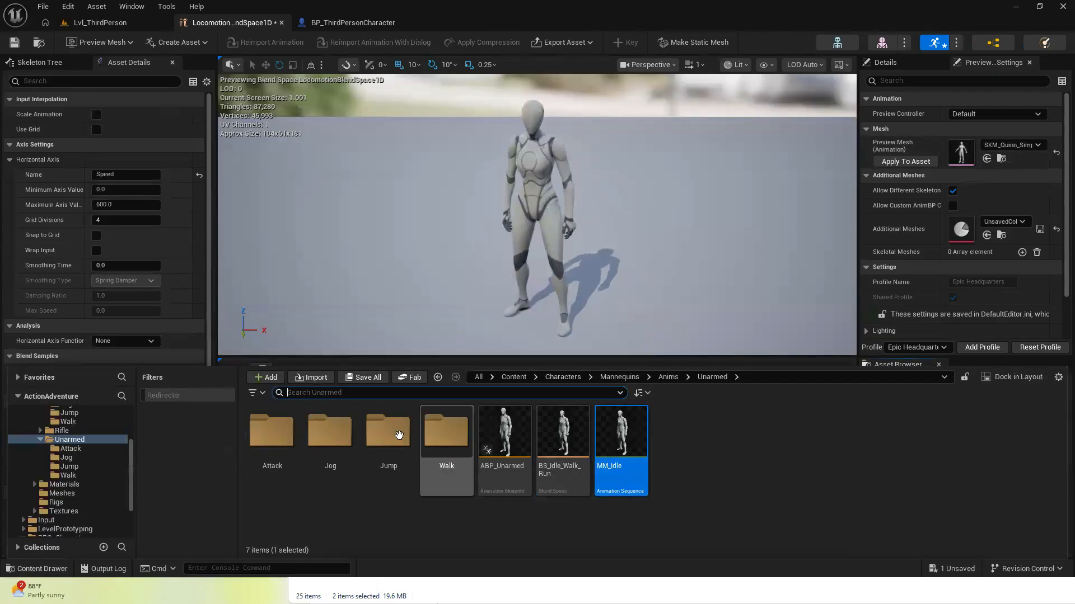
pyautogui.doubleClick(446, 431)
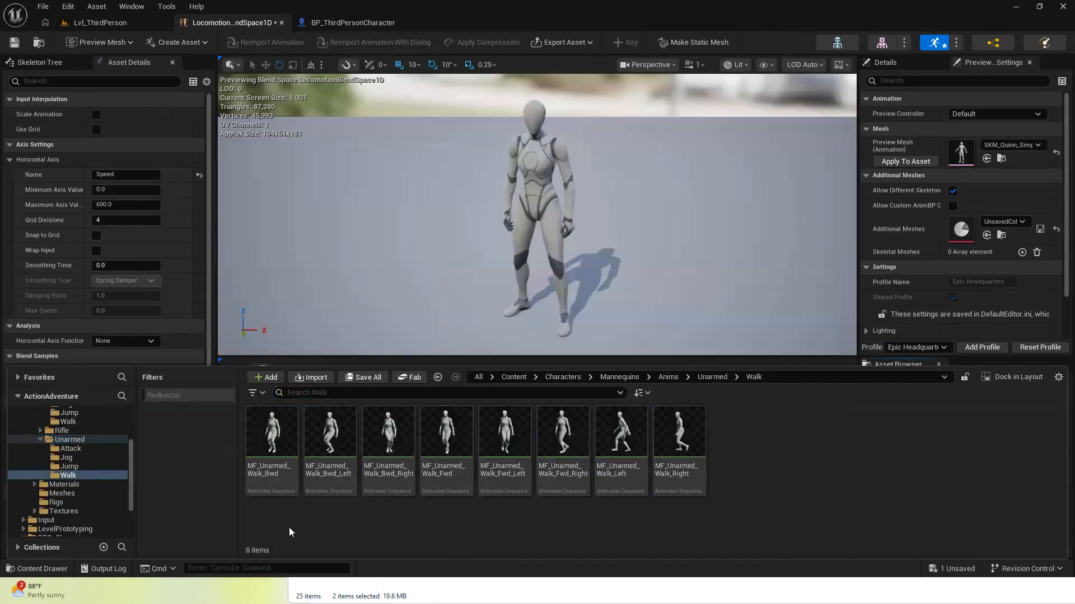
pyautogui.click(272, 439)
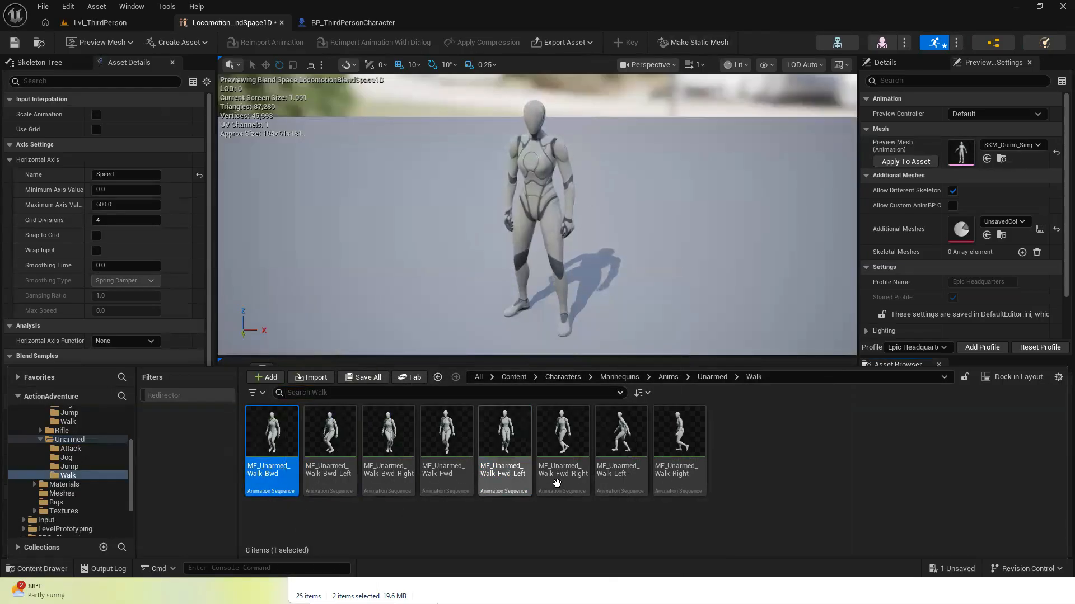
pyautogui.click(440, 459)
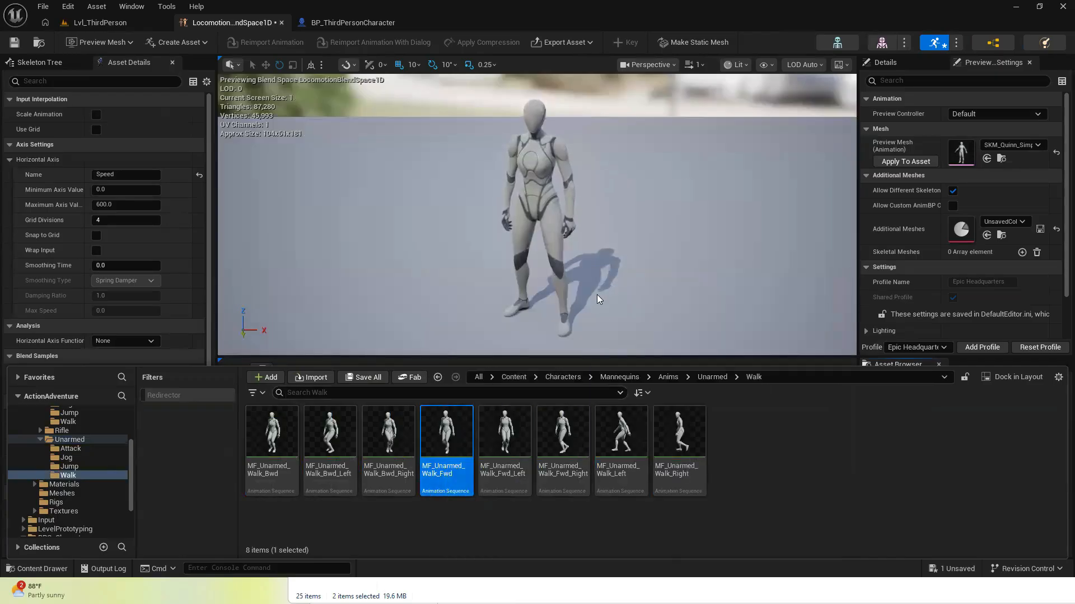
# Filter the blend space's available animations by mf_unarmed_walk_f and add MF_Unarmed_Walk_Fwd as a sample near the middle of the Speed axis
pyautogui.click(830, 9)
pyautogui.click(938, 396)
pyautogui.moveTo(926, 396); pyautogui.dragTo(904, 397)
pyautogui.write('m')
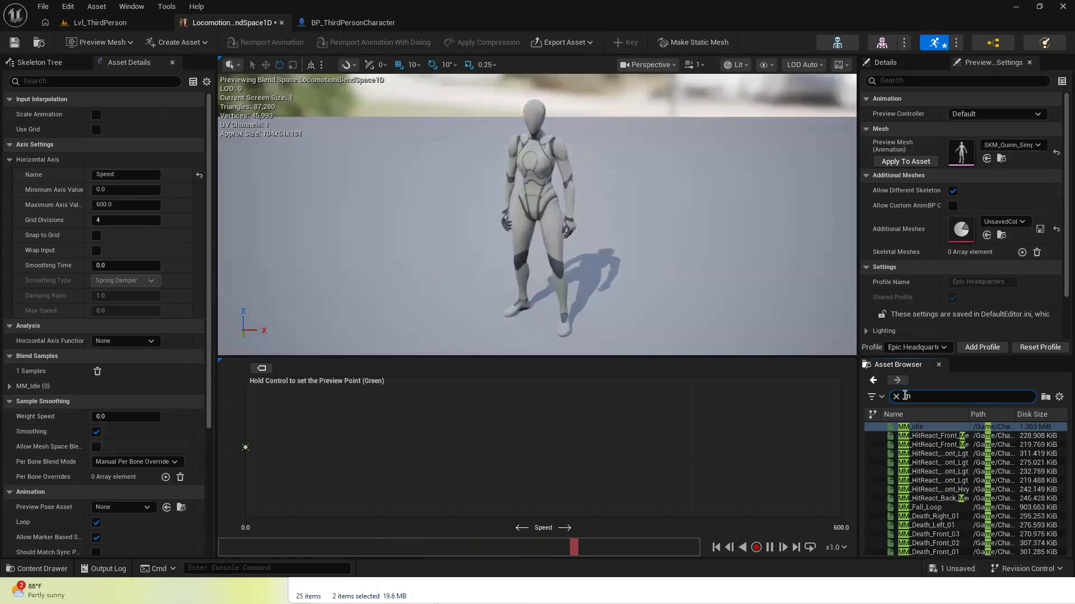
pyautogui.write('f_unarmed_wa')
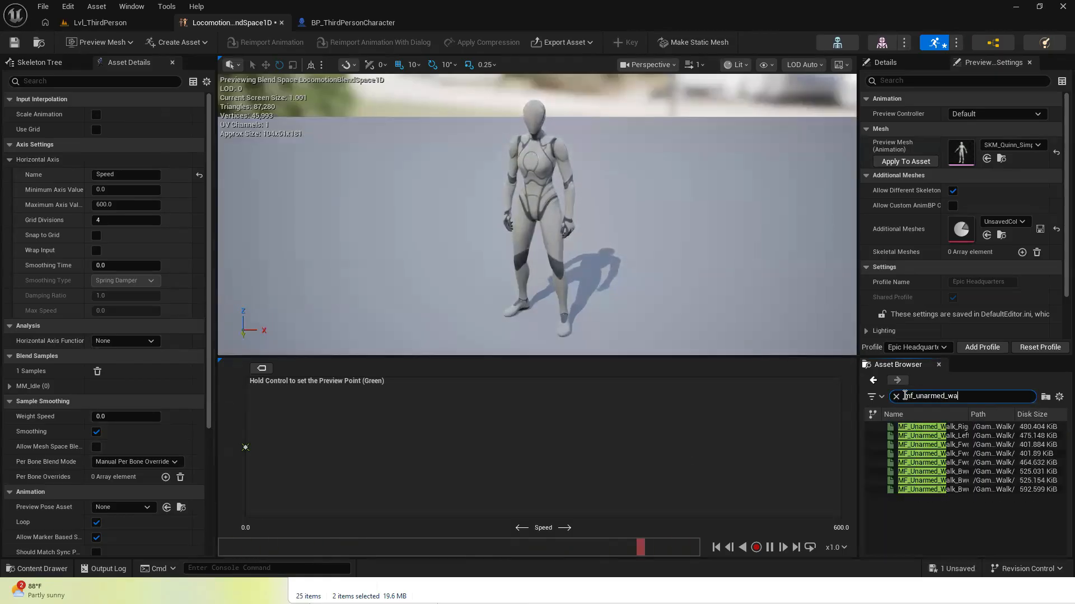
pyautogui.write('lk_f')
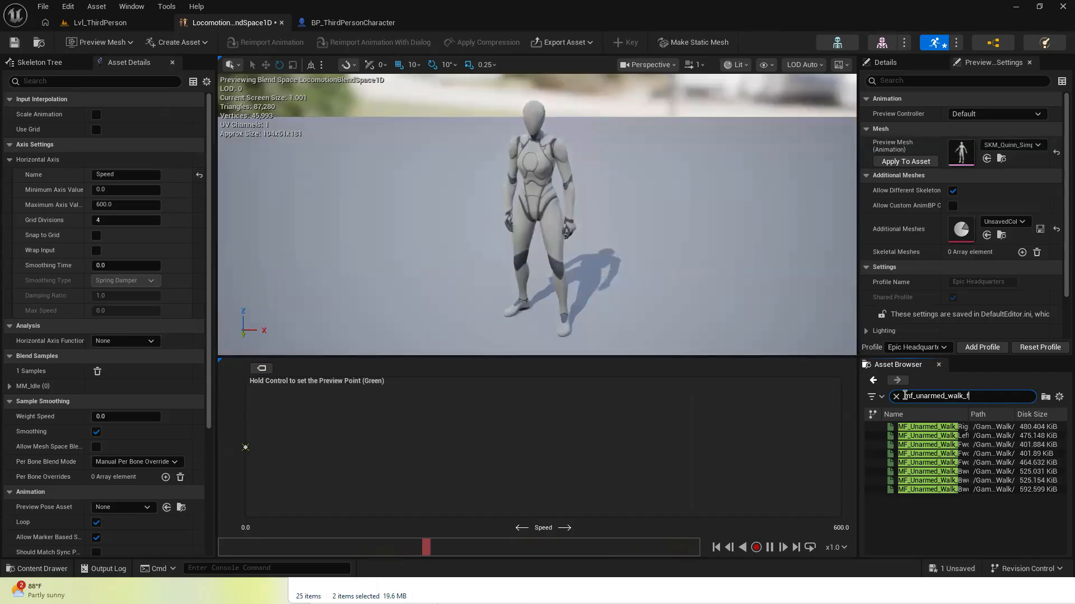
pyautogui.moveTo(922, 436)
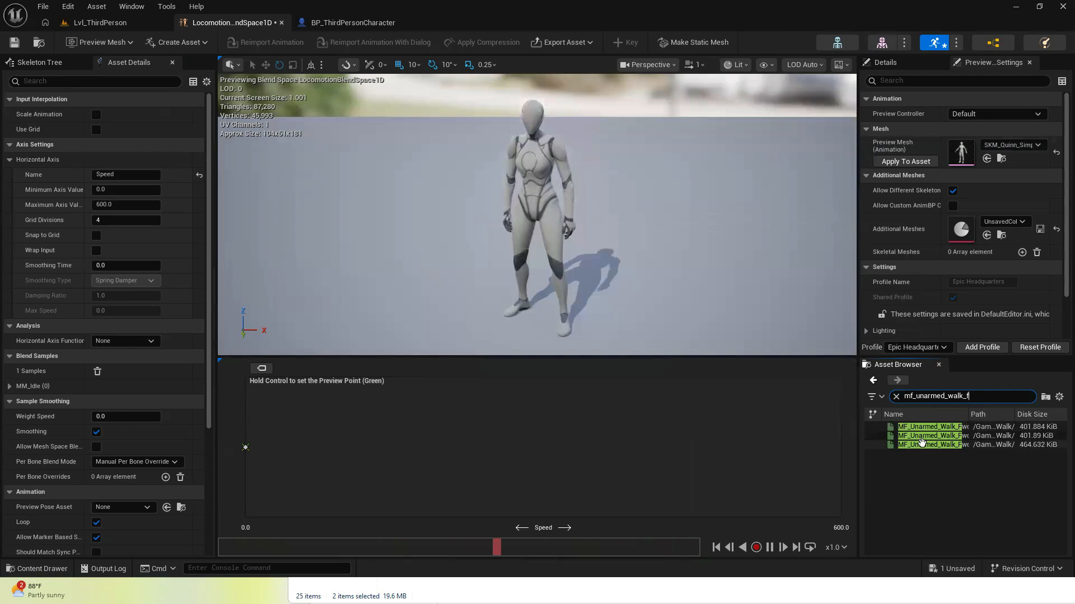
pyautogui.click(912, 445)
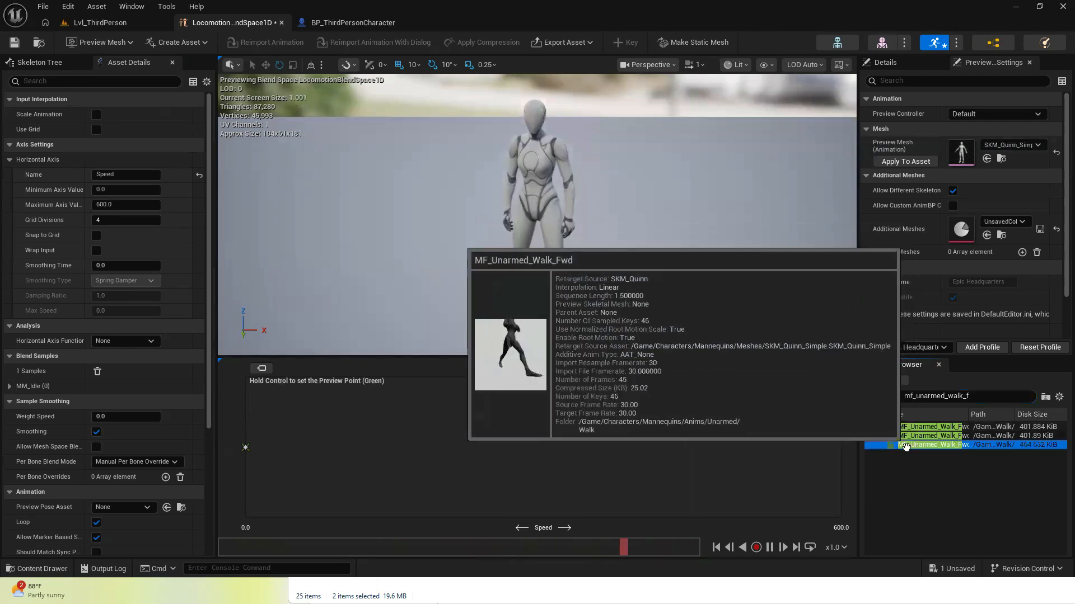
pyautogui.moveTo(906, 446); pyautogui.dragTo(545, 448)
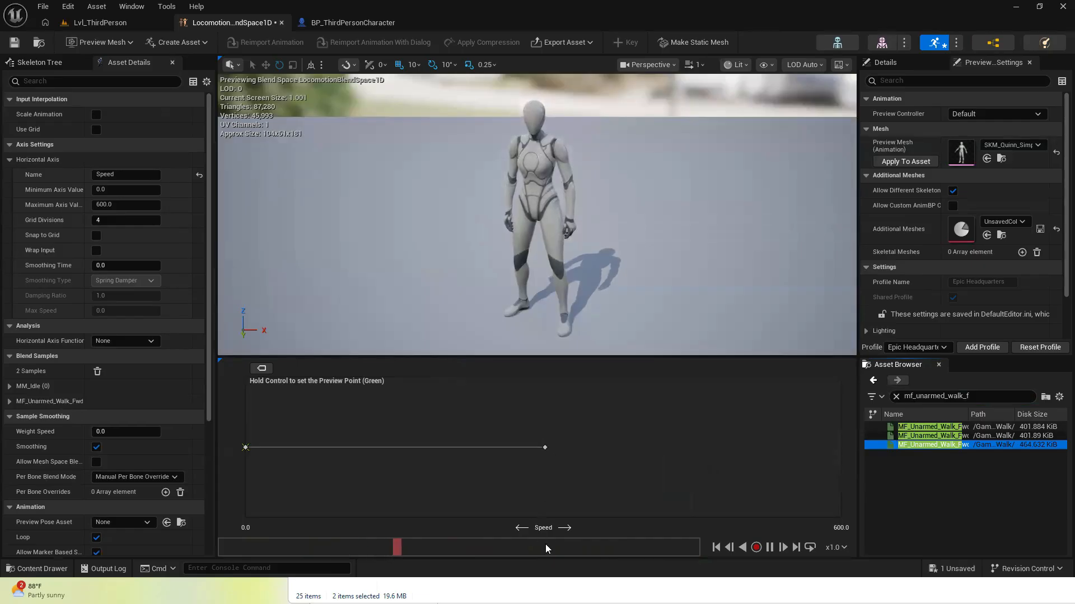
# Find MF_Unarmed_Jog_Fwd in the Unarmed animations' Jog folder and add it as a sample at speed 600
pyautogui.click(61, 565)
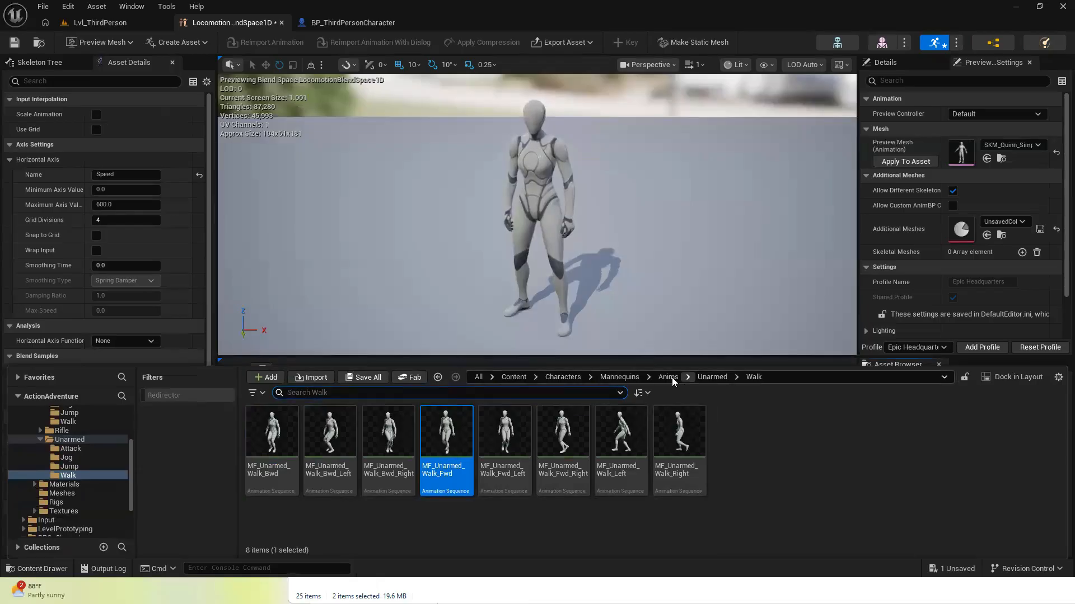
pyautogui.click(665, 378)
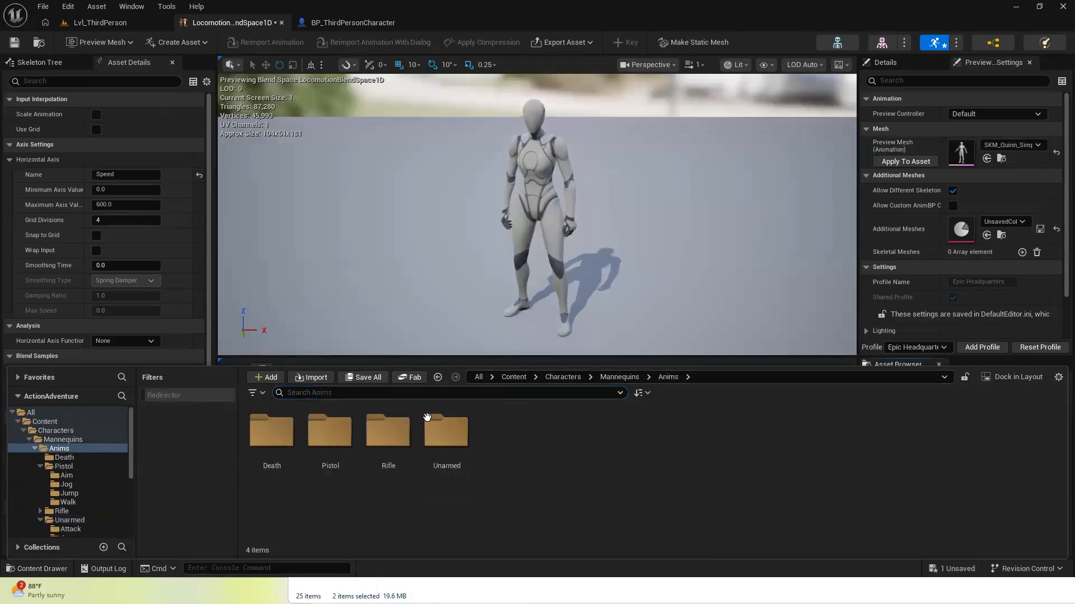
pyautogui.click(440, 432)
pyautogui.doubleClick(440, 431)
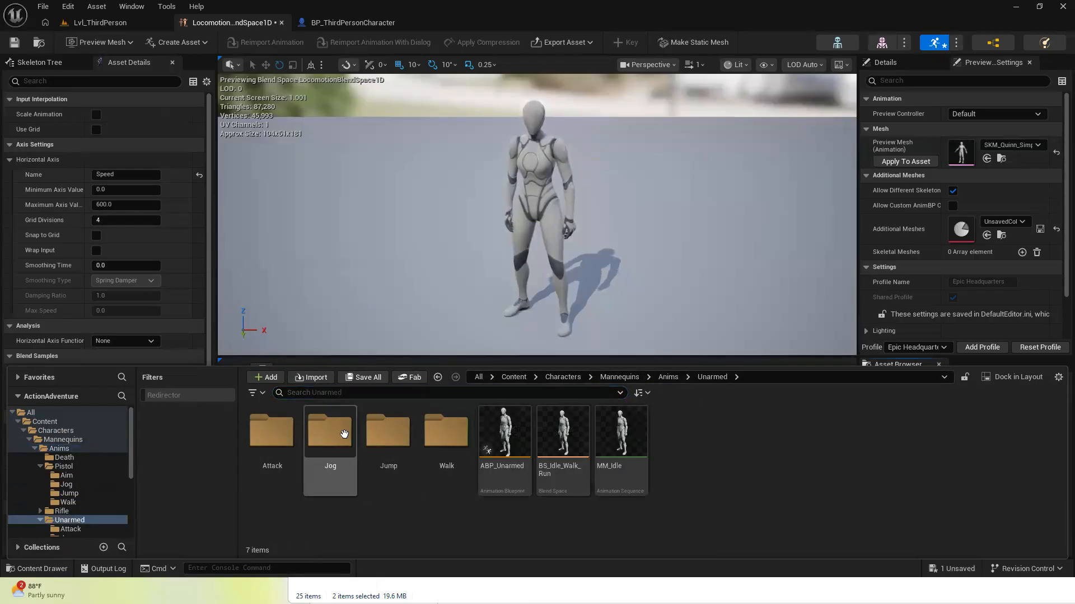
pyautogui.doubleClick(329, 431)
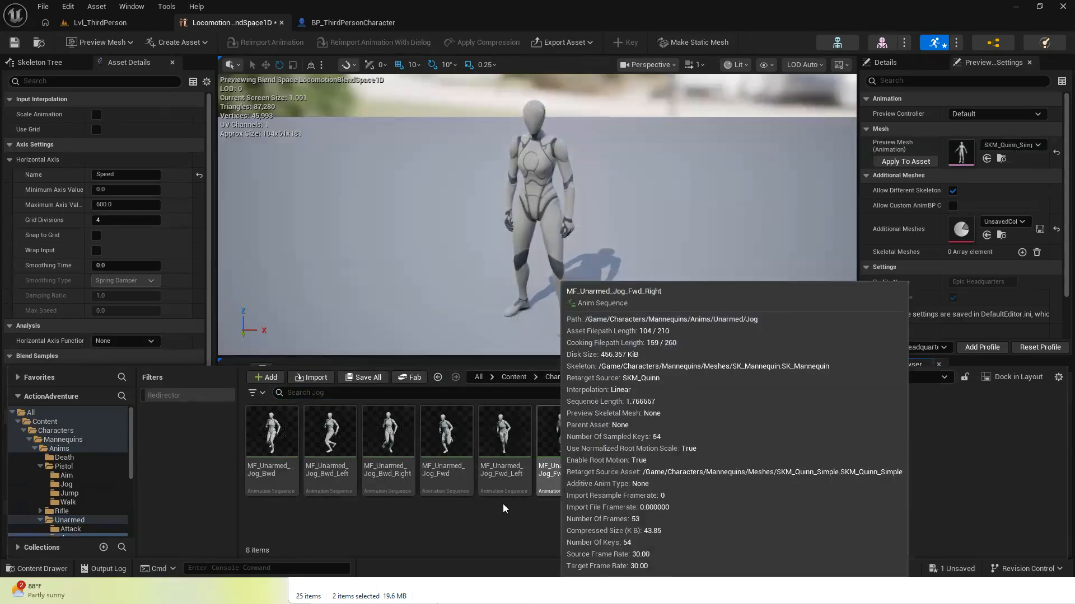
pyautogui.click(447, 442)
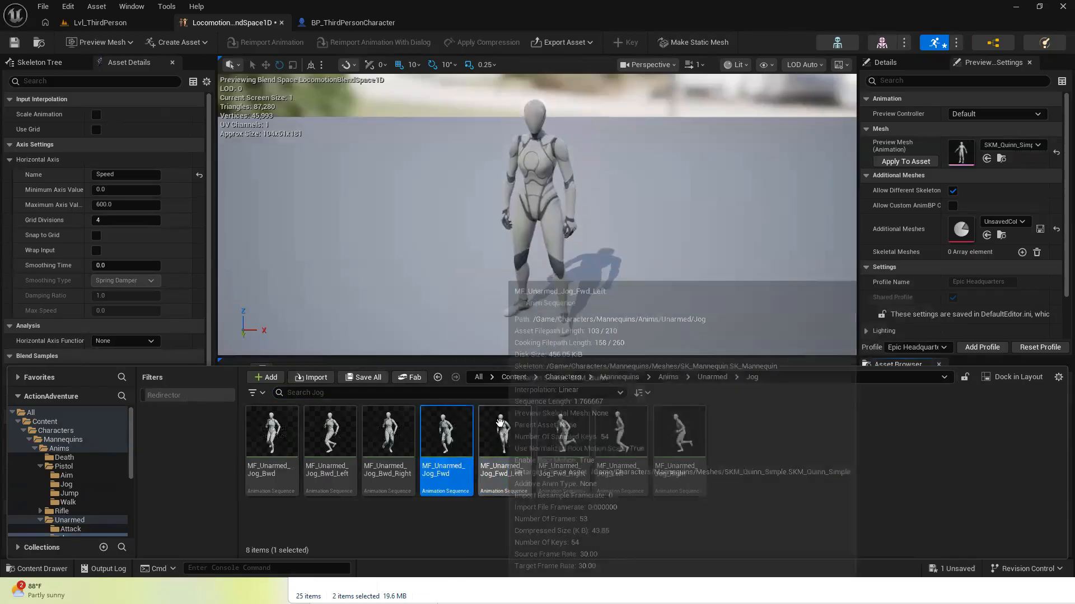
pyautogui.moveTo(448, 438); pyautogui.dragTo(838, 446)
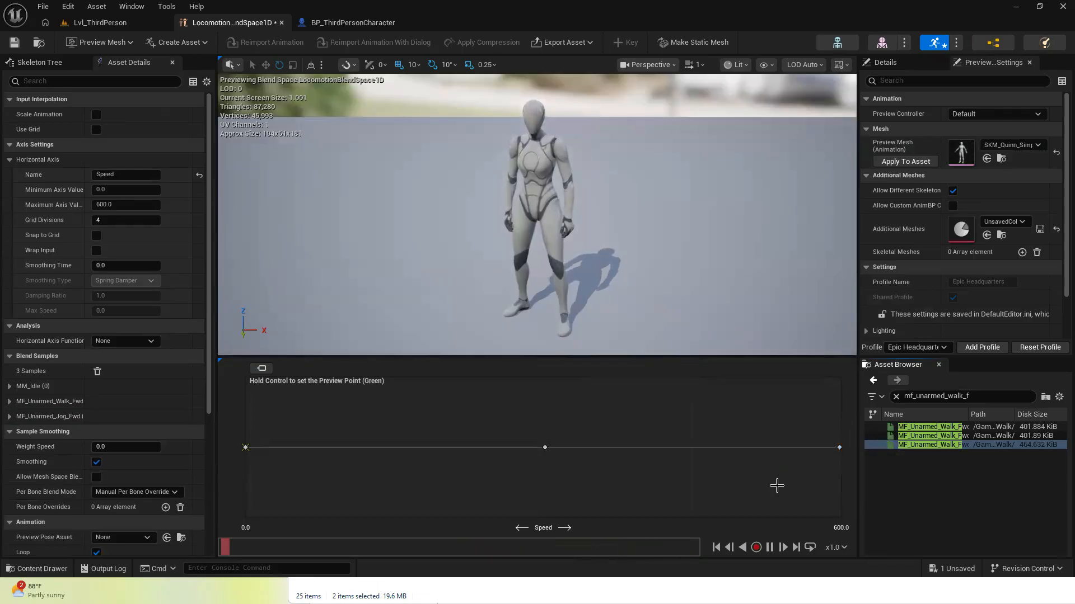
# Preview the blend along the Speed axis up to its maximum, and save and close LocomotionBlendSpace1D
pyautogui.click(895, 396)
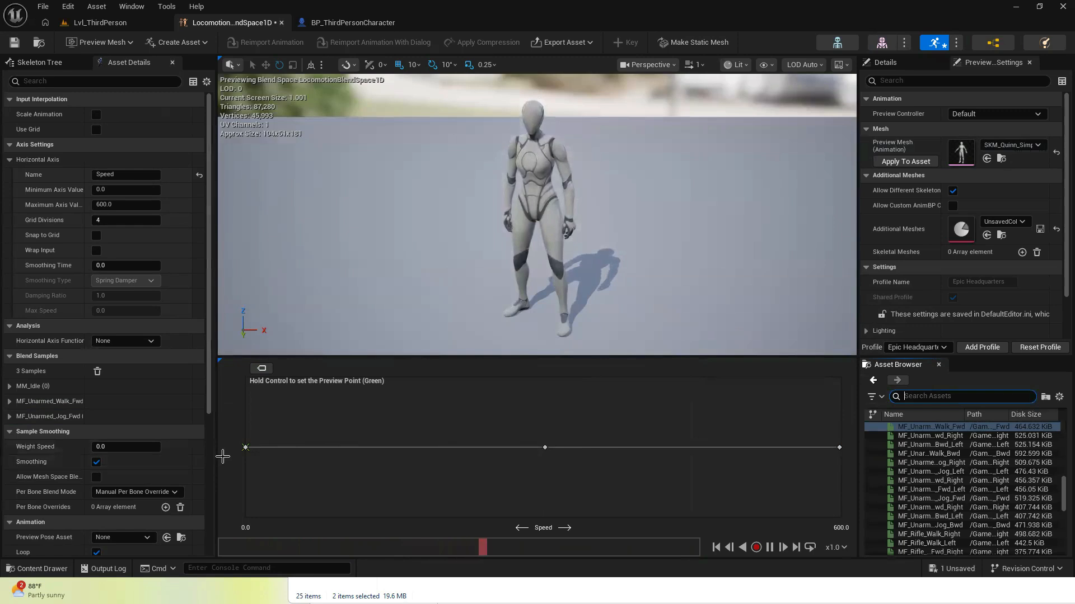
pyautogui.press('ctrl')
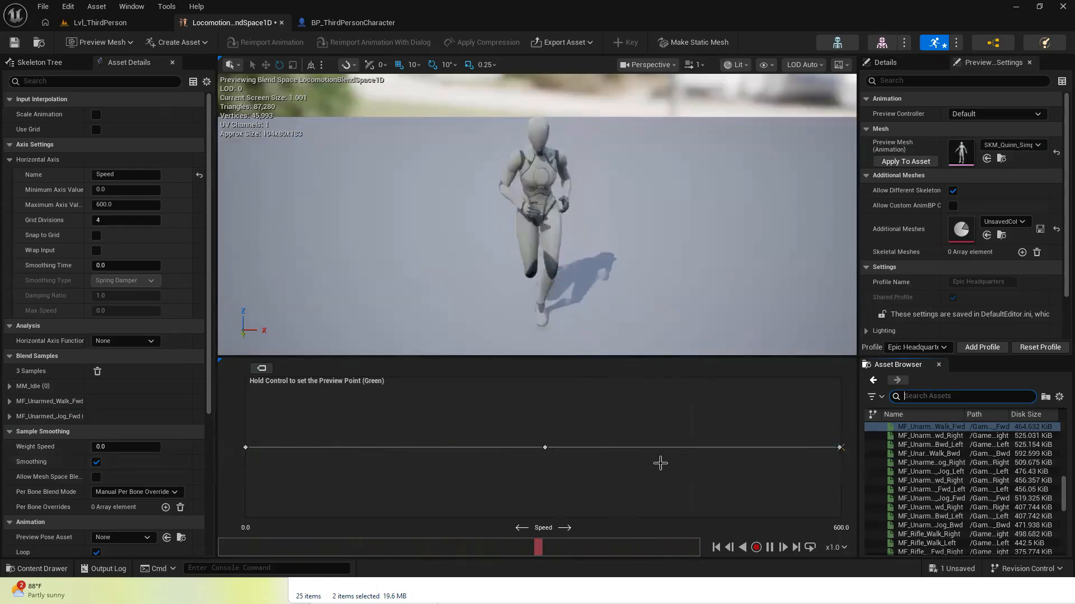
pyautogui.click(952, 569)
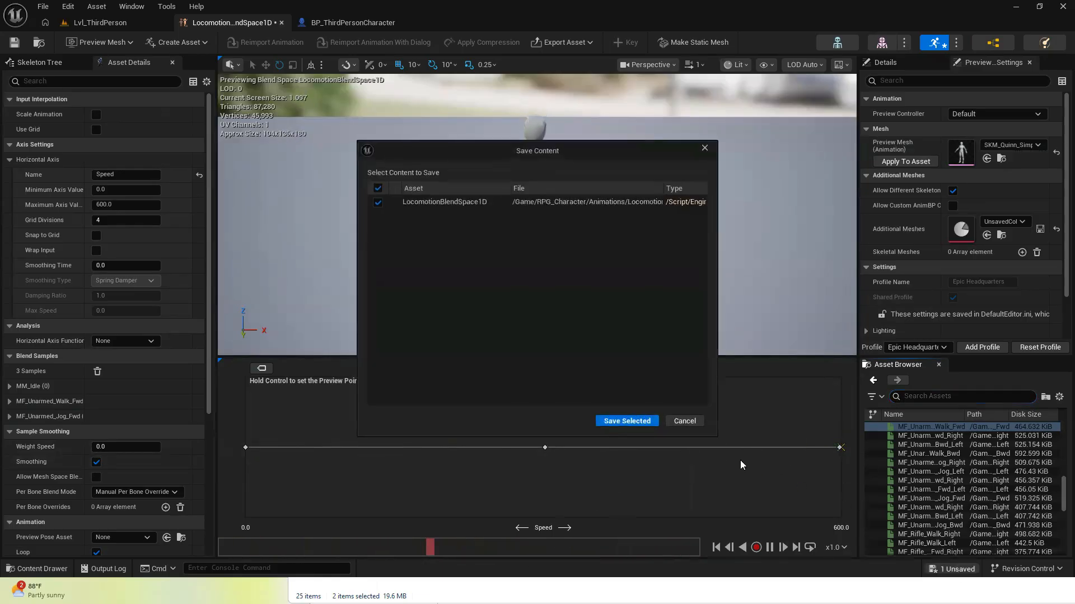
pyautogui.click(626, 422)
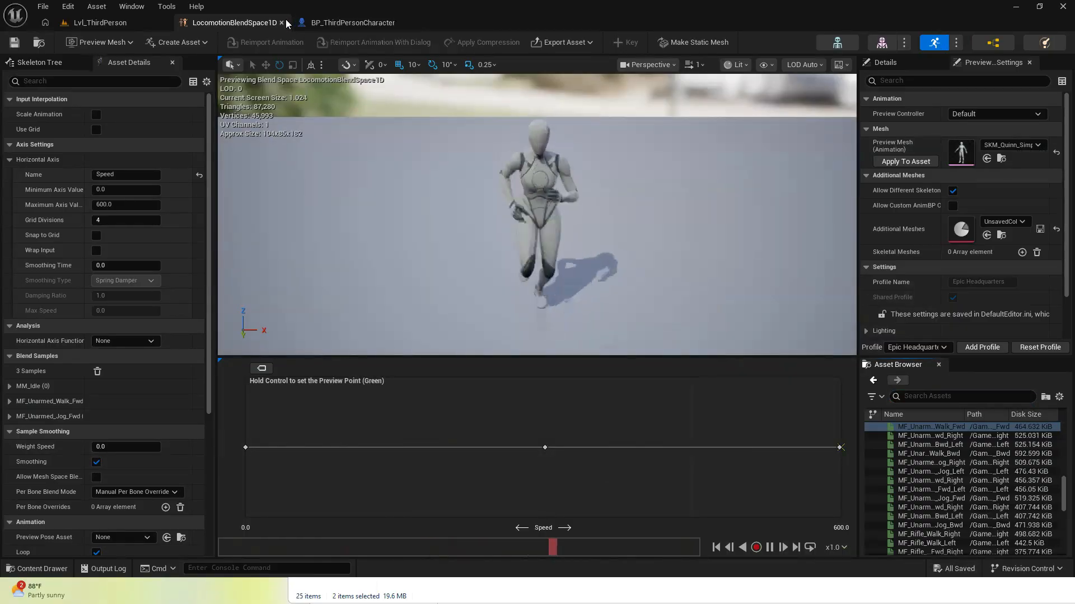
pyautogui.click(281, 23)
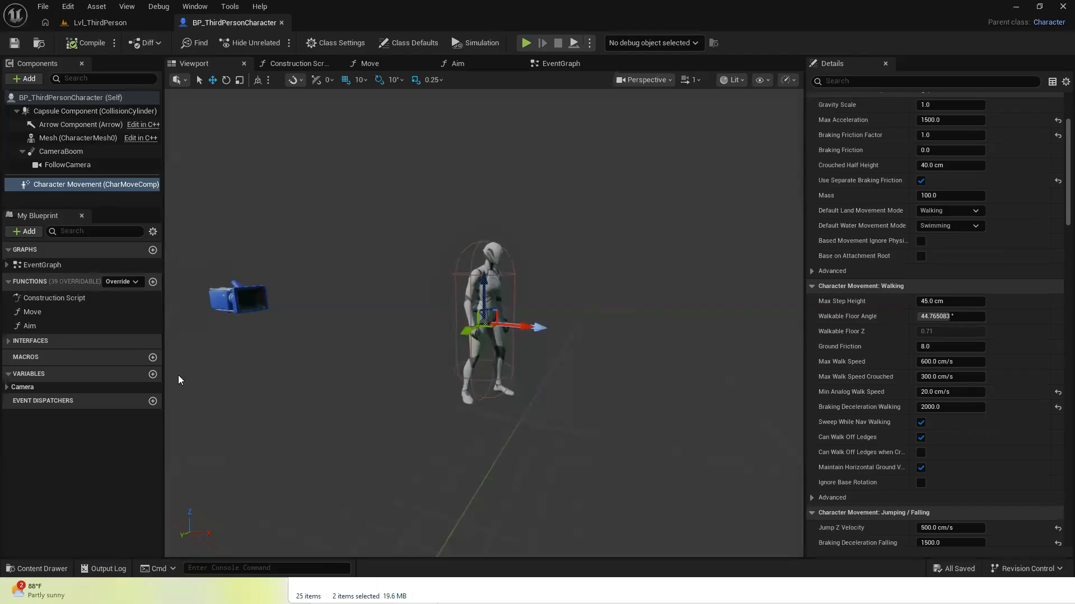
# Browse the project content to the Animations folder inside RPG_Character
pyautogui.click(39, 569)
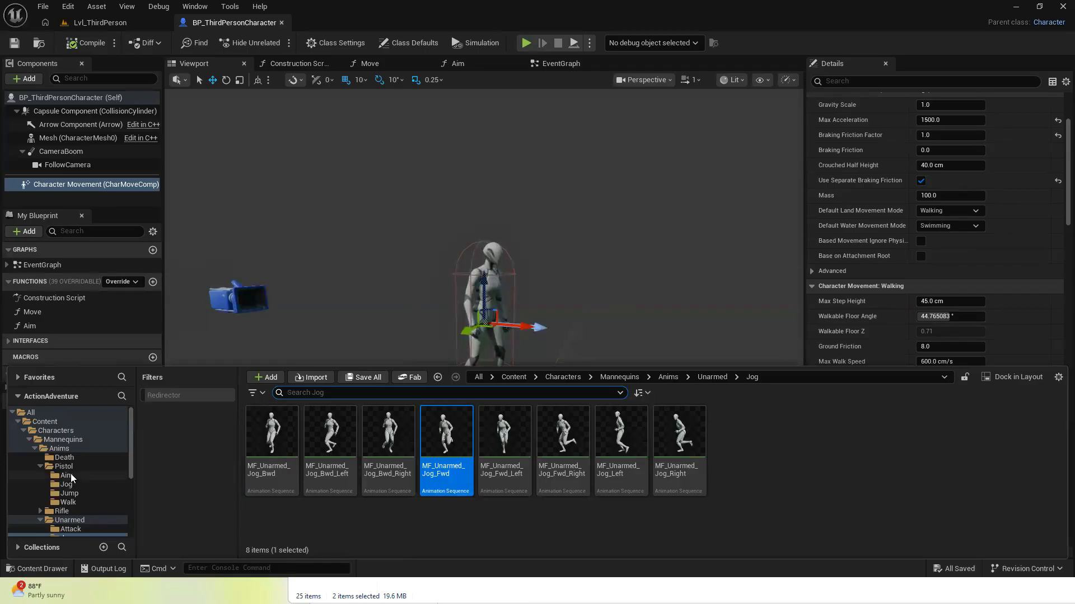
pyautogui.click(44, 421)
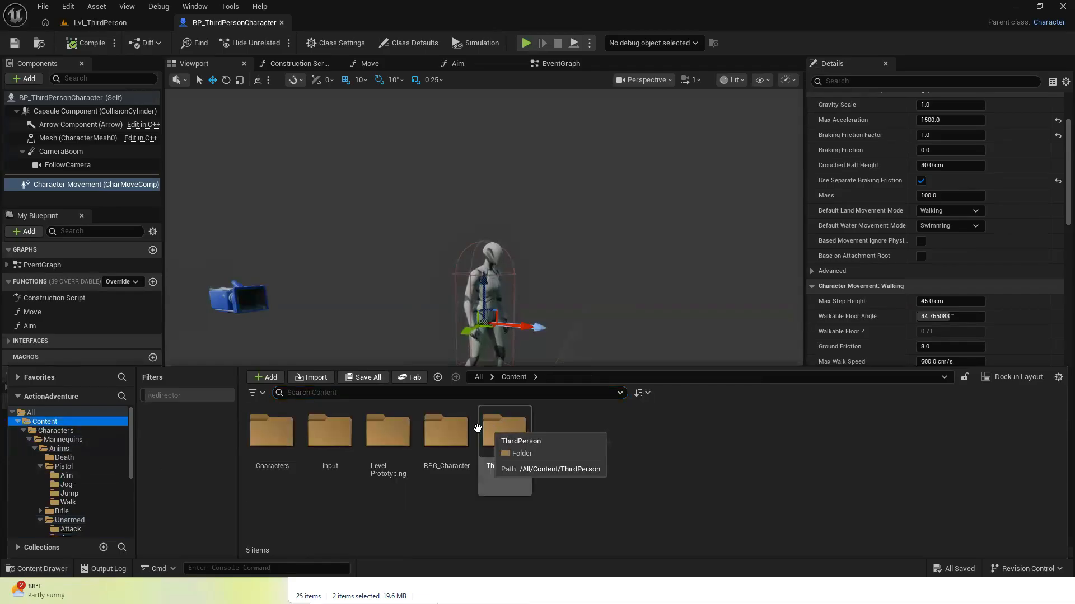
pyautogui.doubleClick(446, 431)
pyautogui.doubleClick(265, 426)
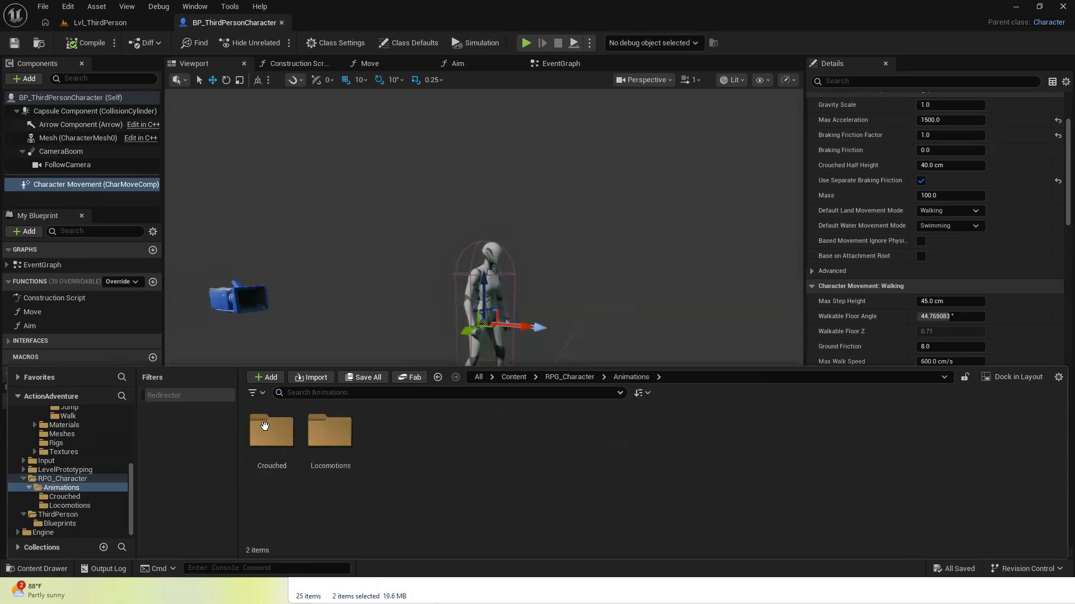
# Create an Animation Blueprint based on the SK_Mannequin skeleton and name it ABP_RPG_Character
pyautogui.rightClick(495, 434)
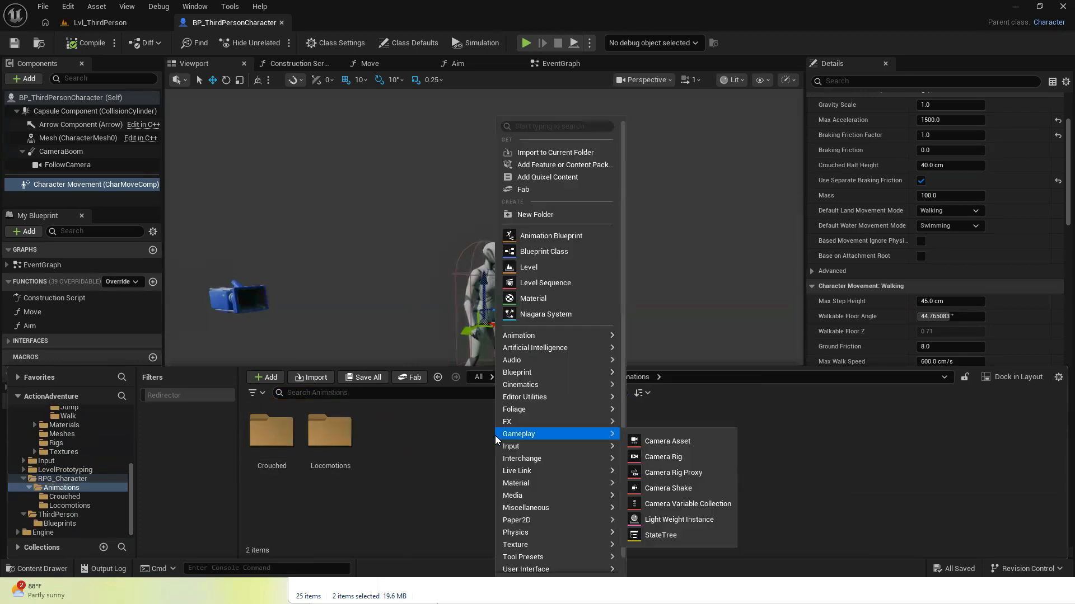
pyautogui.click(553, 236)
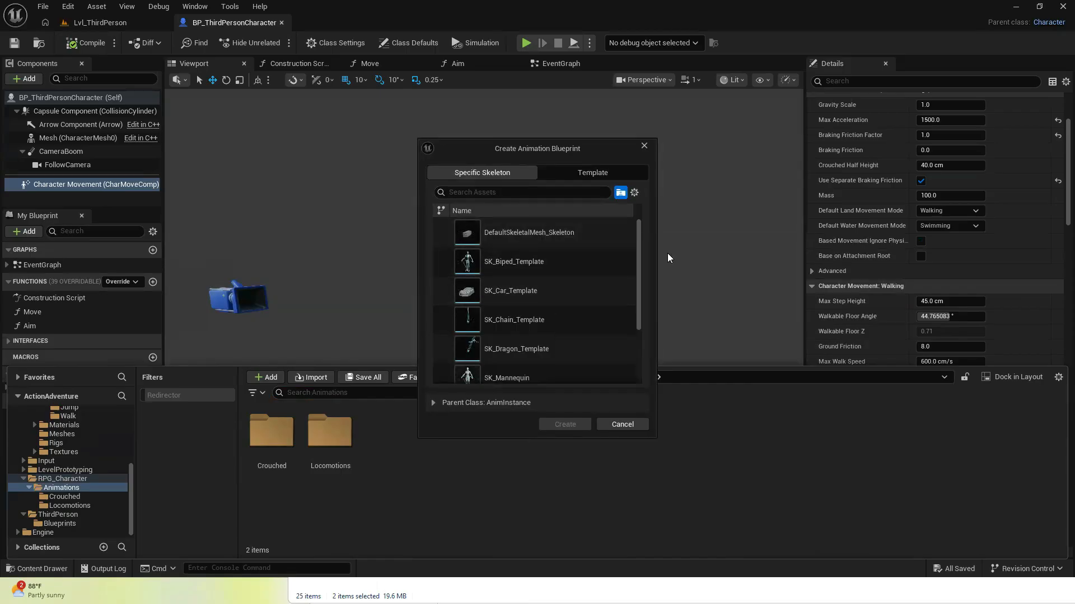
pyautogui.click(634, 224)
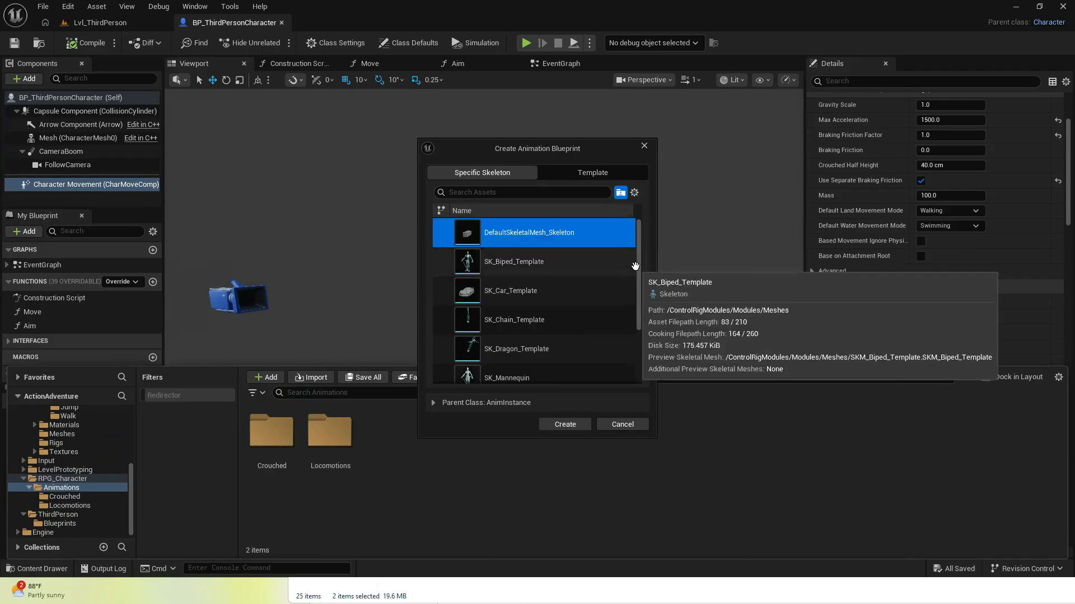
pyautogui.moveTo(640, 272); pyautogui.dragTo(635, 313)
pyautogui.click(478, 301)
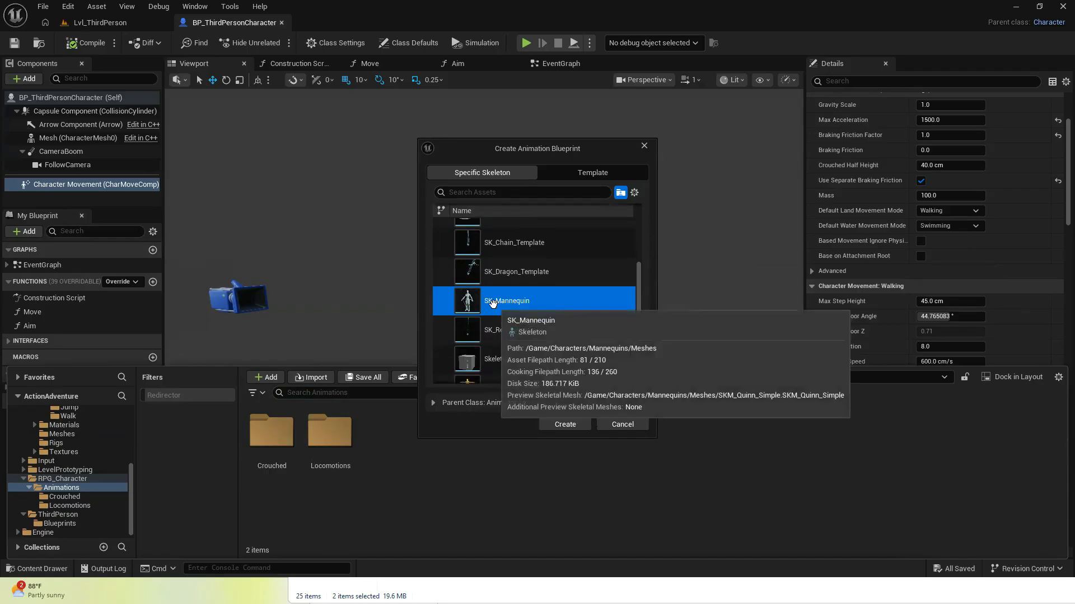
pyautogui.click(576, 425)
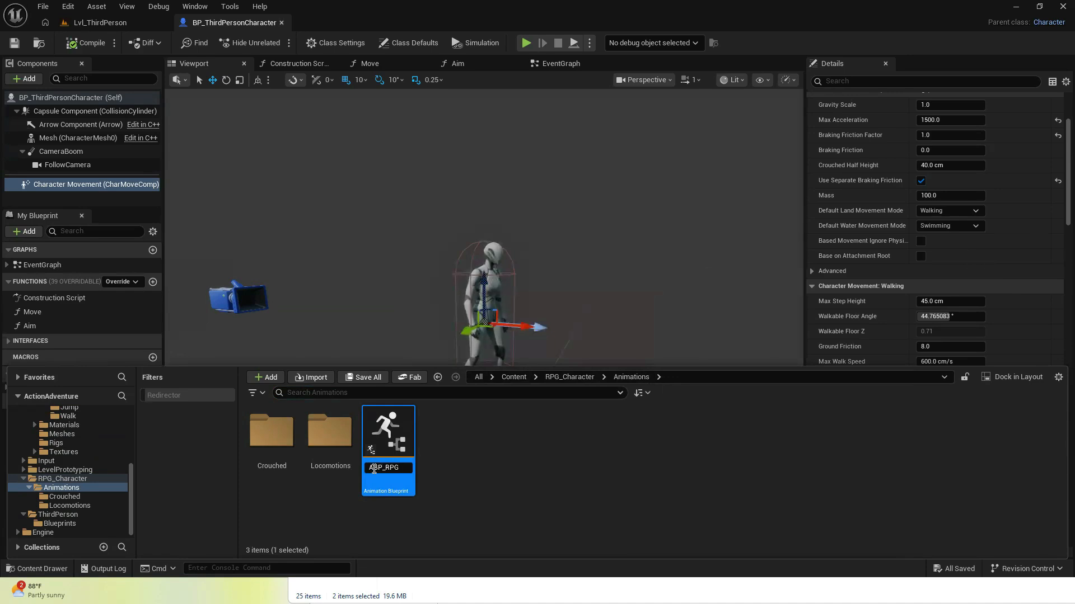
pyautogui.write('_Character')
pyautogui.press('Return')
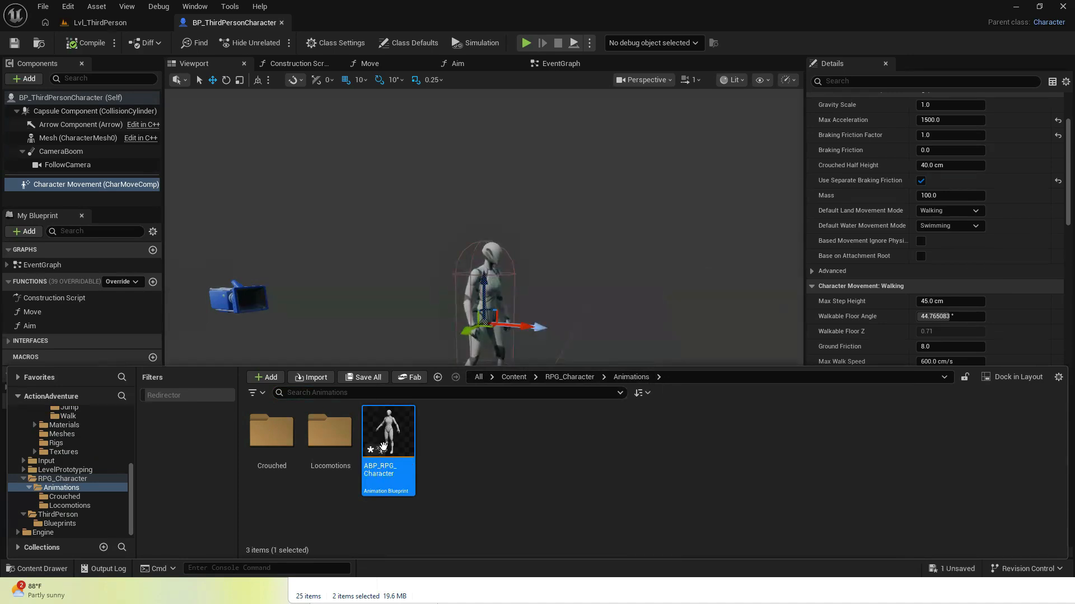
# Open ABP_RPG_Character, add a state machine named Locomotion beside the Output Pose in its AnimGraph, and compile and save the blueprint
pyautogui.doubleClick(387, 437)
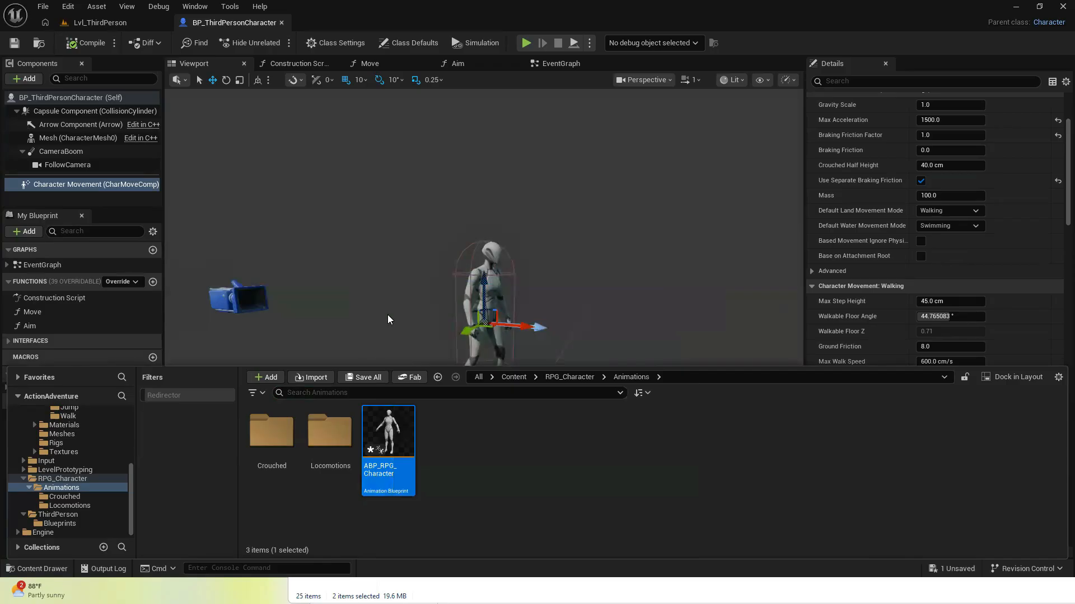
pyautogui.moveTo(410, 201); pyautogui.dragTo(530, 212, button='right')
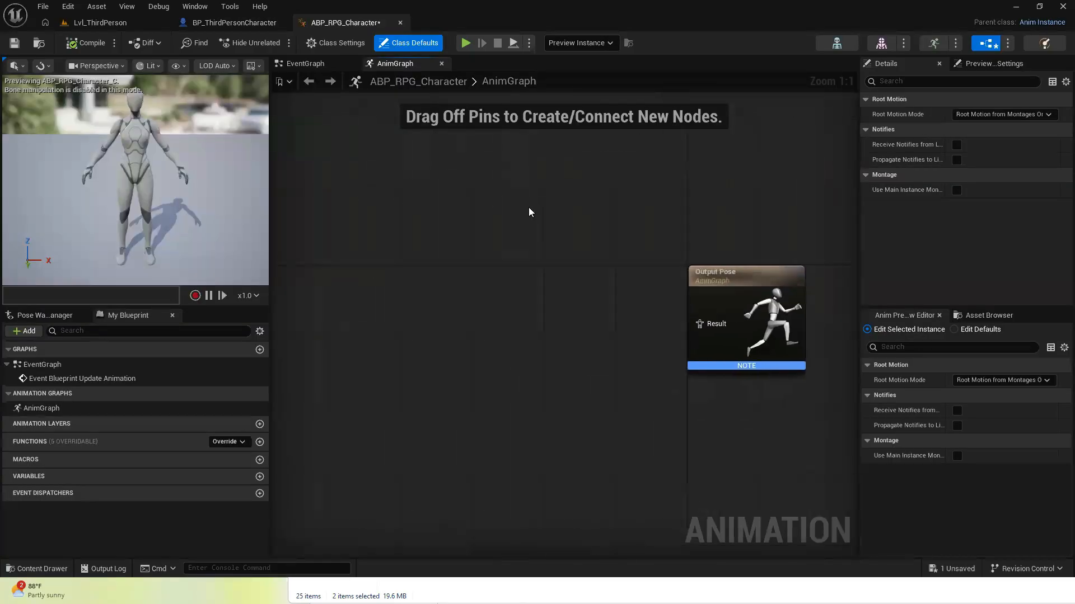
pyautogui.rightClick(379, 218)
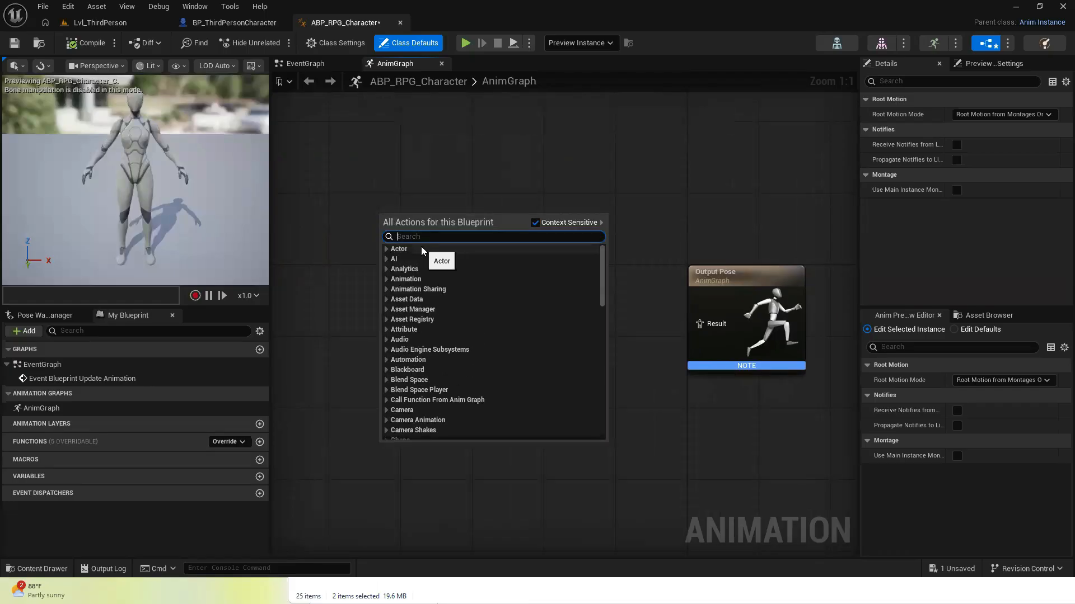
pyautogui.write('state')
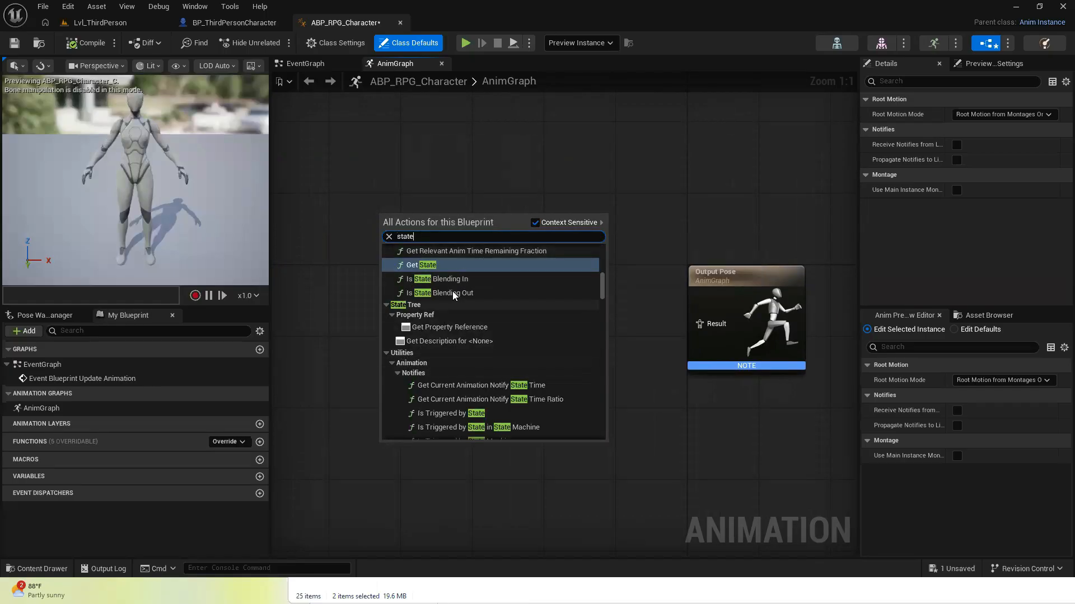
pyautogui.write(' mach')
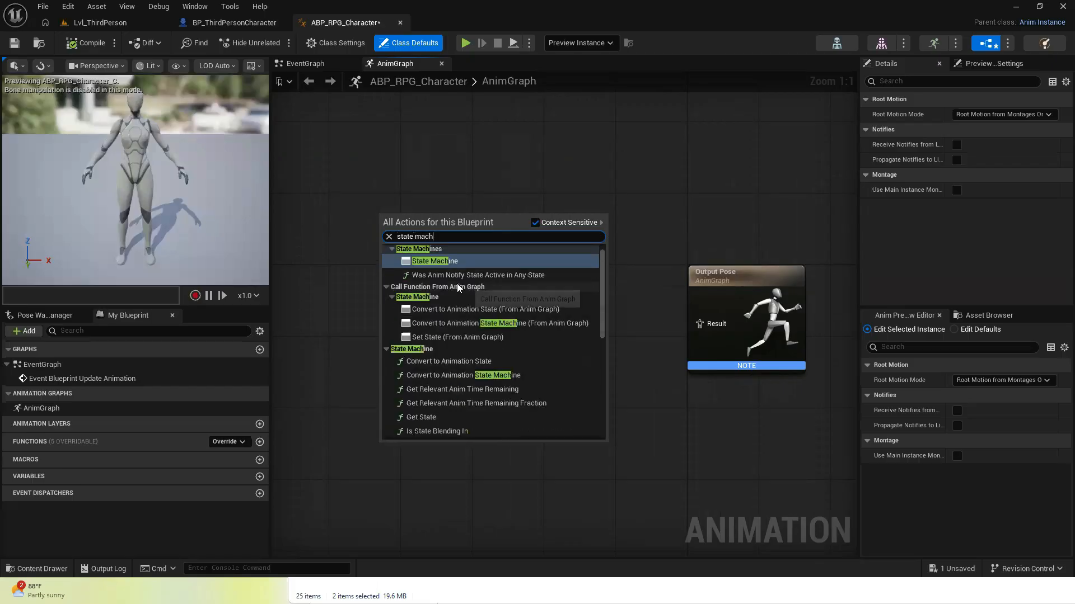
pyautogui.click(462, 262)
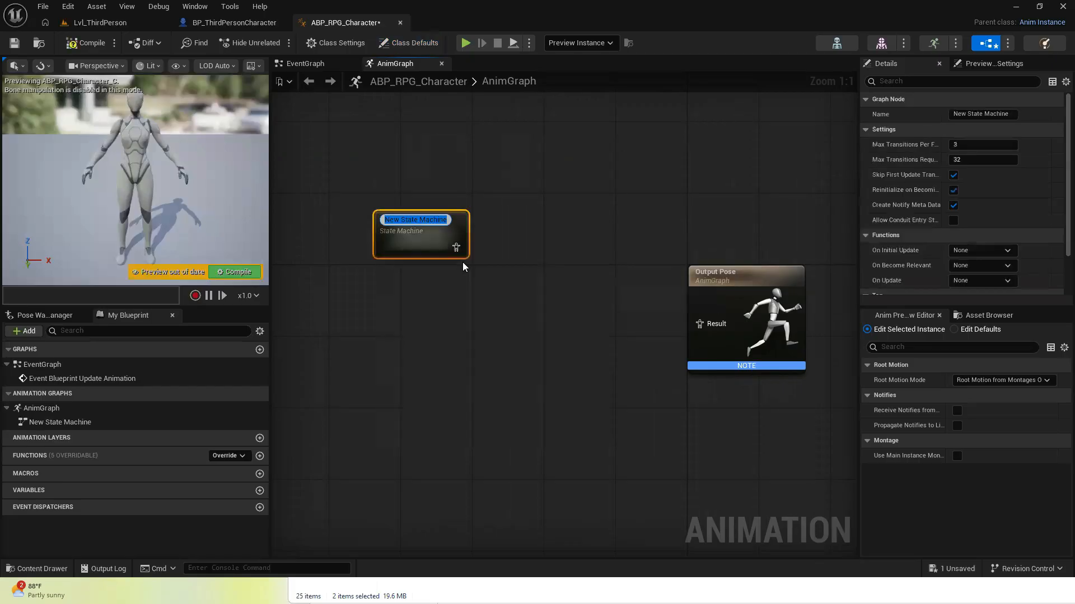
pyautogui.write('Locomotion')
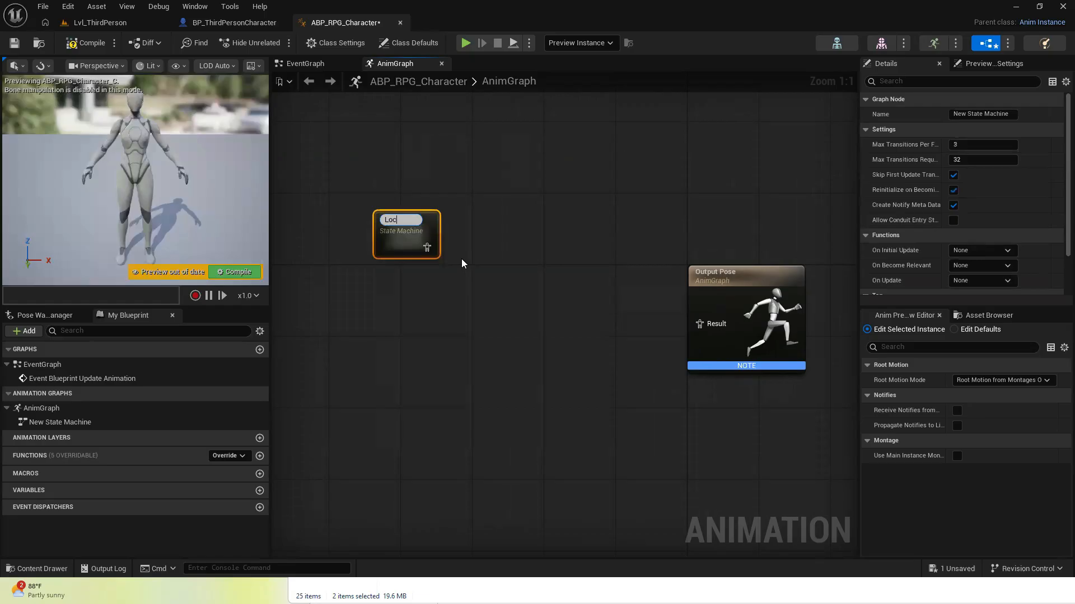
pyautogui.press('Return')
pyautogui.moveTo(391, 223); pyautogui.dragTo(471, 284)
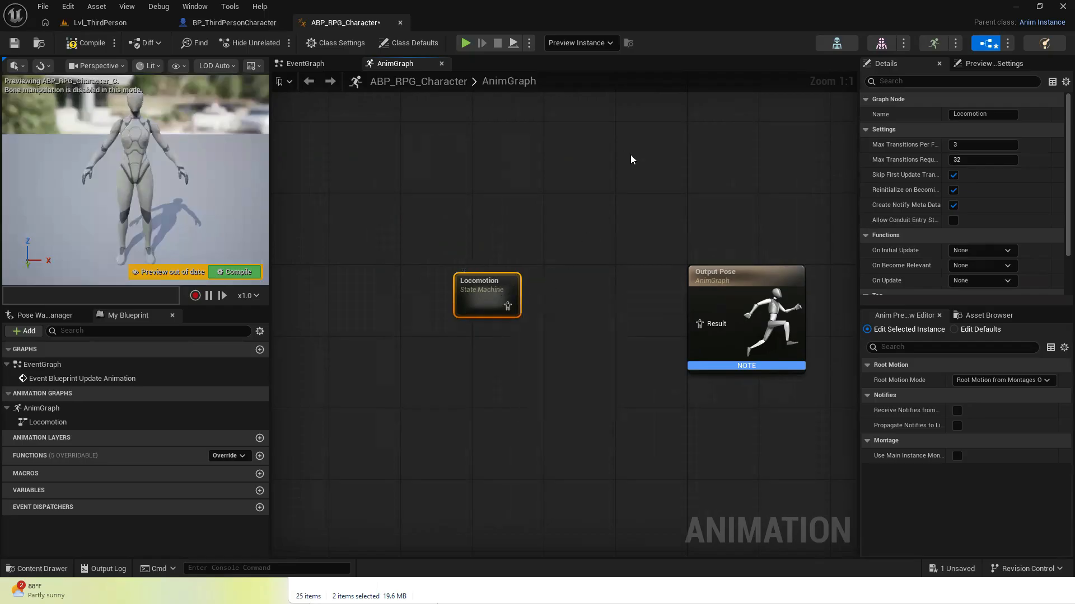
pyautogui.click(82, 47)
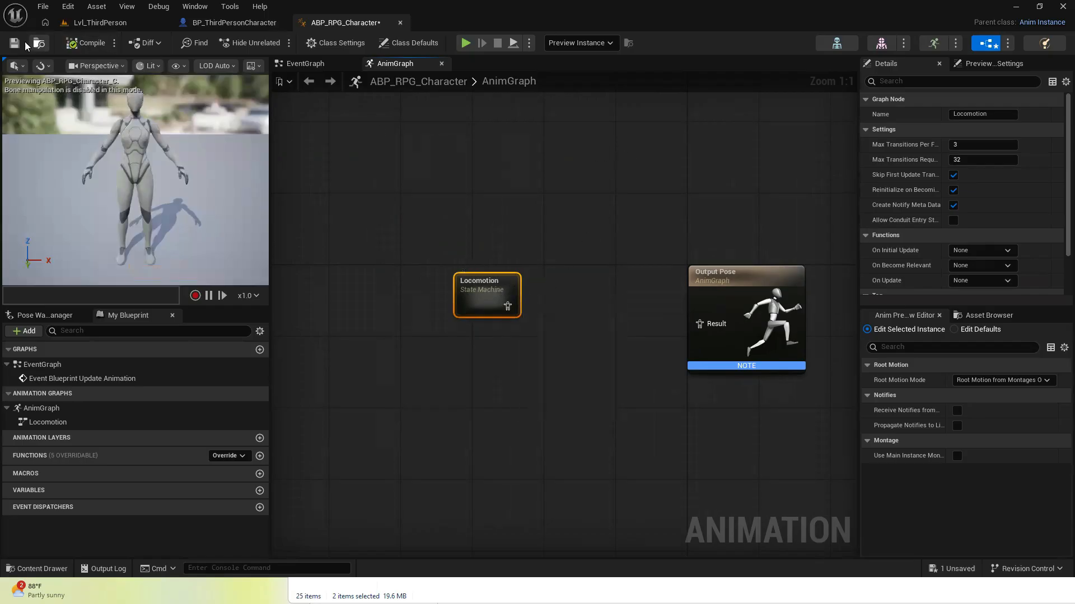
# Inside the Locomotion state machine, create a state named Idle connected from the Entry node
pyautogui.doubleClick(469, 293)
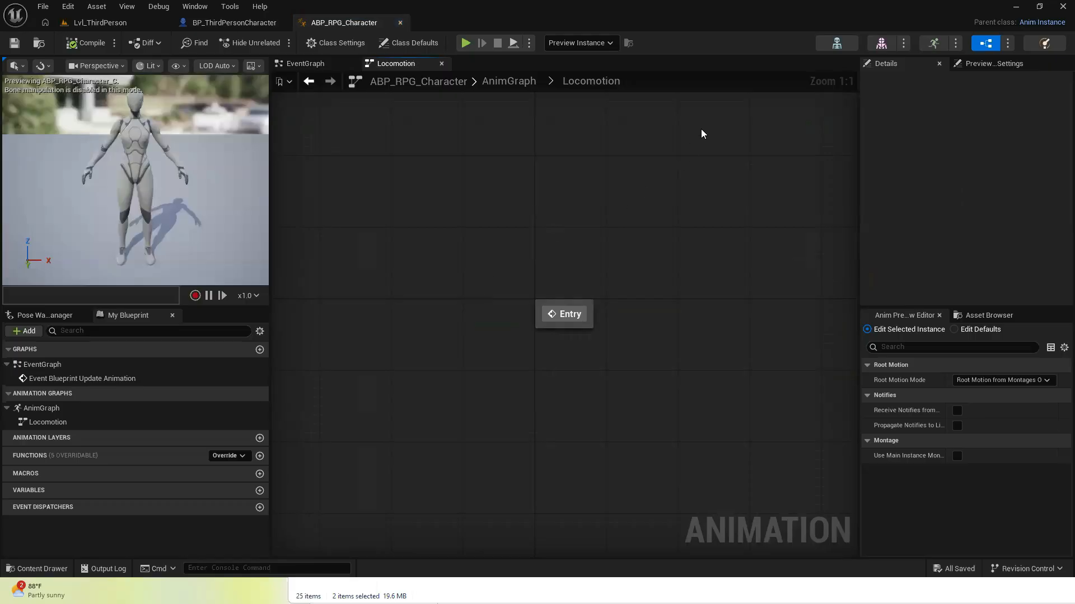
pyautogui.moveTo(676, 247); pyautogui.dragTo(452, 180, button='right')
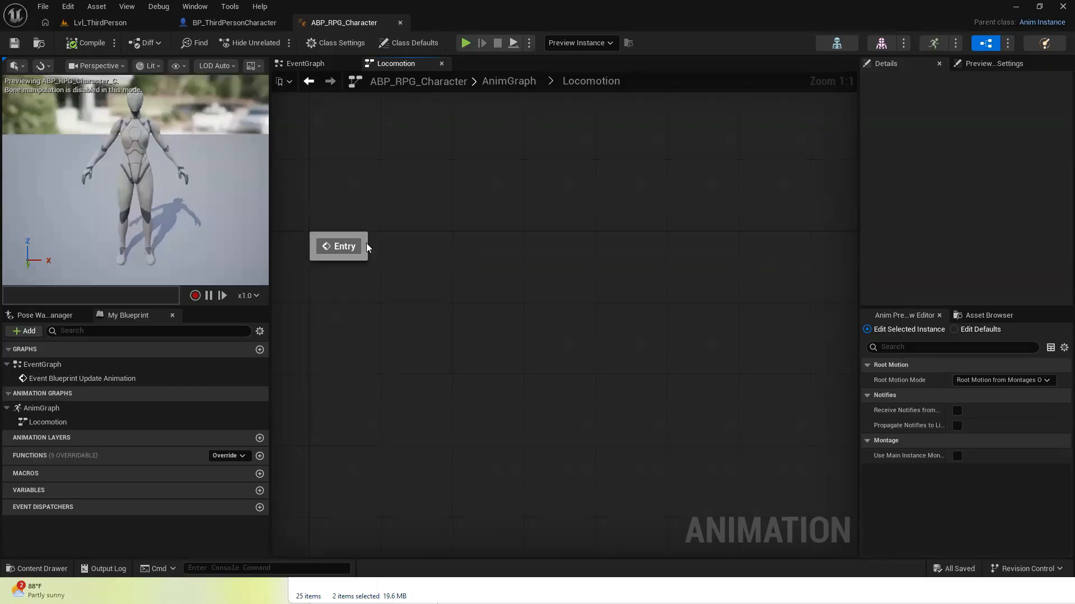
pyautogui.moveTo(363, 247); pyautogui.dragTo(510, 245)
pyautogui.click(528, 277)
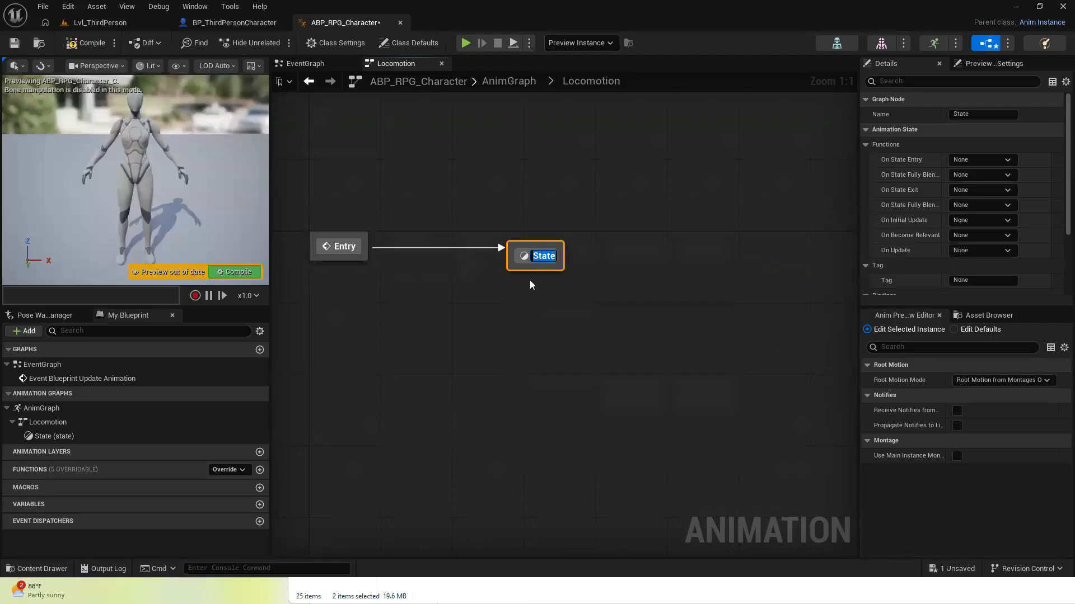
pyautogui.write('Idle')
pyautogui.press('Return')
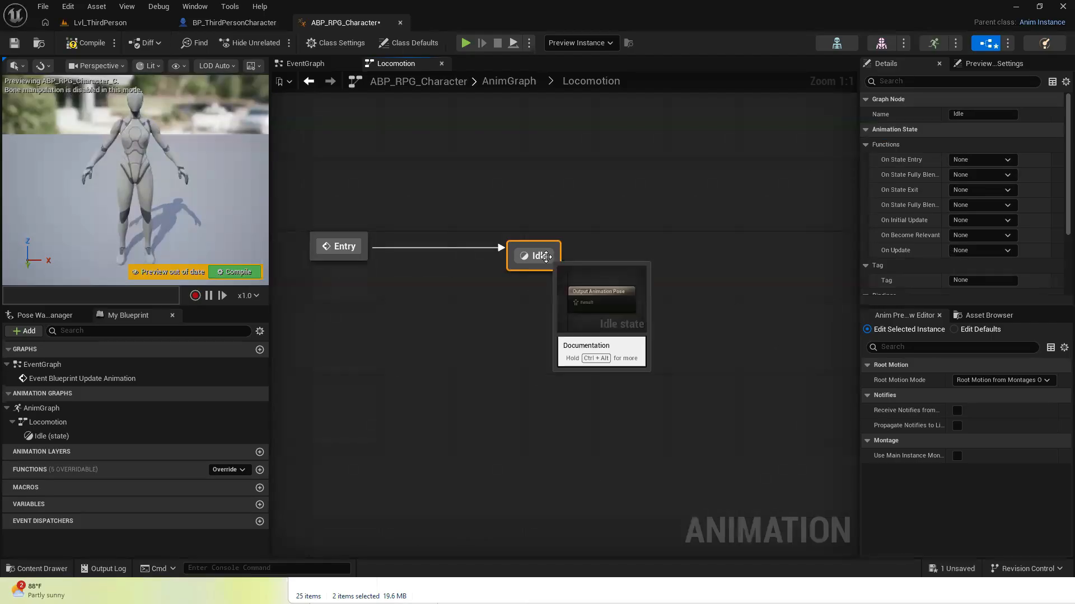
# In the Idle state, search the animation assets for idle and connect Idle_Break to the Output Animation Pose
pyautogui.doubleClick(546, 257)
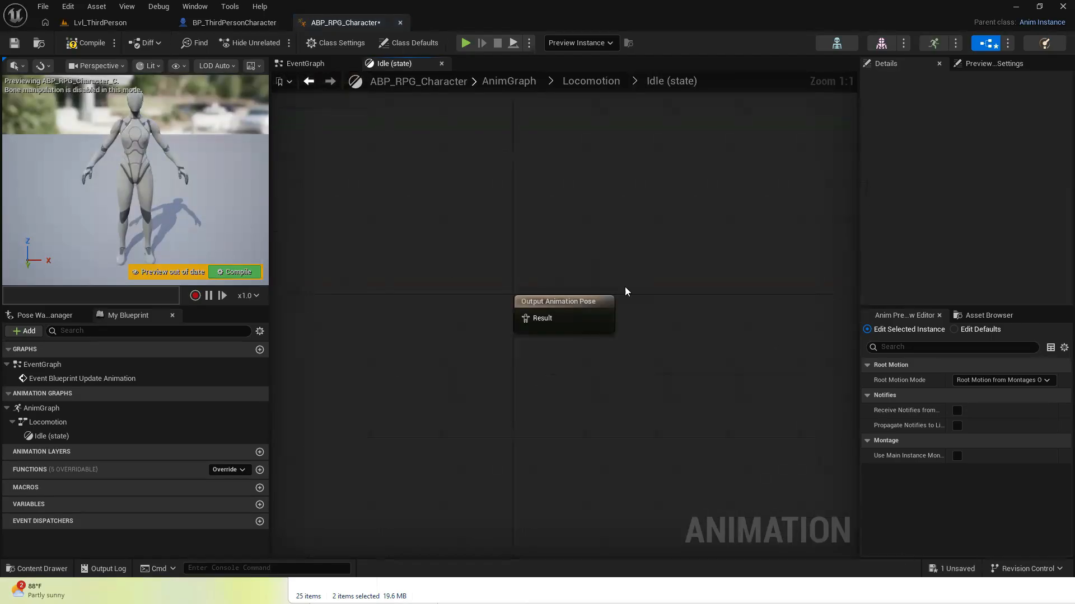
pyautogui.click(526, 301)
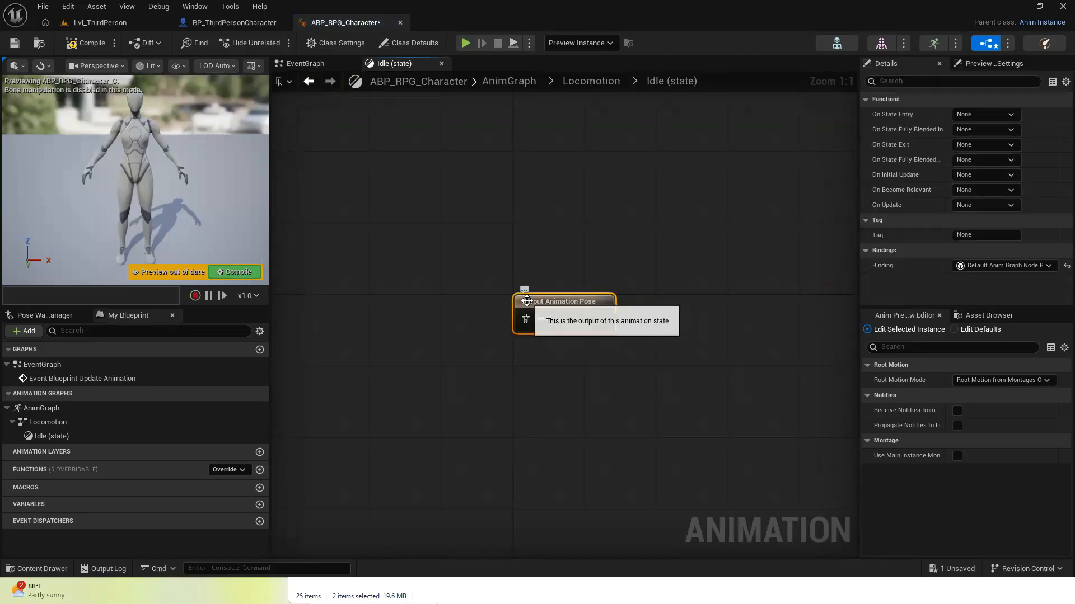
pyautogui.hotkey('ctrl', 's')
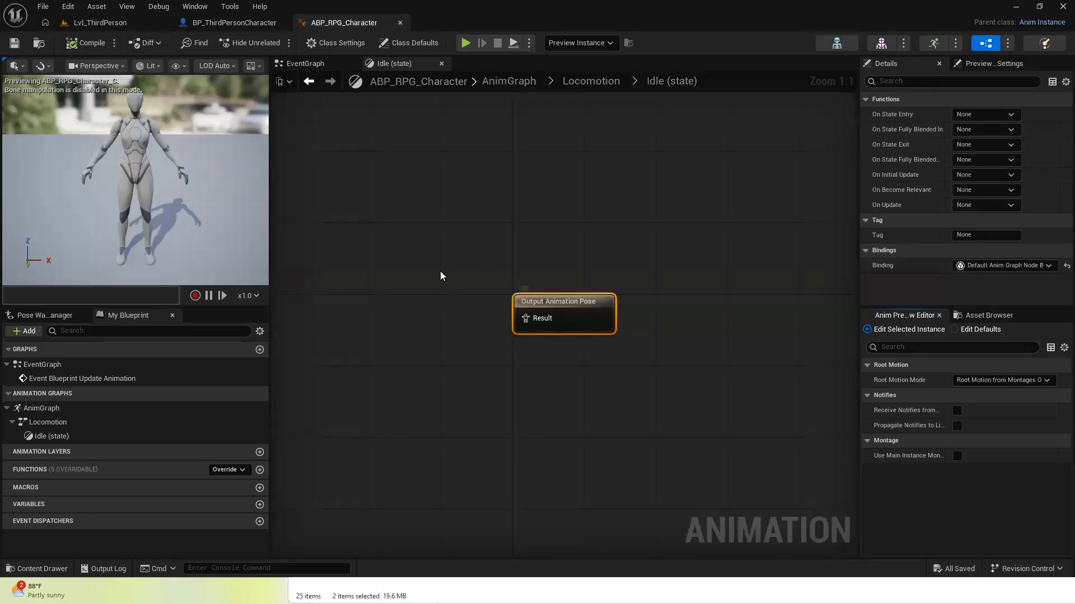
pyautogui.click(994, 317)
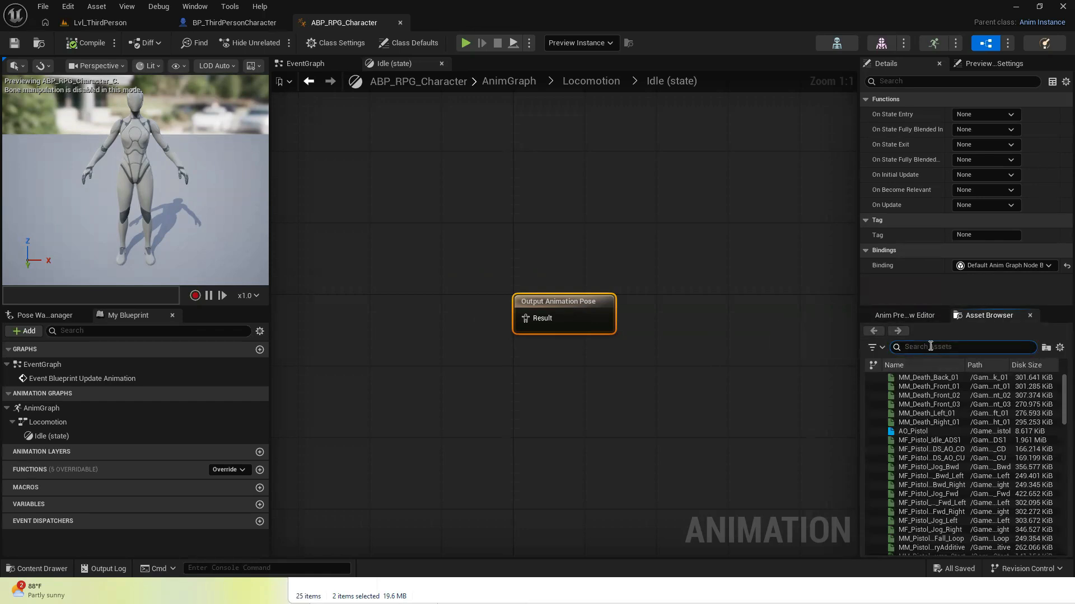
pyautogui.write('idle')
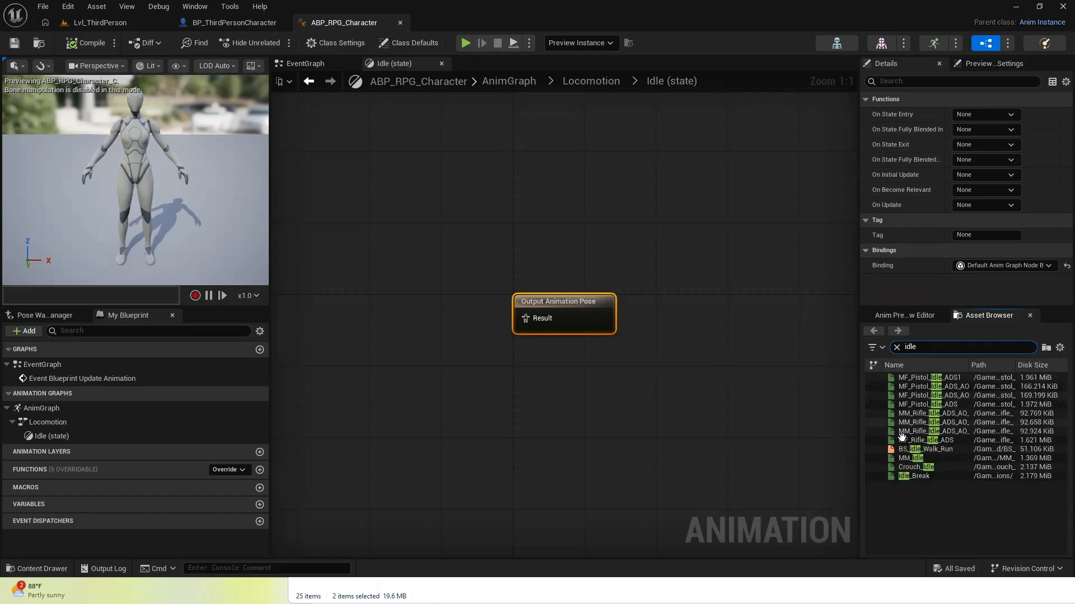
pyautogui.moveTo(913, 477); pyautogui.dragTo(542, 321)
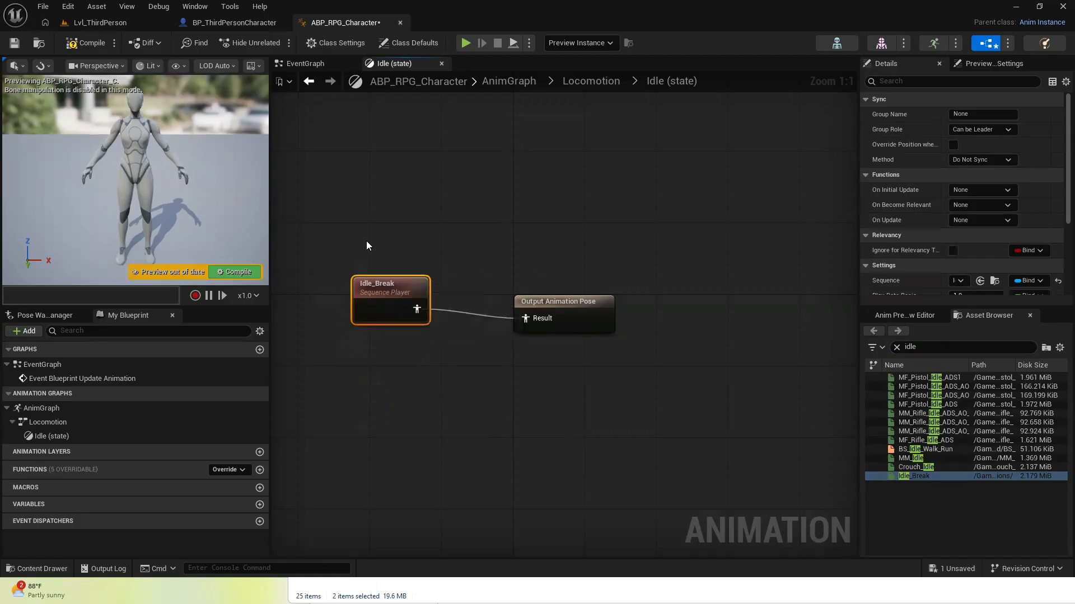
# Straighten the connection between the Idle_Break and Output Animation Pose nodes, and compile and save the blueprint
pyautogui.moveTo(367, 241); pyautogui.dragTo(575, 387)
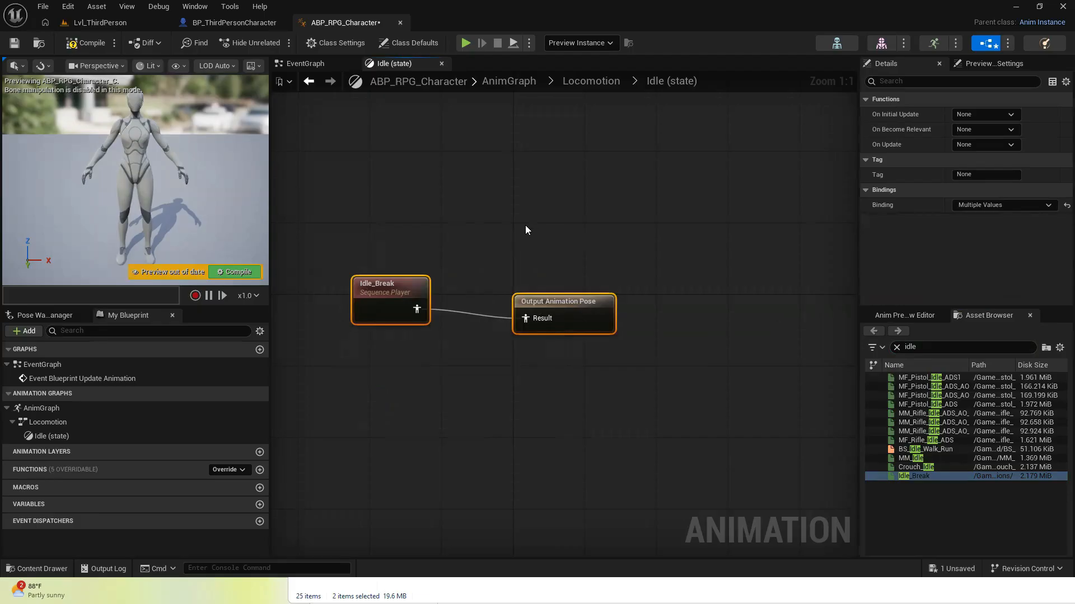
pyautogui.press('q')
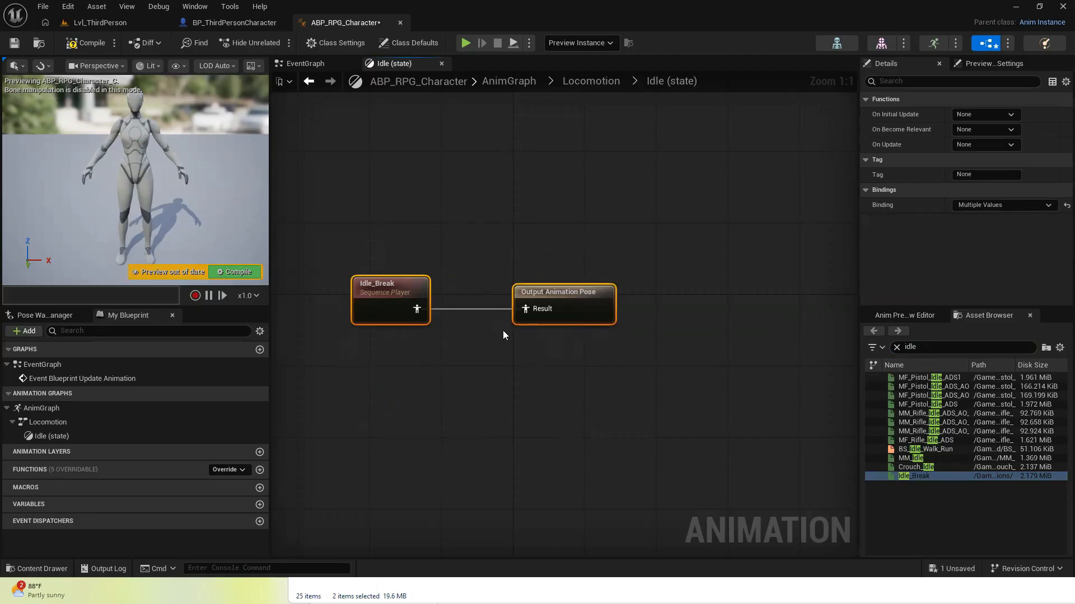
pyautogui.click(457, 417)
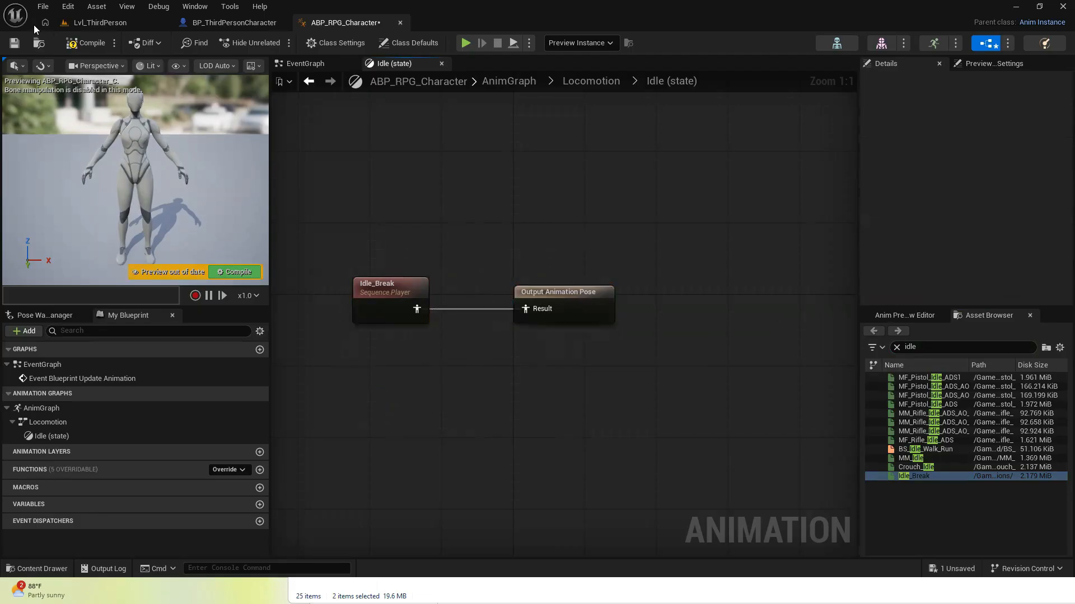
pyautogui.click(85, 43)
pyautogui.click(14, 46)
# Return to the Locomotion state machine, reopen the Idle state, and make sure Loop Animation is enabled on the Idle_Break player
pyautogui.click(599, 80)
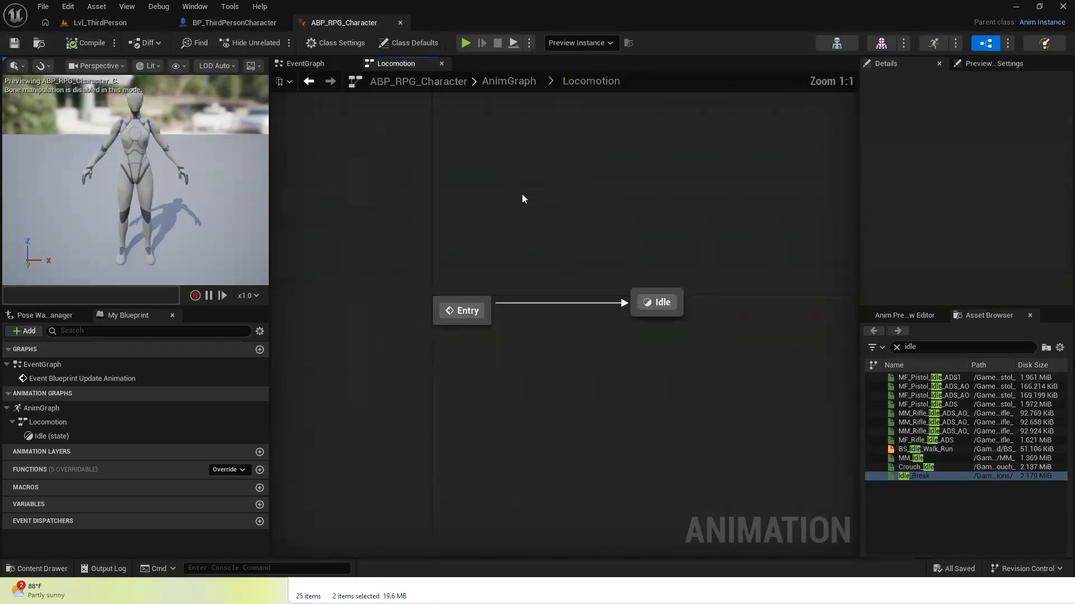
pyautogui.doubleClick(667, 309)
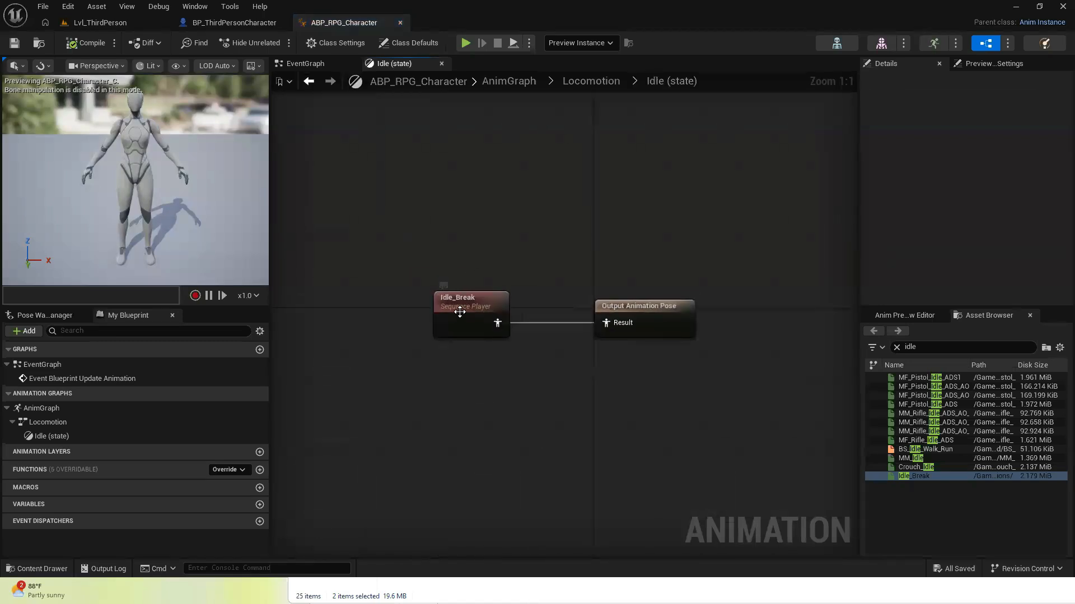
pyautogui.click(458, 312)
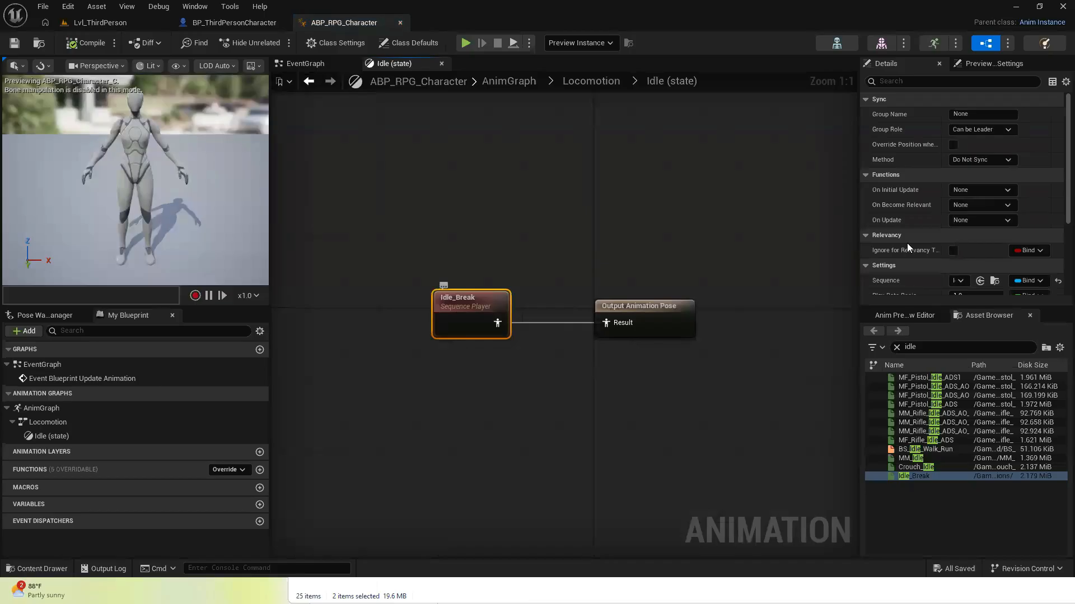
pyautogui.moveTo(1059, 173); pyautogui.dragTo(1059, 236)
pyautogui.click(952, 239)
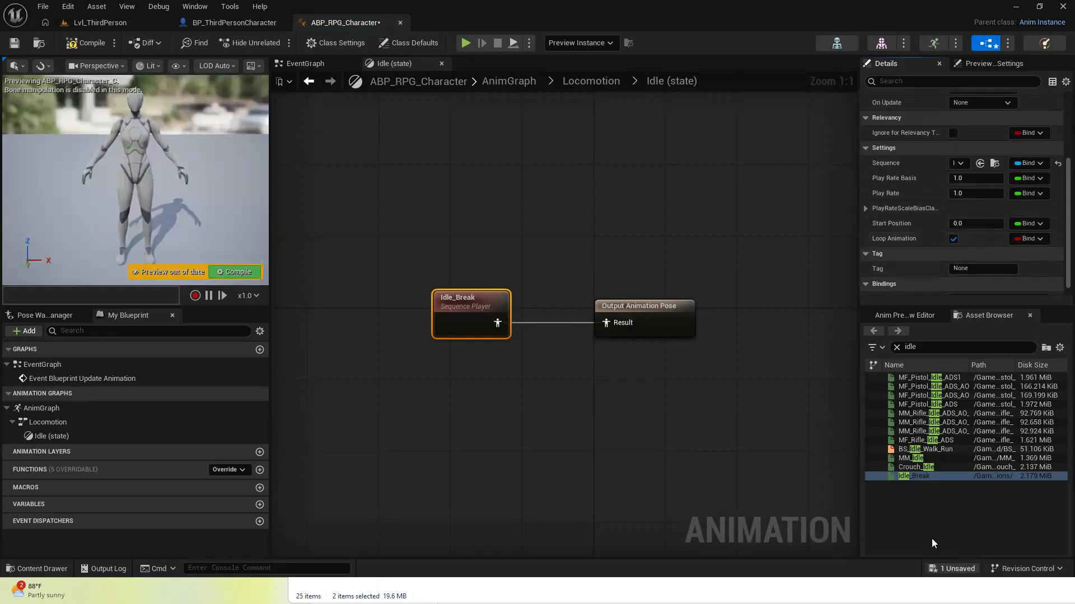
# Save the modified ABP_RPG_Character blueprint and compile it
pyautogui.click(952, 570)
pyautogui.click(614, 422)
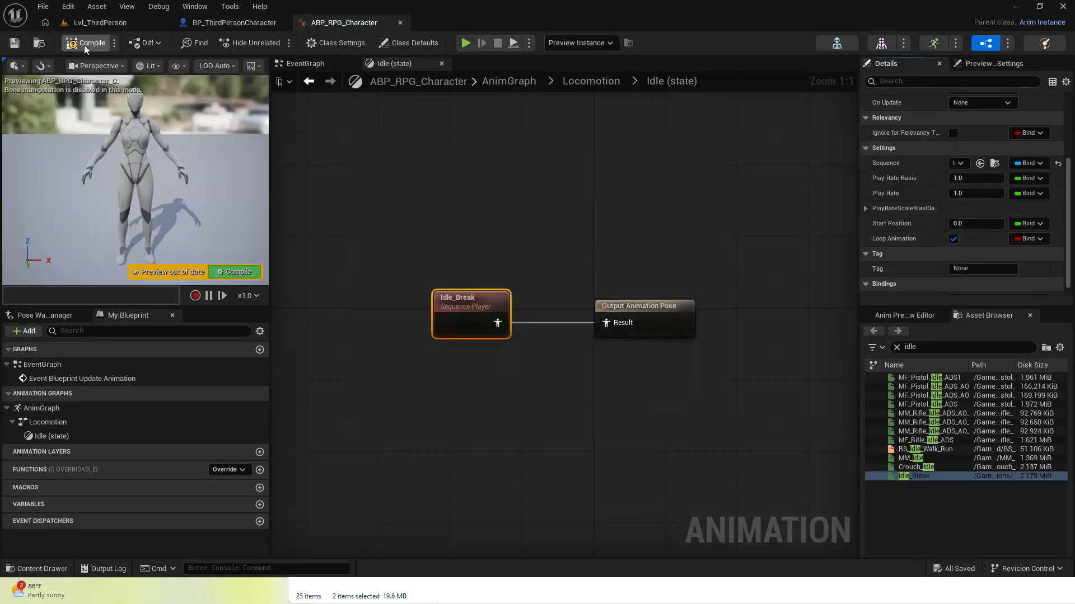
pyautogui.click(83, 45)
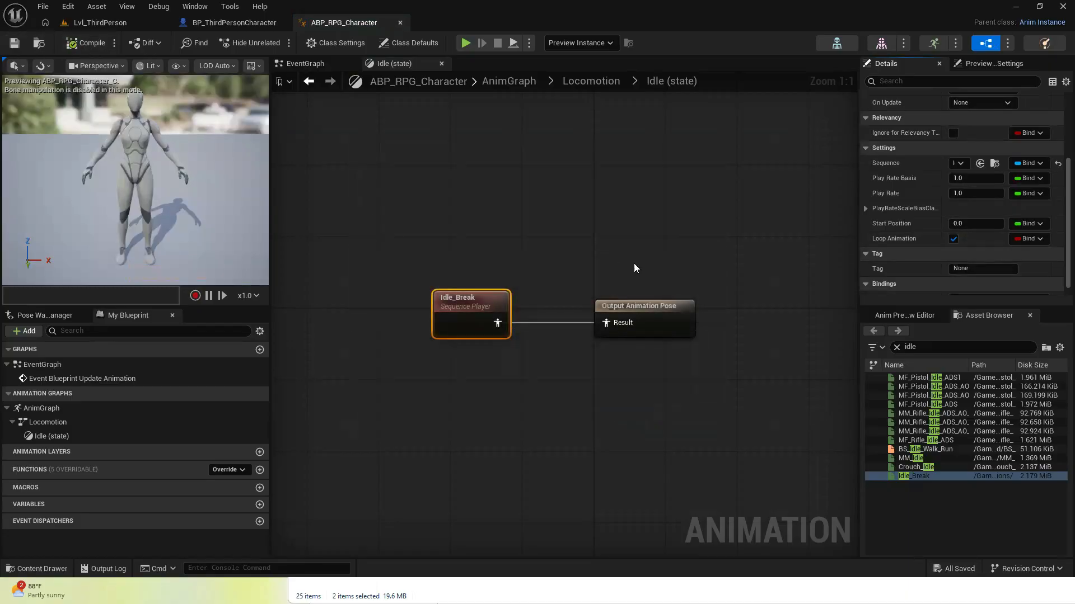
# Return to the Locomotion state machine and add a state named Walk/Run with a transition from Idle
pyautogui.click(600, 78)
pyautogui.moveTo(674, 324); pyautogui.dragTo(674, 401)
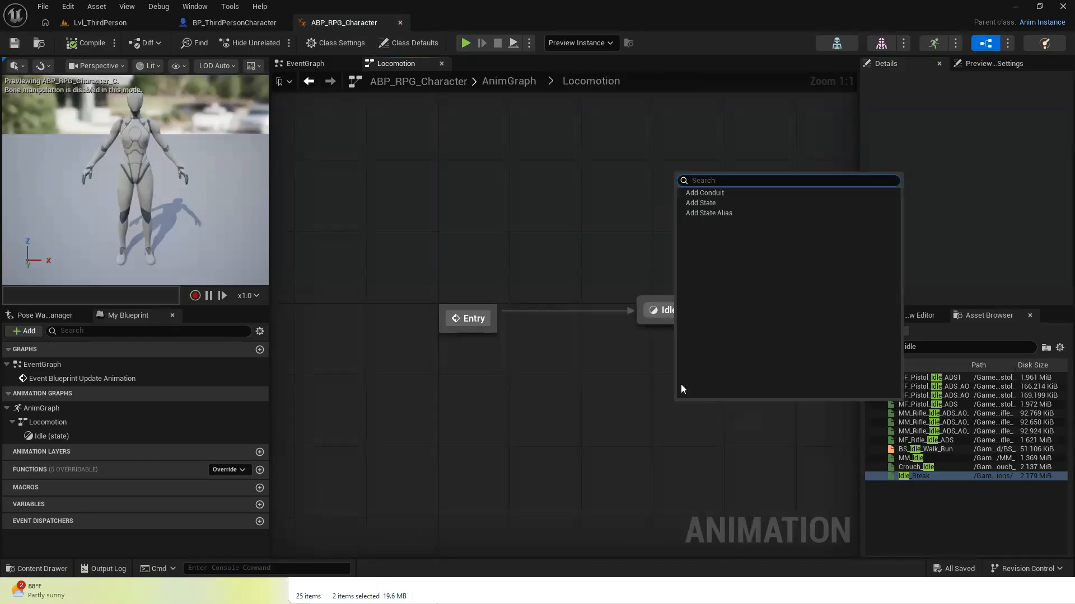
pyautogui.click(728, 202)
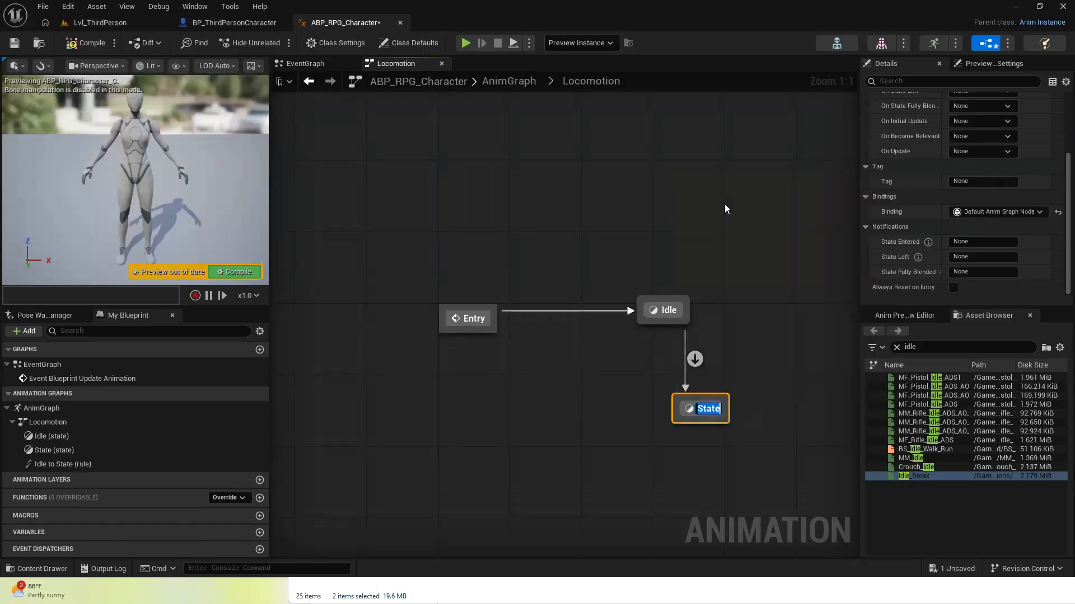
pyautogui.write('Walk/Run')
pyautogui.press('Return')
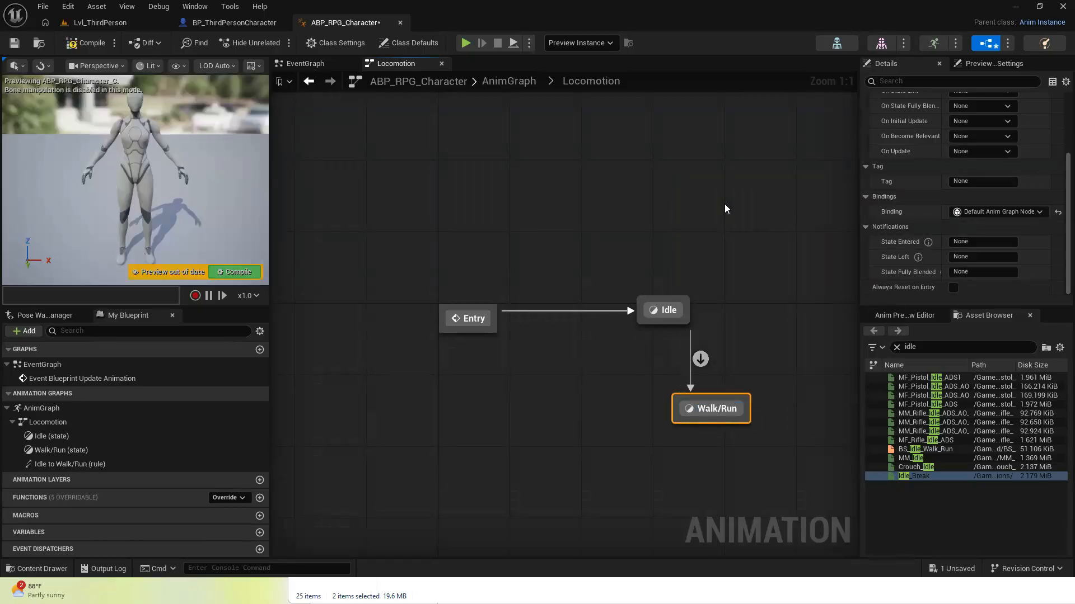
# In the Walk/Run state, search the animation assets for locom and connect LocomotionBlendSpace1D to the Output Animation Pose
pyautogui.doubleClick(710, 409)
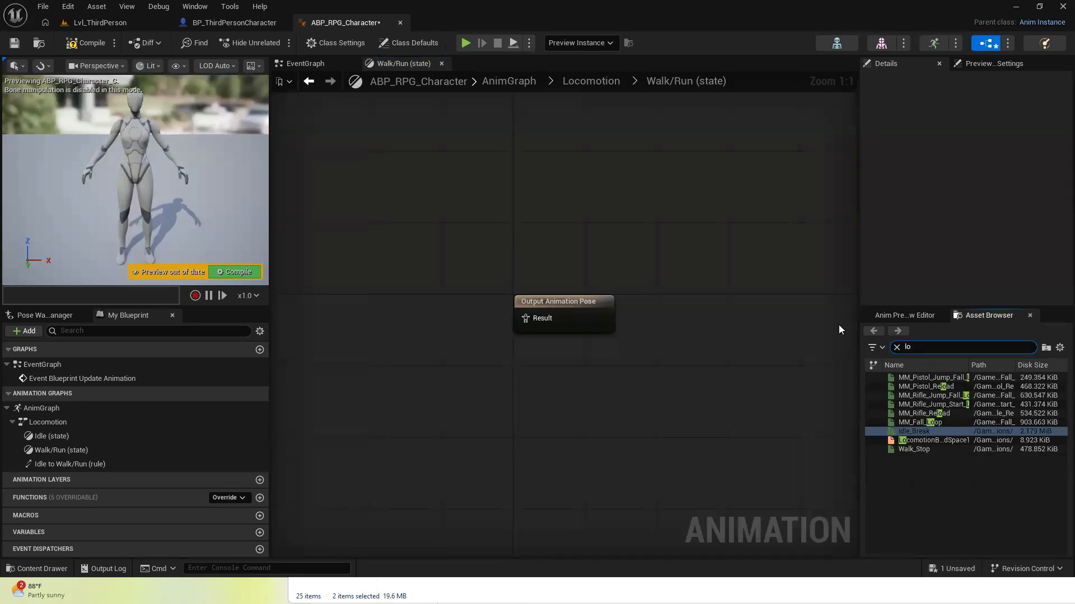
pyautogui.write('locom')
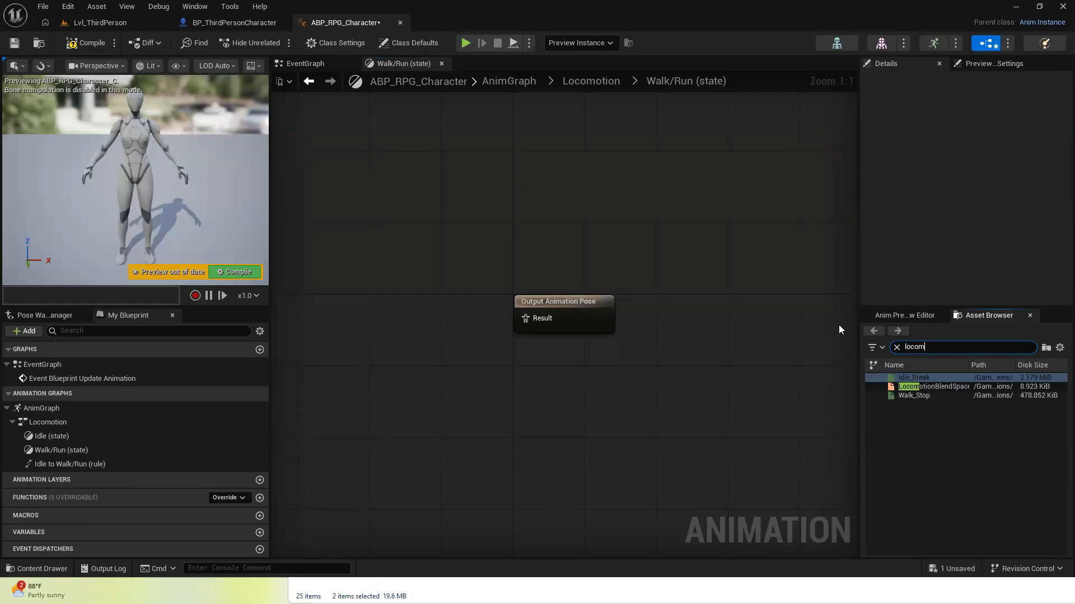
pyautogui.click(890, 393)
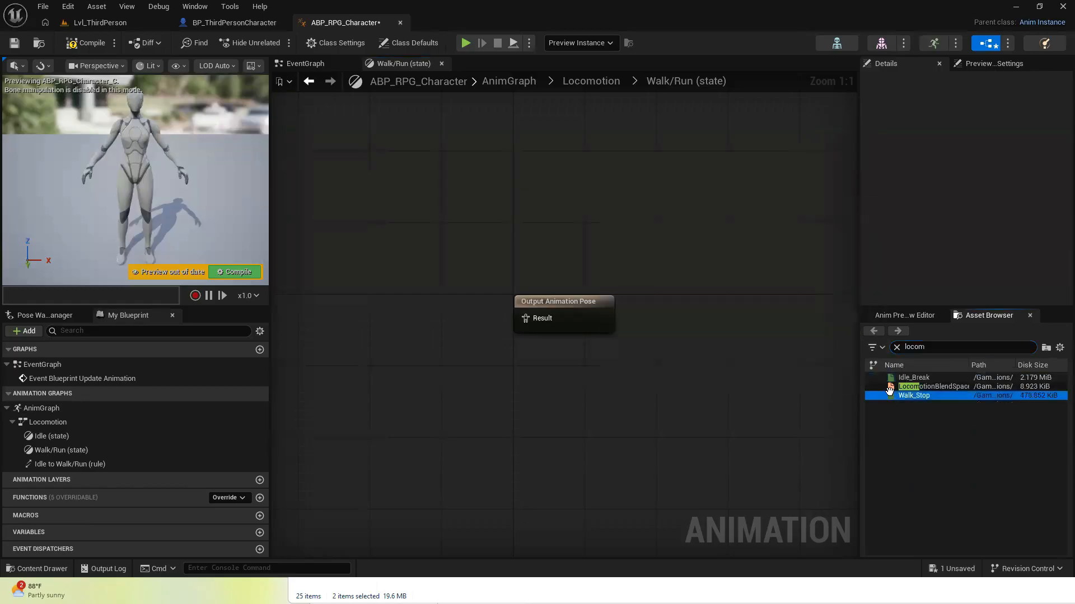
pyautogui.moveTo(890, 390); pyautogui.dragTo(341, 304)
pyautogui.moveTo(442, 335); pyautogui.dragTo(535, 312)
pyautogui.click(446, 355)
pyautogui.moveTo(434, 336); pyautogui.dragTo(525, 318)
# Straighten the connection between the LocomotionBlendSpace1D and Output Animation Pose nodes
pyautogui.moveTo(365, 250); pyautogui.dragTo(592, 446)
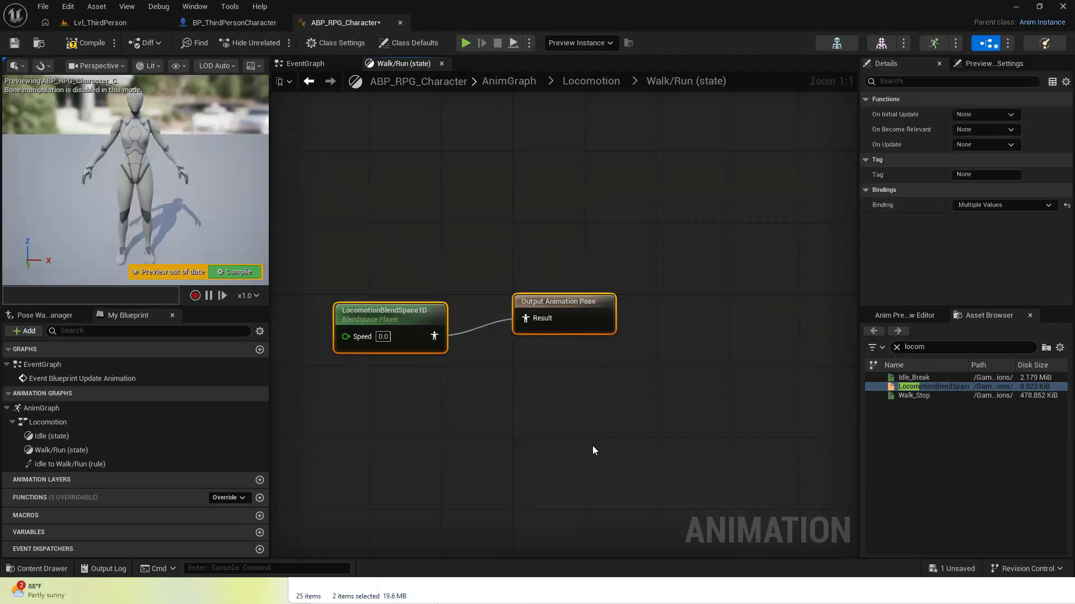
pyautogui.press('q')
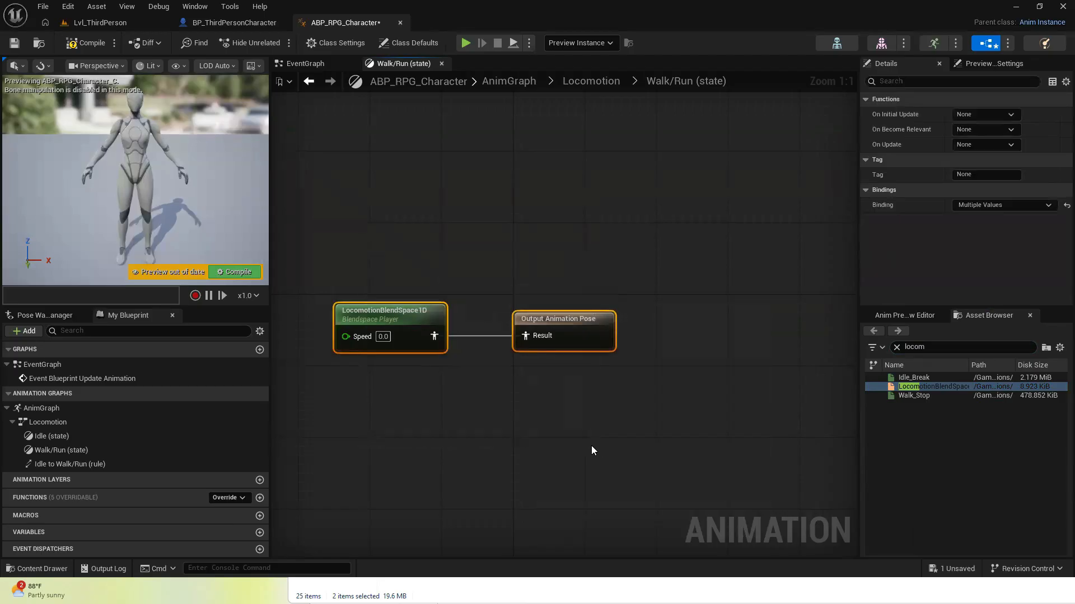
pyautogui.click(539, 442)
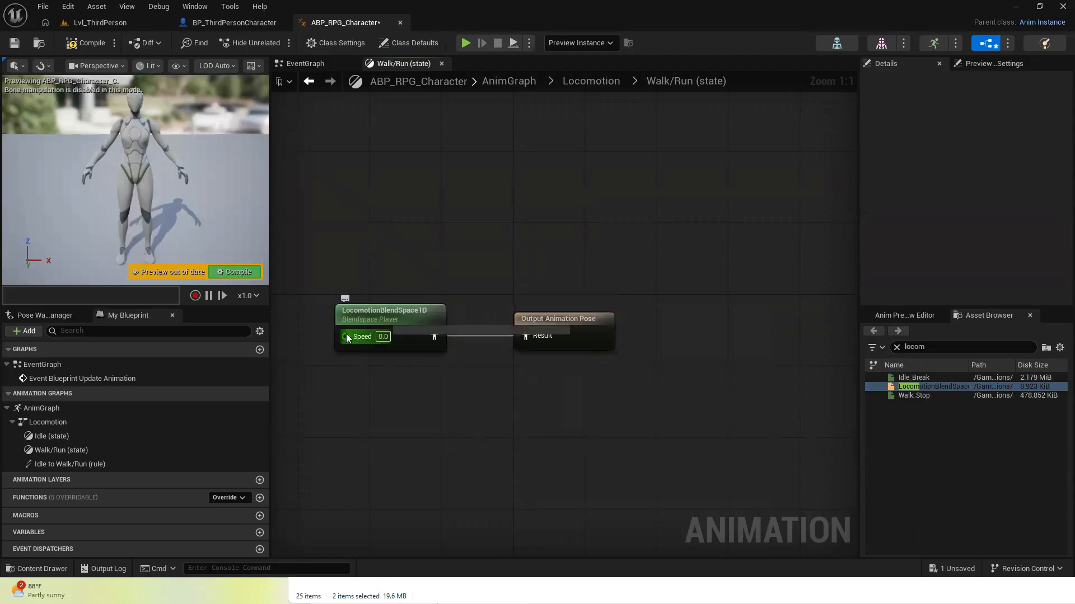
# Promote the blend space player's Speed input to a variable named Speed?, and compile and save the blueprint
pyautogui.moveTo(347, 338); pyautogui.dragTo(506, 325, button='right')
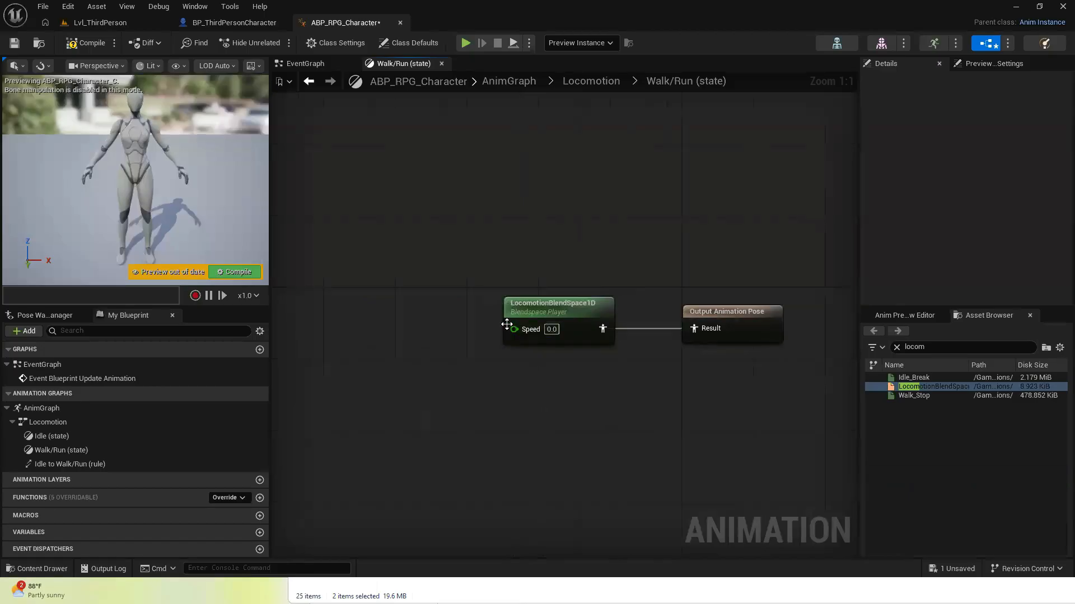
pyautogui.moveTo(512, 329); pyautogui.dragTo(390, 331)
pyautogui.click(450, 387)
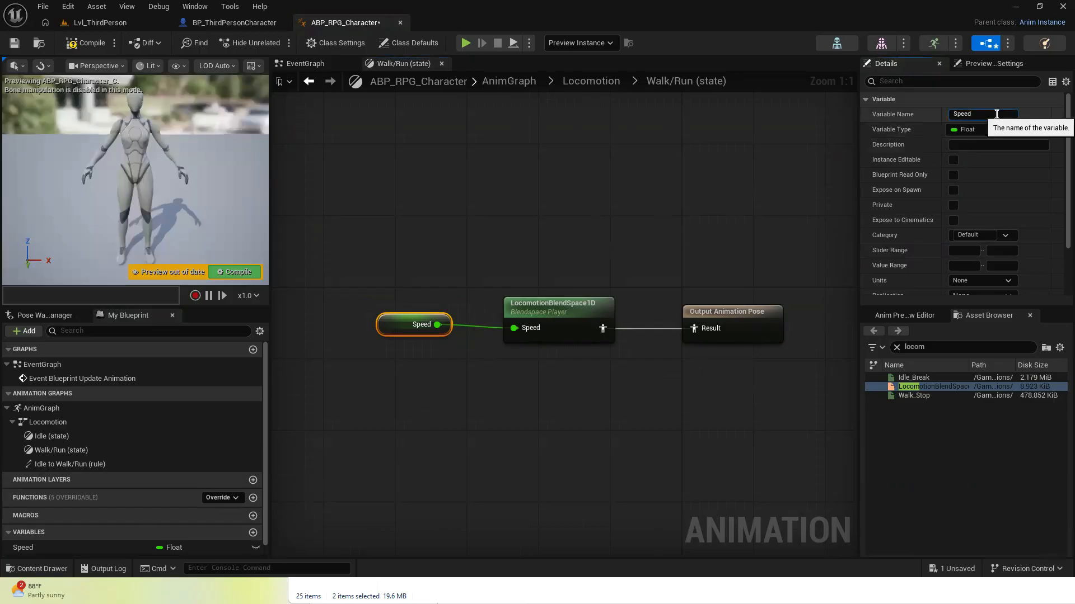
pyautogui.press('Return')
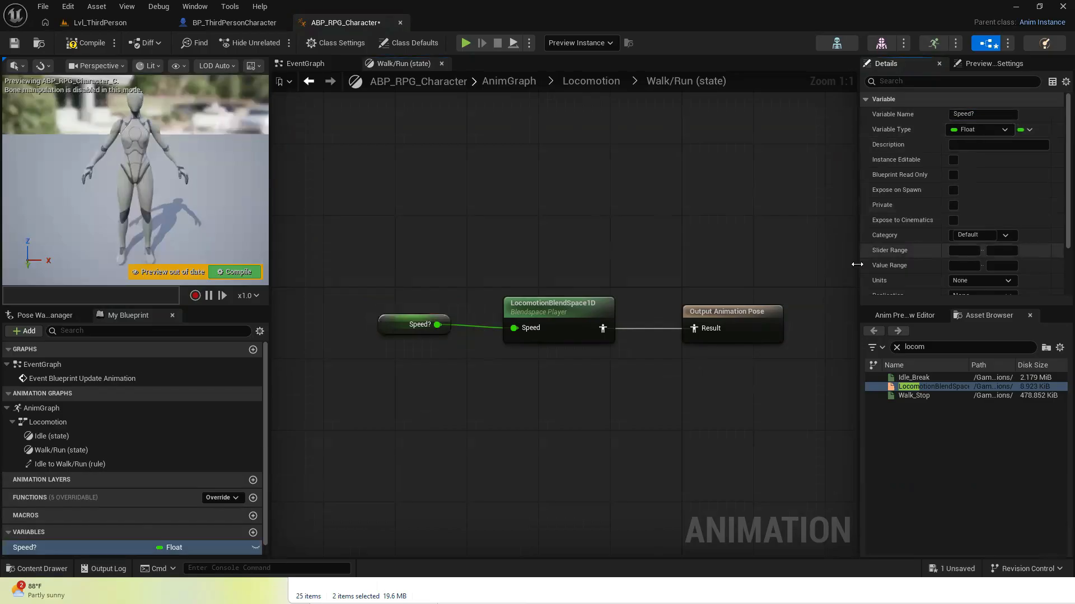
pyautogui.click(86, 43)
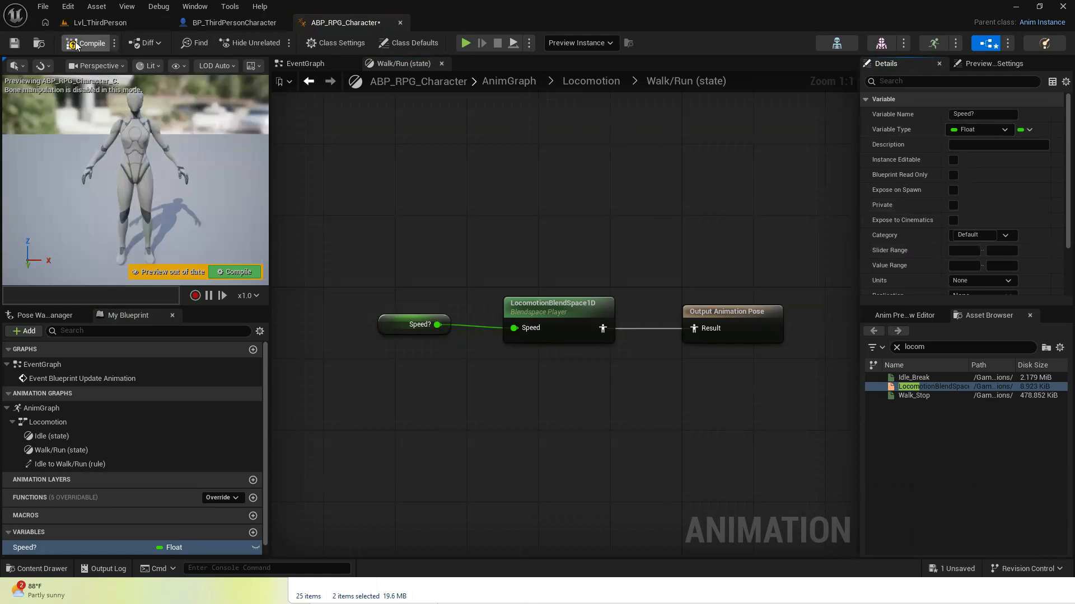
pyautogui.click(14, 43)
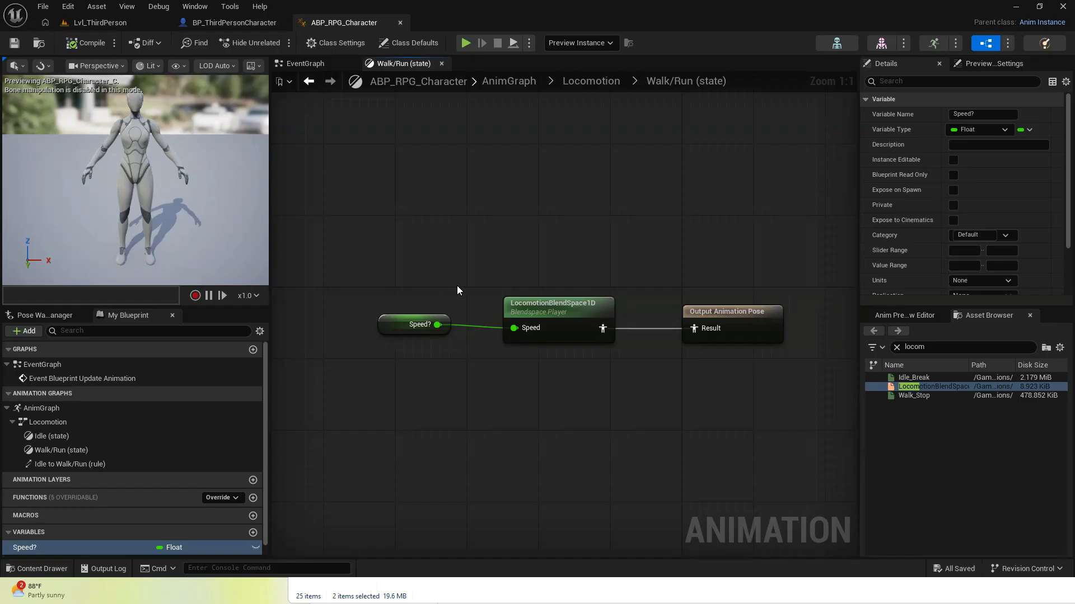
# Open the Idle to Walk/Run transition rule from the Locomotion state machine and place a Speed? variable getter in it
pyautogui.click(585, 79)
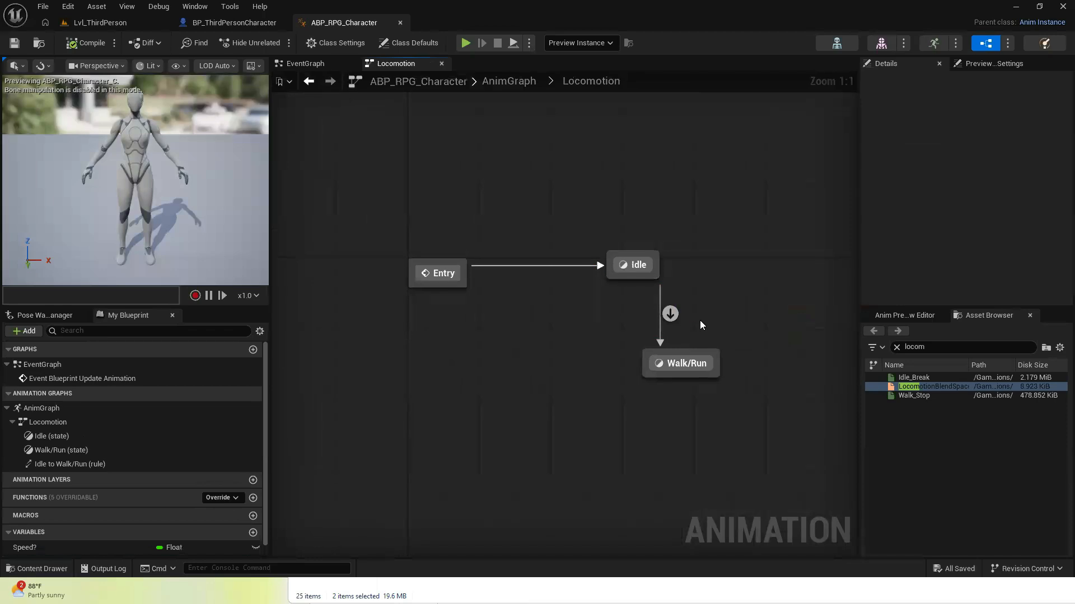
pyautogui.click(671, 314)
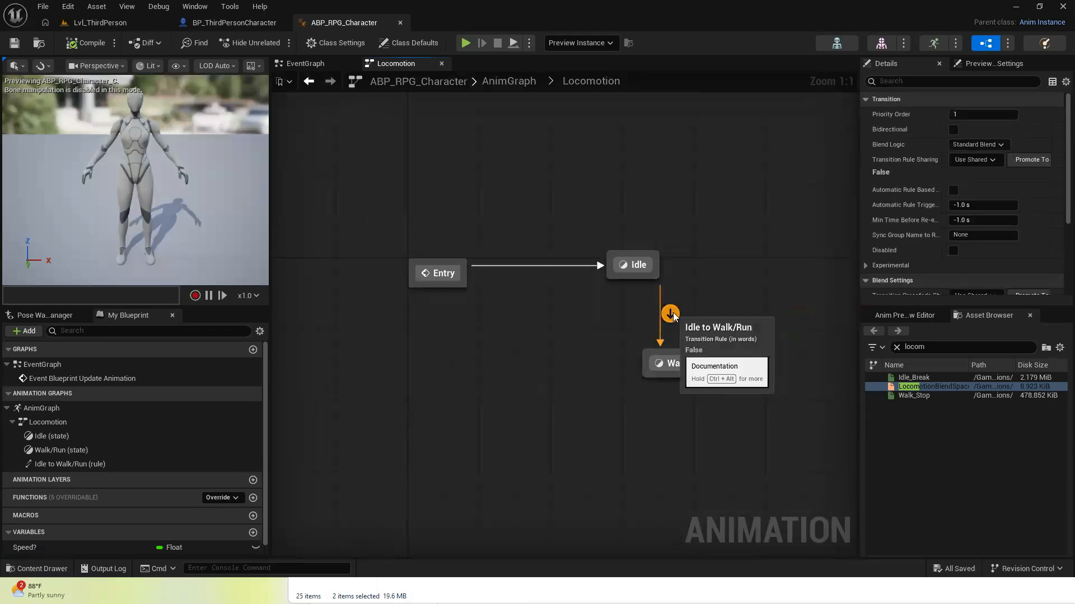
pyautogui.doubleClick(671, 314)
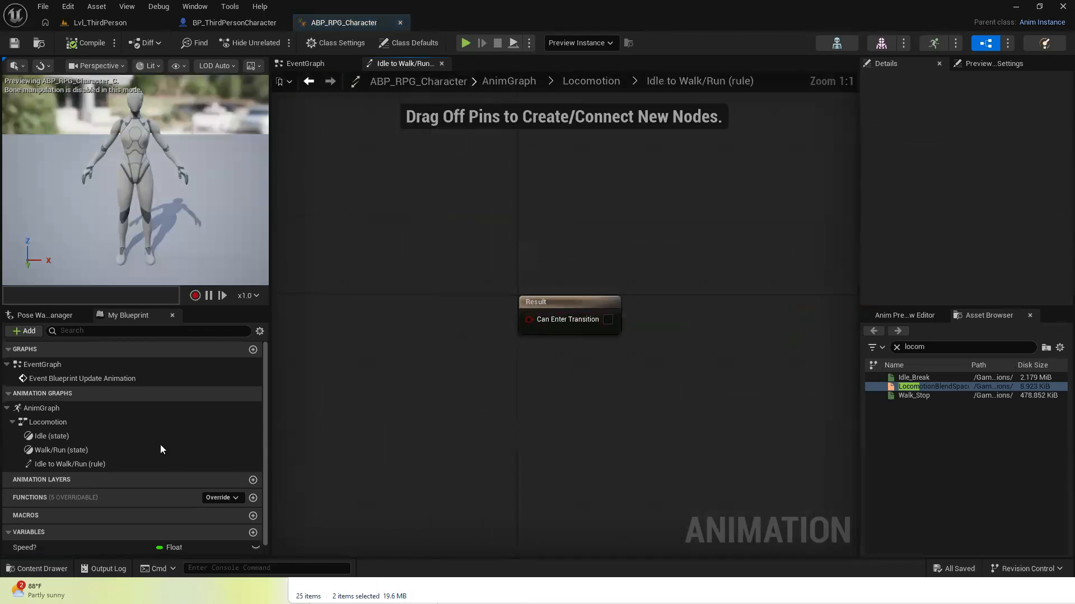
pyautogui.scroll(-1, 142, 458)
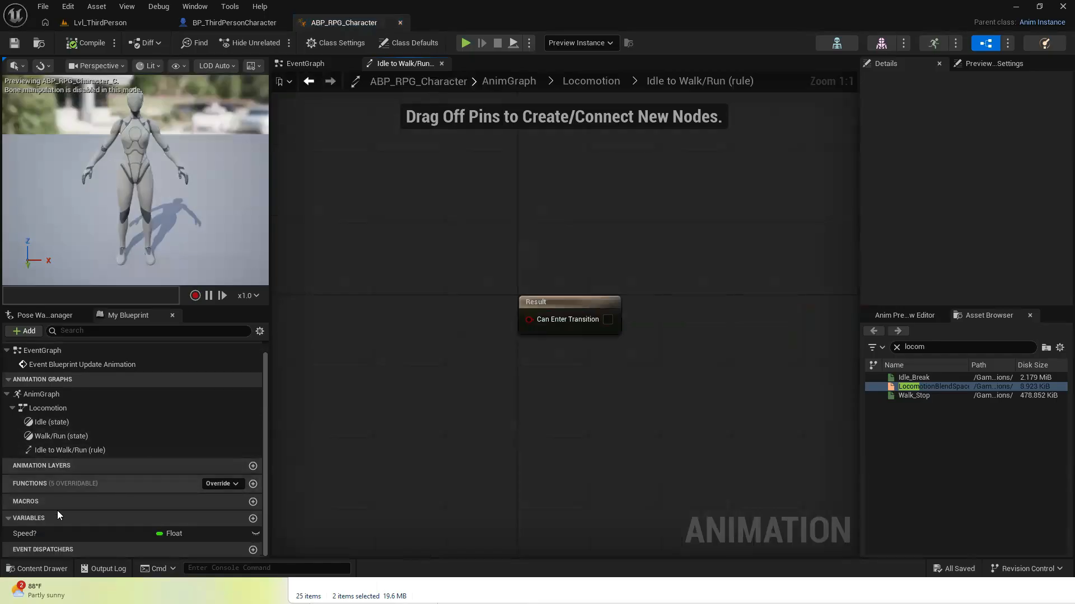
pyautogui.click(57, 534)
pyautogui.moveTo(67, 533); pyautogui.dragTo(429, 300)
pyautogui.click(375, 333)
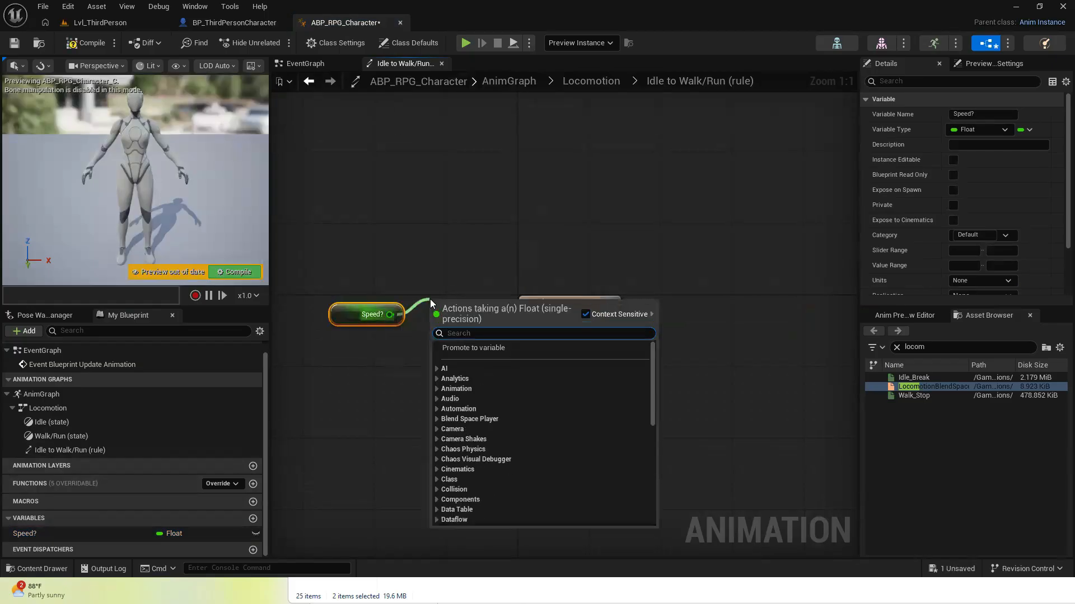
# Feed Speed? into a Greater (>) comparison against 0.0 and connect its result to Can Enter Transition
pyautogui.write('great')
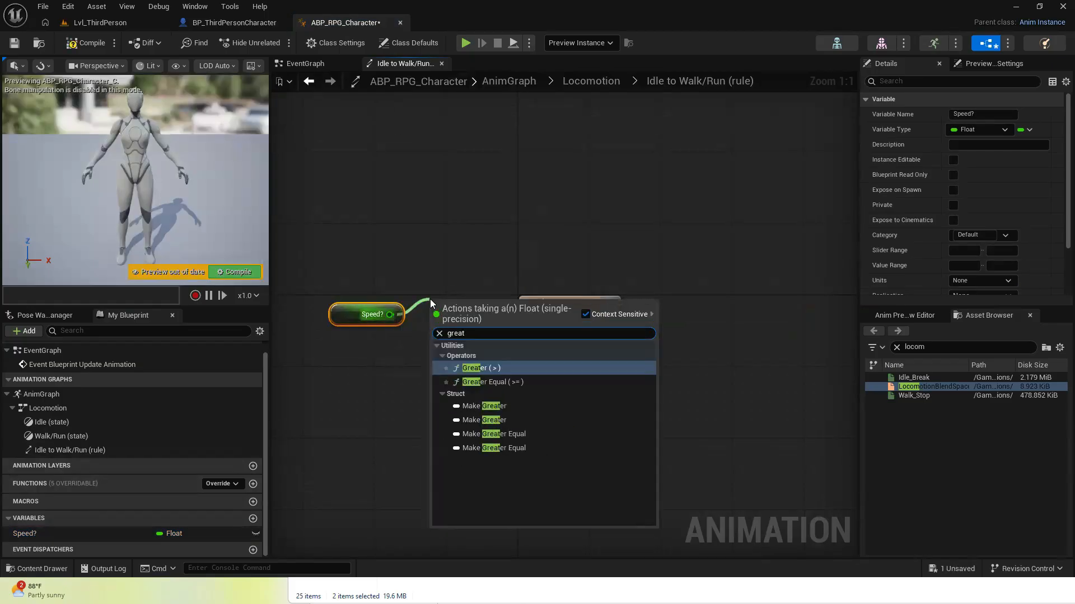
pyautogui.click(487, 368)
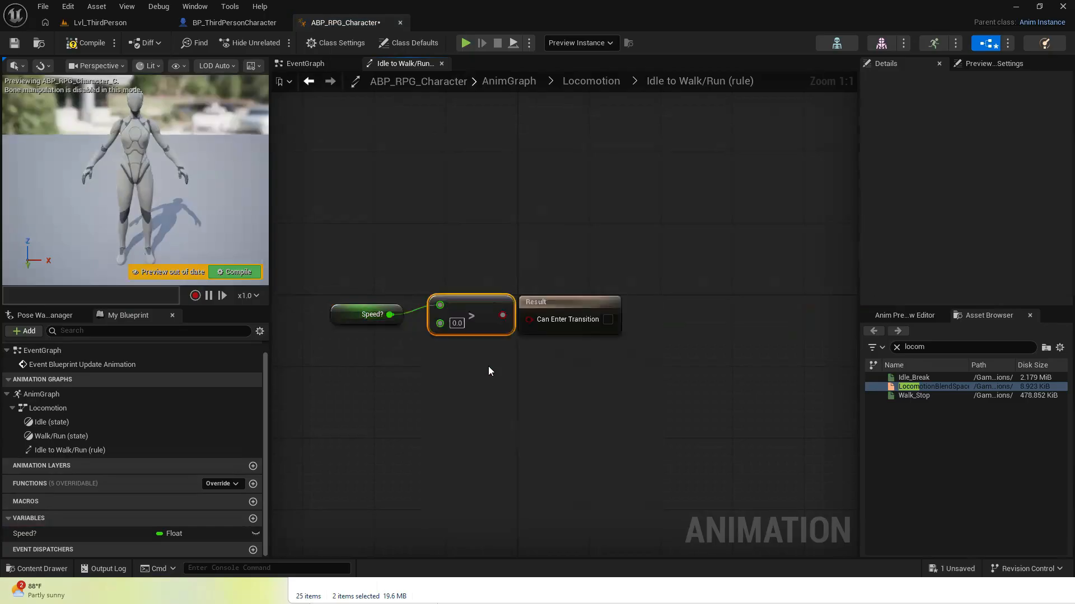
pyautogui.moveTo(336, 301); pyautogui.dragTo(447, 349)
pyautogui.moveTo(461, 307); pyautogui.dragTo(542, 320)
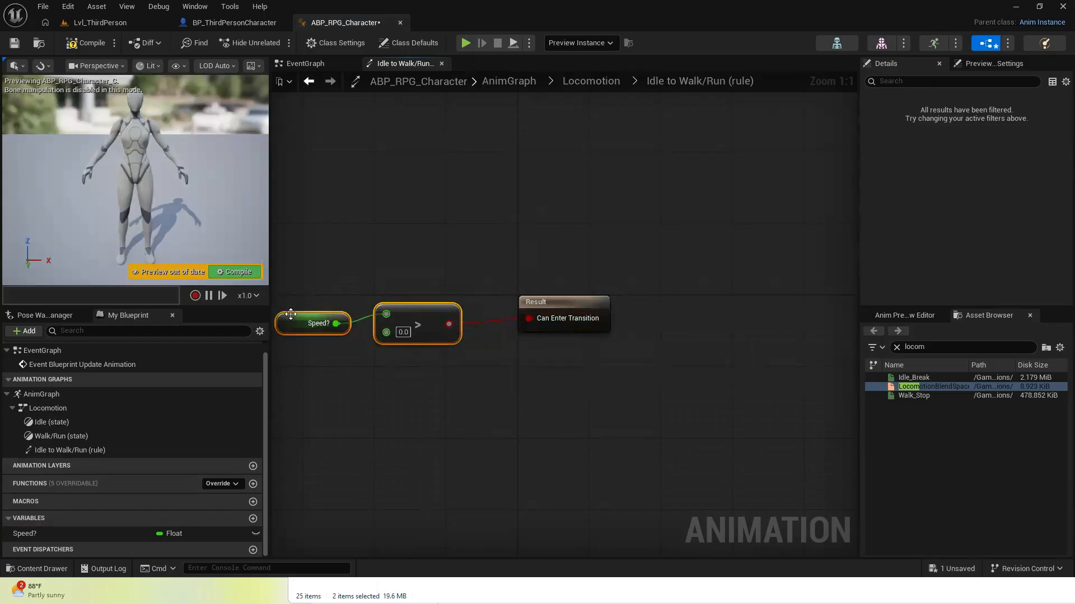
# Straighten the connections between the Speed?, Greater and Result nodes, and compile and save the blueprint
pyautogui.moveTo(291, 314); pyautogui.dragTo(379, 361, button='right')
pyautogui.moveTo(379, 283); pyautogui.dragTo(680, 427)
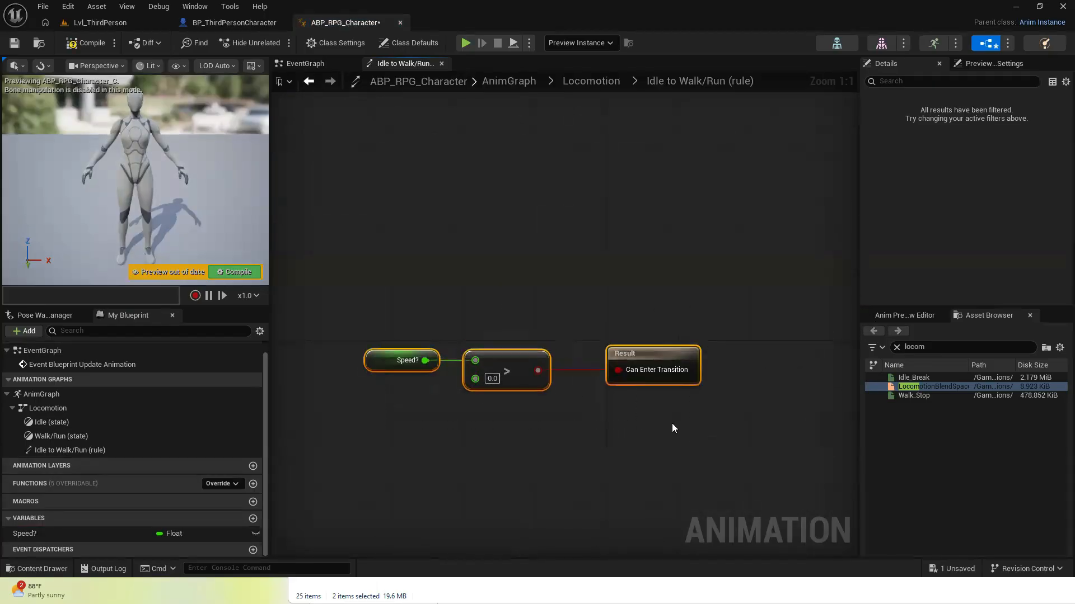
pyautogui.click(85, 42)
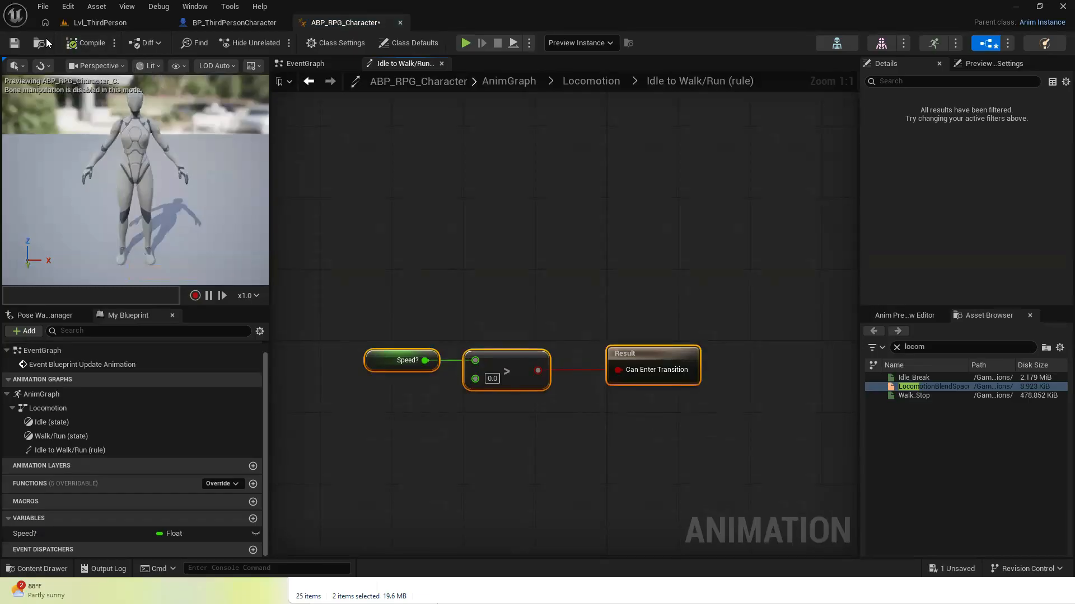
pyautogui.click(14, 43)
# Return to the Locomotion state machine and add a state named Stop with a transition from Walk/Run
pyautogui.click(594, 80)
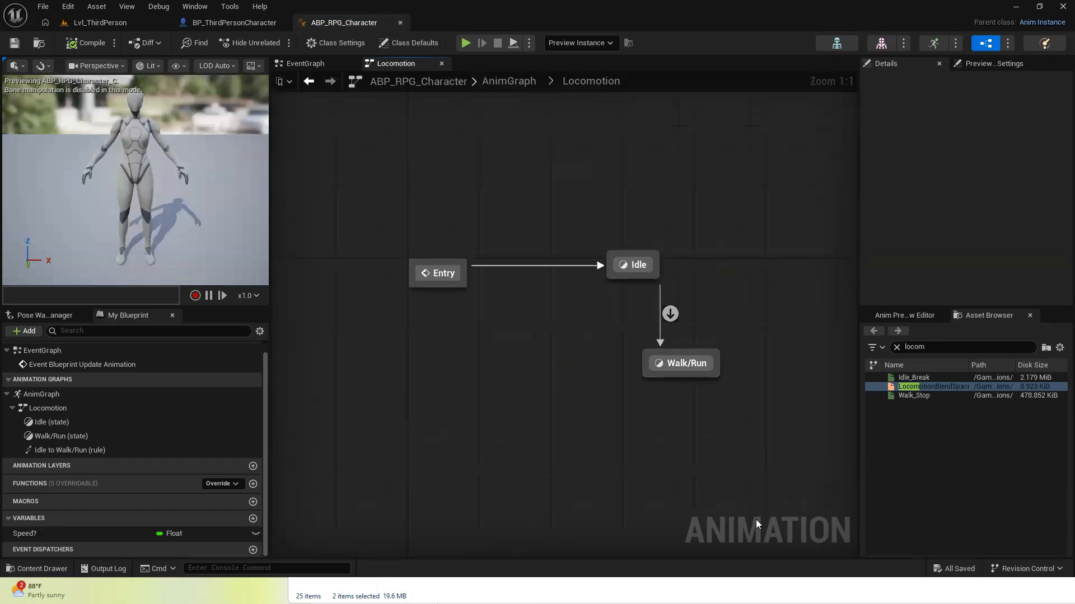
pyautogui.moveTo(655, 371); pyautogui.dragTo(583, 430)
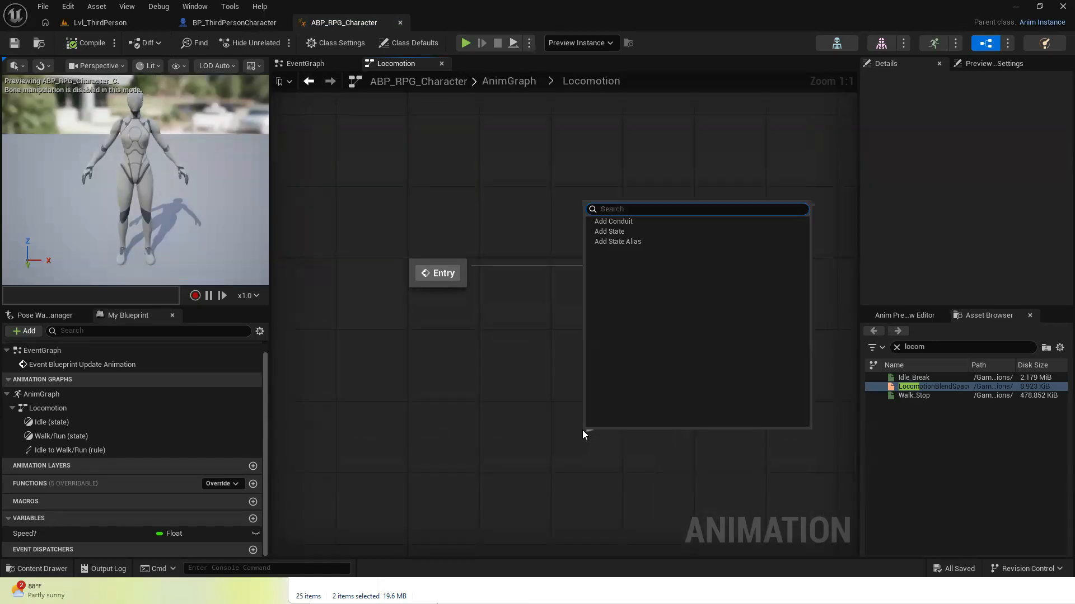
pyautogui.click(612, 233)
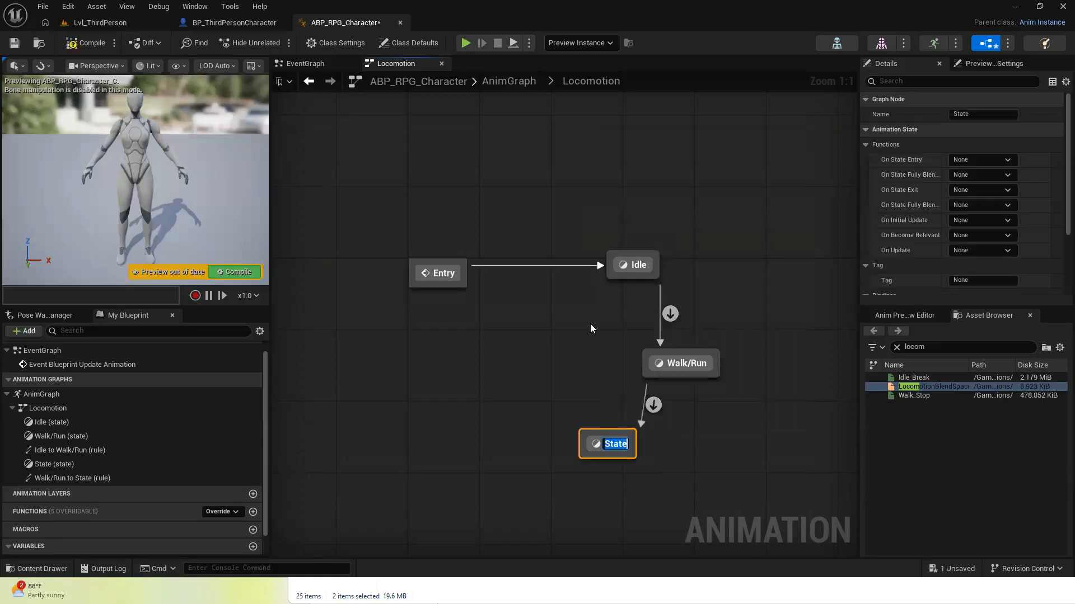
pyautogui.write('Stop')
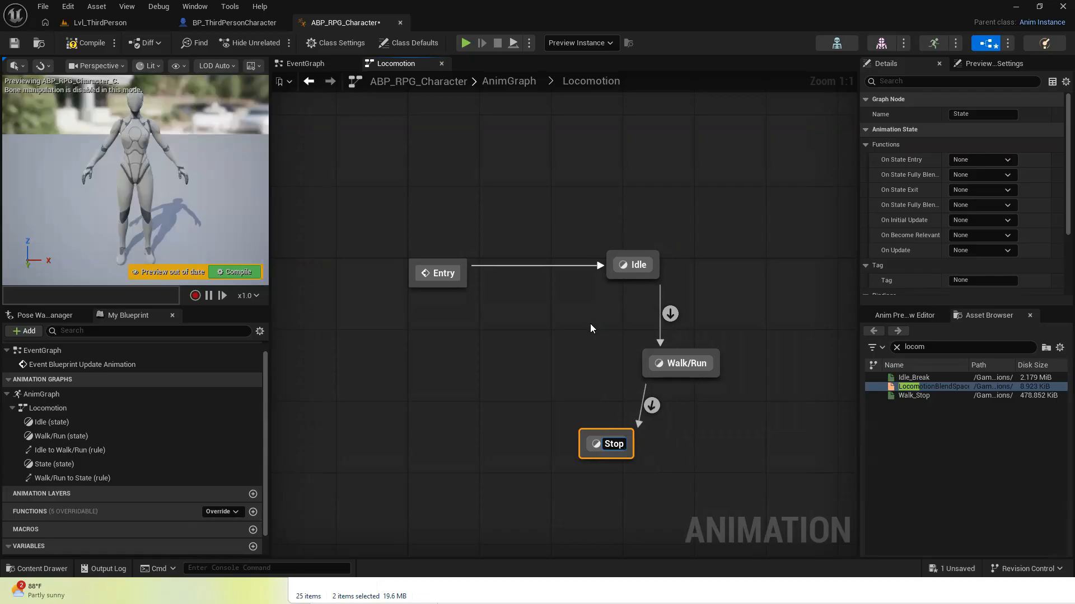
pyautogui.click(599, 358)
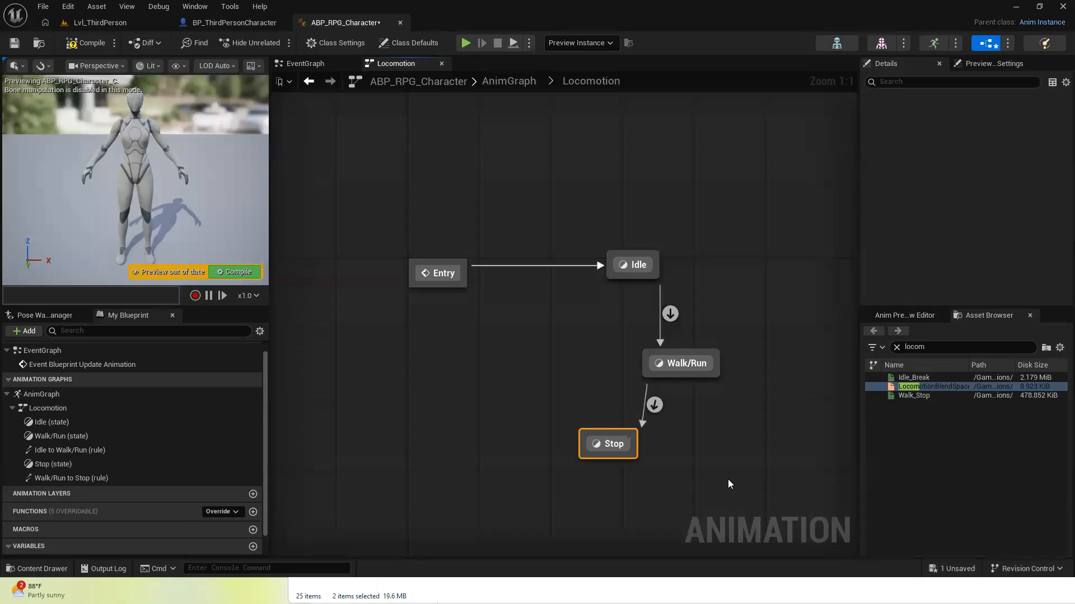
# Open the Stop state, search the animation assets for "stop", and place Walk_Stop in the state's graph
pyautogui.doubleClick(609, 445)
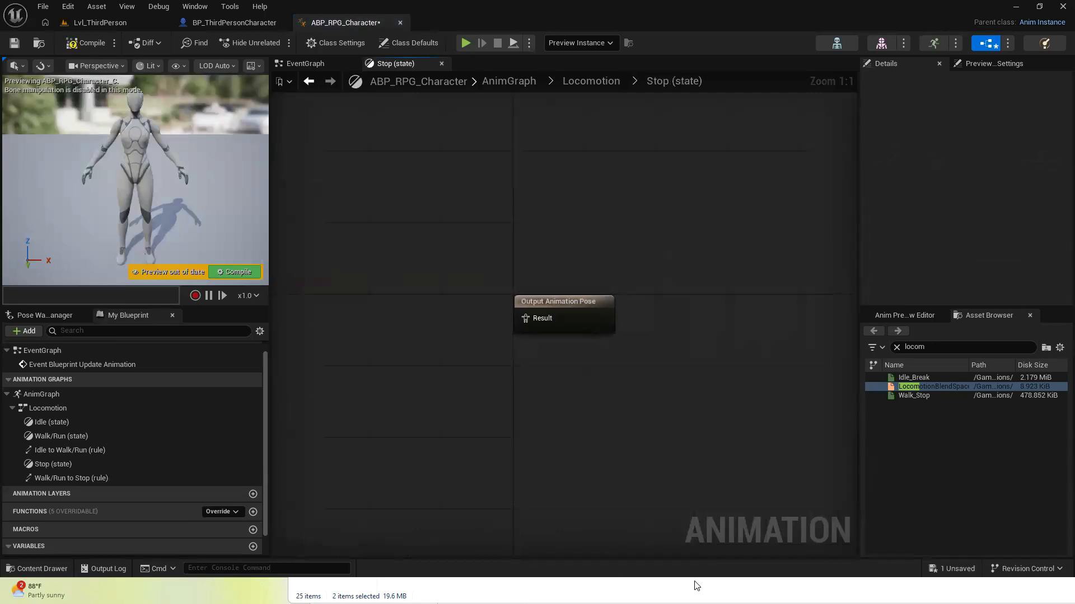
pyautogui.moveTo(927, 347); pyautogui.dragTo(870, 346)
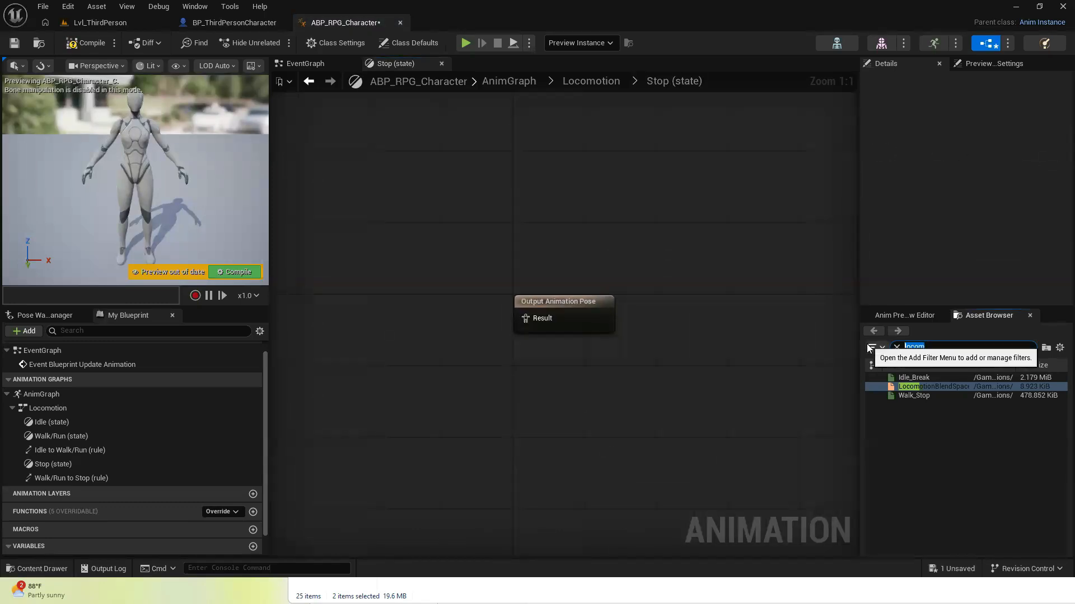
pyautogui.write('stop')
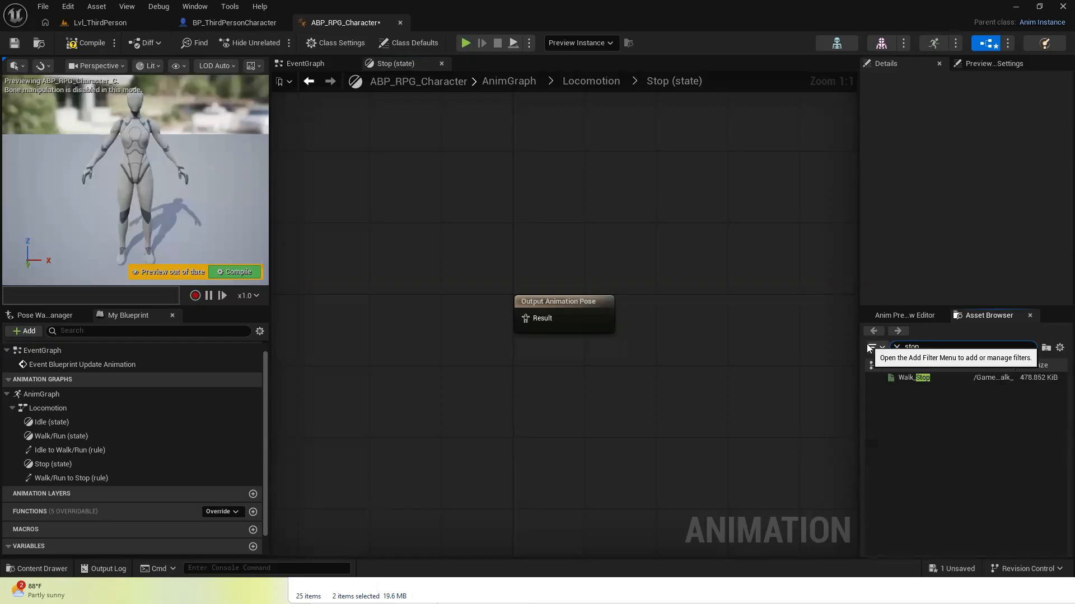
pyautogui.click(910, 379)
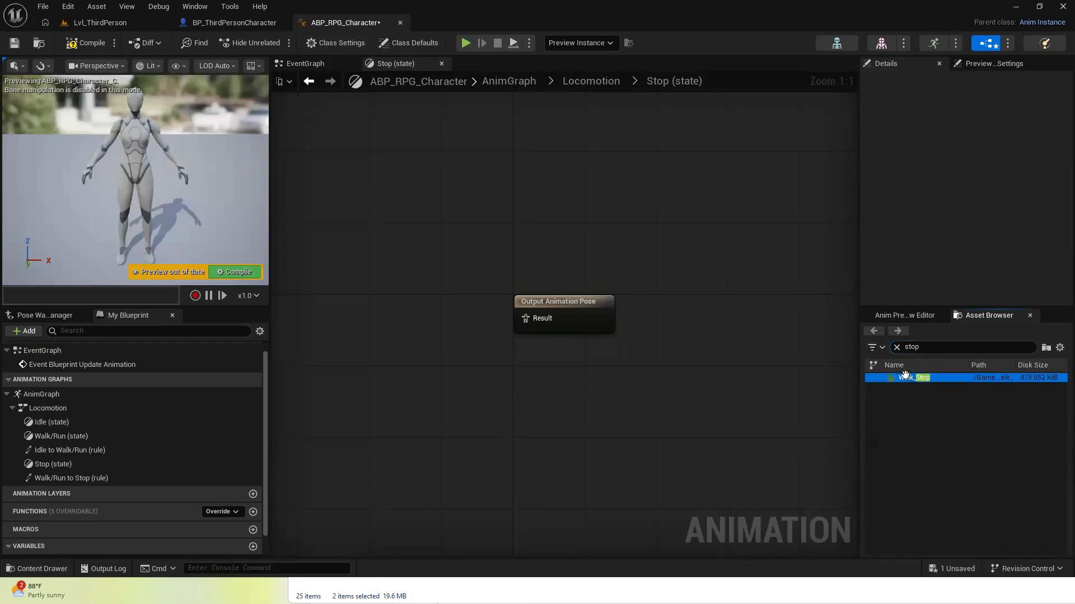
pyautogui.moveTo(910, 379); pyautogui.dragTo(453, 389)
# Connect the Walk_Stop player to the Output Animation Pose Result, line the nodes up, and compile and save the blueprint
pyautogui.moveTo(389, 375); pyautogui.dragTo(364, 312)
pyautogui.moveTo(426, 336); pyautogui.dragTo(526, 318)
pyautogui.moveTo(384, 315); pyautogui.dragTo(384, 298)
pyautogui.click(89, 42)
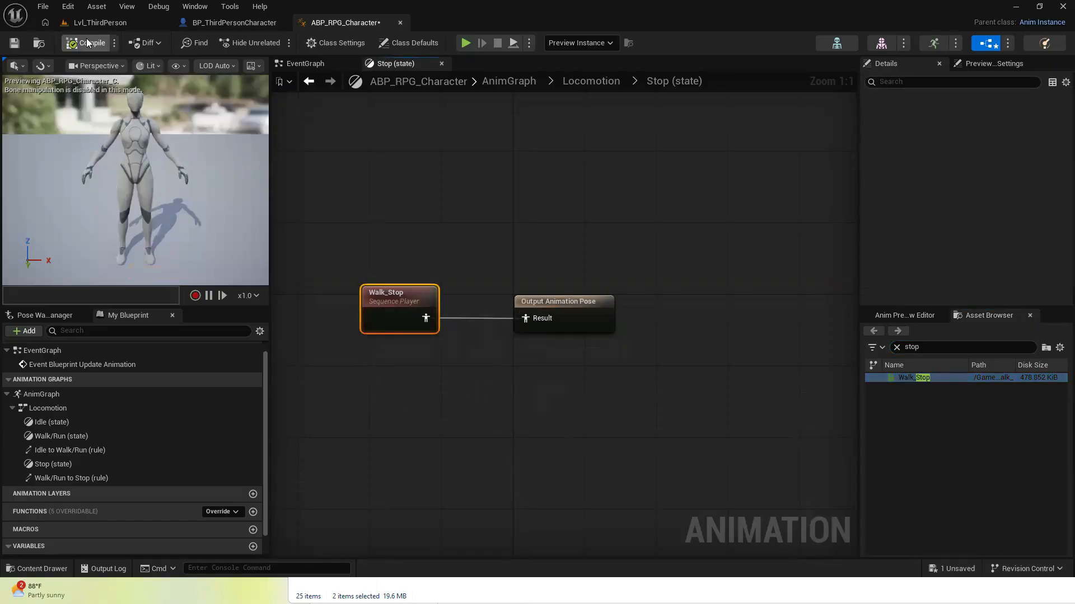
pyautogui.click(14, 43)
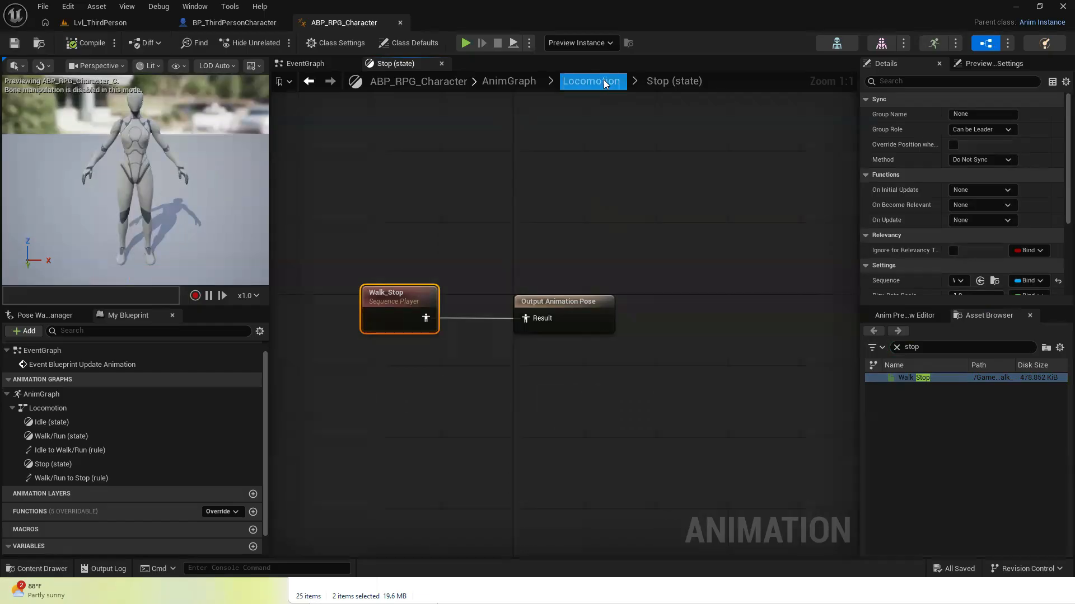
# Open the Walk/Run to Stop transition rule from the Locomotion state machine and place a Speed? getter in it
pyautogui.click(307, 84)
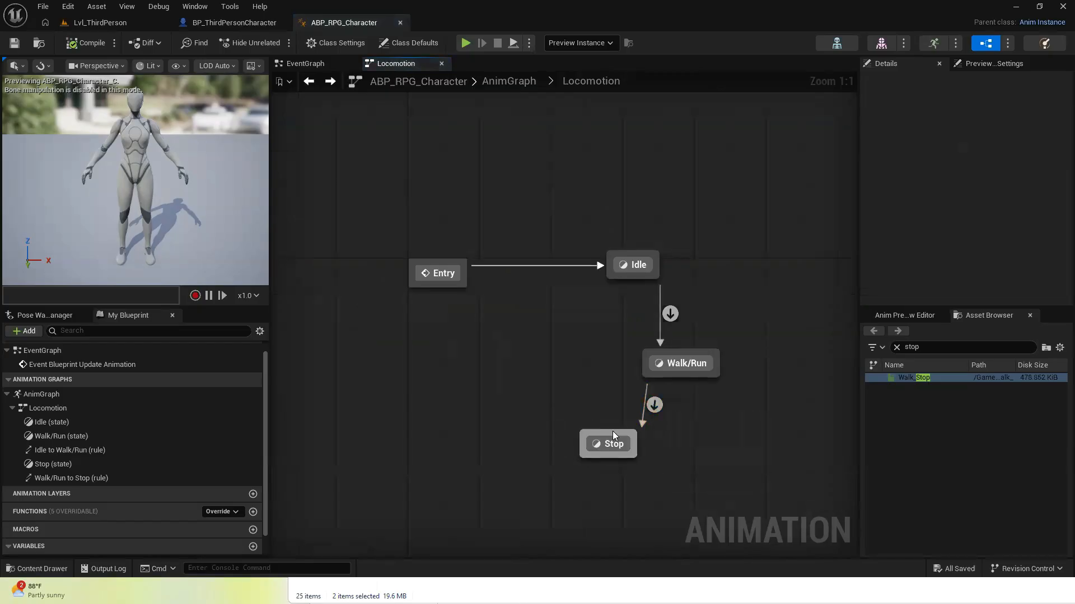
pyautogui.doubleClick(654, 405)
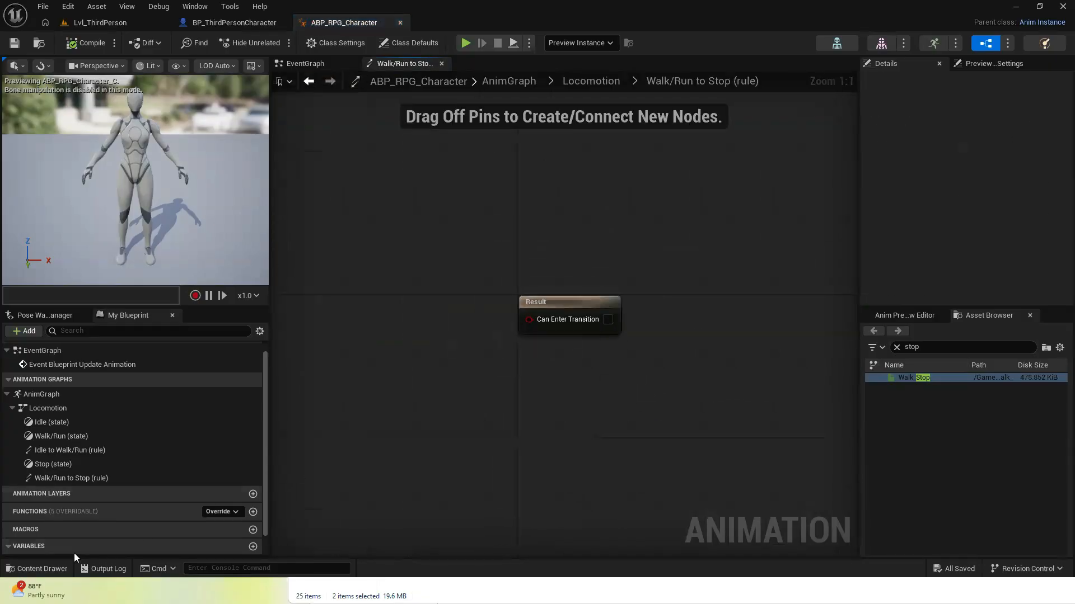
pyautogui.scroll(-2, 106, 501)
pyautogui.moveTo(71, 535); pyautogui.dragTo(403, 362)
pyautogui.click(315, 349)
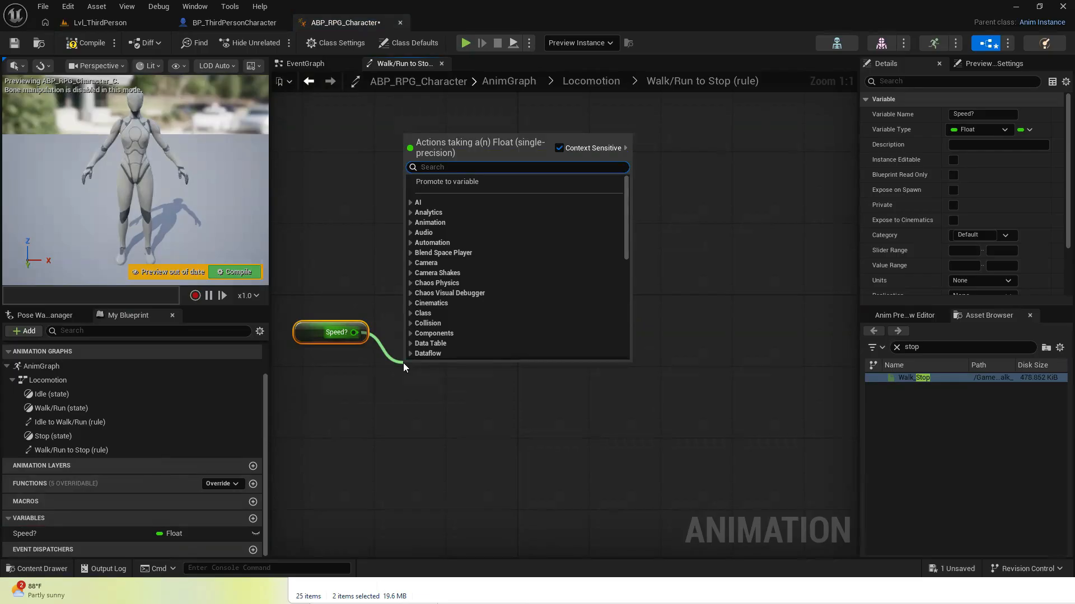
# Feed Speed? into a Less Equal (<=) comparison against 0.01, connect it to Can Enter Transition, and straighten the connections
pyautogui.write('less')
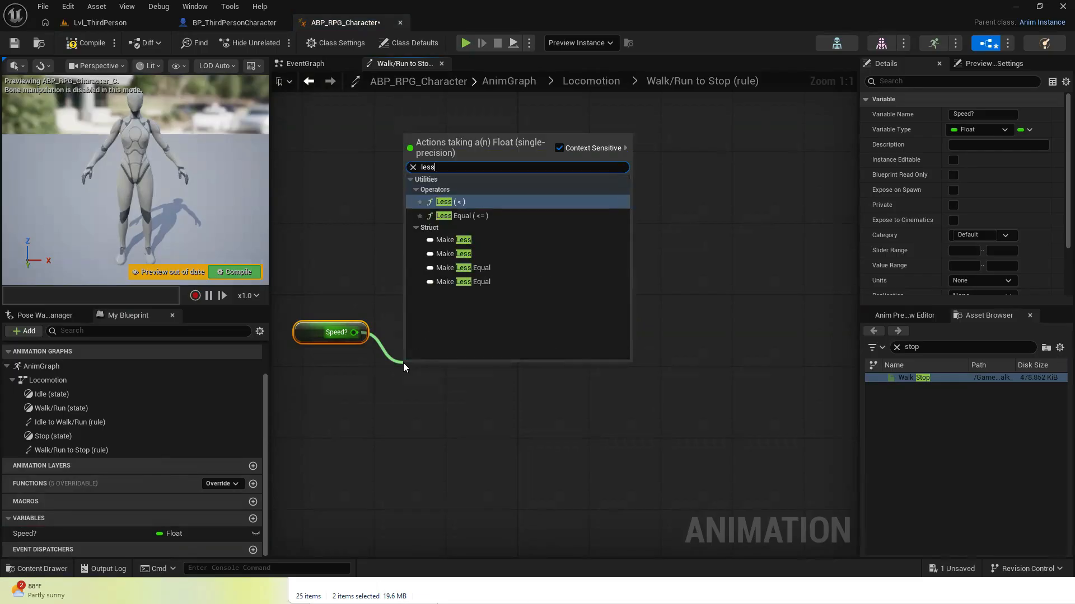
pyautogui.click(454, 216)
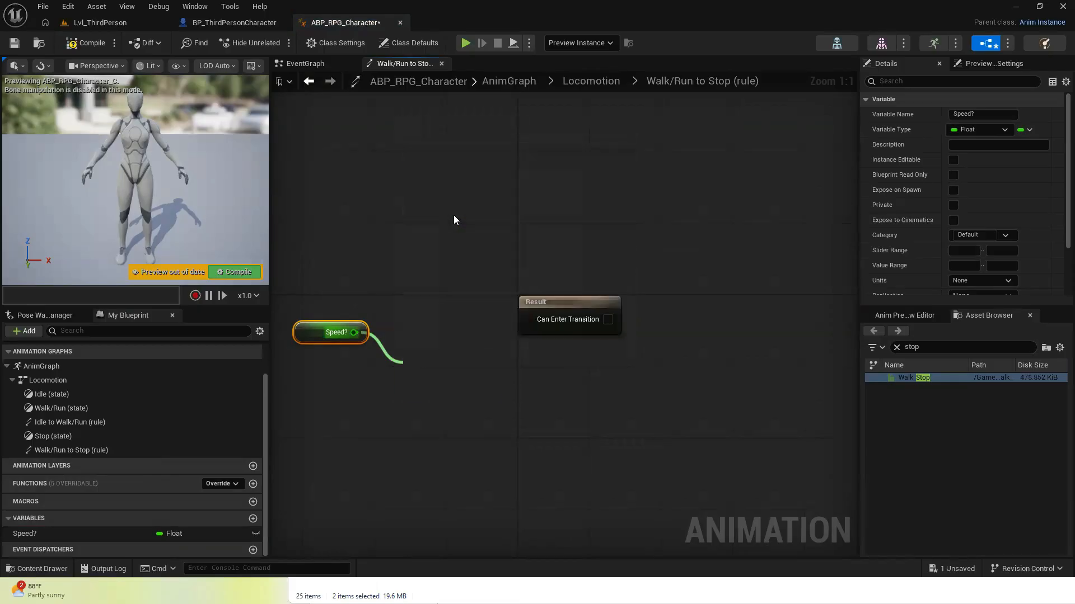
pyautogui.click(430, 385)
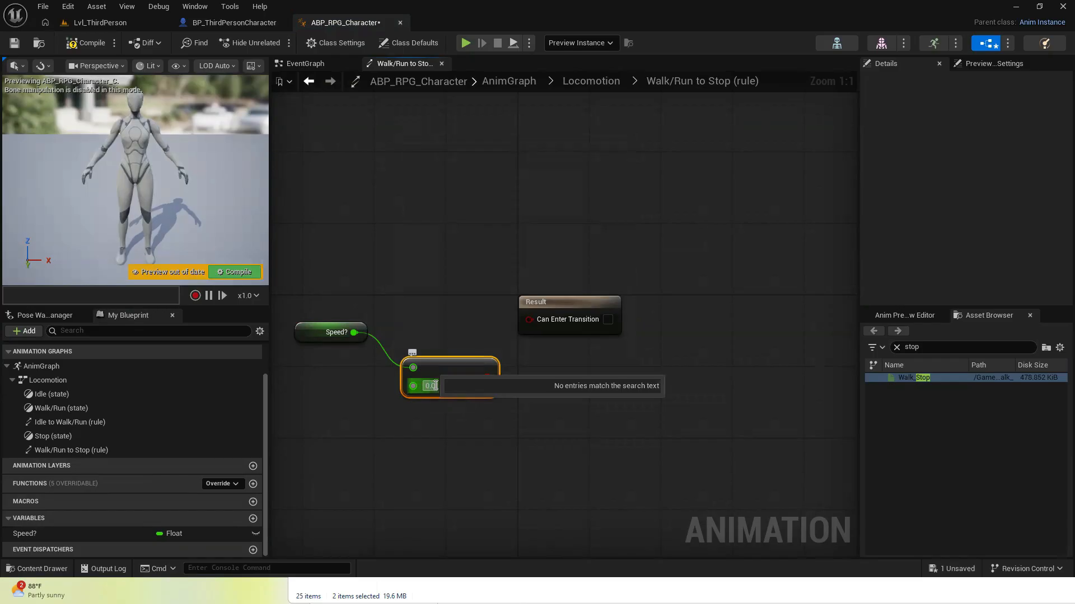
pyautogui.press('Return')
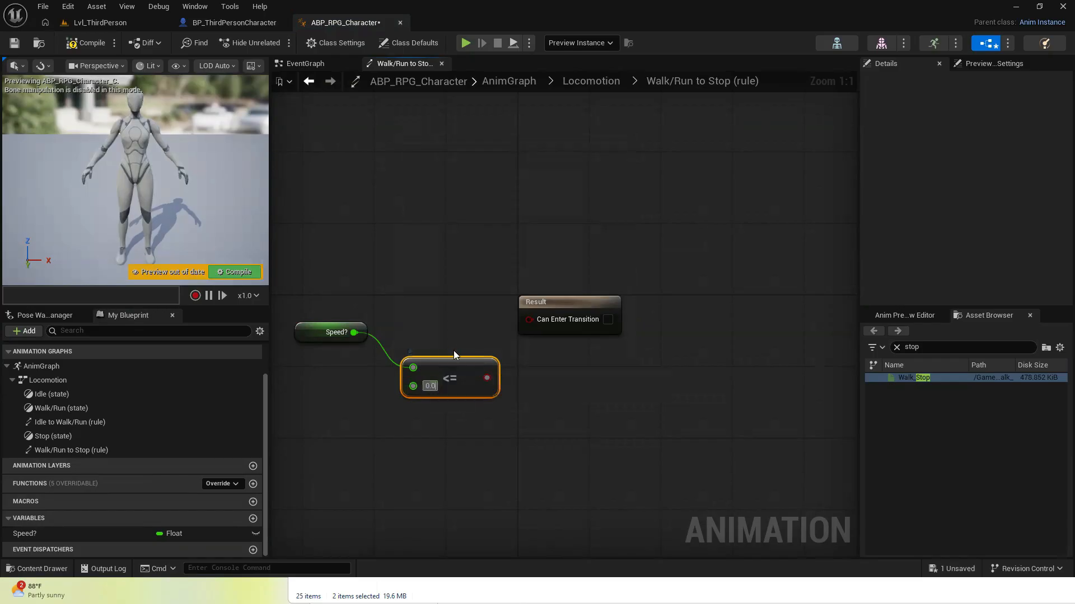
pyautogui.moveTo(292, 277); pyautogui.dragTo(575, 360)
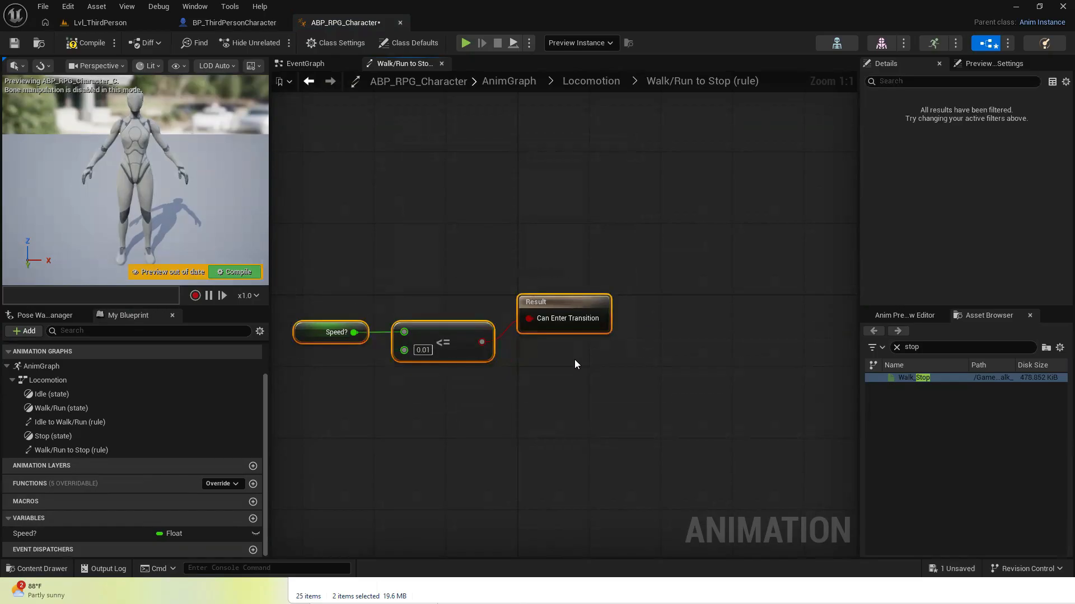
pyautogui.press('q')
# Set the Less Equal comparison value to 0.05, and compile and save the blueprint
pyautogui.click(424, 351)
pyautogui.moveTo(426, 350); pyautogui.dragTo(434, 351)
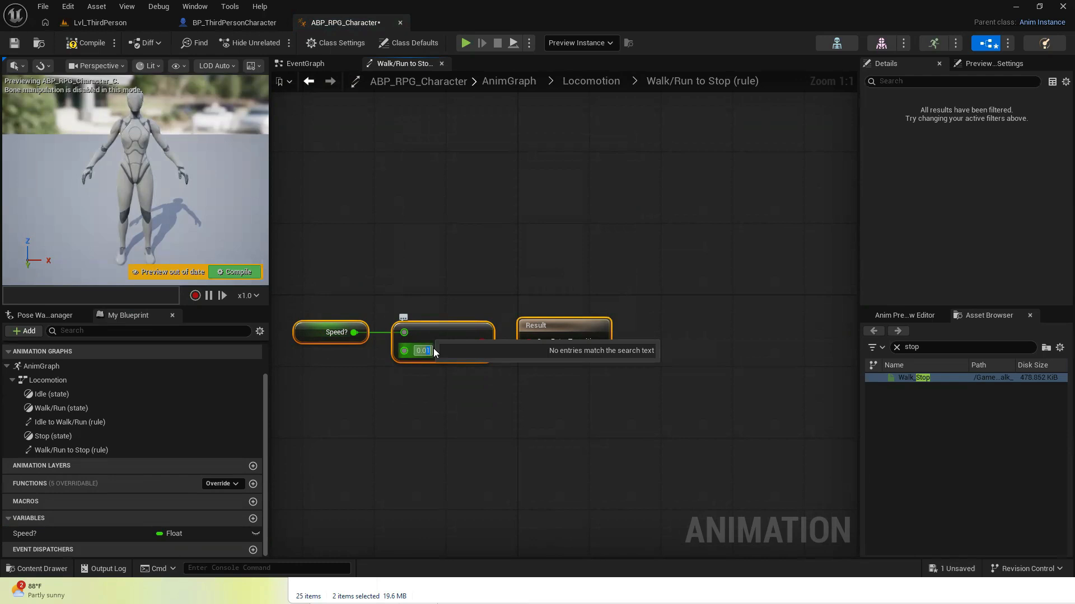
pyautogui.write('3')
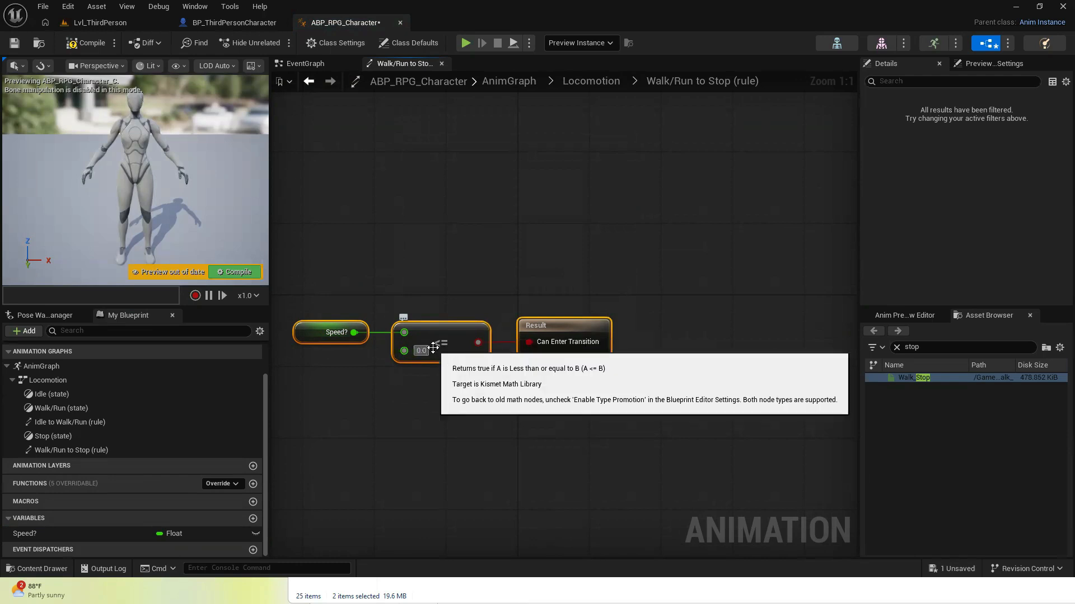
pyautogui.press('BackSpace')
pyautogui.write('5')
pyautogui.press('Return')
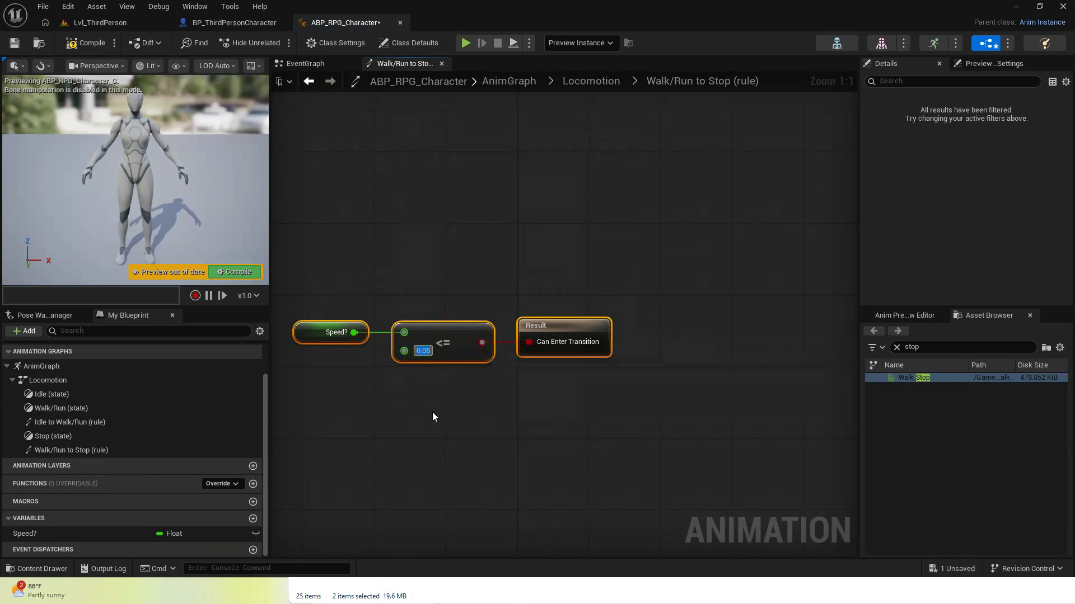
pyautogui.click(432, 412)
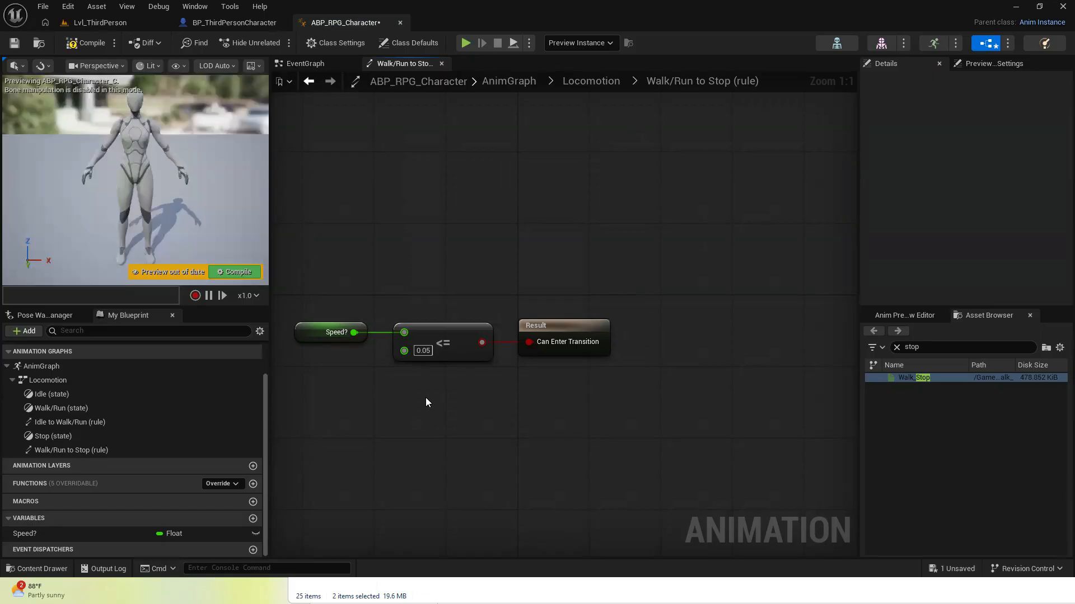
pyautogui.click(90, 43)
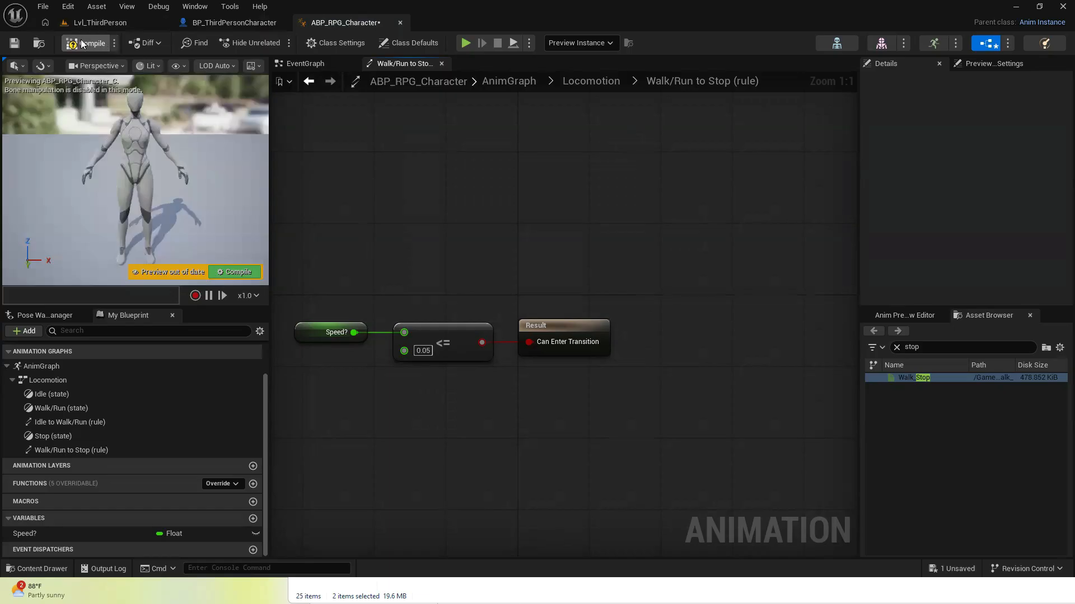
pyautogui.click(15, 43)
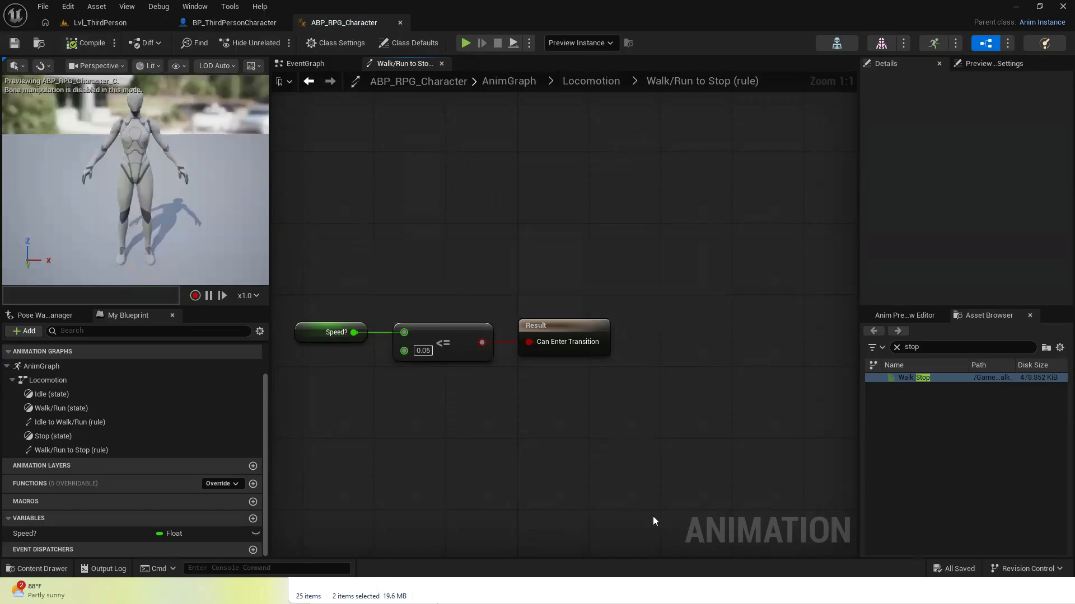
# Return to the Locomotion state machine and create a transition from Stop to Idle
pyautogui.click(308, 81)
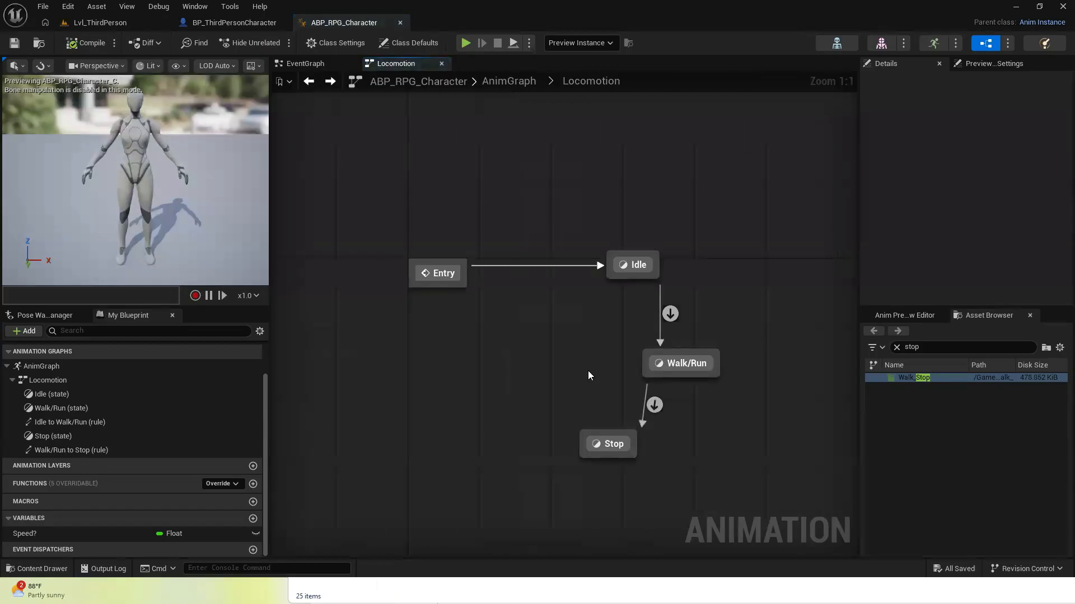
pyautogui.moveTo(594, 432); pyautogui.dragTo(623, 270)
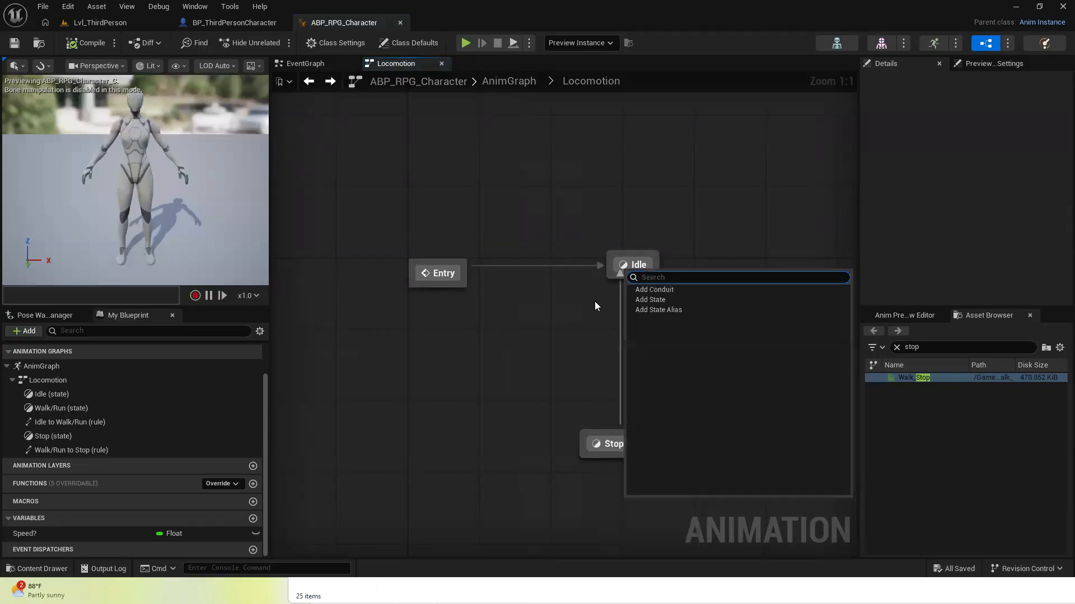
pyautogui.click(579, 424)
pyautogui.moveTo(592, 432); pyautogui.dragTo(625, 274)
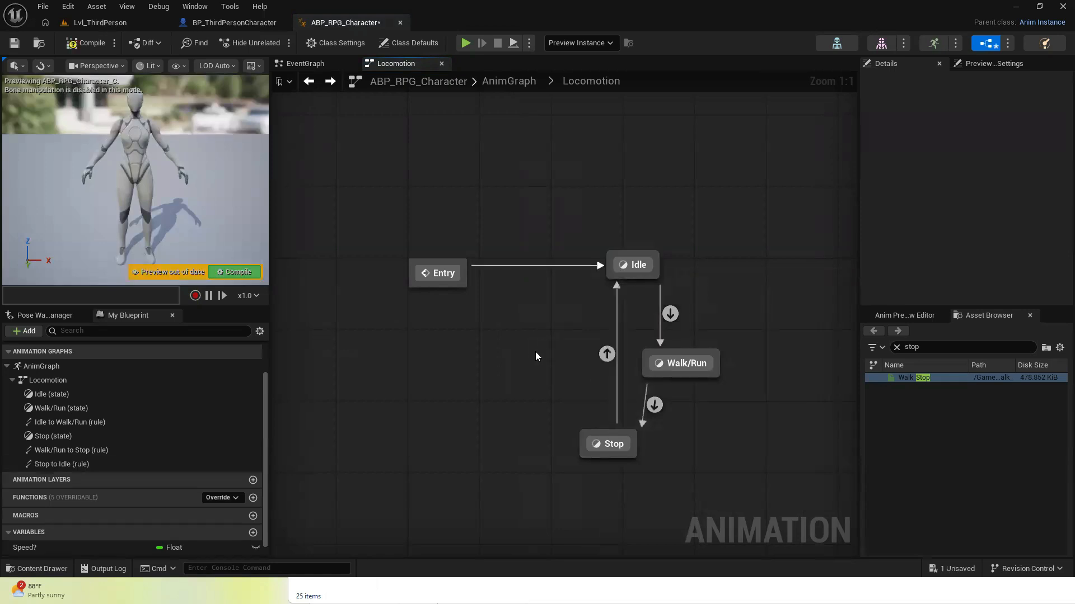
# Arrange the states in a triangle, with Walk/Run level with Idle on its right and Stop below and between them
pyautogui.moveTo(535, 356); pyautogui.dragTo(278, 350, button='right')
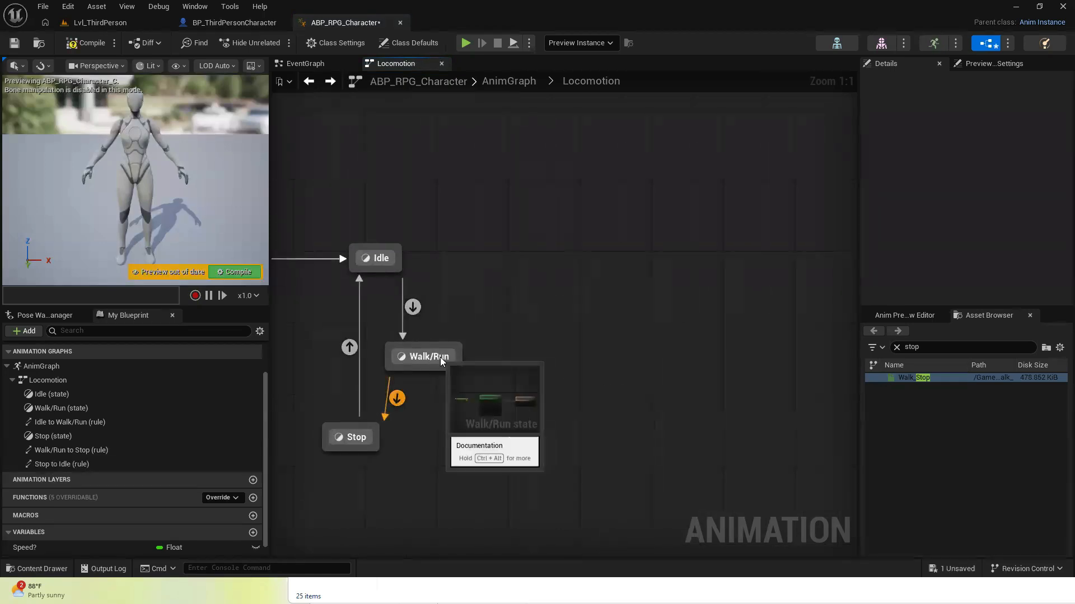
pyautogui.moveTo(441, 361); pyautogui.dragTo(647, 316)
pyautogui.moveTo(343, 441); pyautogui.dragTo(504, 405)
pyautogui.moveTo(632, 311); pyautogui.dragTo(653, 252)
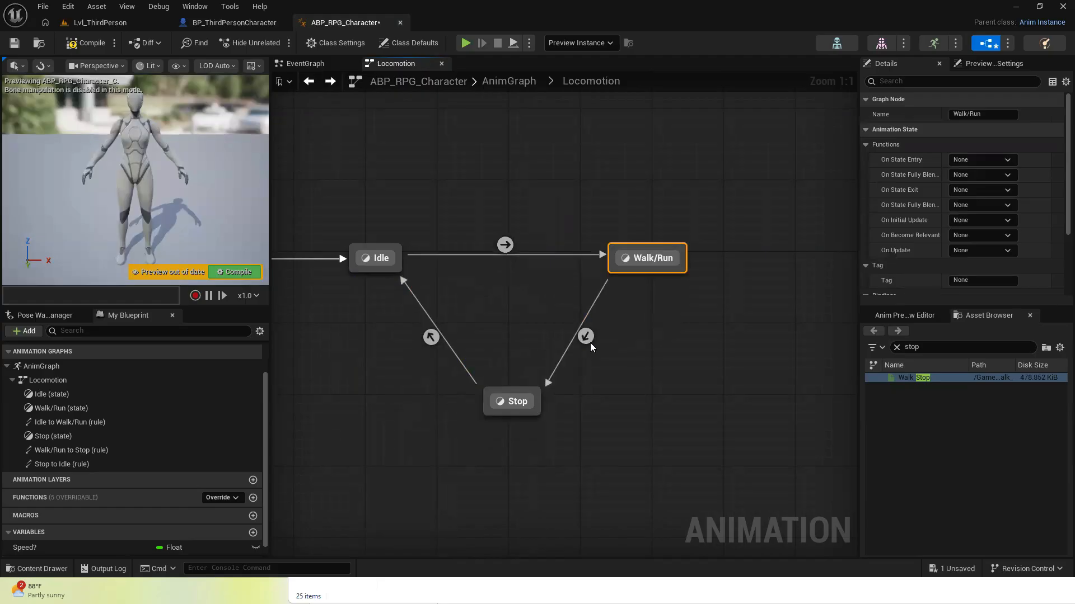
# Enable the Automatic Rule Based option for the Stop to Idle transition, and compile and save the blueprint
pyautogui.click(428, 336)
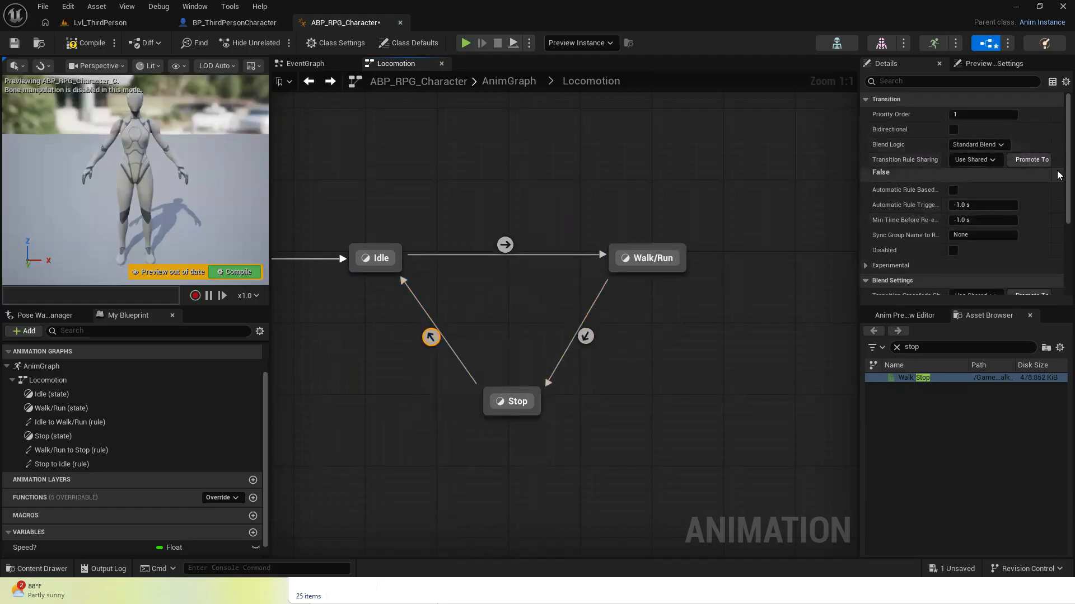
pyautogui.scroll(-5, 1058, 183)
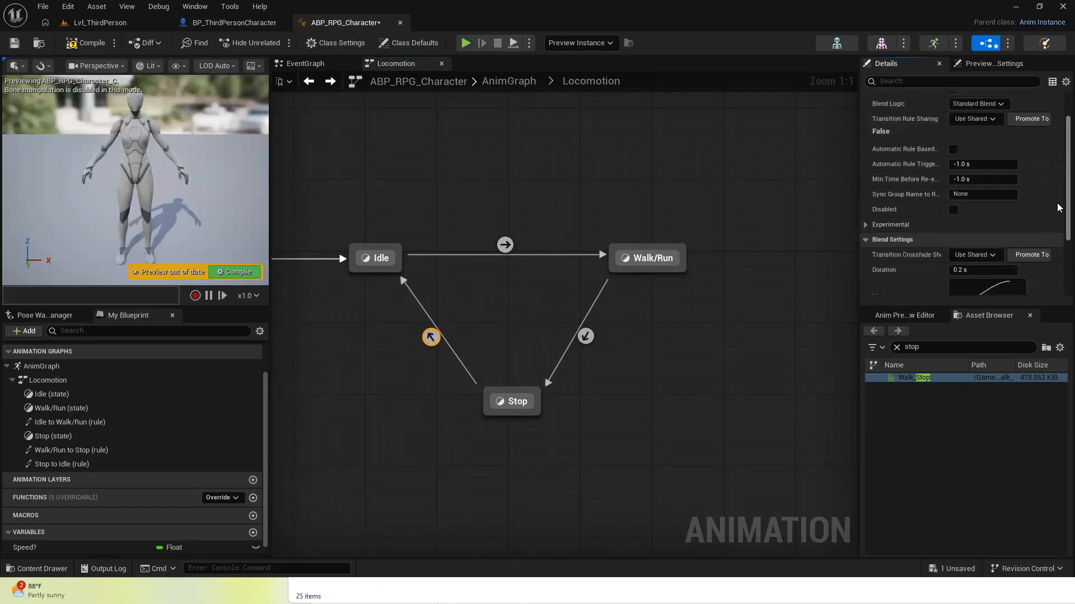
pyautogui.scroll(4, 1058, 251)
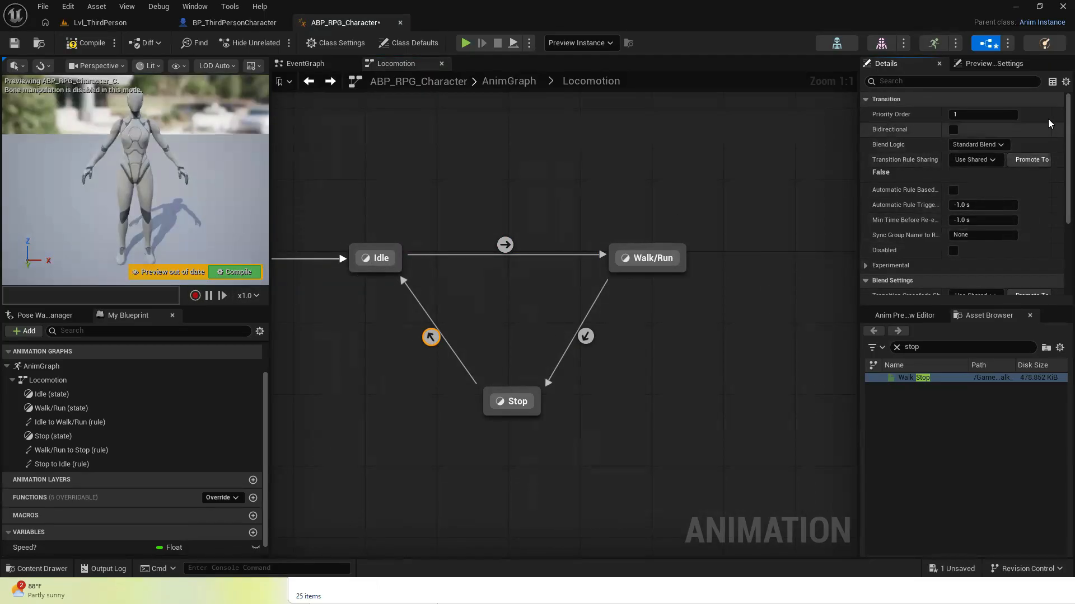
pyautogui.scroll(-2, 952, 163)
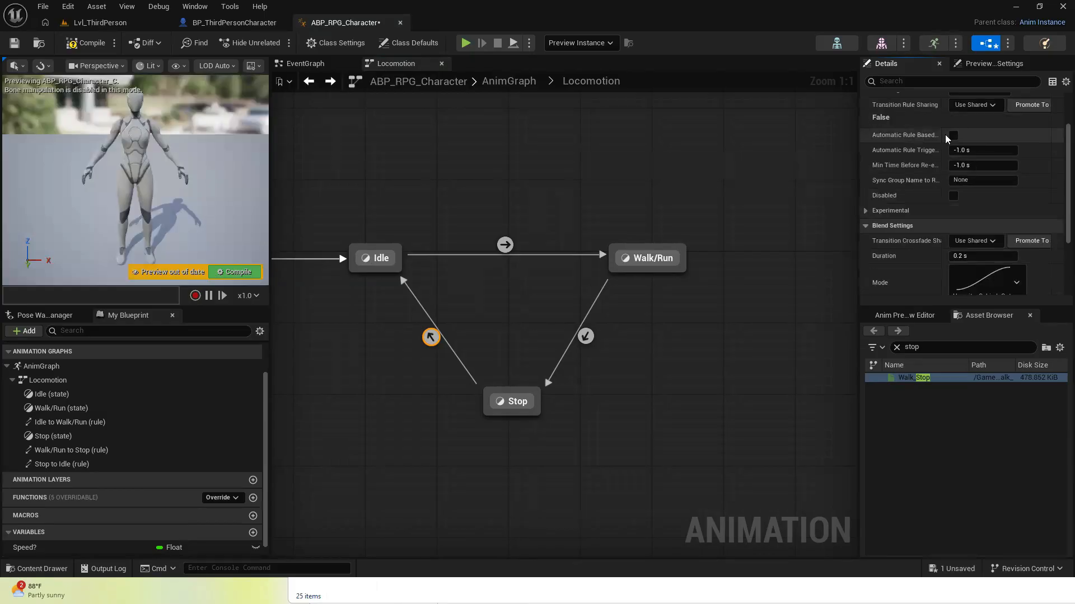
pyautogui.click(953, 136)
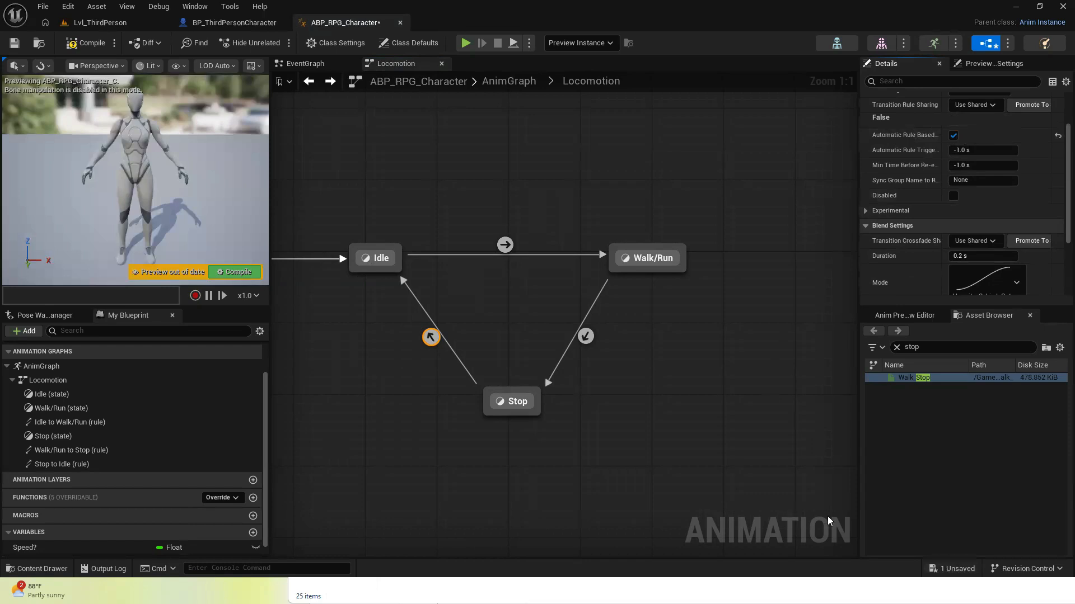
pyautogui.click(83, 43)
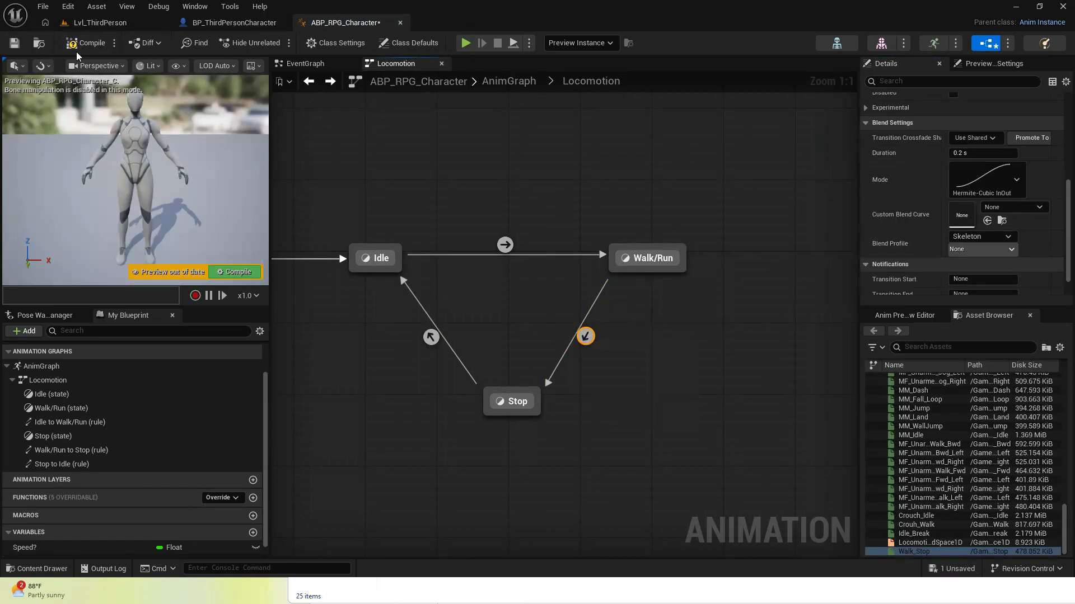
pyautogui.hotkey('ctrl', 's')
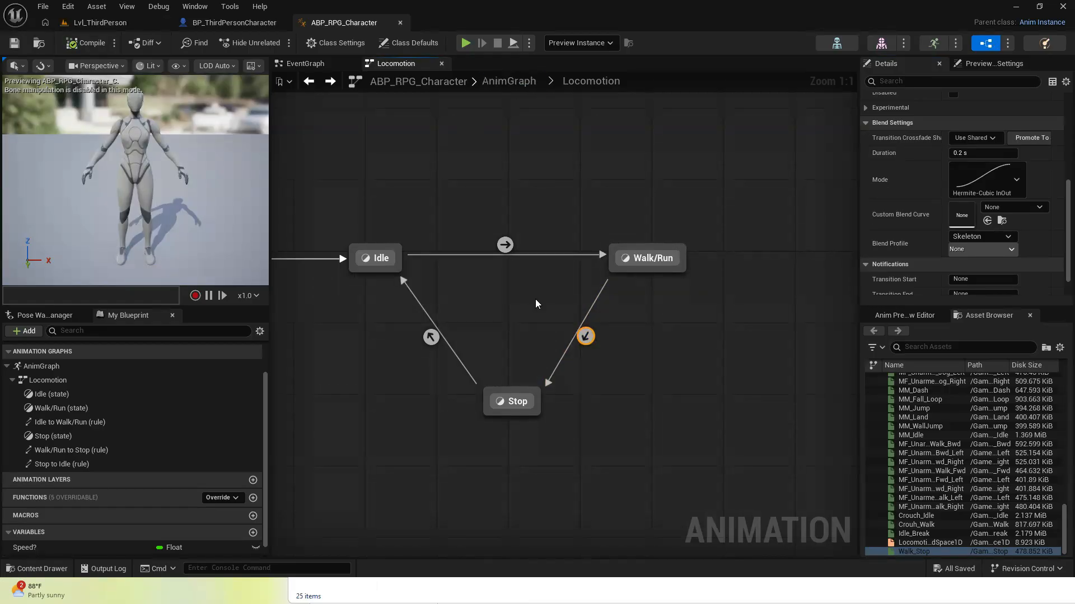
# Go up to the AnimGraph and move the Locomotion state machine node well above the Output Pose node's level
pyautogui.click(507, 82)
pyautogui.moveTo(360, 185); pyautogui.dragTo(423, 356)
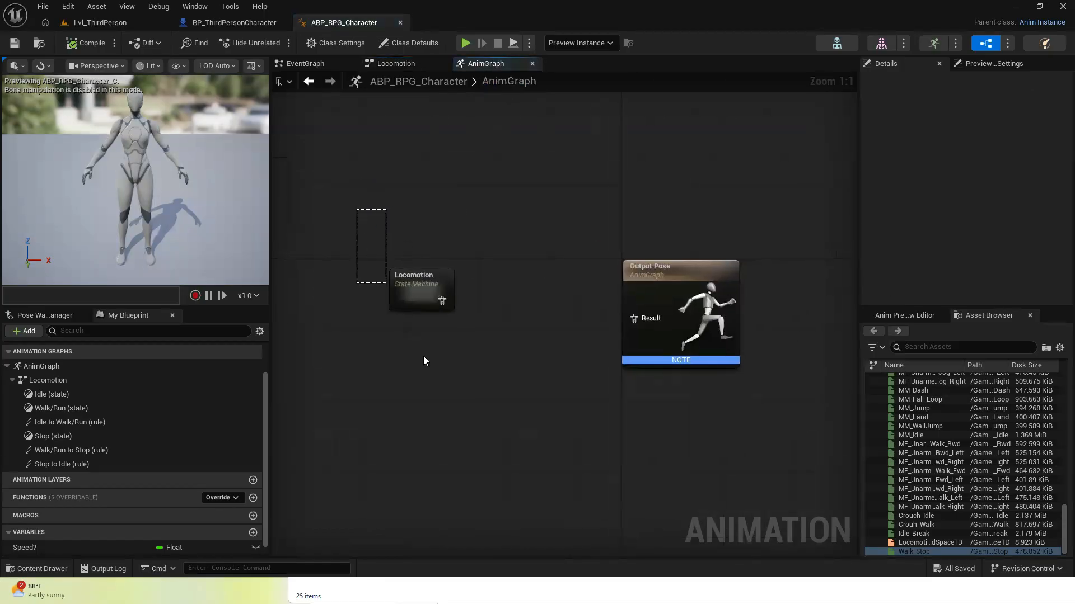
pyautogui.moveTo(424, 294); pyautogui.dragTo(425, 114)
pyautogui.moveTo(465, 171); pyautogui.dragTo(394, 268, button='right')
# Save the Locomotion state machine's output pose to a new cached pose named MainLocomotion, and save the blueprint
pyautogui.moveTo(368, 218); pyautogui.dragTo(463, 219)
pyautogui.write('save')
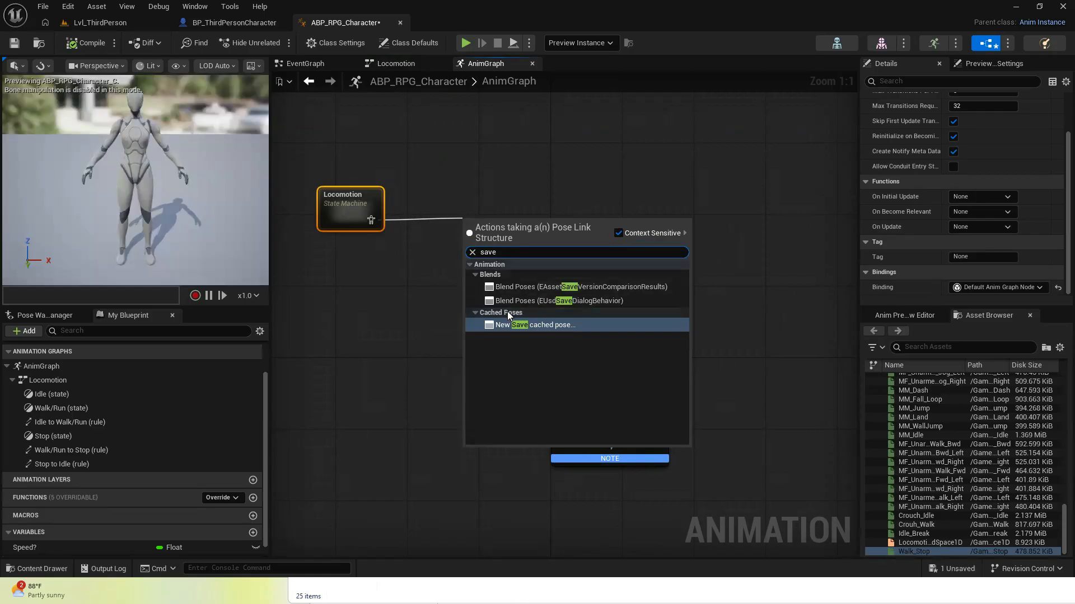
pyautogui.click(514, 325)
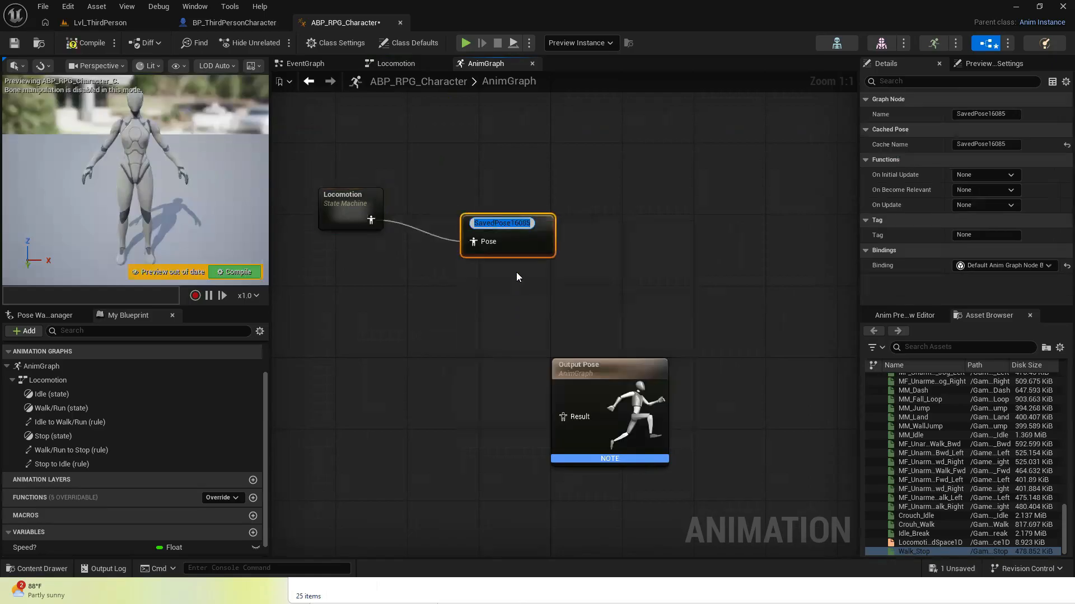
pyautogui.write('Main')
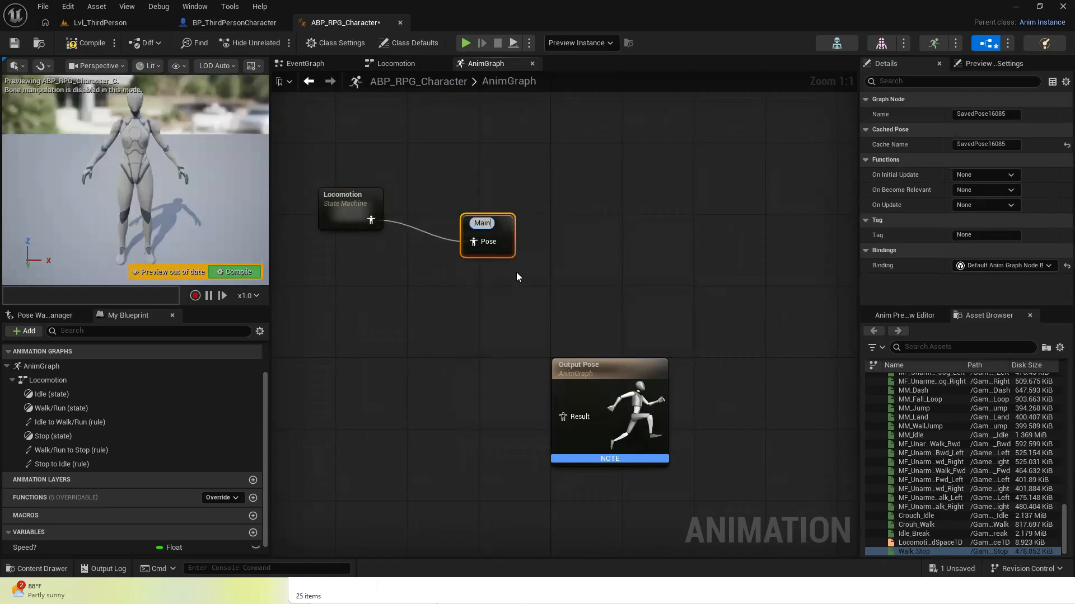
pyautogui.write('Locomotion')
pyautogui.press('Return')
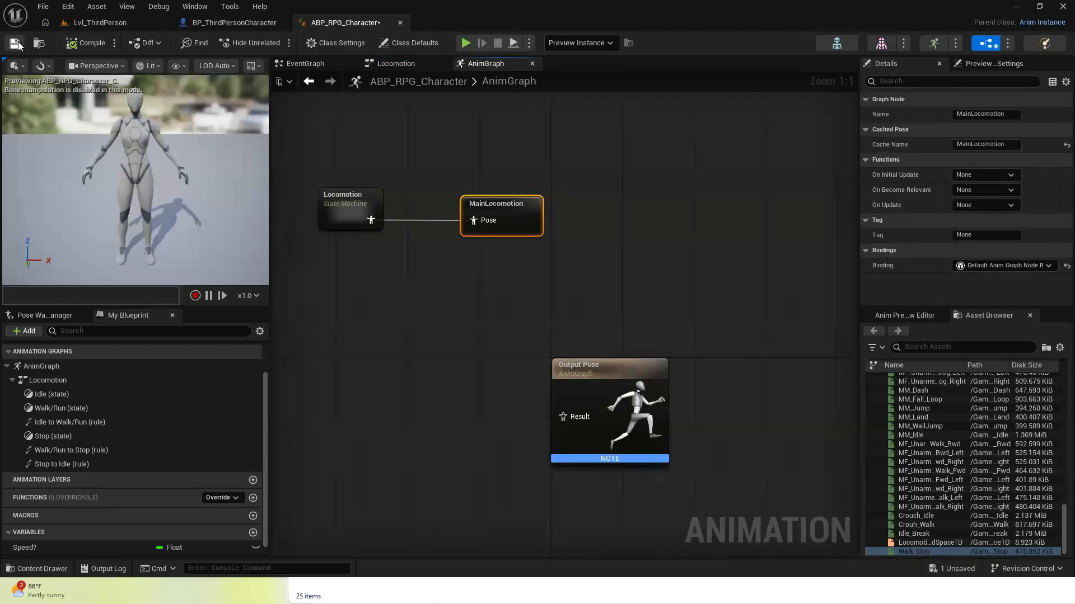
pyautogui.click(15, 44)
# Add a second state machine named Main below the Locomotion state machine in the AnimGraph
pyautogui.moveTo(422, 299); pyautogui.dragTo(495, 257, button='right')
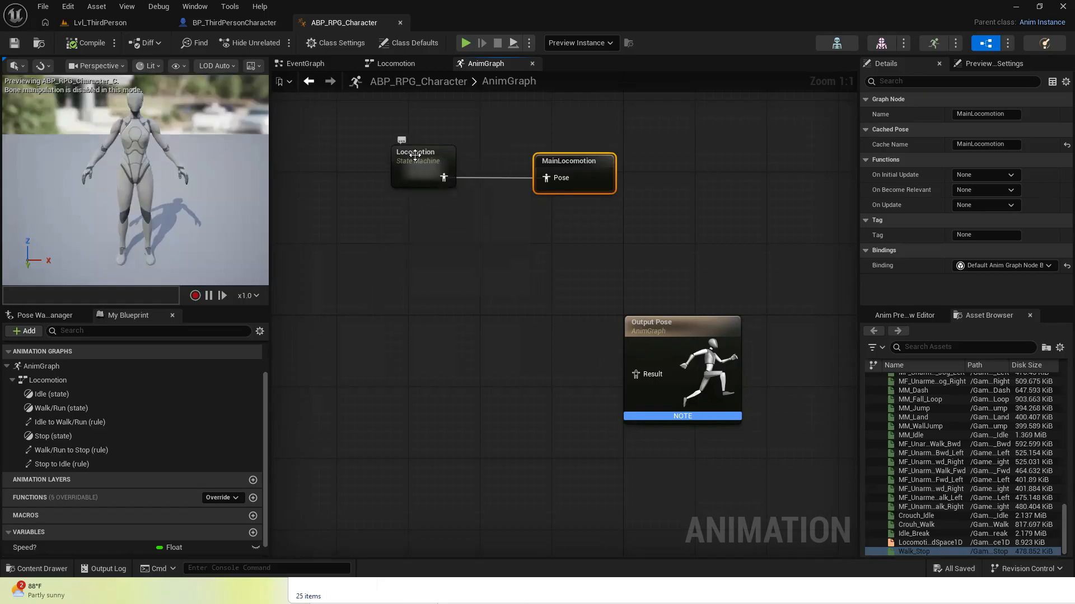
pyautogui.moveTo(415, 155)
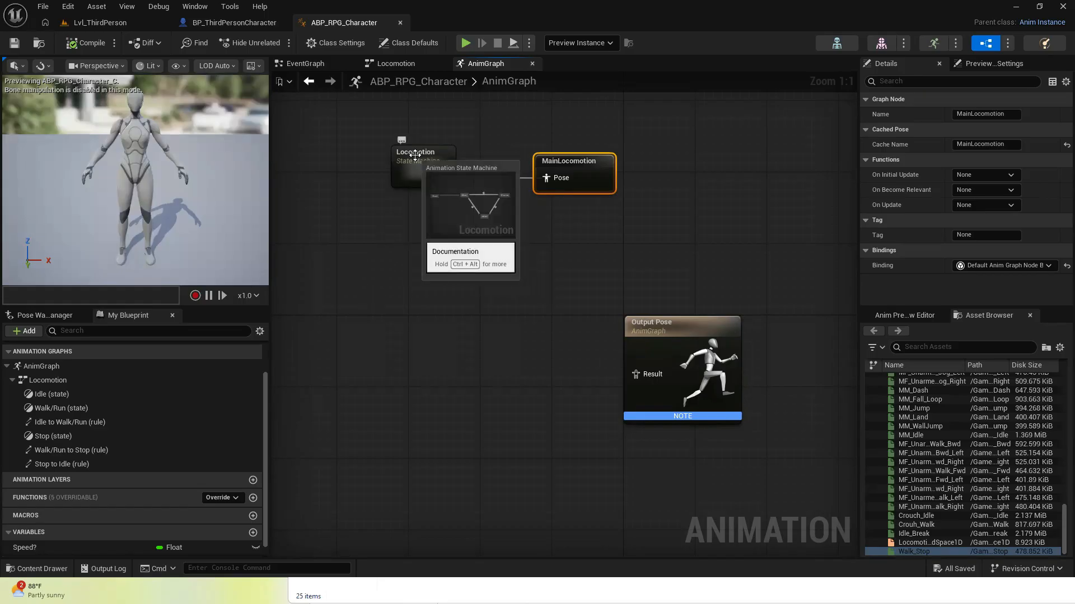
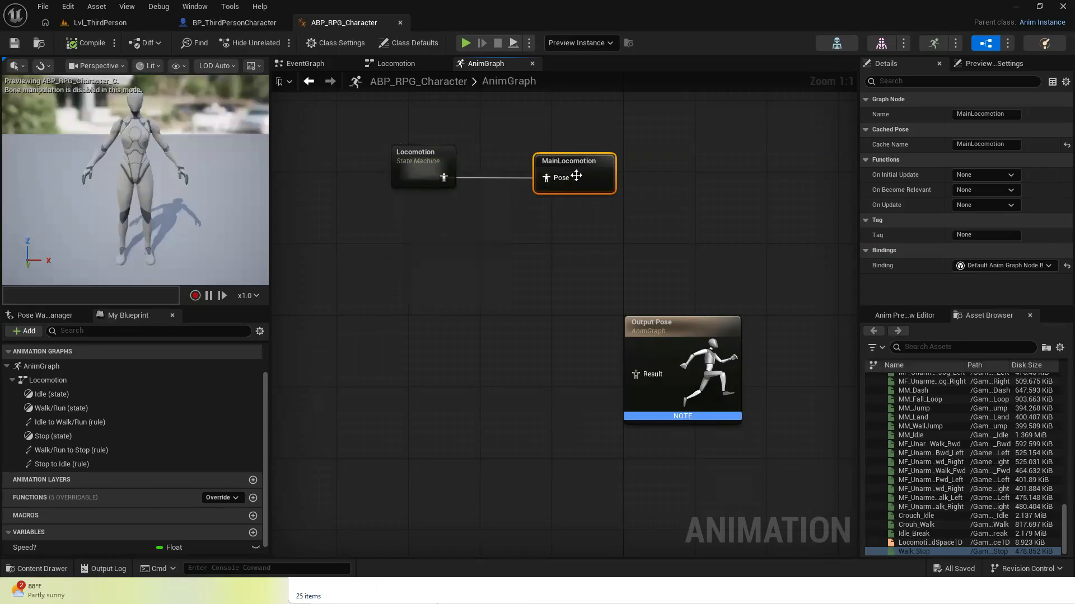
pyautogui.rightClick(371, 249)
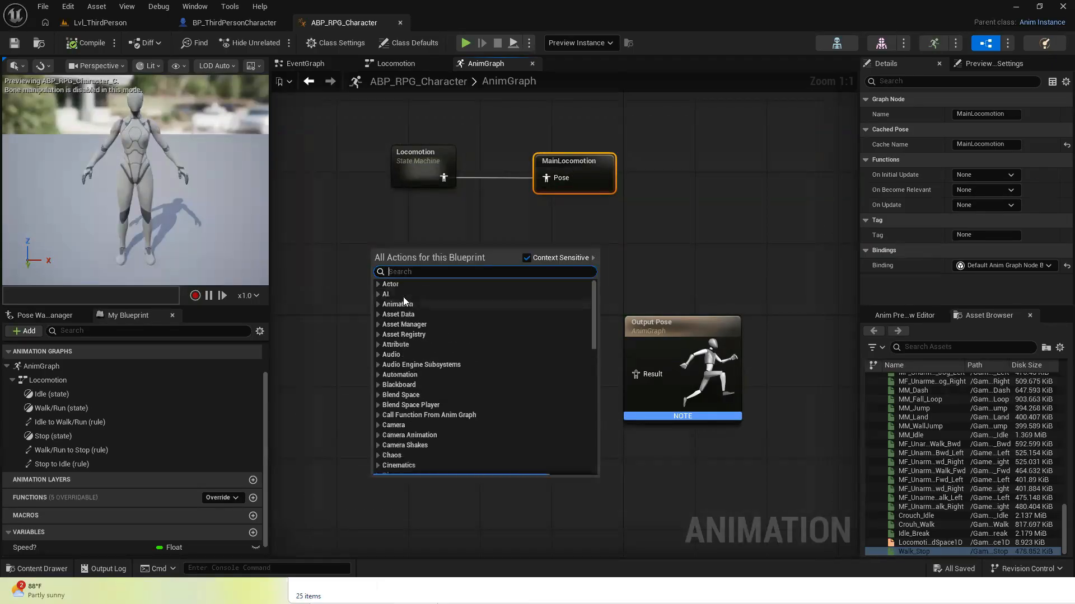
pyautogui.write('state mach')
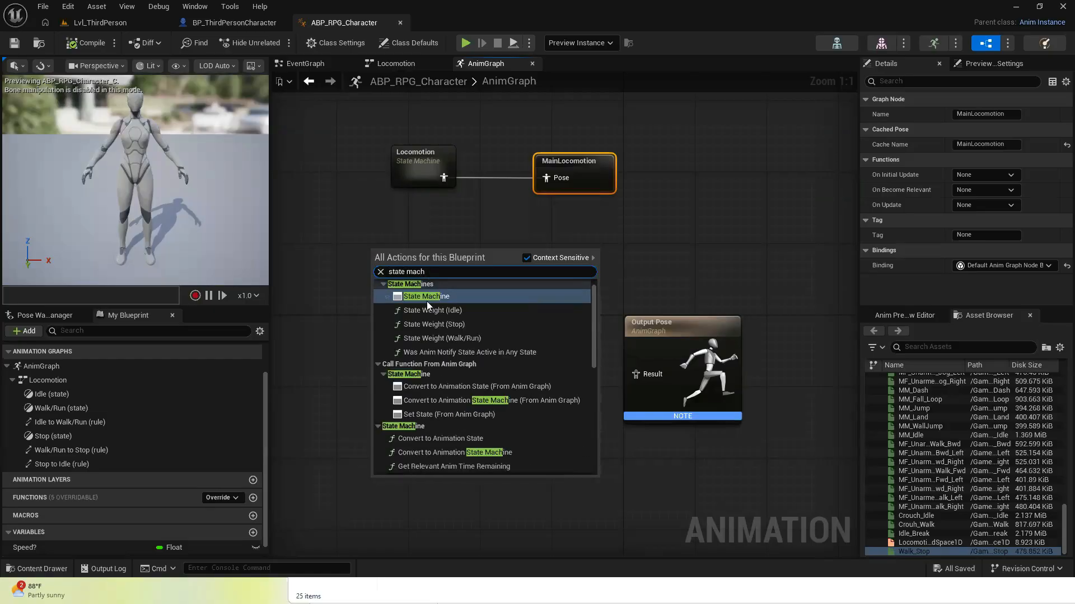
pyautogui.click(427, 299)
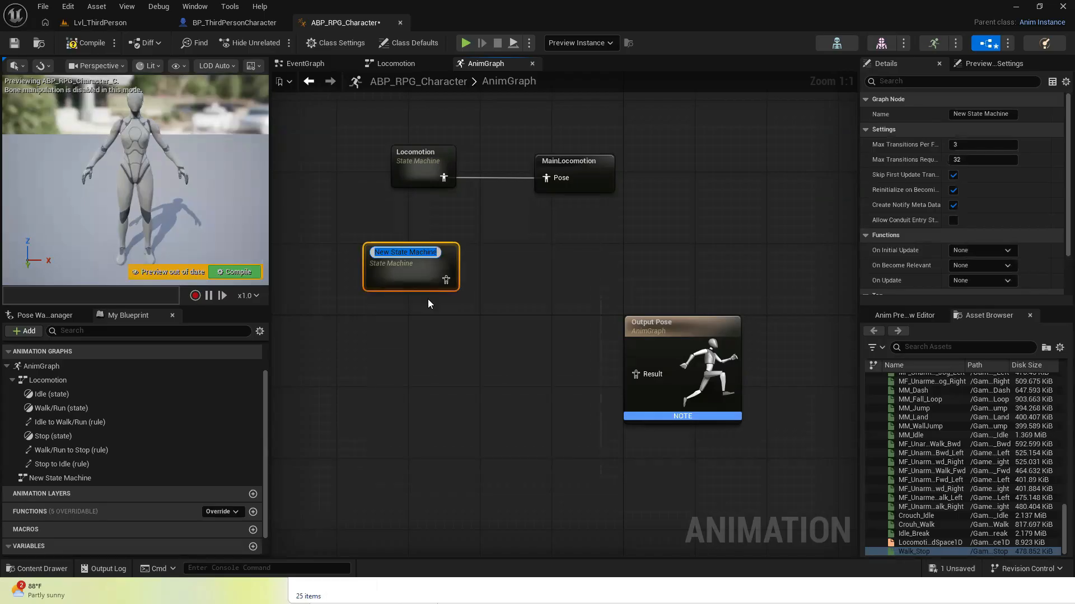
pyautogui.press('BackSpace')
pyautogui.write('Main')
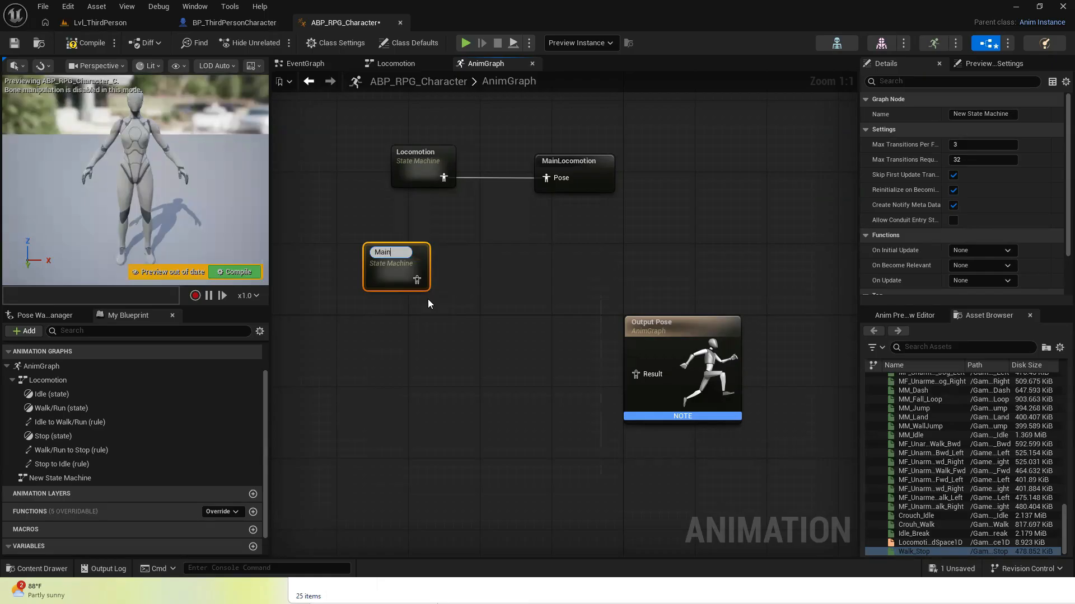
pyautogui.press('Return')
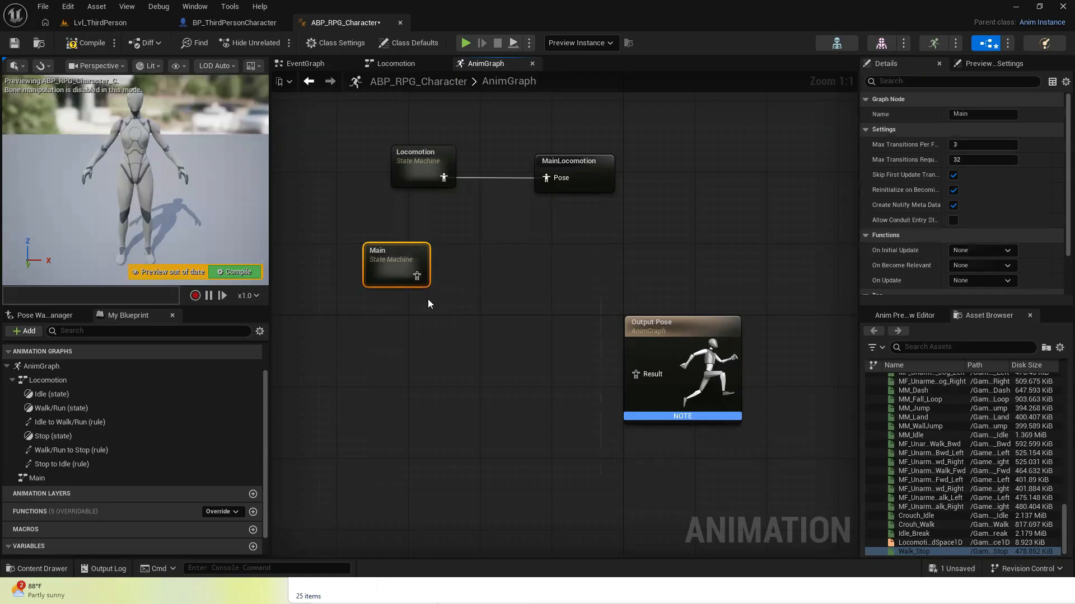
# Rename the cached pose fed by the Locomotion state machine to Locomotion, and compile and save the blueprint
pyautogui.click(565, 165)
pyautogui.rightClick(565, 163)
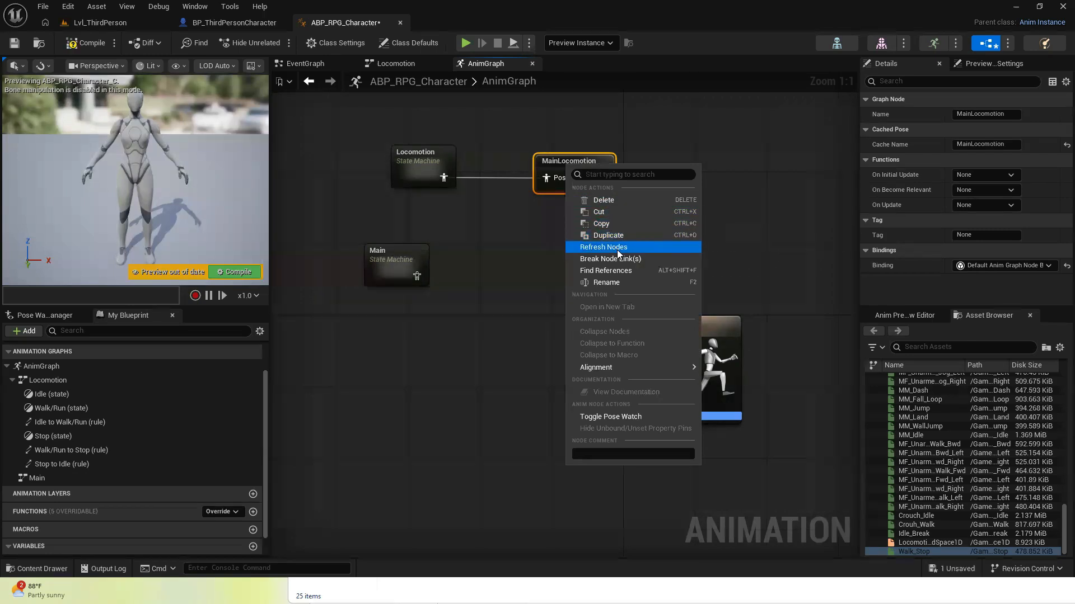
pyautogui.click(610, 282)
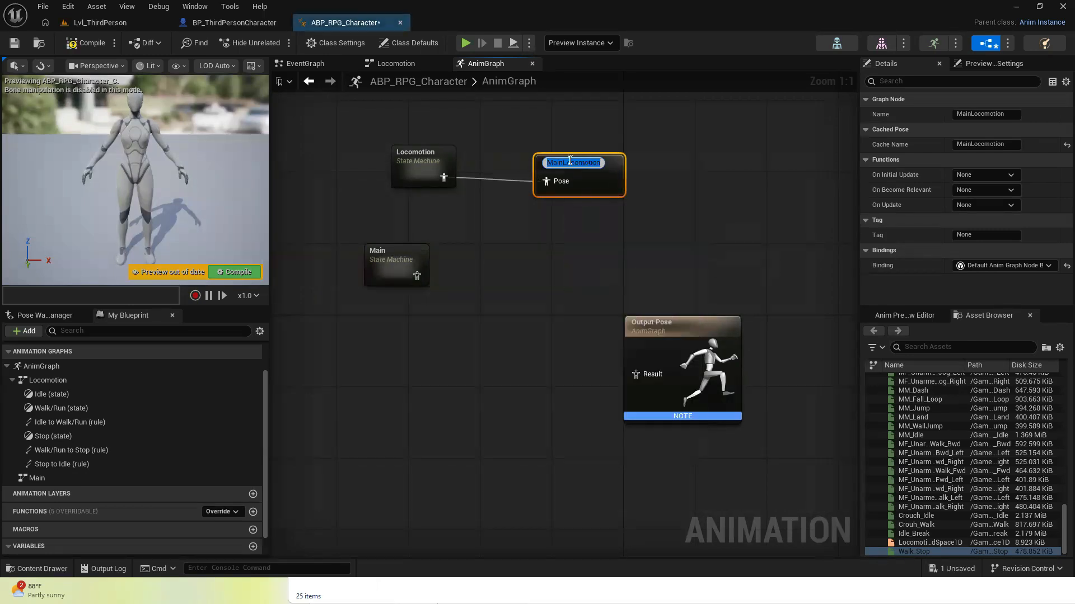
pyautogui.moveTo(553, 163); pyautogui.dragTo(502, 161)
pyautogui.press('Delete')
pyautogui.press('Delete')
pyautogui.press('Delete')
pyautogui.press('Delete')
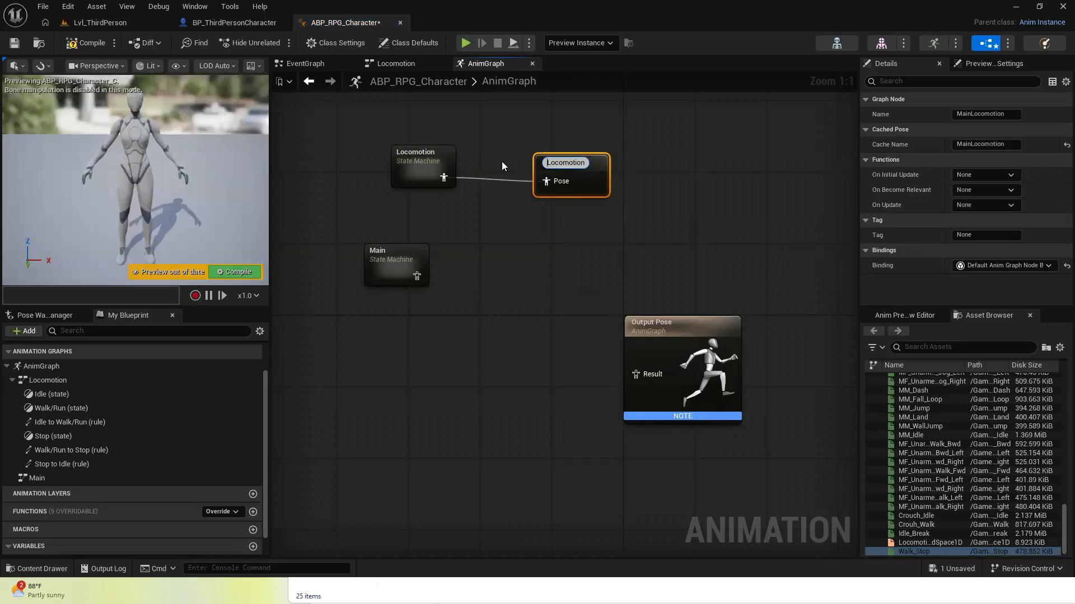
pyautogui.press('Return')
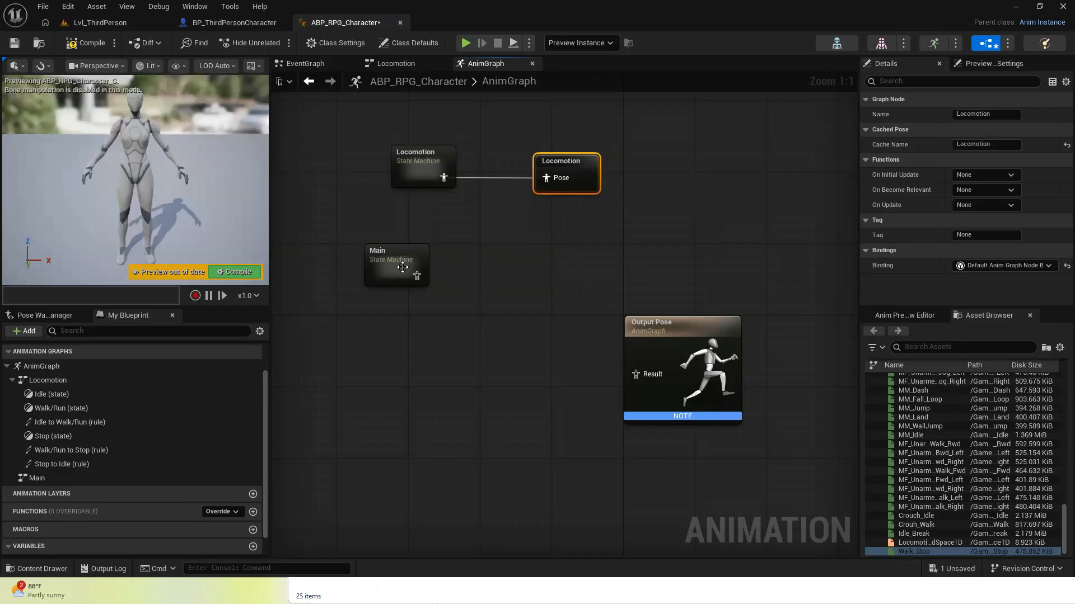
pyautogui.click(69, 43)
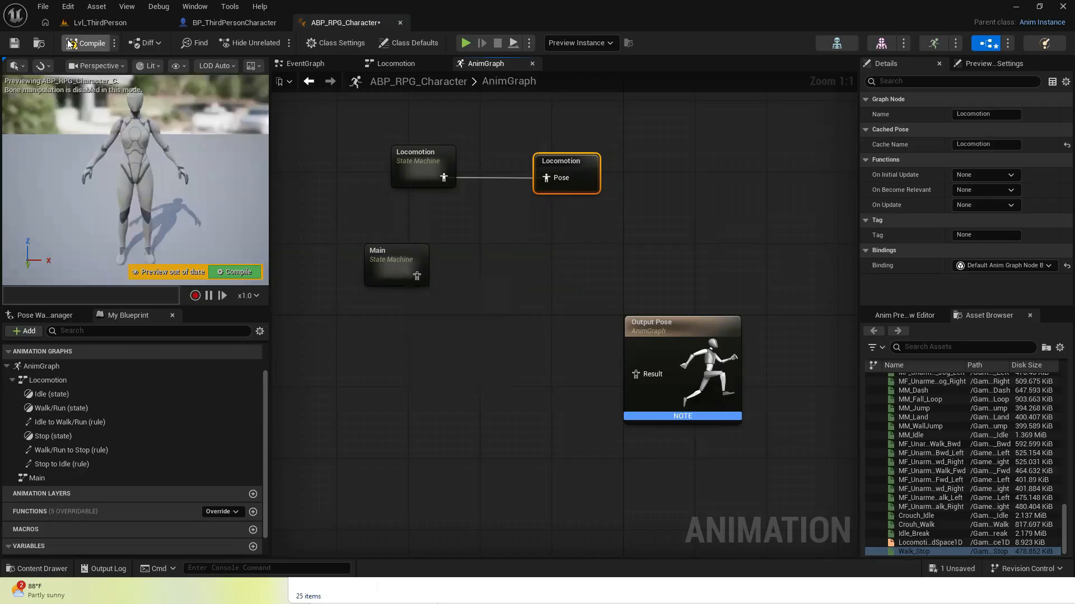
pyautogui.click(14, 44)
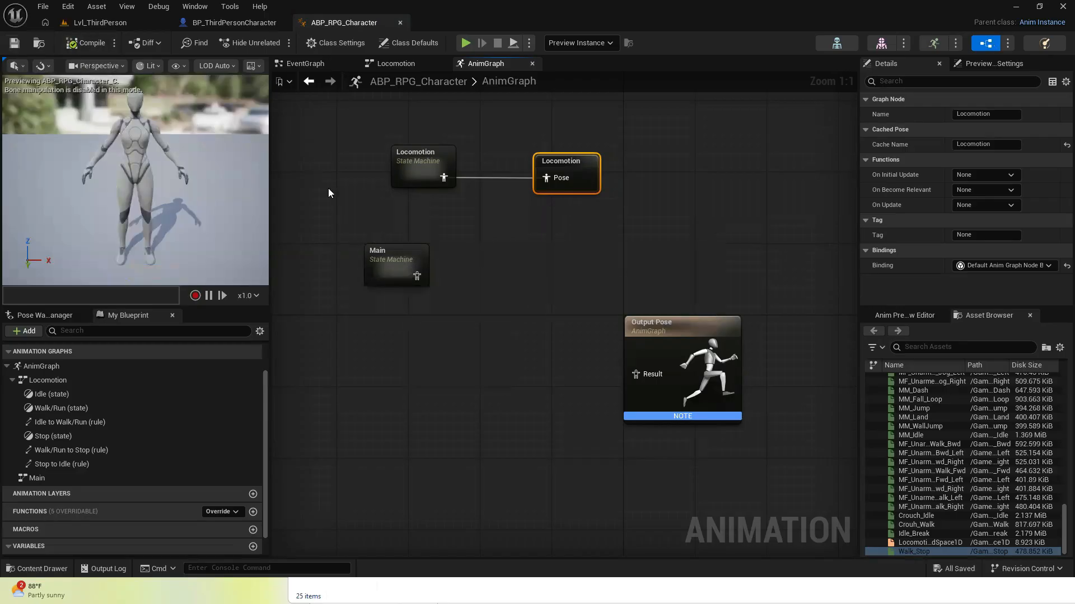
# Look inside the Main state machine, return to the AnimGraph and move the Main node down level with Output Pose
pyautogui.doubleClick(388, 272)
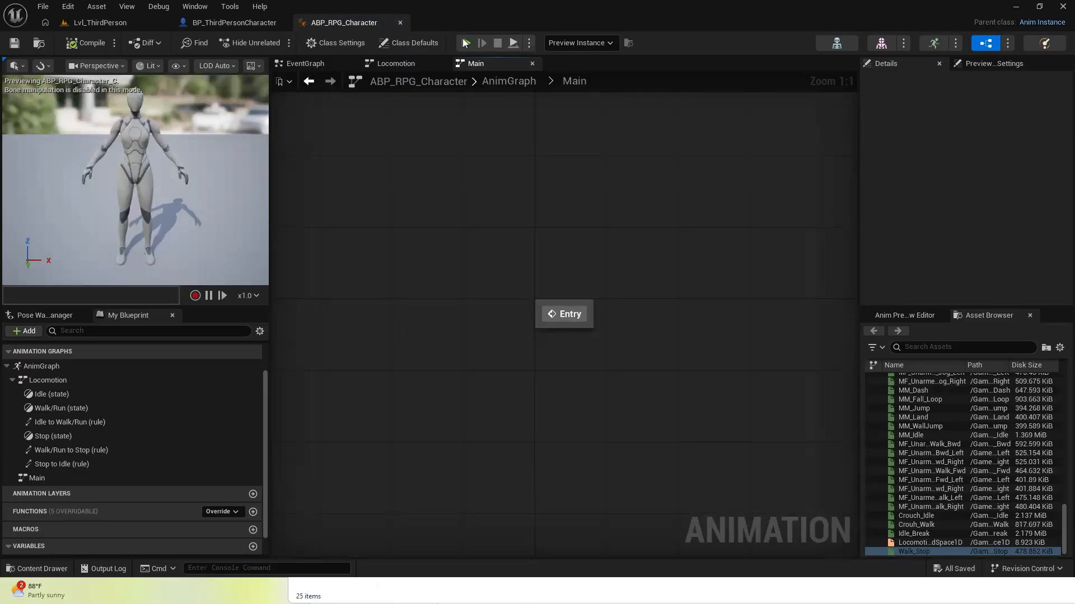
pyautogui.click(504, 84)
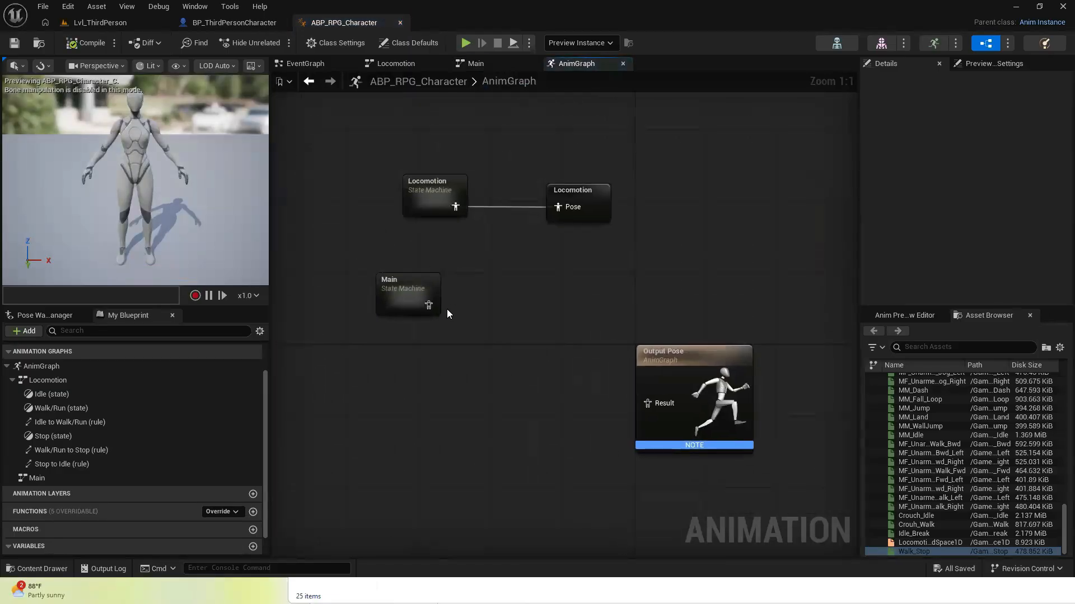
pyautogui.click(389, 282)
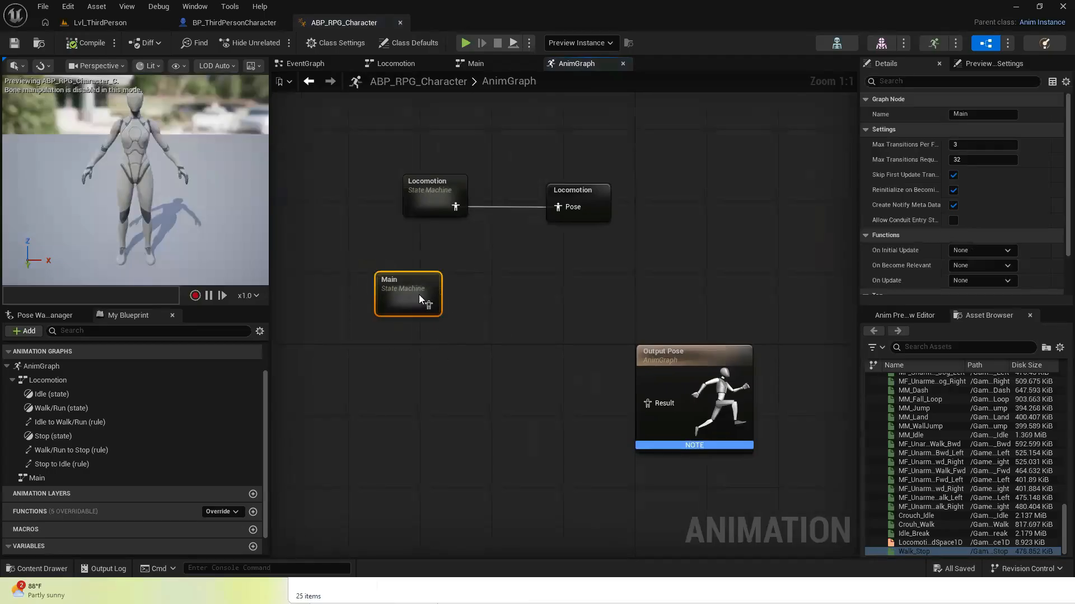
pyautogui.moveTo(412, 285); pyautogui.dragTo(385, 393)
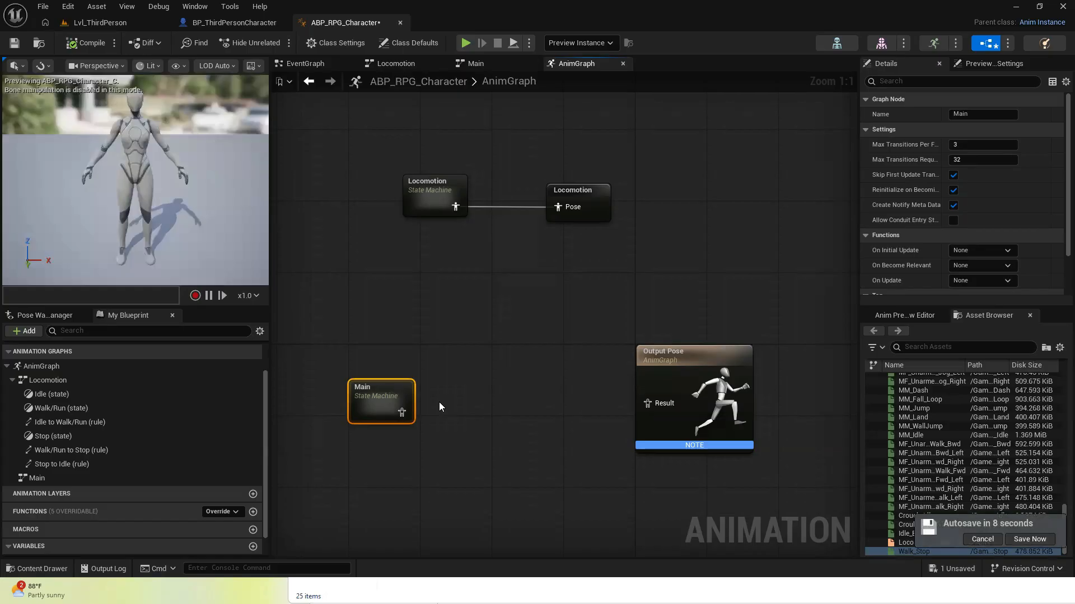
# Add a montage Slot 'DefaultSlot' node between the Main state machine and the Output Pose
pyautogui.rightClick(479, 393)
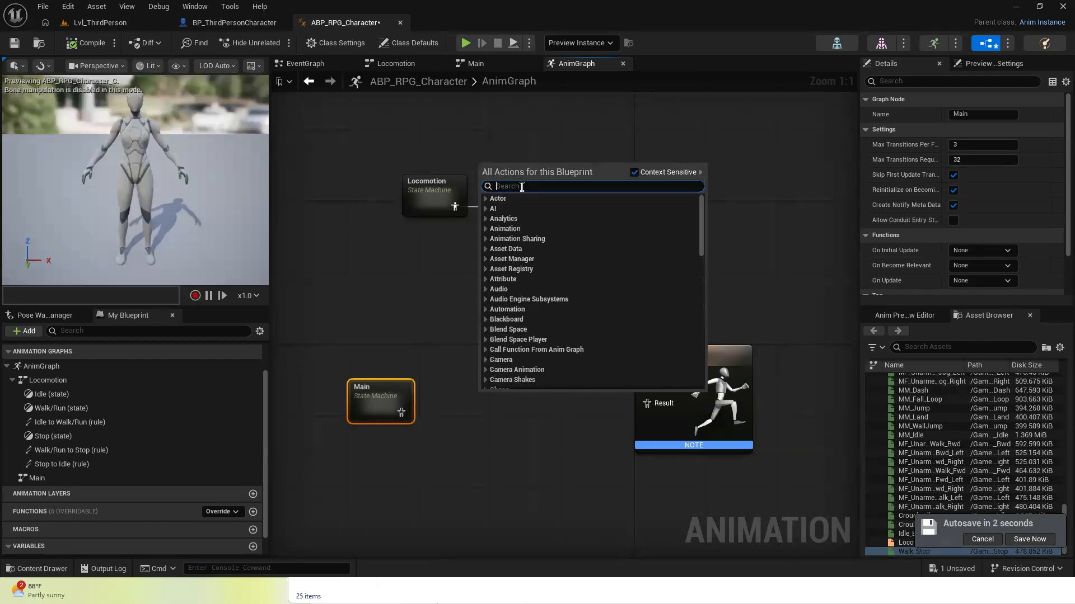
pyautogui.write('f')
pyautogui.press('BackSpace')
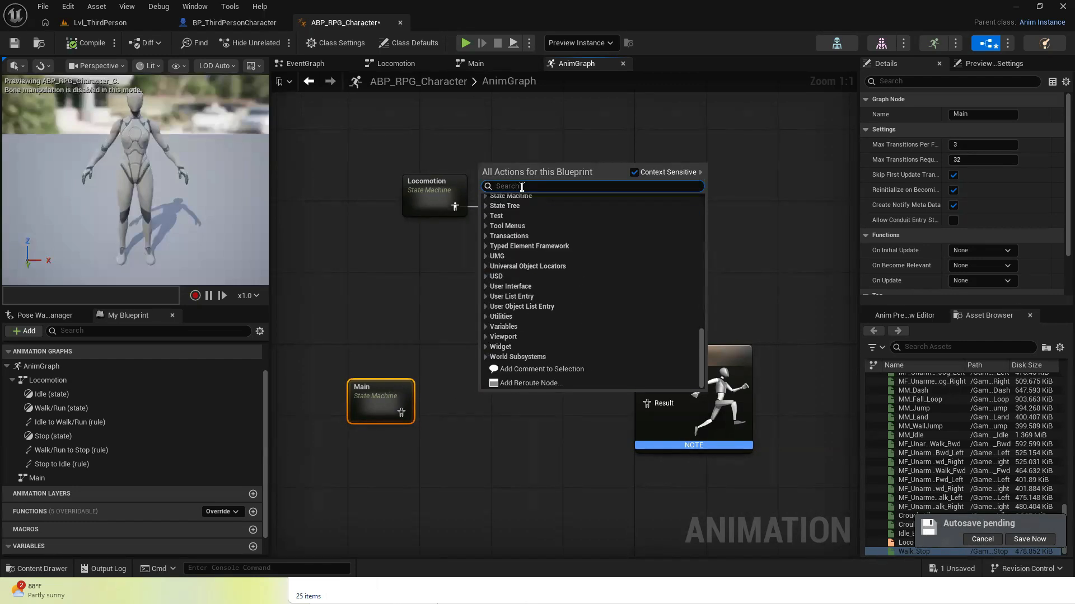
pyautogui.write('defaults')
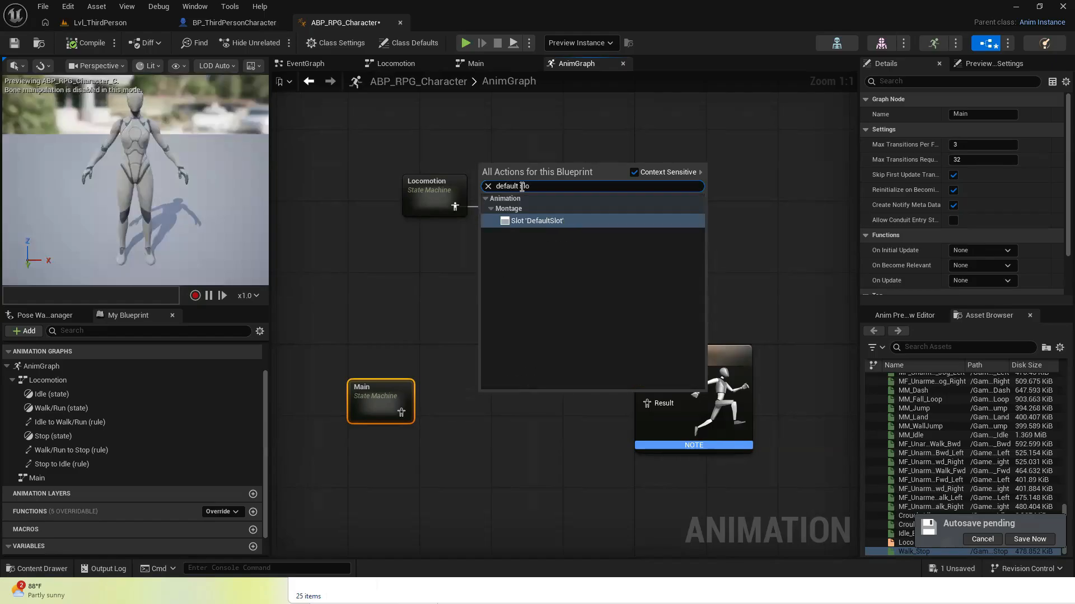
pyautogui.click(546, 223)
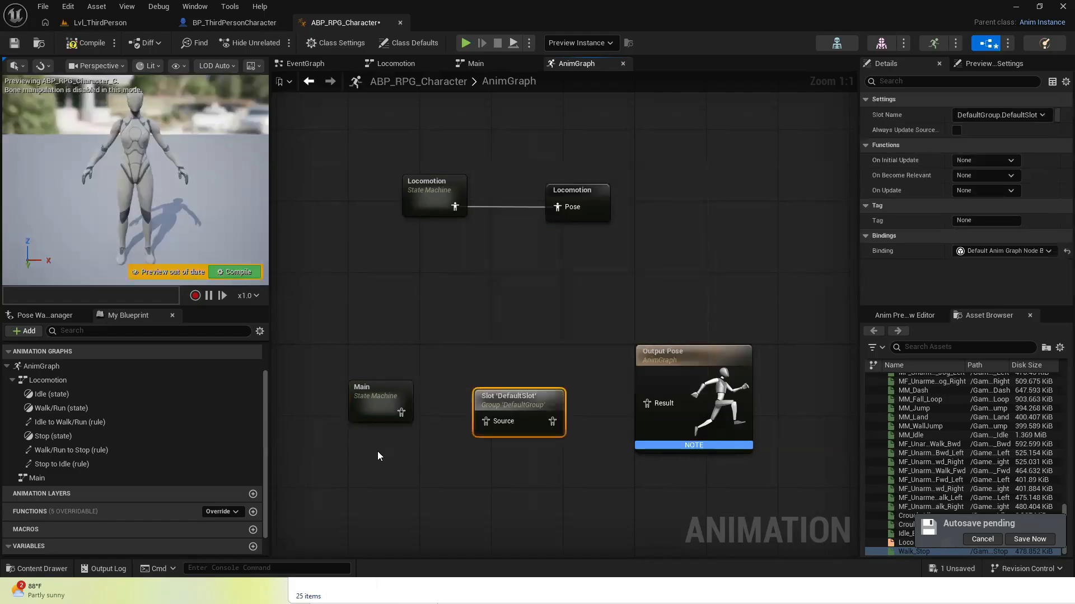
# Connect Main through the DefaultSlot node to the Output Pose's Result, and straighten the connections between the three nodes
pyautogui.moveTo(401, 413); pyautogui.dragTo(647, 403)
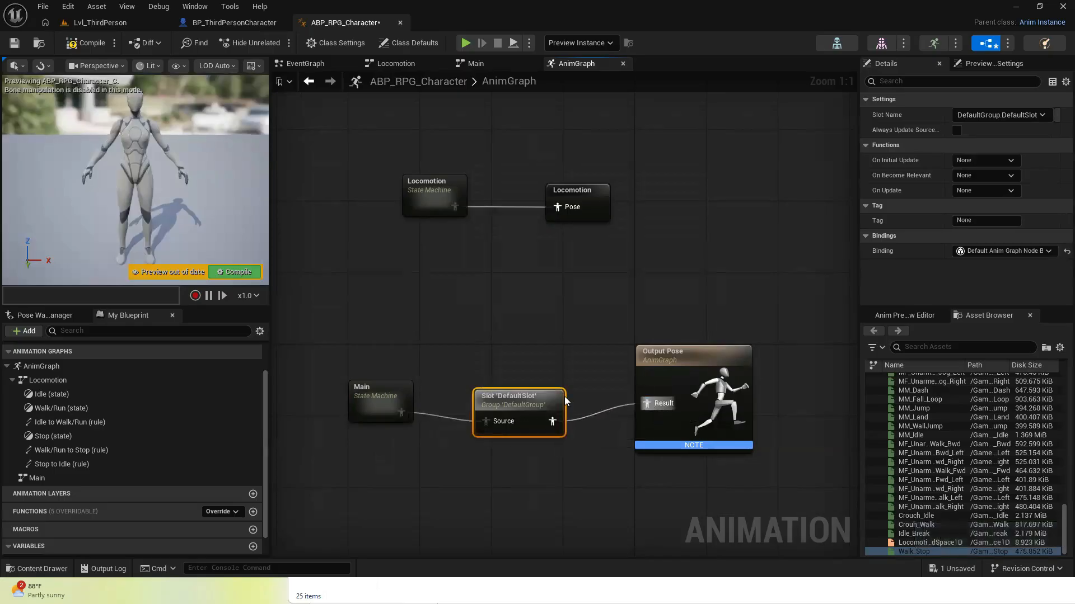
pyautogui.moveTo(345, 288); pyautogui.dragTo(704, 479)
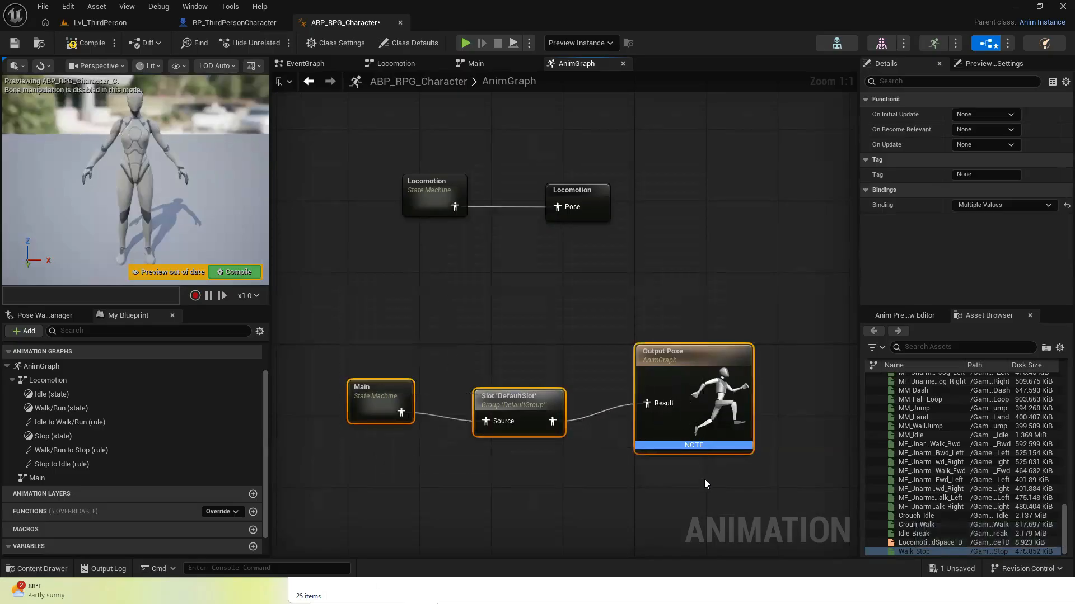
pyautogui.press('q')
pyautogui.click(431, 365)
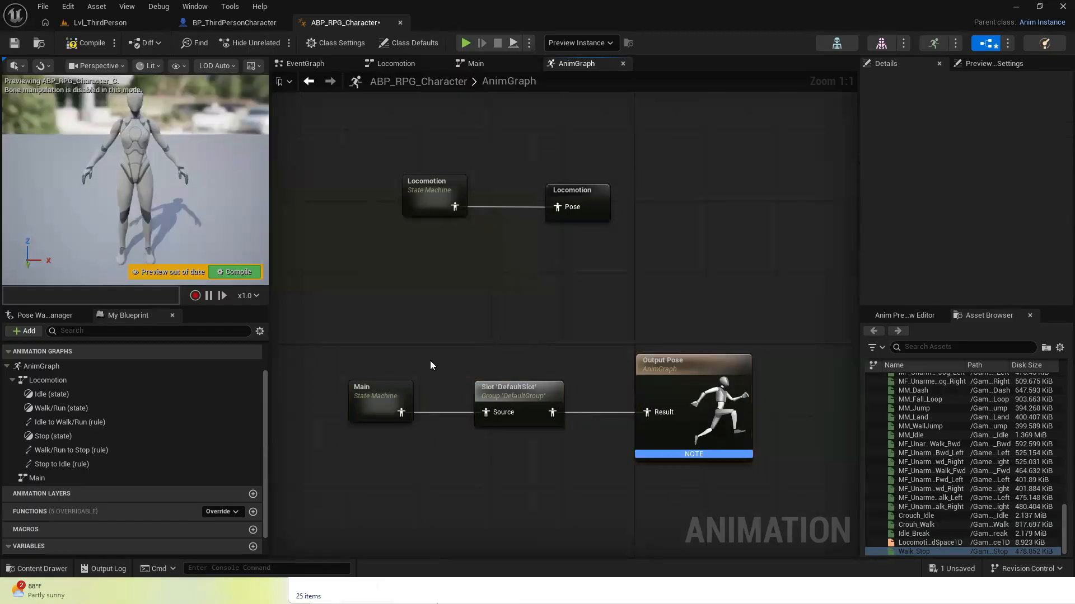
# Open the Main state machine and compile the blueprint
pyautogui.doubleClick(377, 399)
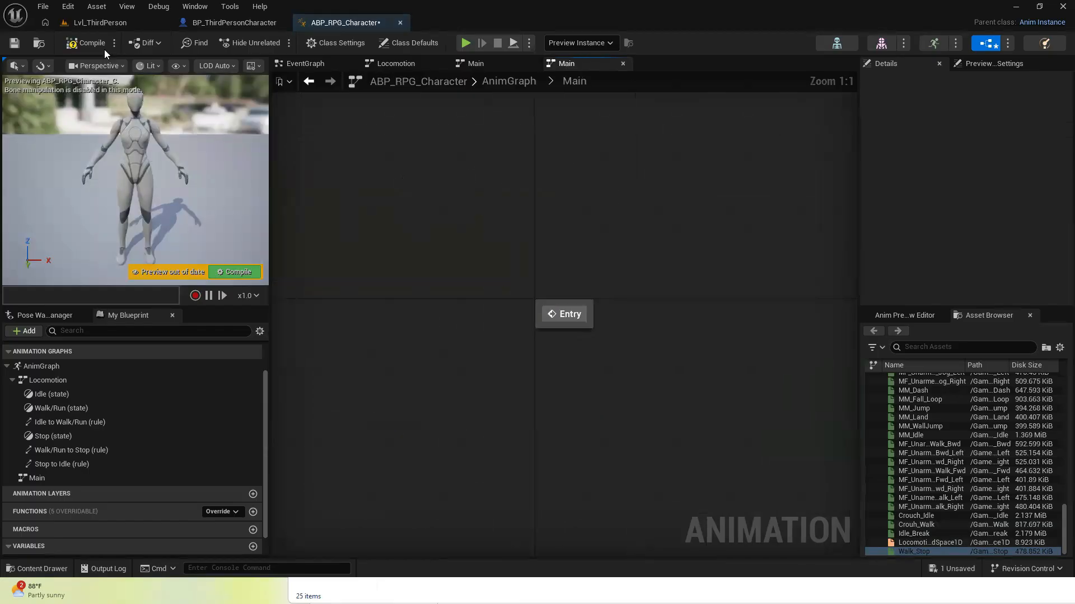
pyautogui.click(71, 44)
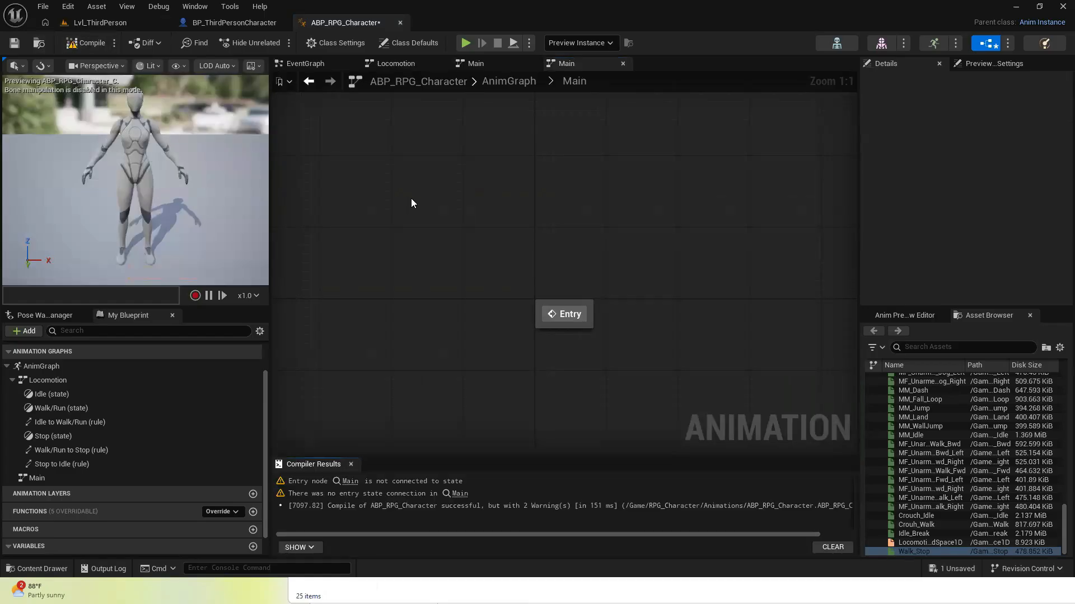
# Close the duplicate Main graph and the Locomotion graph, and return to the AnimGraph
pyautogui.click(478, 59)
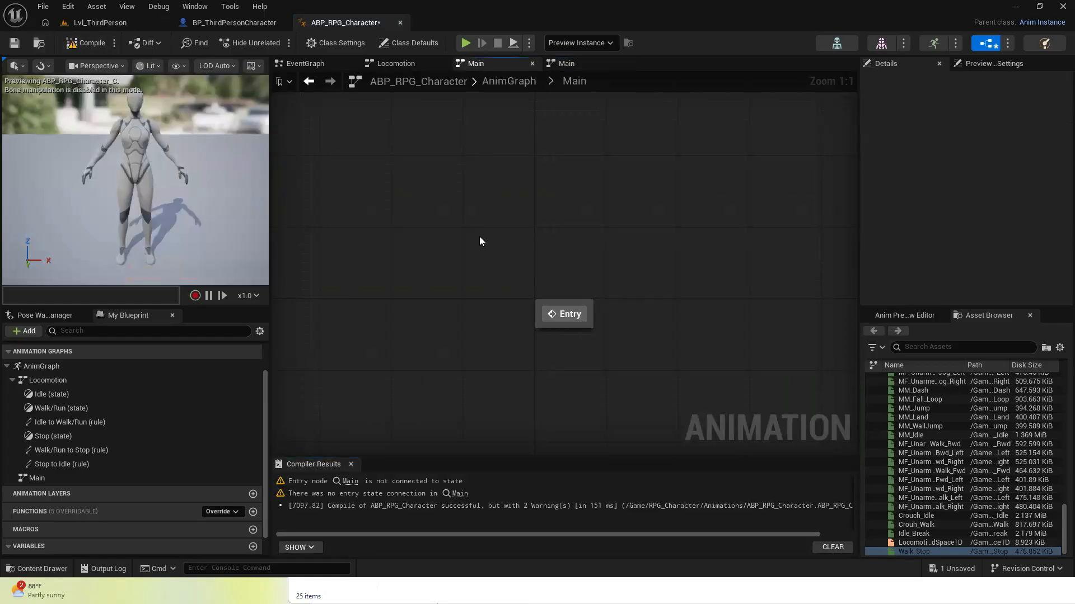
pyautogui.click(530, 62)
pyautogui.click(415, 65)
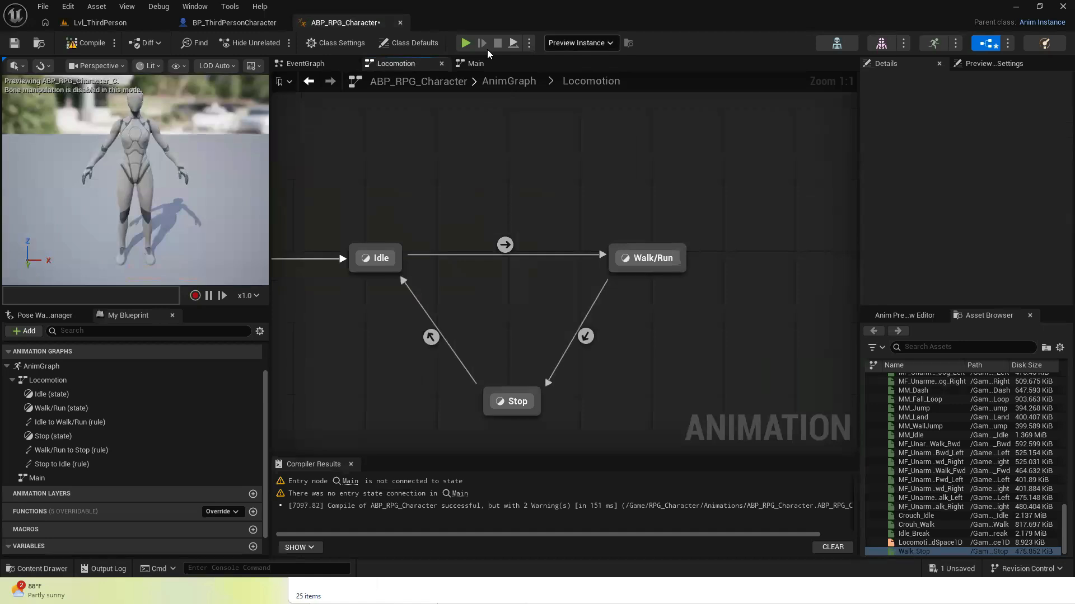
pyautogui.click(441, 64)
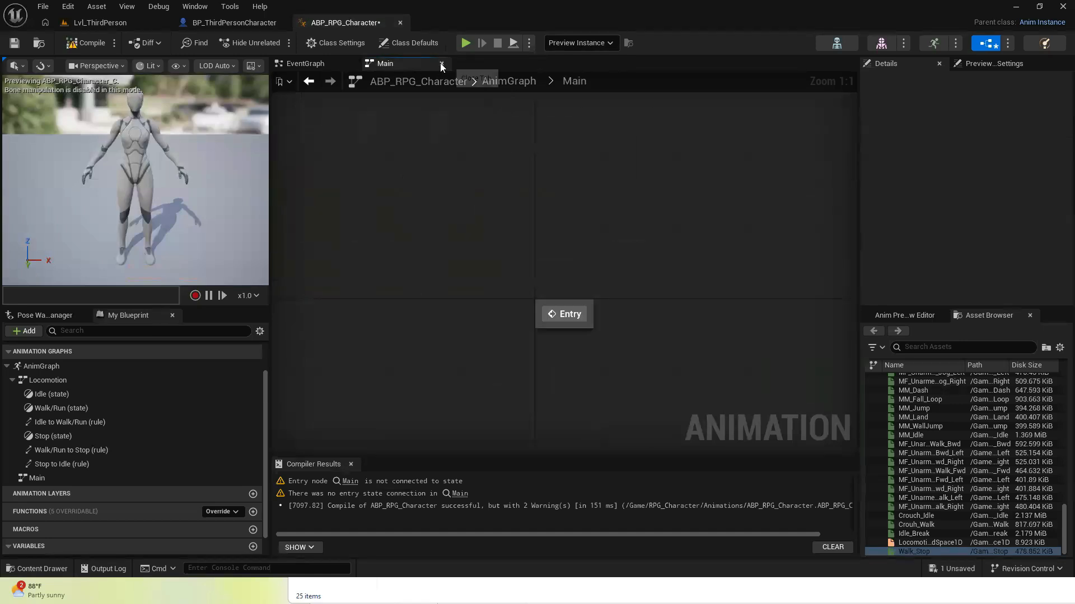
pyautogui.click(501, 86)
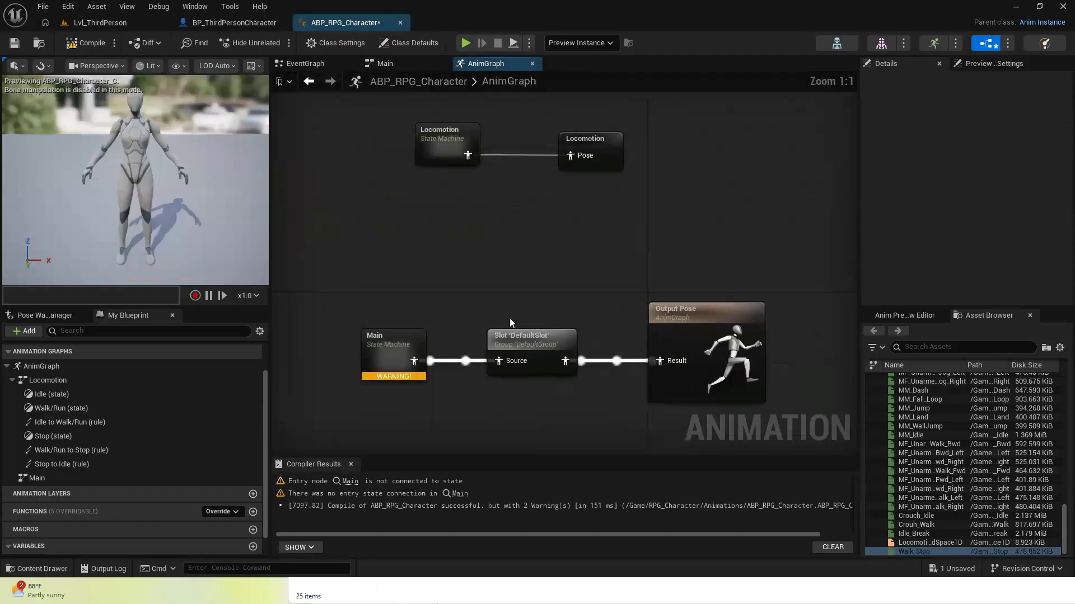
# Save the modified ABP_RPG_Character asset through the unsaved content list
pyautogui.click(385, 354)
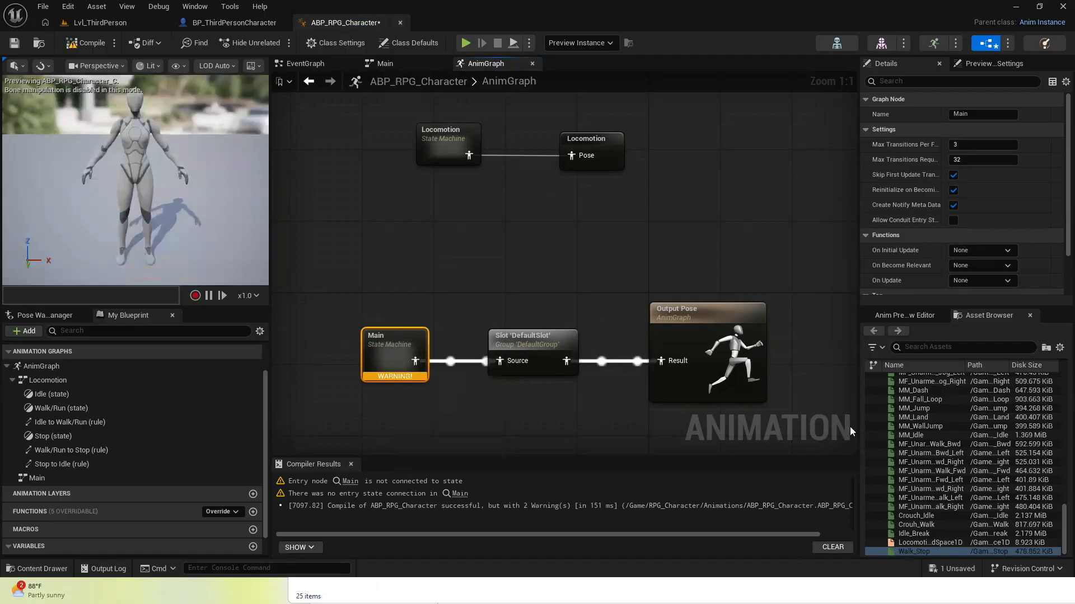
pyautogui.click(963, 570)
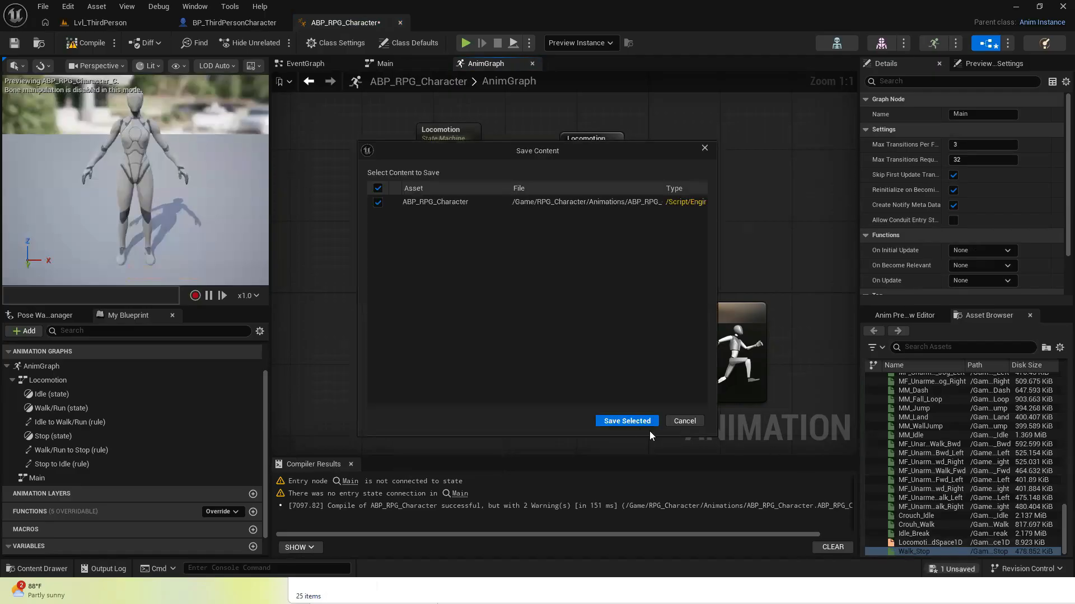
pyautogui.click(627, 420)
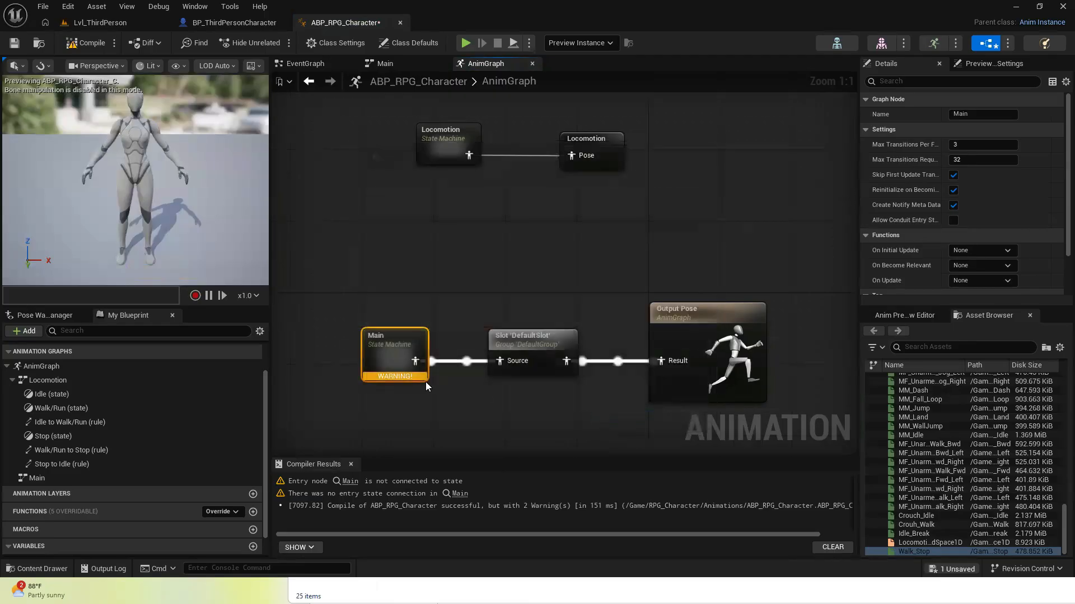
# In the Main state machine, add a state connected from Entry and name it UnarmedLocomotion
pyautogui.doubleClick(396, 356)
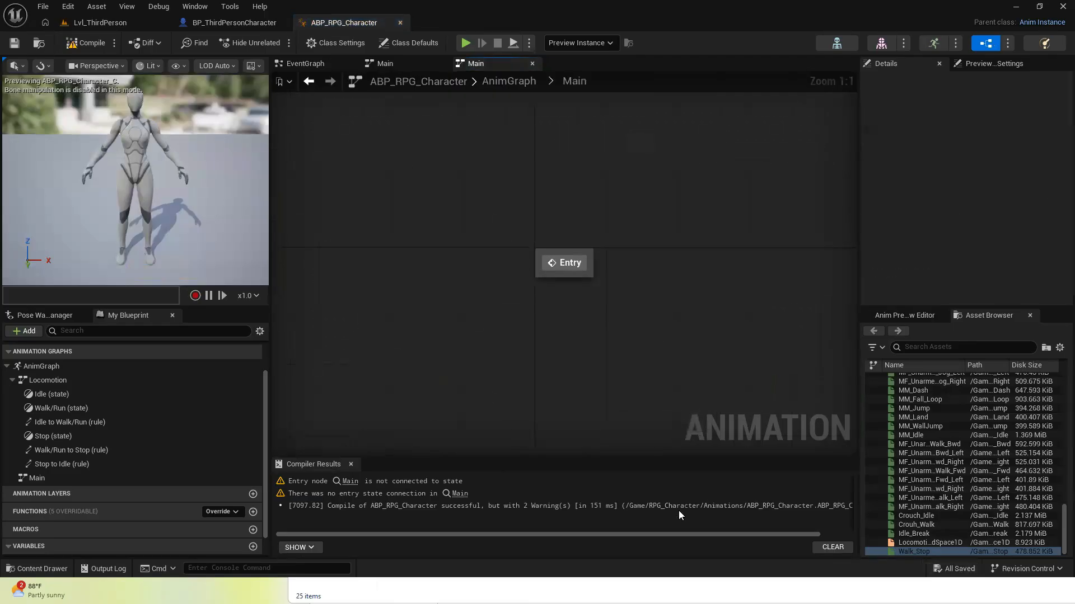
pyautogui.moveTo(726, 346); pyautogui.dragTo(490, 376, button='right')
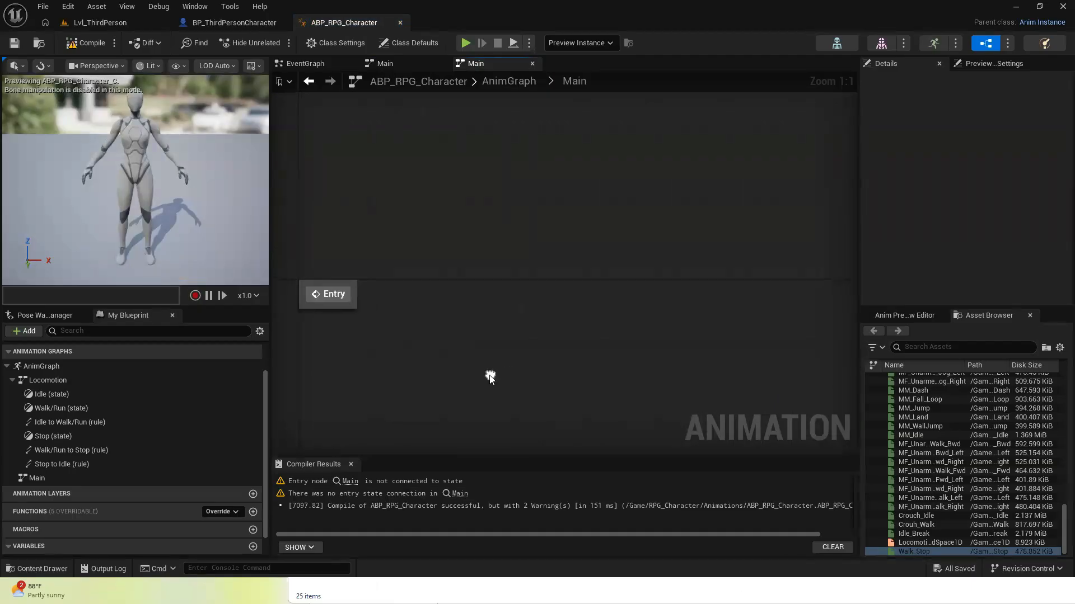
pyautogui.moveTo(363, 287); pyautogui.dragTo(490, 279)
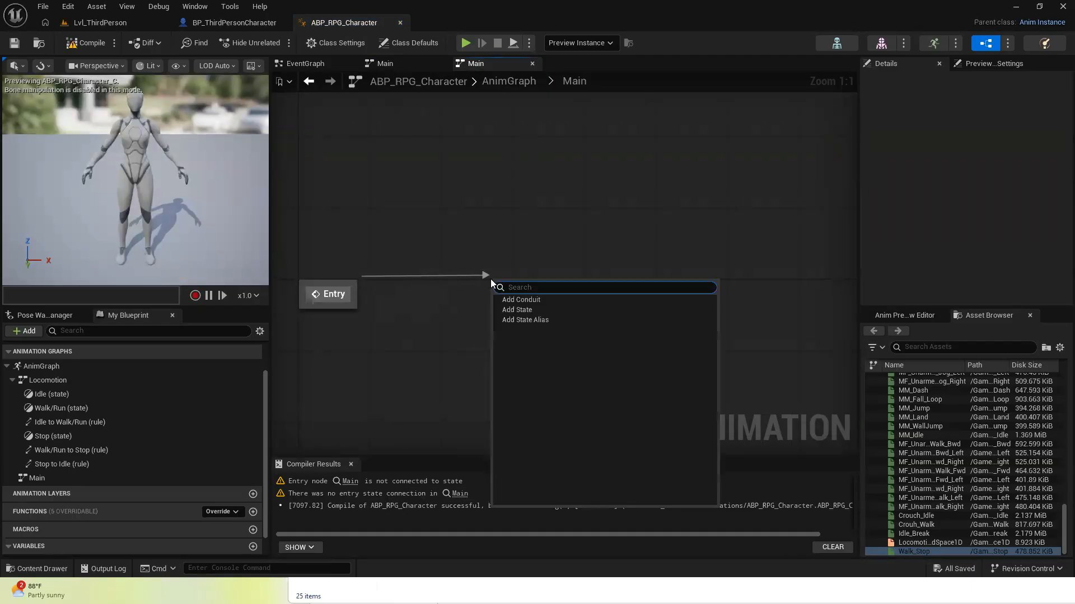
pyautogui.click(513, 309)
pyautogui.write('Un')
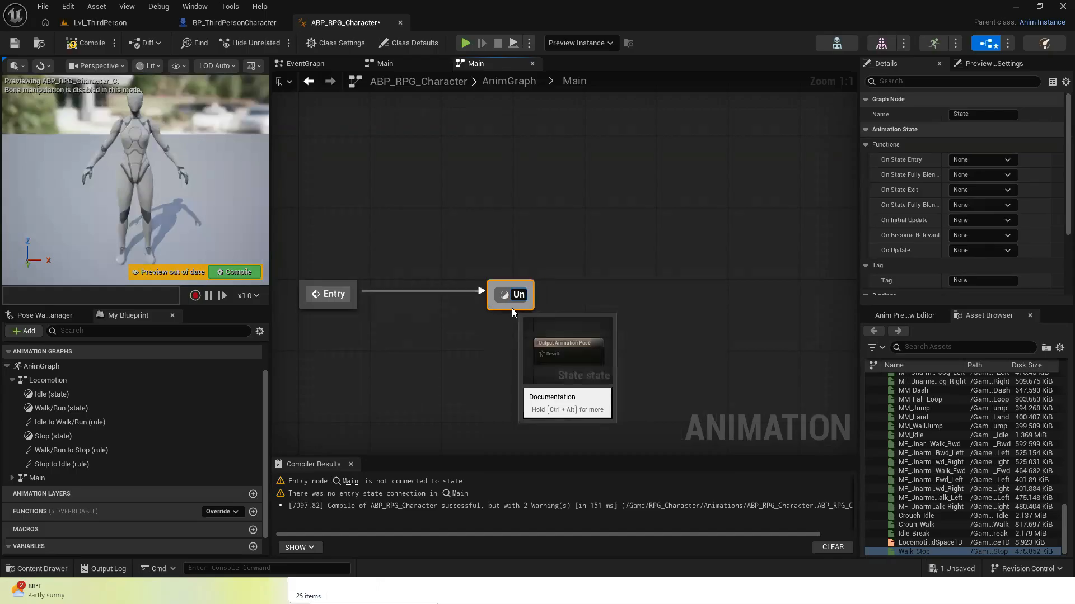
pyautogui.write('armedLocomotion')
pyautogui.press('Return')
# Inside the UnarmedLocomotion state, feed the Output Animation Pose's Result from a Use cached pose 'Locomotion' node
pyautogui.doubleClick(506, 293)
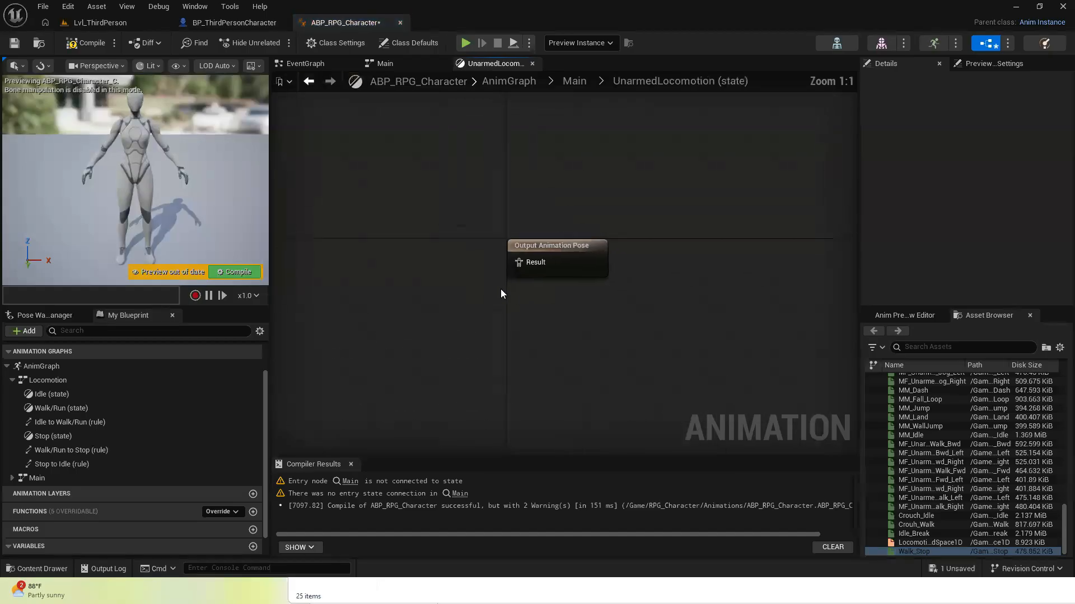
pyautogui.moveTo(415, 323); pyautogui.dragTo(575, 322, button='right')
pyautogui.moveTo(683, 265); pyautogui.dragTo(545, 259)
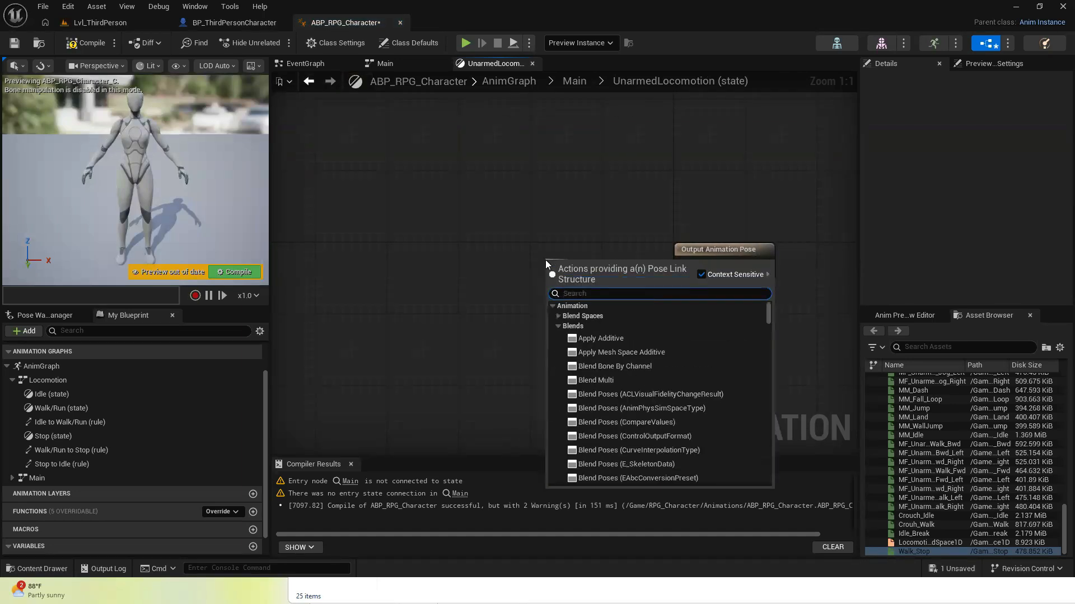
pyautogui.write('cached')
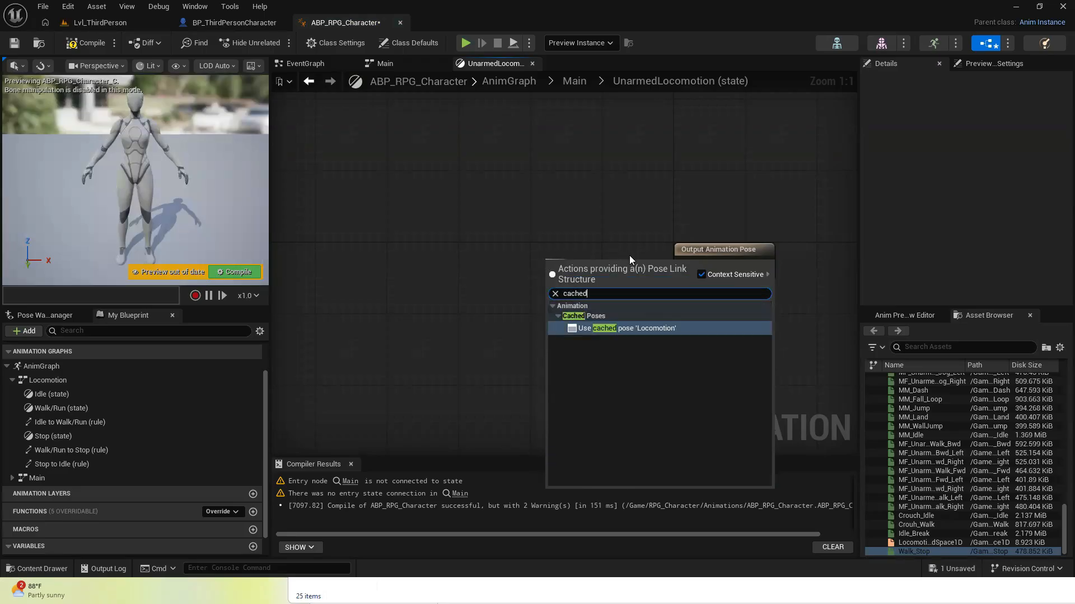
pyautogui.click(623, 328)
pyautogui.moveTo(599, 268); pyautogui.dragTo(556, 250)
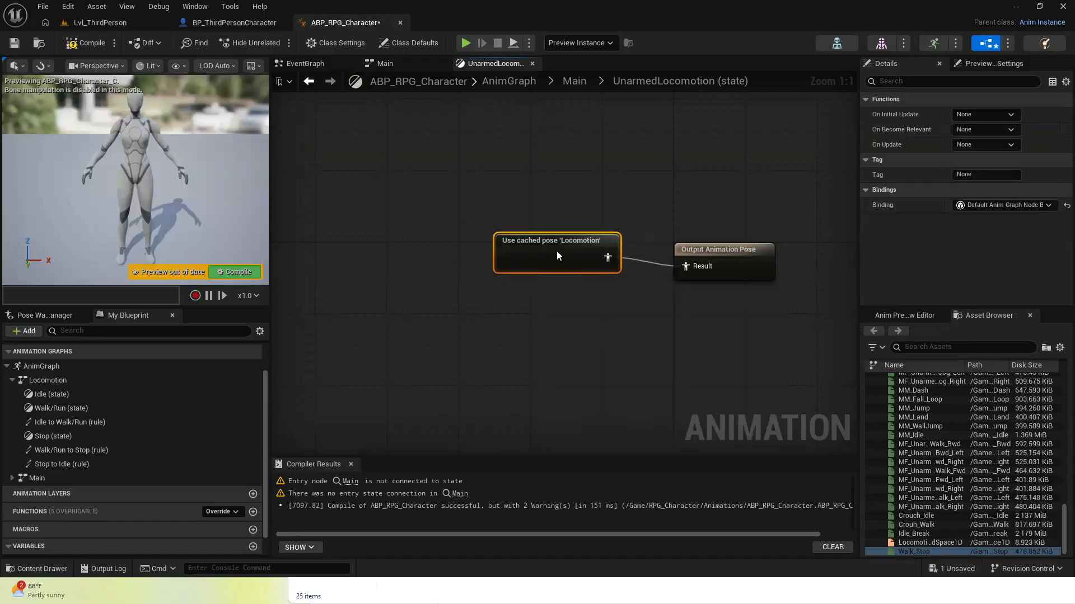
# Straighten the connection between the cached pose and Output Animation Pose nodes, and compile and save the blueprint
pyautogui.moveTo(546, 210); pyautogui.dragTo(689, 329)
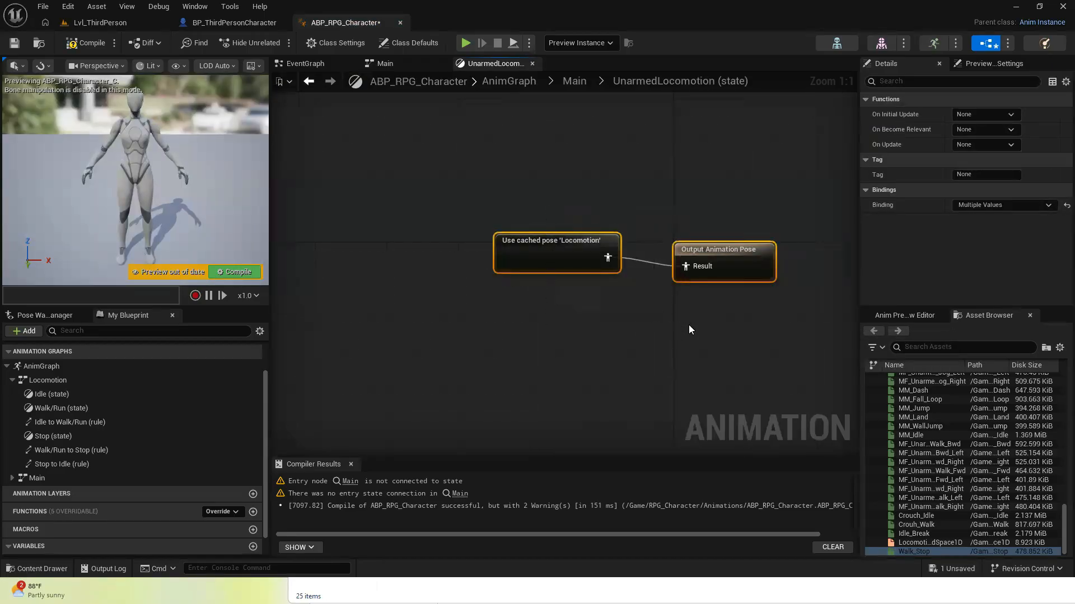
pyautogui.press('q')
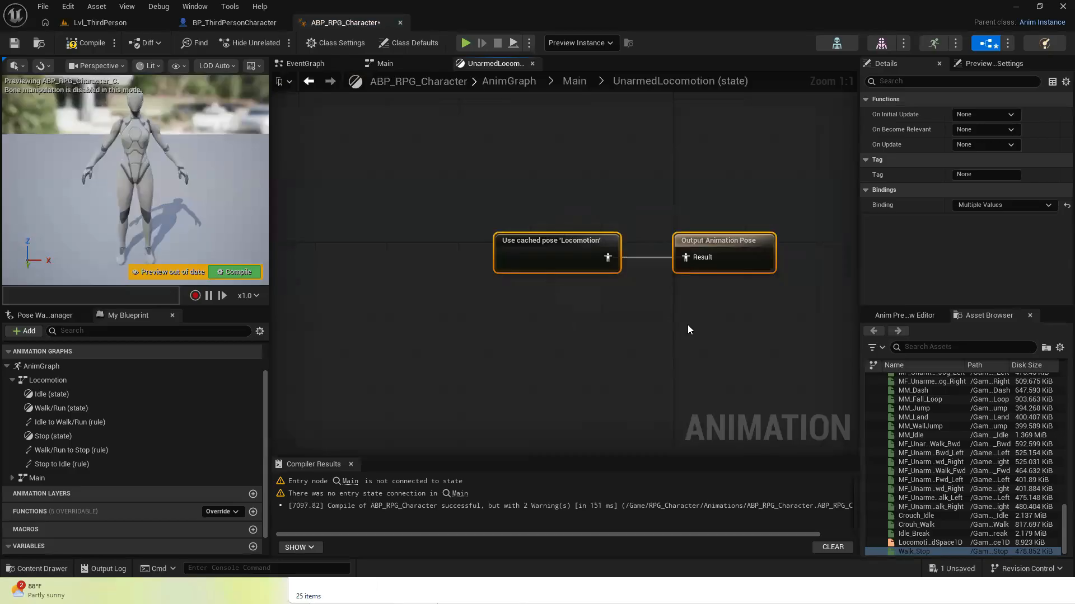
pyautogui.click(68, 45)
pyautogui.click(12, 45)
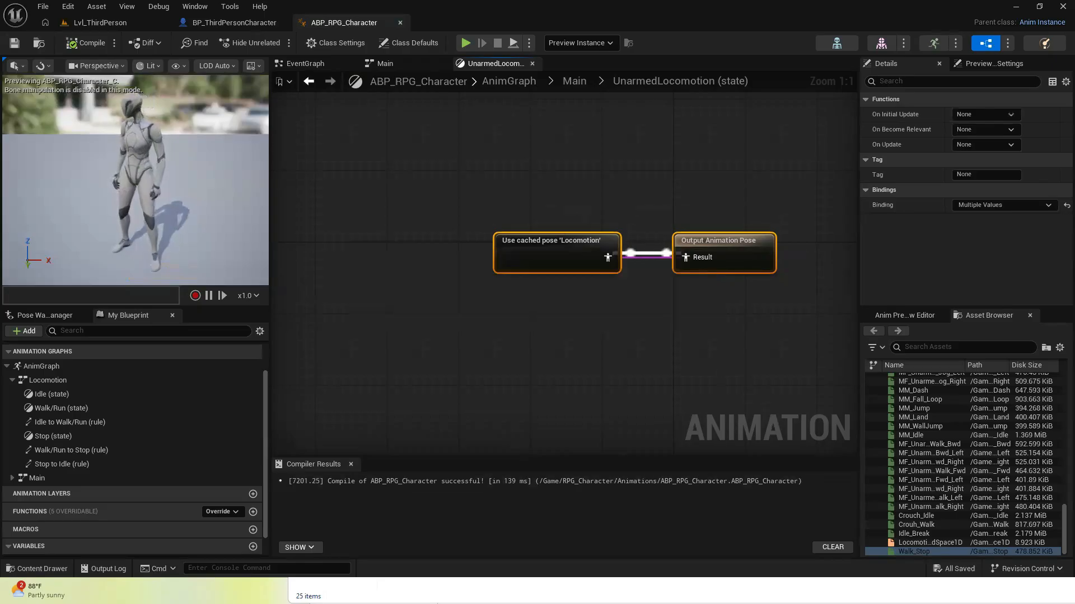
# Review how the Main state machine, its UnarmedLocomotion state, the AnimGraph and the Locomotion state machine link together
pyautogui.click(564, 82)
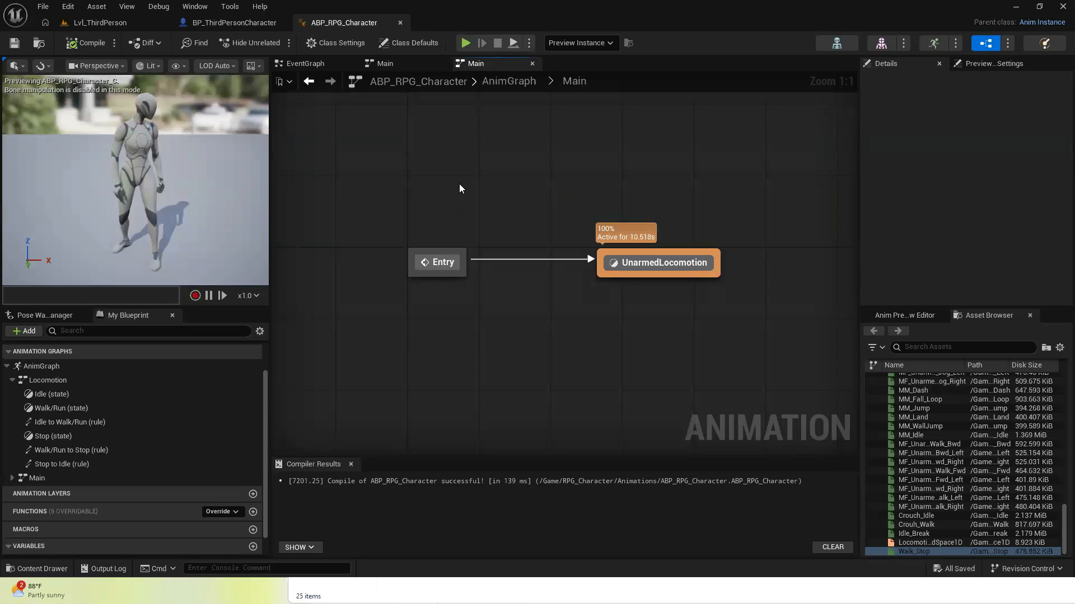
pyautogui.doubleClick(621, 263)
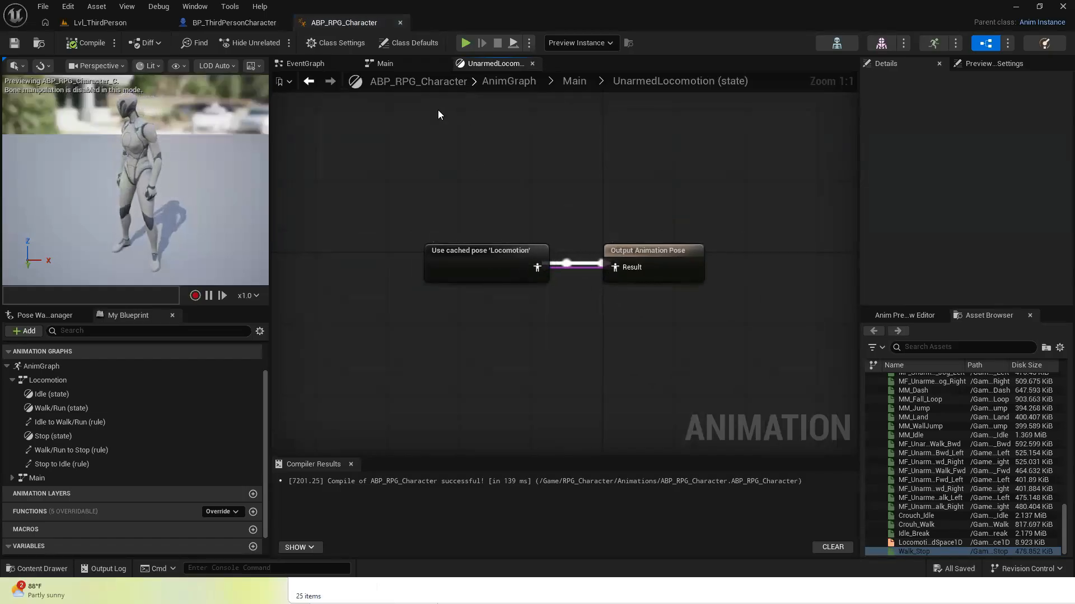
pyautogui.click(405, 63)
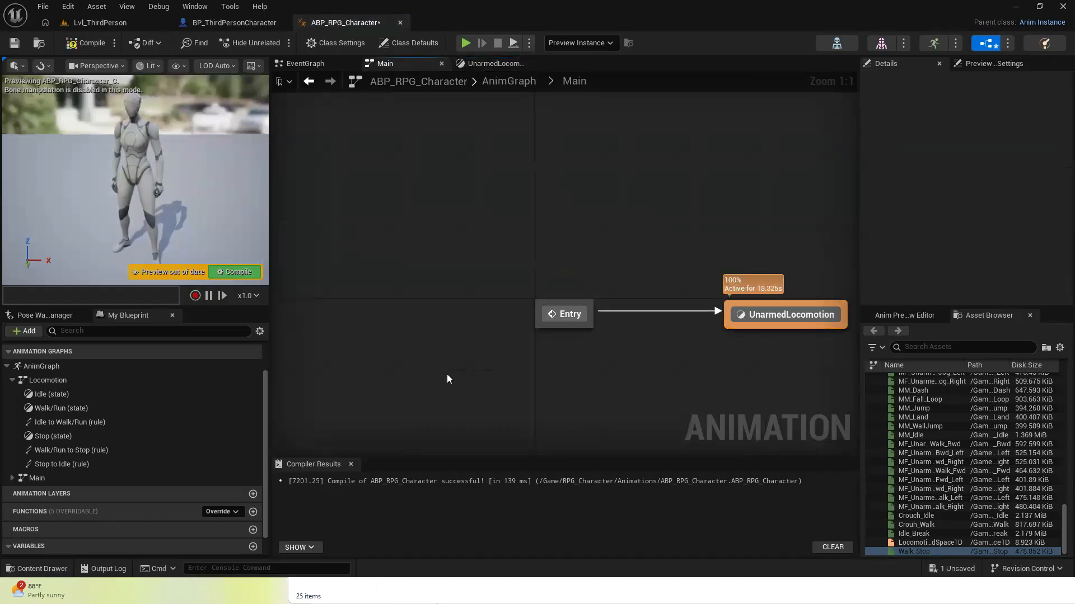
pyautogui.click(507, 80)
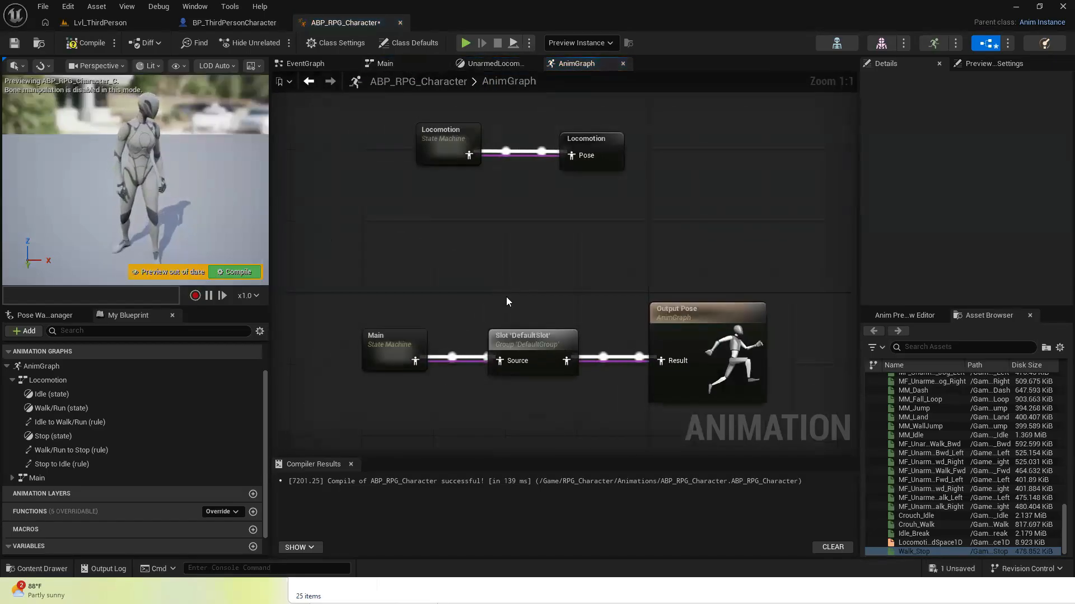
pyautogui.doubleClick(444, 140)
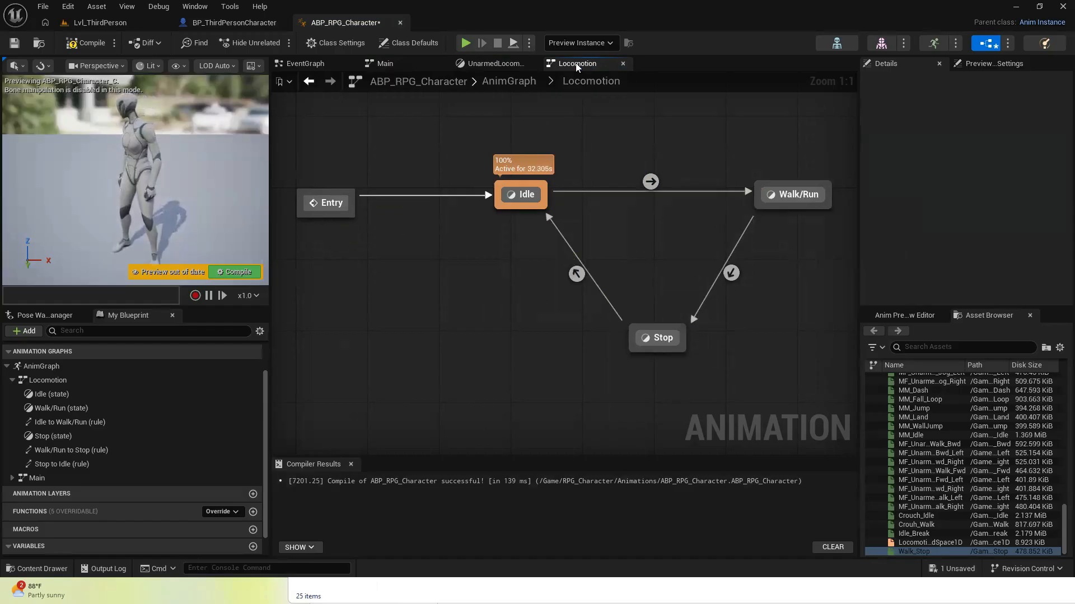
pyautogui.click(505, 64)
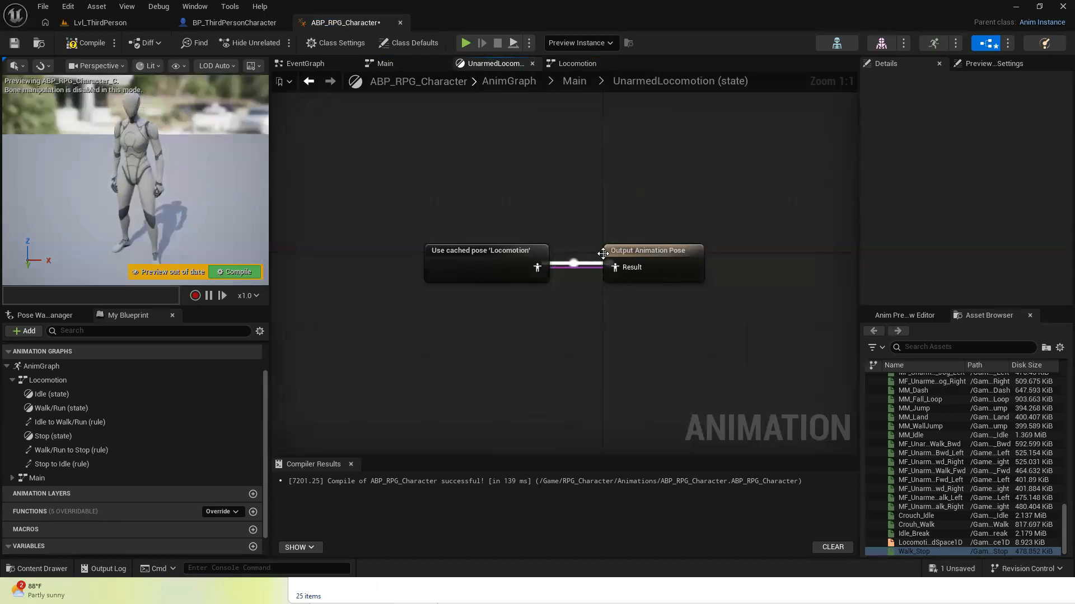
pyautogui.click(577, 82)
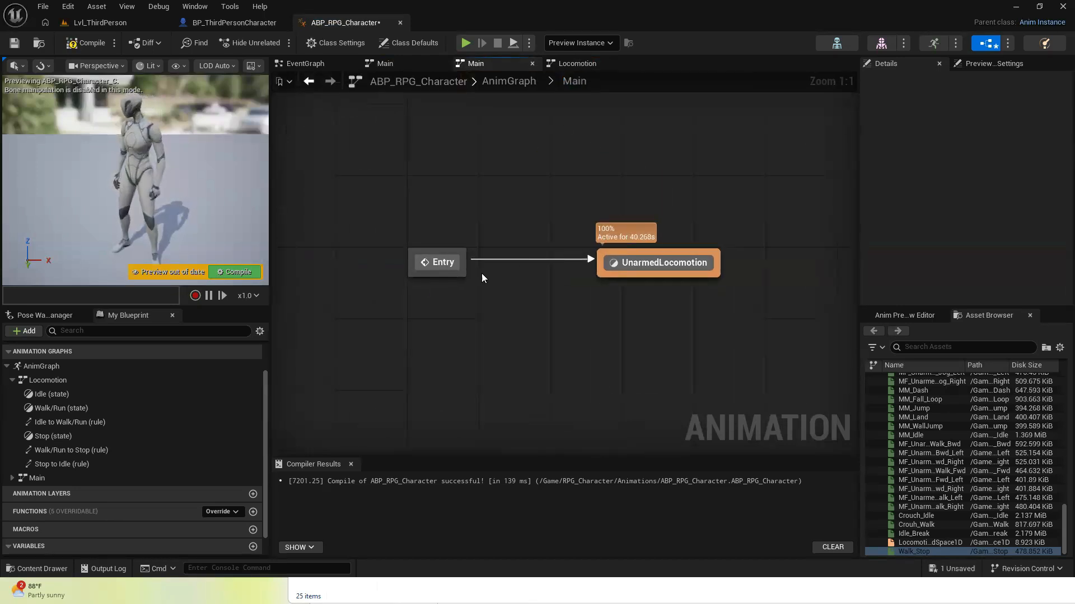
pyautogui.doubleClick(618, 261)
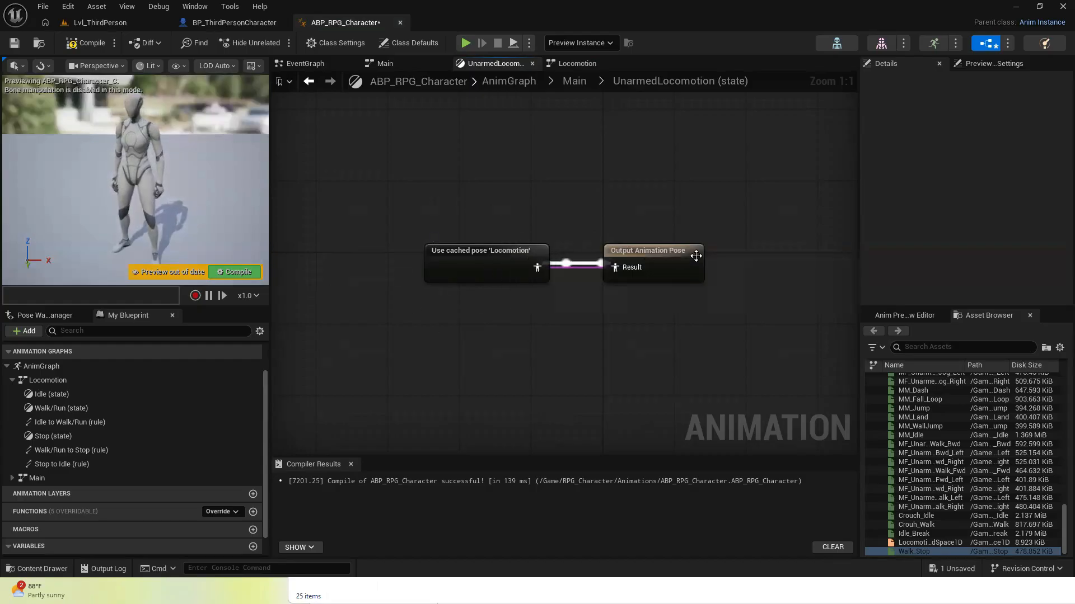
# Compile the blueprint and close the UnarmedLocomotion, Locomotion and Main graphs, leaving the AnimGraph open
pyautogui.press('F7')
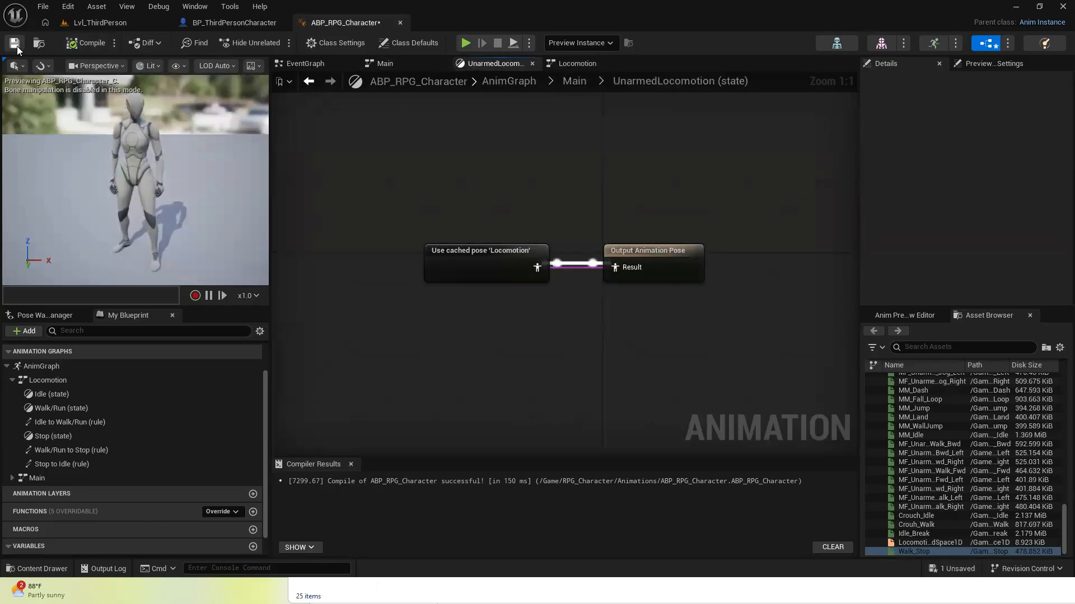
pyautogui.click(533, 64)
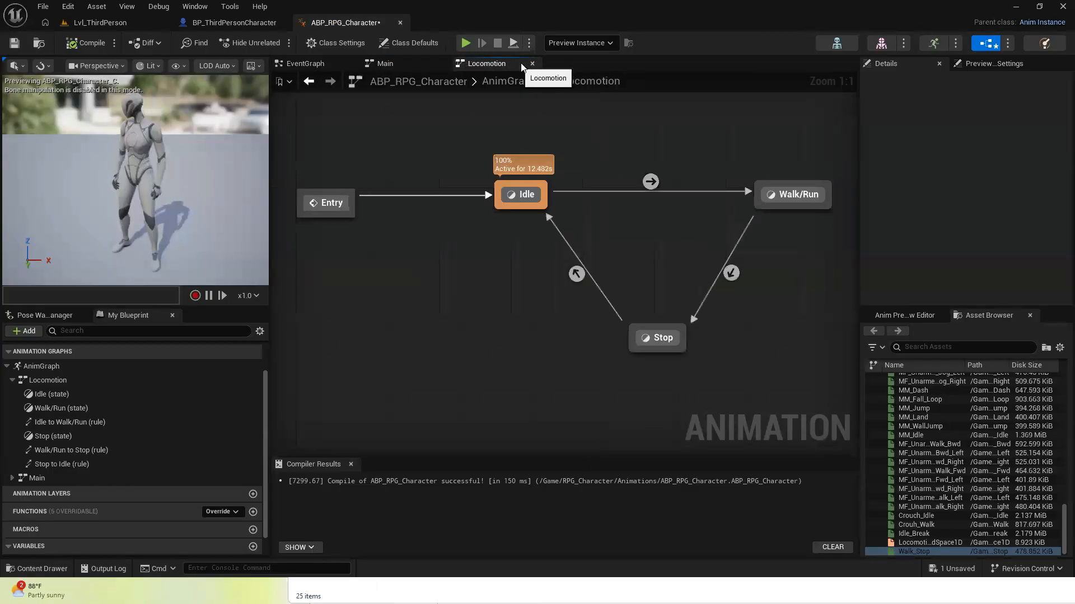
pyautogui.click(532, 64)
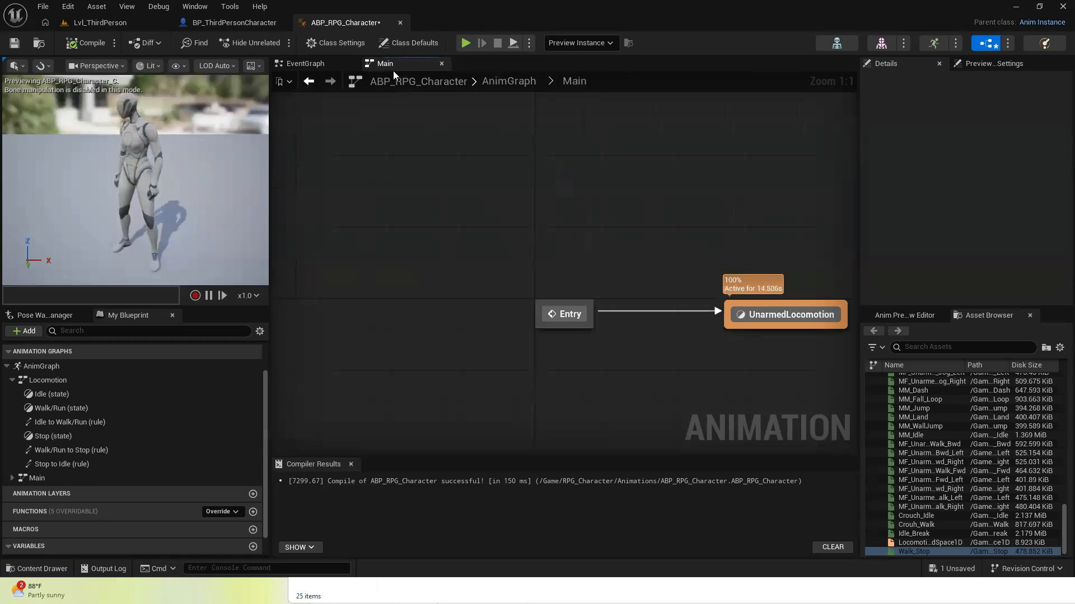
pyautogui.click(327, 65)
pyautogui.click(398, 62)
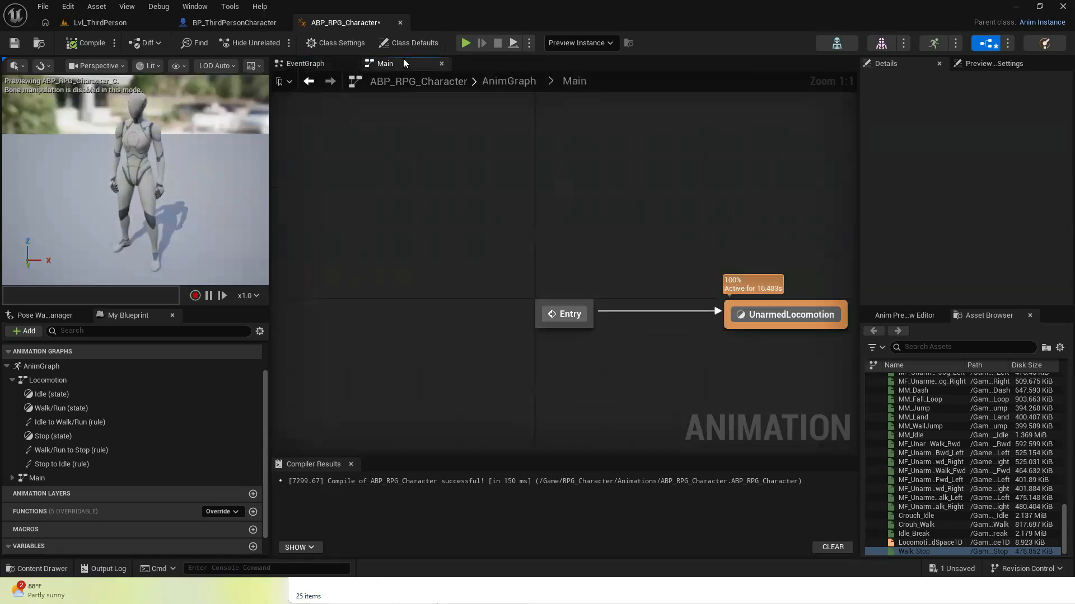
pyautogui.click(497, 82)
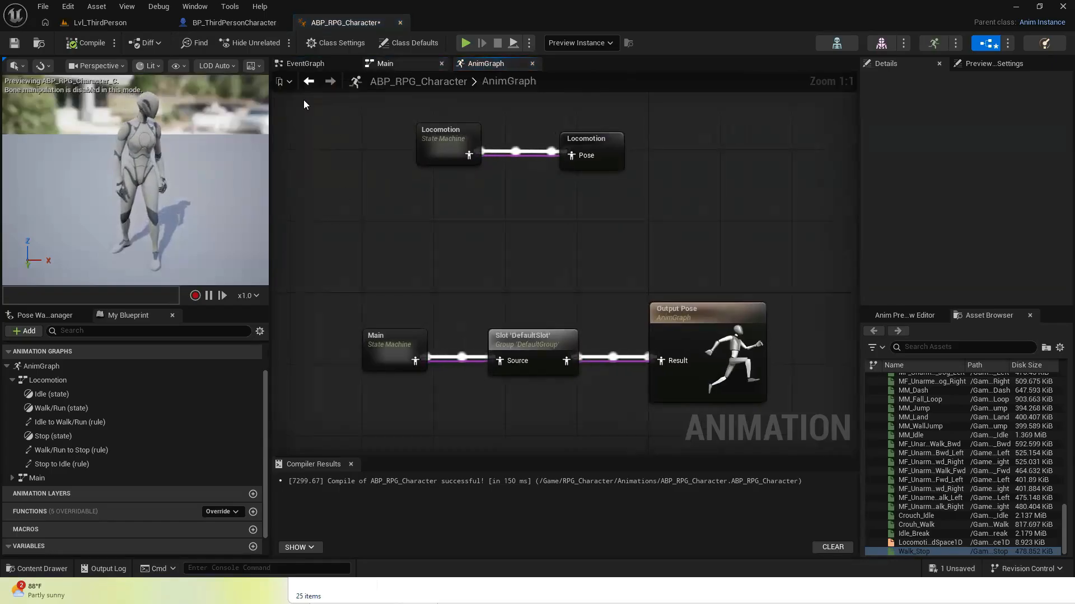
pyautogui.click(441, 63)
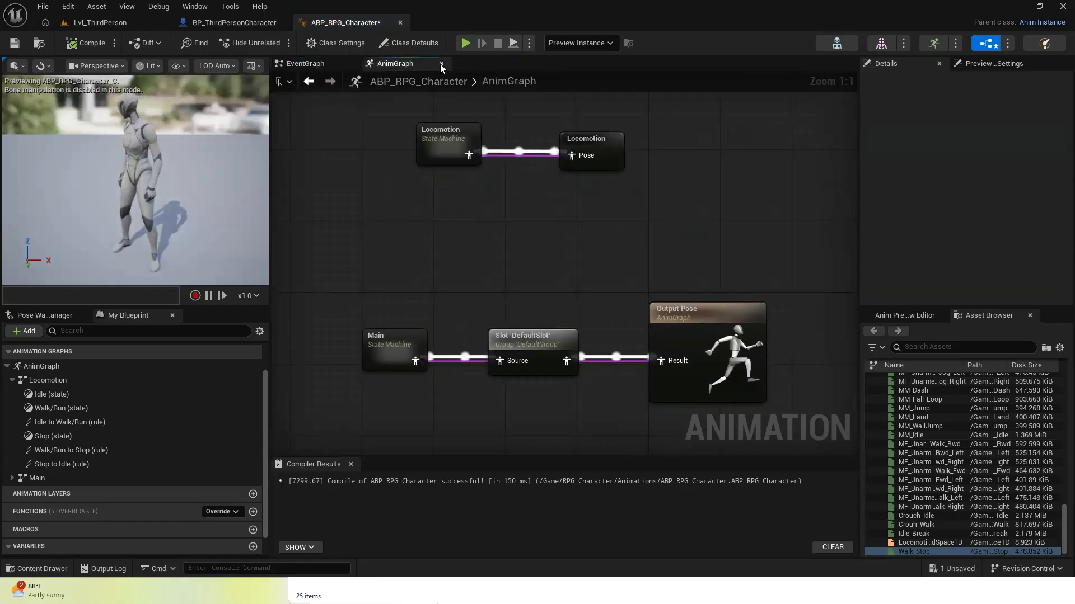
# In the animation blueprint's event graph, add a Get Velocity node fed by Try Get Pawn Owner's return value and place it directly below
pyautogui.scroll(-2, 78, 540)
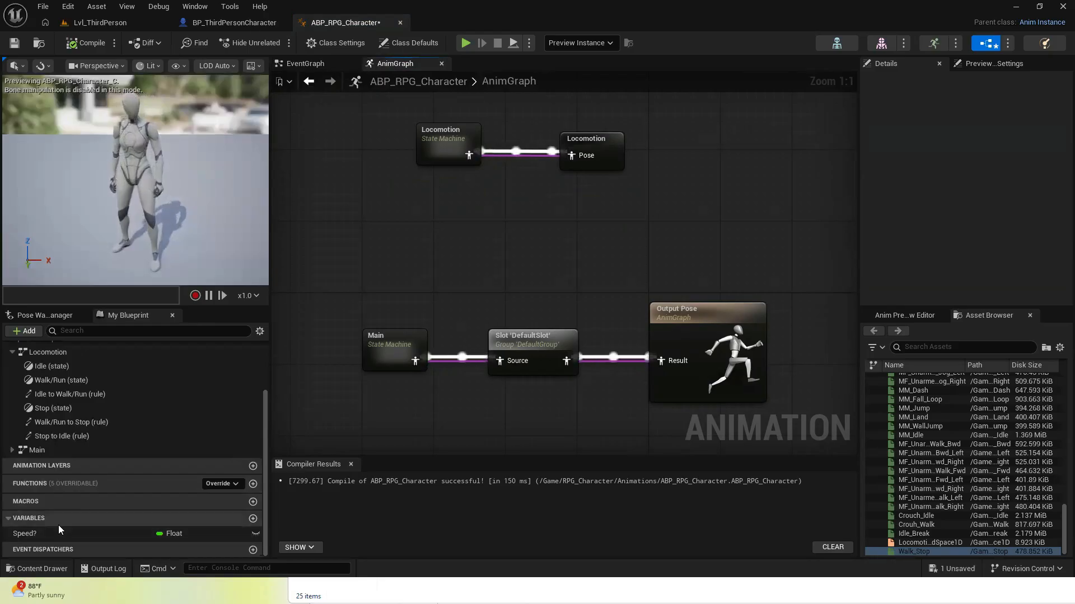
pyautogui.click(59, 529)
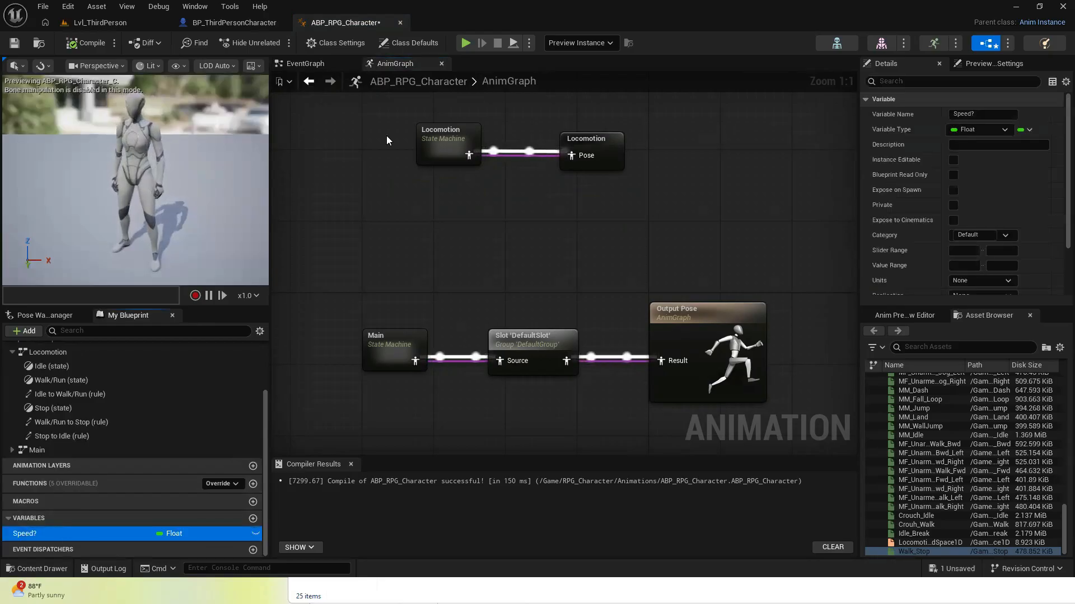
pyautogui.click(305, 63)
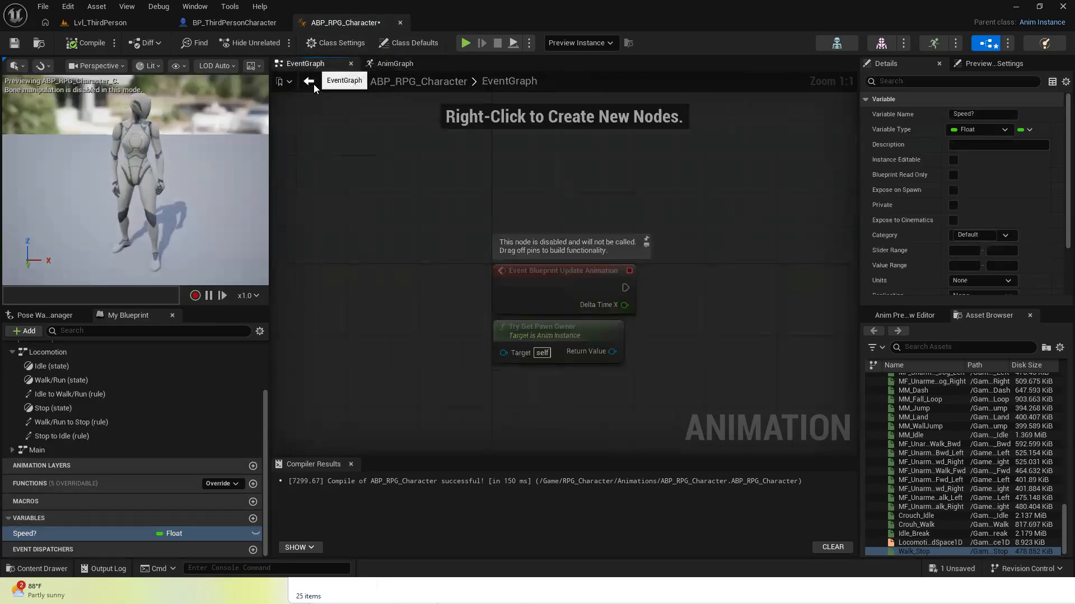
pyautogui.moveTo(410, 352); pyautogui.dragTo(410, 255, button='right')
pyautogui.moveTo(686, 192); pyautogui.dragTo(646, 244, button='right')
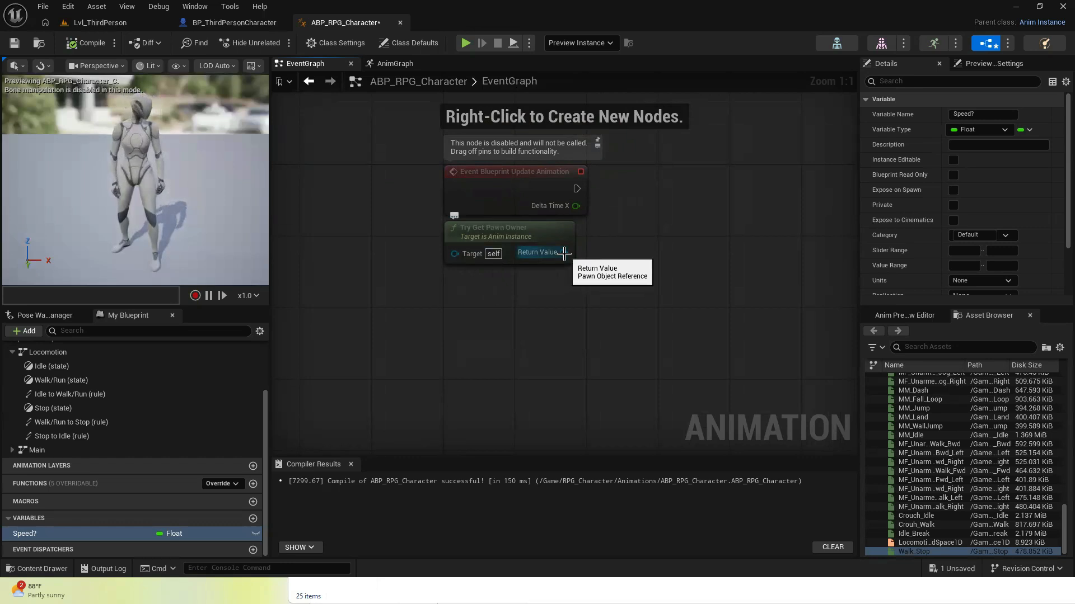
pyautogui.moveTo(564, 253); pyautogui.dragTo(484, 313)
pyautogui.write('g')
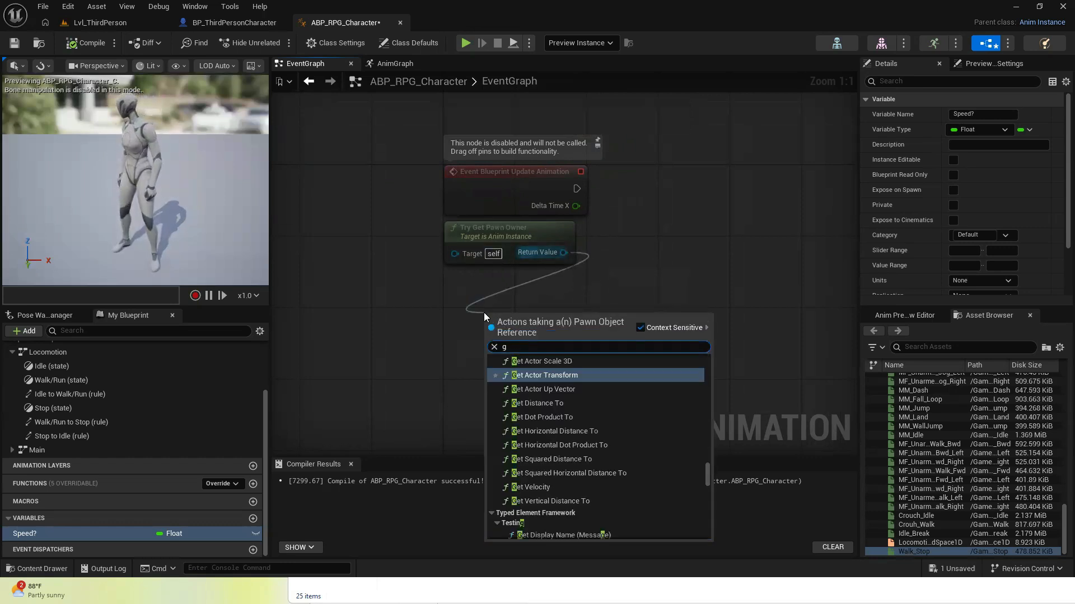
pyautogui.write('et velo')
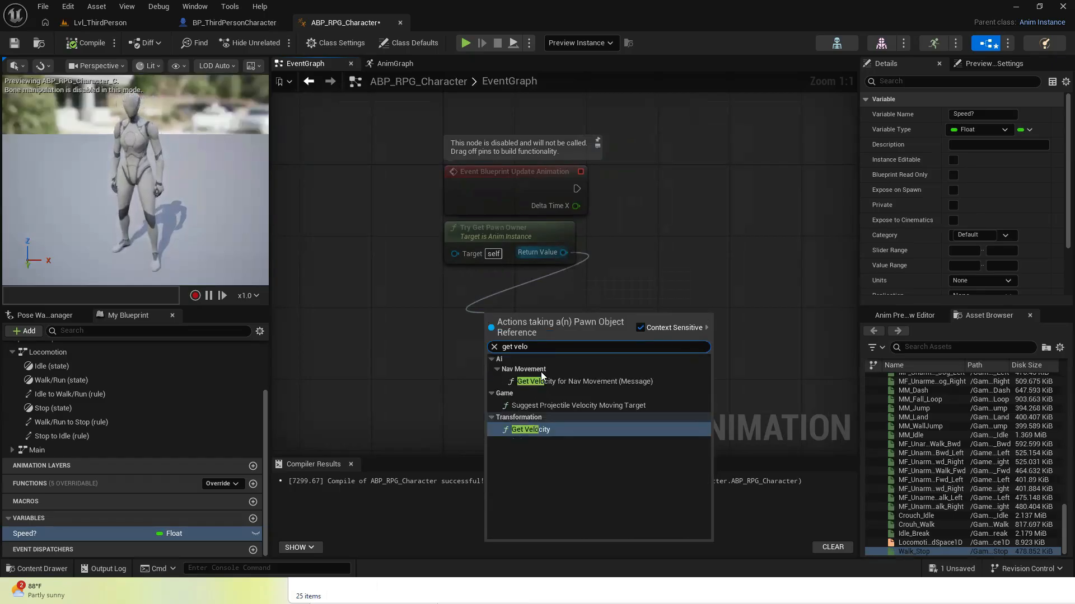
pyautogui.click(531, 430)
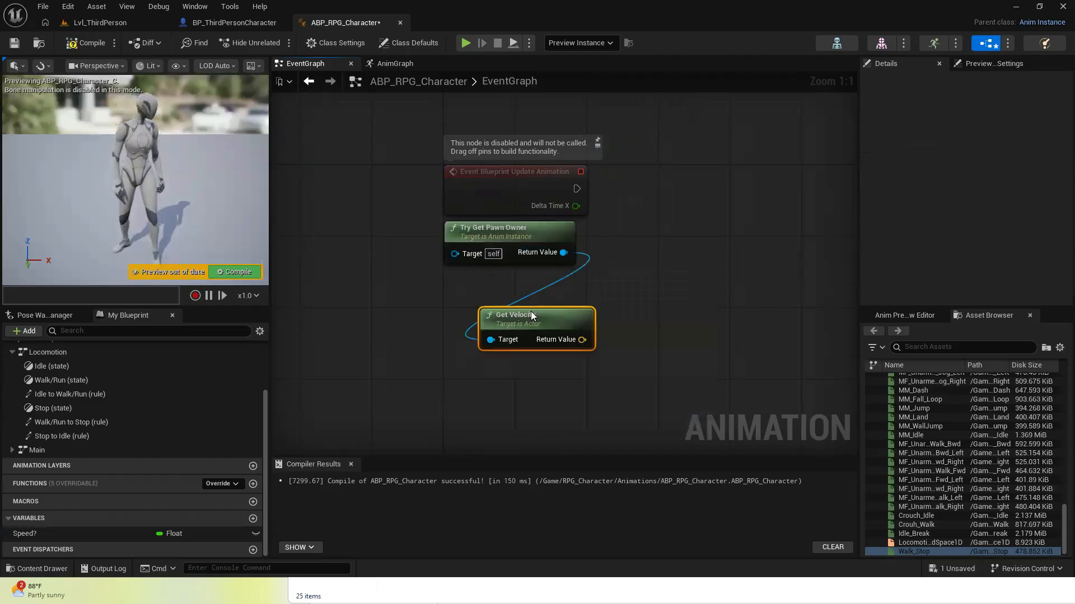
pyautogui.moveTo(535, 315); pyautogui.dragTo(499, 289)
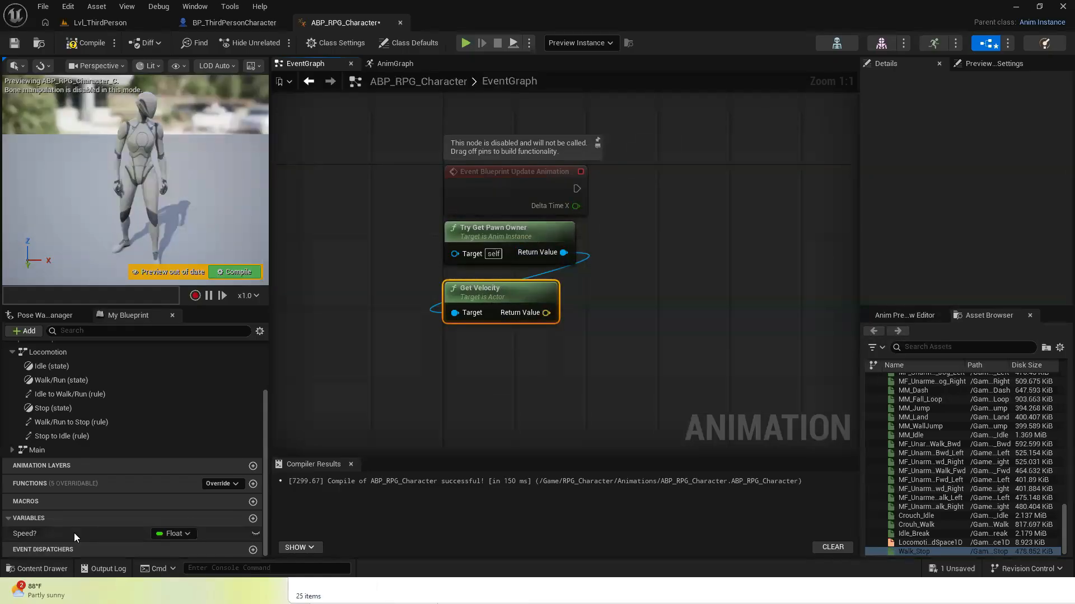
# Add a Set node for the Speed? variable and feed it the Vector Length of Get Velocity's return value
pyautogui.moveTo(71, 533); pyautogui.dragTo(703, 174)
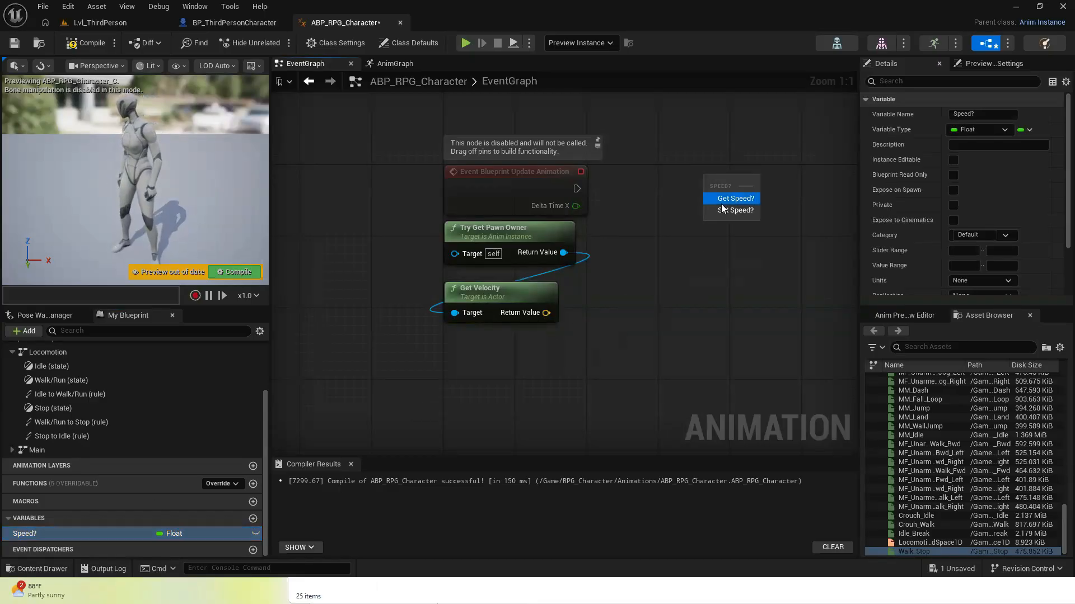
pyautogui.click(722, 212)
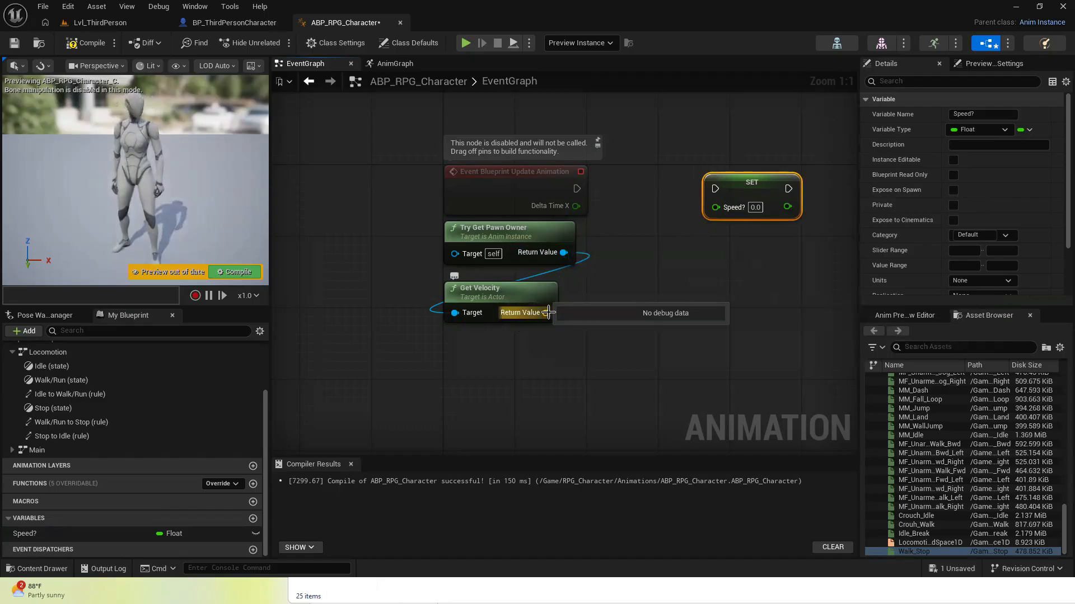
pyautogui.moveTo(545, 313); pyautogui.dragTo(511, 369)
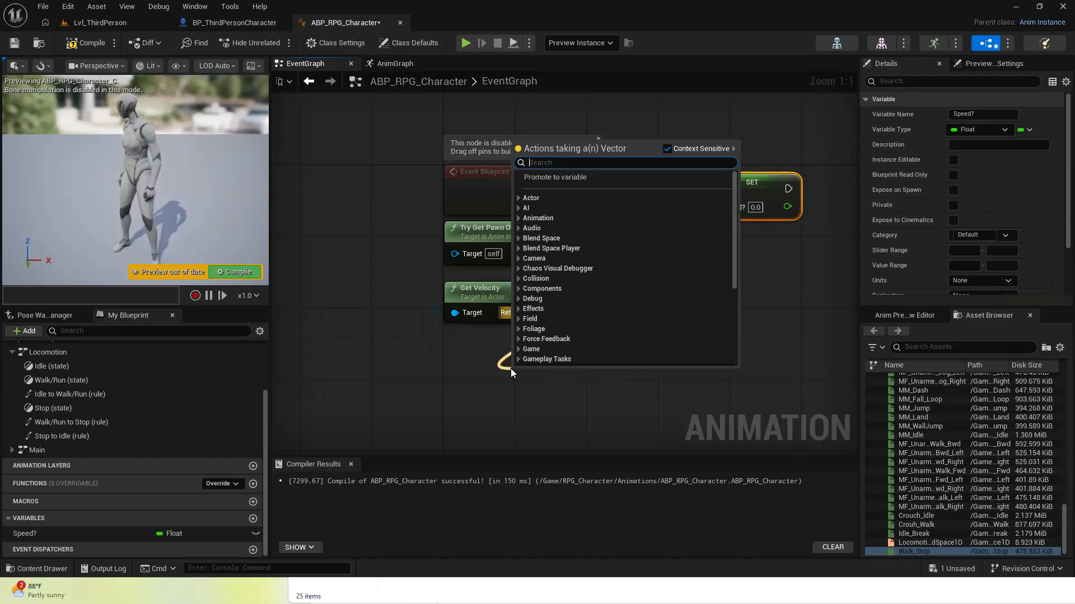
pyautogui.write('vector')
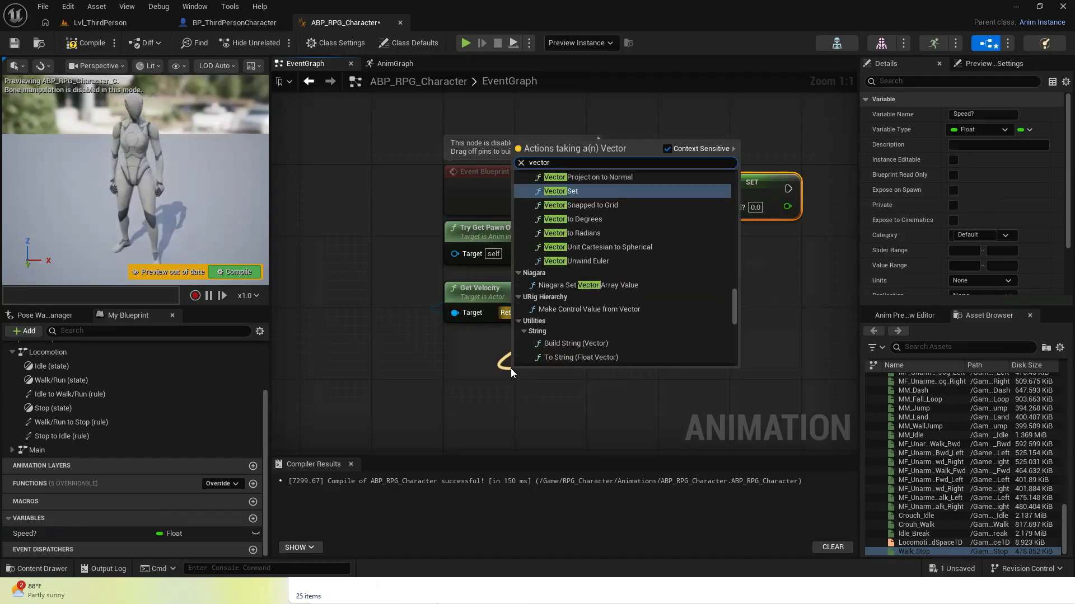
pyautogui.write(' le')
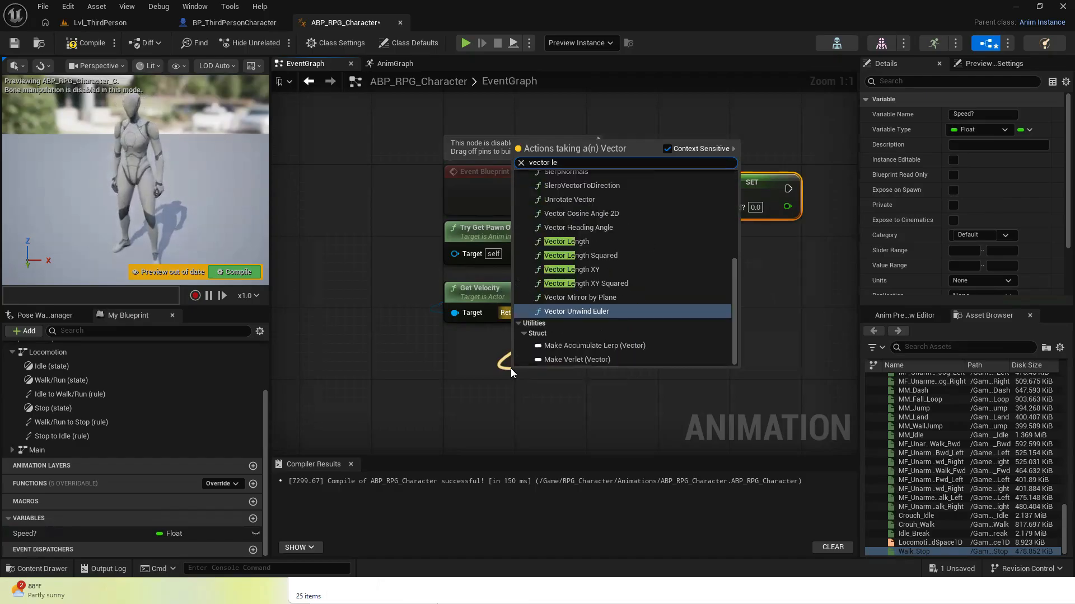
pyautogui.click(563, 242)
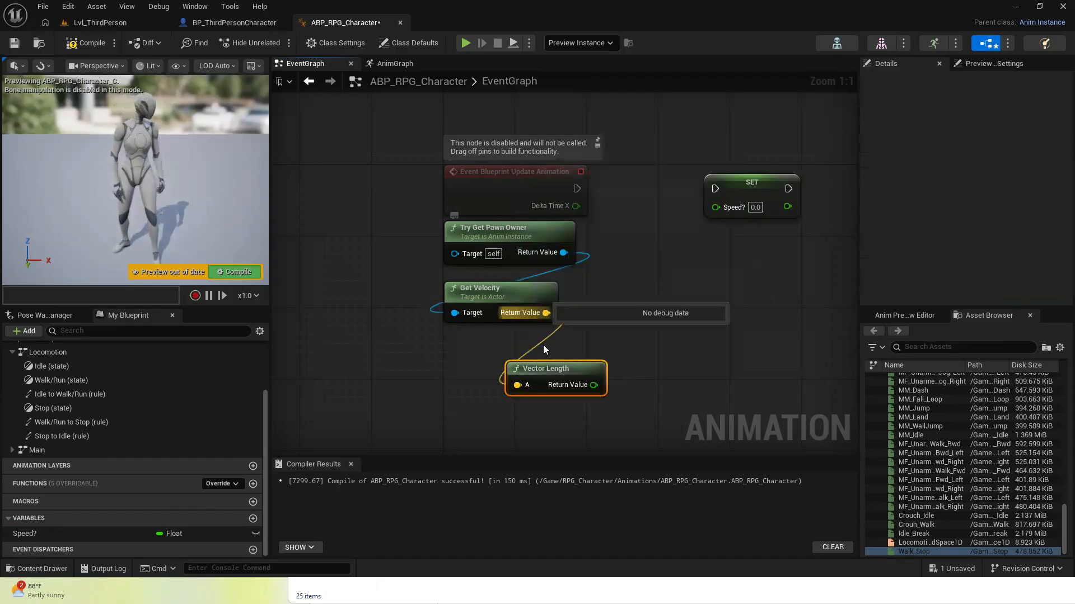
pyautogui.moveTo(550, 368); pyautogui.dragTo(714, 206)
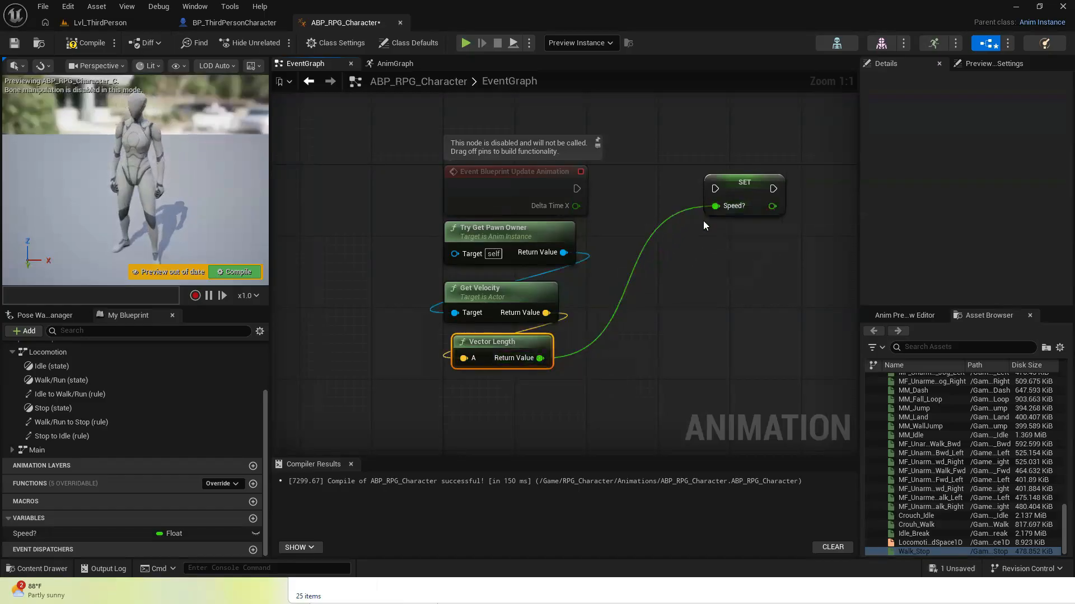
# Connect Event Blueprint Update Animation's execution output to the Set Speed? node, and compile and save the animation blueprint
pyautogui.moveTo(576, 187); pyautogui.dragTo(714, 188)
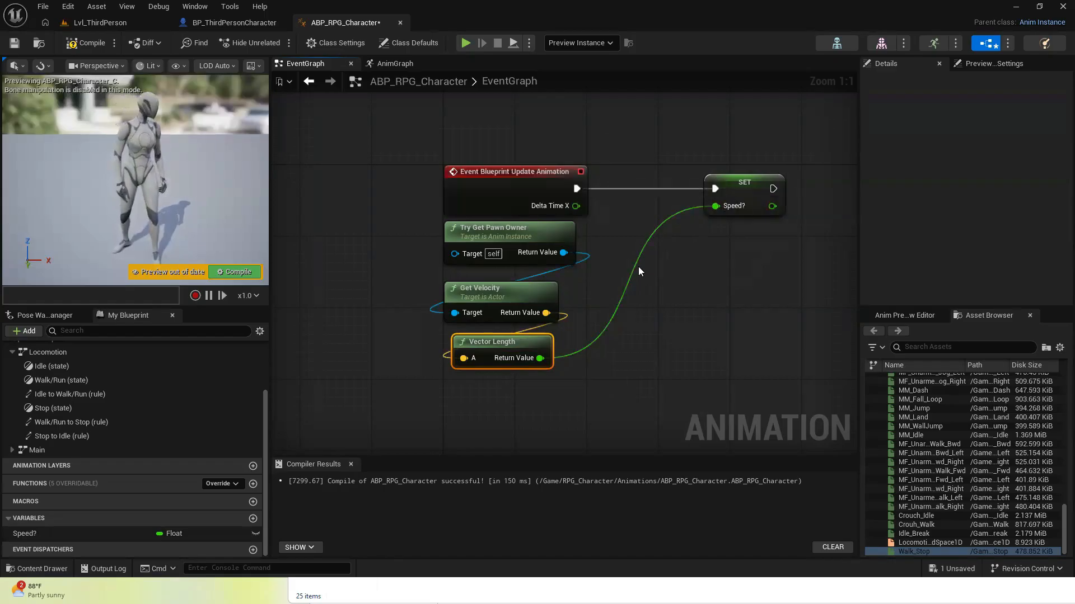
pyautogui.click(91, 48)
pyautogui.click(15, 44)
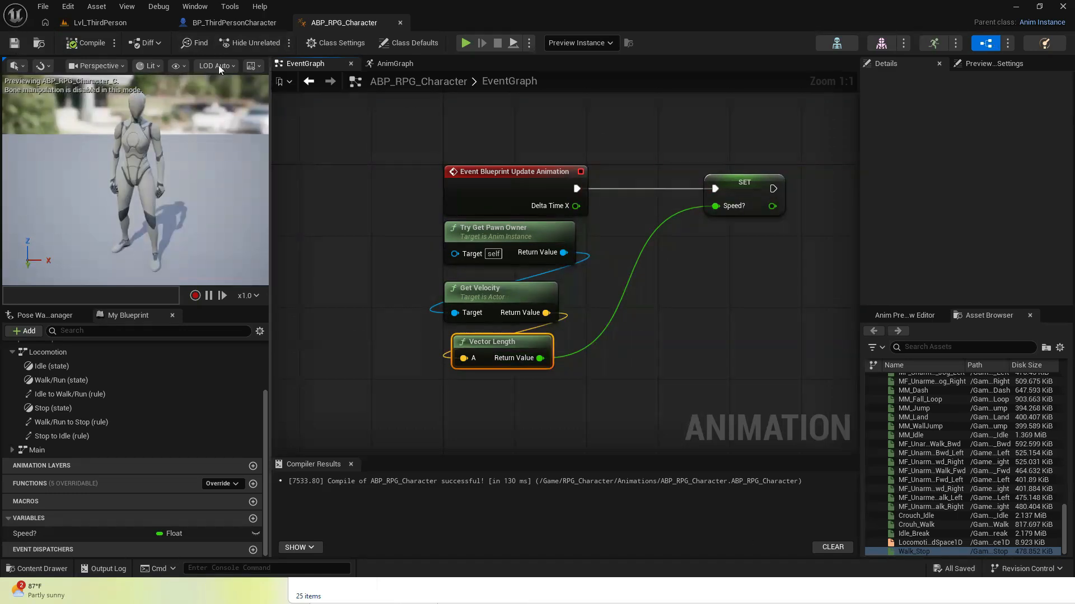
# Set the Anim Class of BP_ThirdPersonCharacter to ABP_RPG_Character, and compile and save the blueprint
pyautogui.click(228, 22)
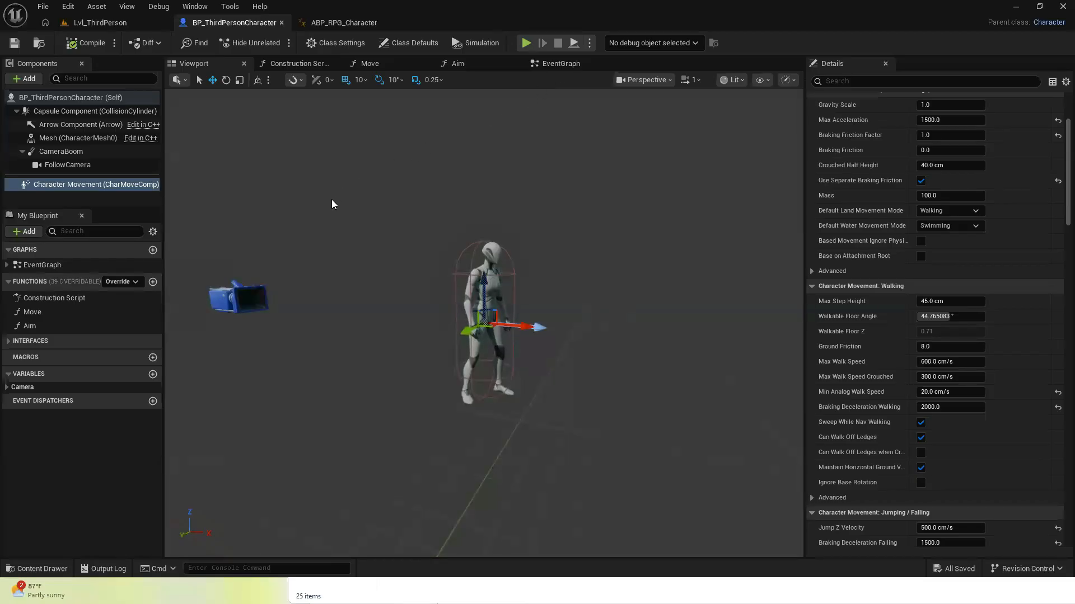
pyautogui.scroll(4, 925, 226)
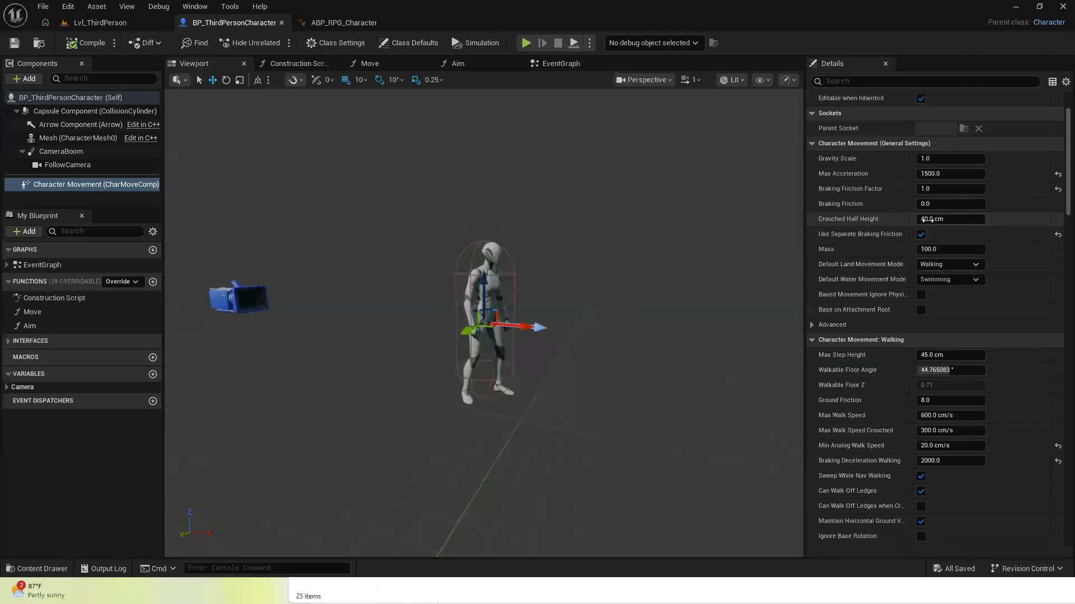
pyautogui.scroll(1, 924, 227)
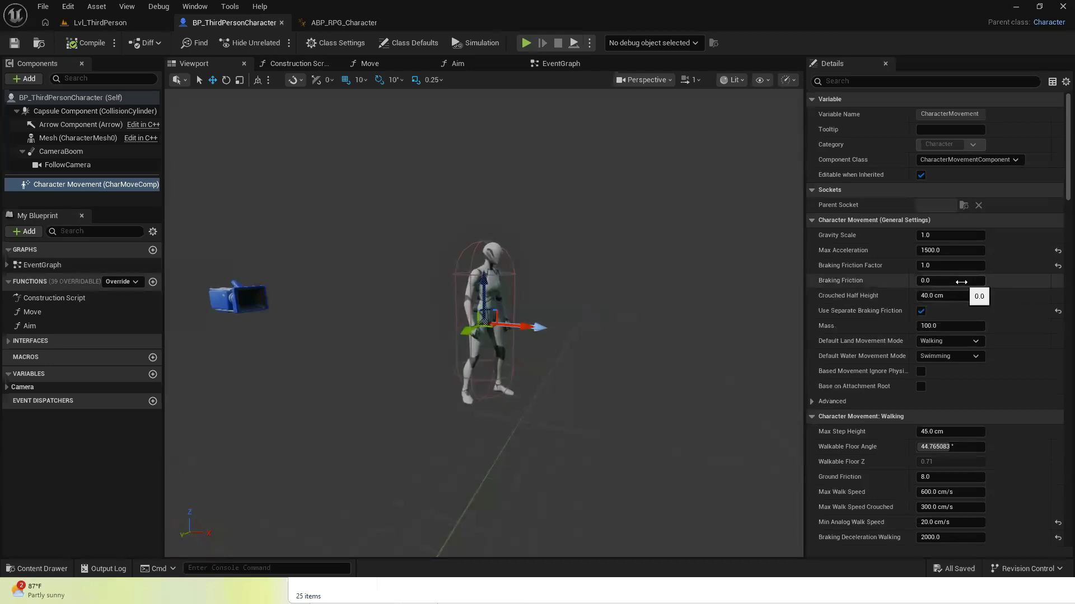
pyautogui.scroll(-3, 960, 279)
pyautogui.scroll(3, 959, 279)
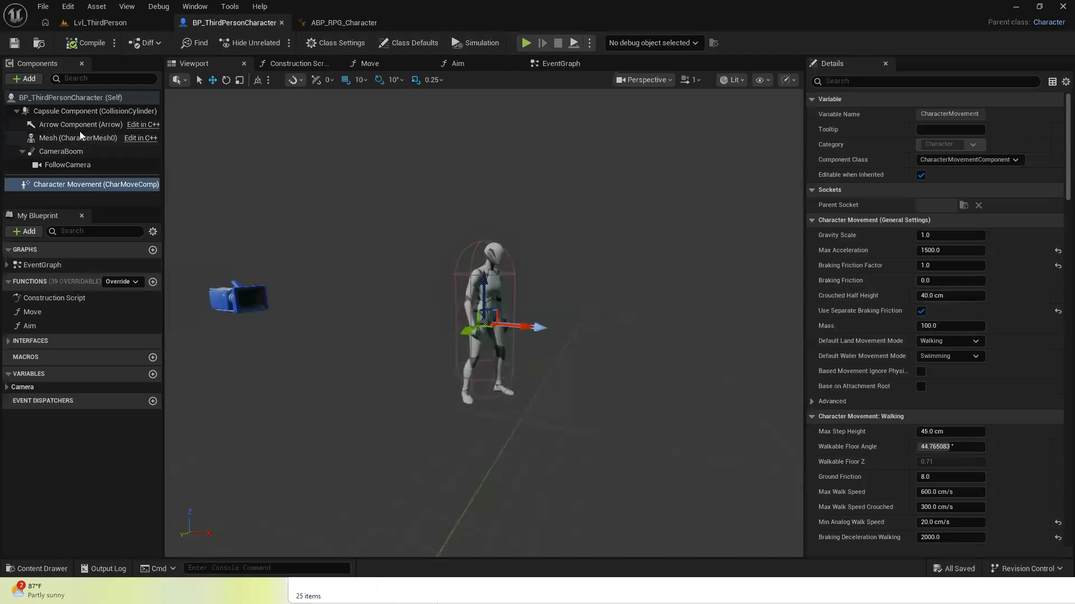
pyautogui.click(66, 100)
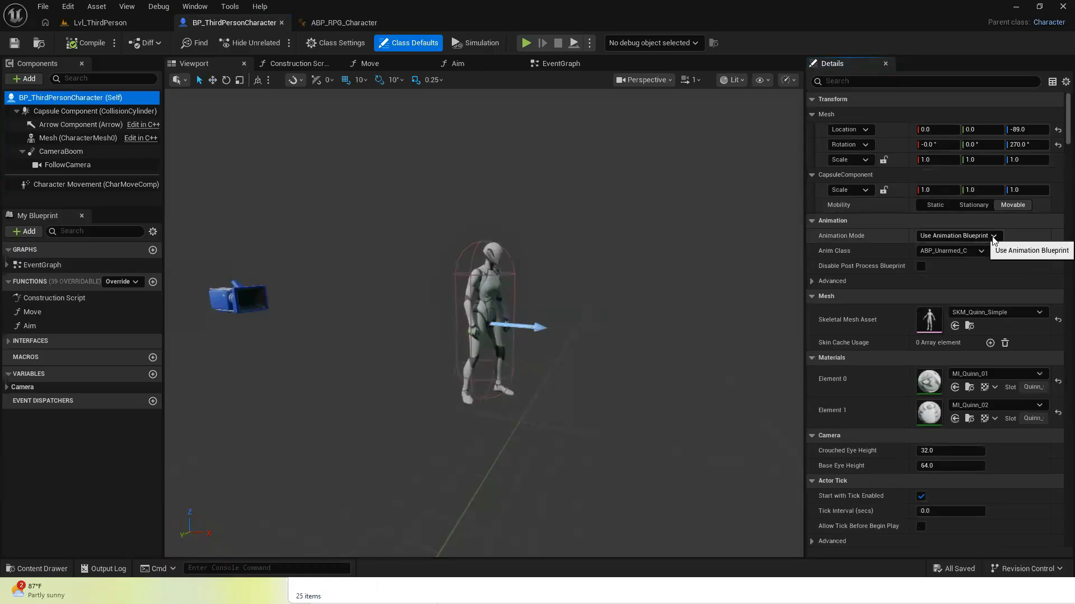
pyautogui.click(980, 255)
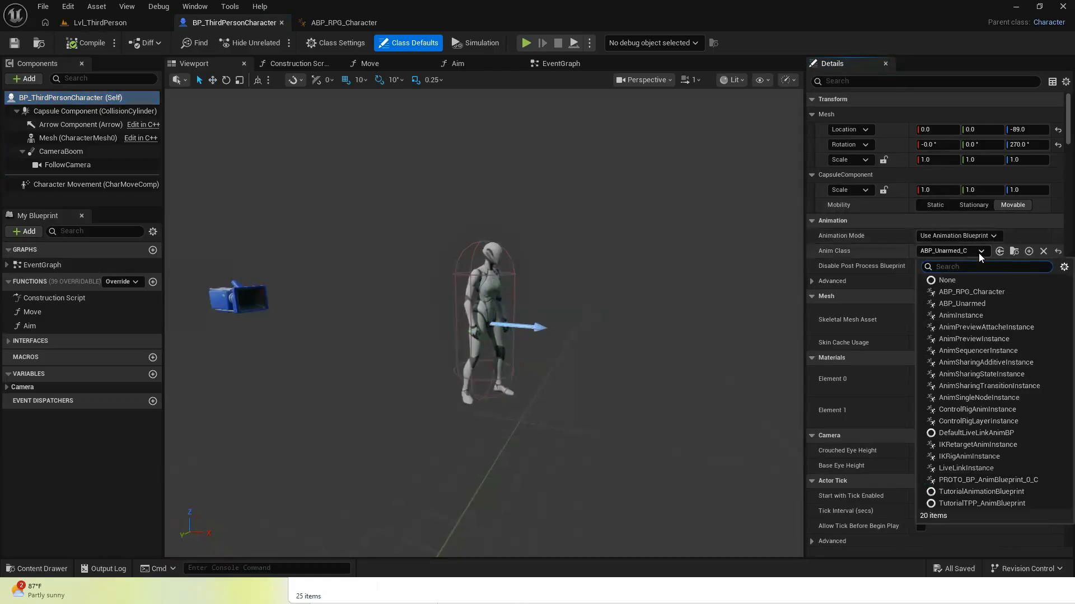
pyautogui.click(959, 292)
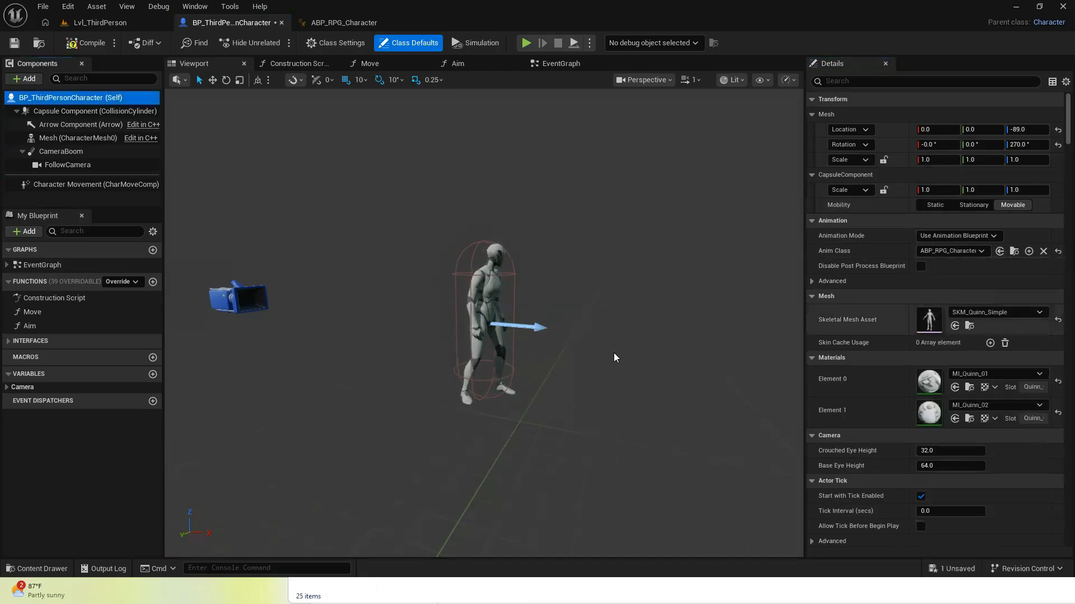
pyautogui.click(84, 50)
pyautogui.click(15, 42)
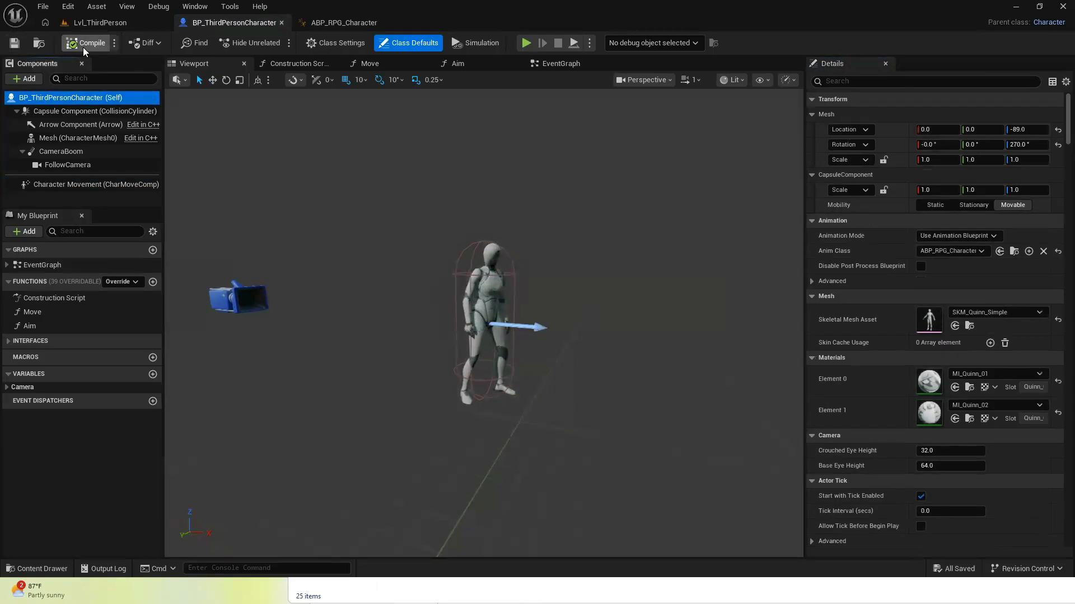
# Play the Lvl_ThirdPerson level, run the character around to check the locomotion animations, and end the play session
pyautogui.click(94, 24)
pyautogui.click(277, 42)
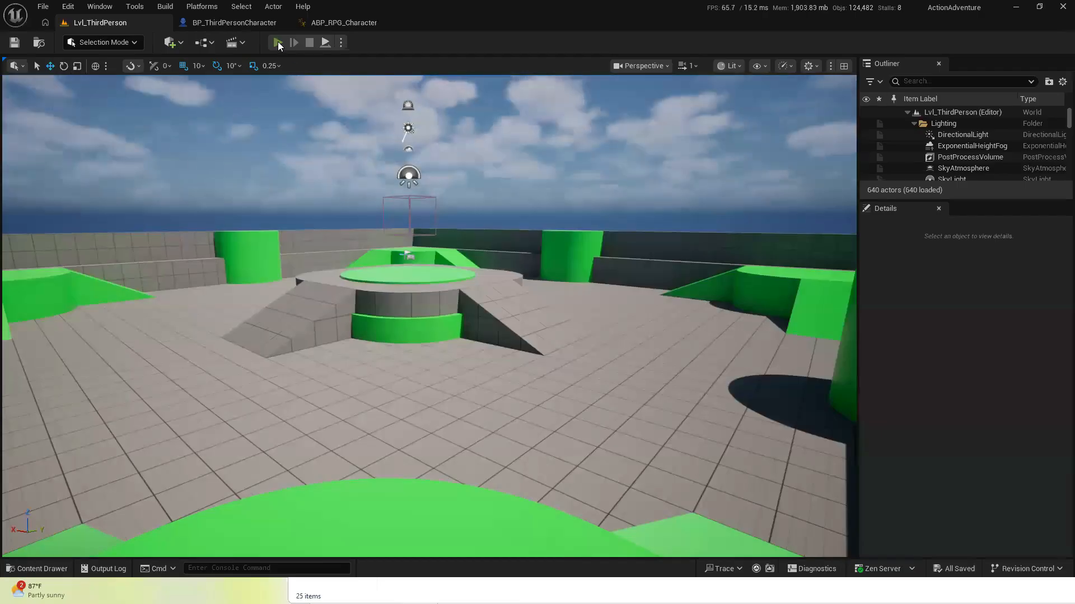
pyautogui.press('s')
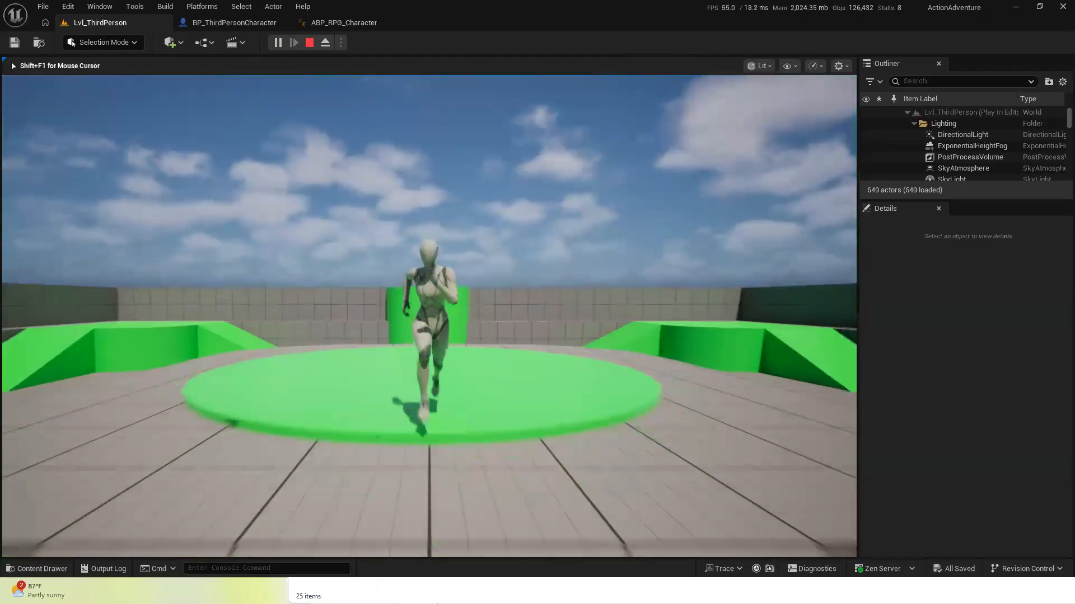
pyautogui.press('d')
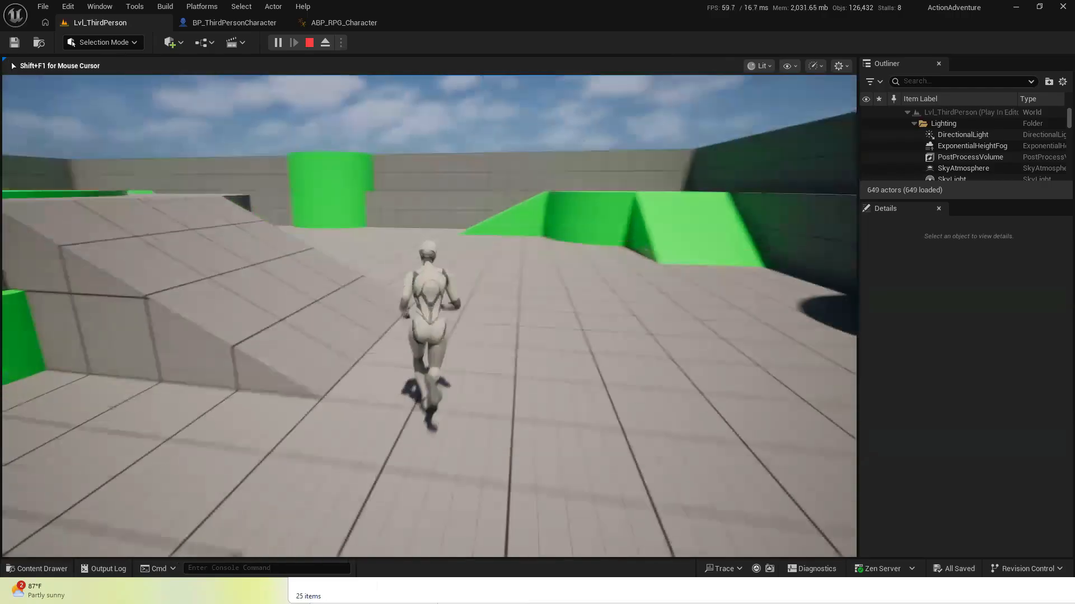
pyautogui.press('Escape')
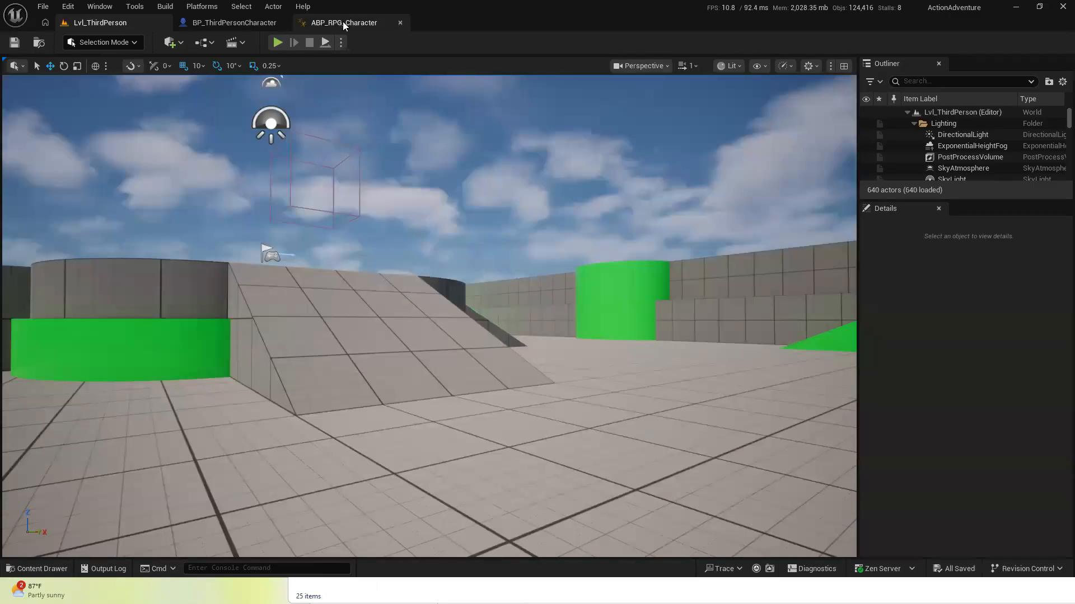
# In the Main state machine of ABP_RPG_Character, add a state named Jump above the Entry and UnarmedLocomotion nodes
pyautogui.click(345, 23)
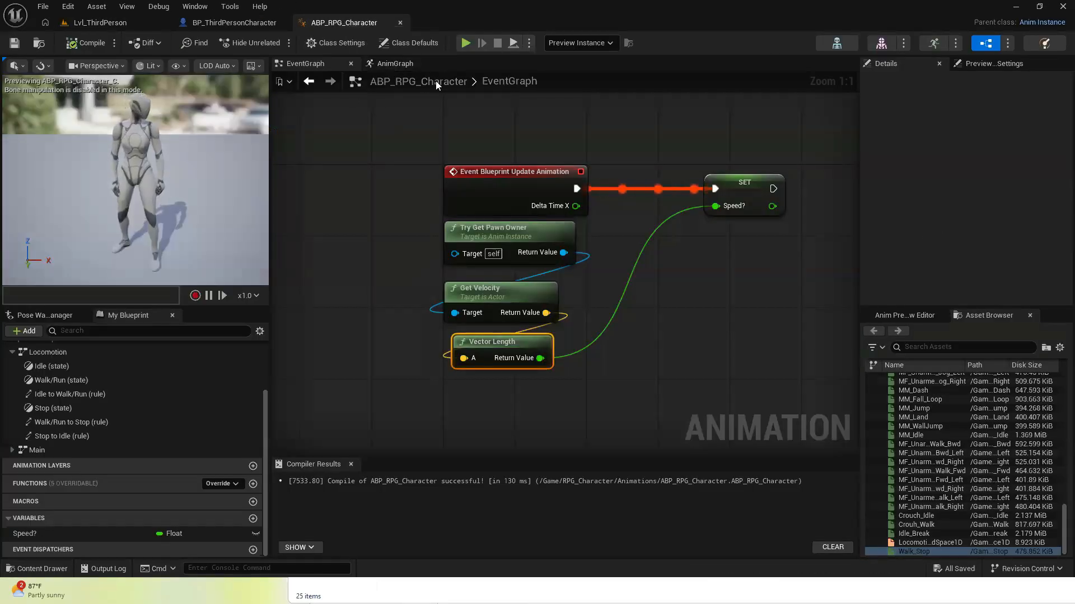
pyautogui.click(394, 63)
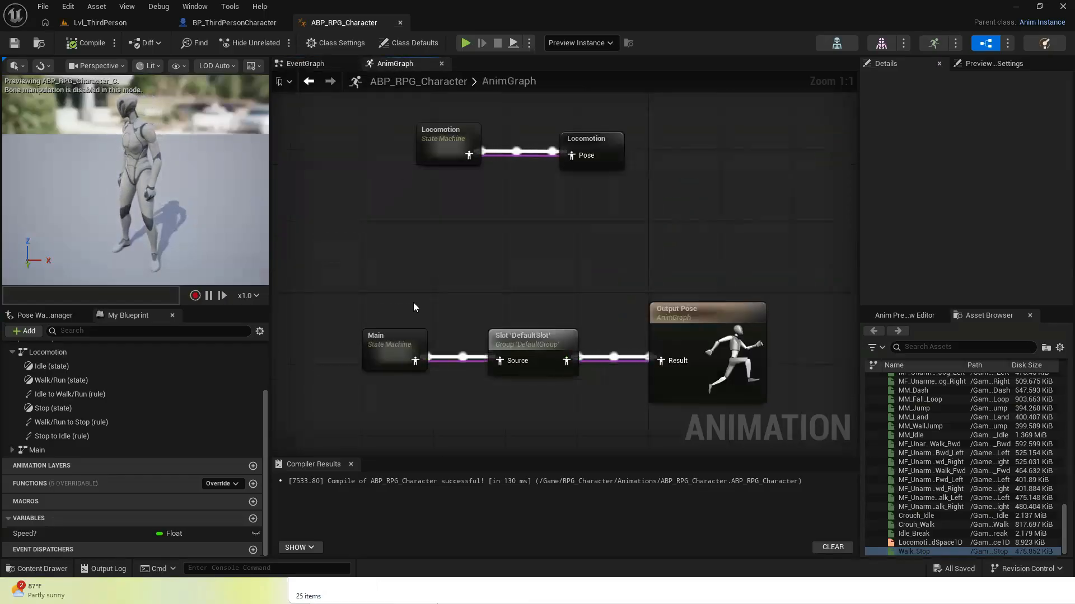
pyautogui.doubleClick(386, 345)
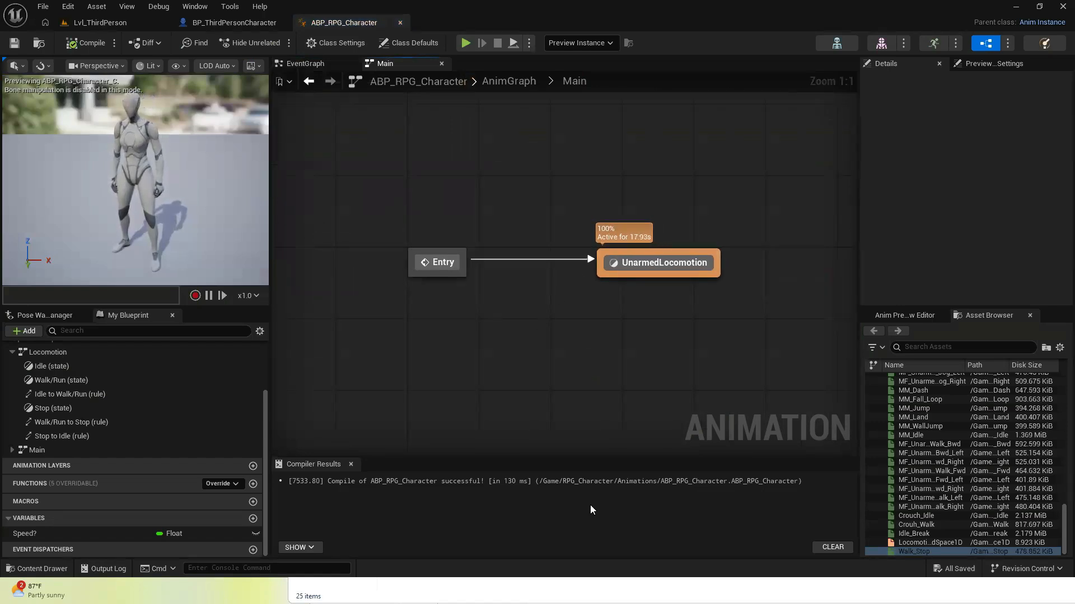
pyautogui.moveTo(603, 319); pyautogui.dragTo(604, 433, button='right')
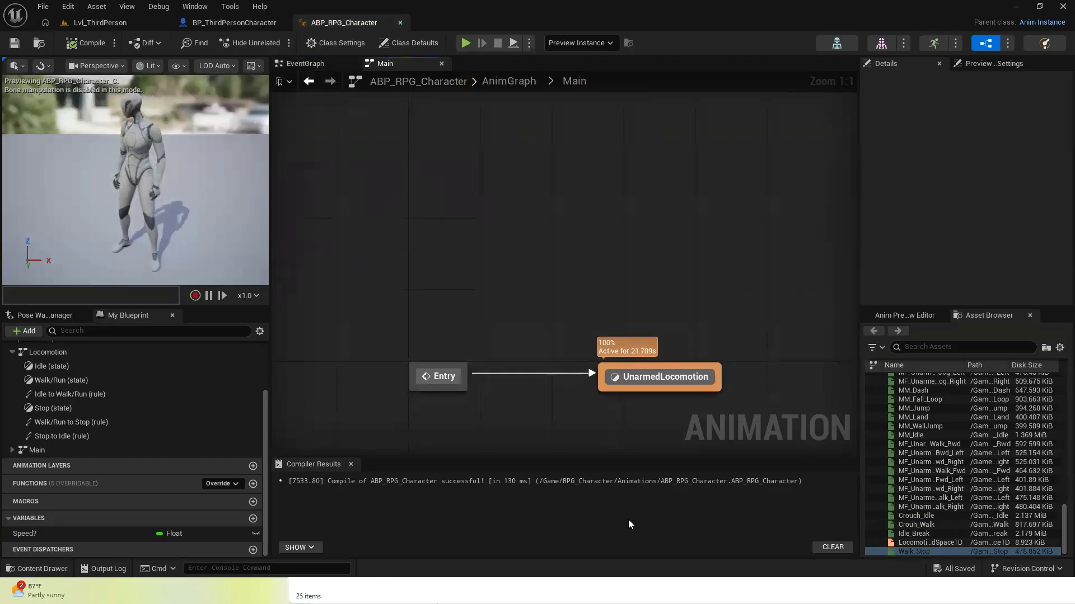
pyautogui.rightClick(554, 196)
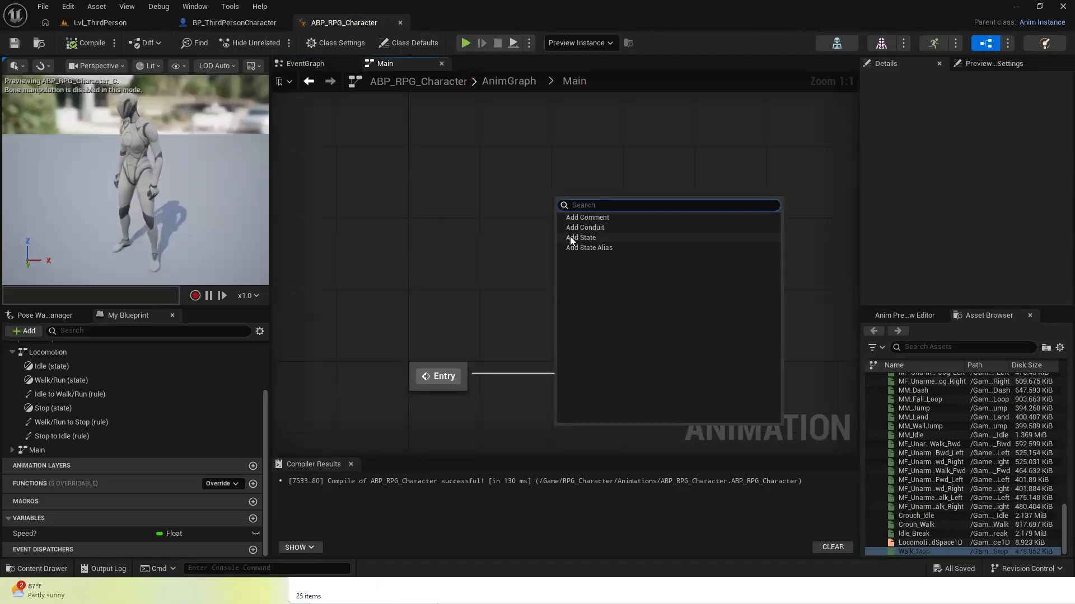
pyautogui.click(571, 237)
pyautogui.write('Jump')
pyautogui.press('Return')
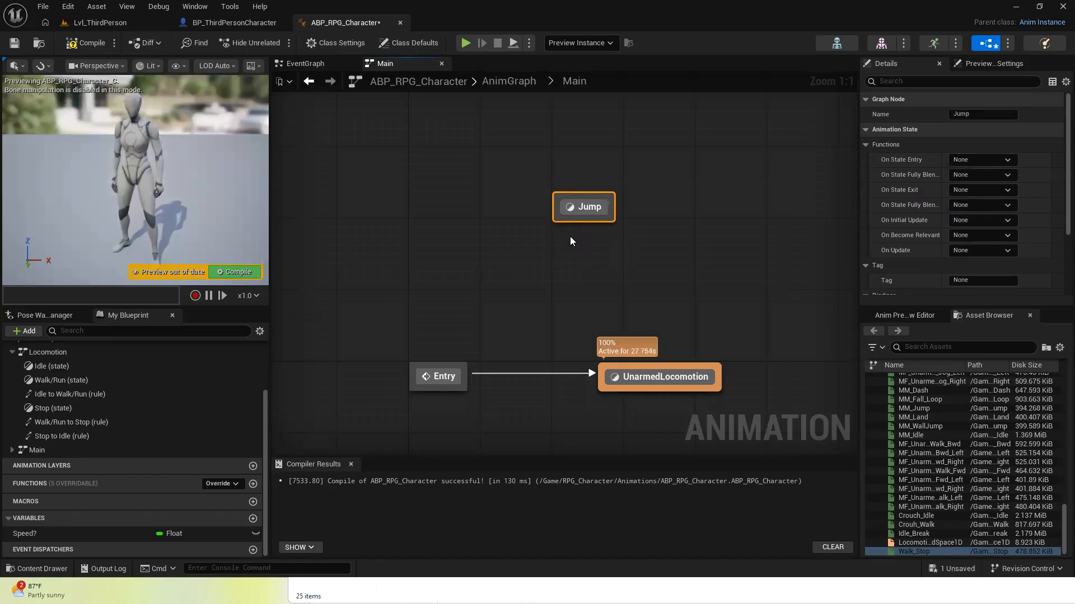
# Open the Jump state's graph and filter the animation assets by "jump"
pyautogui.click(573, 209)
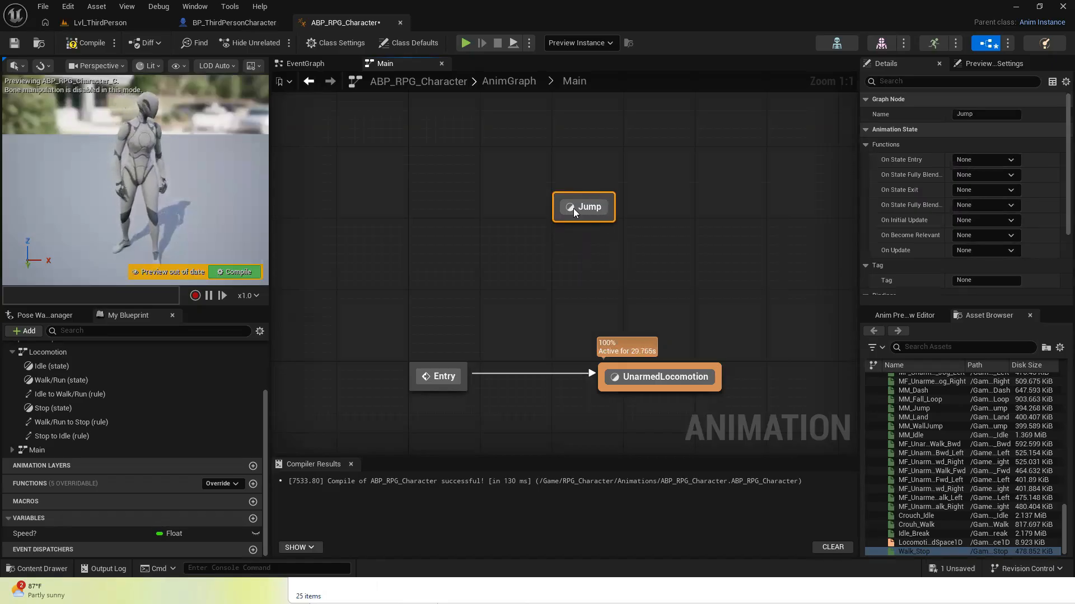
pyautogui.doubleClick(573, 208)
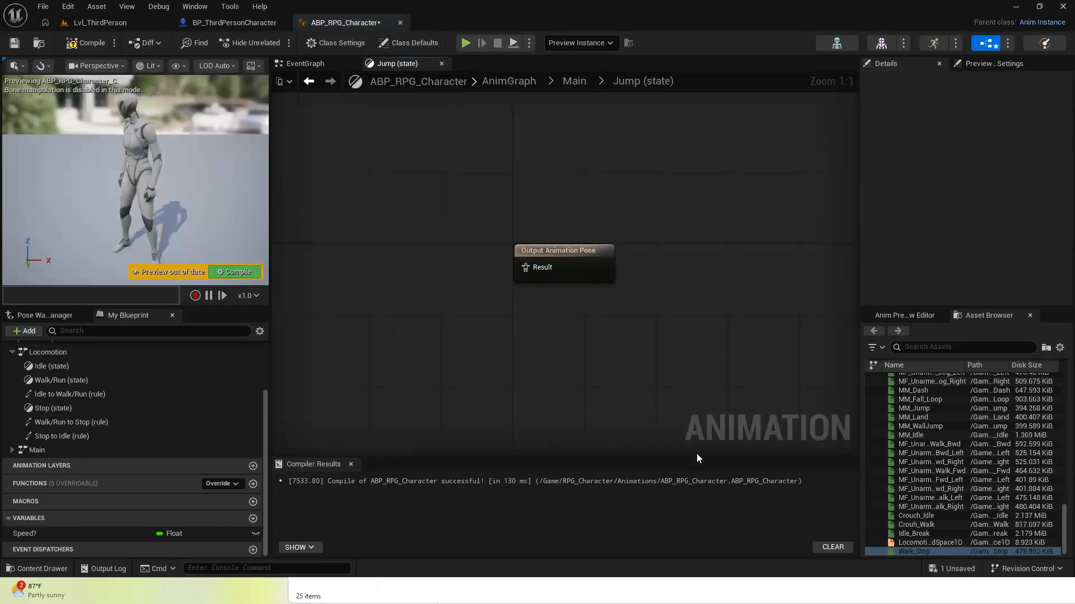
pyautogui.click(931, 346)
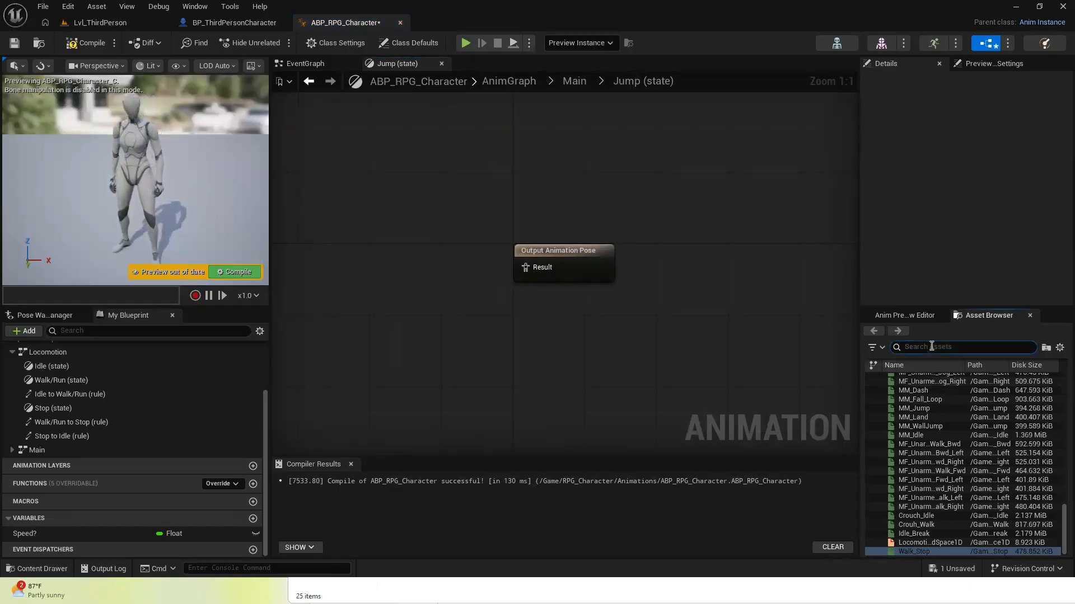
pyautogui.write('jump')
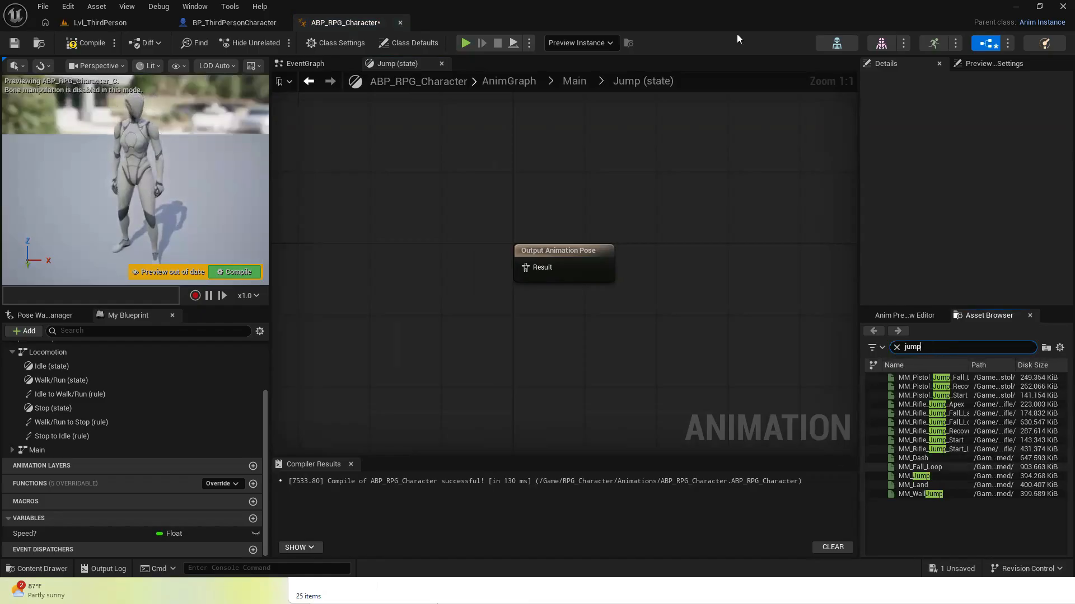
pyautogui.moveTo(903, 476); pyautogui.dragTo(361, 219)
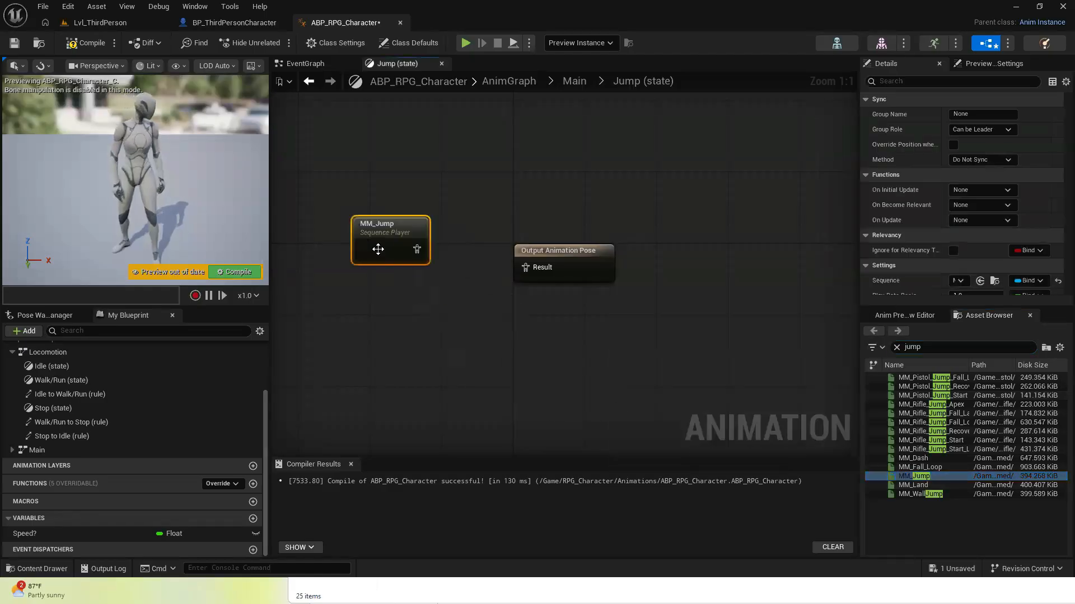
pyautogui.moveTo(426, 255); pyautogui.dragTo(526, 267)
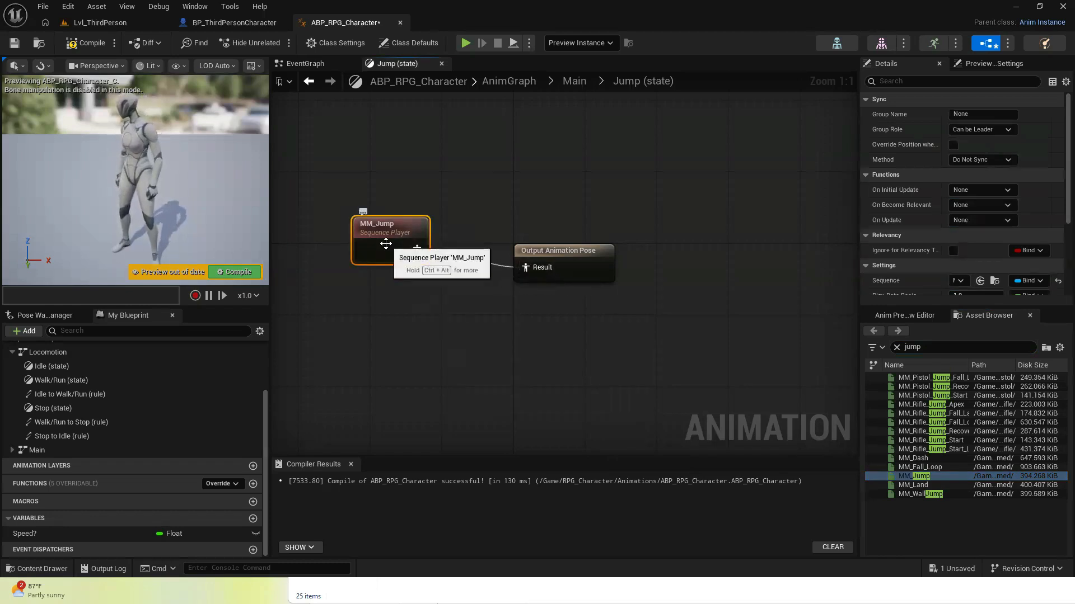
pyautogui.press('Delete')
# Feed the MM_Jump animation into the Jump state's Output Animation Pose with both nodes aligned straight, and compile and save the blueprint
pyautogui.moveTo(914, 475); pyautogui.dragTo(526, 265)
pyautogui.moveTo(401, 207); pyautogui.dragTo(615, 350)
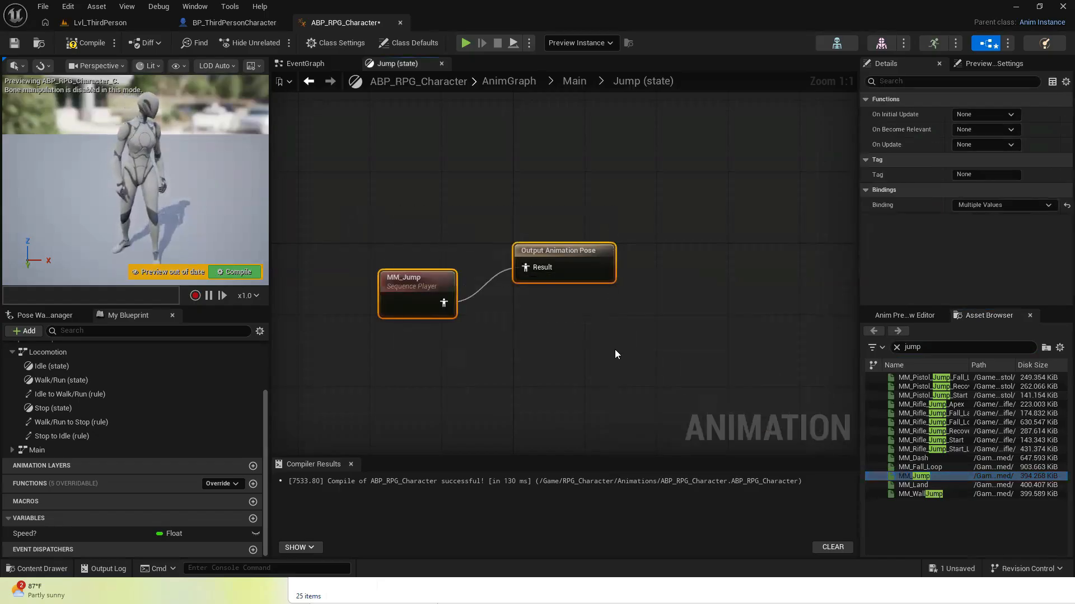
pyautogui.press('q')
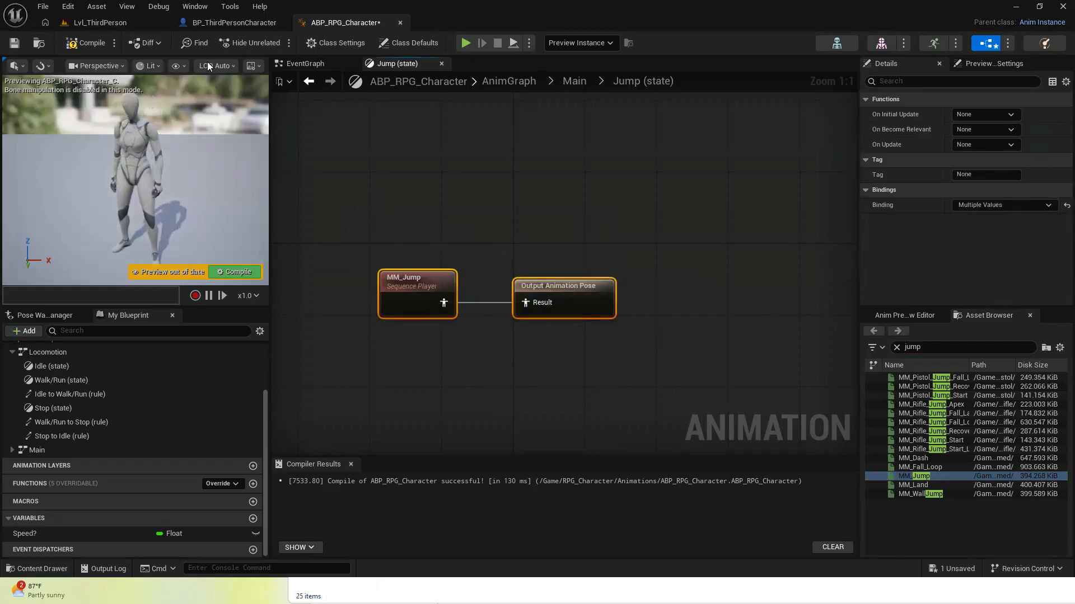
pyautogui.click(86, 43)
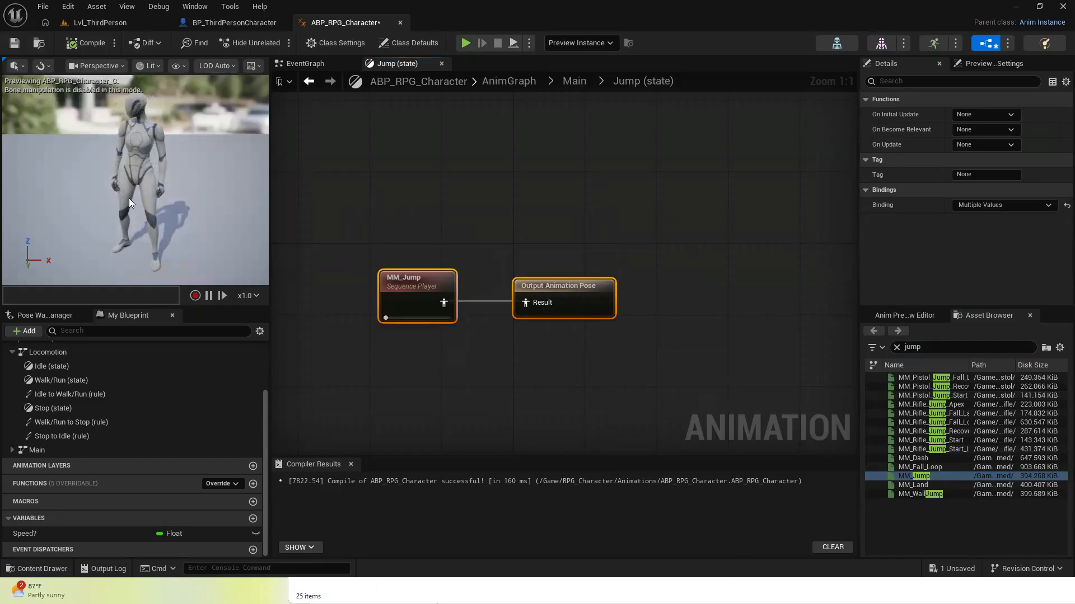
pyautogui.click(14, 43)
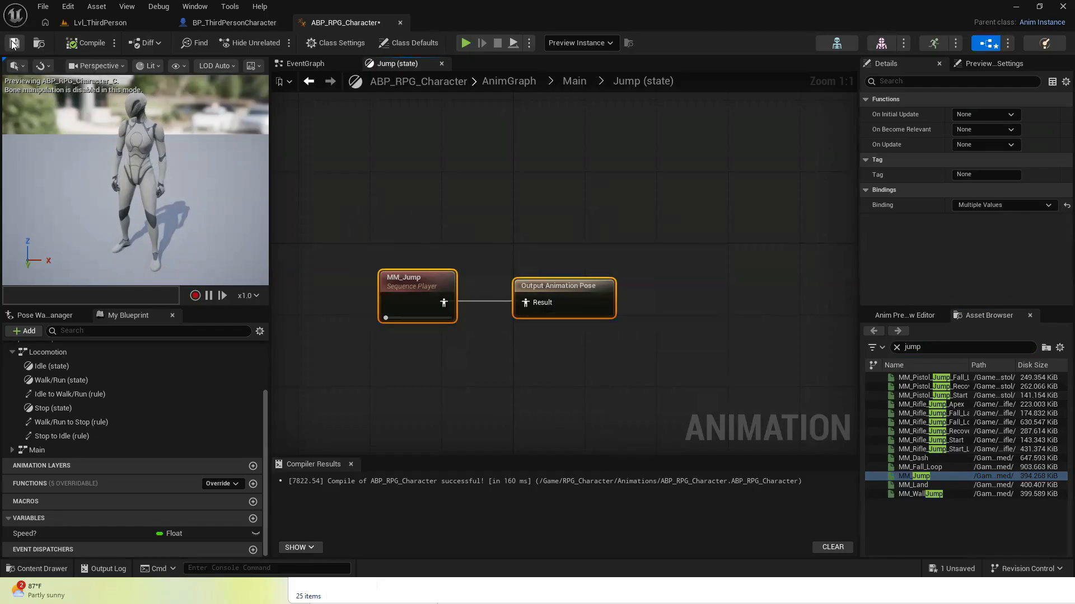
# In the Main state machine, add a state named Falling with a transition from Jump, and open the Falling state's graph
pyautogui.click(308, 81)
pyautogui.moveTo(412, 264); pyautogui.dragTo(413, 303, button='right')
pyautogui.click(585, 255)
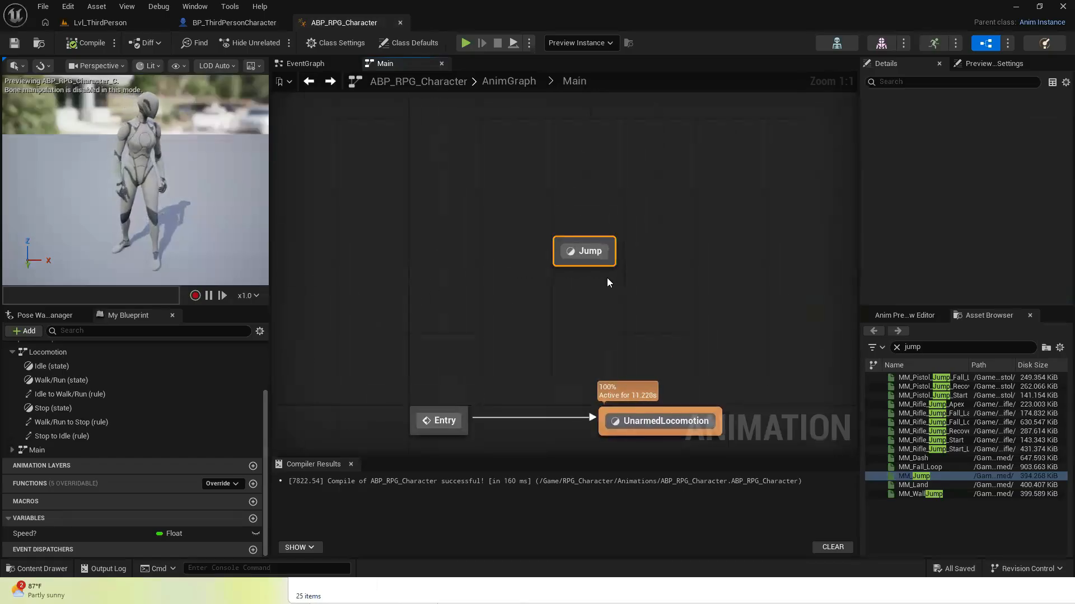
pyautogui.moveTo(597, 240); pyautogui.dragTo(439, 259)
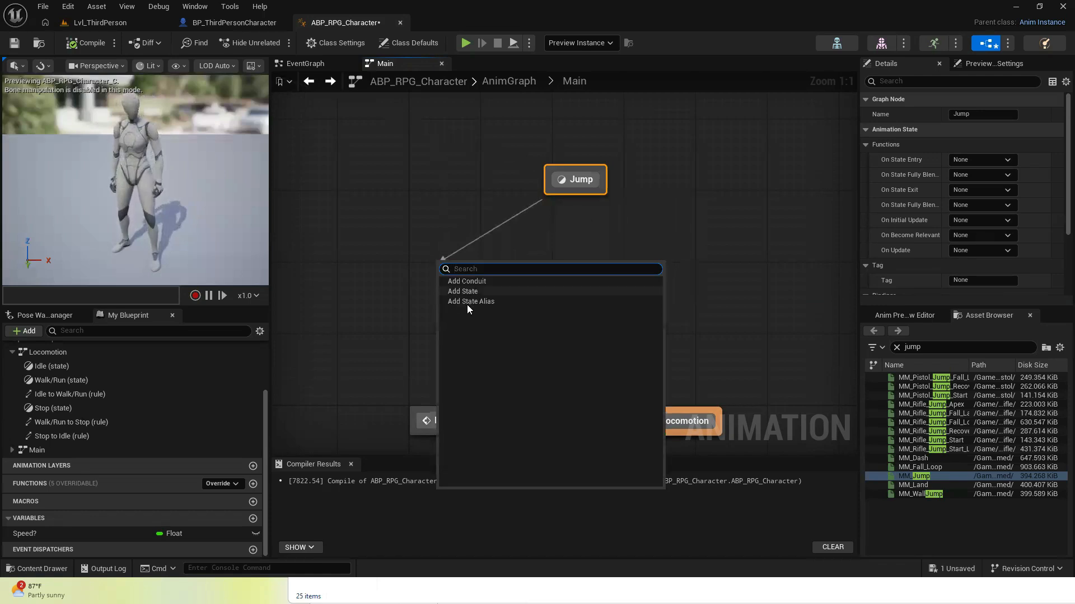
pyautogui.click(479, 292)
pyautogui.write('Falling')
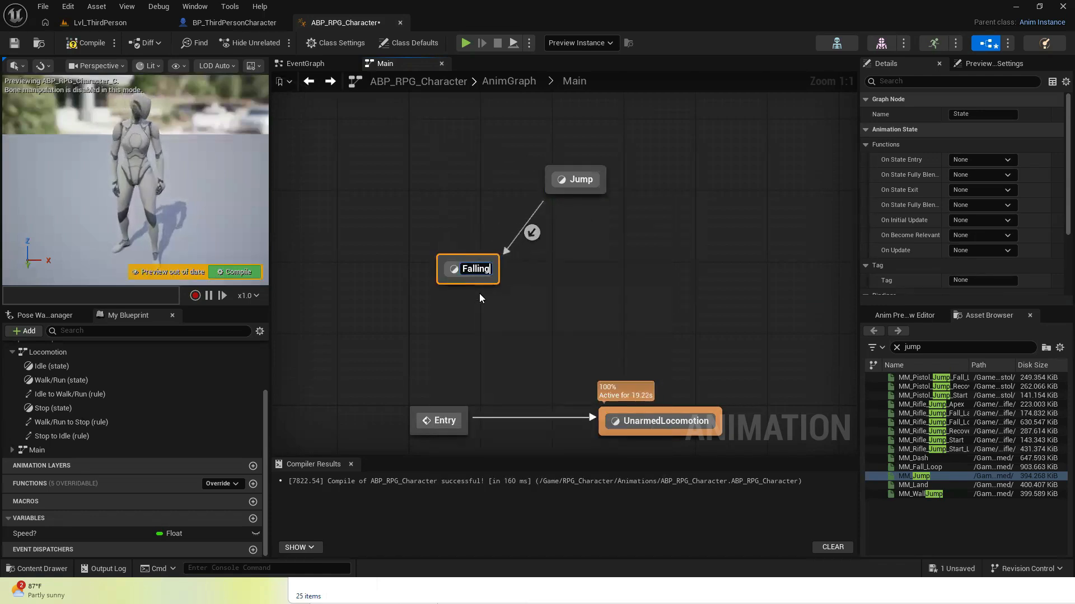
pyautogui.press('Return')
pyautogui.doubleClick(470, 263)
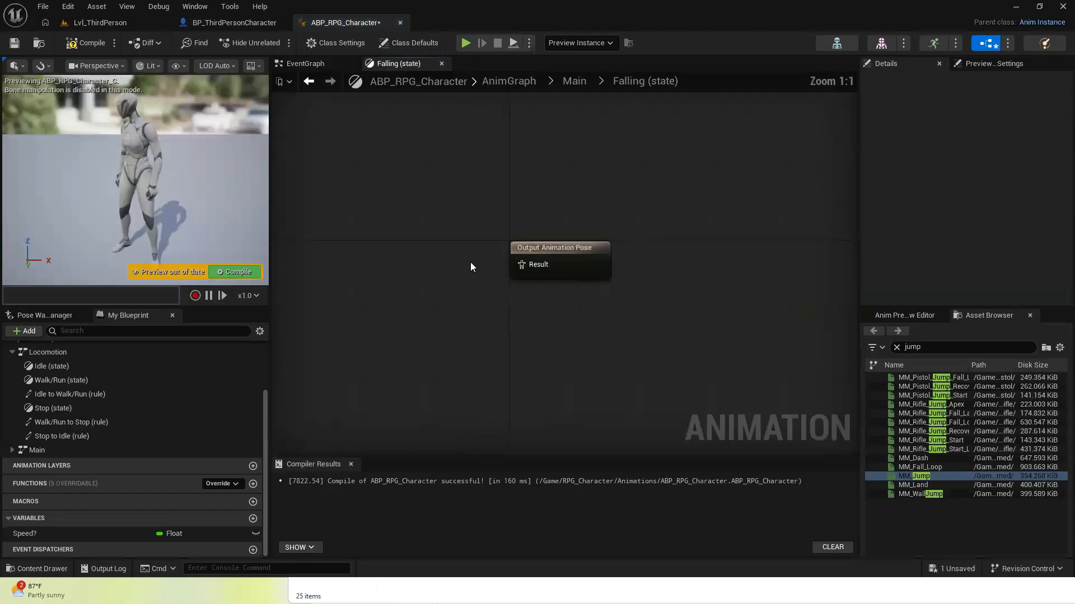
pyautogui.click(913, 467)
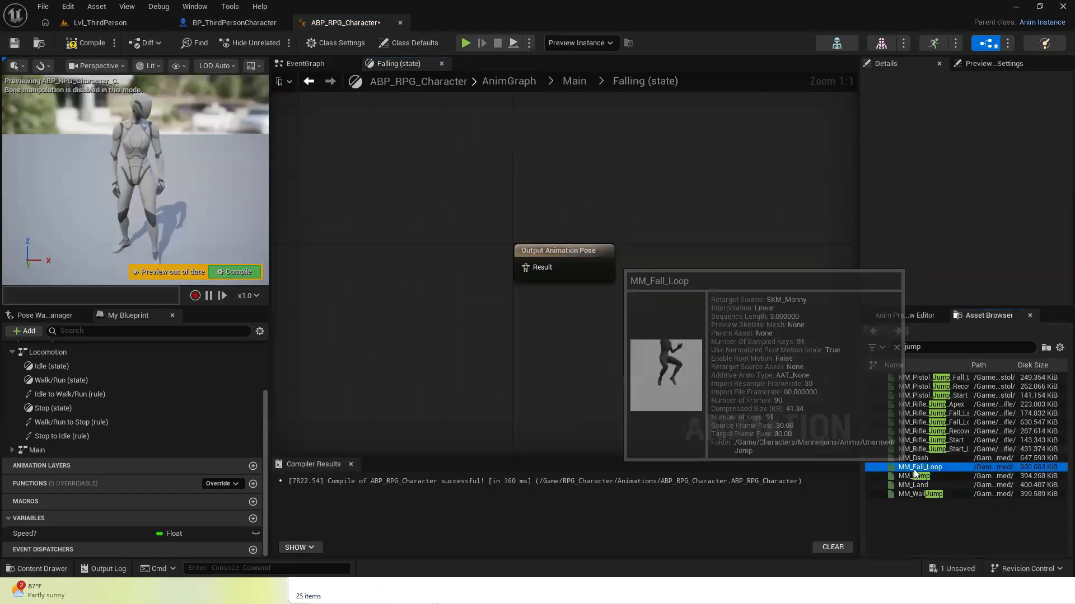
pyautogui.moveTo(911, 468); pyautogui.dragTo(357, 279)
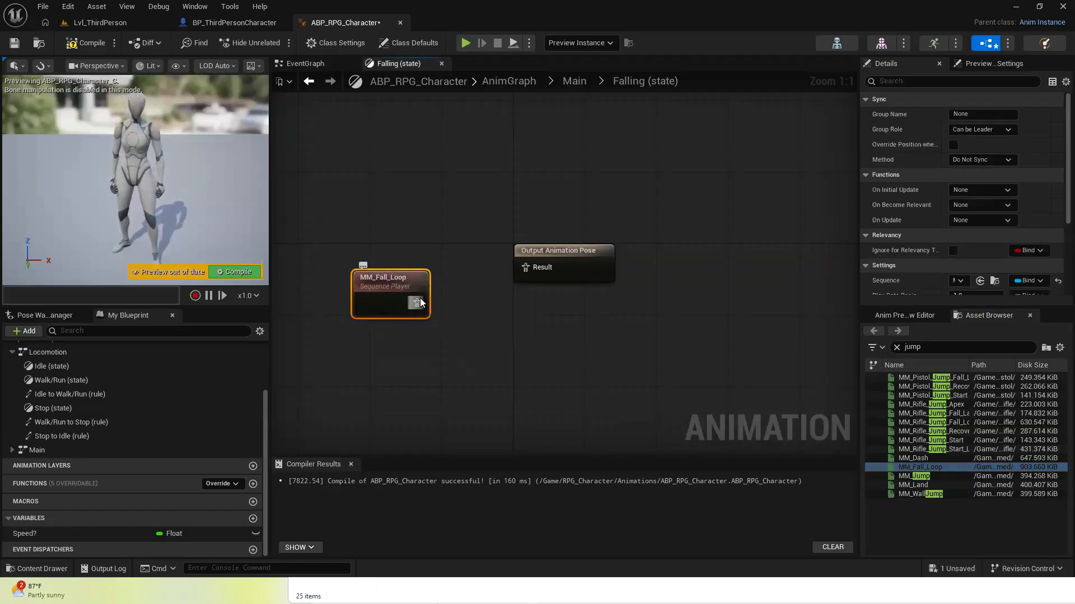
pyautogui.press('Delete')
pyautogui.click(913, 476)
pyautogui.moveTo(913, 476); pyautogui.dragTo(809, 434)
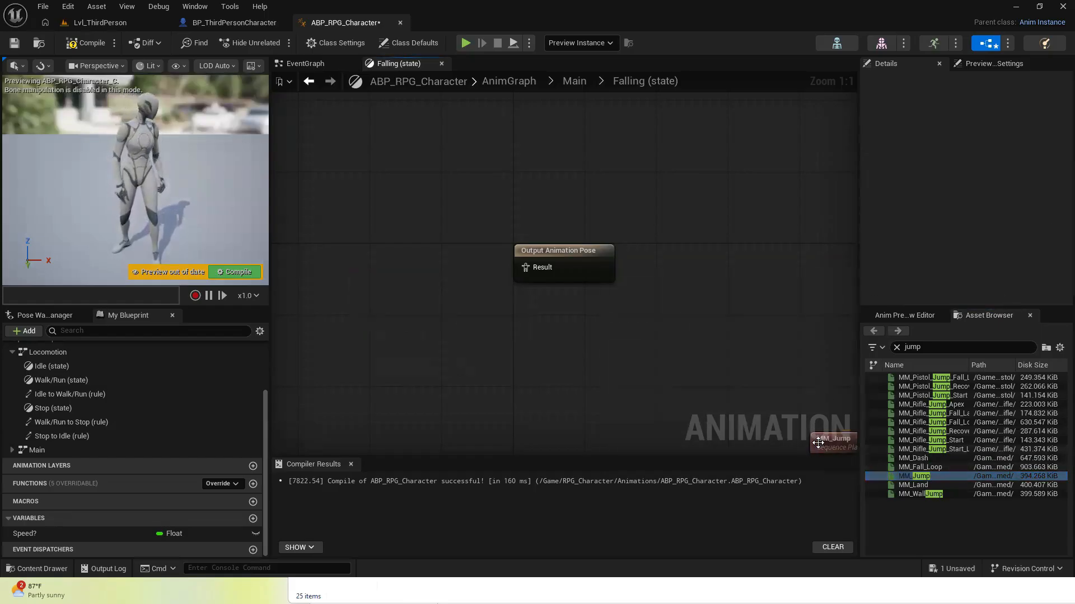
pyautogui.press('Delete')
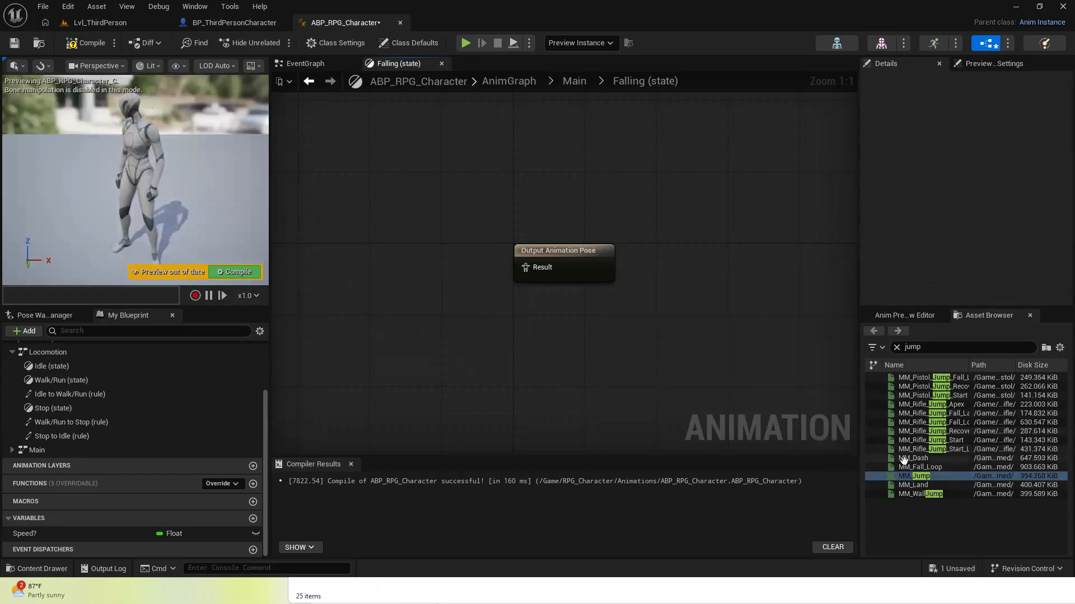
# Feed the MM_Fall_Loop animation into the Falling state's Output Animation Pose, level with the output node, and save the blueprint
pyautogui.click(907, 467)
pyautogui.moveTo(907, 467); pyautogui.dragTo(525, 263)
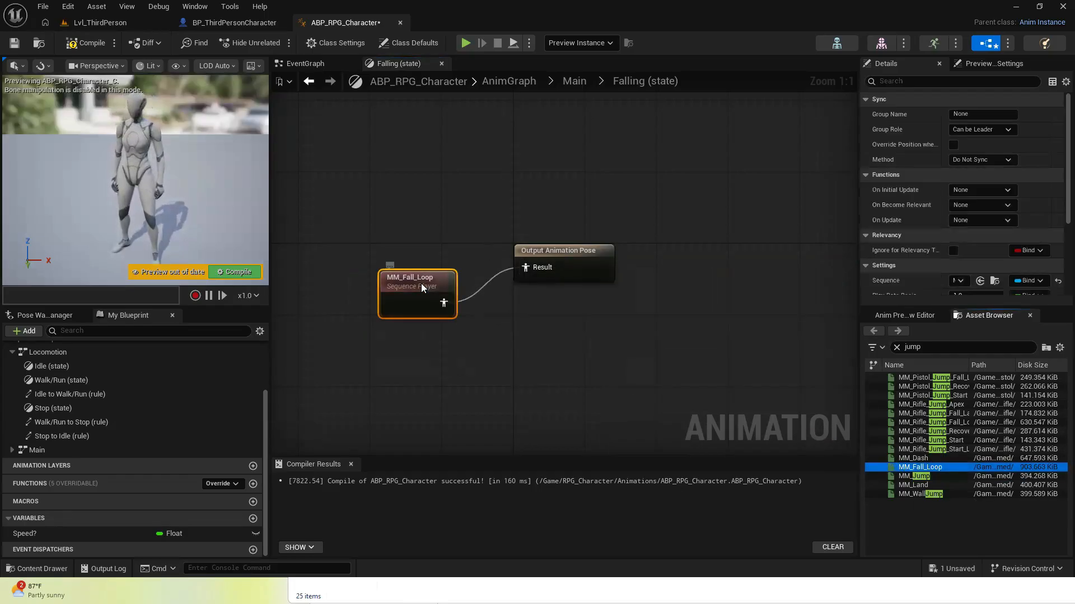
pyautogui.moveTo(446, 289); pyautogui.dragTo(434, 264)
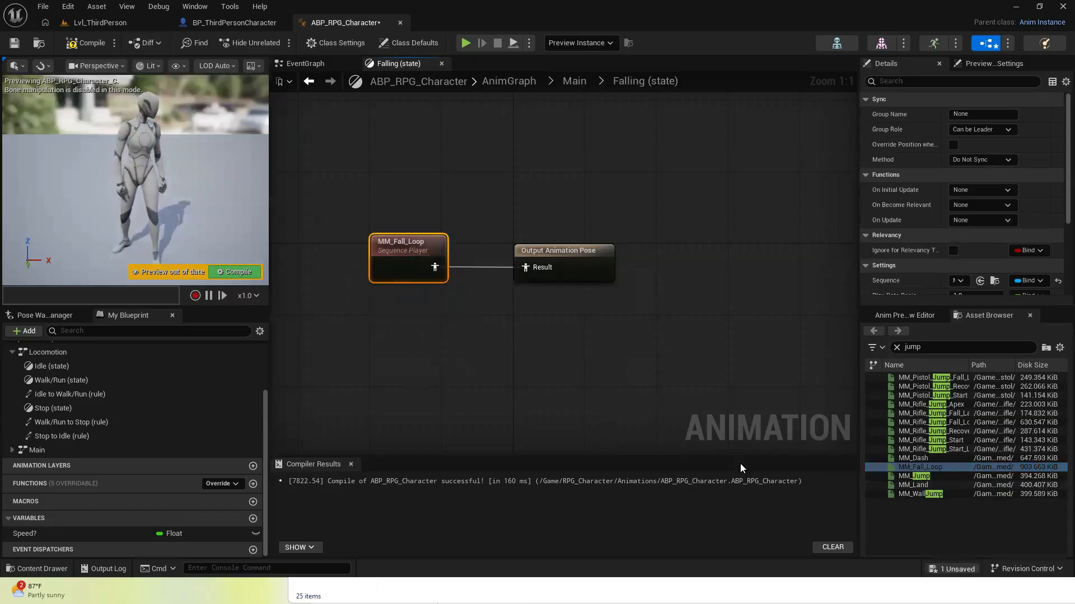
pyautogui.click(950, 569)
pyautogui.click(624, 418)
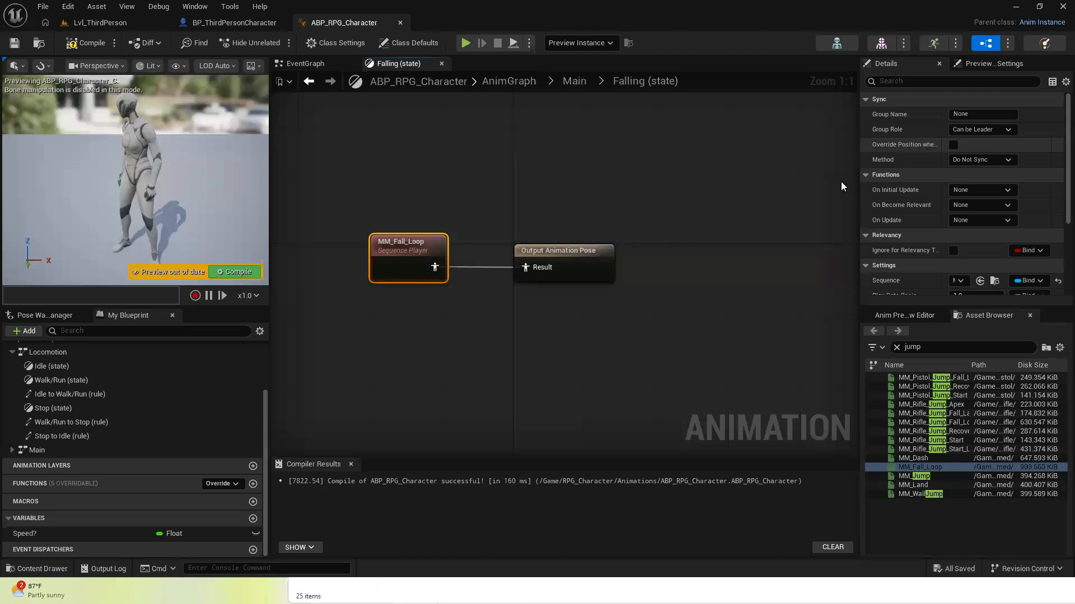
# Enable Loop Animation on the MM_Fall_Loop sequence player, and save and compile the animation blueprint
pyautogui.scroll(-5, 906, 196)
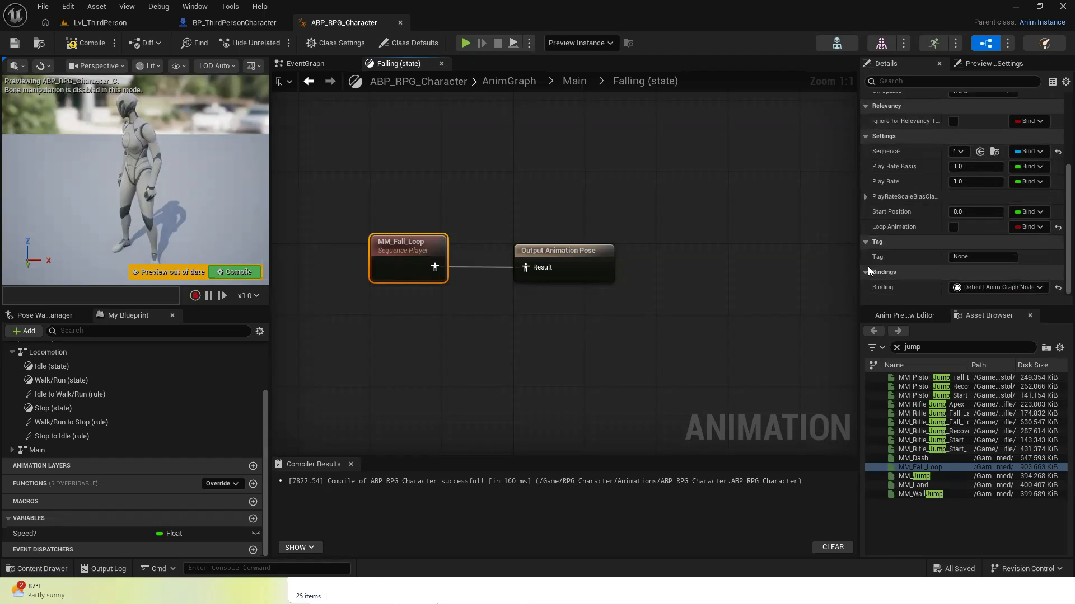
pyautogui.click(953, 227)
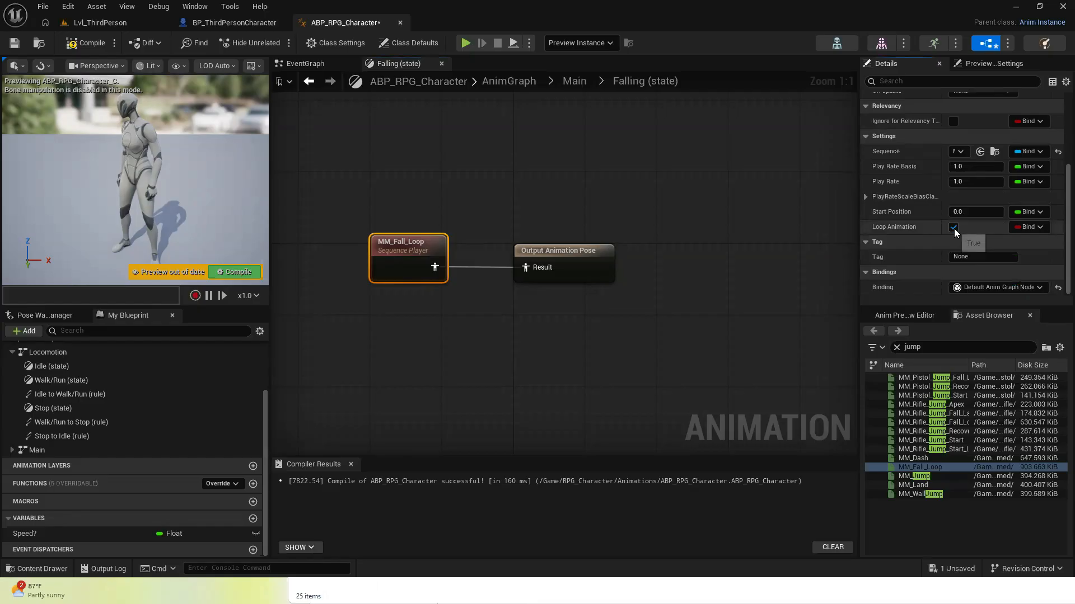
pyautogui.click(954, 569)
pyautogui.click(616, 420)
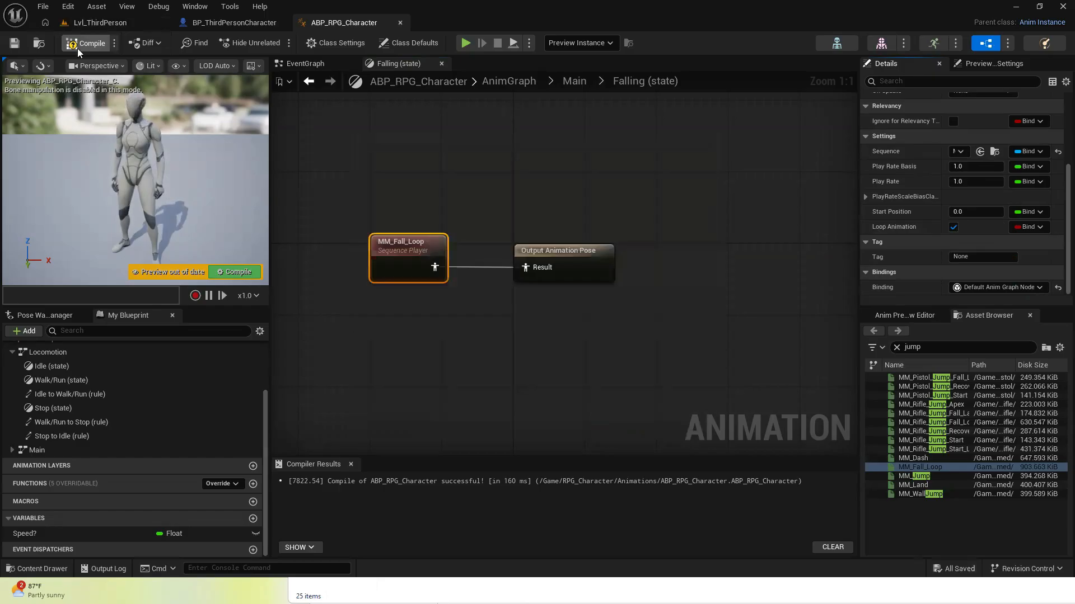
pyautogui.click(77, 48)
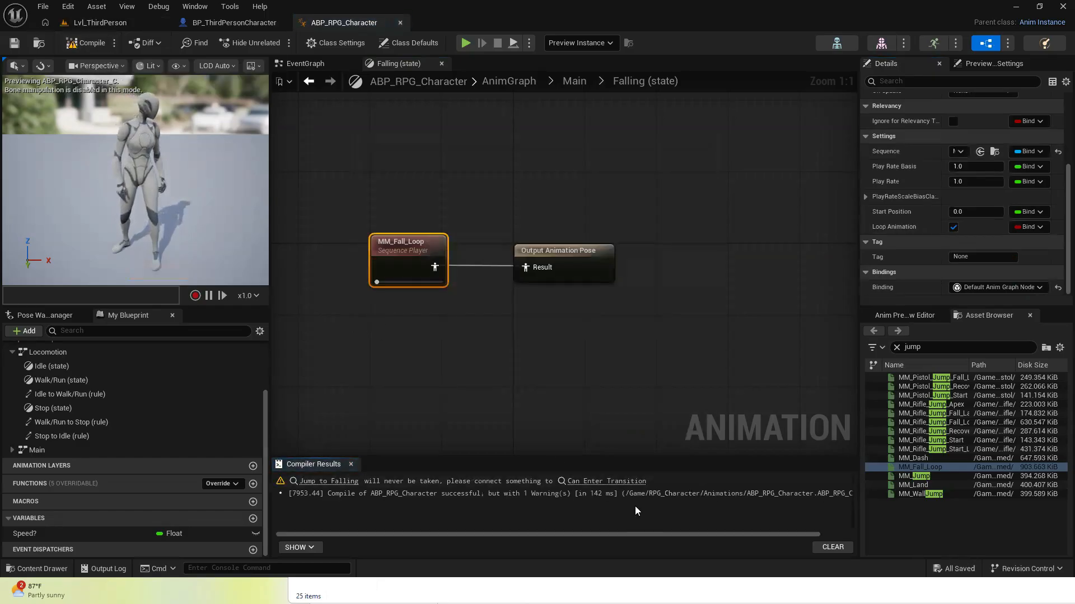
# Back in the Main state machine, add a state alias named ToFalling with a transition coming from Jump
pyautogui.click(305, 82)
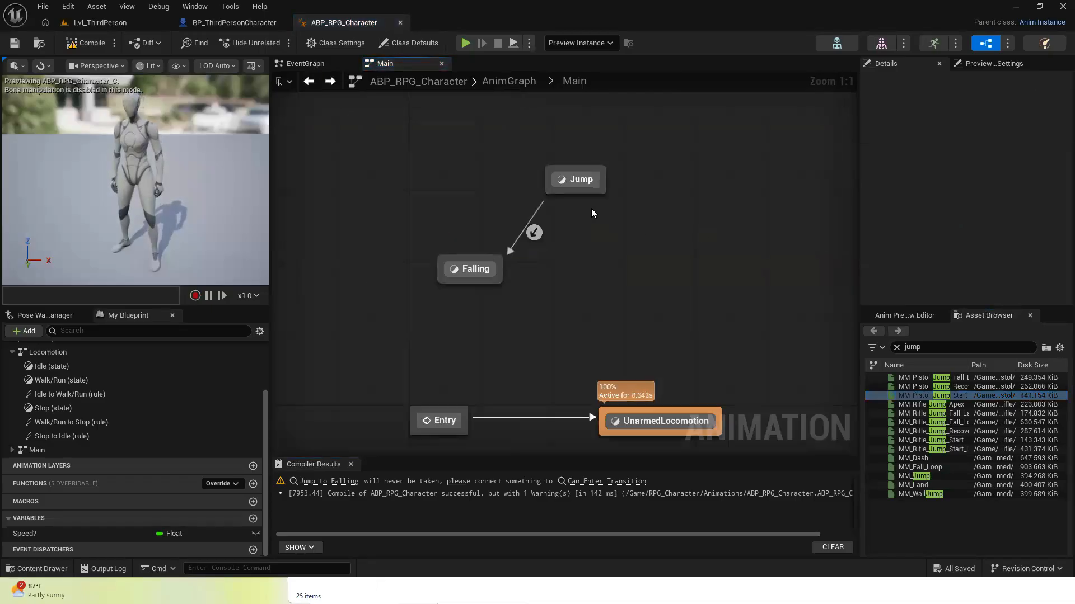
pyautogui.moveTo(591, 189); pyautogui.dragTo(669, 270)
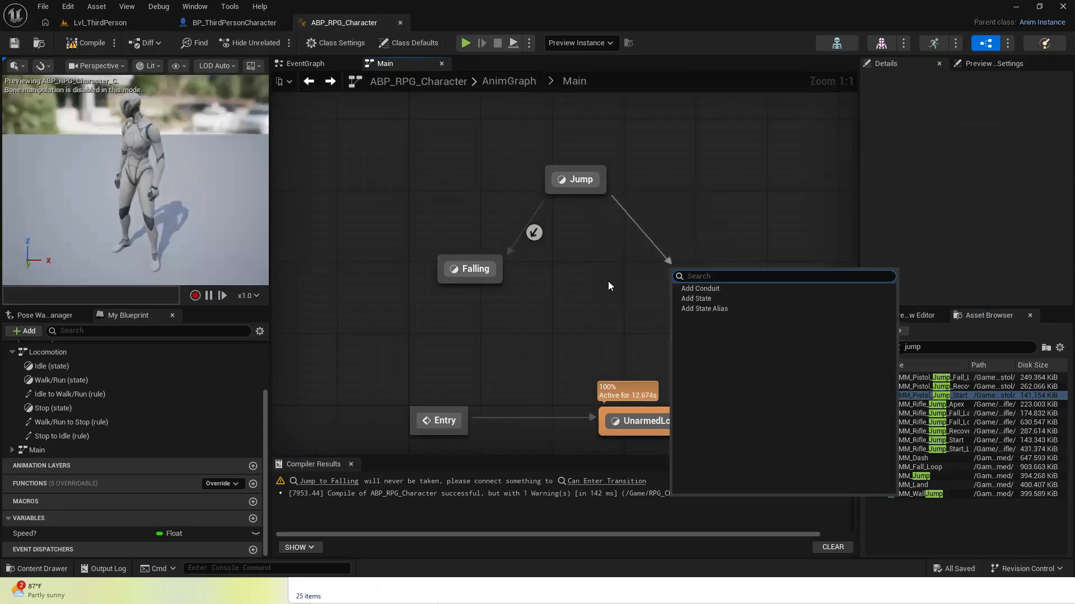
pyautogui.click(700, 309)
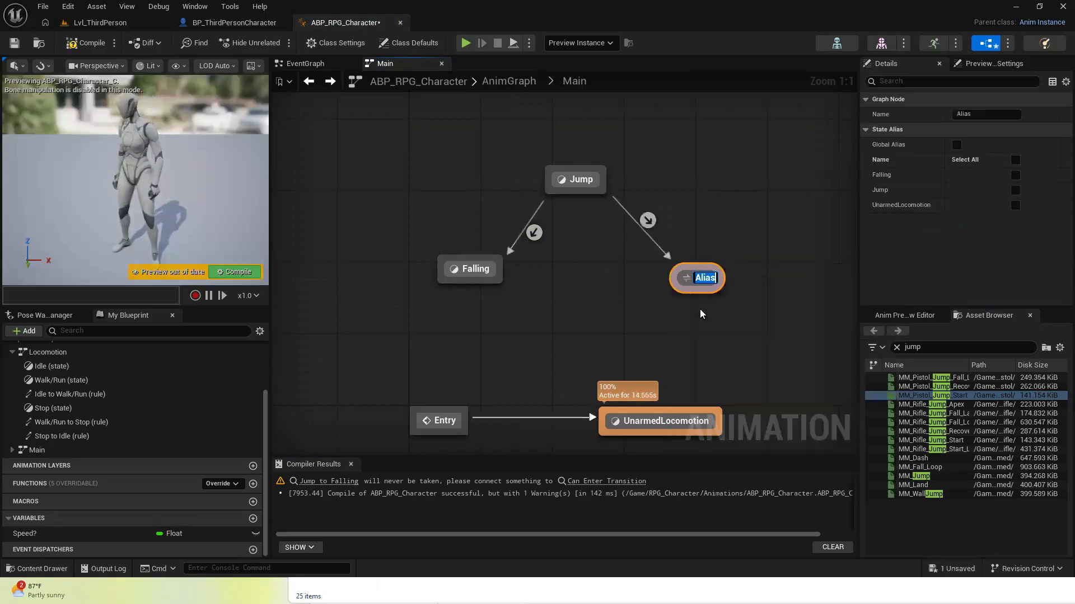
pyautogui.write('T')
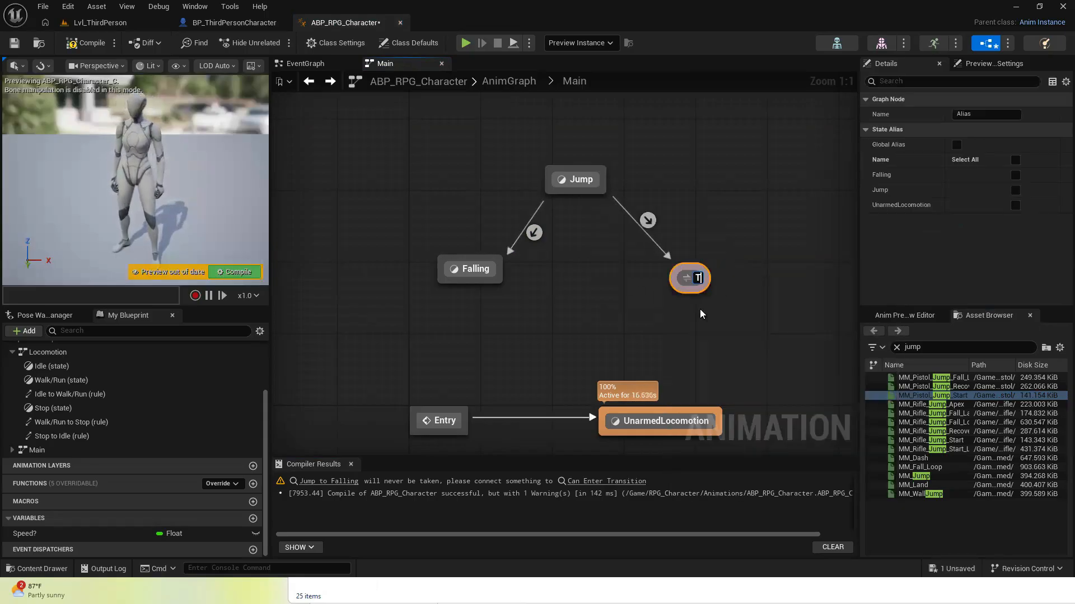
pyautogui.write('oFalling')
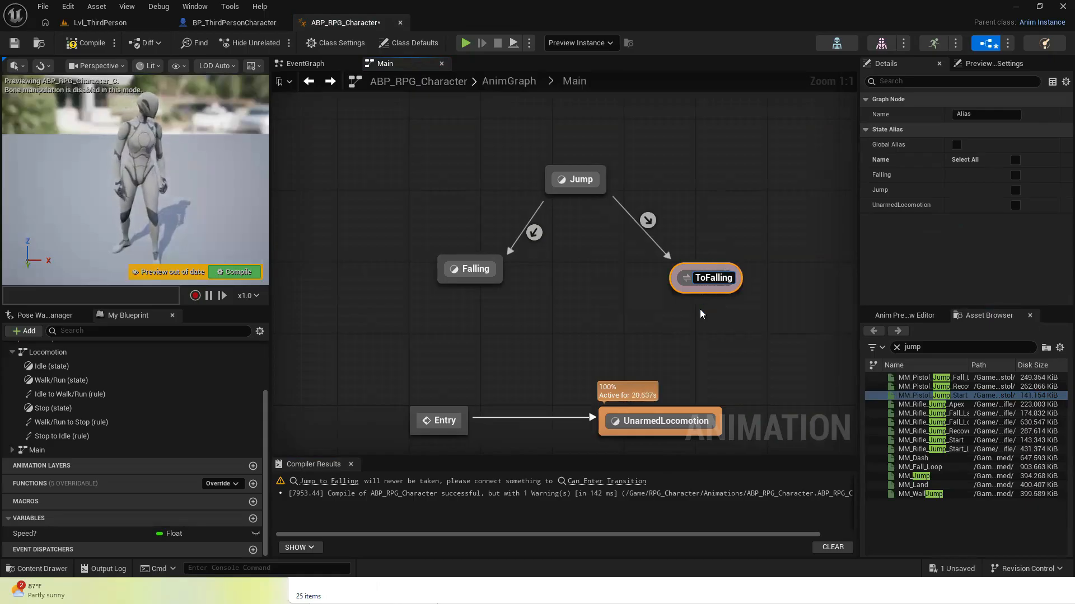
pyautogui.press('Return')
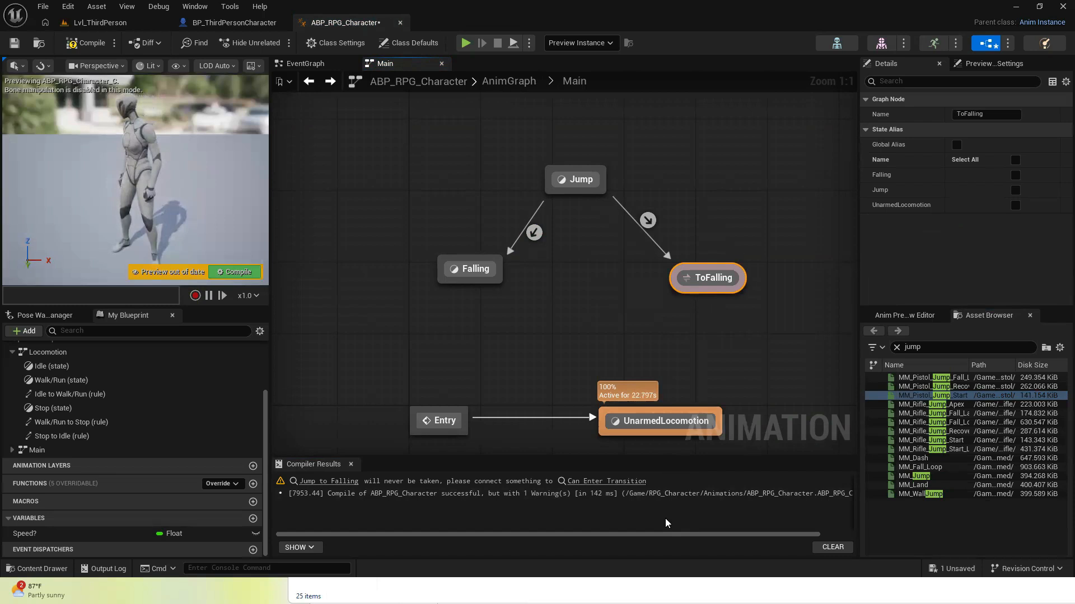
# Add a transition from ToFalling to Jump and remove the one running from Jump to ToFalling
pyautogui.moveTo(676, 280); pyautogui.dragTo(597, 190)
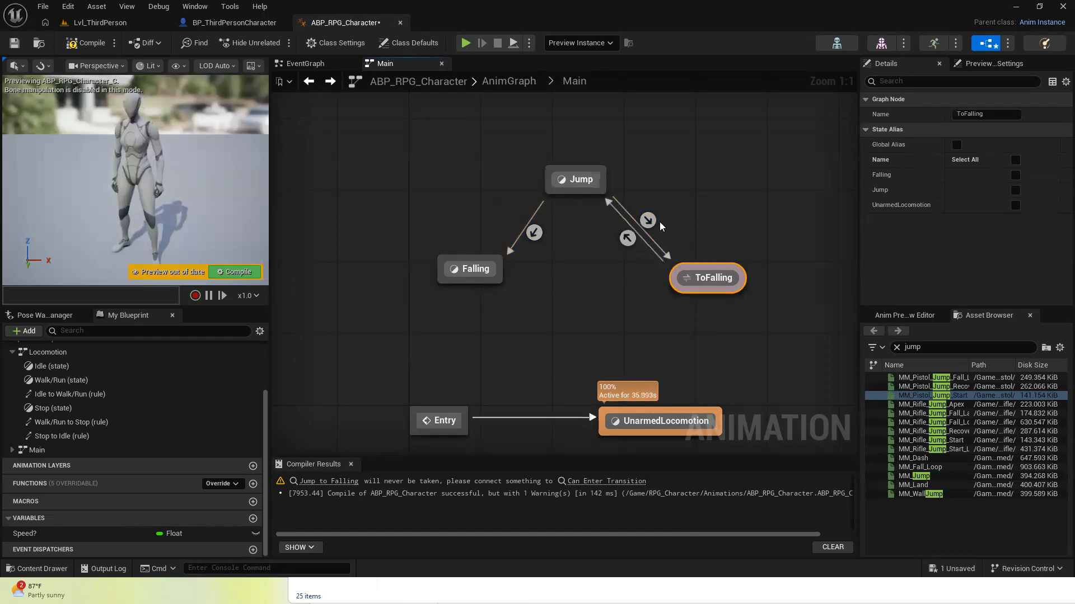
pyautogui.keyDown('alt'); pyautogui.click(629, 214); pyautogui.keyUp('alt')
# Include UnarmedLocomotion in the ToFalling state alias and open the ToFalling to Jump transition rule
pyautogui.click(682, 275)
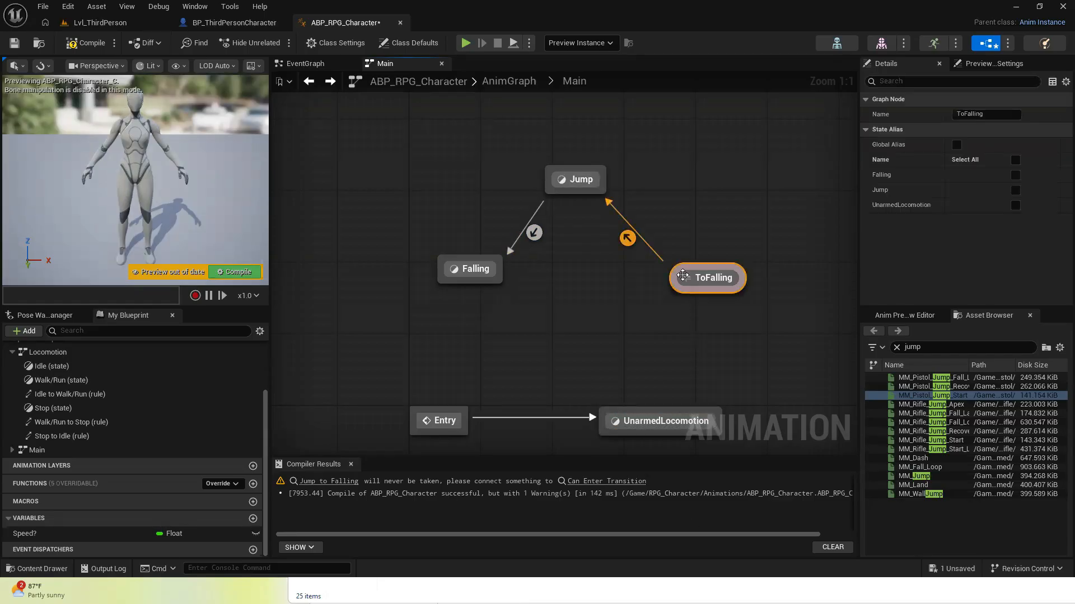
pyautogui.click(1015, 205)
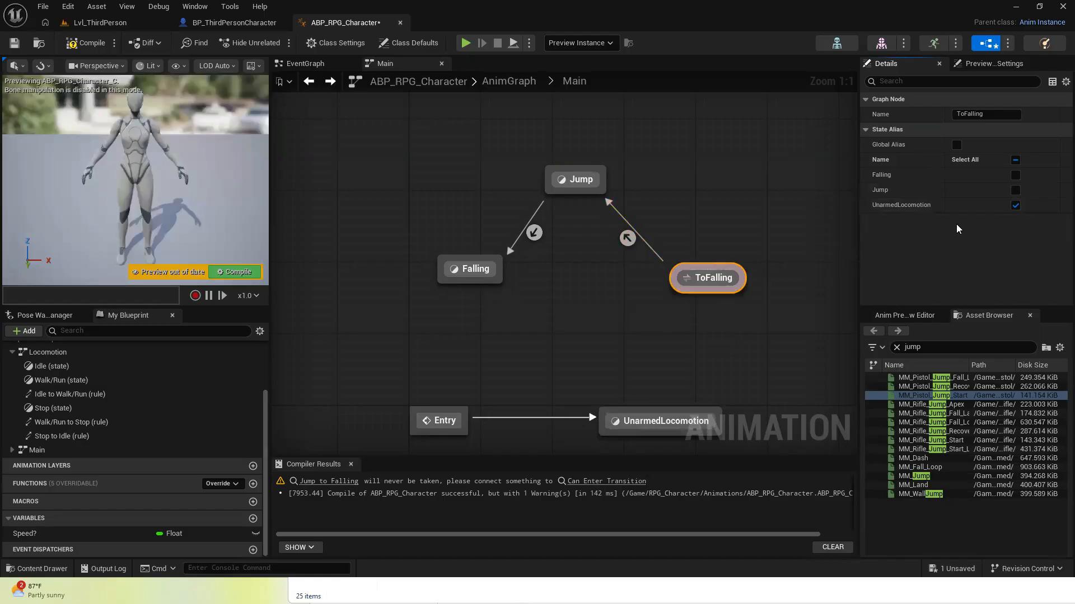
pyautogui.doubleClick(628, 239)
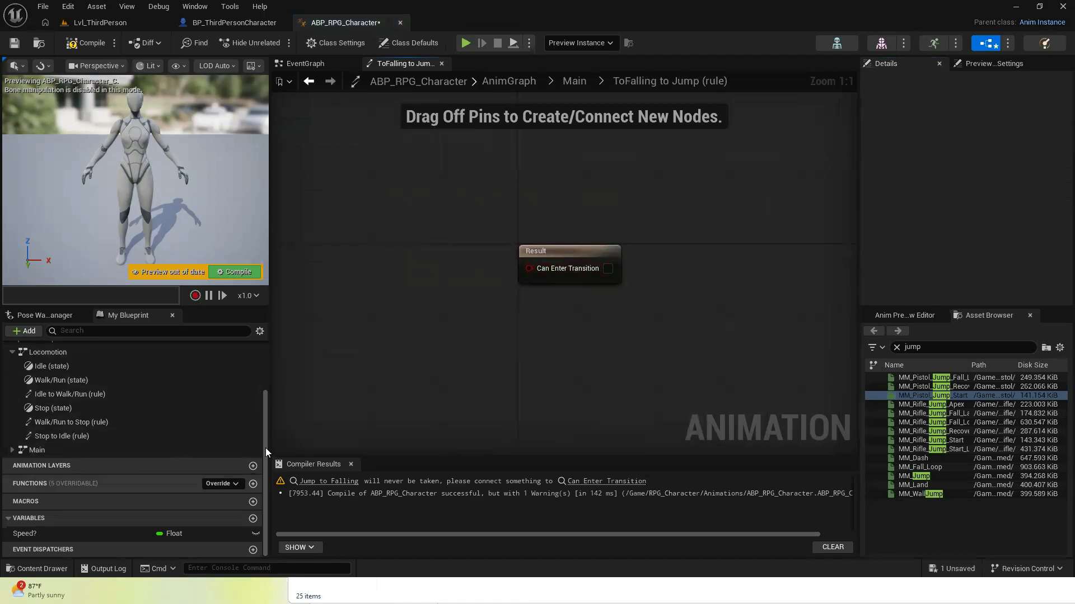
# Create a Boolean variable named IsFalling? and wire its getter to Can Enter Transition in the ToFalling to Jump rule
pyautogui.moveTo(265, 438); pyautogui.dragTo(262, 466)
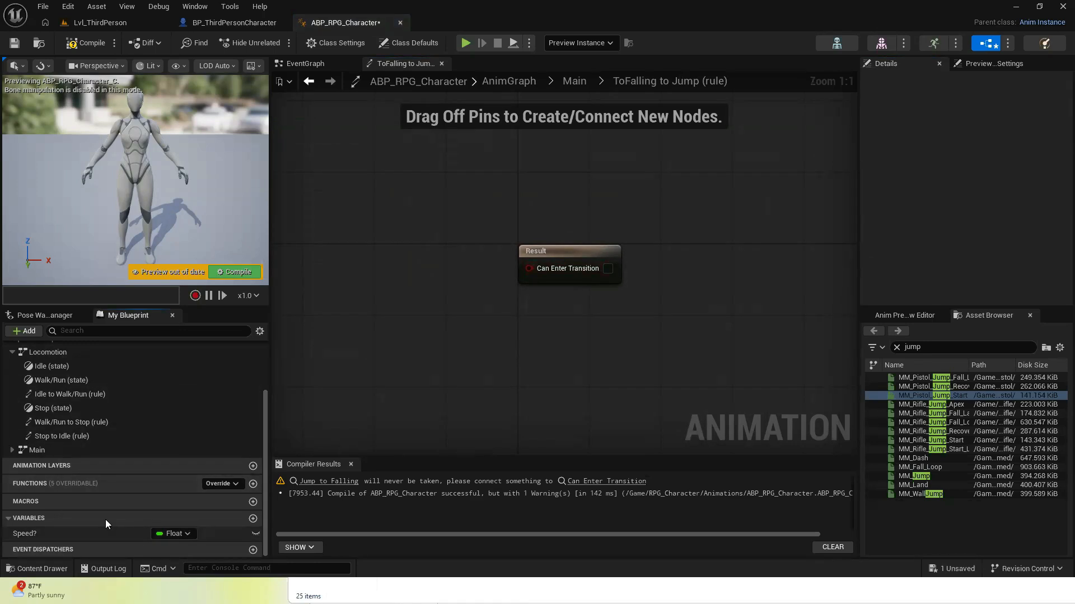
pyautogui.click(253, 518)
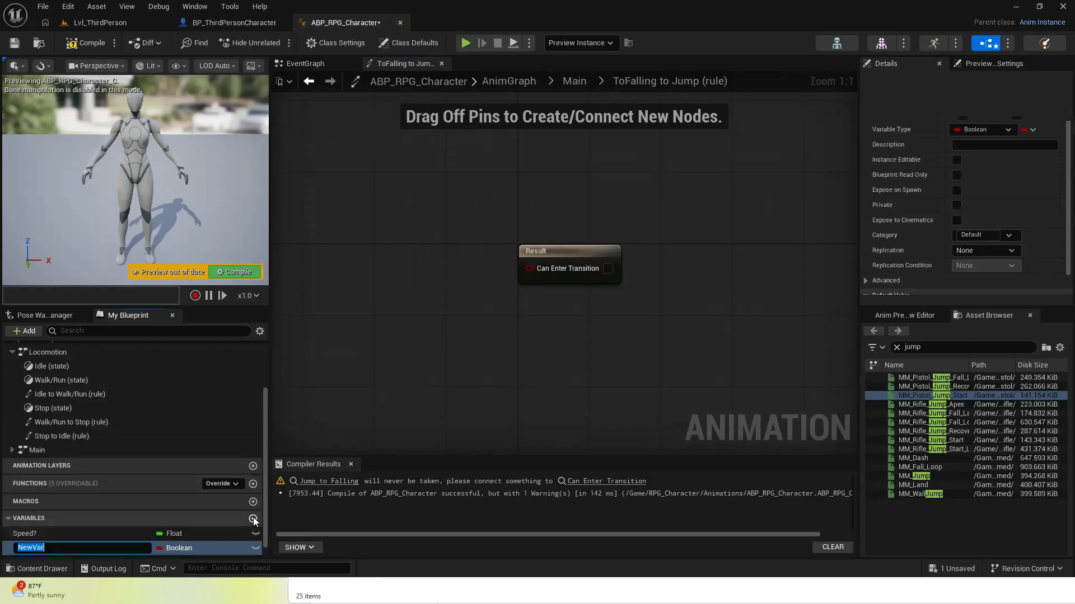
pyautogui.write('IsFallin')
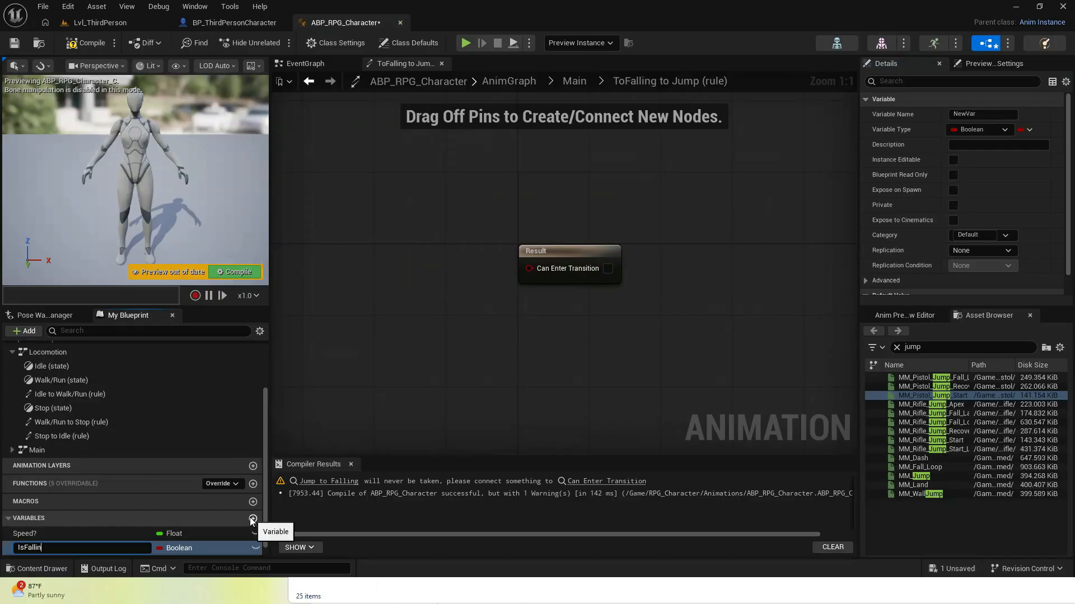
pyautogui.write('g?')
pyautogui.press('Return')
pyautogui.moveTo(29, 549); pyautogui.dragTo(528, 267)
pyautogui.click(420, 272)
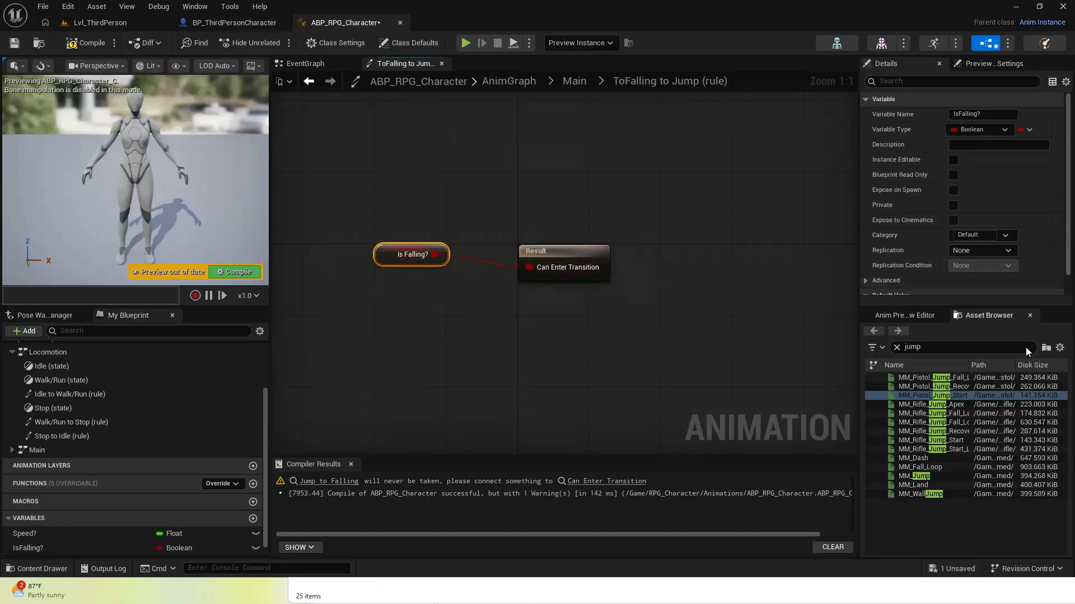
# Clear the asset browser's search and straighten the wire between Is Falling? and Result, compiling and saving the animation blueprint
pyautogui.click(897, 347)
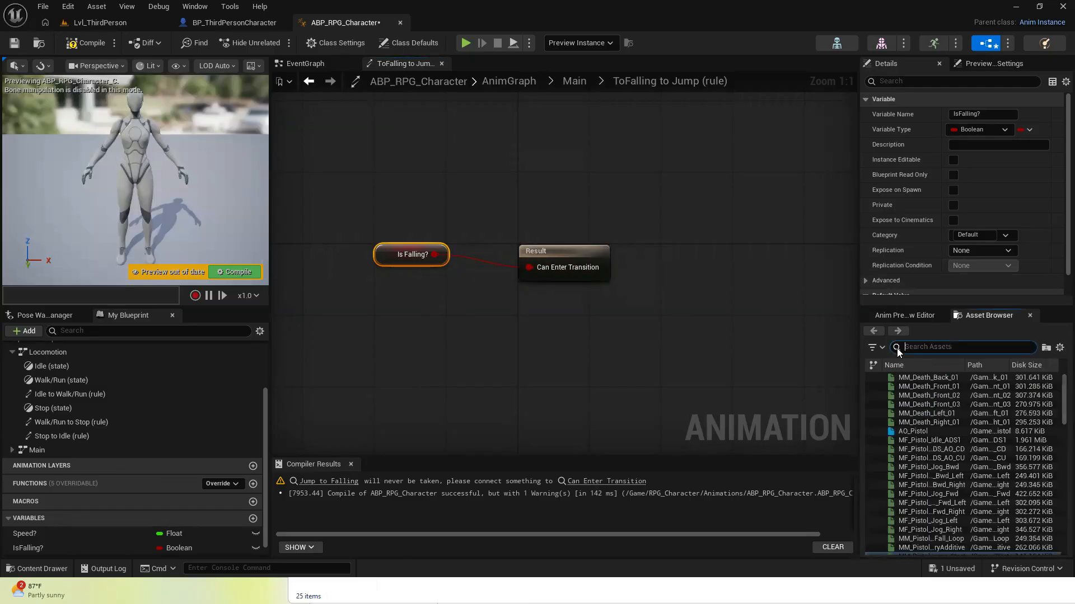
pyautogui.moveTo(368, 208); pyautogui.dragTo(544, 339)
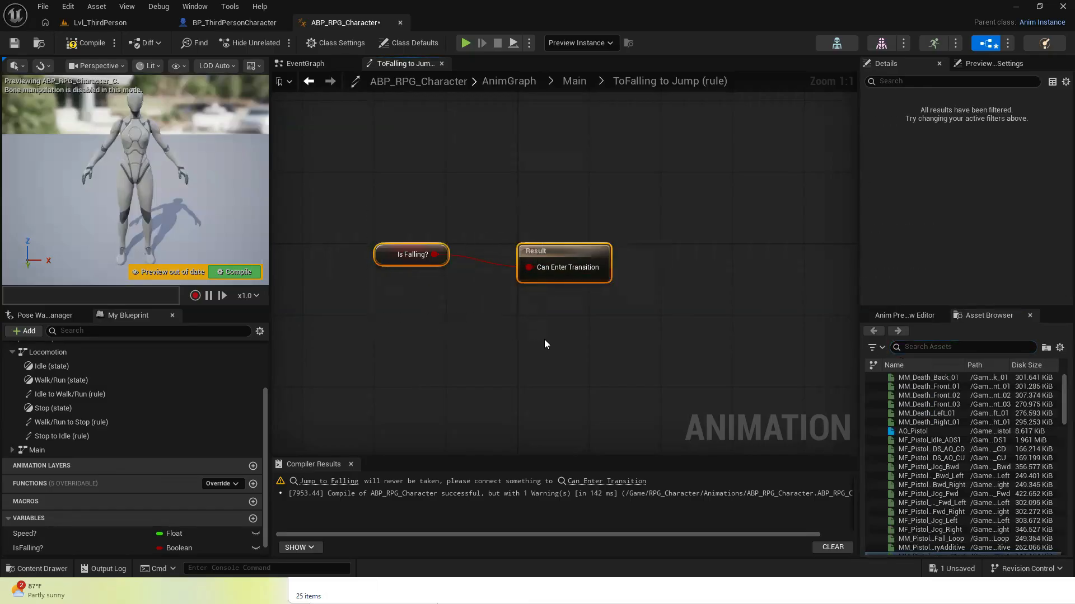
pyautogui.press('q')
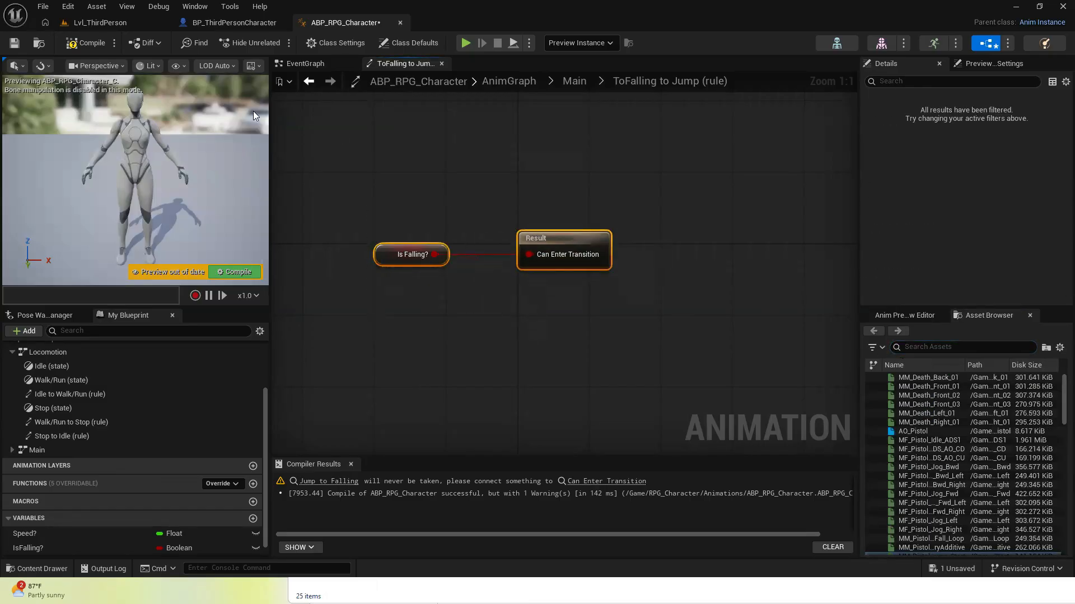
pyautogui.click(86, 43)
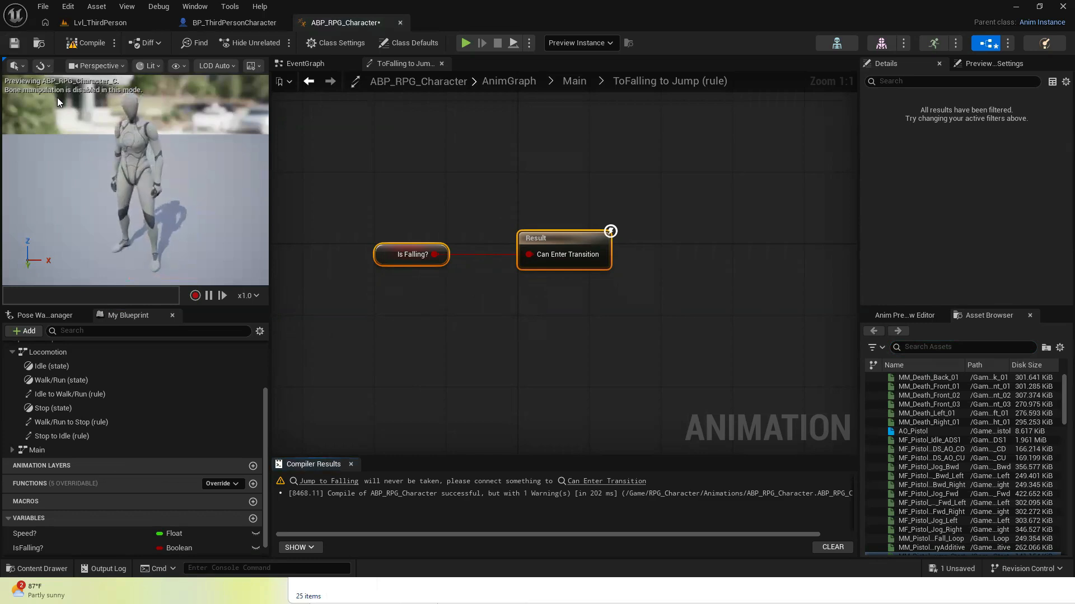
pyautogui.click(14, 43)
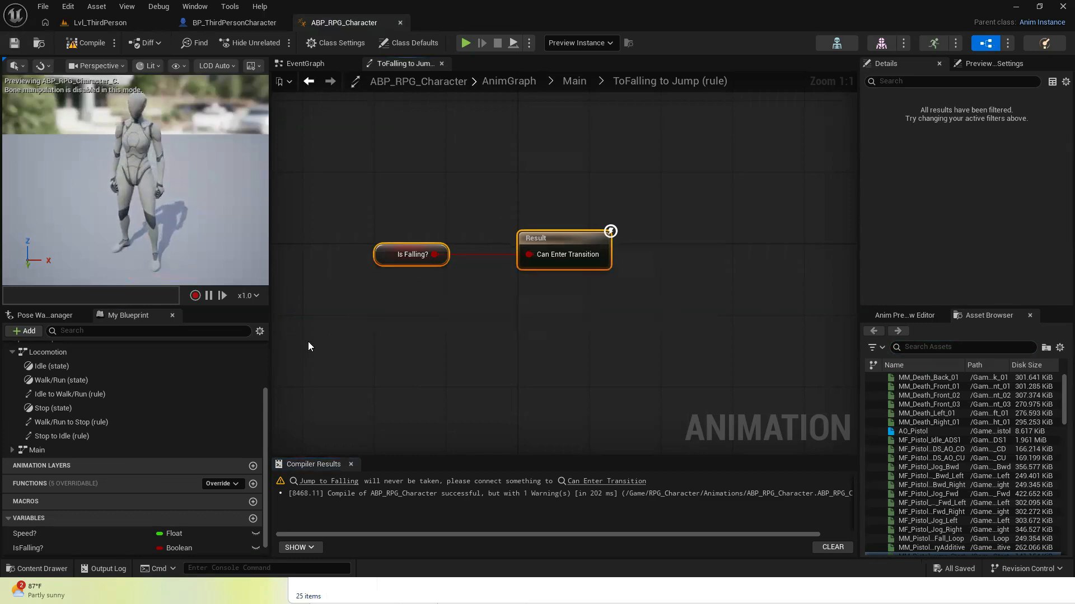
# In the Main state machine, add a transition from ToFalling to Falling and open its rule
pyautogui.click(572, 80)
pyautogui.moveTo(661, 247); pyautogui.dragTo(492, 237)
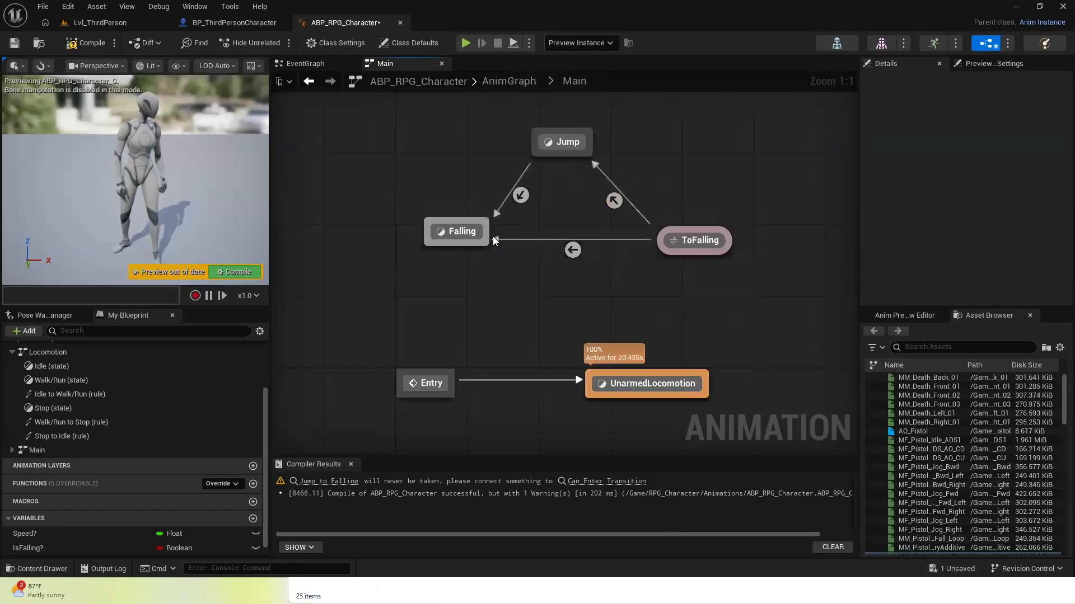
pyautogui.click(572, 250)
pyautogui.doubleClick(573, 248)
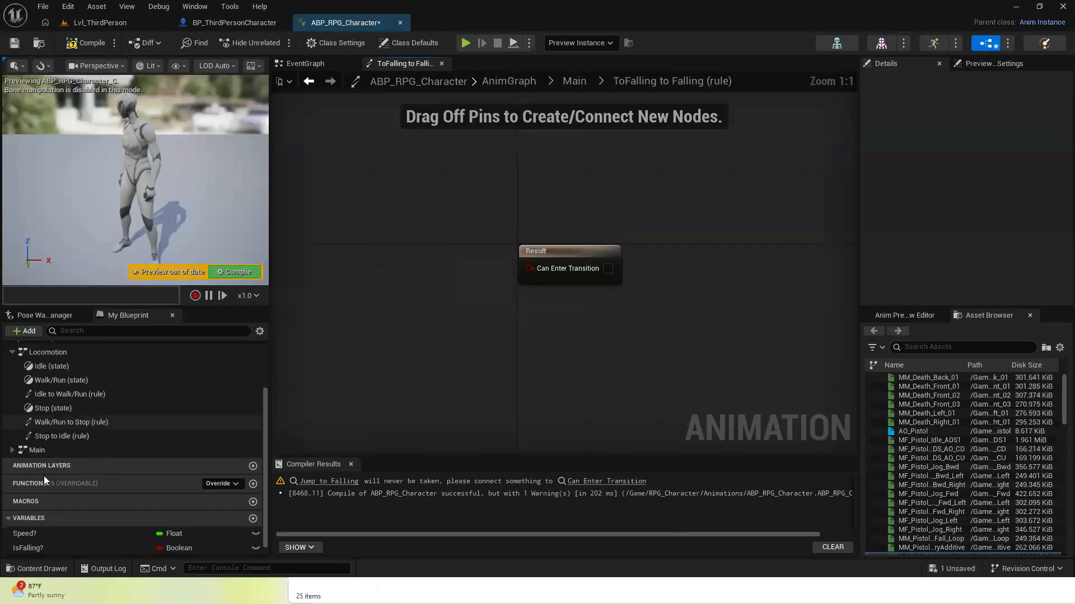
# Feed an Is Falling? getter into the ToFalling to Falling rule's Can Enter Transition over a straight wire, and compile and save
pyautogui.moveTo(28, 547); pyautogui.dragTo(467, 265)
pyautogui.click(430, 278)
pyautogui.moveTo(532, 267); pyautogui.dragTo(531, 268)
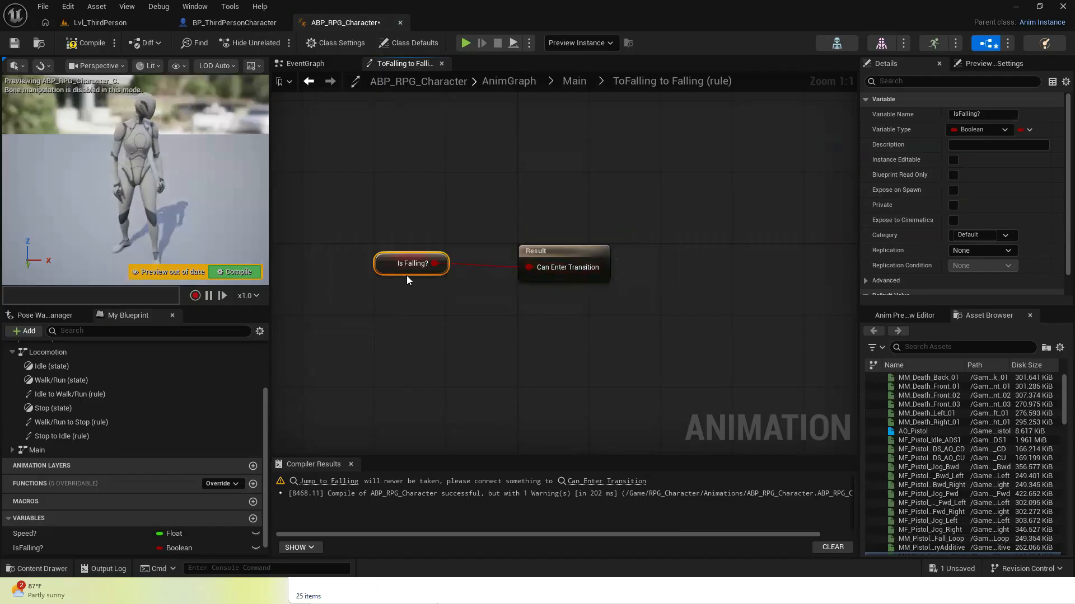
pyautogui.moveTo(383, 204); pyautogui.dragTo(570, 333)
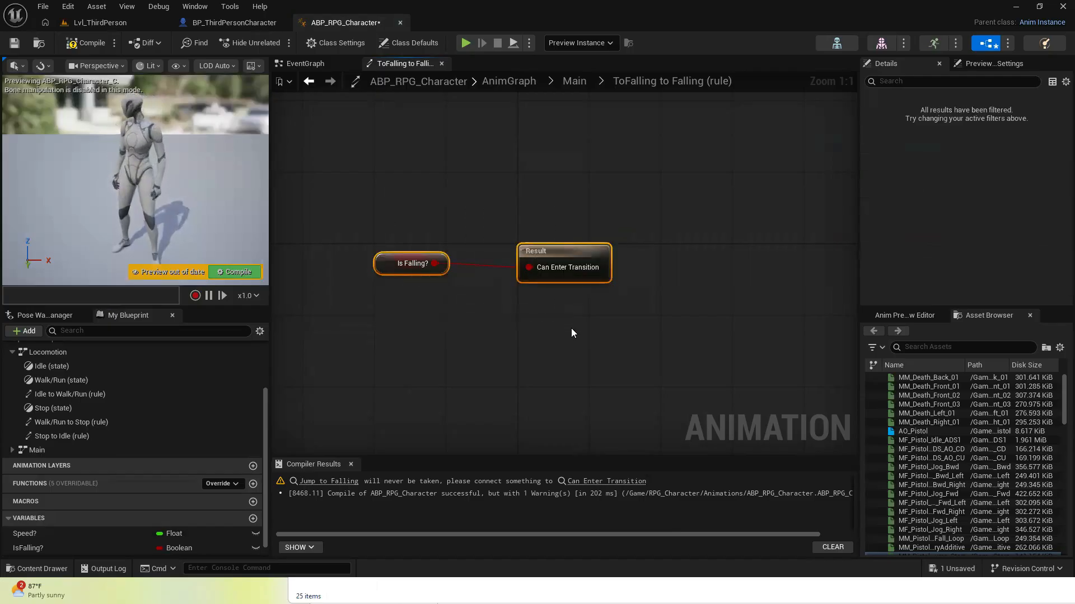
pyautogui.press('F7')
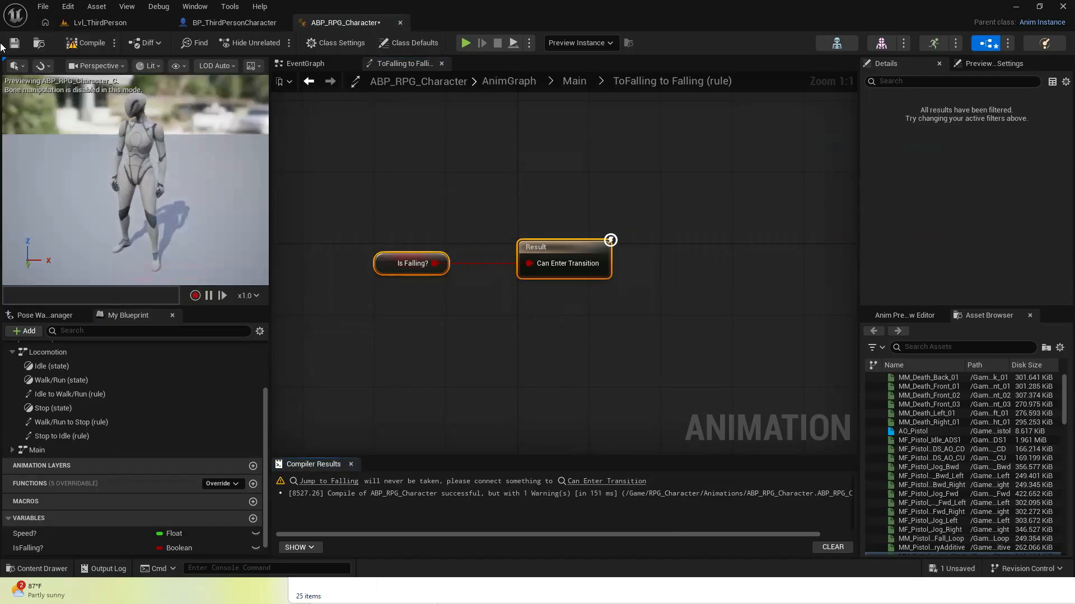
pyautogui.click(14, 43)
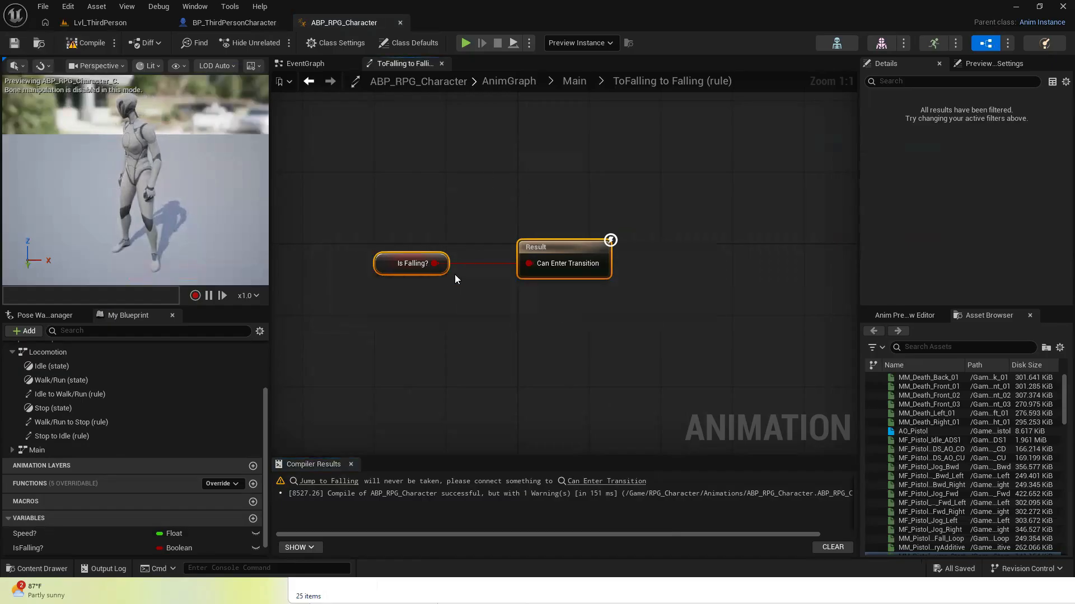
# Reopen the ToFalling to Jump rule from the Main state machine and create a new variable named Velocity?
pyautogui.click(577, 81)
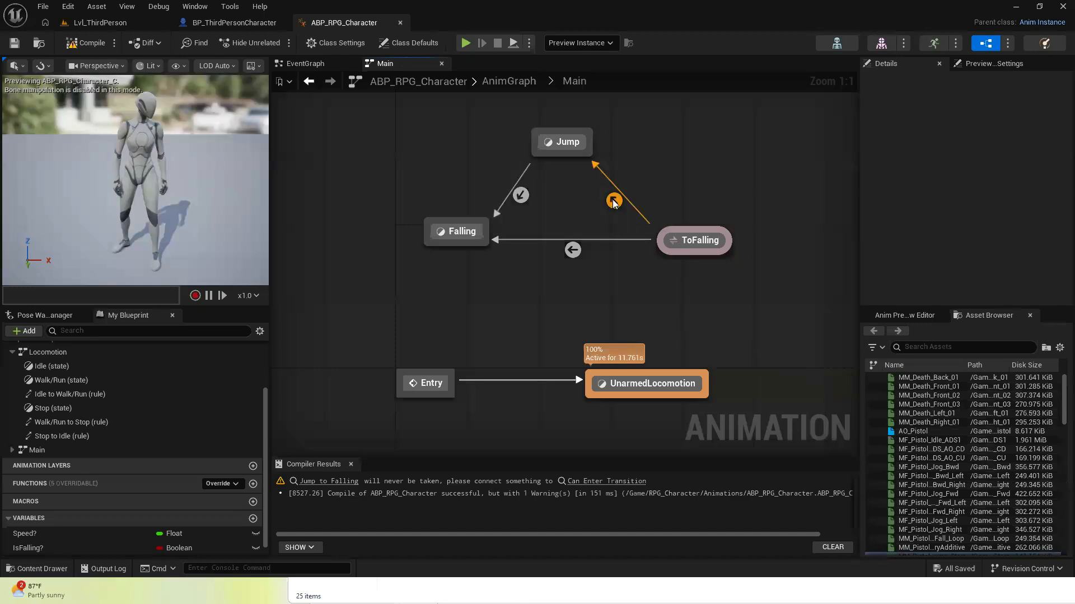
pyautogui.moveTo(614, 203)
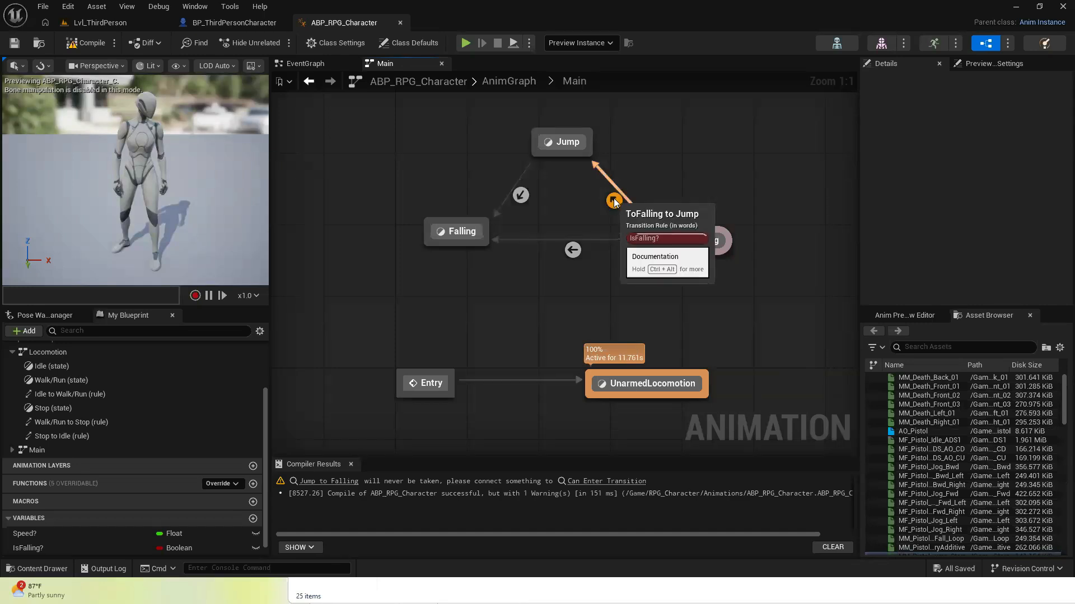
pyautogui.doubleClick(614, 201)
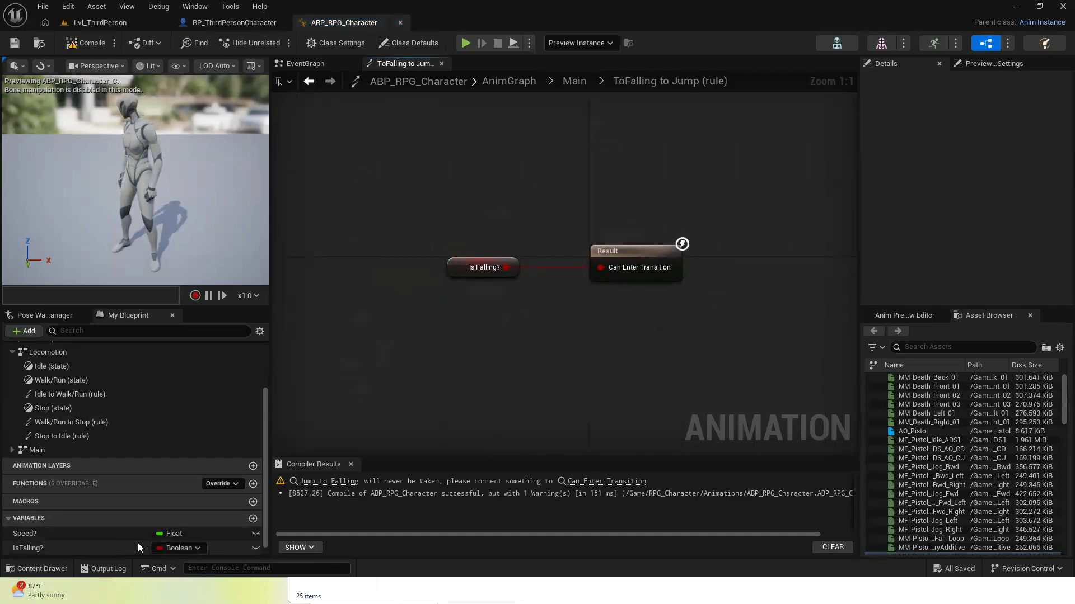
pyautogui.click(253, 519)
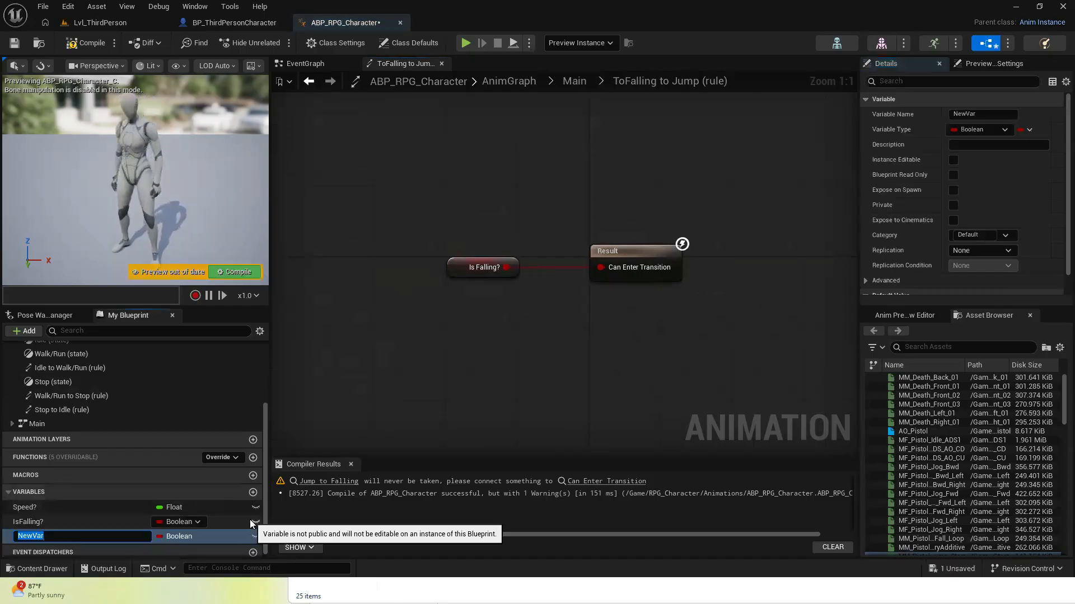
pyautogui.write('Ve')
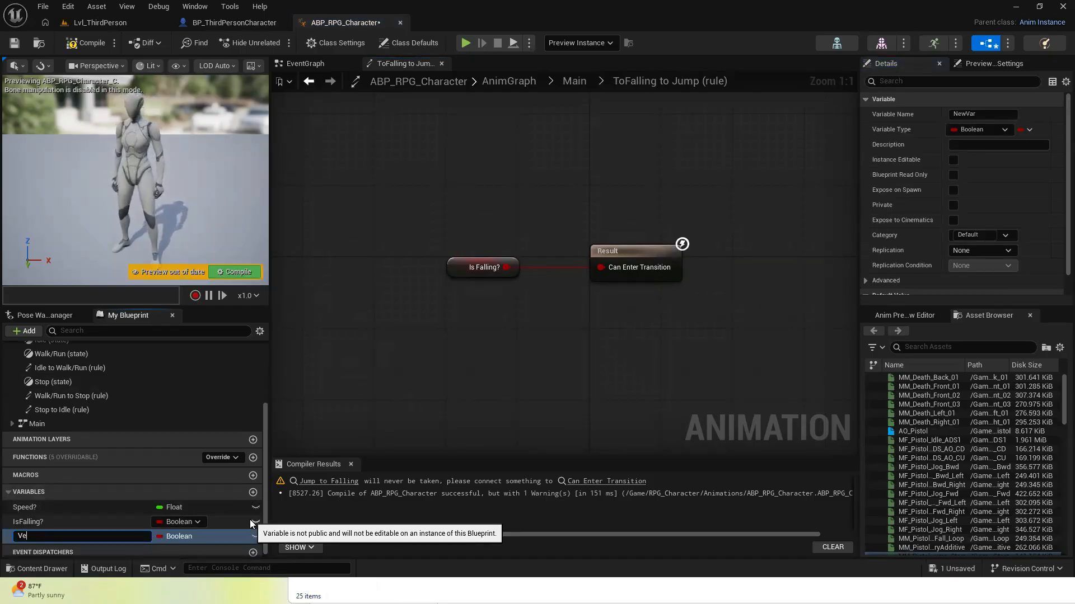
pyautogui.write('locity?')
pyautogui.press('Return')
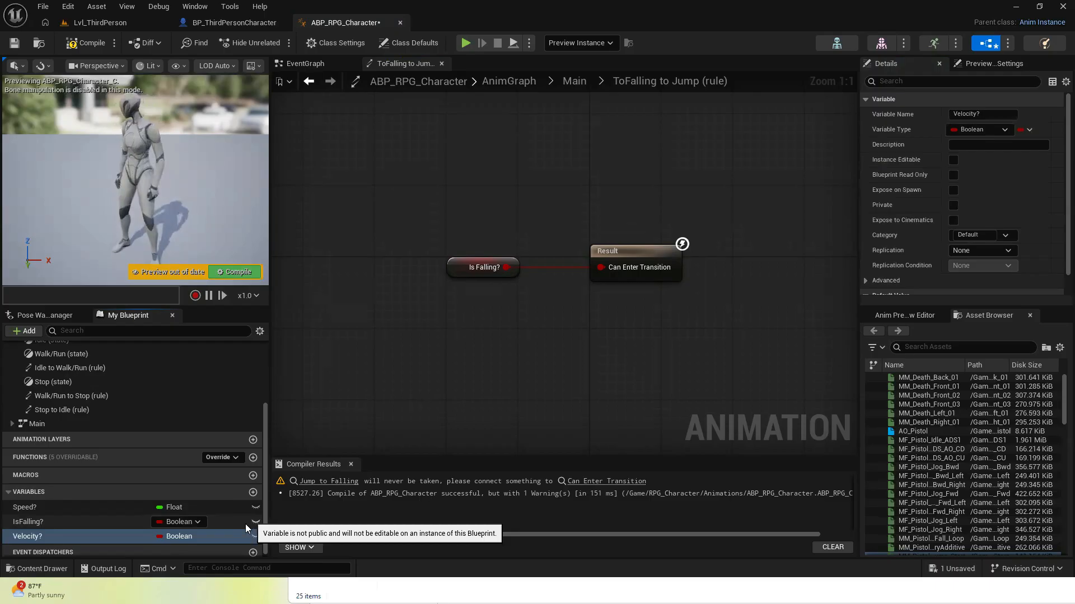
# Place a Velocity? getter in the rule graph and change the variable's type to Vector
pyautogui.moveTo(30, 536); pyautogui.dragTo(389, 293)
pyautogui.click(421, 318)
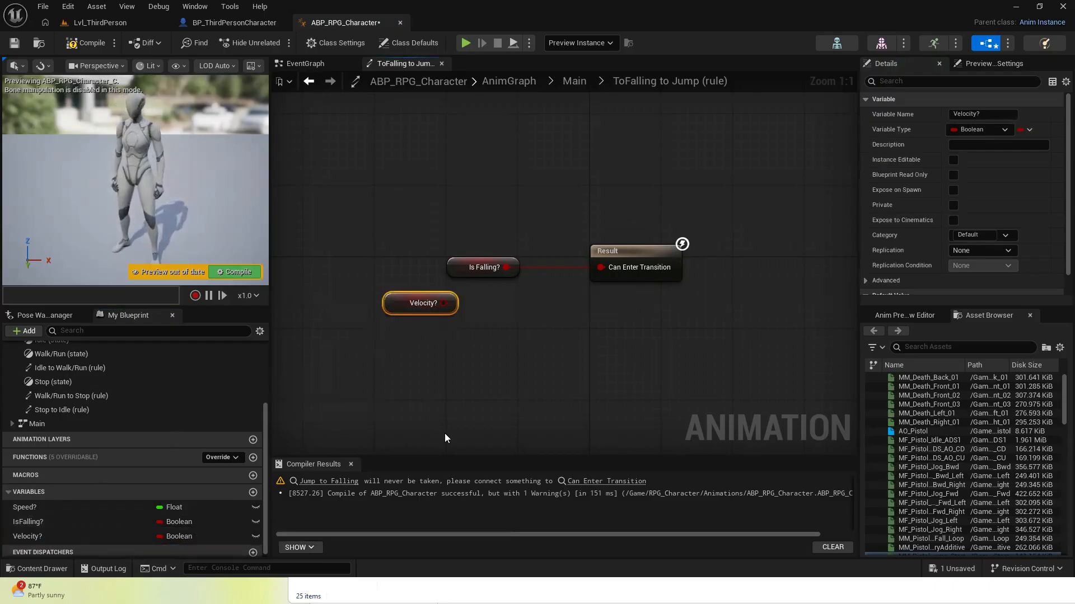
pyautogui.moveTo(445, 433); pyautogui.dragTo(468, 426, button='right')
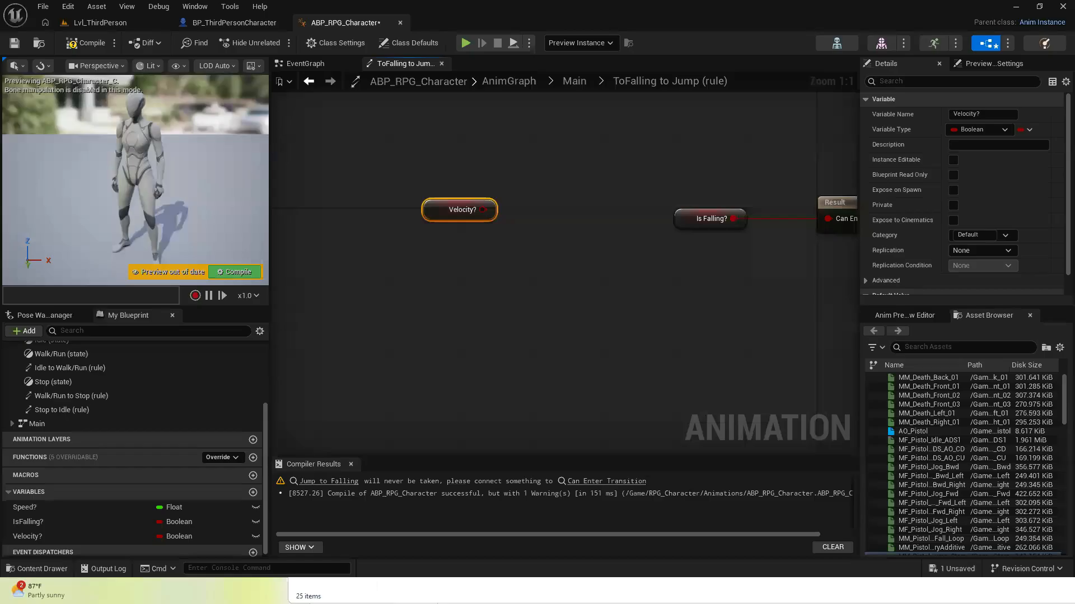
pyautogui.click(200, 537)
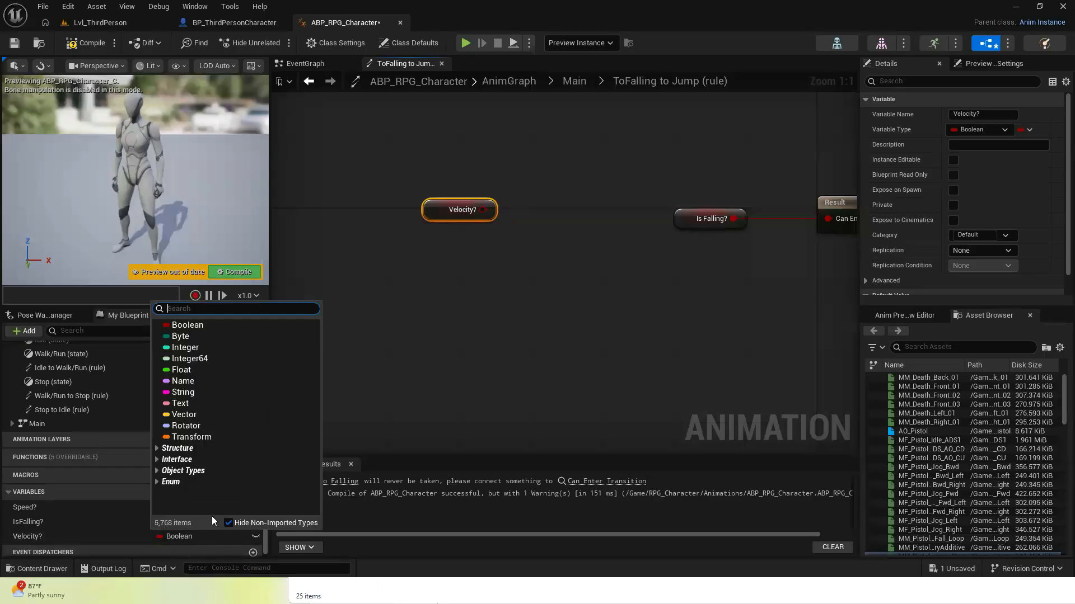
pyautogui.click(174, 414)
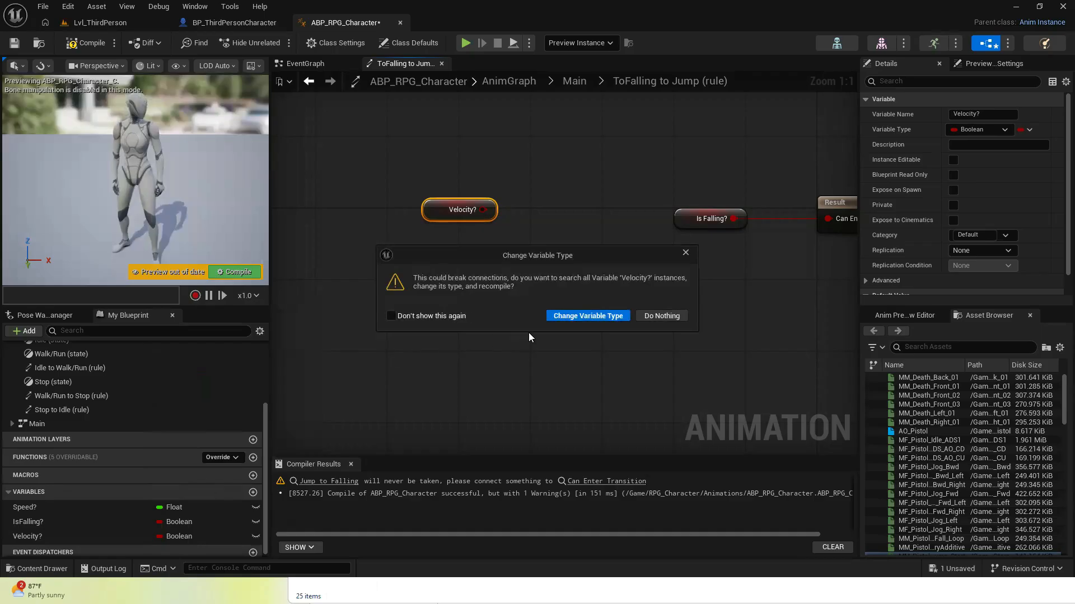
pyautogui.click(599, 319)
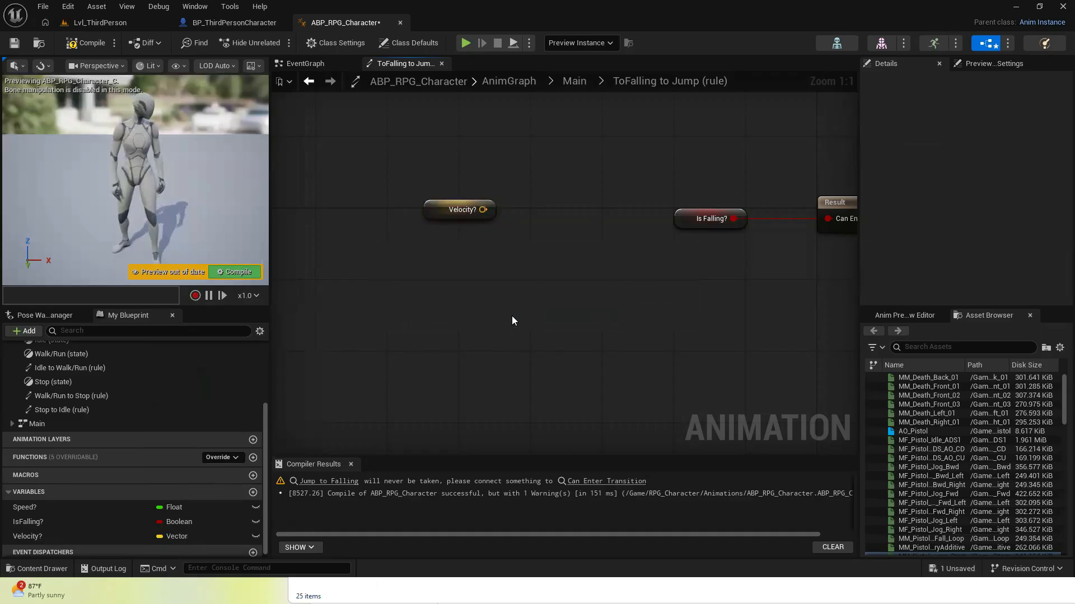
# Split the Velocity? getter's output into its X, Y and Z components, and compile and save the blueprint
pyautogui.rightClick(484, 209)
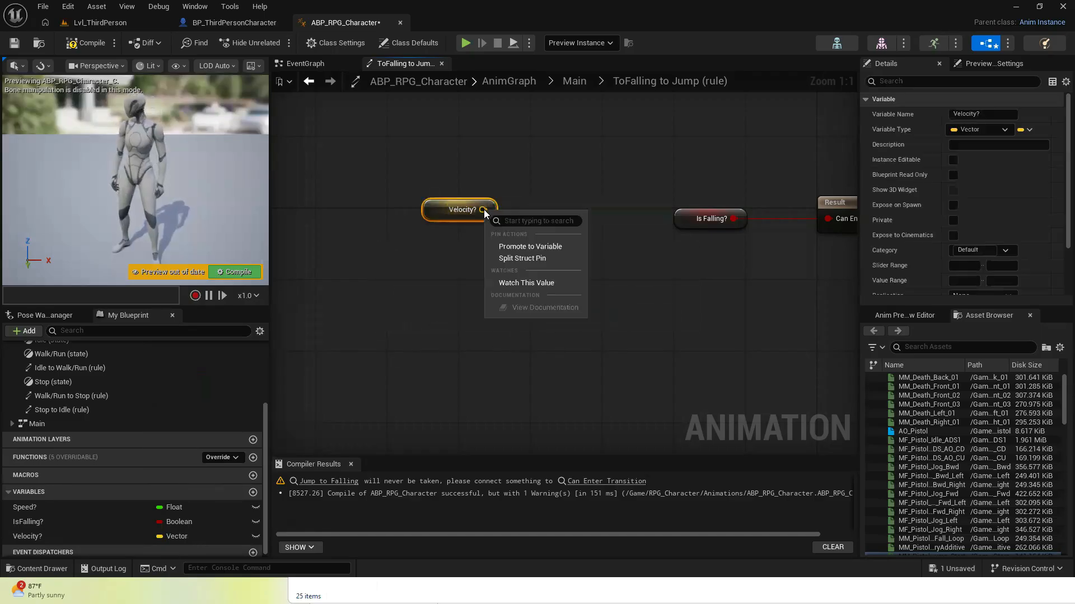
pyautogui.click(513, 254)
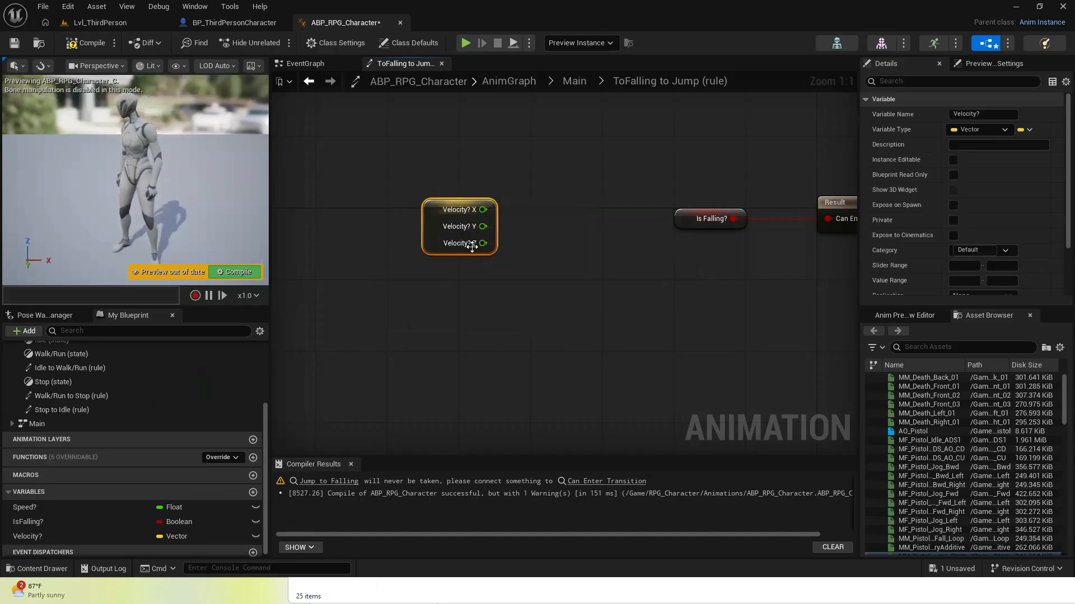
pyautogui.click(85, 42)
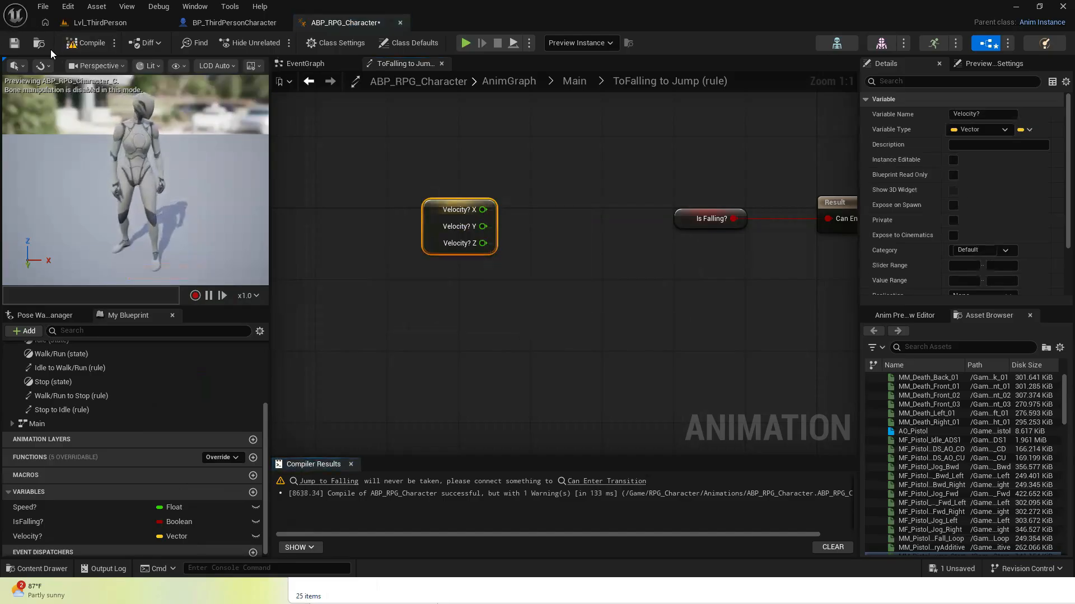
pyautogui.click(14, 45)
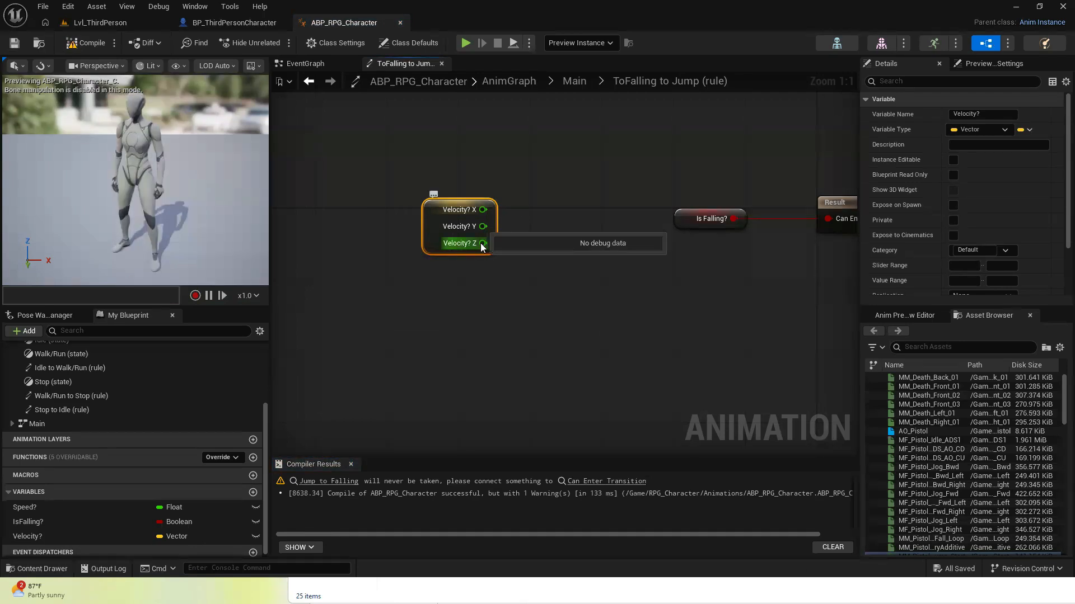
# Test whether Velocity? Z is greater than 100.0 and feed the result into a new AND Boolean node
pyautogui.moveTo(483, 242); pyautogui.dragTo(530, 274)
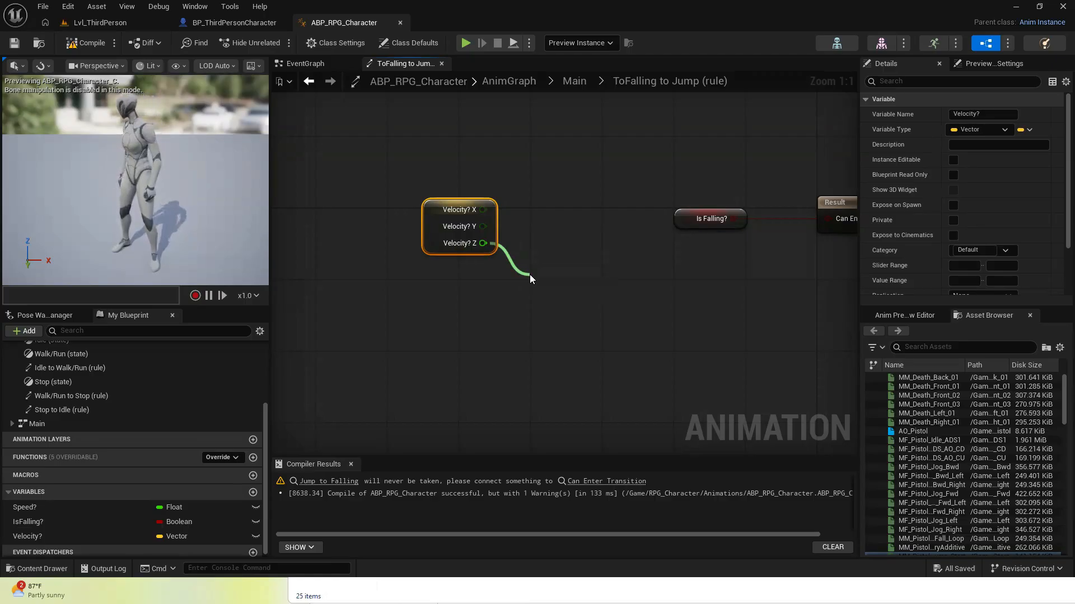
pyautogui.write('greater')
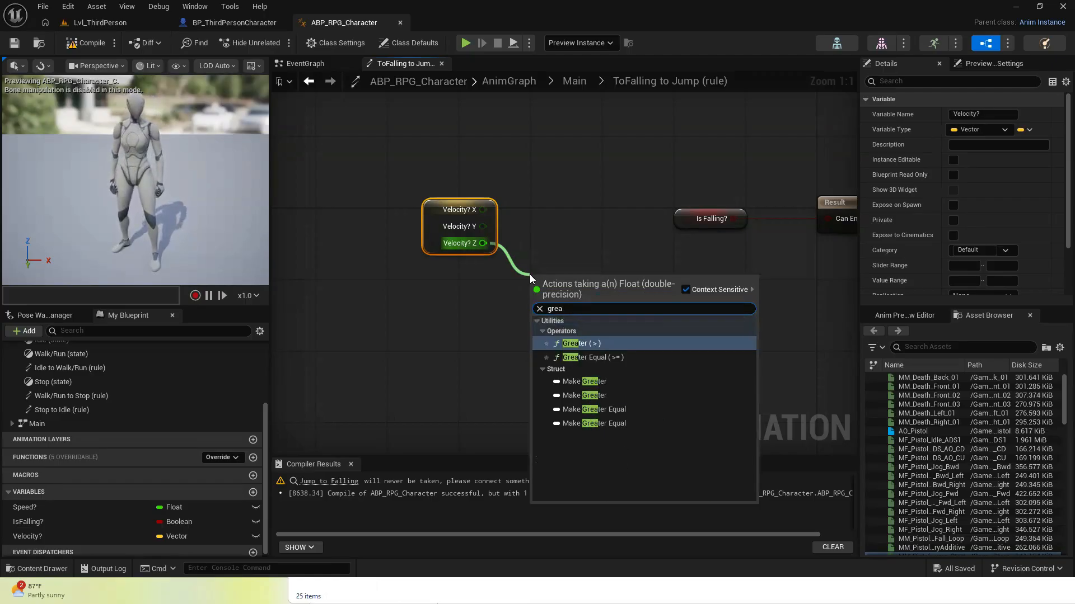
pyautogui.click(580, 344)
pyautogui.click(549, 299)
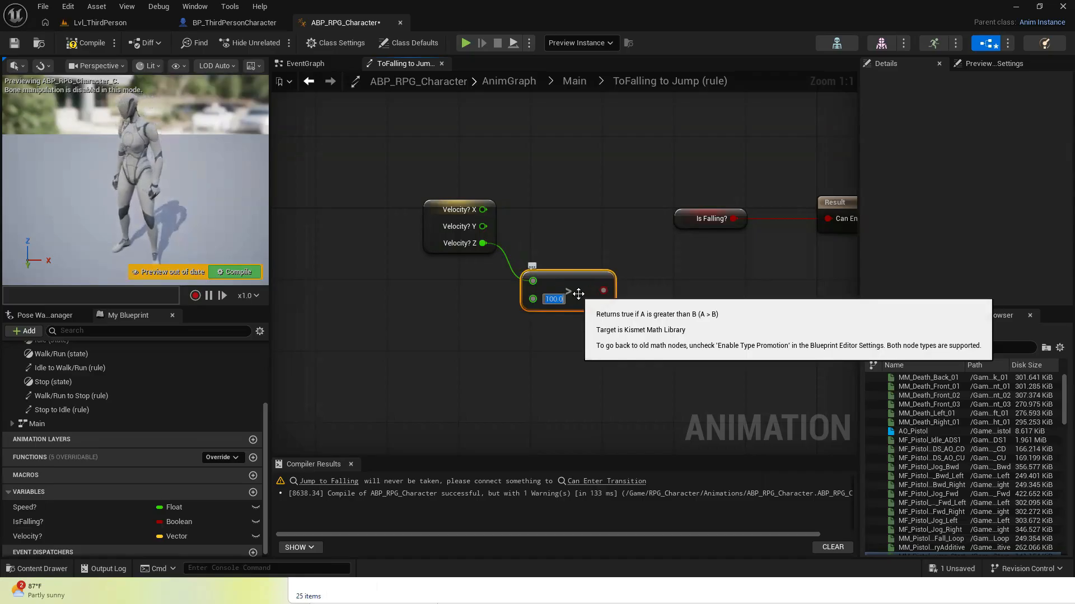
pyautogui.moveTo(603, 290); pyautogui.dragTo(688, 308)
pyautogui.write('an')
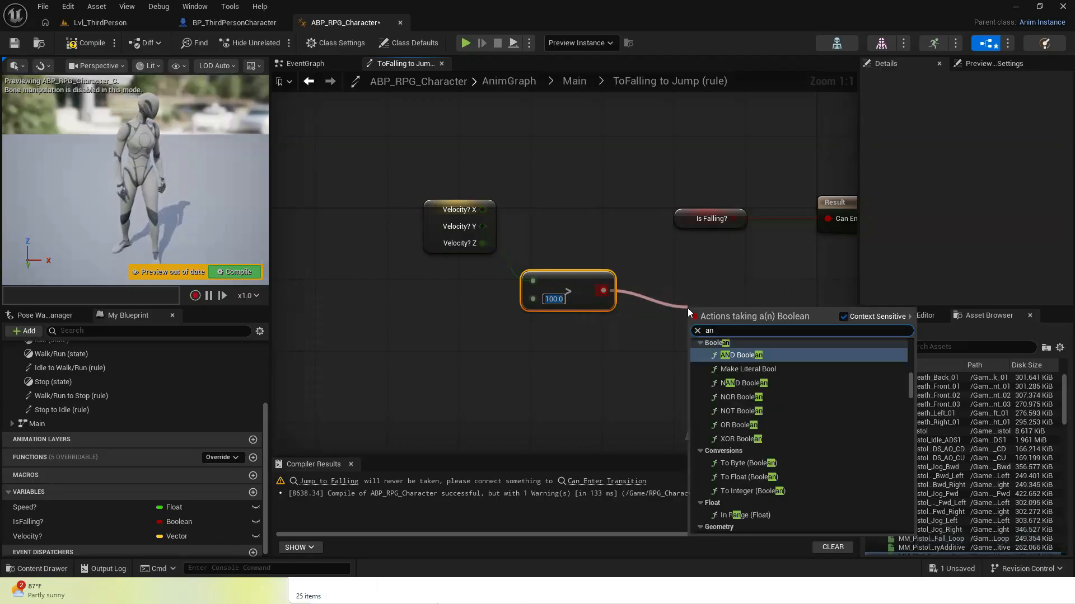
pyautogui.click(725, 356)
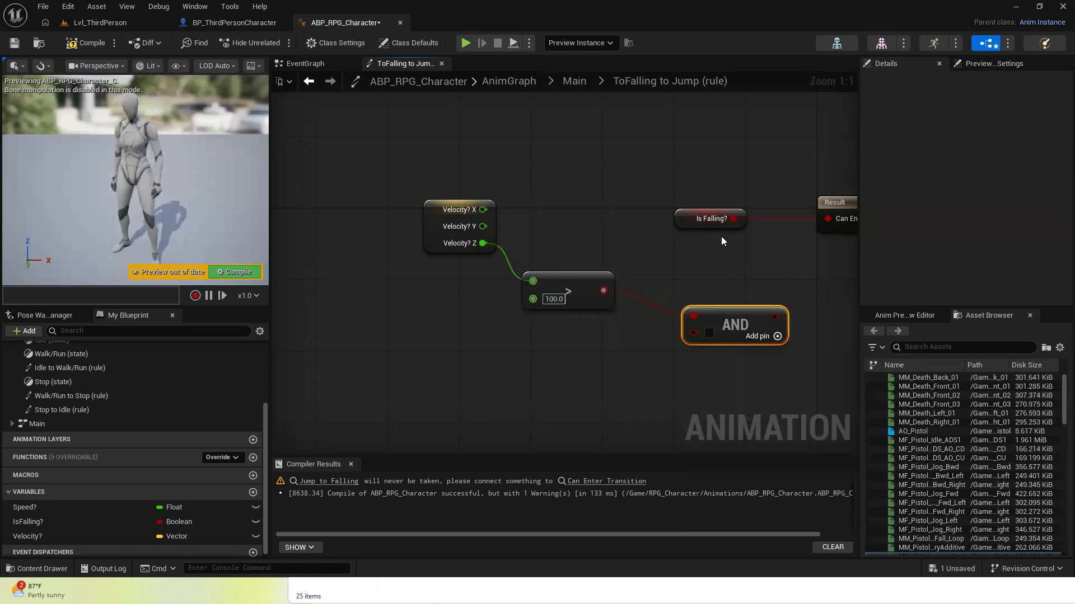
# Rewire the IsFalling? getter from the transition result to the AND node's second input and place it below the comparison
pyautogui.moveTo(700, 219); pyautogui.dragTo(694, 334)
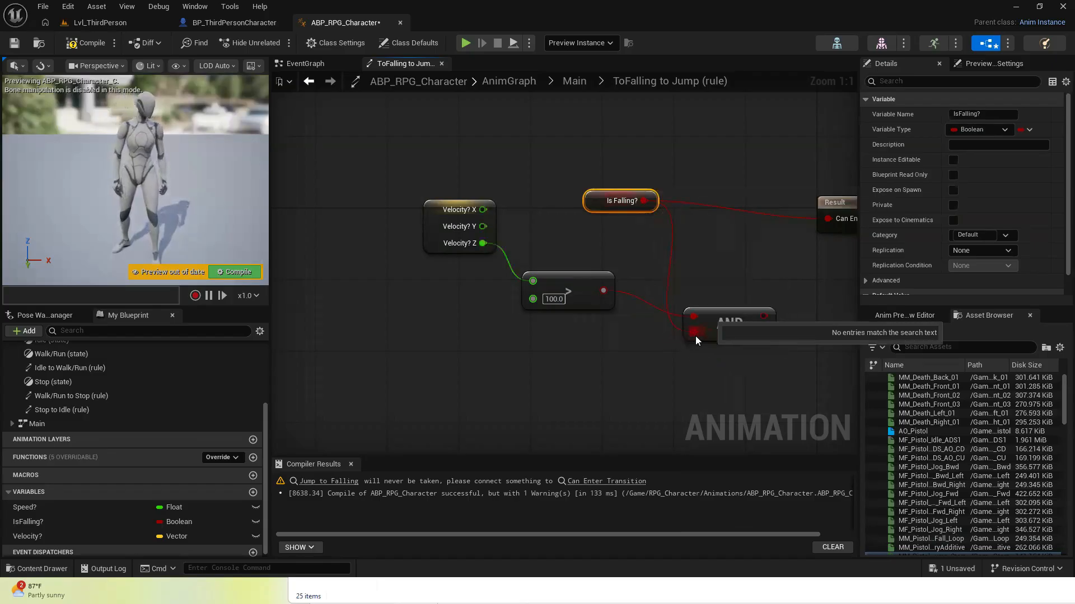
pyautogui.keyDown('alt'); pyautogui.click(826, 218); pyautogui.keyUp('alt')
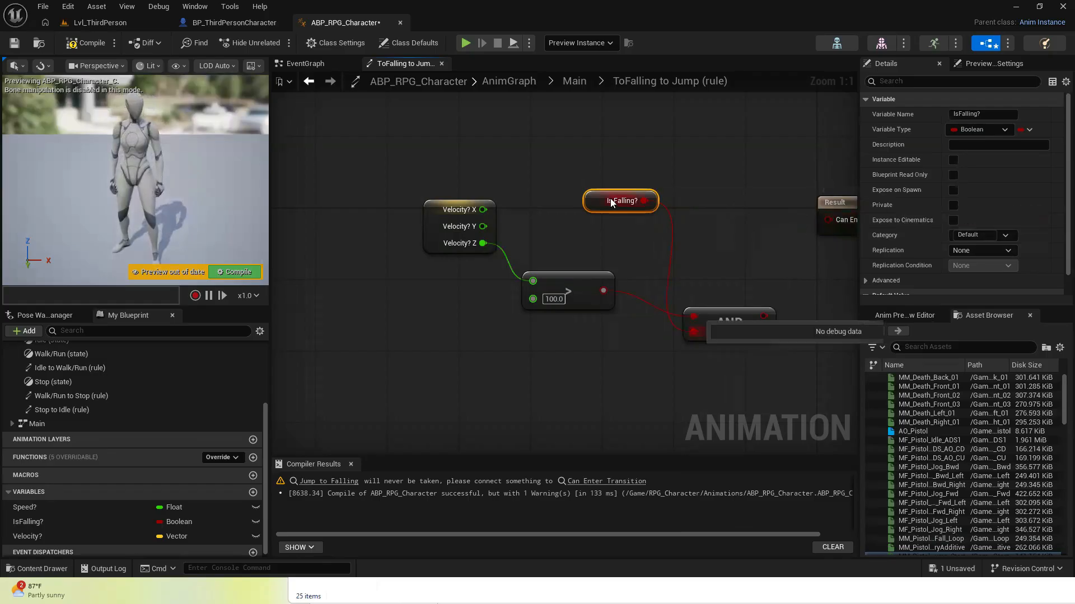
pyautogui.moveTo(604, 207); pyautogui.dragTo(550, 413)
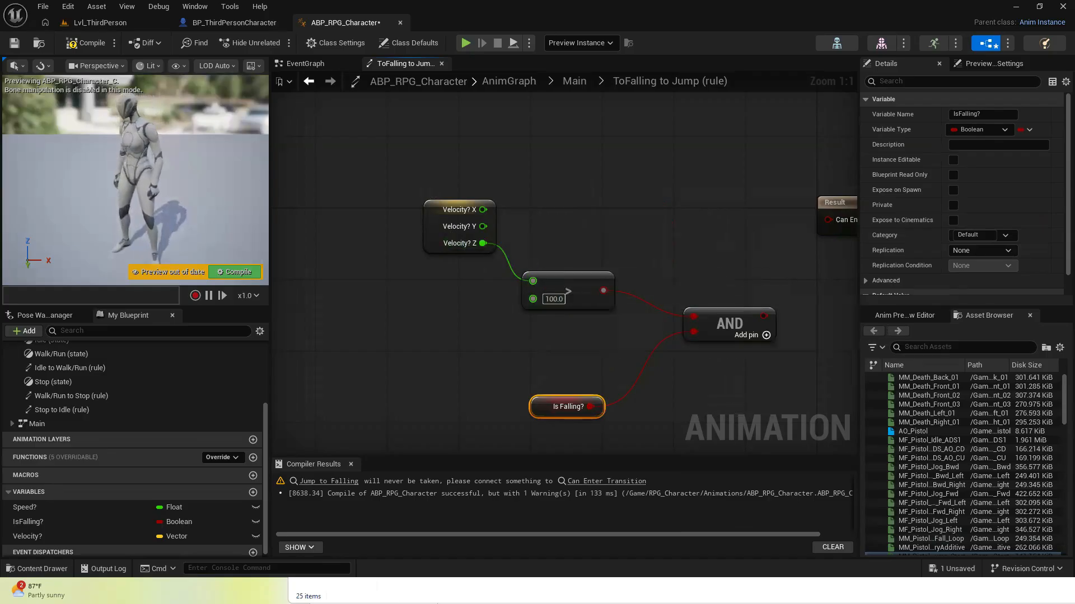
# Connect the AND output to Can Enter Transition, align the condition nodes with the result, and compile and save the blueprint
pyautogui.moveTo(751, 393); pyautogui.dragTo(635, 391, button='right')
pyautogui.moveTo(646, 314); pyautogui.dragTo(713, 218)
pyautogui.moveTo(297, 164); pyautogui.dragTo(633, 395)
pyautogui.moveTo(611, 323); pyautogui.dragTo(584, 219)
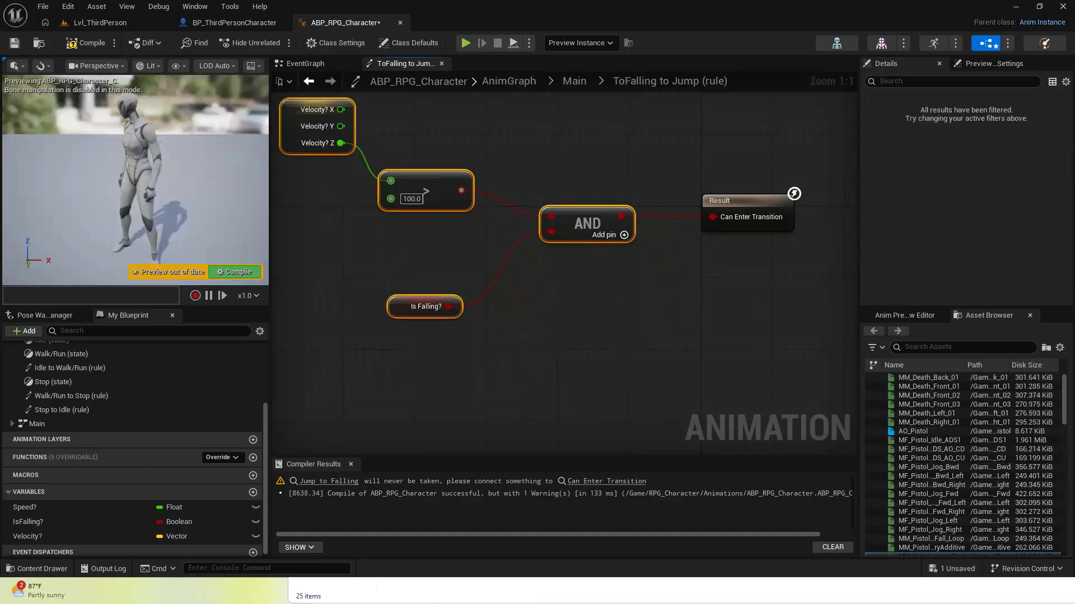
pyautogui.moveTo(619, 295); pyautogui.dragTo(667, 348, button='right')
pyautogui.click(666, 348)
pyautogui.click(85, 42)
pyautogui.click(23, 43)
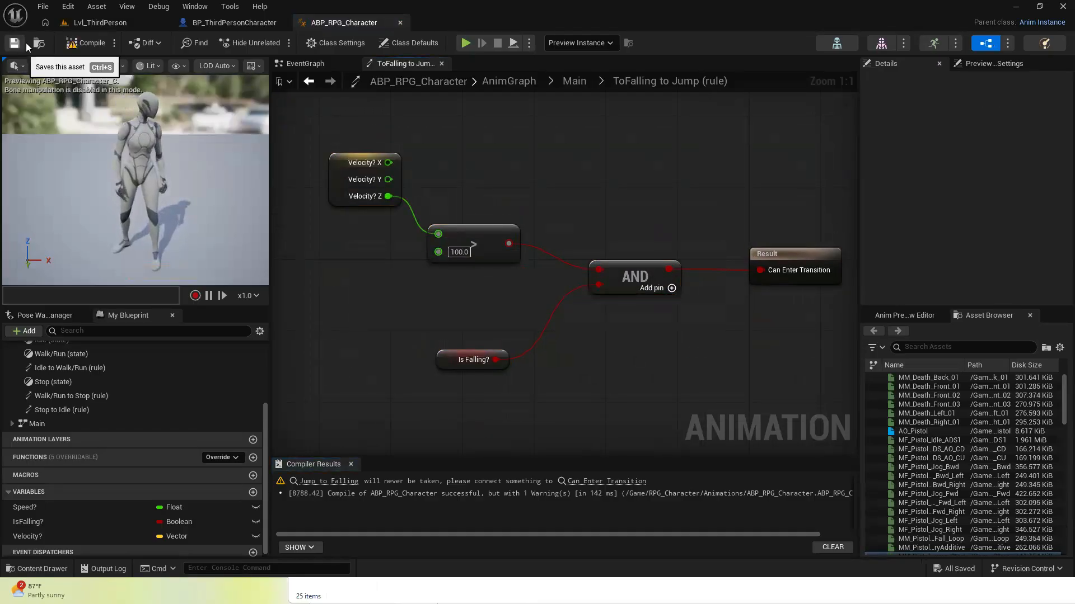
# Enable the automatic sequence-player-based rule on Main's Jump to Falling transition and save ABP_RPG_Character
pyautogui.click(572, 82)
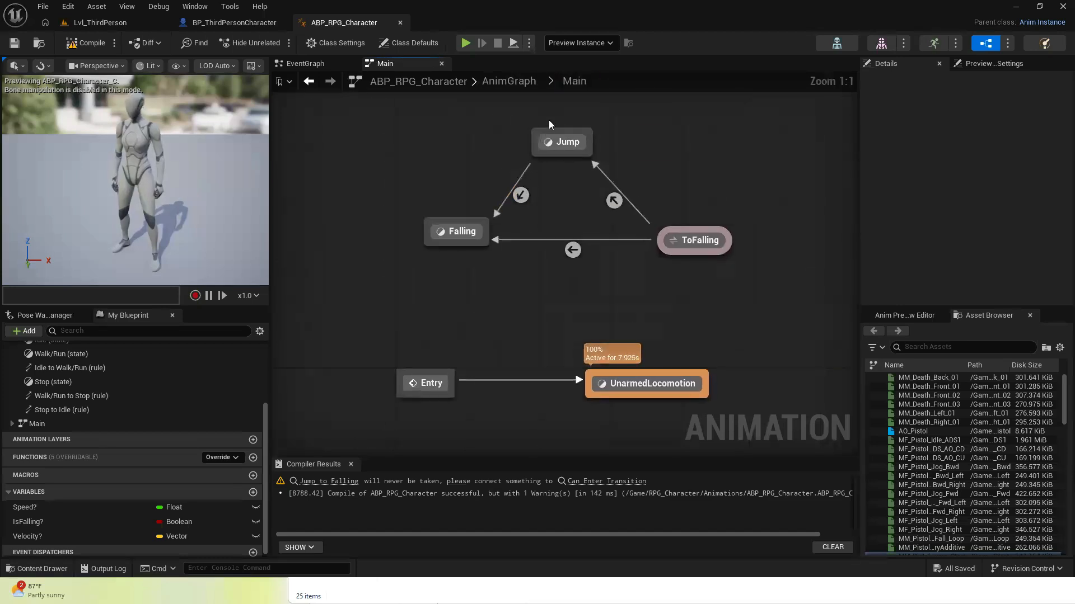
pyautogui.click(520, 196)
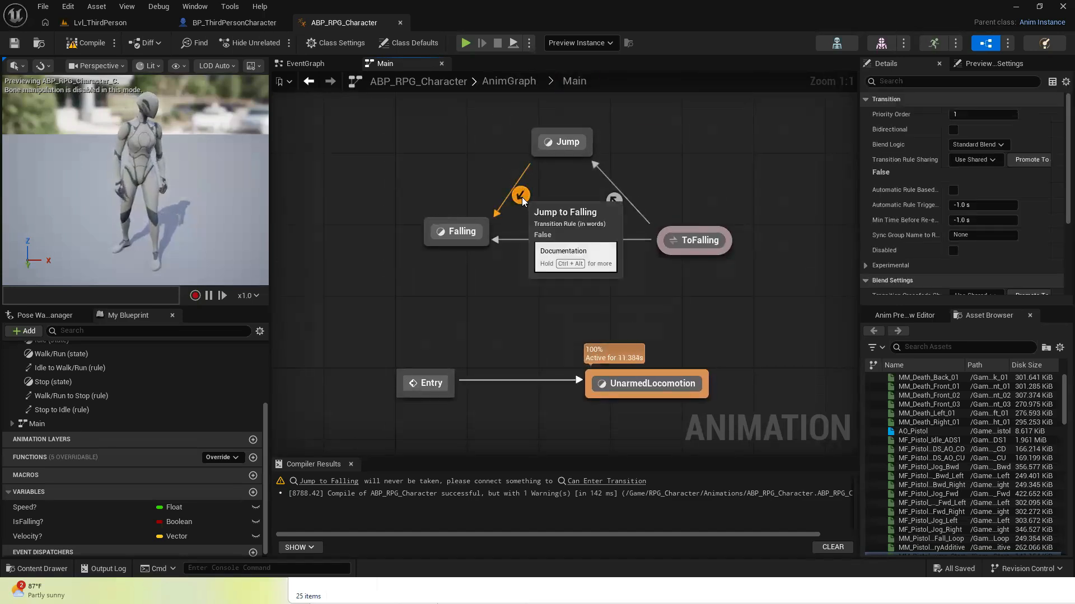
pyautogui.click(953, 191)
pyautogui.doubleClick(522, 195)
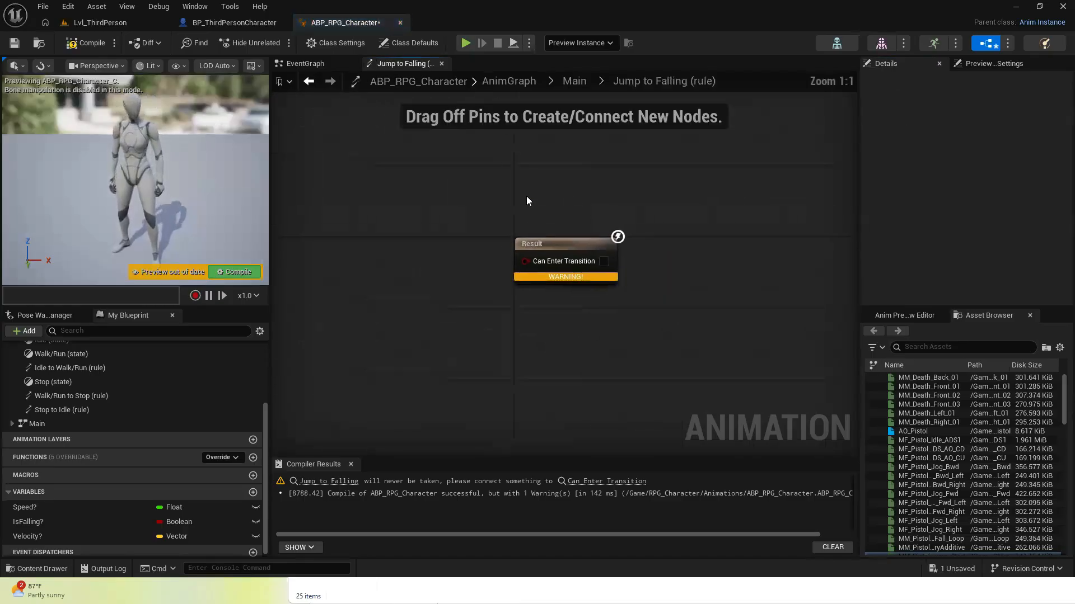
pyautogui.click(577, 82)
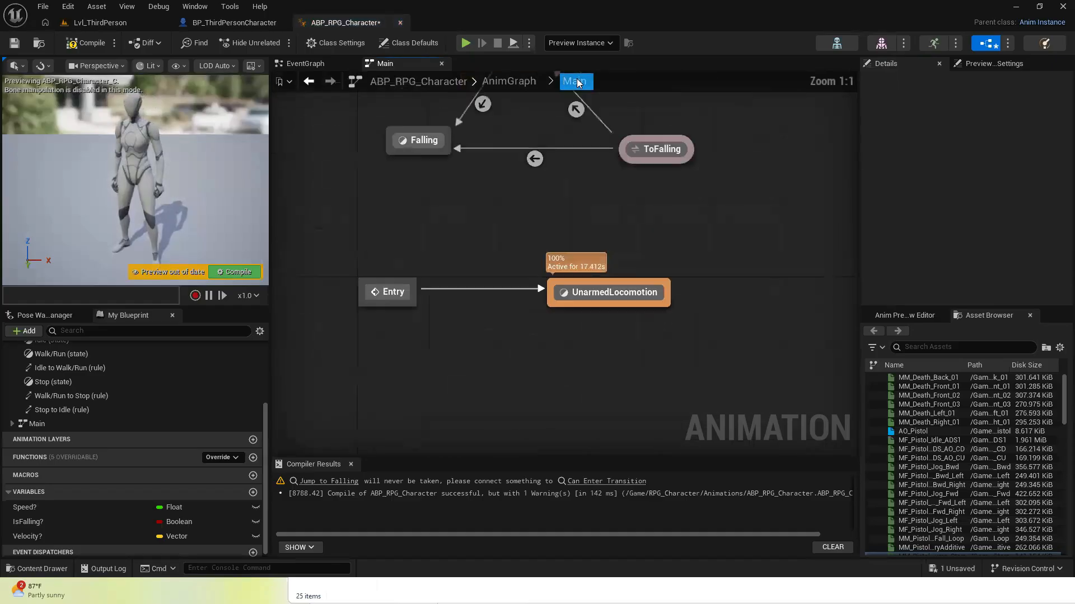
pyautogui.click(956, 569)
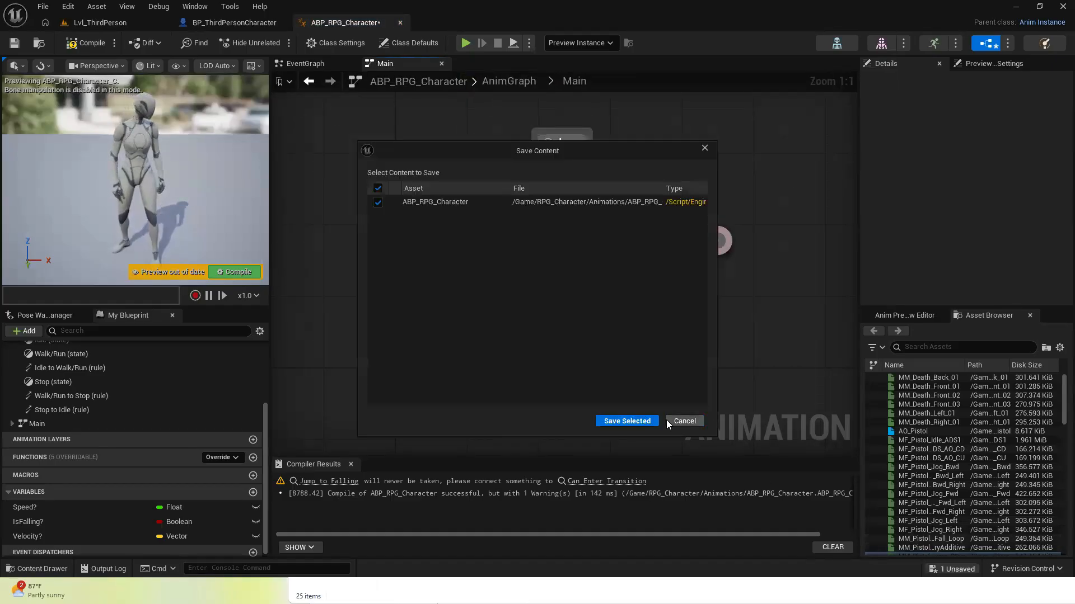
pyautogui.click(621, 420)
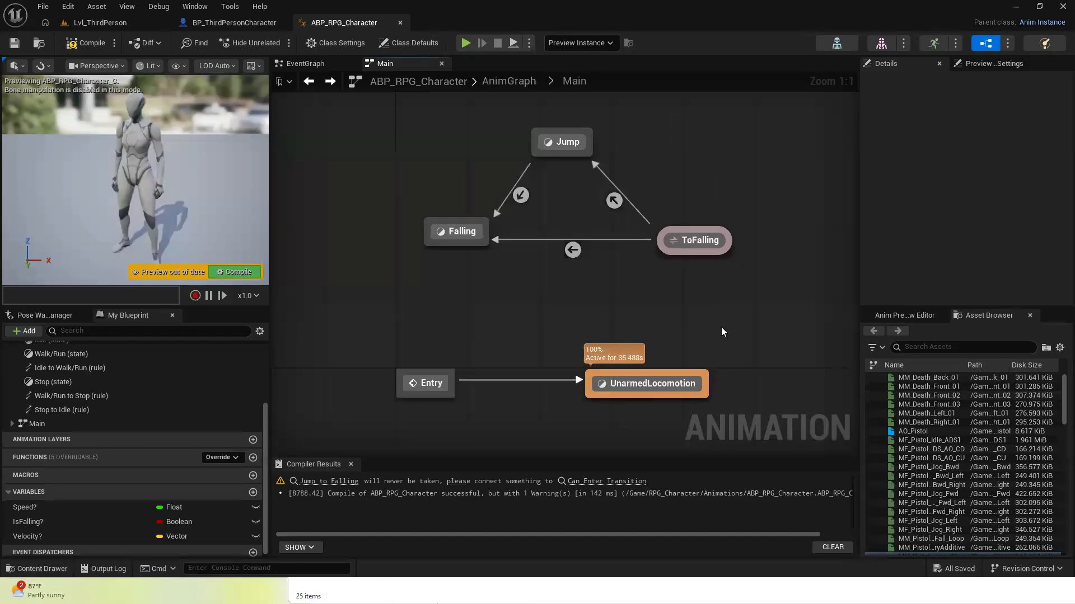
# Add a state alias named ToLand to the Main state machine, to the right of UnarmedLocomotion
pyautogui.moveTo(728, 304); pyautogui.dragTo(568, 290, button='right')
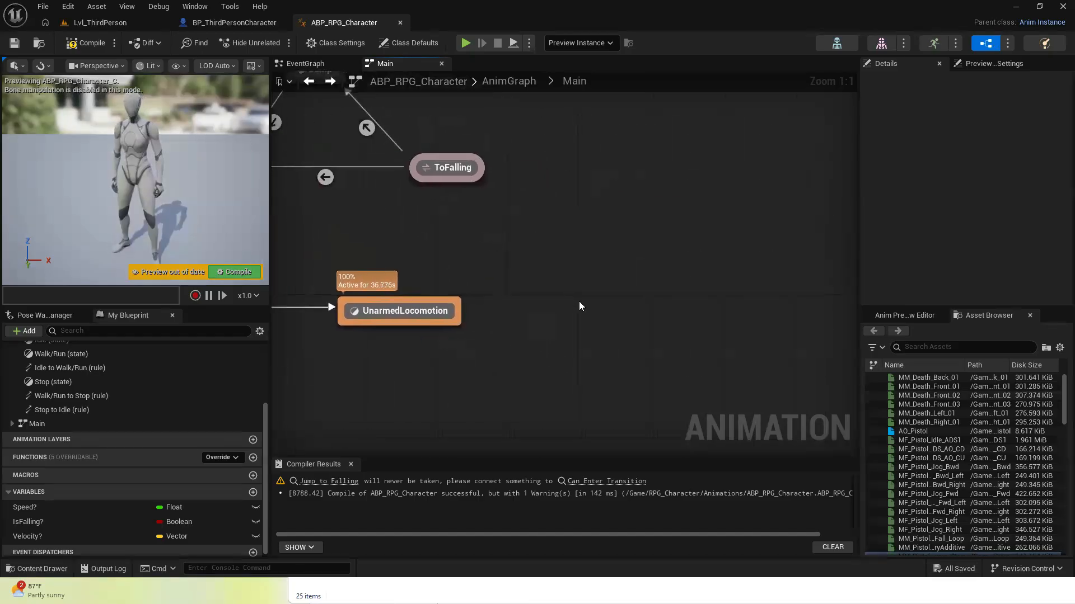
pyautogui.rightClick(579, 301)
pyautogui.click(626, 351)
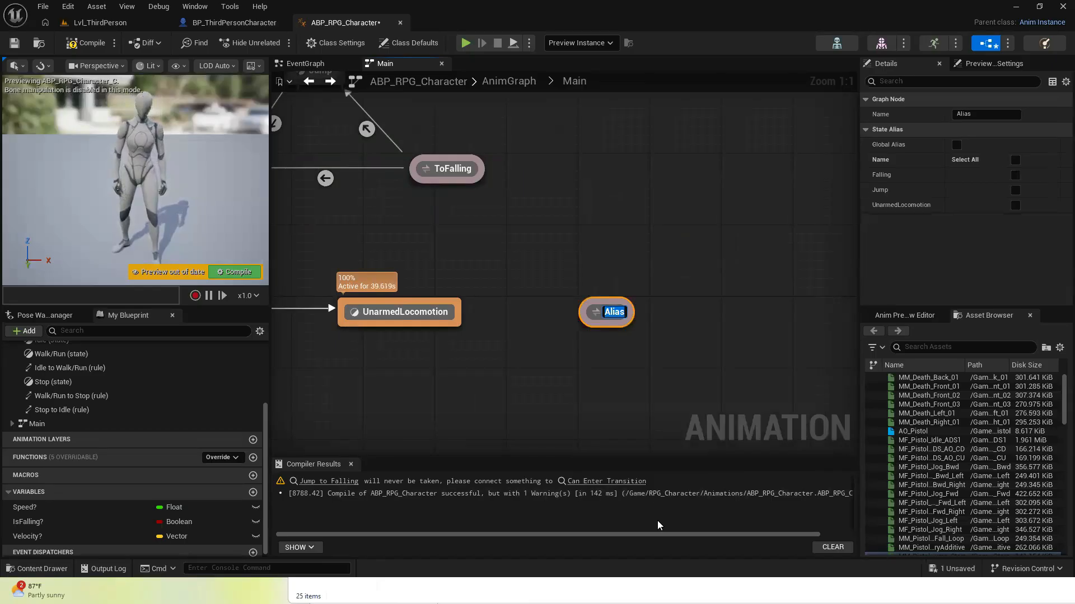
pyautogui.write('To')
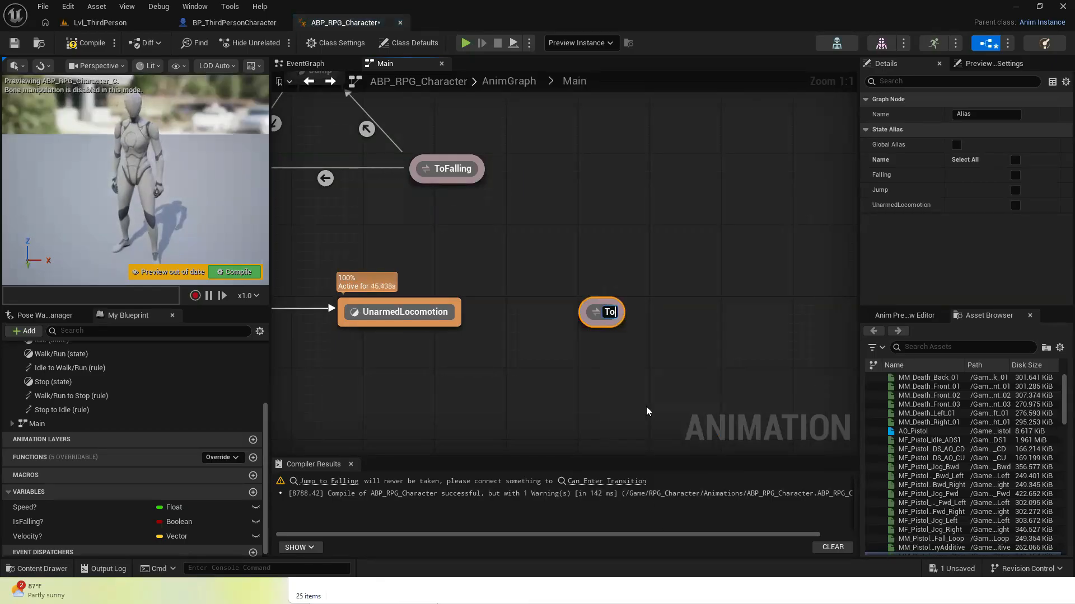
pyautogui.write('Land')
pyautogui.press('Return')
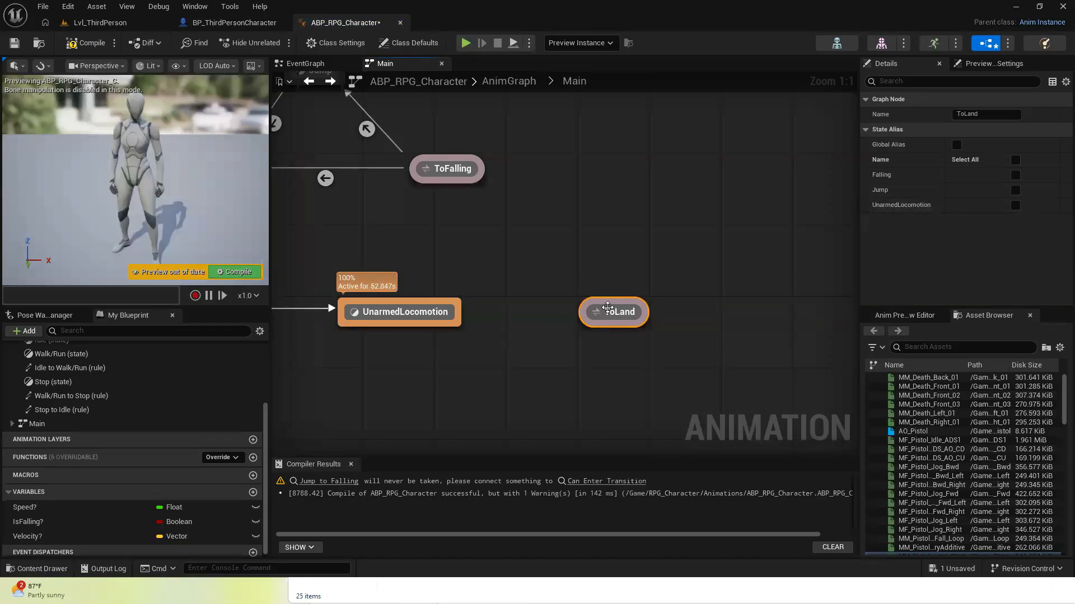
# Include the Falling and Jump states in the ToLand alias and save ABP_RPG_Character
pyautogui.click(1016, 192)
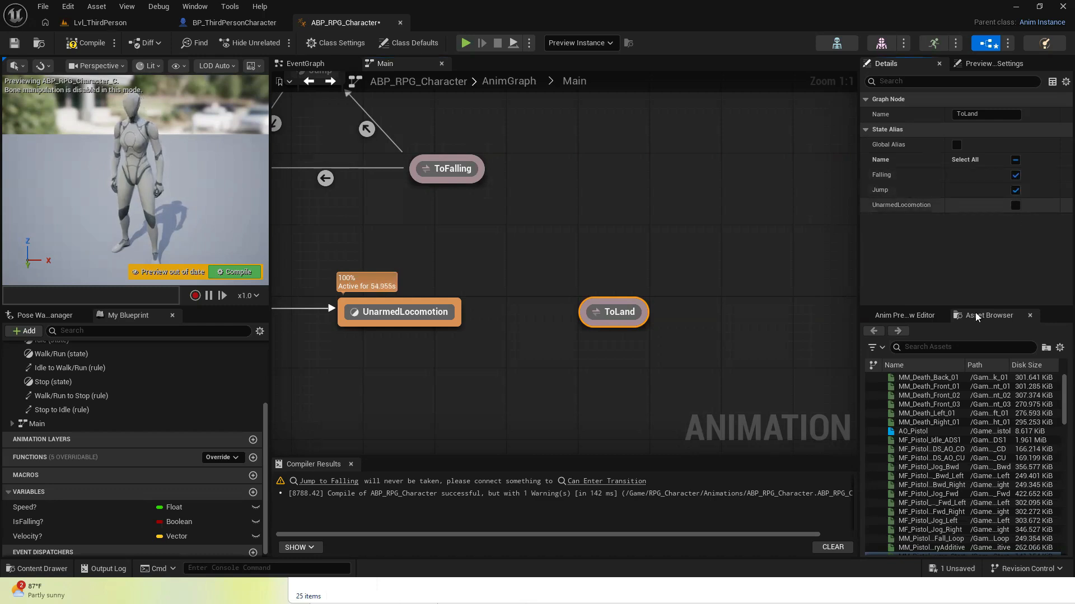
pyautogui.click(950, 570)
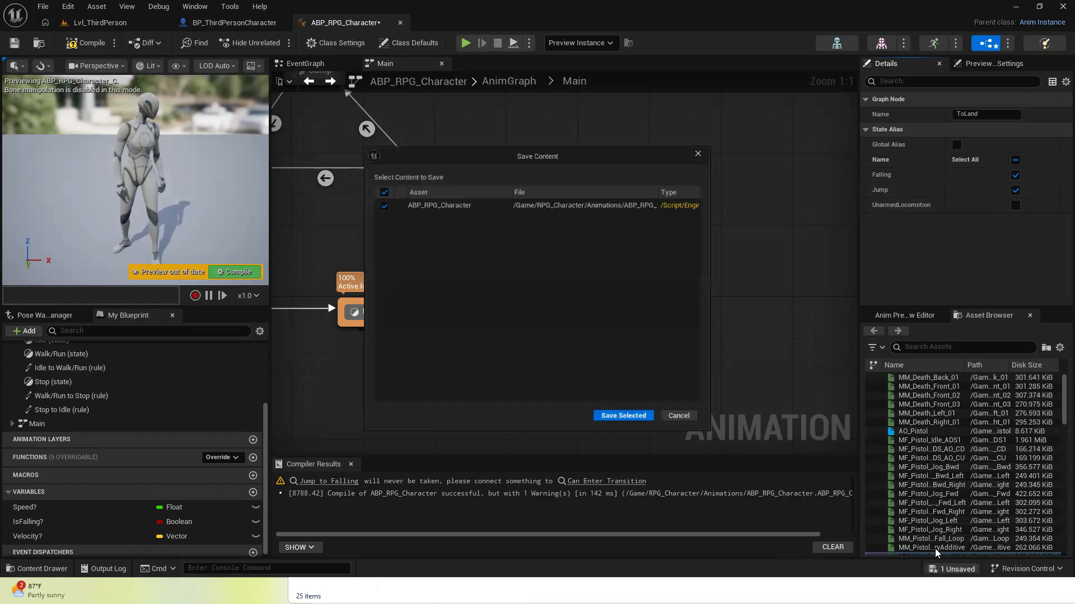
pyautogui.click(618, 423)
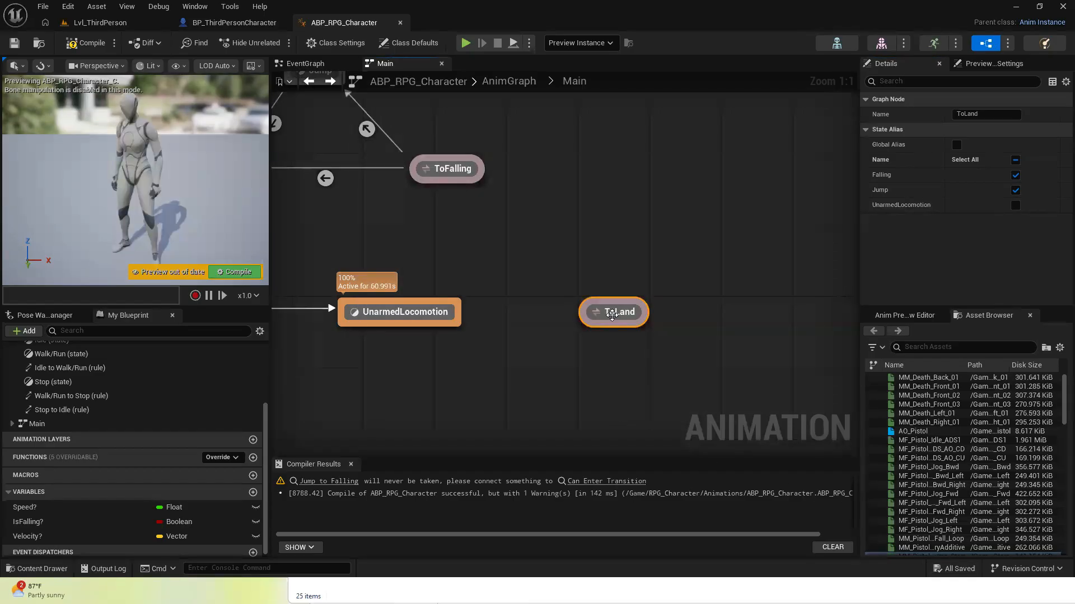
# Move ToLand further from UnarmedLocomotion and add a new state named Land connected from it
pyautogui.moveTo(612, 315)
pyautogui.mouseDown()
pyautogui.moveTo(711, 315)
pyautogui.moveTo(594, 317)
pyautogui.mouseUp()
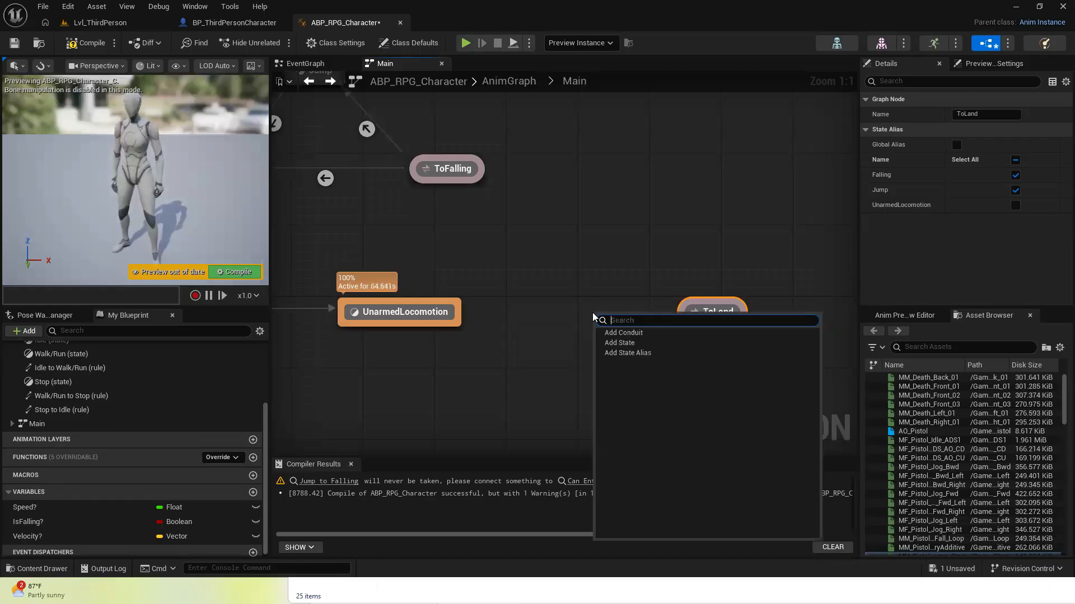
pyautogui.click(622, 343)
pyautogui.write('Land')
pyautogui.press('Return')
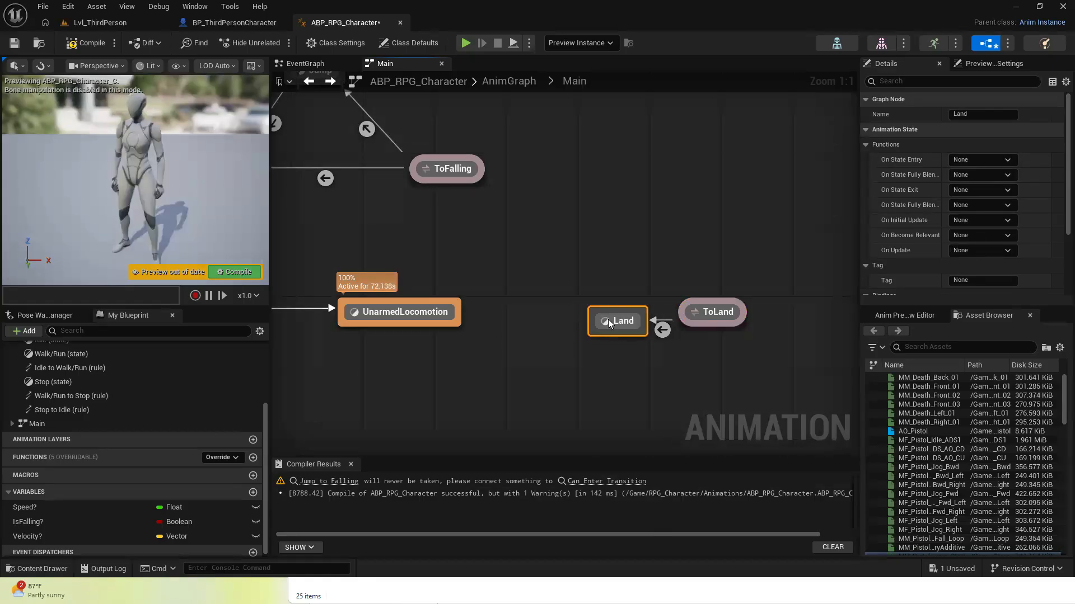
# Feed the MM_Land animation into the Land state's output pose, straighten the connection, and compile and save the blueprint
pyautogui.doubleClick(608, 319)
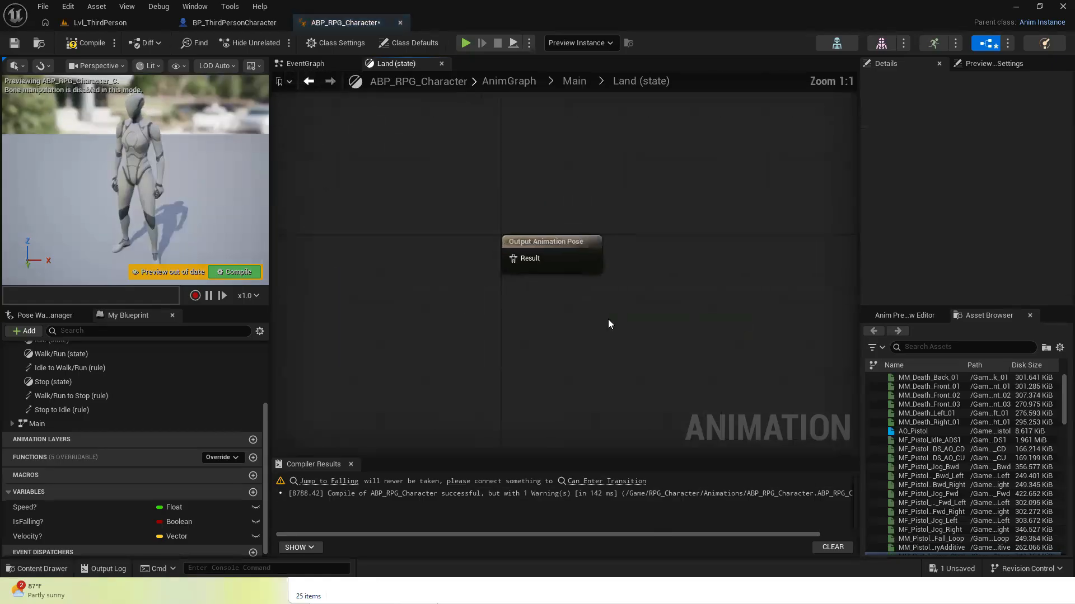
pyautogui.click(923, 348)
pyautogui.write('land')
pyautogui.moveTo(899, 387); pyautogui.dragTo(526, 270)
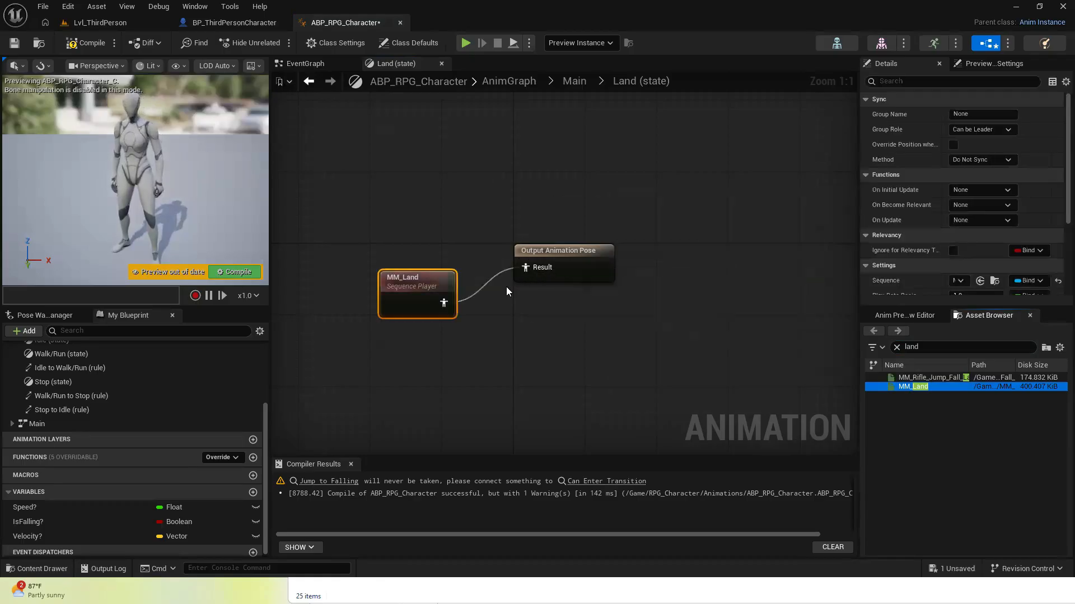
pyautogui.moveTo(390, 196); pyautogui.dragTo(548, 364)
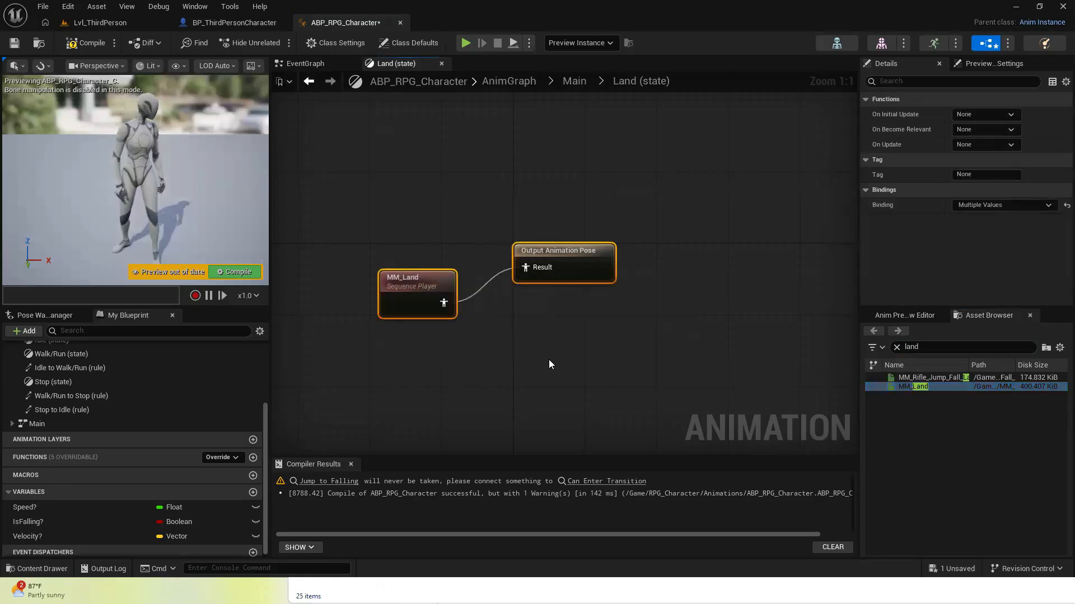
pyautogui.press('q')
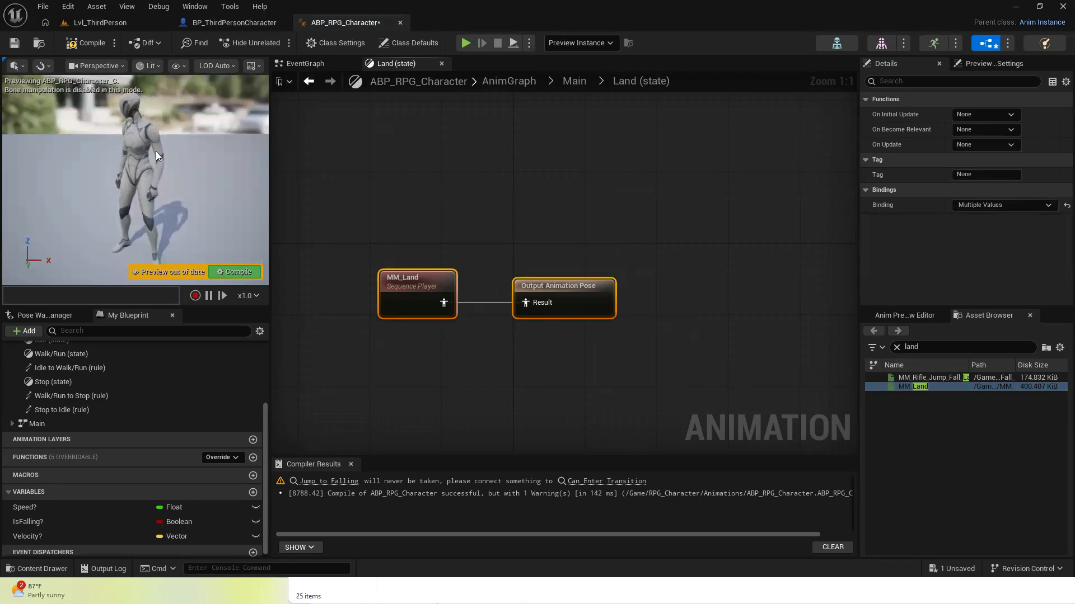
pyautogui.click(87, 43)
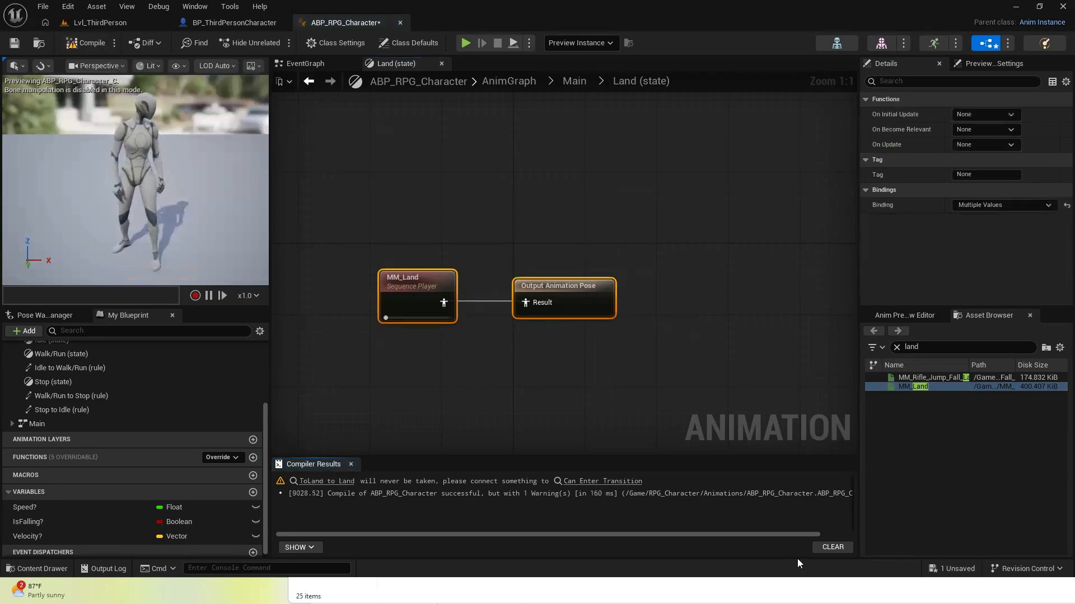
pyautogui.click(14, 43)
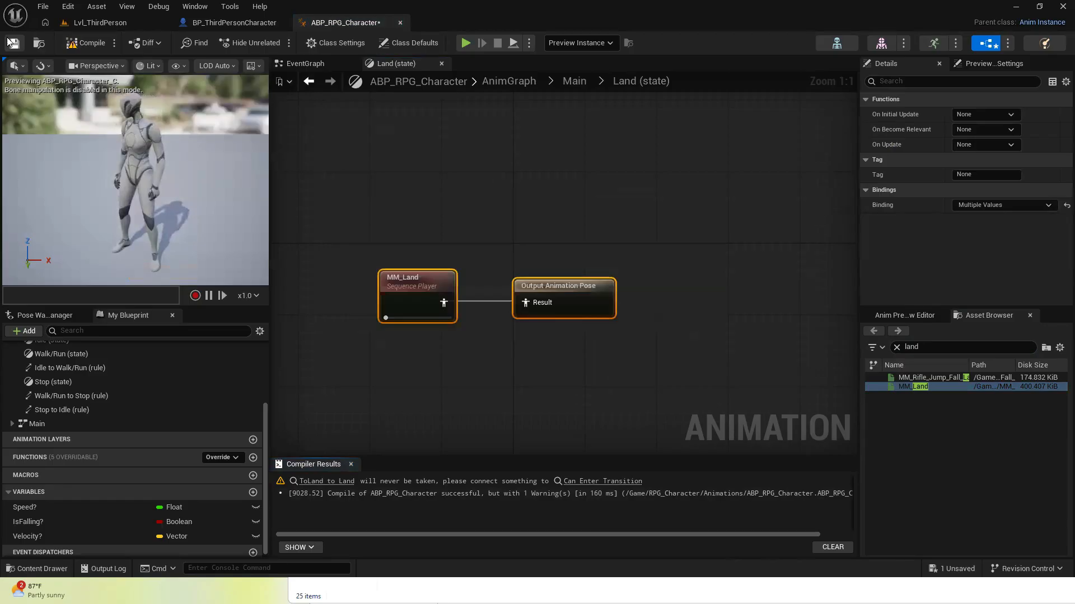
# Open the ToLand to Land transition rule from Main and place an IsFalling? getter in its graph
pyautogui.click(573, 82)
pyautogui.moveTo(748, 311); pyautogui.dragTo(665, 262, button='right')
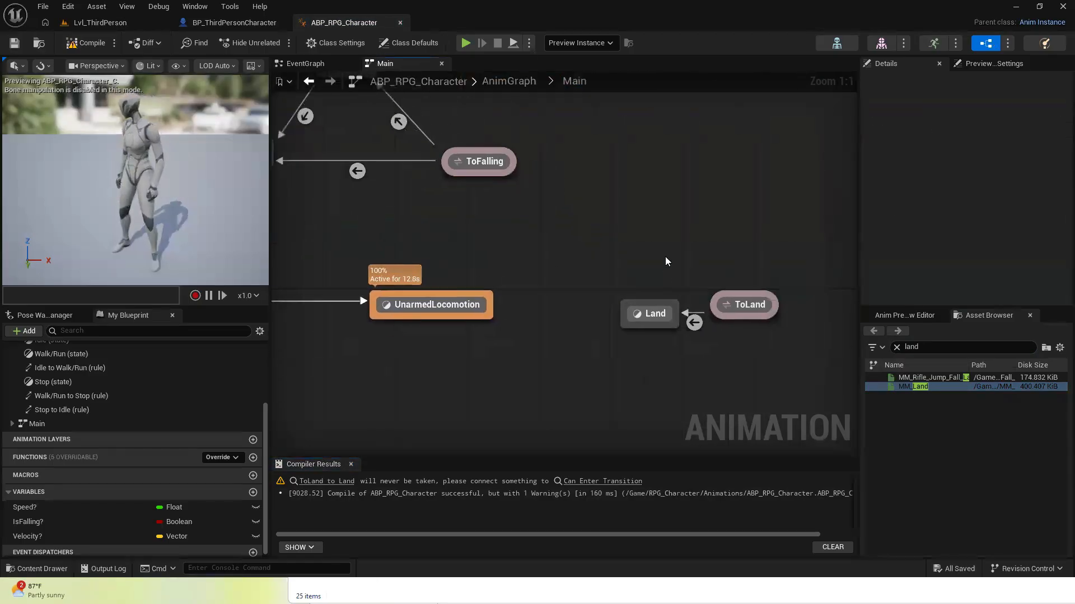
pyautogui.doubleClick(694, 323)
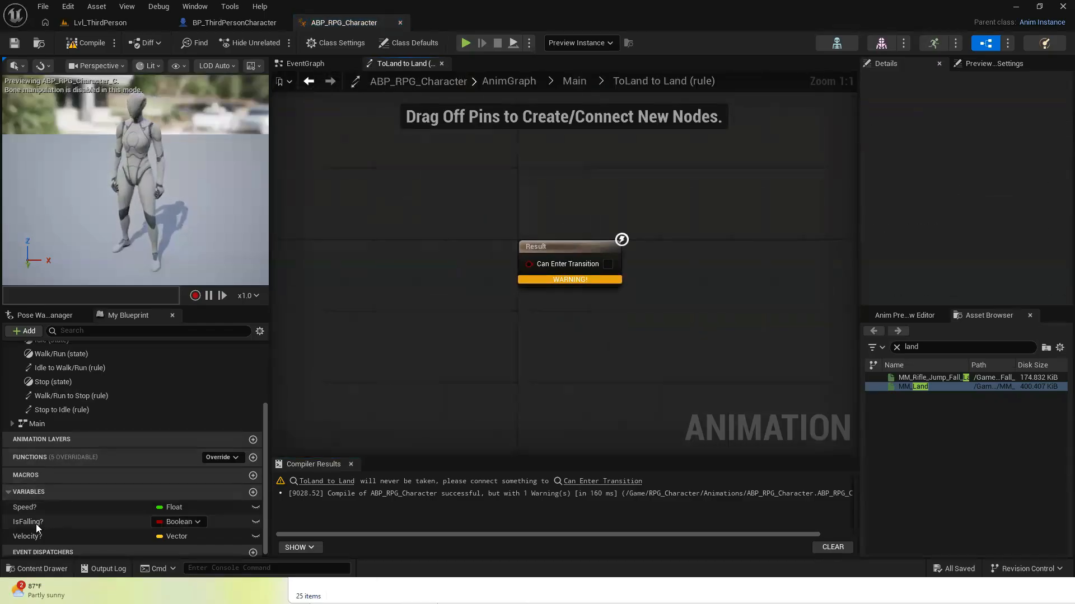
pyautogui.moveTo(34, 522); pyautogui.dragTo(341, 258)
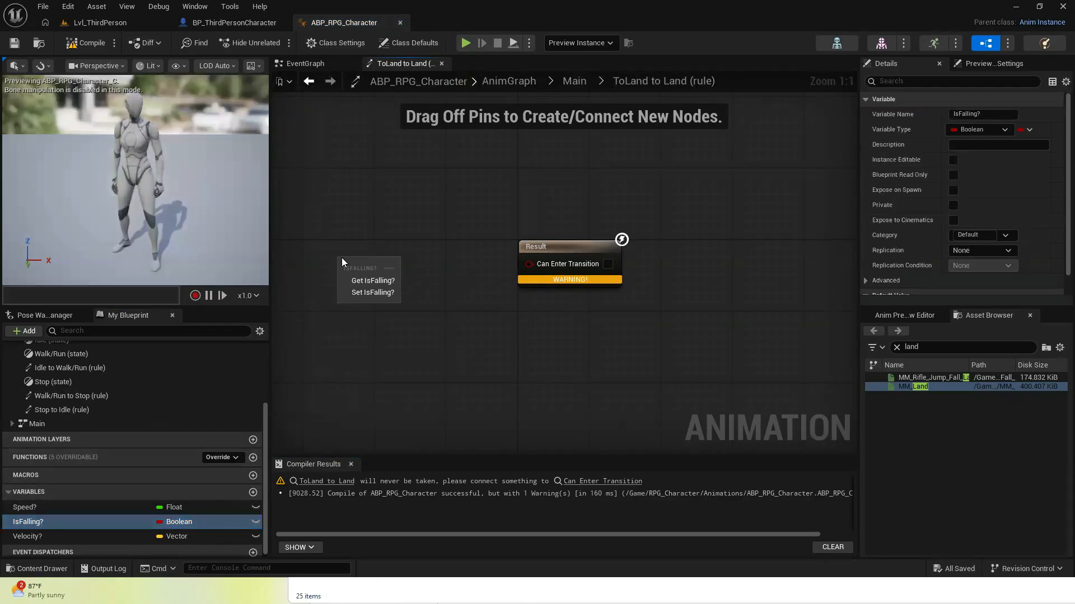
pyautogui.click(373, 280)
pyautogui.moveTo(372, 282); pyautogui.dragTo(504, 264, button='right')
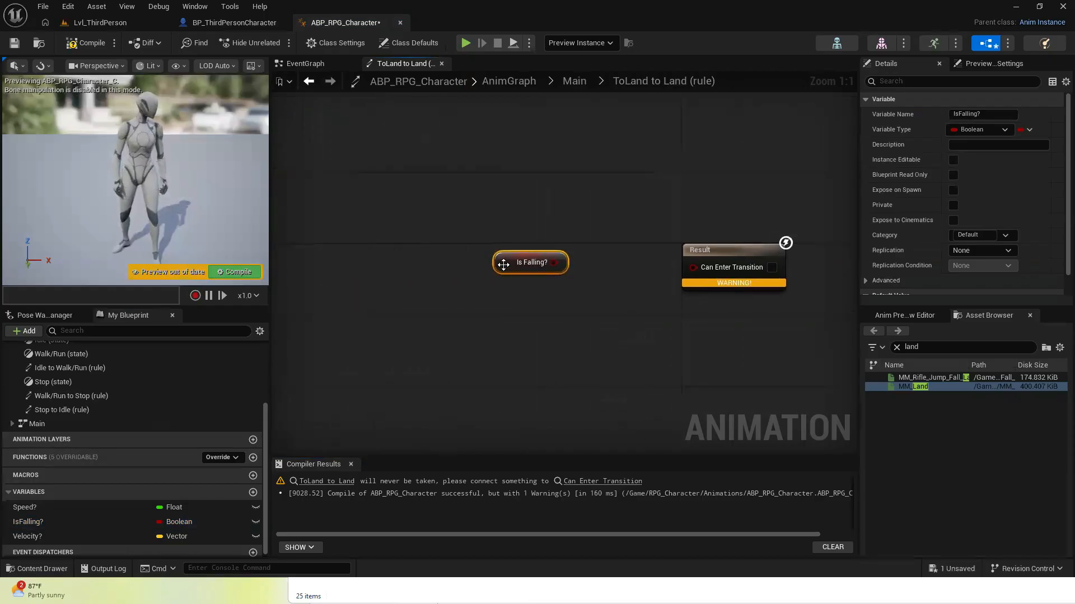
# Negate IsFalling? with a NOT Boolean node, connect it to Can Enter Transition, and straighten the connections
pyautogui.moveTo(503, 265); pyautogui.dragTo(455, 305)
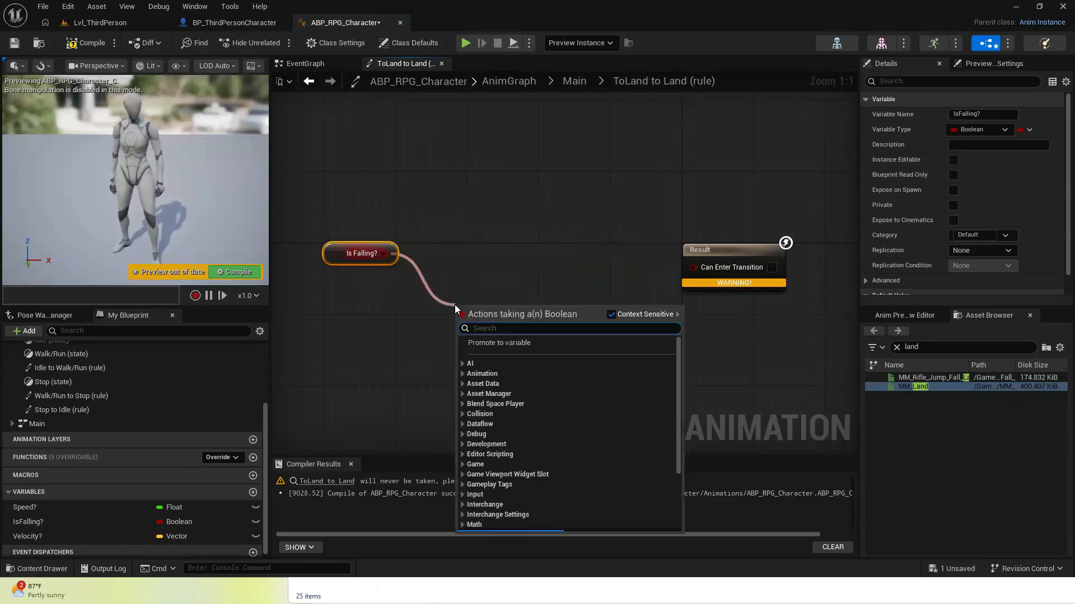
pyautogui.write('not')
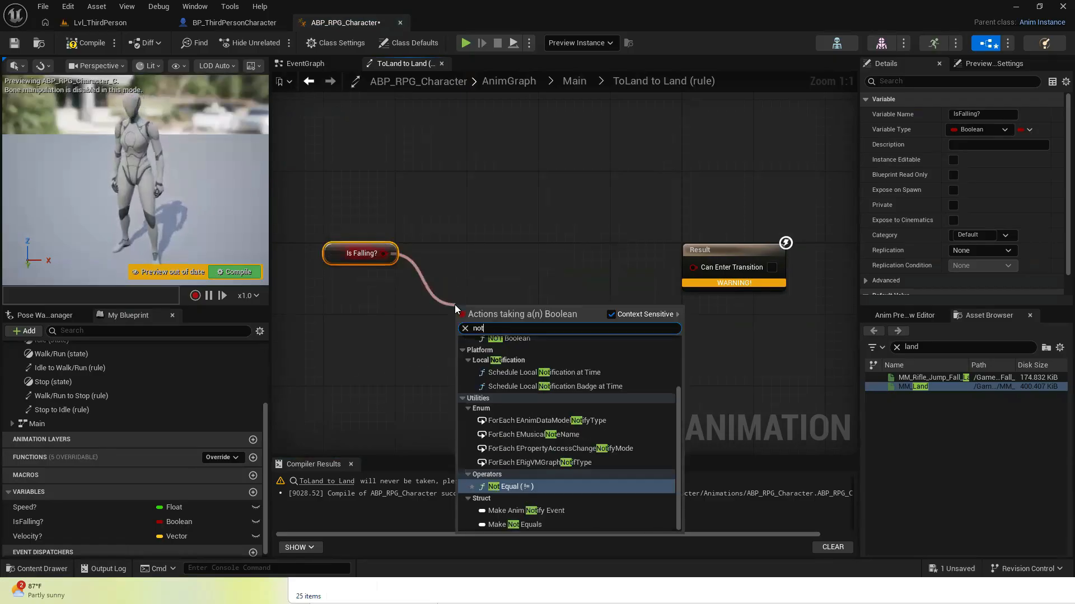
pyautogui.click(513, 337)
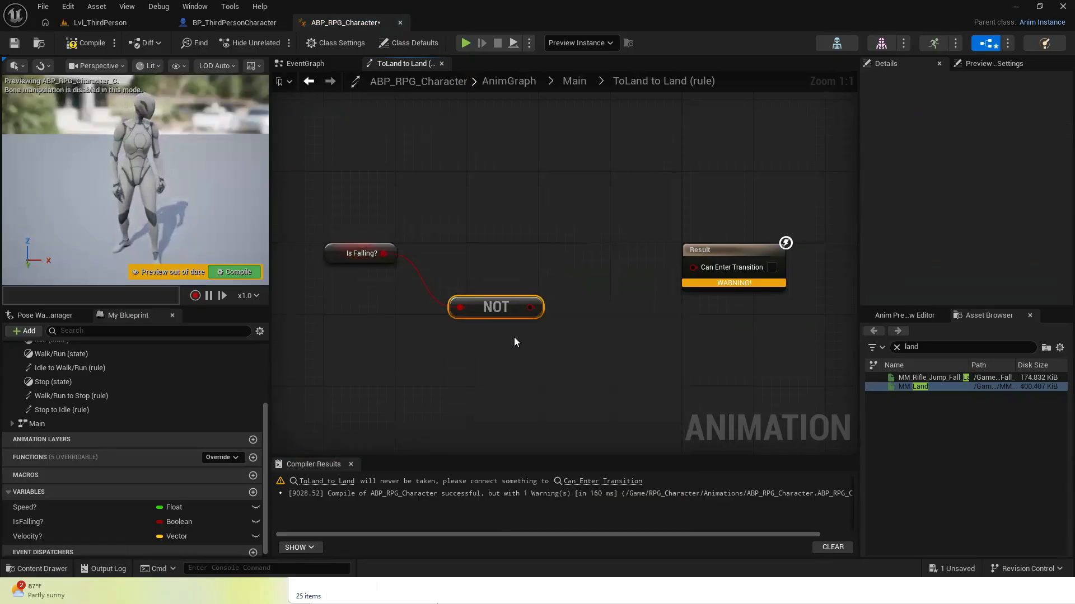
pyautogui.moveTo(529, 307); pyautogui.dragTo(694, 268)
pyautogui.moveTo(334, 210); pyautogui.dragTo(760, 361)
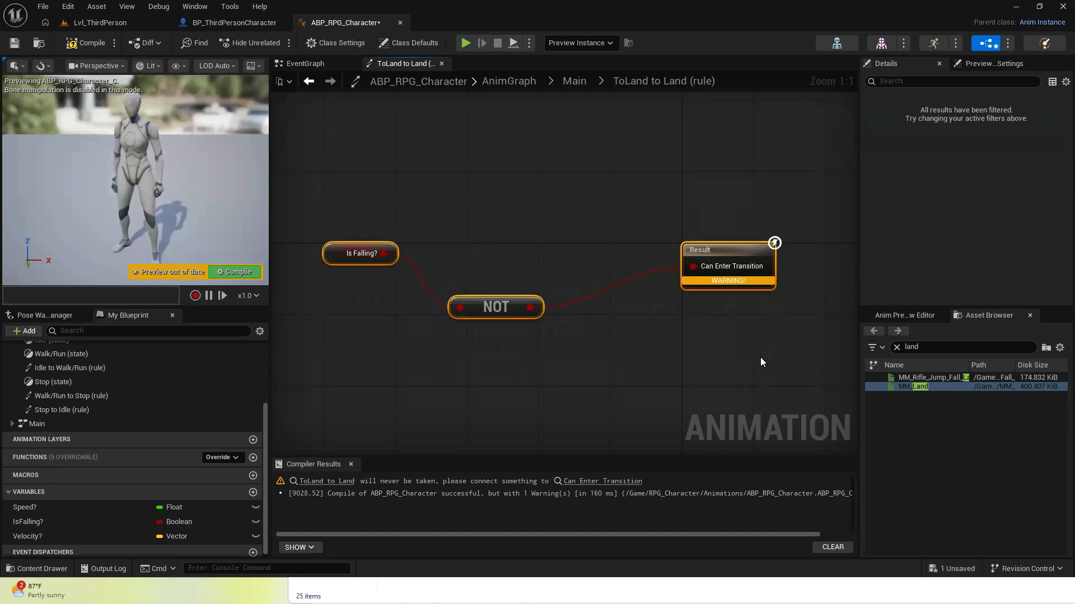
pyautogui.press('q')
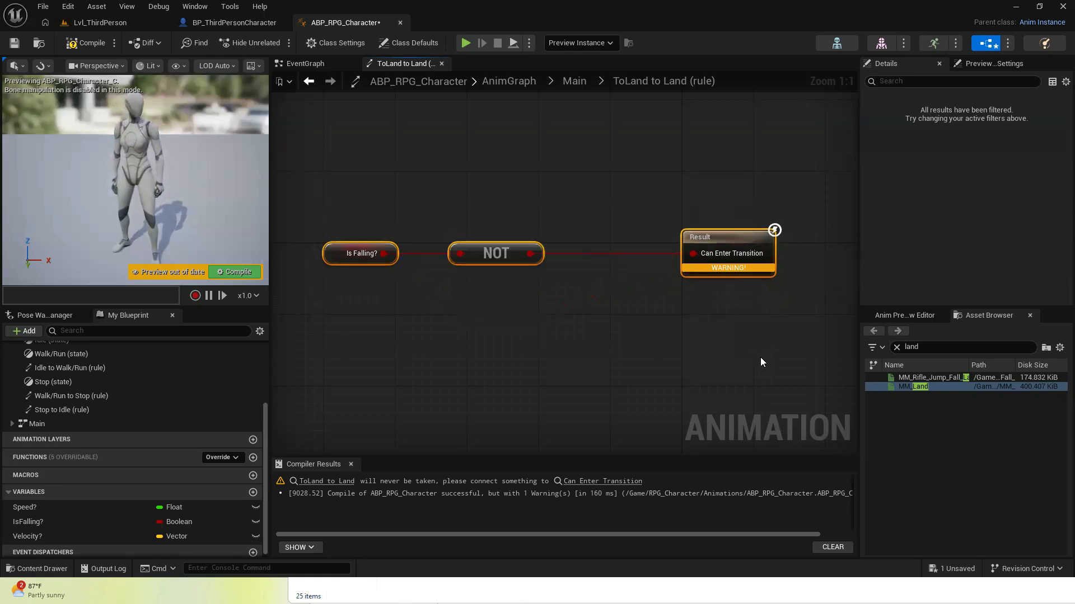
# Compile and save the blueprint with the finished ToLand to Land transition rule
pyautogui.click(536, 345)
pyautogui.click(83, 45)
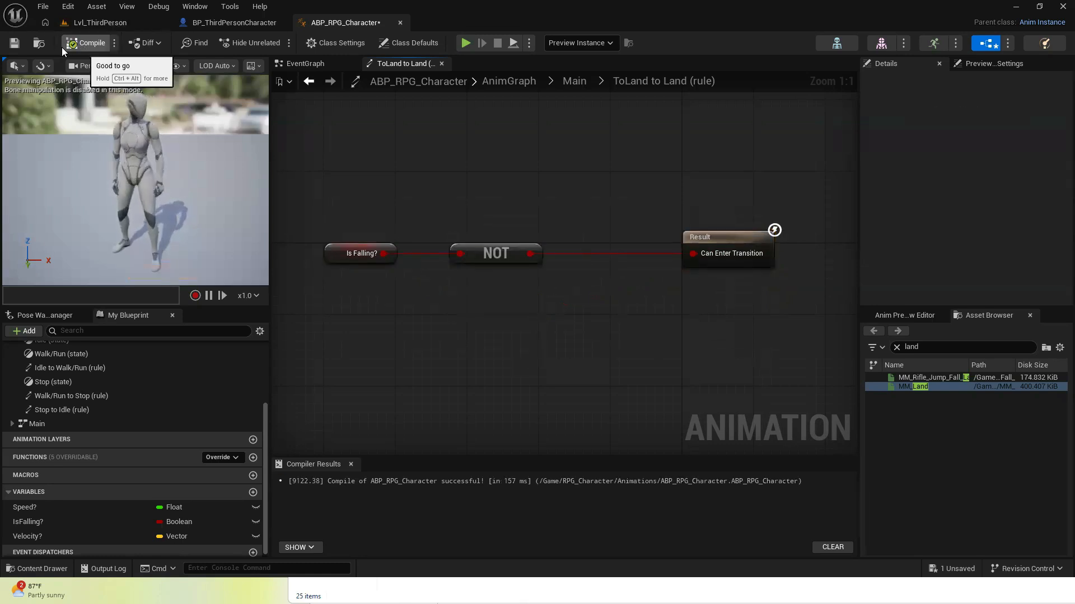
pyautogui.click(14, 43)
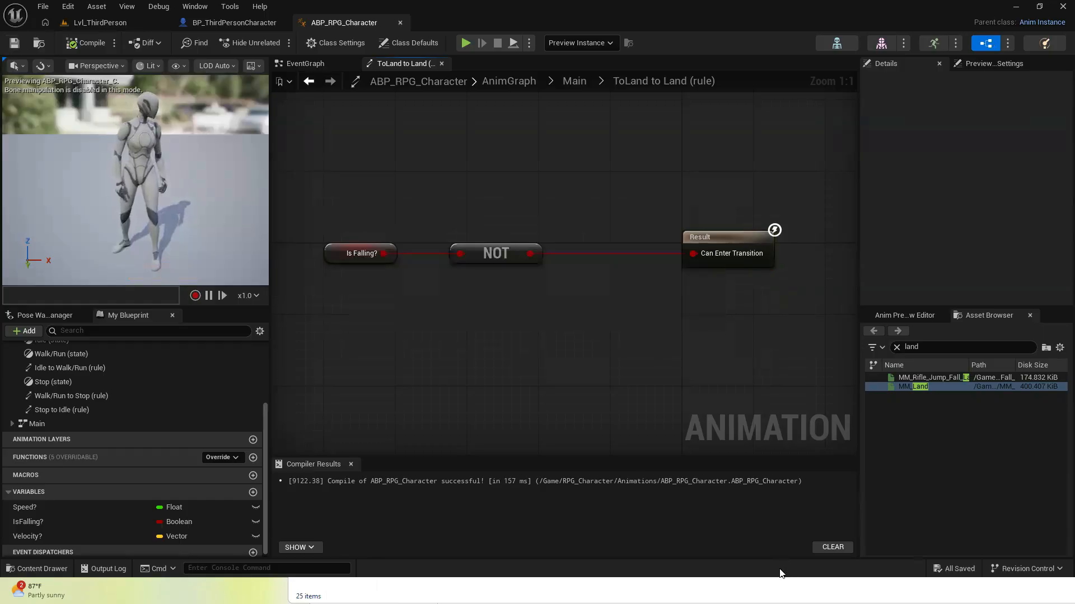
# Return to the Main state machine and add a transition from Land to UnarmedLocomotion
pyautogui.click(582, 81)
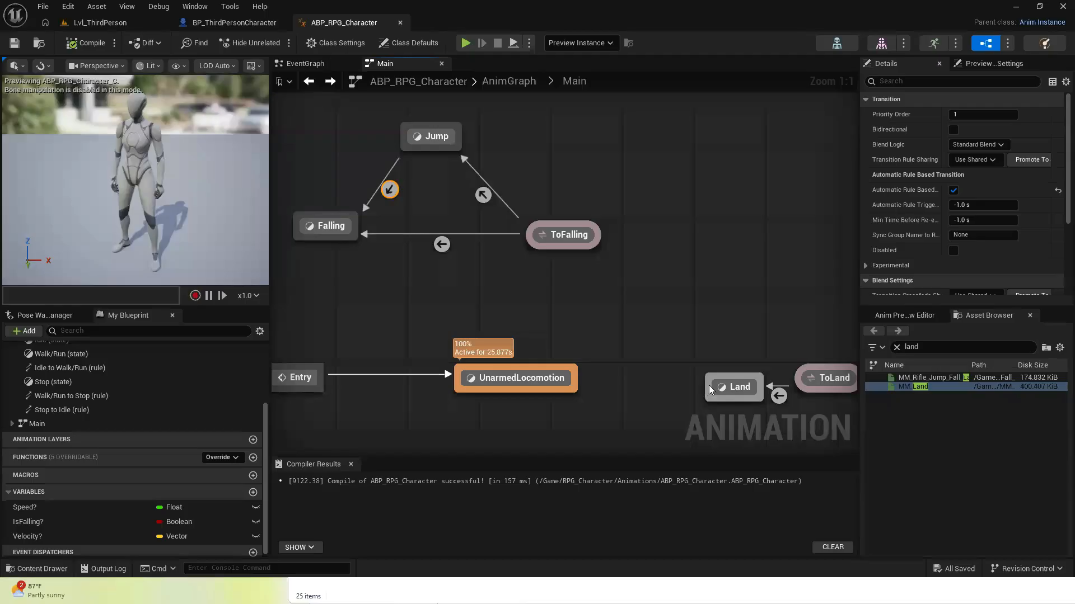
pyautogui.moveTo(706, 386); pyautogui.dragTo(572, 375)
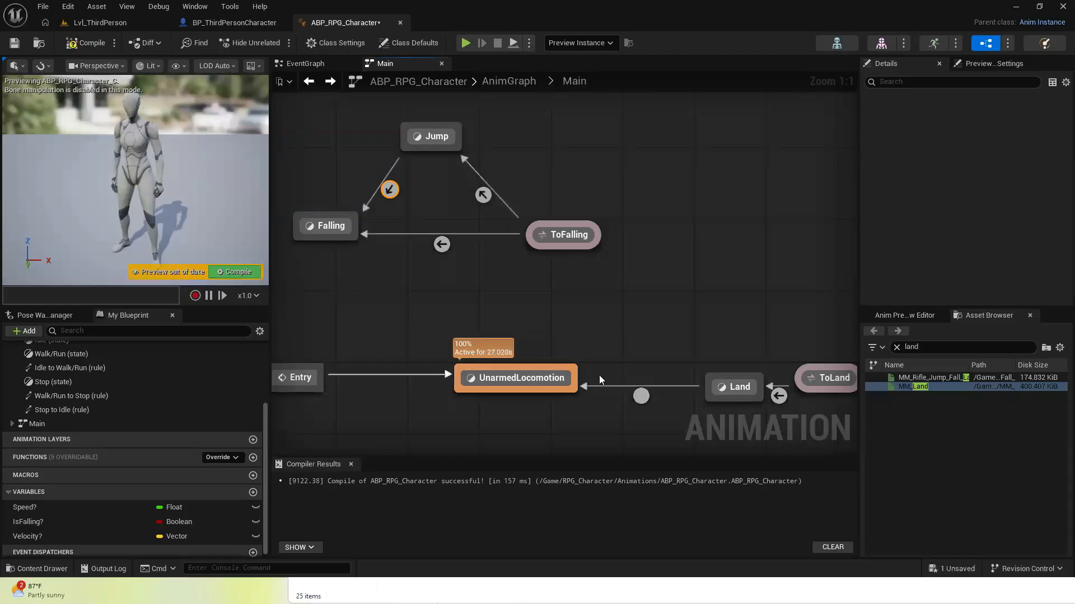
pyautogui.moveTo(690, 350); pyautogui.dragTo(715, 391)
pyautogui.moveTo(728, 421); pyautogui.dragTo(639, 386, button='right')
pyautogui.click(750, 344)
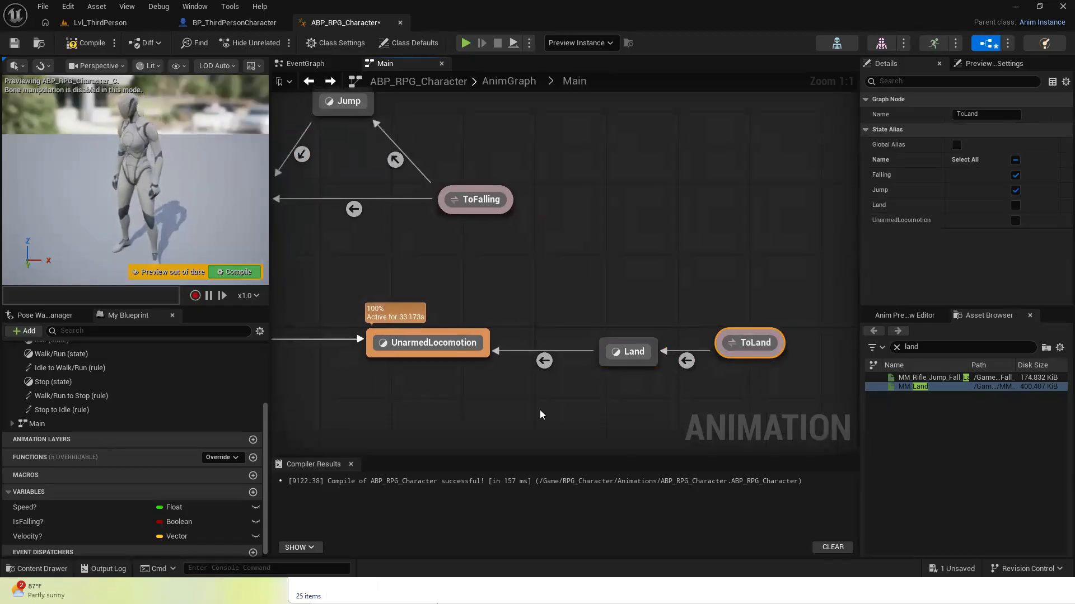
# Enable the automatic rule-based transition on the Land to UnarmedLocomotion transition, and compile and save the blueprint
pyautogui.moveTo(539, 410); pyautogui.dragTo(650, 412, button='right')
pyautogui.moveTo(484, 258); pyautogui.dragTo(688, 411)
pyautogui.moveTo(464, 423); pyautogui.dragTo(720, 407, button='right')
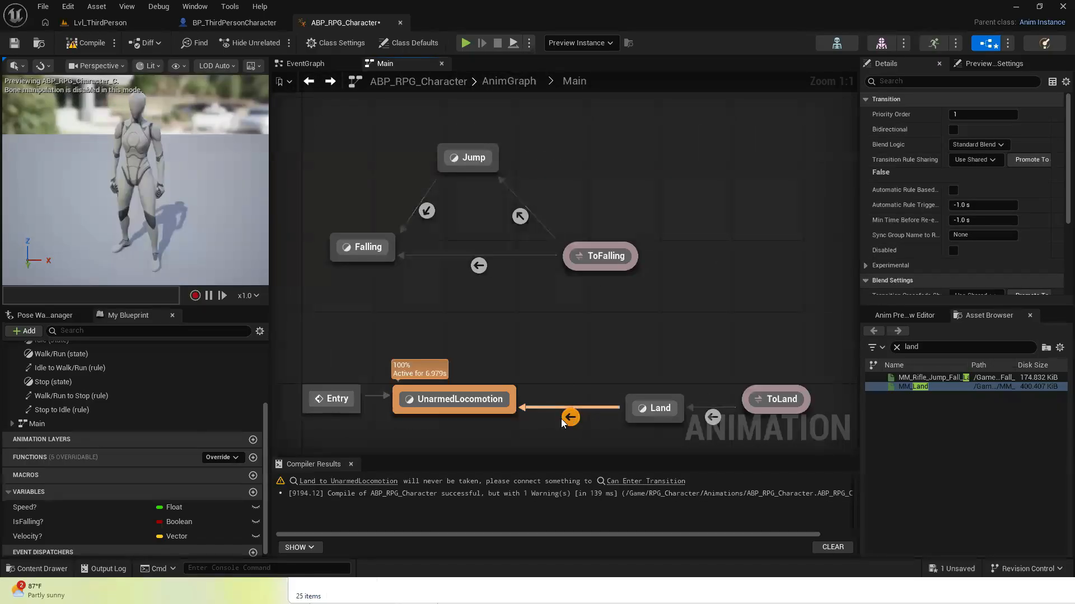
pyautogui.click(954, 191)
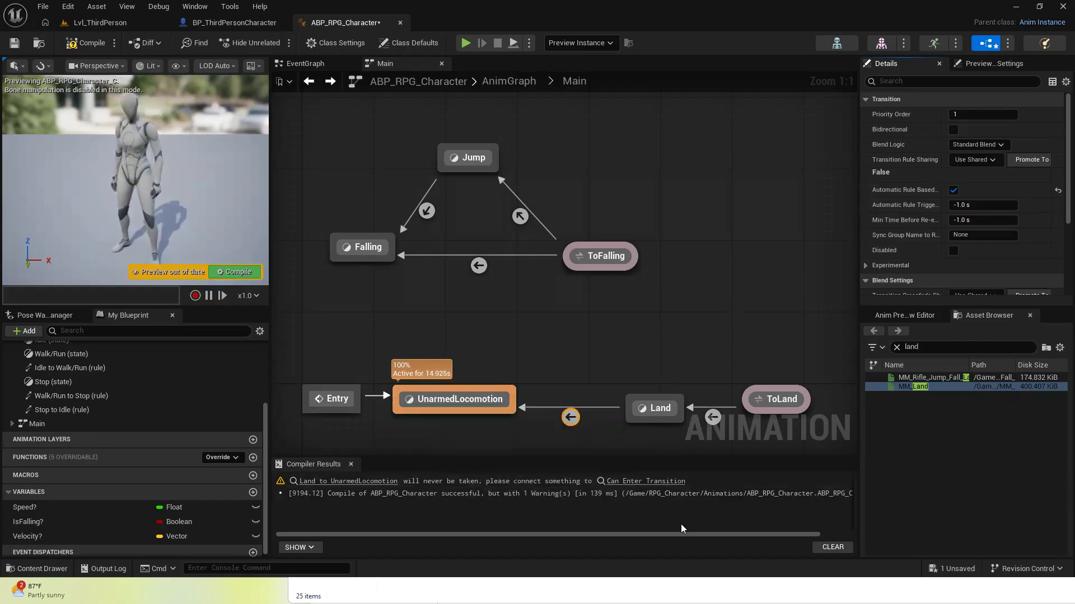
pyautogui.click(86, 42)
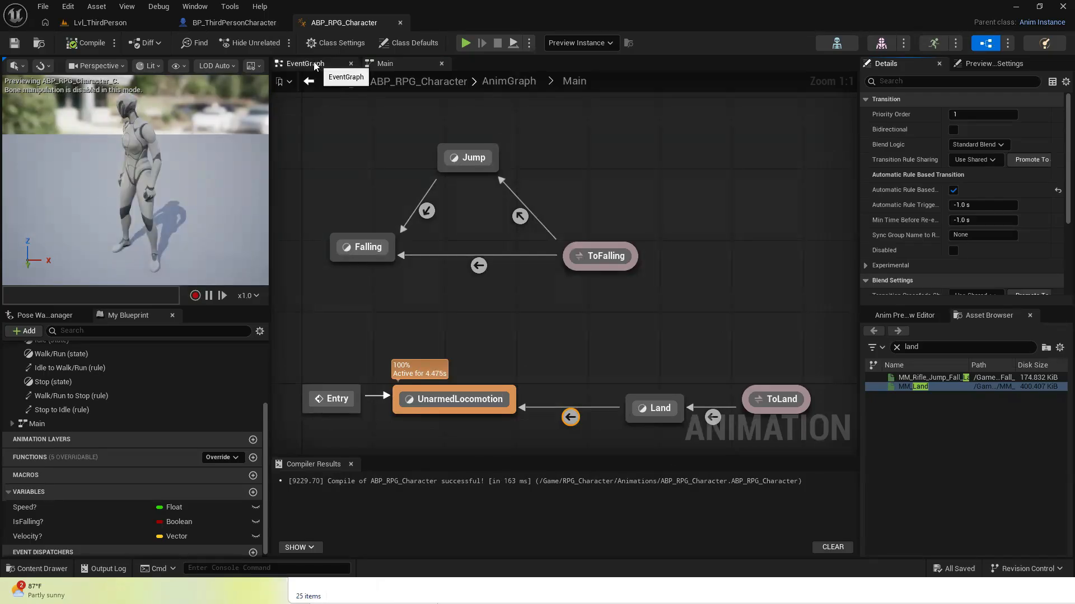
# Place a Velocity? setter in the EventGraph and run it after the Speed? setter
pyautogui.click(315, 66)
pyautogui.moveTo(799, 284); pyautogui.dragTo(681, 278, button='right')
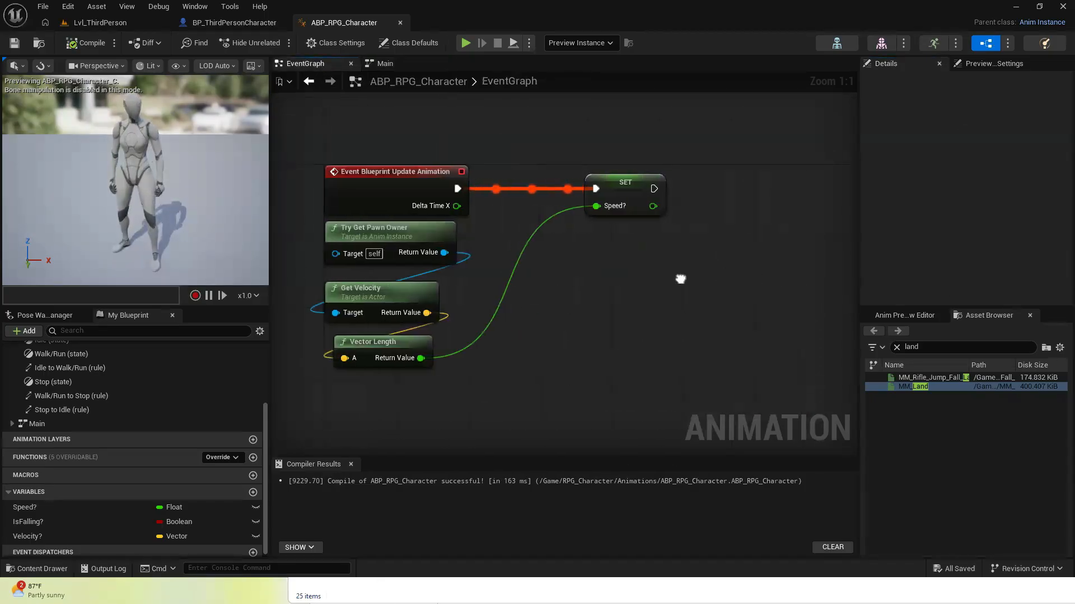
pyautogui.moveTo(27, 536); pyautogui.dragTo(720, 174)
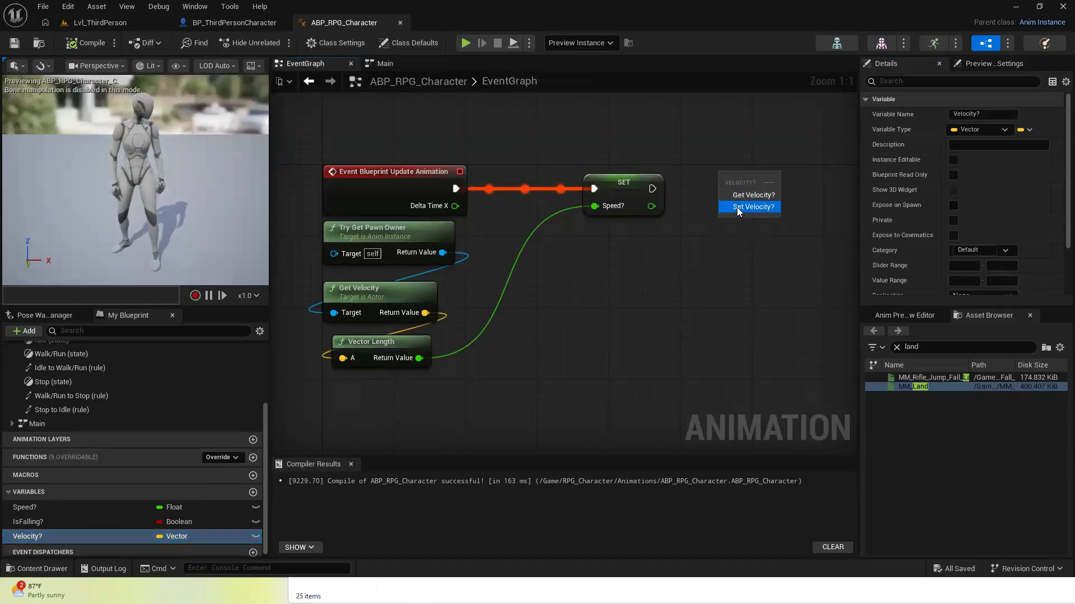
pyautogui.click(736, 207)
pyautogui.moveTo(652, 188); pyautogui.dragTo(742, 183)
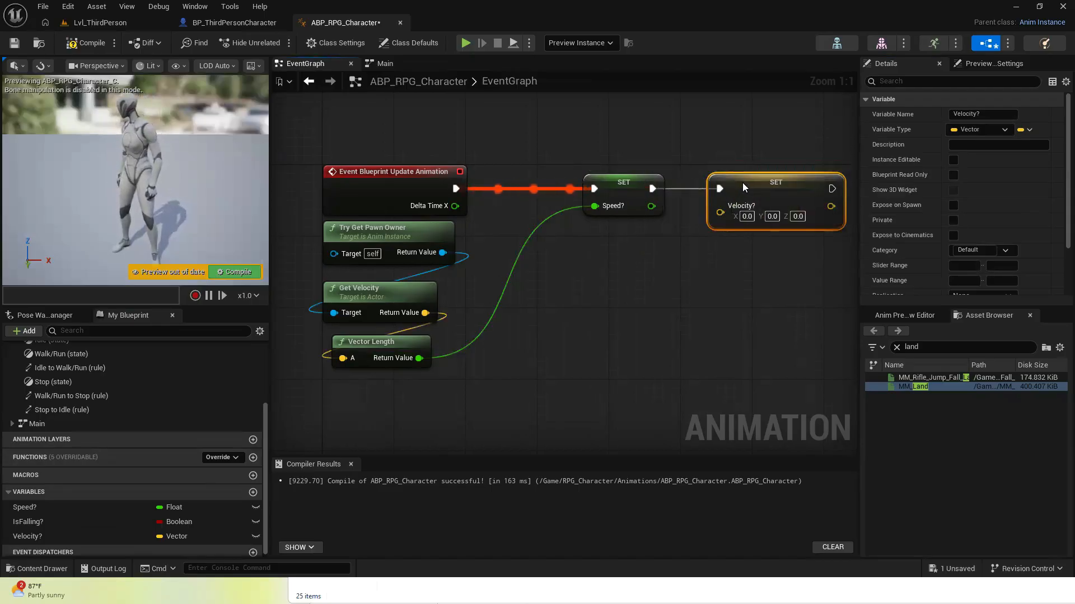
# Feed Get Velocity's return value into the Velocity? setter through a reroute node below it, and compile and save
pyautogui.moveTo(425, 313); pyautogui.dragTo(717, 212)
pyautogui.click(566, 260)
pyautogui.doubleClick(570, 263)
pyautogui.moveTo(554, 242); pyautogui.dragTo(600, 315)
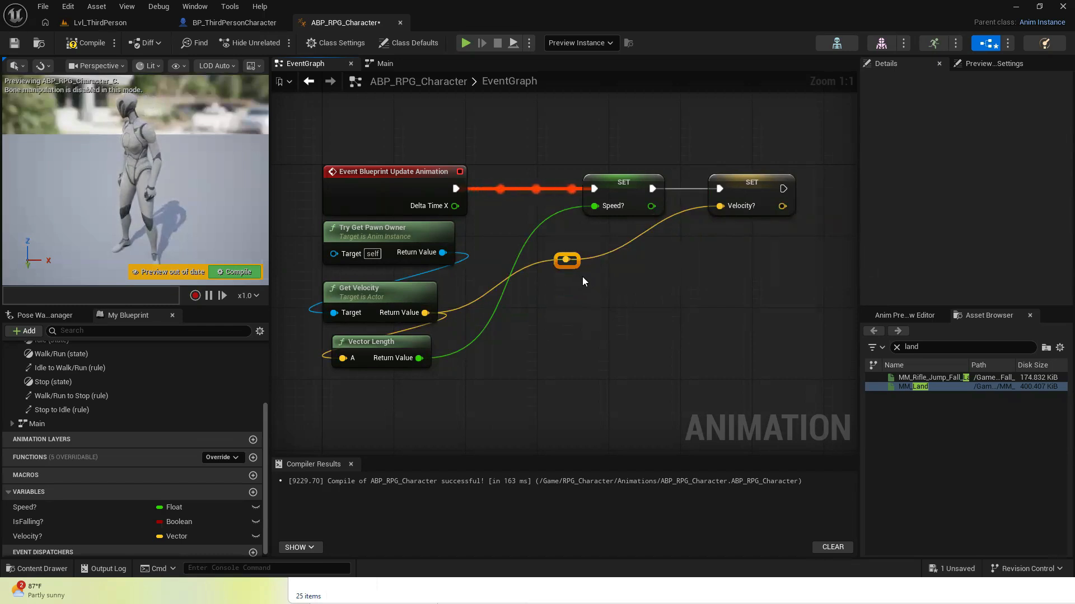
pyautogui.moveTo(577, 266); pyautogui.dragTo(691, 316)
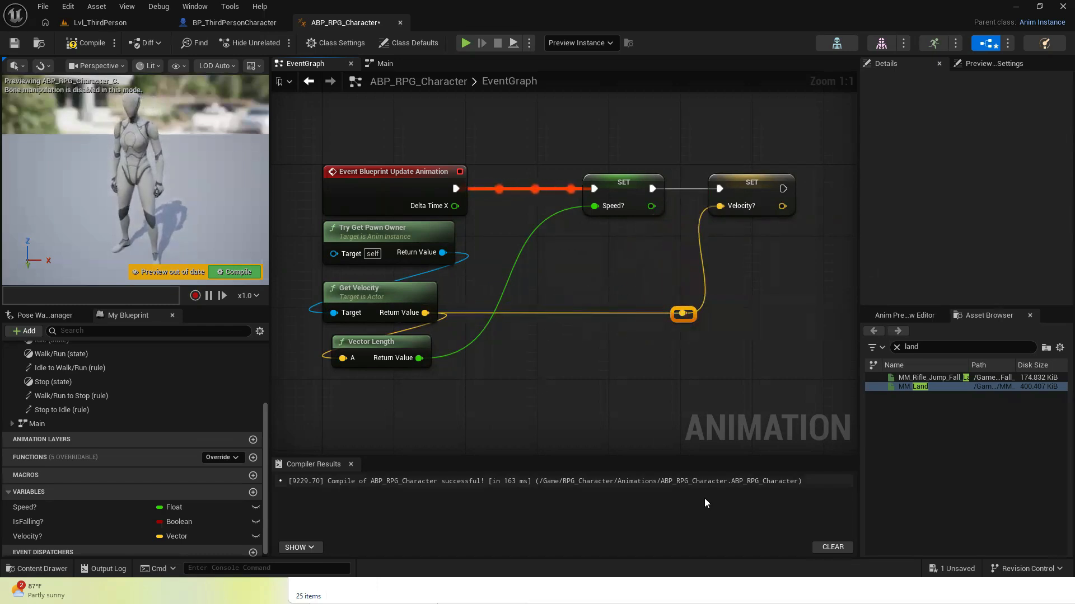
pyautogui.click(86, 43)
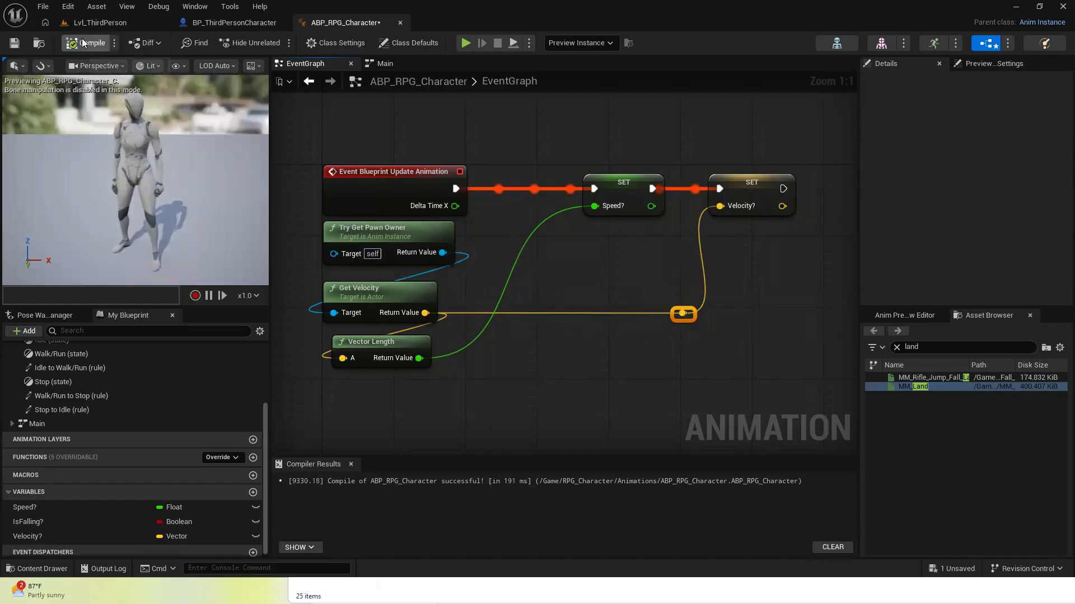
pyautogui.click(15, 43)
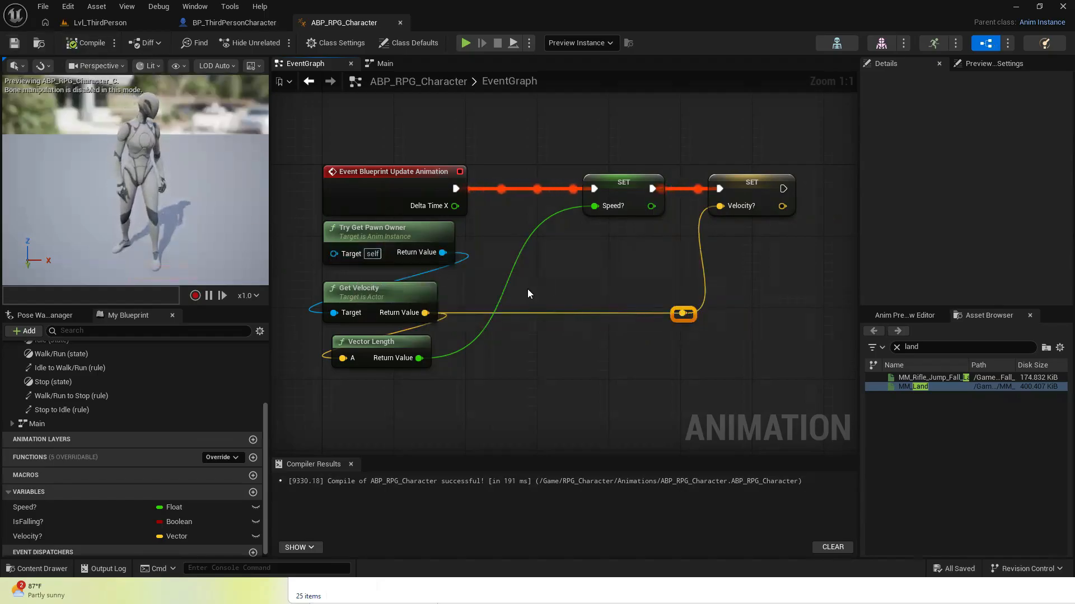
# Add an Event Blueprint Initialize Animation node above Event Blueprint Update Animation
pyautogui.moveTo(527, 289); pyautogui.dragTo(592, 424, button='right')
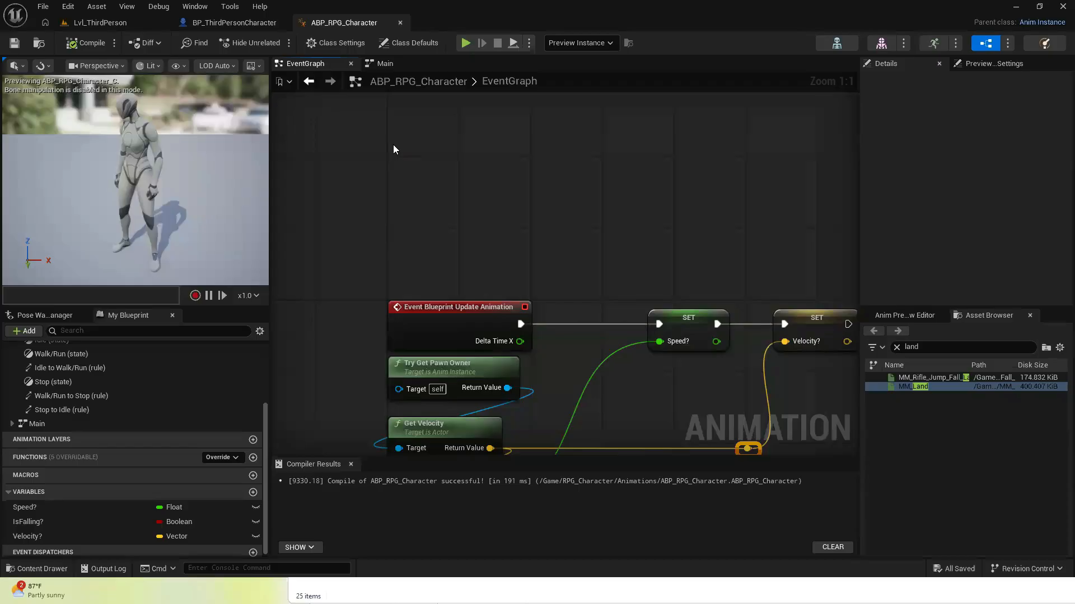
pyautogui.rightClick(394, 148)
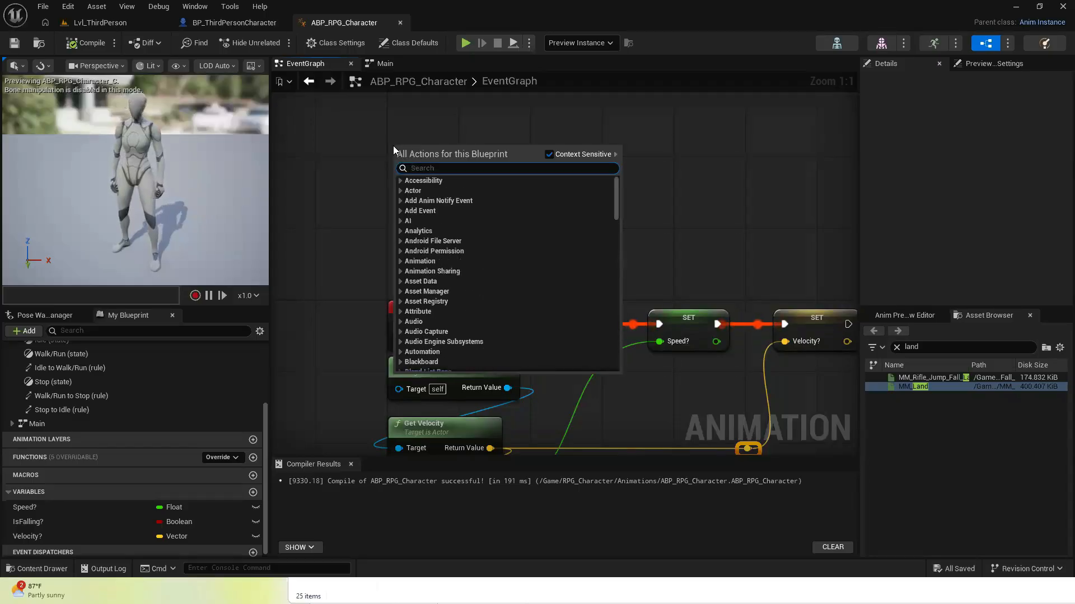
pyautogui.write('ev')
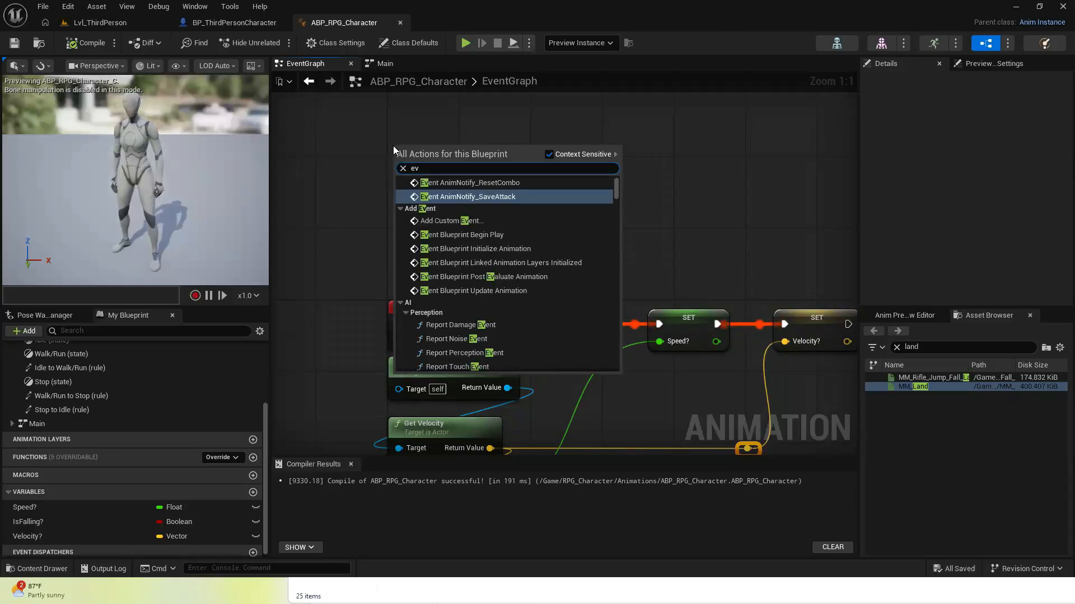
pyautogui.write('ent blueprint')
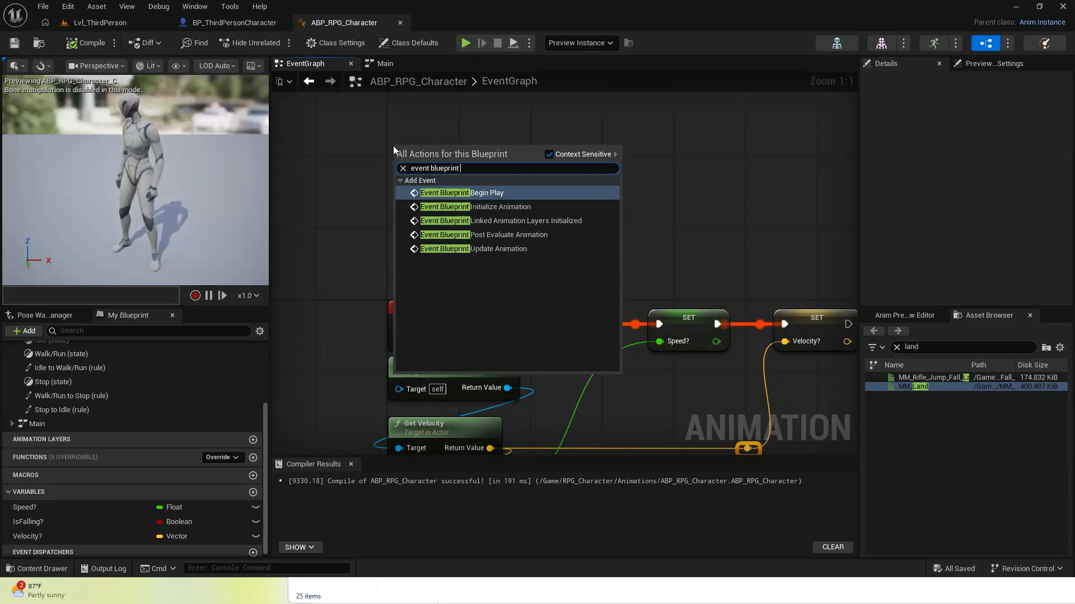
pyautogui.click(473, 207)
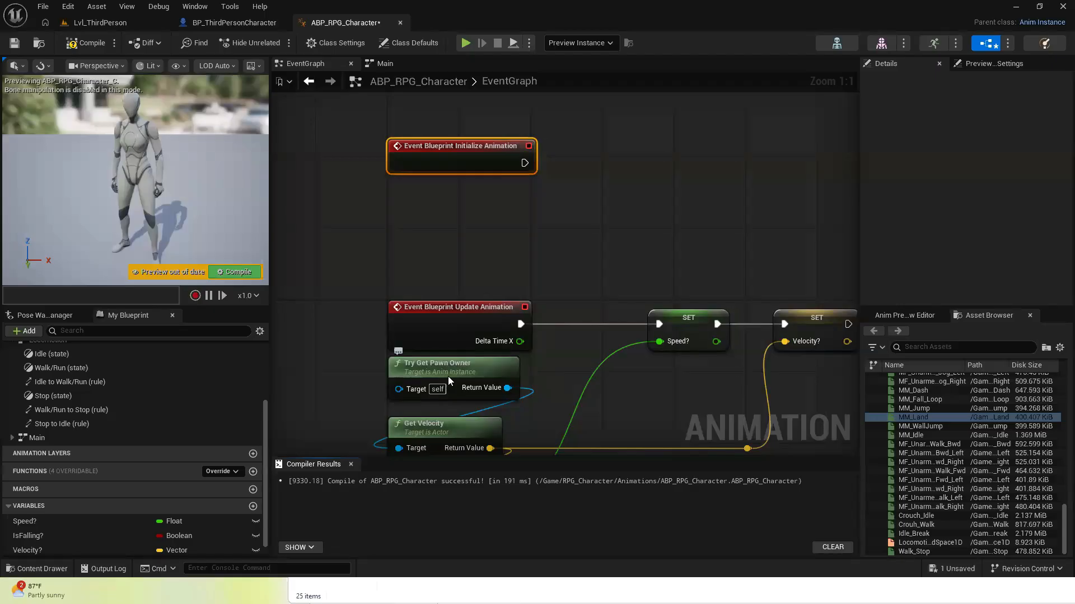
# Duplicate the Try Get Pawn Owner node and place the copy beneath Event Blueprint Initialize Animation
pyautogui.click(448, 376)
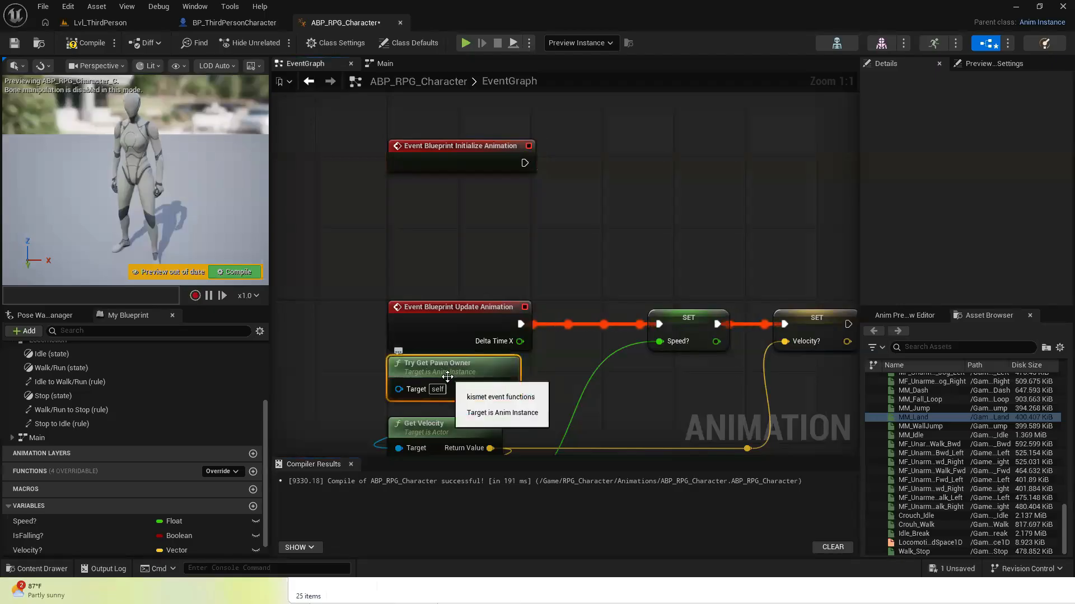
pyautogui.hotkey('ctrl', 'd')
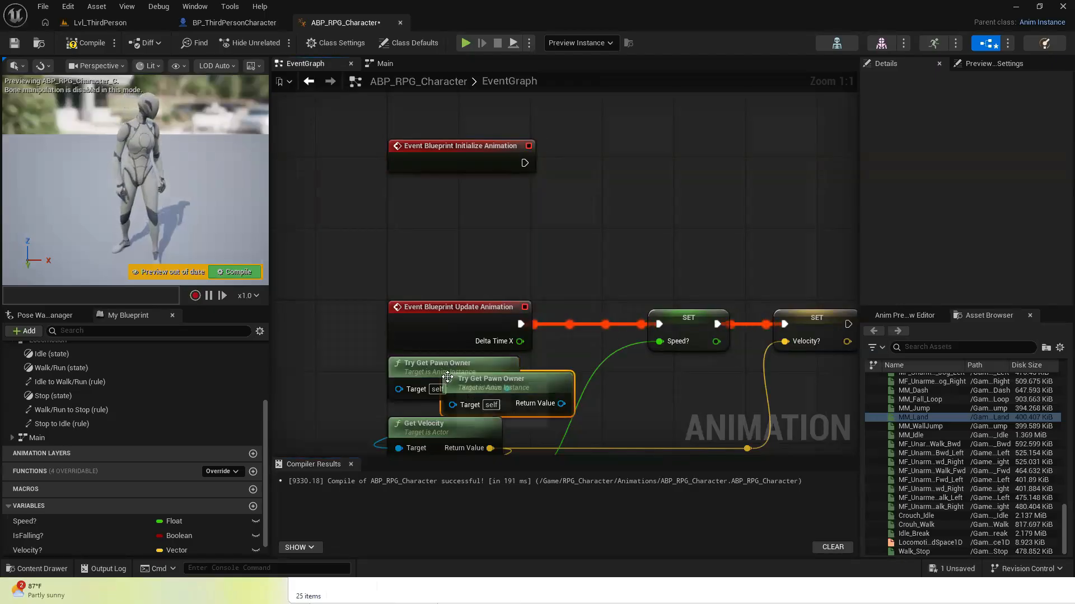
pyautogui.moveTo(518, 383); pyautogui.dragTo(535, 198)
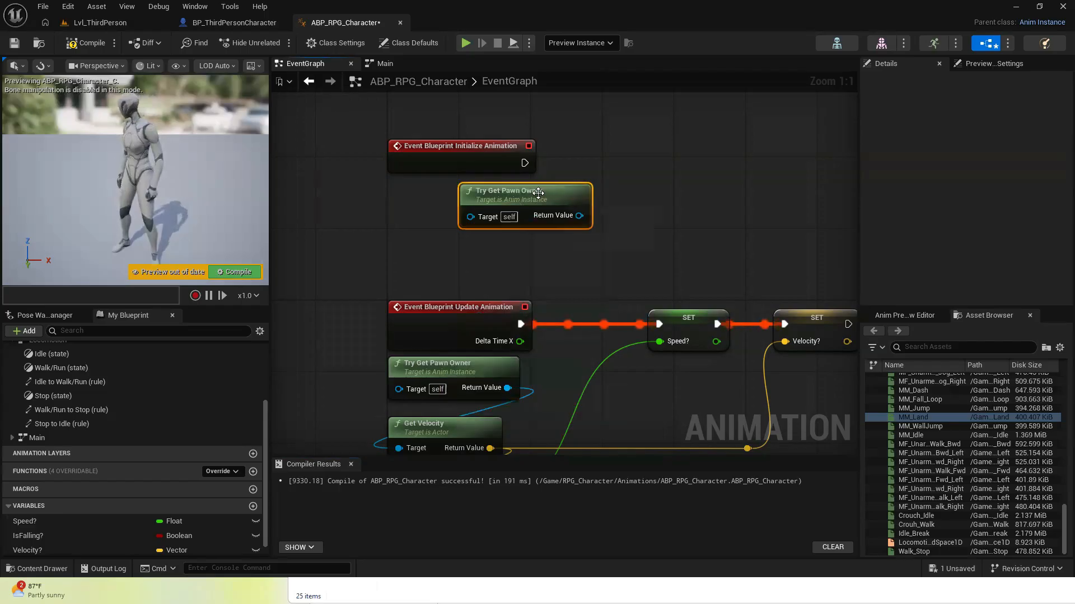
# Add a Cast To BP_ThirdPersonCharacter node fed by the duplicated Try Get Pawn Owner's return value
pyautogui.moveTo(649, 200); pyautogui.dragTo(457, 269, button='right')
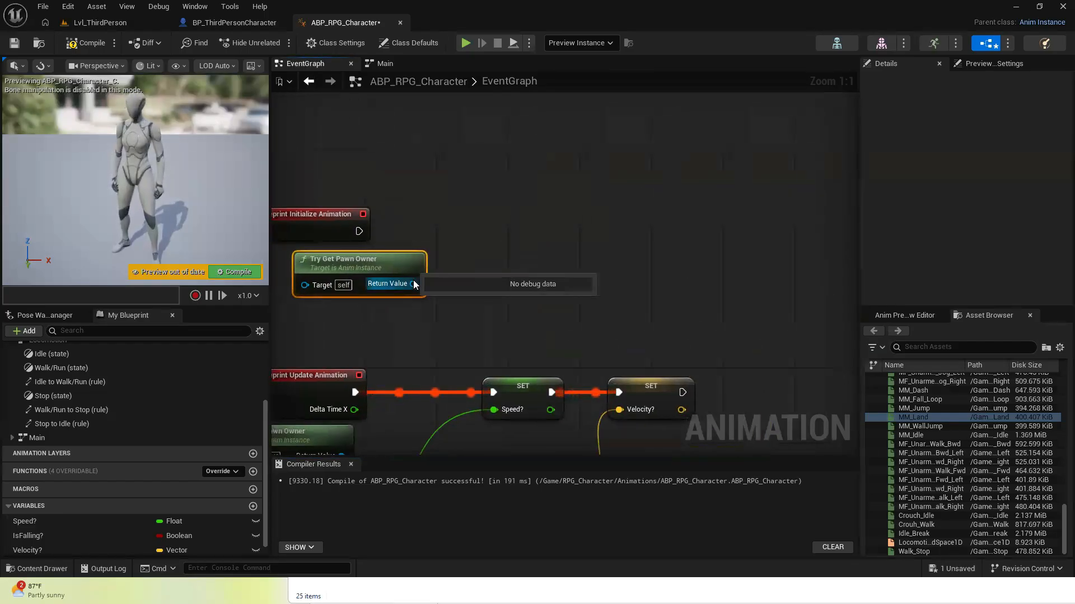
pyautogui.moveTo(416, 284); pyautogui.dragTo(522, 256)
pyautogui.write('c')
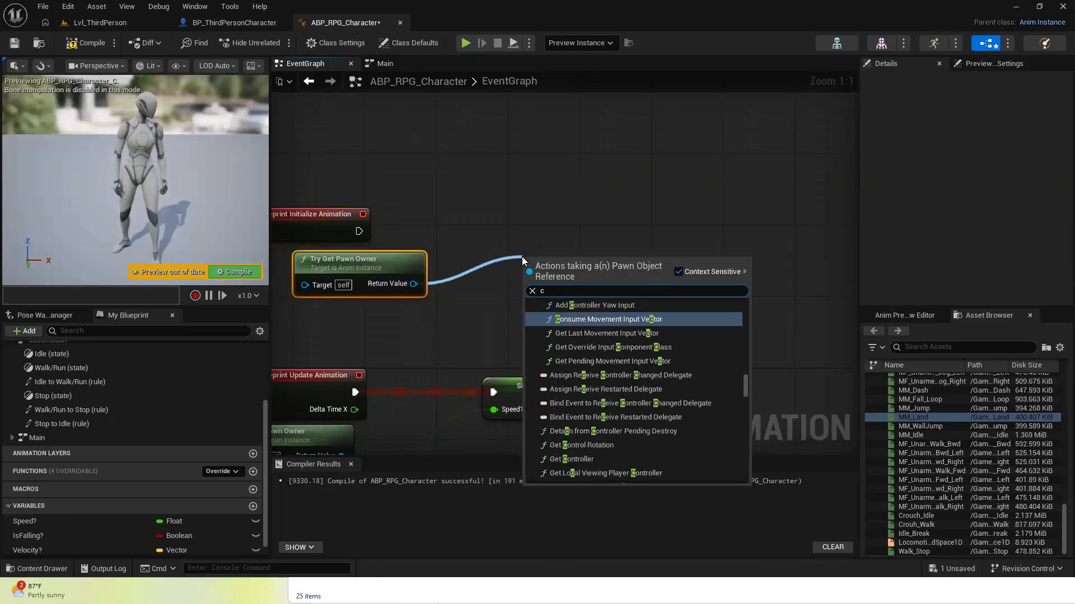
pyautogui.write('ast t')
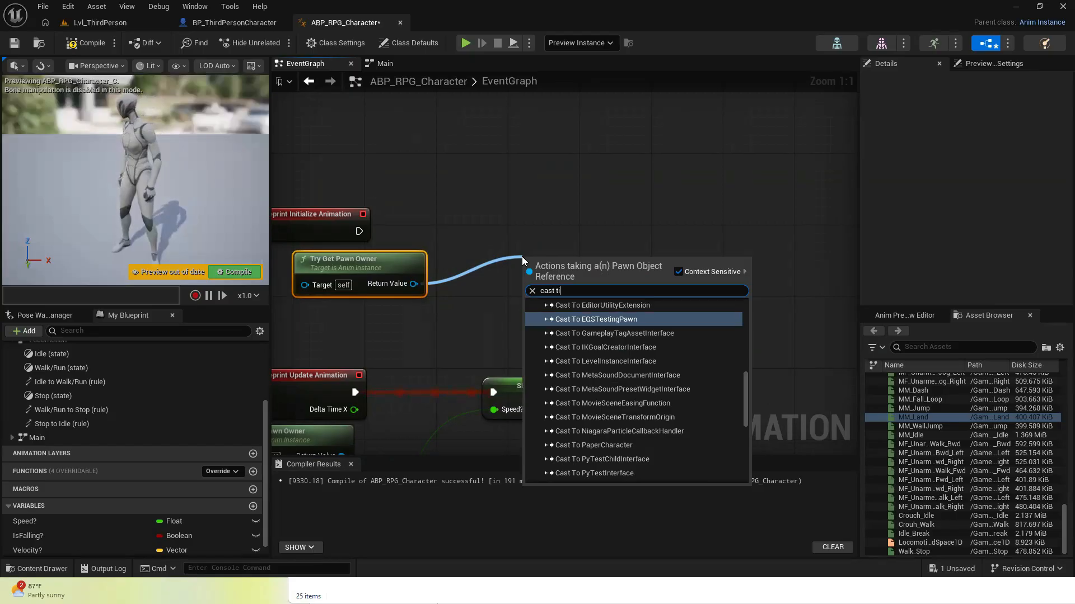
pyautogui.write('o tgh')
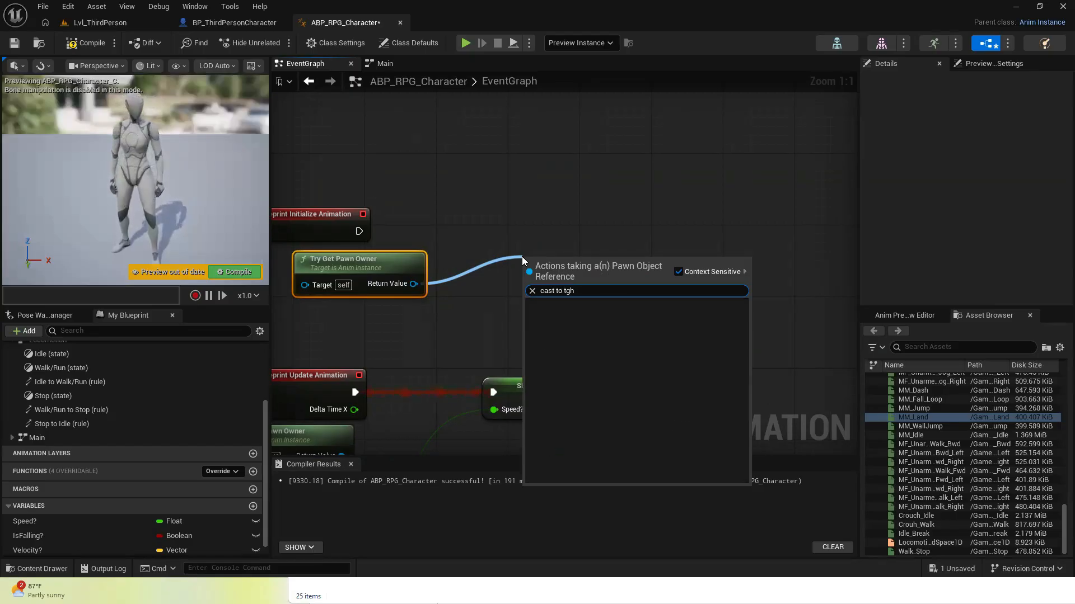
pyautogui.press('BackSpace')
pyautogui.press('BackSpace')
pyautogui.write('hir')
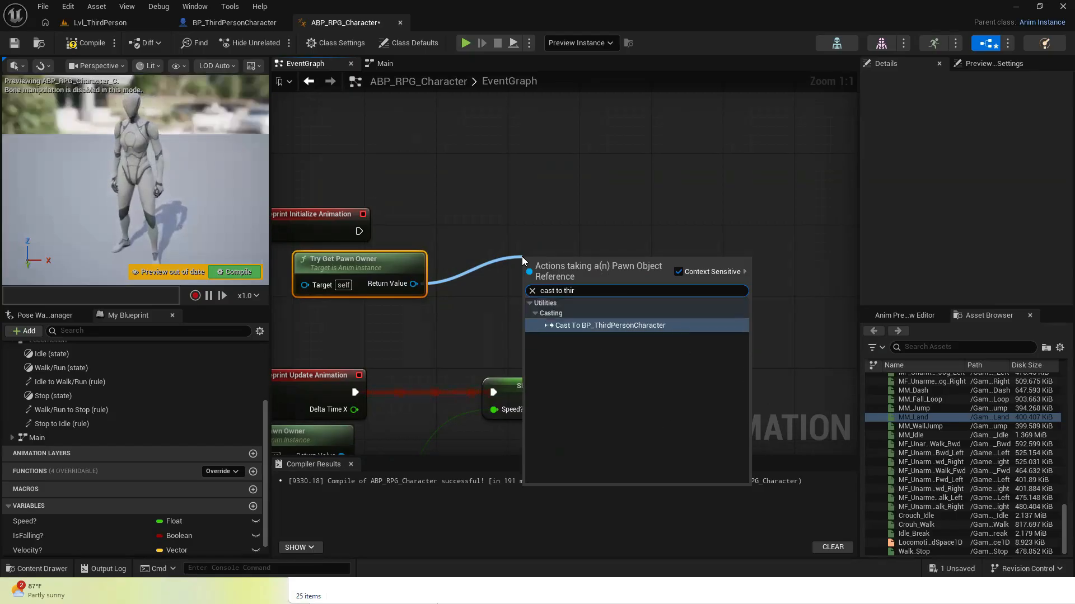
pyautogui.click(580, 326)
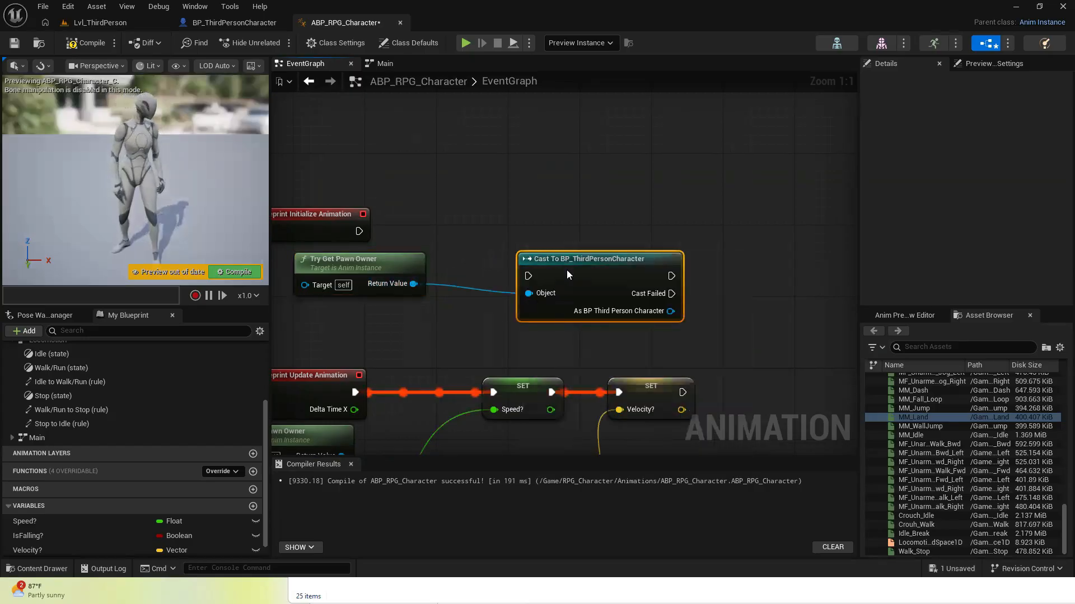
# Connect Event Blueprint Initialize Animation to the cast node, compile, and align the cast close beside the event
pyautogui.moveTo(568, 275); pyautogui.dragTo(554, 240)
pyautogui.moveTo(363, 231); pyautogui.dragTo(541, 209)
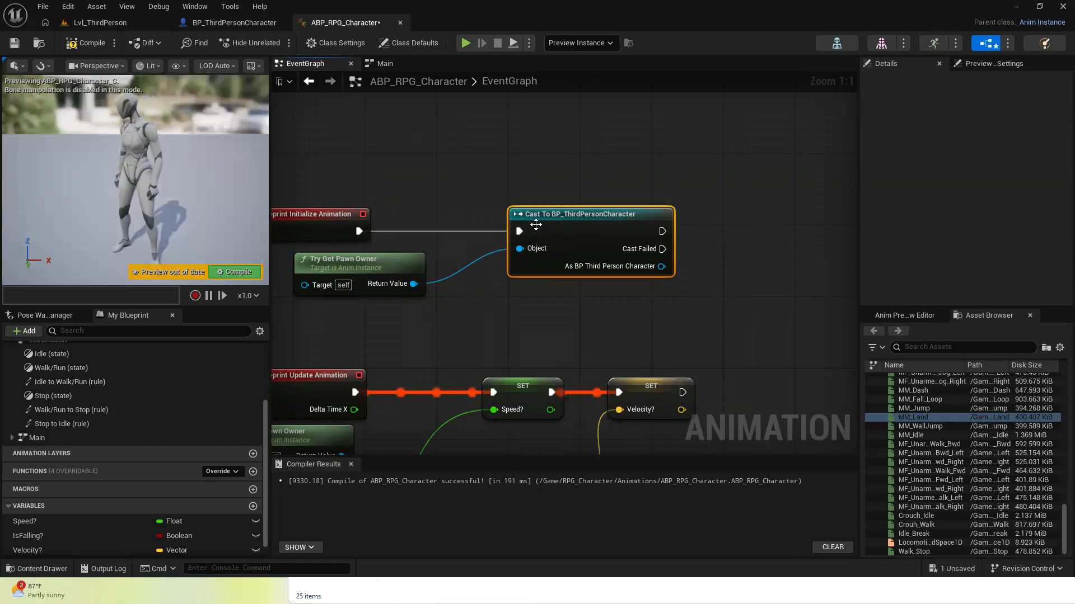
pyautogui.click(81, 44)
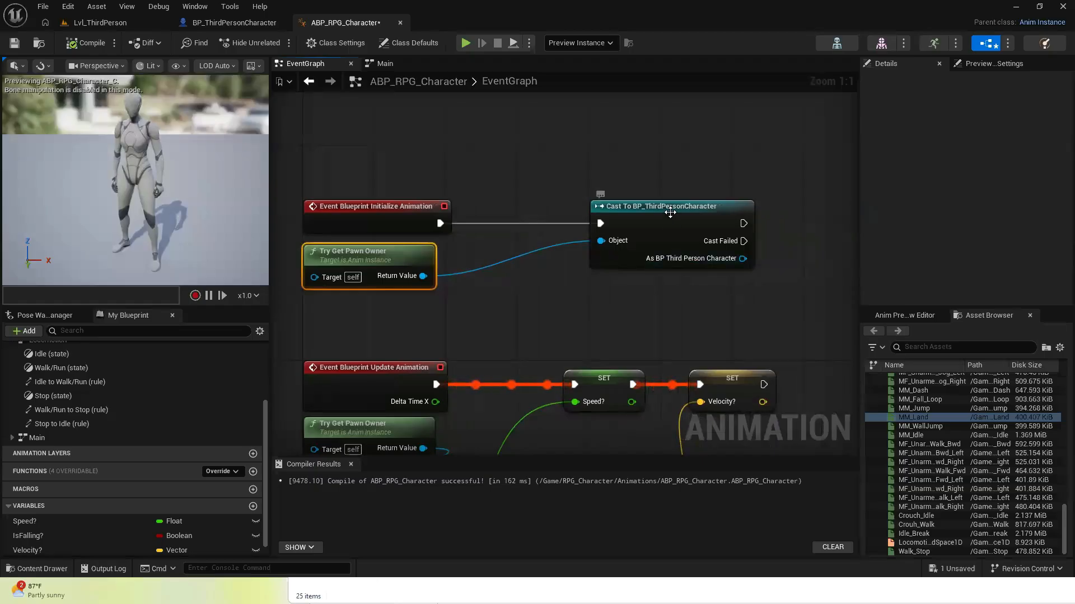
pyautogui.moveTo(670, 213); pyautogui.dragTo(573, 201)
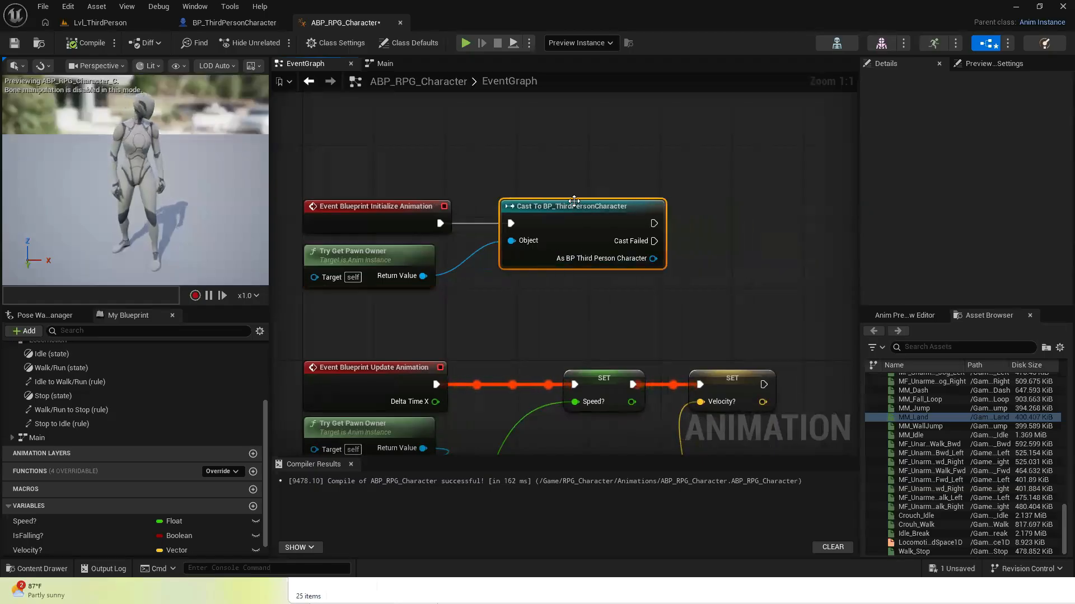
# Promote the As BP Third Person Character output to a variable and align its setter beside the cast node
pyautogui.moveTo(653, 260); pyautogui.dragTo(710, 242)
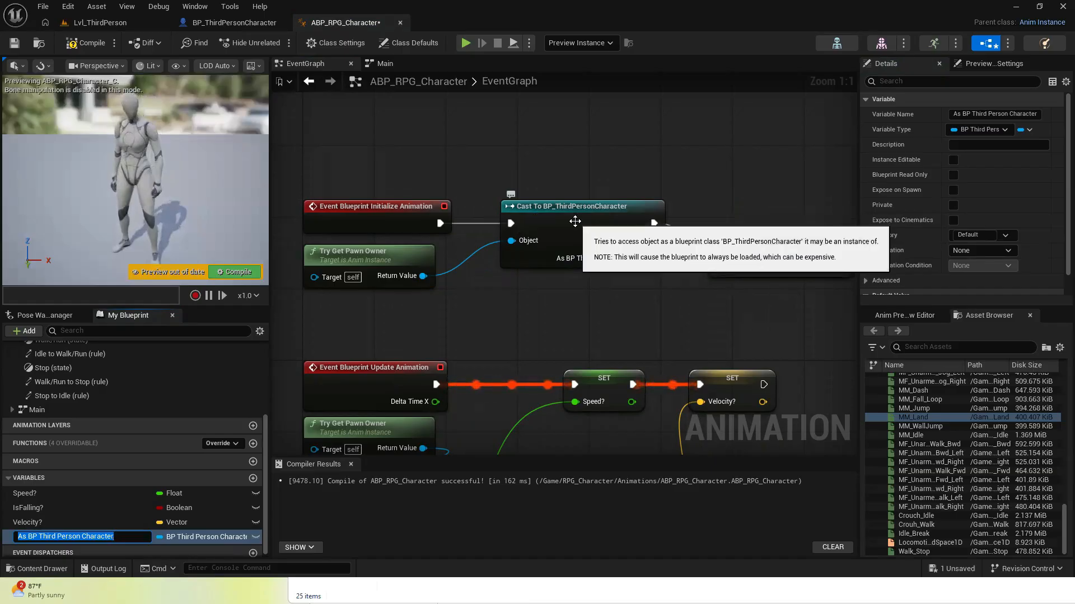
pyautogui.moveTo(729, 319); pyautogui.dragTo(597, 305, button='right')
pyautogui.moveTo(607, 245); pyautogui.dragTo(598, 218)
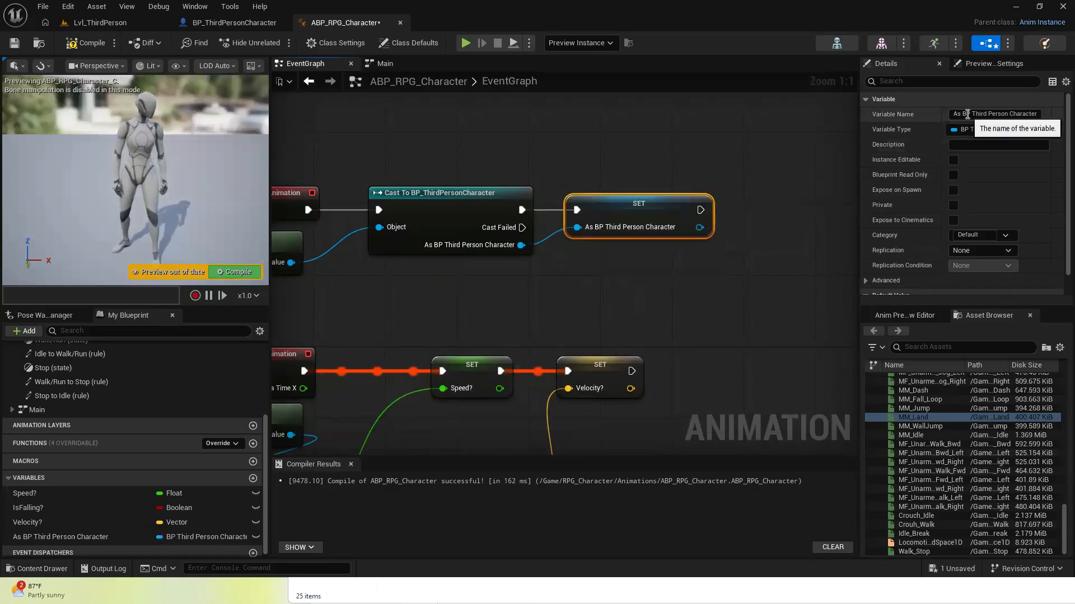
# Rename the As BP Third Person Character variable to Character
pyautogui.moveTo(1007, 113); pyautogui.dragTo(908, 113)
pyautogui.press('BackSpace')
pyautogui.press('Return')
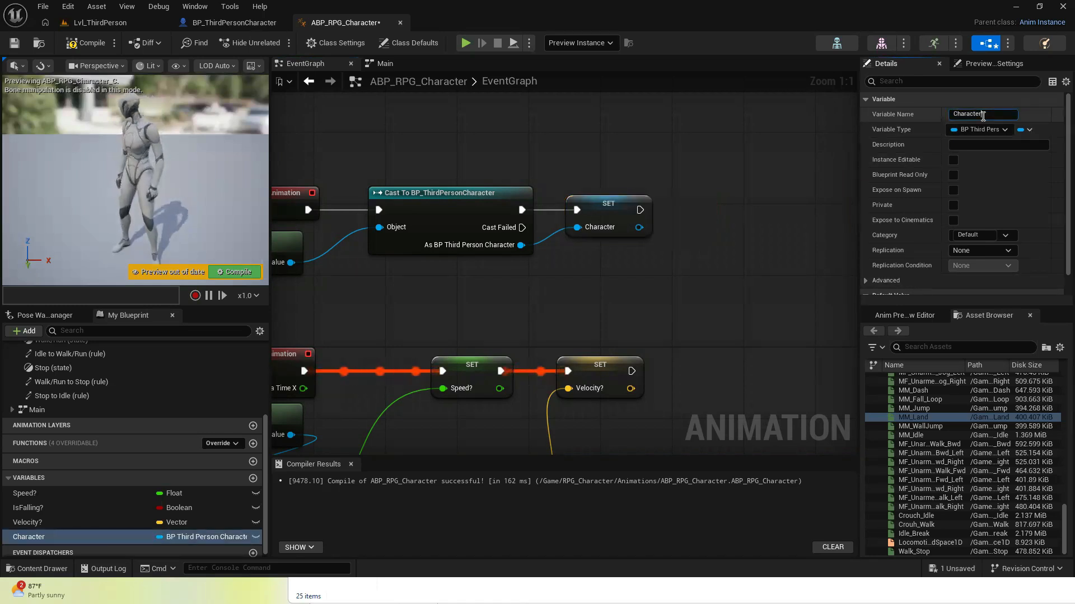
# Finalize the variable's name as Character?, with the question mark, and compile and save the animation blueprint
pyautogui.press('Return')
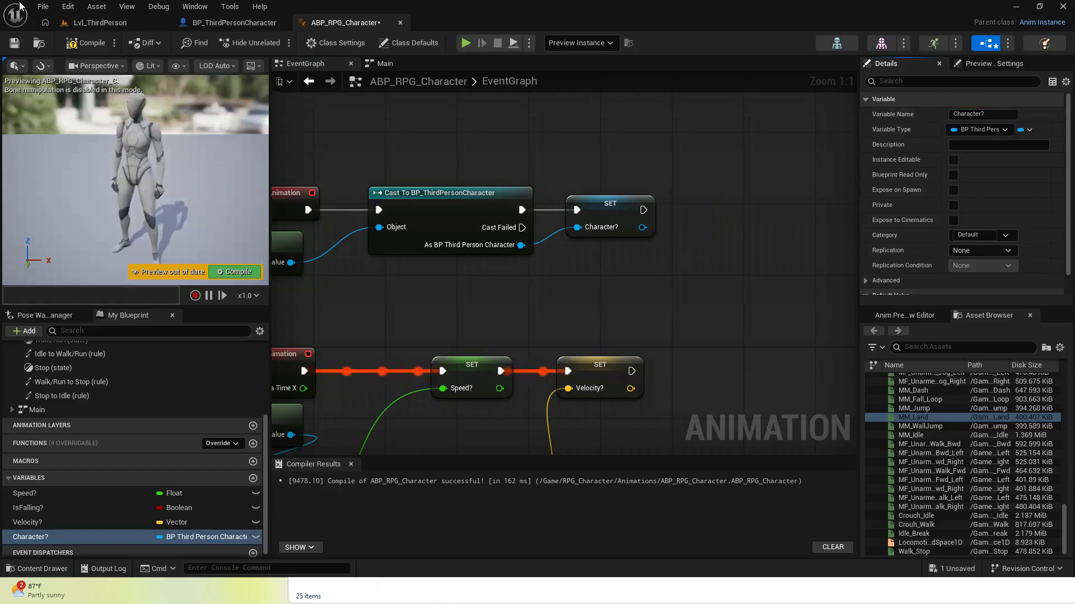
pyautogui.click(87, 43)
pyautogui.click(14, 44)
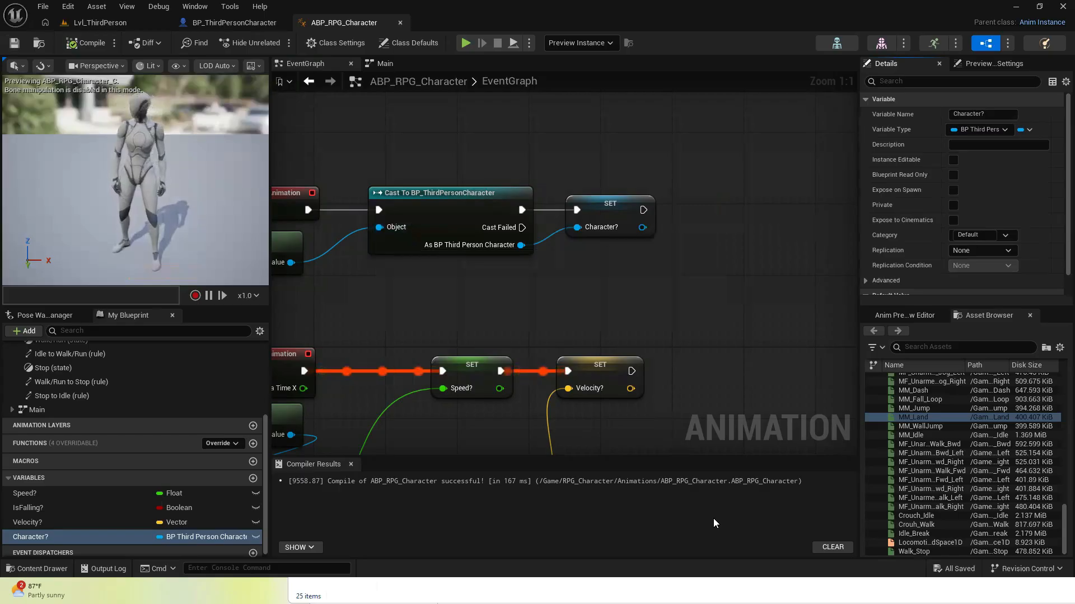
# Add a Character? getter below the Velocity? setter and a Get Character Movement node fed by it
pyautogui.moveTo(706, 382); pyautogui.dragTo(679, 287, button='right')
pyautogui.click(16, 538)
pyautogui.moveTo(174, 537); pyautogui.dragTo(590, 332)
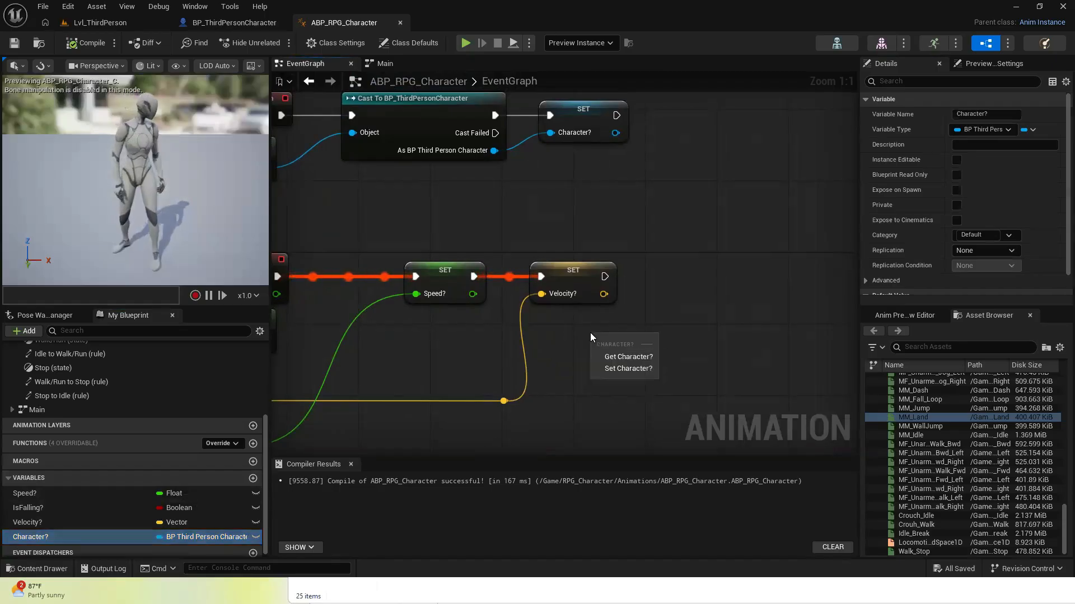
pyautogui.click(629, 356)
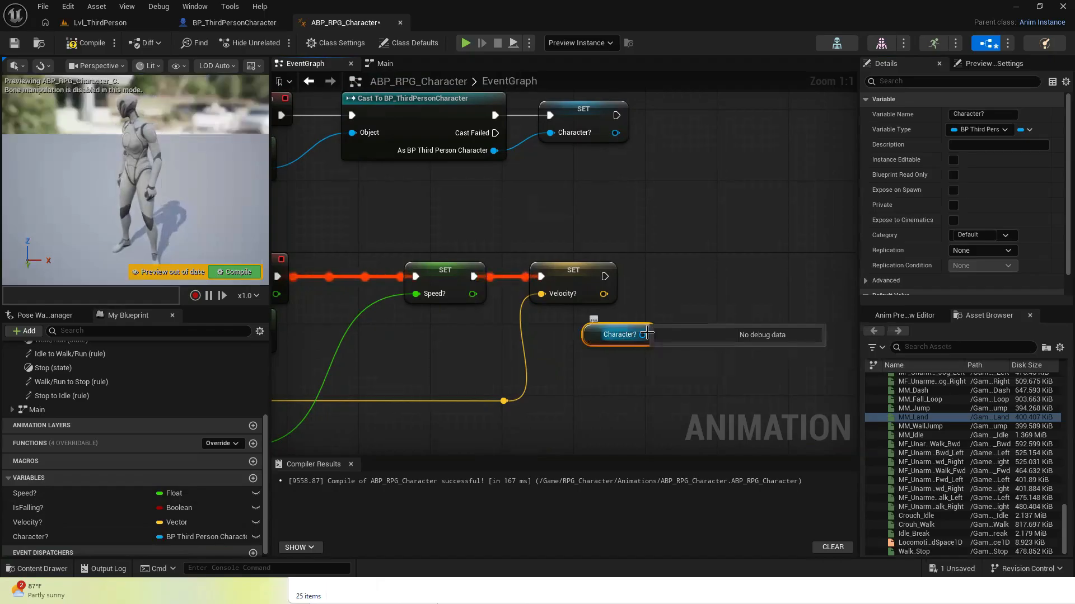
pyautogui.moveTo(642, 335); pyautogui.dragTo(604, 394)
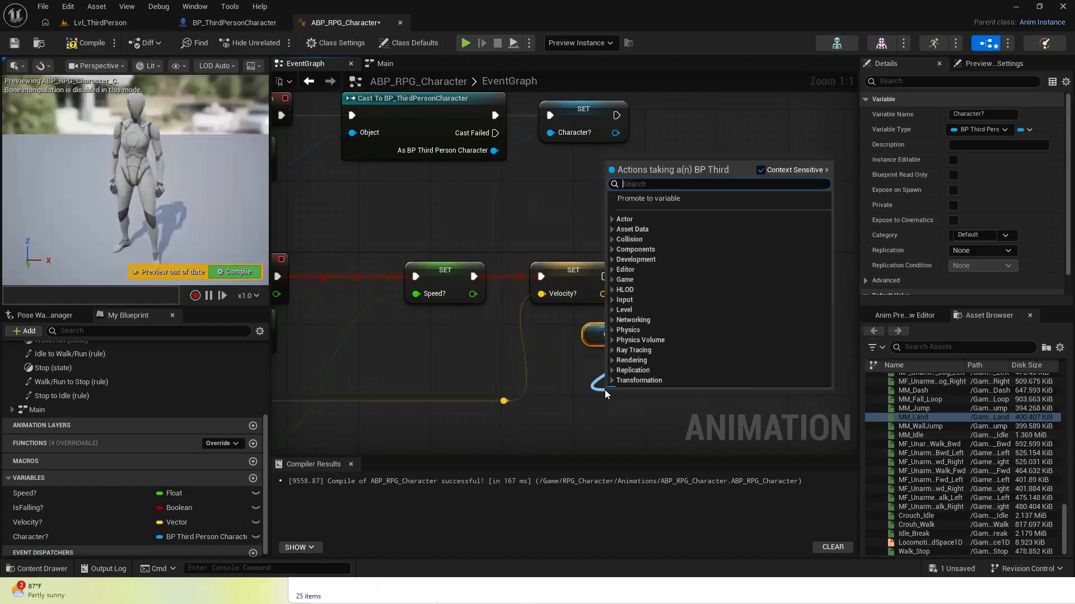
pyautogui.write('ch')
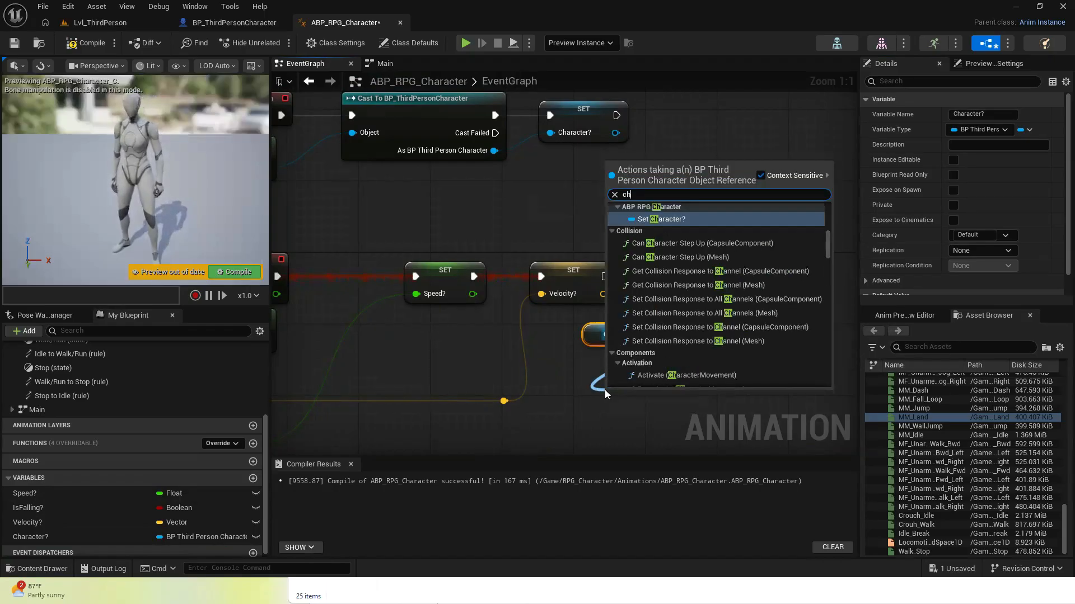
pyautogui.write('a')
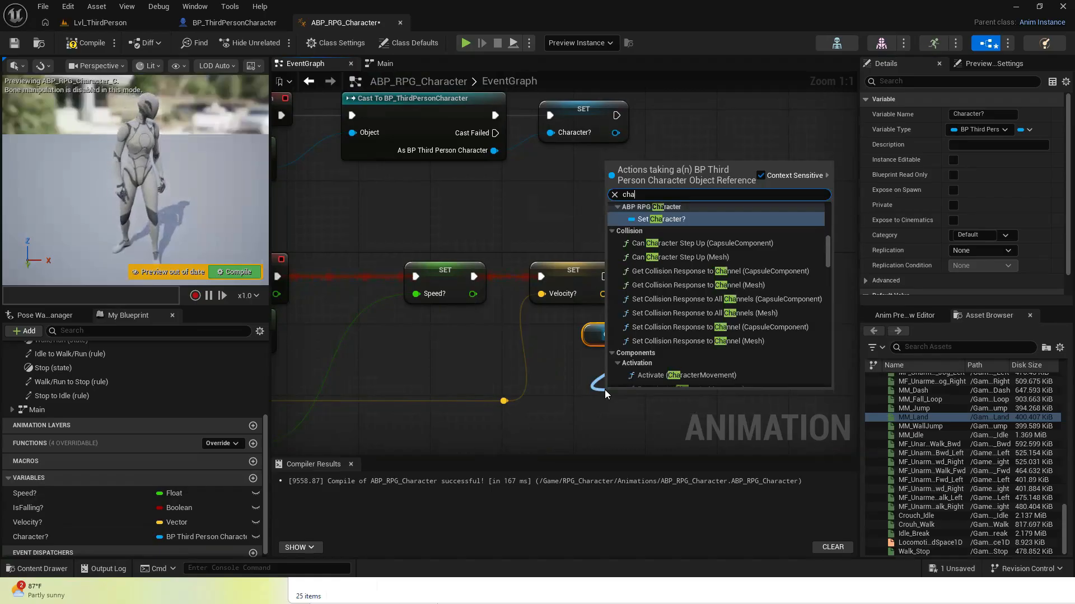
pyautogui.write('racter mov')
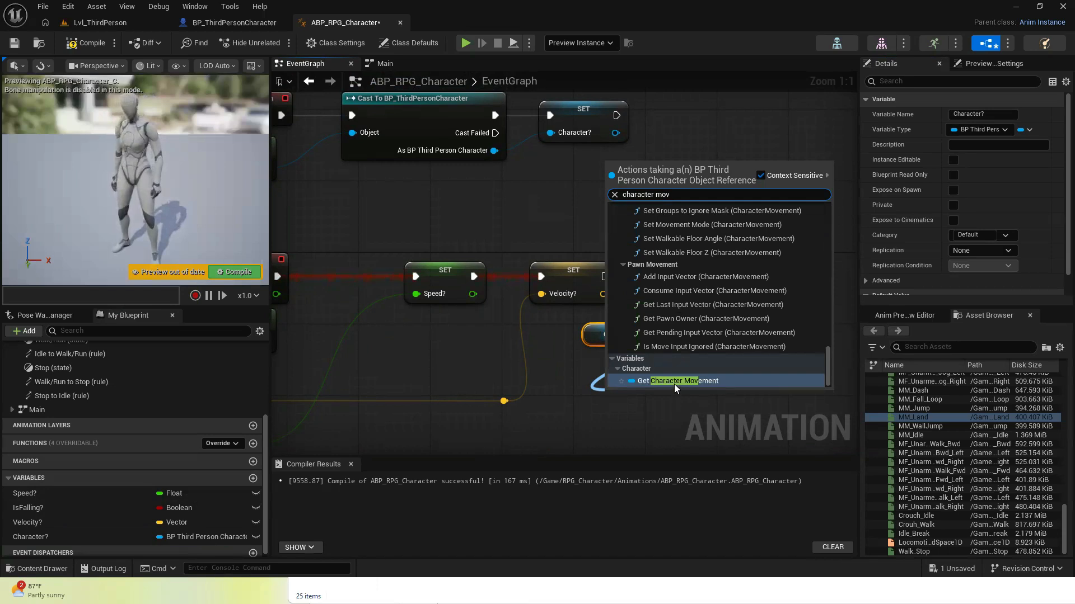
pyautogui.click(674, 380)
# Add the Nav Movement version of the Is Falling node, fed by the Character Movement output
pyautogui.moveTo(670, 374); pyautogui.dragTo(672, 261, button='right')
pyautogui.moveTo(669, 257); pyautogui.dragTo(583, 315)
pyautogui.write('isfall')
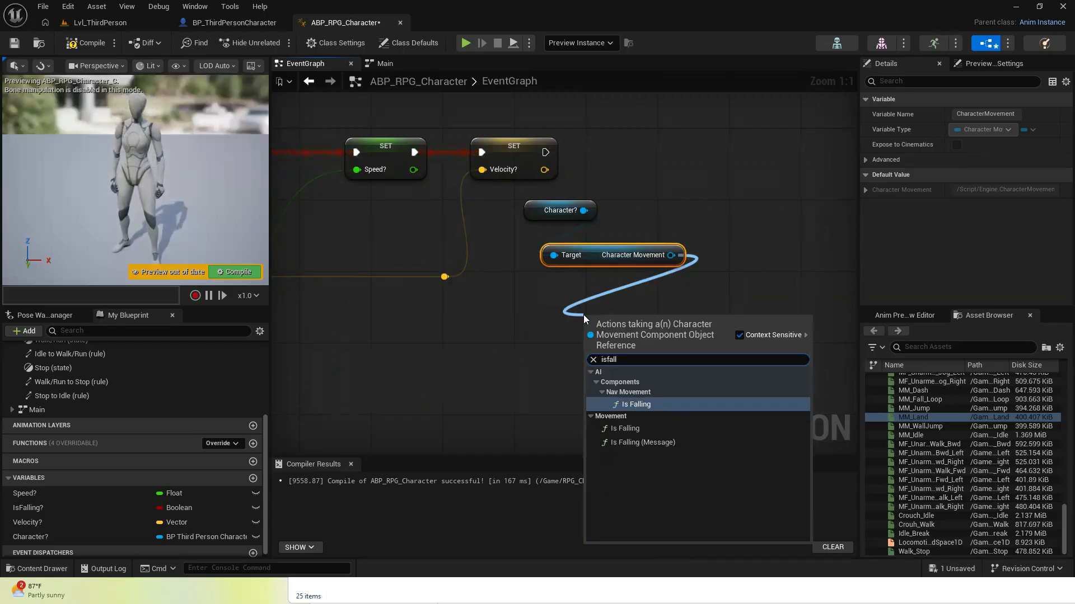
pyautogui.click(645, 403)
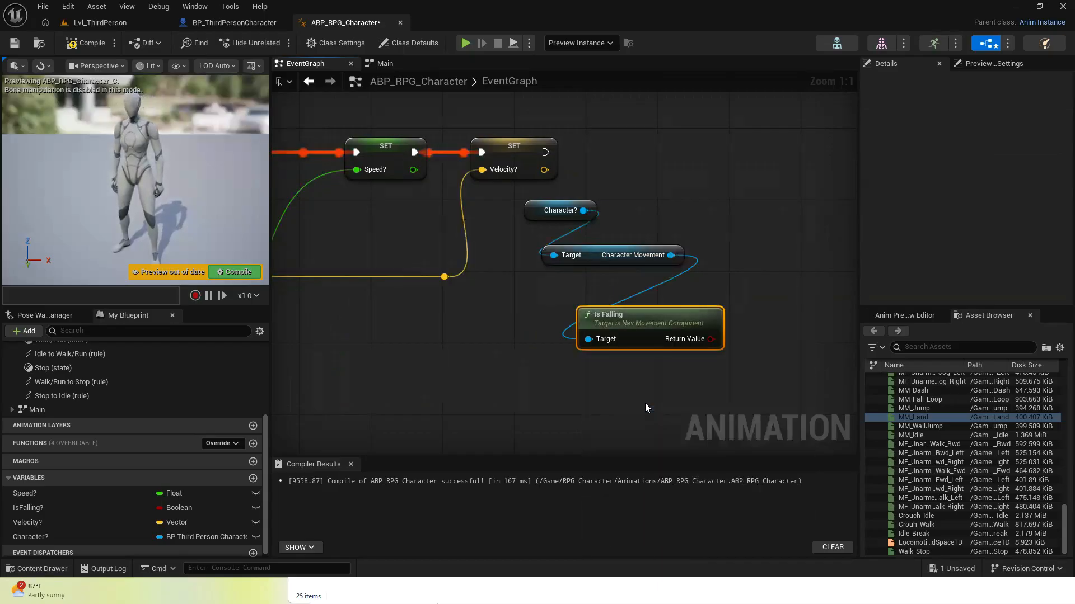
# Add an IsFalling? setter after the Velocity? setter, wiring its execution and feeding it the Is Falling return value
pyautogui.click(29, 506)
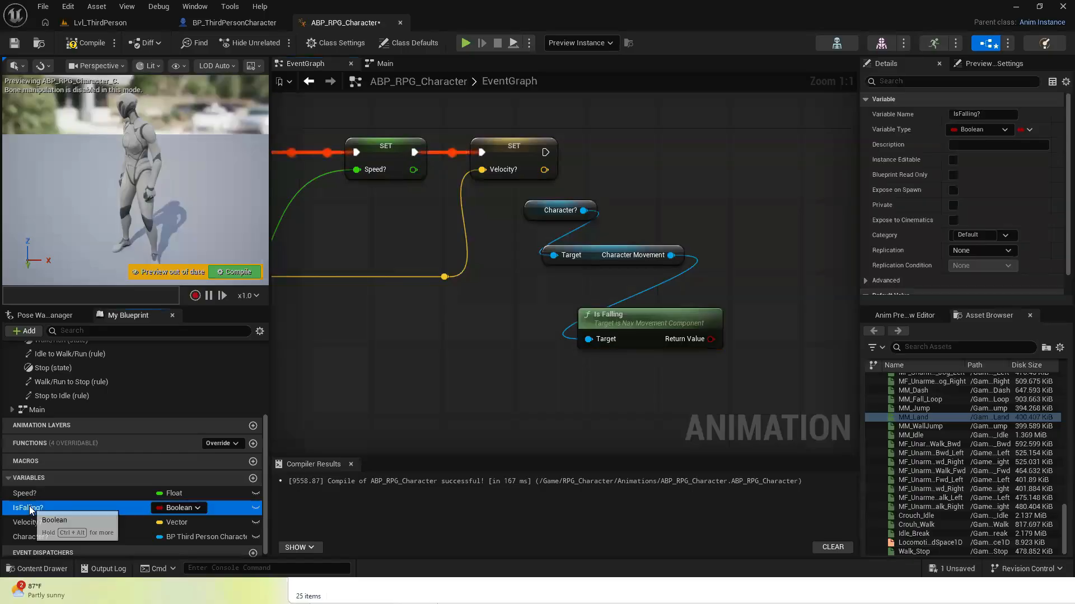
pyautogui.moveTo(27, 508); pyautogui.dragTo(666, 149)
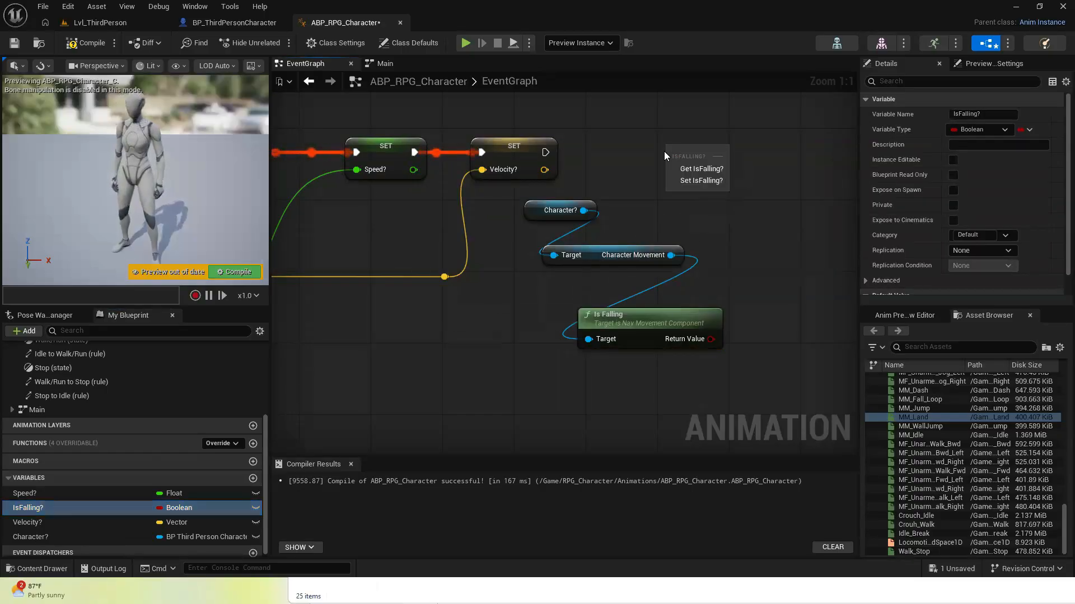
pyautogui.click(686, 183)
pyautogui.rightClick(730, 217)
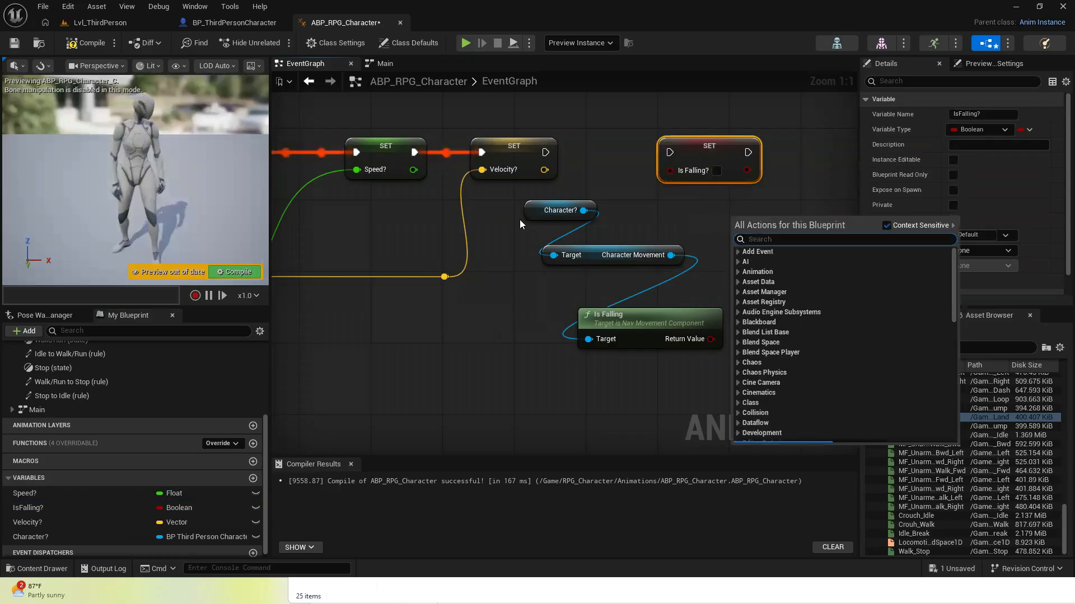
pyautogui.click(709, 346)
pyautogui.moveTo(710, 340); pyautogui.dragTo(669, 169)
pyautogui.moveTo(543, 150); pyautogui.dragTo(666, 152)
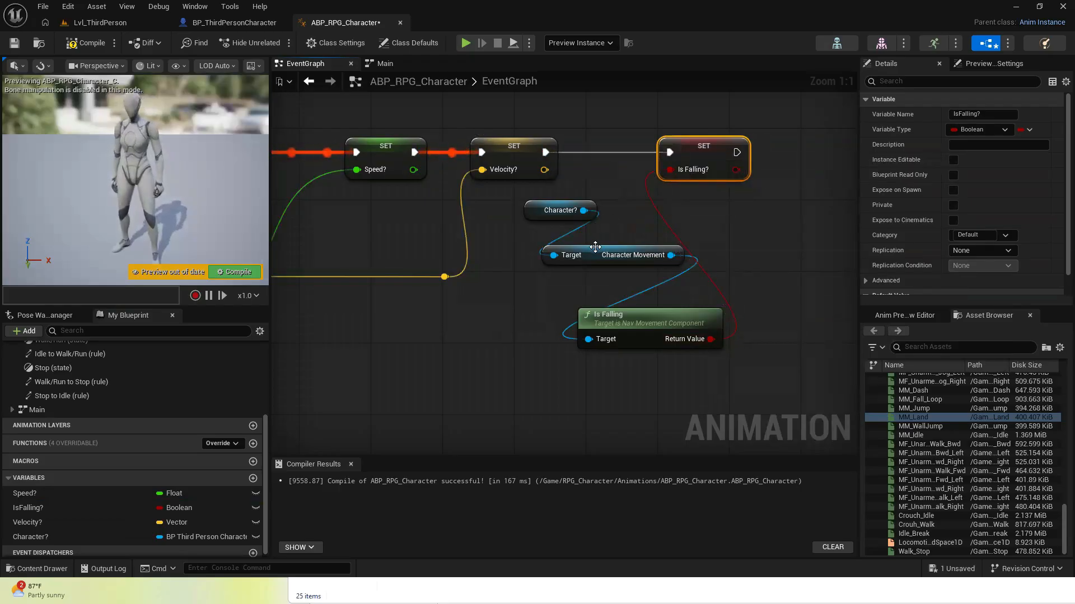
# Stack the Character Movement and Is Falling nodes tightly under the Character? getter, and compile and save the blueprint
pyautogui.moveTo(588, 248); pyautogui.dragTo(542, 239)
pyautogui.moveTo(639, 324); pyautogui.dragTo(556, 283)
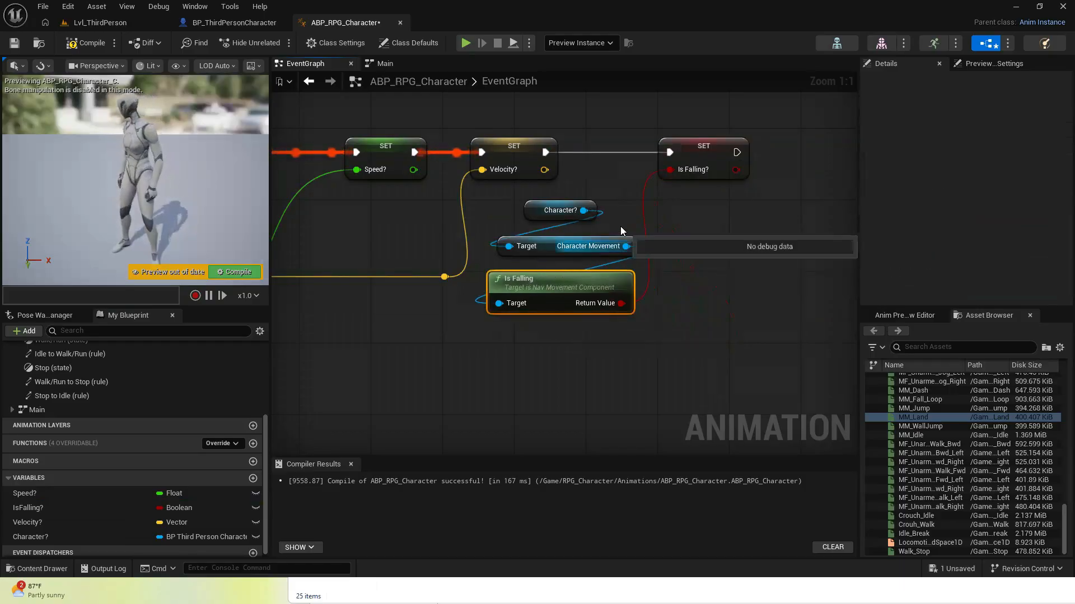
pyautogui.click(87, 43)
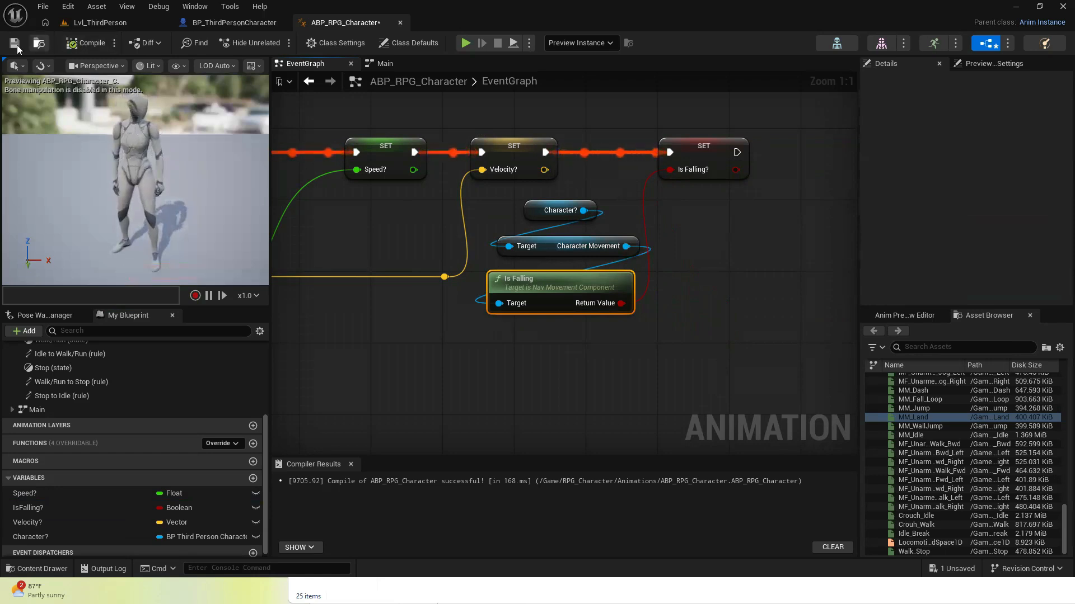
pyautogui.click(15, 43)
pyautogui.click(778, 297)
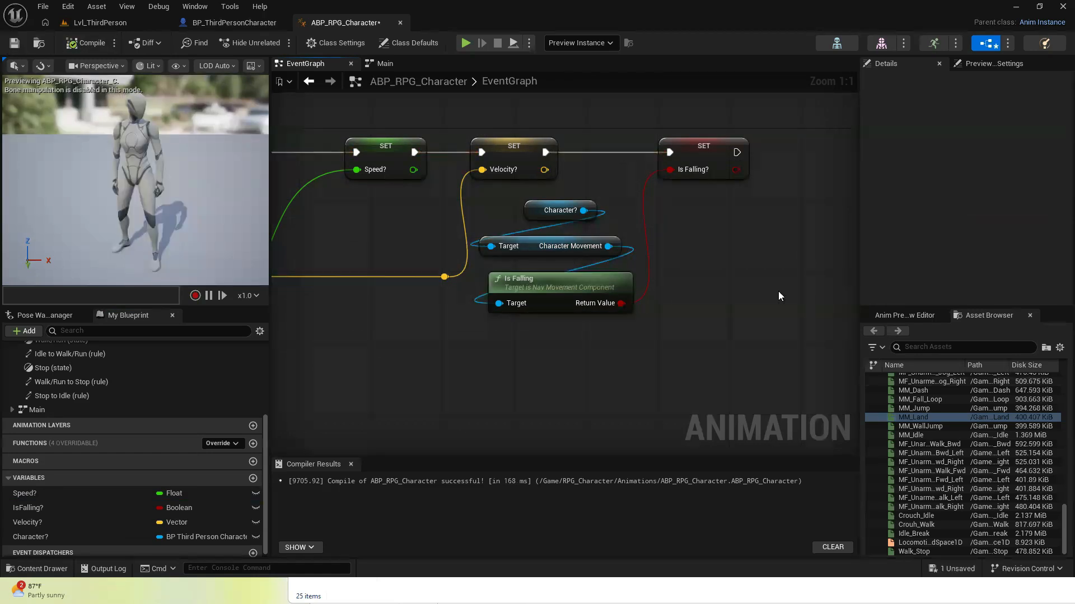
# Move the three falling-check nodes beneath the IsFalling? setter and group them with it in a comment titled Is Falling
pyautogui.moveTo(778, 291); pyautogui.dragTo(718, 329, button='right')
pyautogui.moveTo(413, 230); pyautogui.dragTo(545, 366)
pyautogui.moveTo(500, 288); pyautogui.dragTo(685, 277)
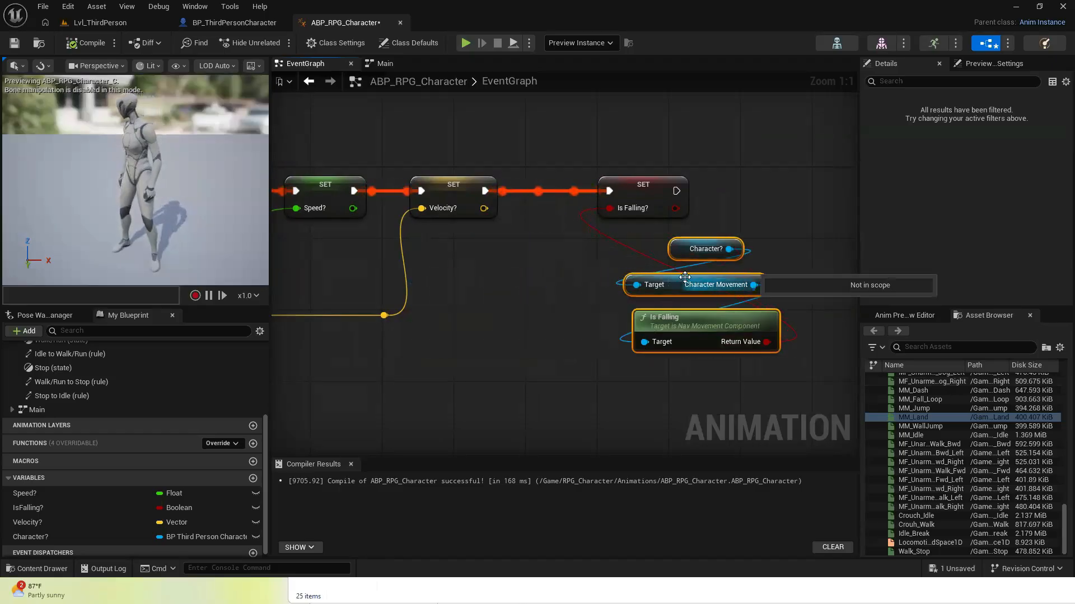
pyautogui.moveTo(579, 143); pyautogui.dragTo(764, 396)
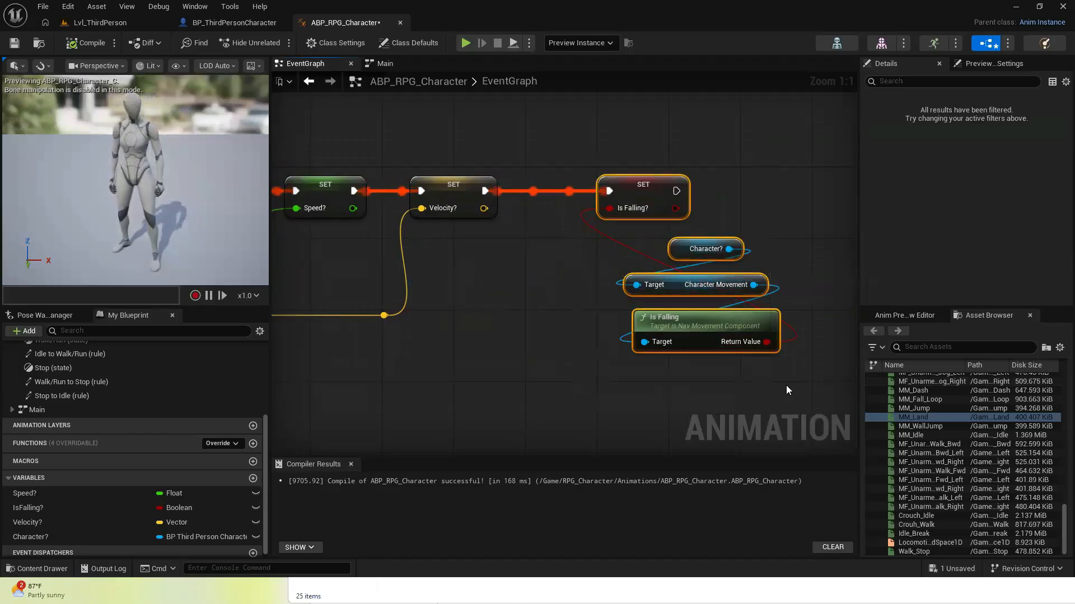
pyautogui.write('c')
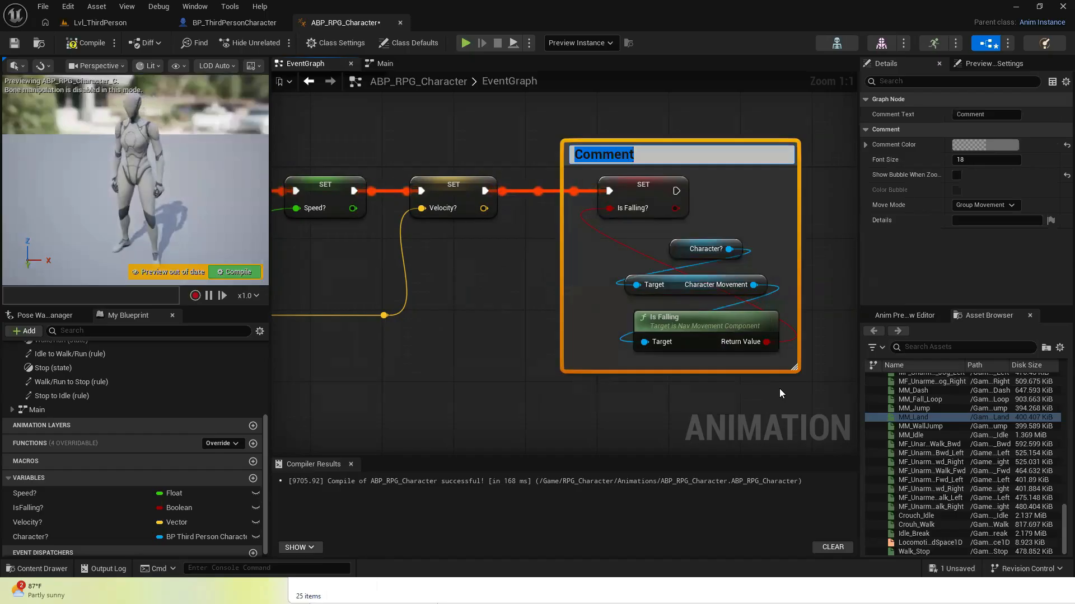
pyautogui.write('Is Falling')
pyautogui.press('Return')
# Group the Update Animation event, its velocity nodes and the Speed? and Velocity? setters in a comment titled Get Speed and Velocity
pyautogui.click(442, 354)
pyautogui.moveTo(459, 338); pyautogui.dragTo(594, 392, button='right')
pyautogui.scroll(-3, 594, 393)
pyautogui.moveTo(451, 428); pyautogui.dragTo(521, 410, button='right')
pyautogui.moveTo(343, 230); pyautogui.dragTo(685, 407)
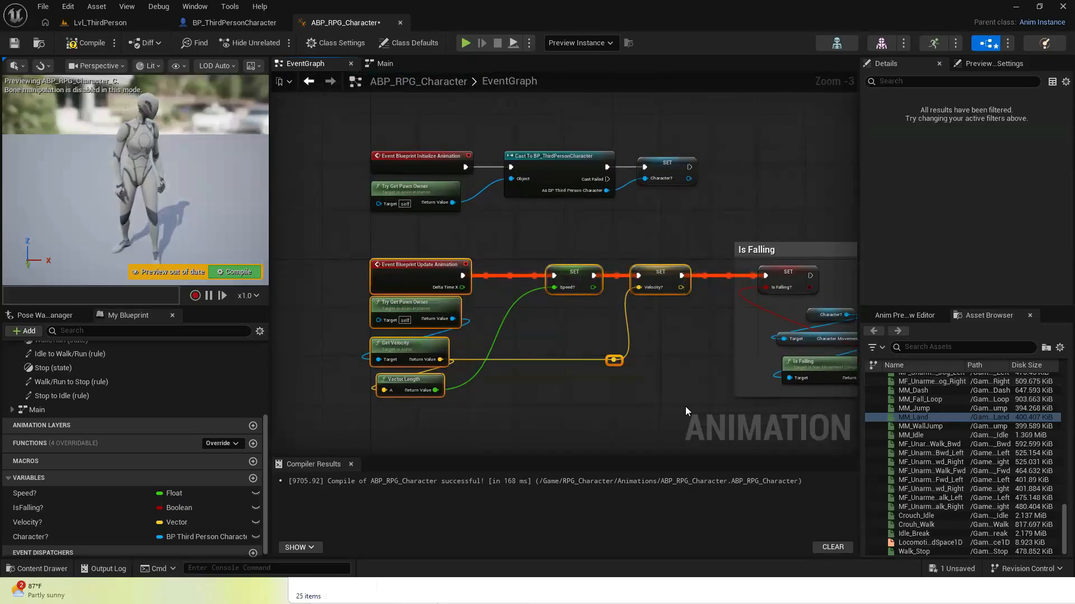
pyautogui.press('c')
pyautogui.write('Get Speed and Velocity')
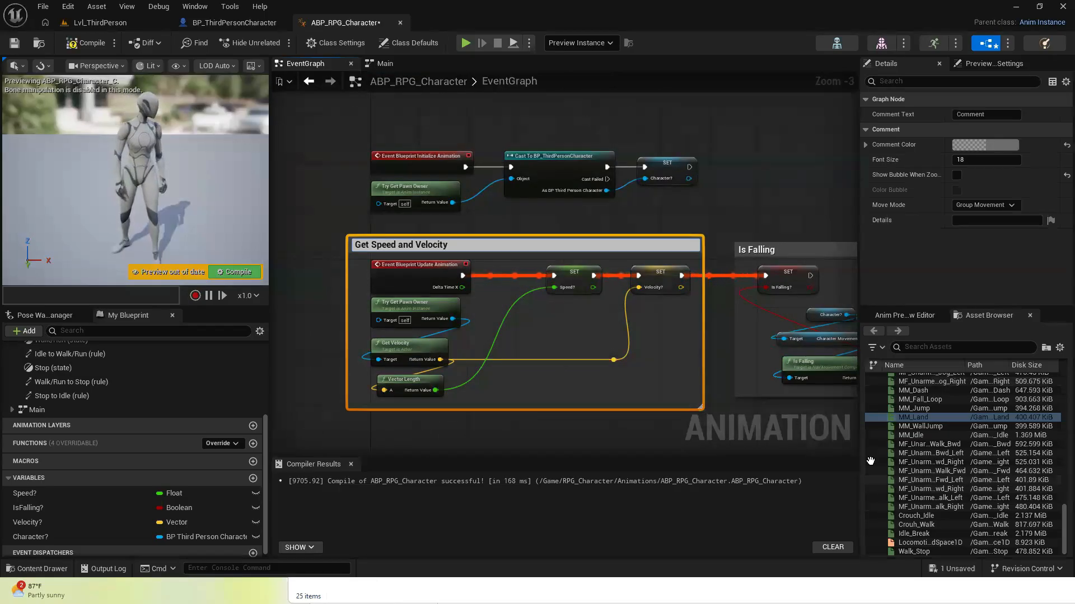
# Compile and save the commented ABP_RPG_Character blueprint
pyautogui.click(643, 433)
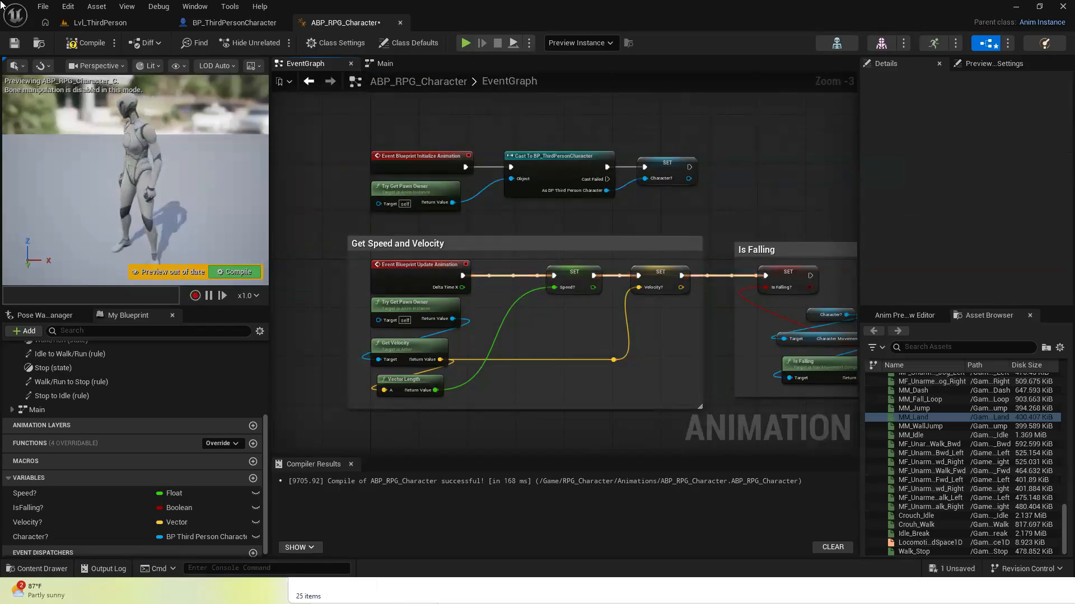
pyautogui.click(66, 44)
pyautogui.click(14, 43)
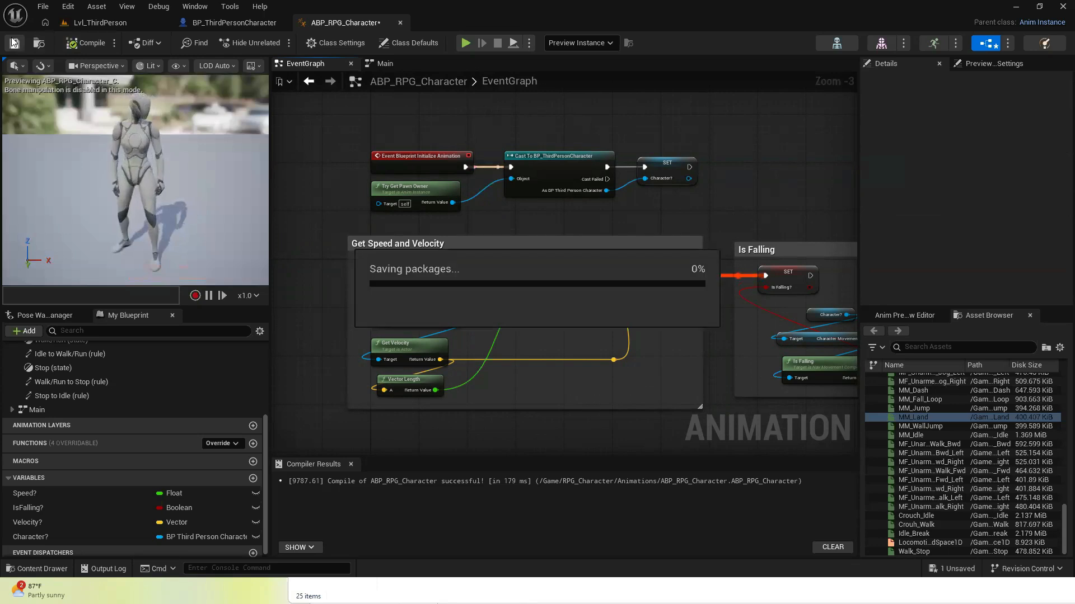
# Play the Lvl_ThirdPerson level and test the character's jumping, falling and landing animations while standing and running
pyautogui.click(99, 22)
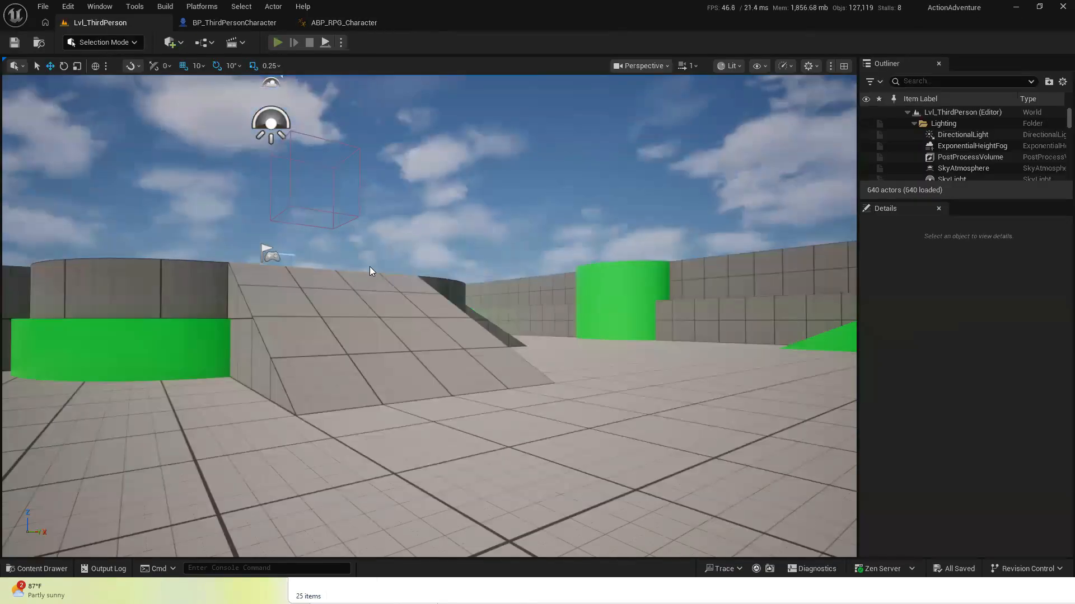
pyautogui.click(369, 266)
pyautogui.press('s')
pyautogui.press('space')
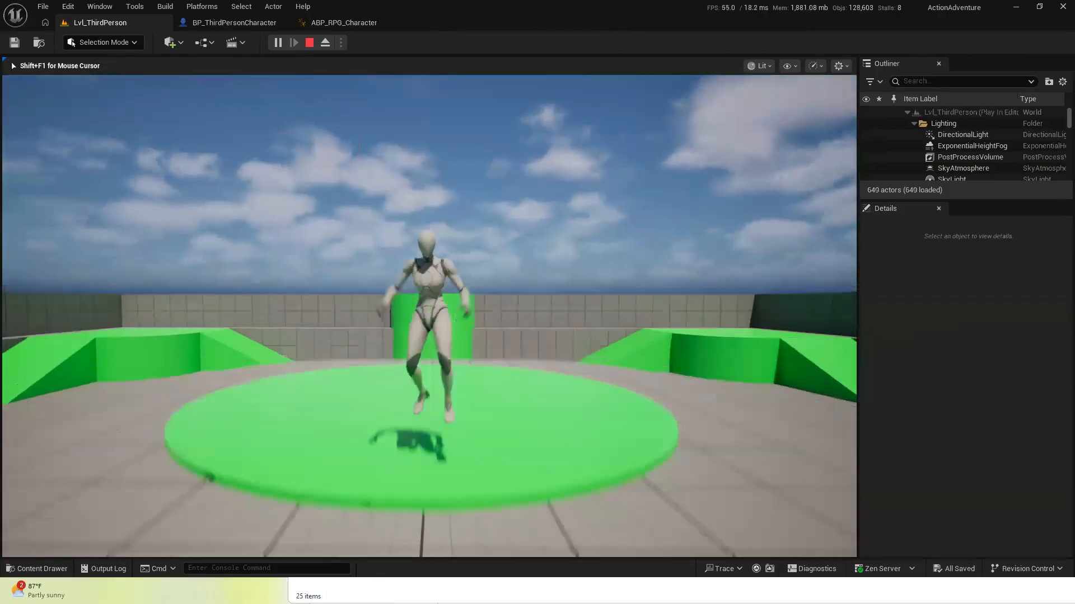
pyautogui.press('space')
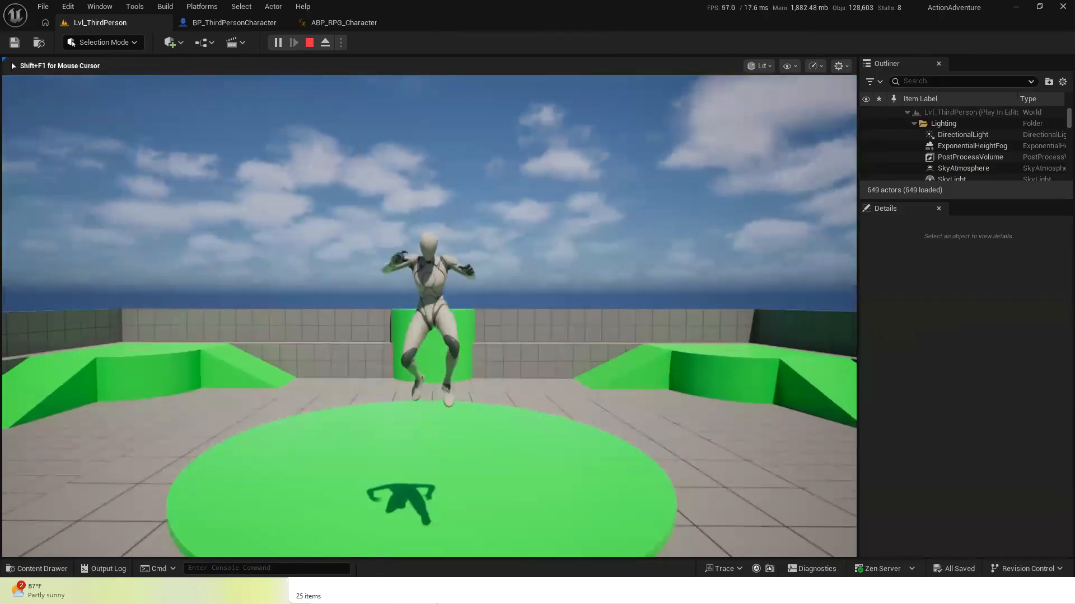
pyautogui.press('space')
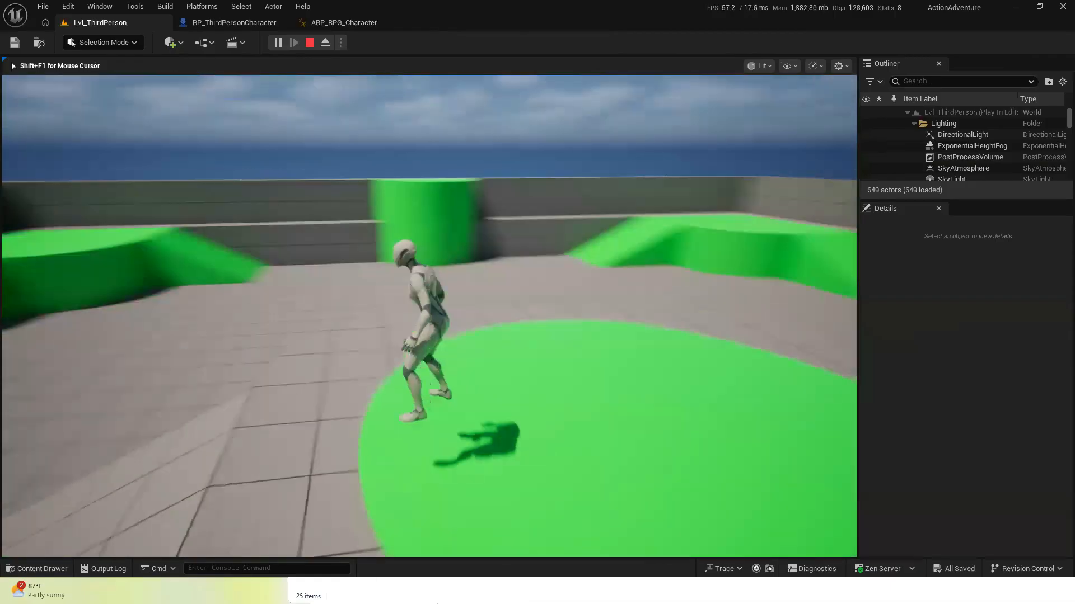
pyautogui.press('space')
pyautogui.press('space')
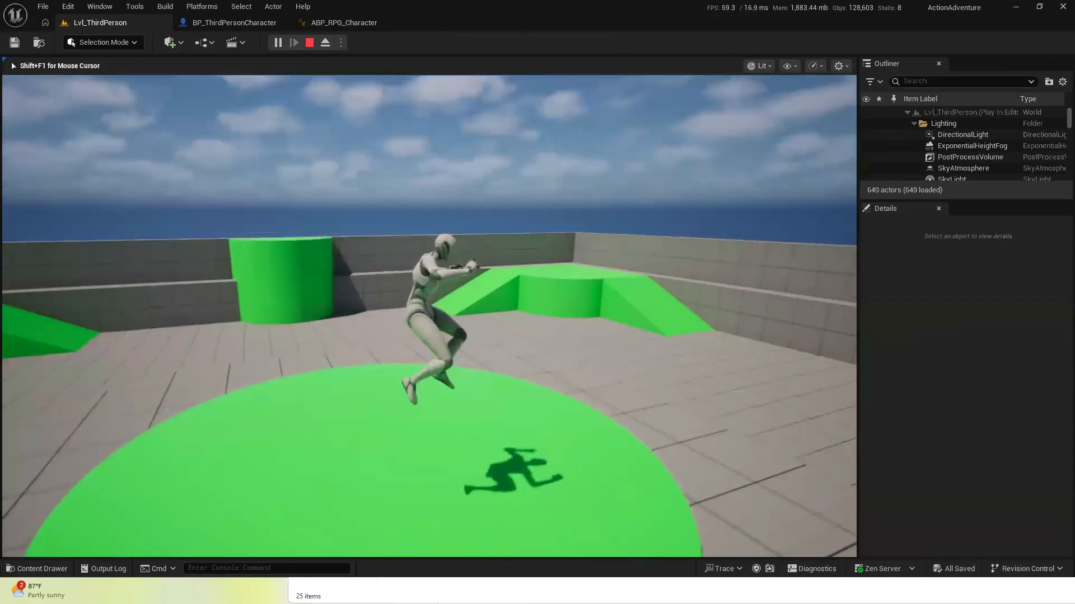
pyautogui.press('d')
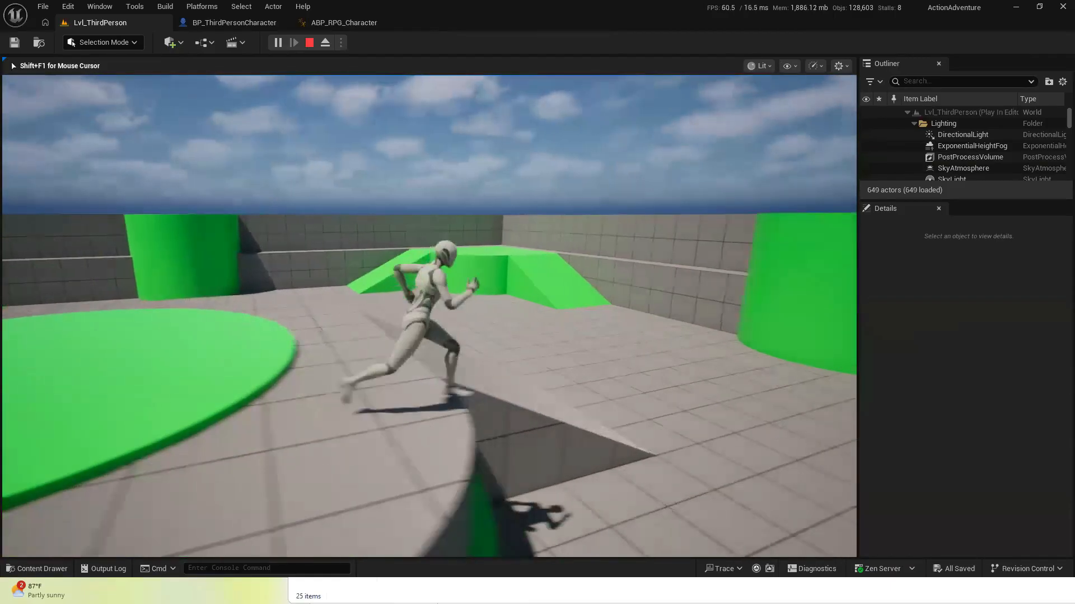
pyautogui.press('space')
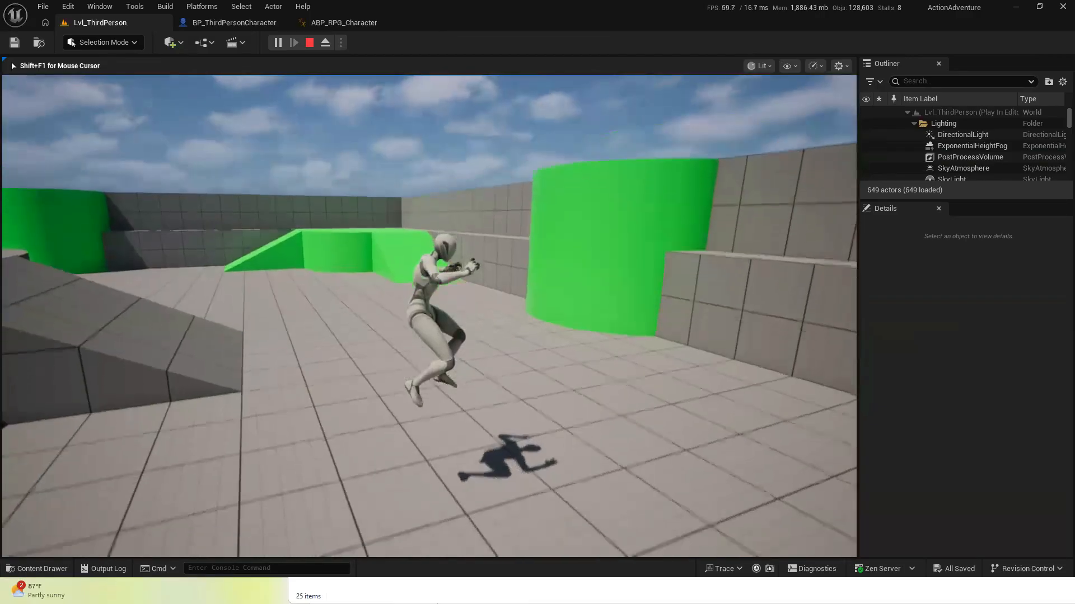
pyautogui.press('w')
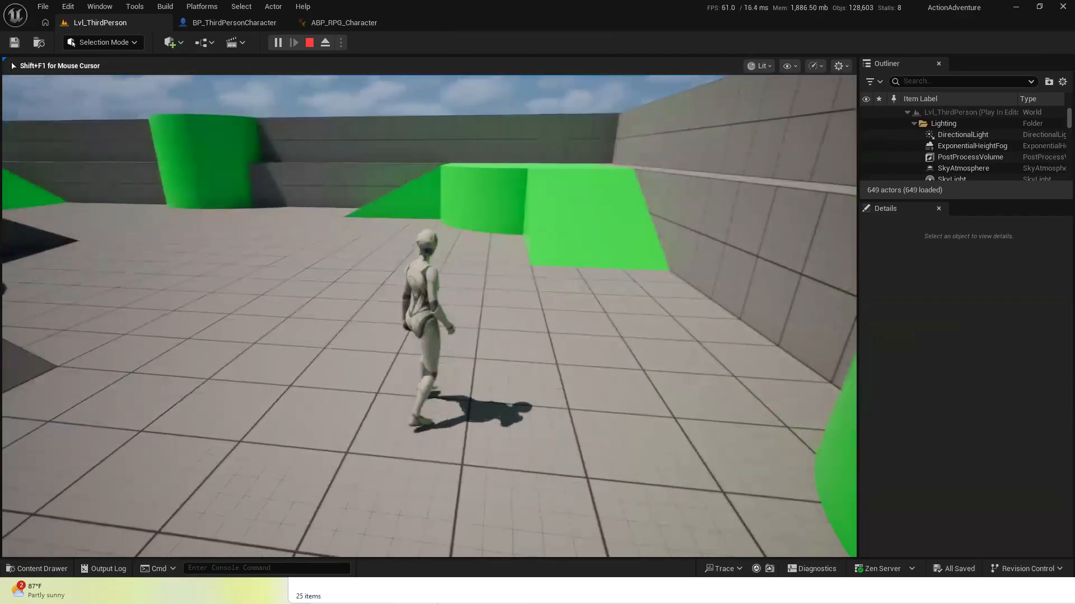
pyautogui.press('space')
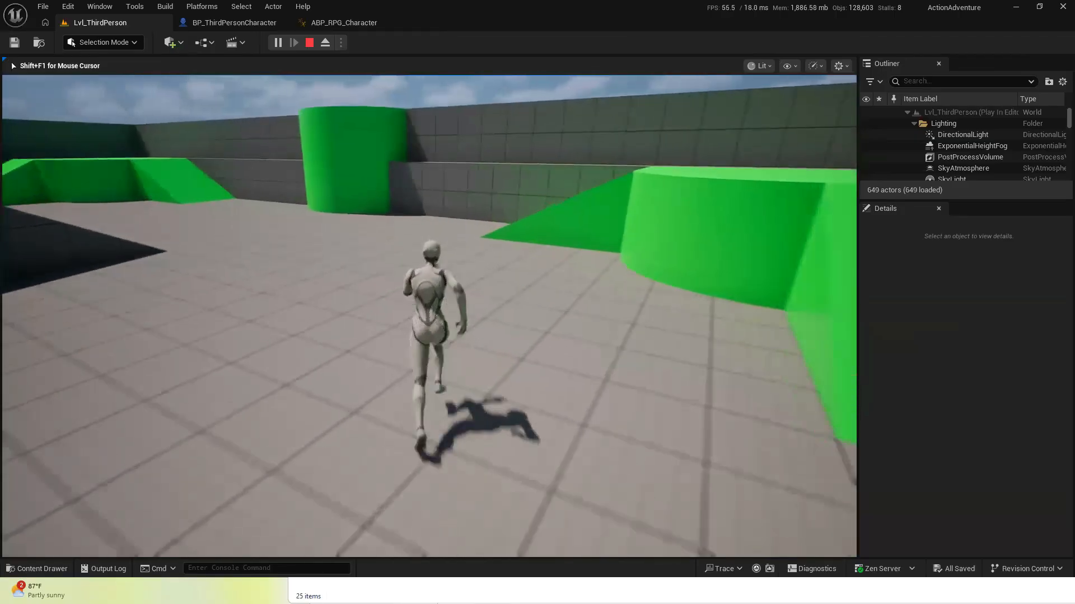
pyautogui.press('space')
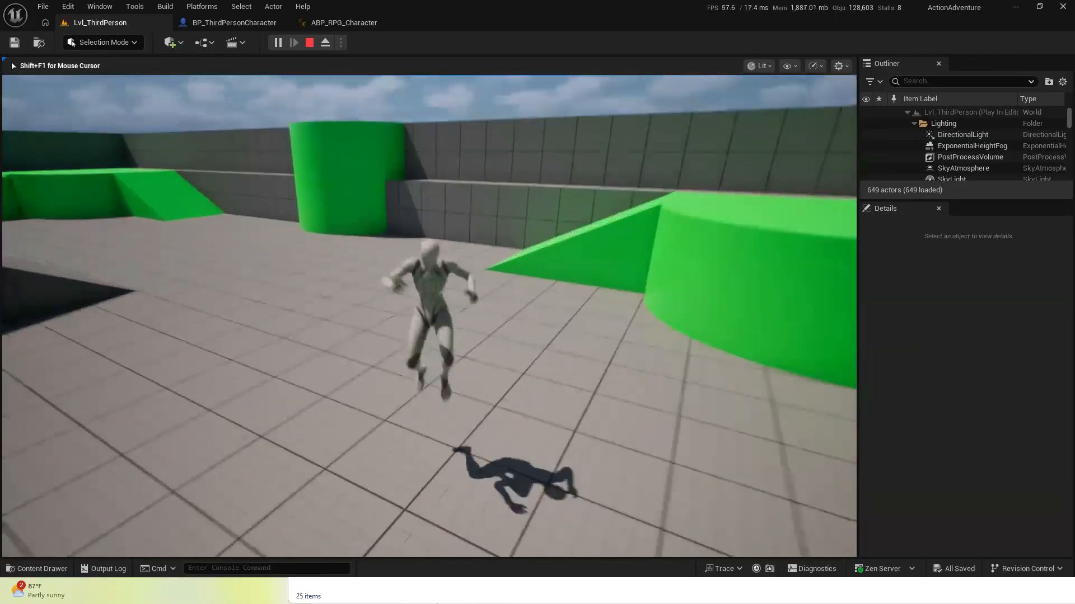
pyautogui.hotkey('shift', 'F1')
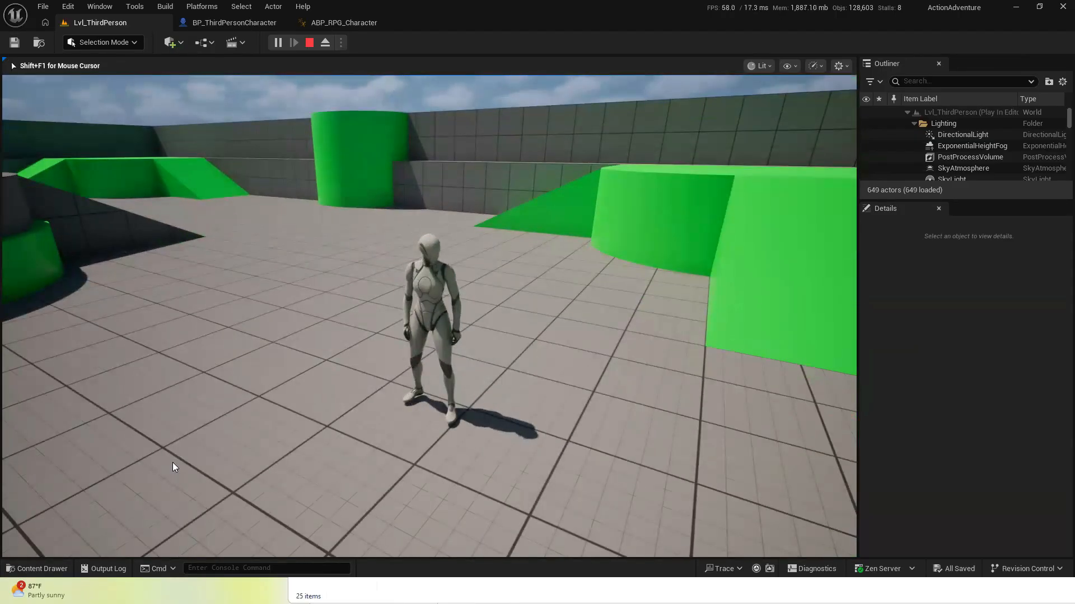
# Stop the play test and open the Land state inside the Main state machine of ABP_RPG_Character
pyautogui.click(309, 42)
pyautogui.click(356, 25)
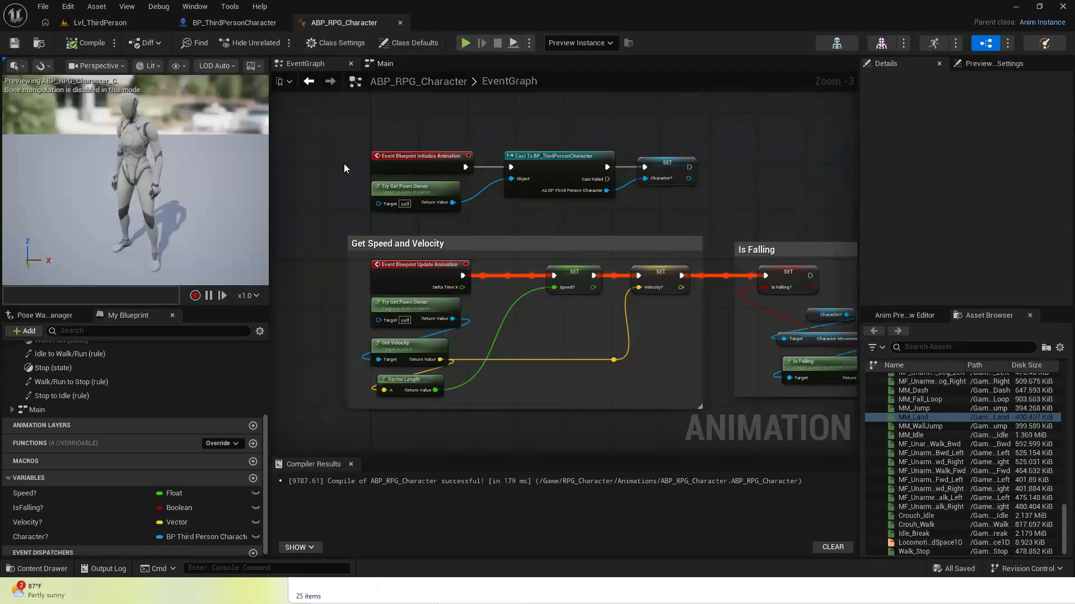
pyautogui.scroll(-1, 330, 178)
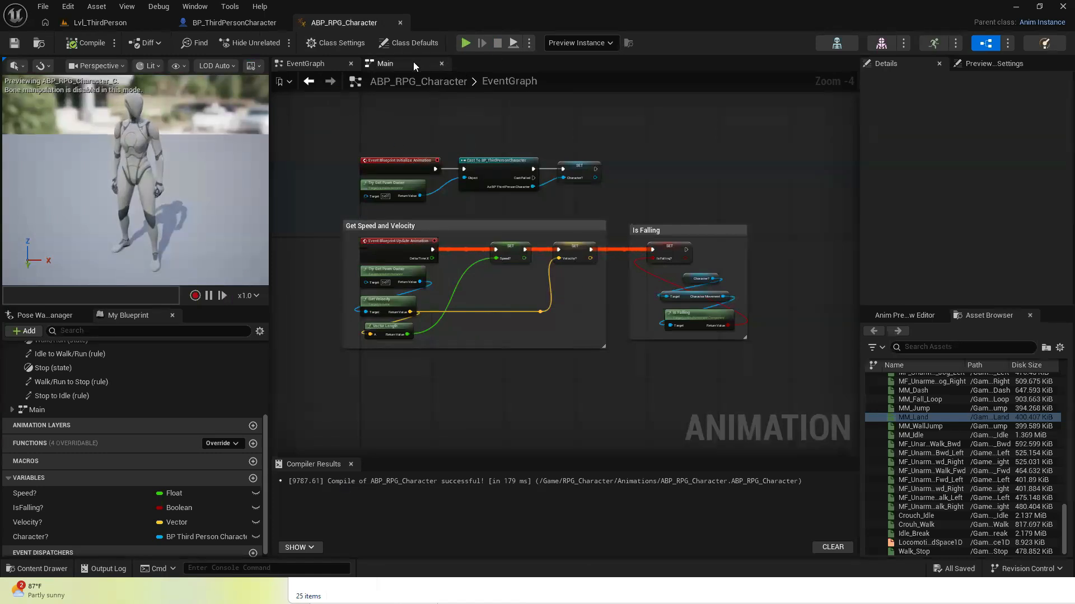
pyautogui.doubleClick(484, 81)
pyautogui.click(409, 78)
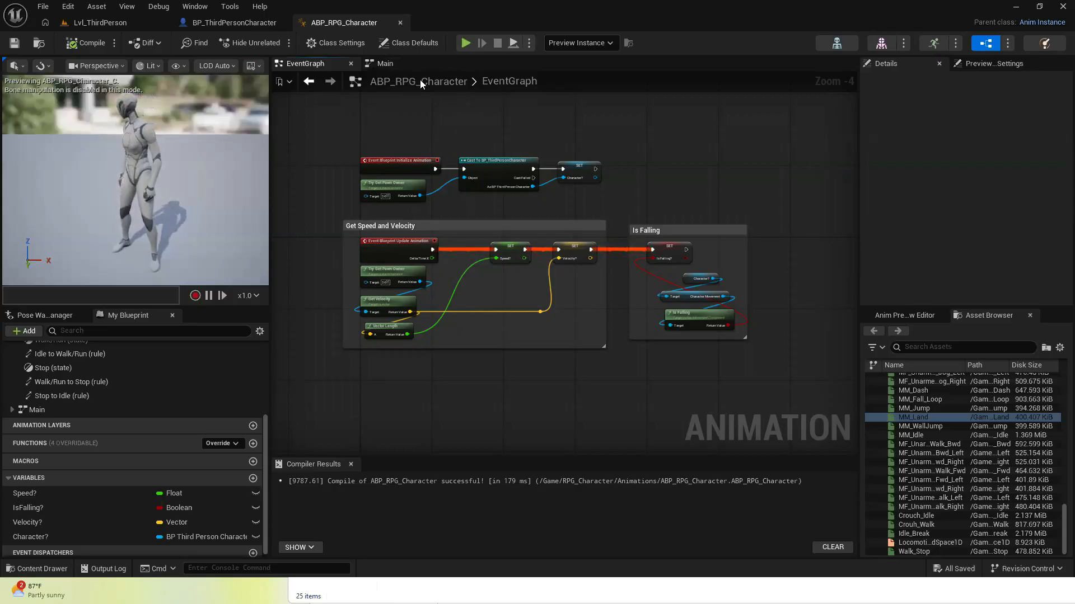
pyautogui.click(391, 61)
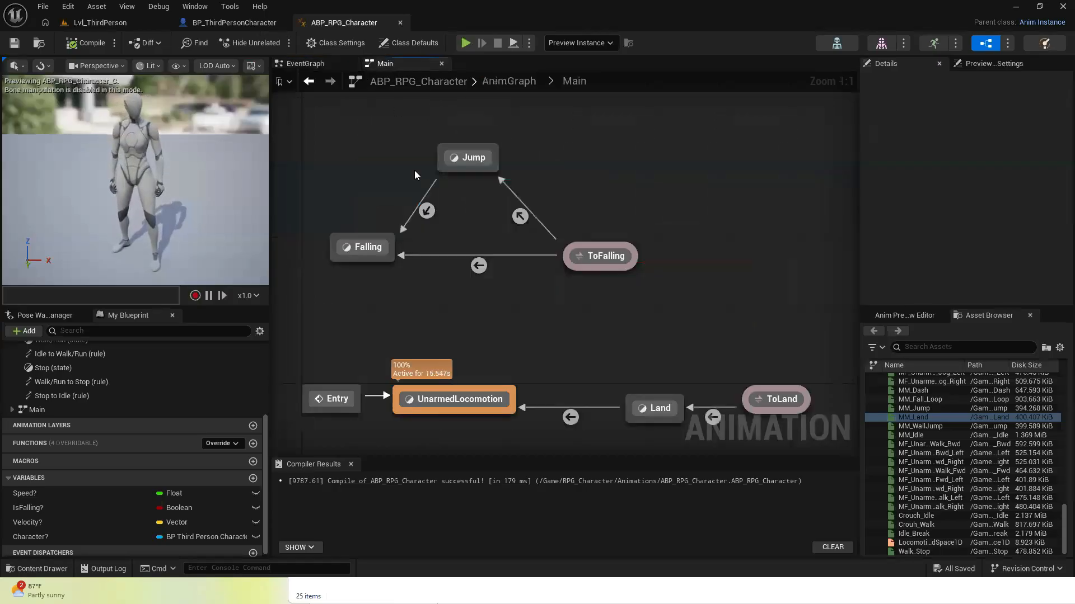
pyautogui.click(523, 80)
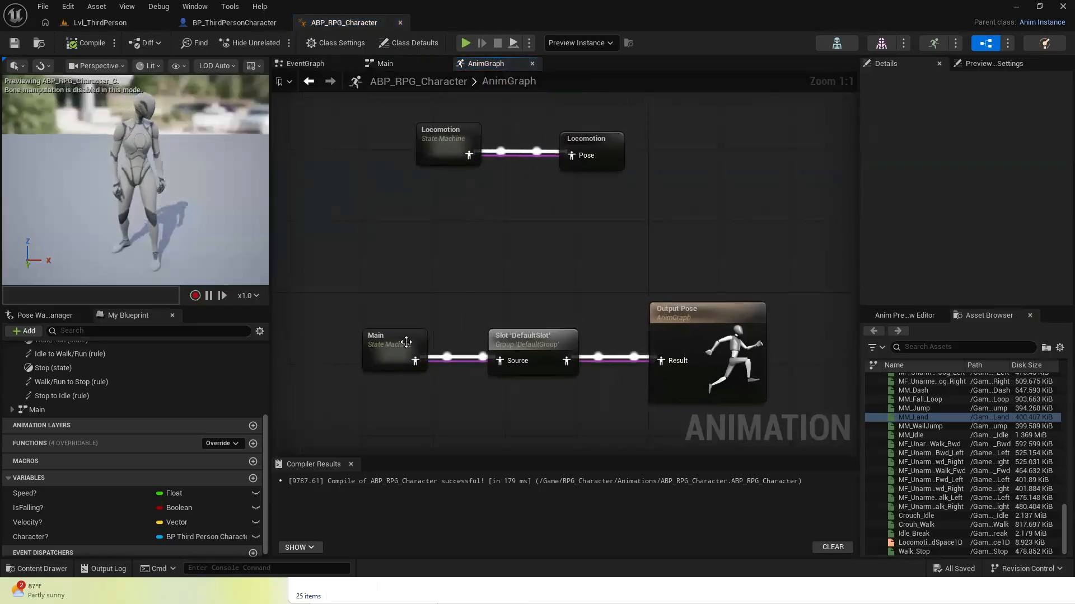
pyautogui.doubleClick(383, 351)
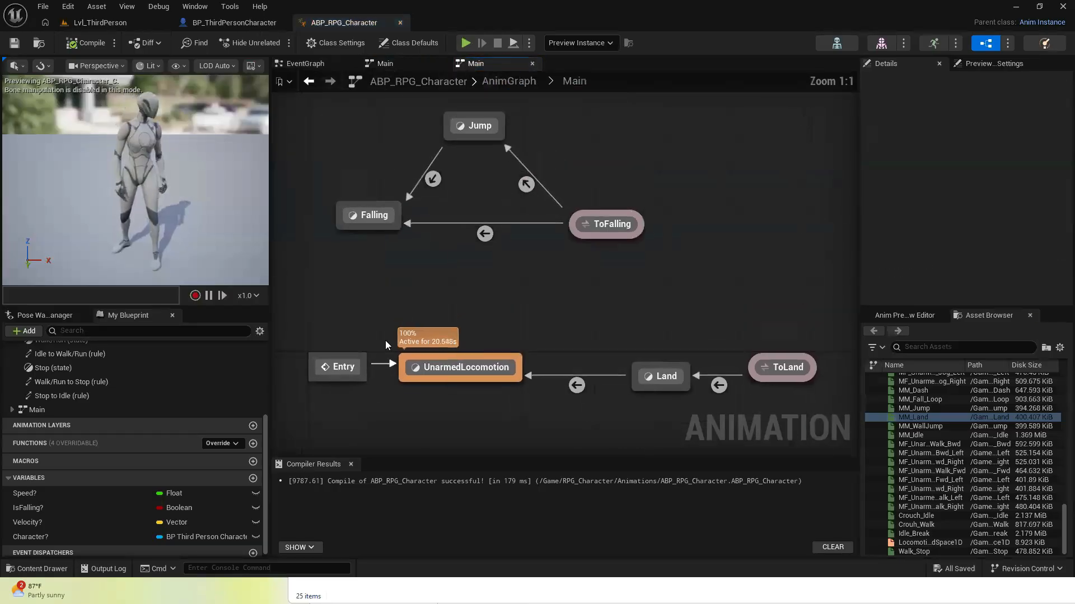
pyautogui.doubleClick(664, 383)
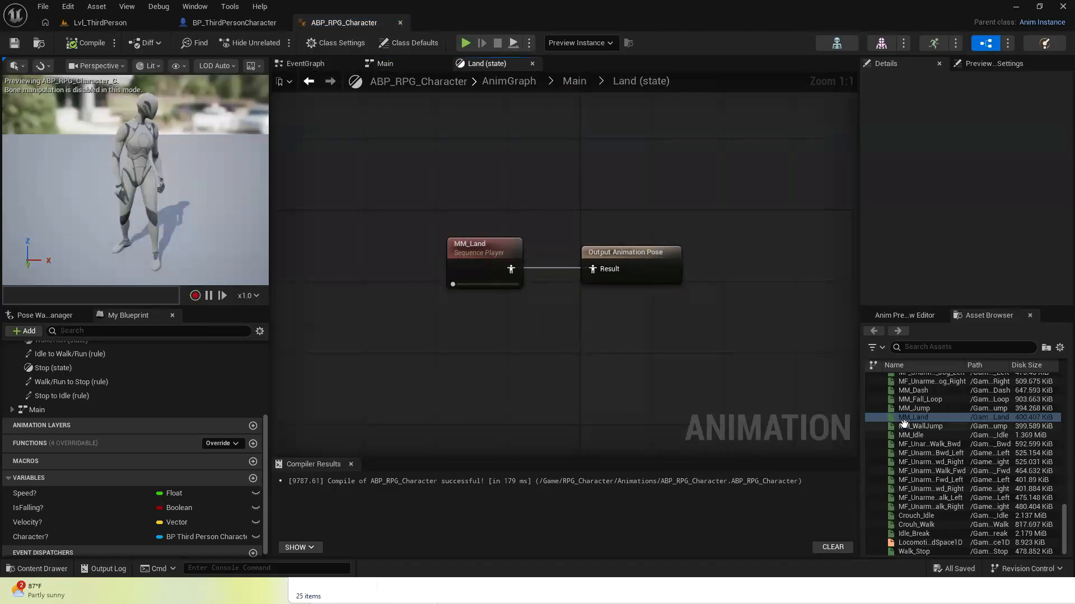
# Insert an Apply Additive node before the Output Animation Pose and feed MM_Land into its Additive input
pyautogui.moveTo(487, 249); pyautogui.dragTo(419, 335)
pyautogui.write('appl')
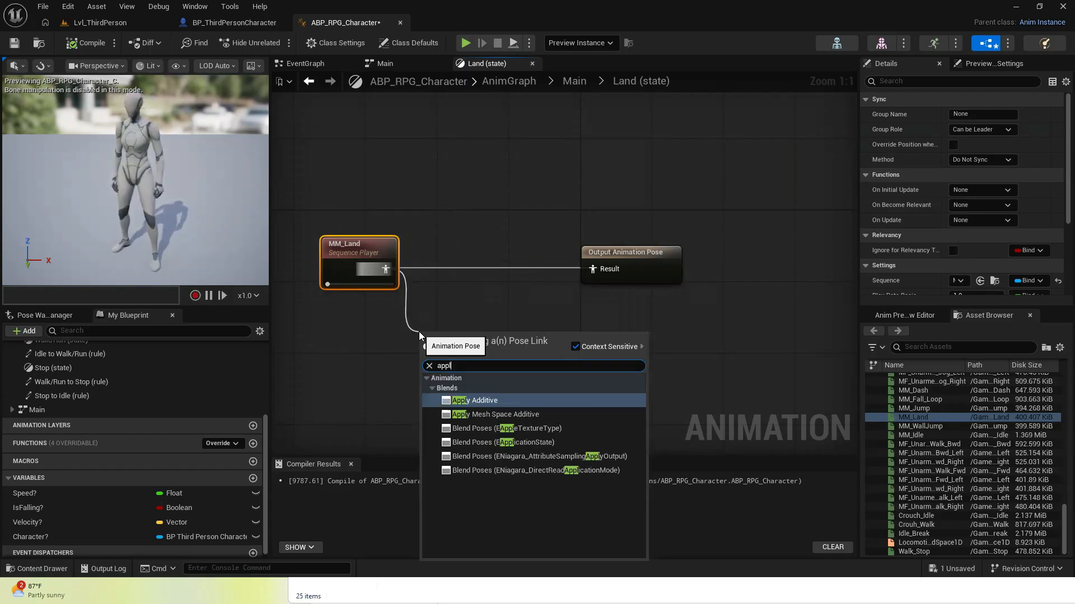
pyautogui.click(470, 400)
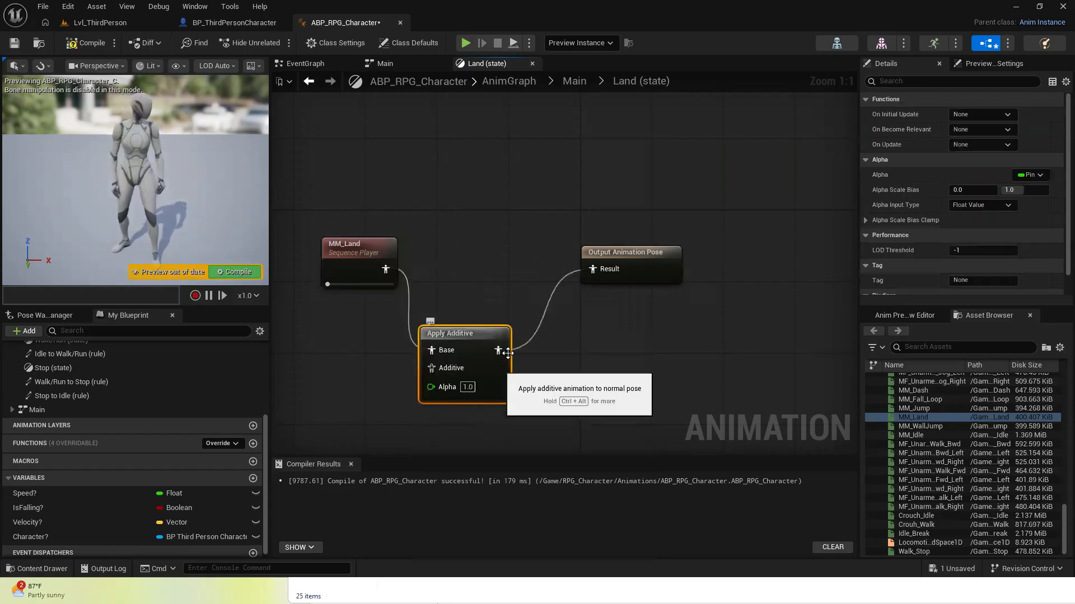
pyautogui.moveTo(466, 328); pyautogui.dragTo(492, 247)
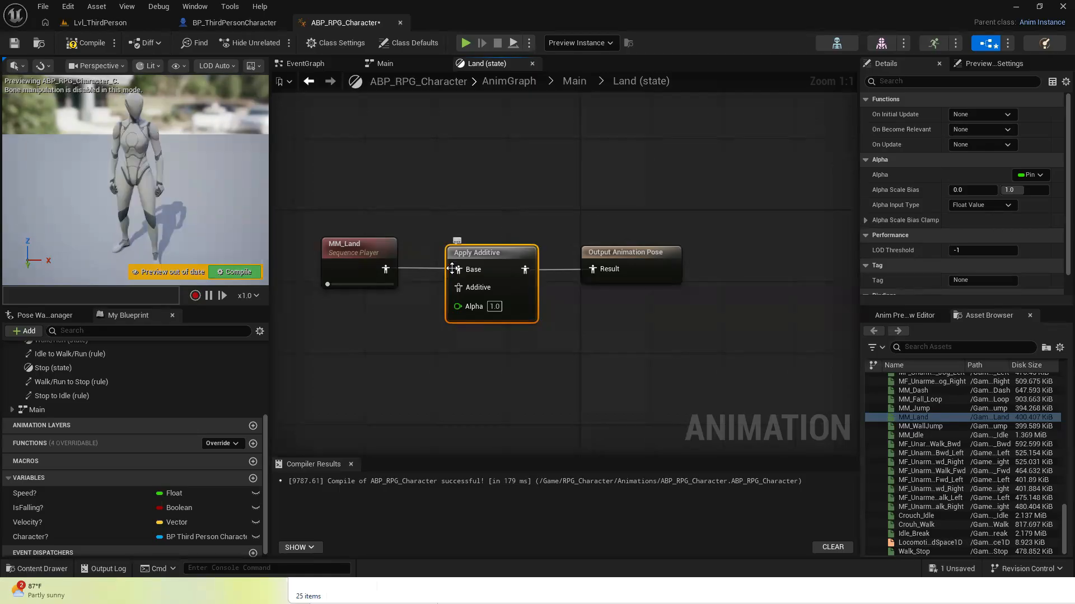
pyautogui.moveTo(455, 268)
pyautogui.keyDown('ctrl'); pyautogui.mouseDown()
pyautogui.moveTo(442, 299)
pyautogui.moveTo(458, 287)
pyautogui.mouseUp(); pyautogui.keyUp('ctrl')
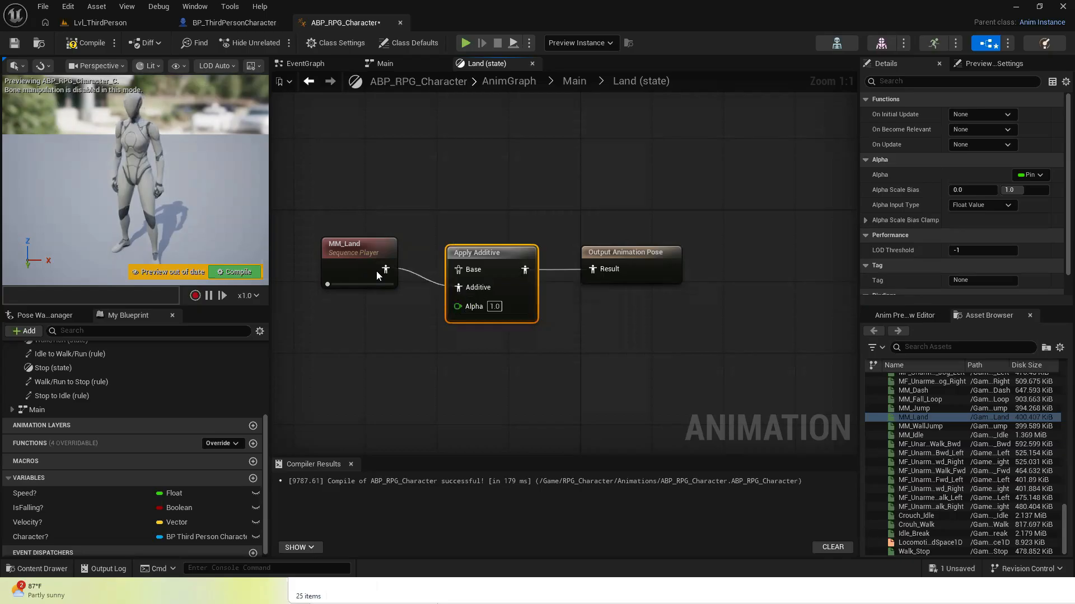
pyautogui.moveTo(346, 253); pyautogui.dragTo(325, 368)
pyautogui.moveTo(331, 269); pyautogui.dragTo(435, 289, button='right')
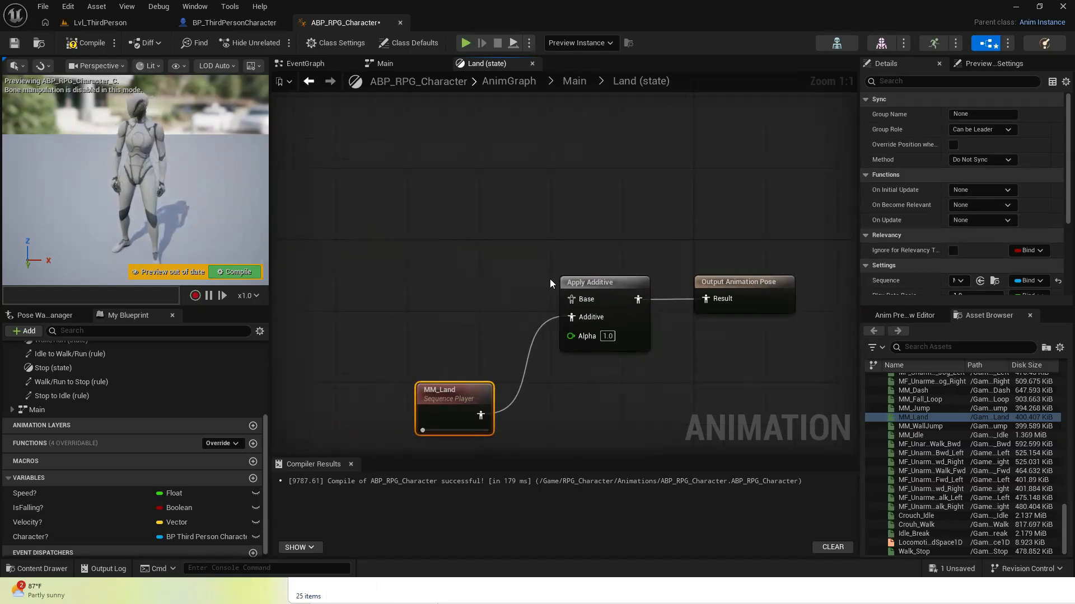
# Add a Use cached pose 'Locomotion' node, connect it to Apply Additive's Base input, and compile and save the blueprint
pyautogui.rightClick(393, 250)
pyautogui.write('cache')
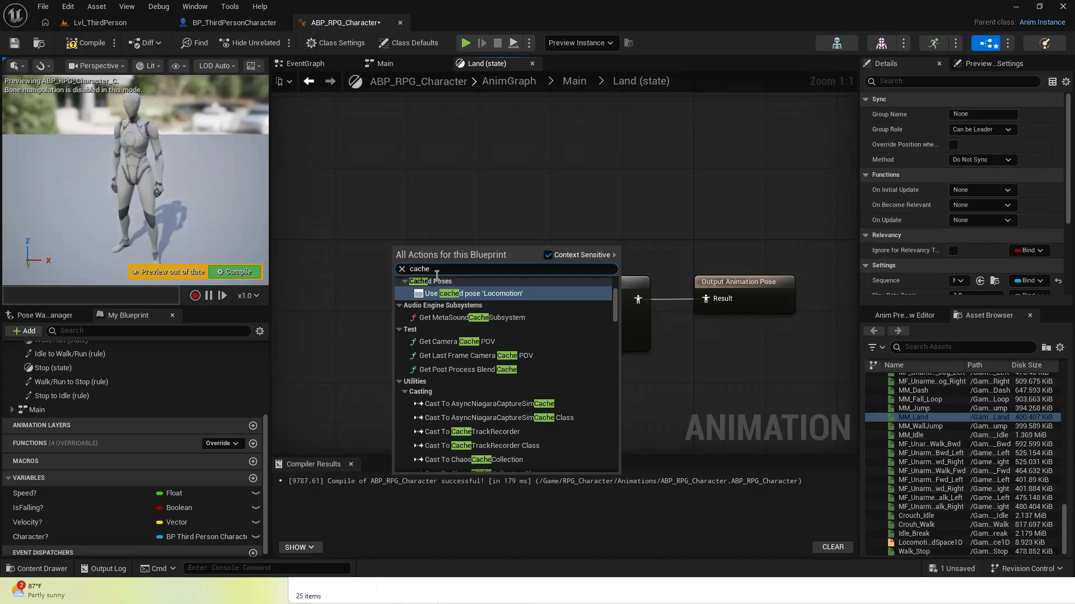
pyautogui.click(465, 293)
pyautogui.moveTo(499, 262); pyautogui.dragTo(572, 298)
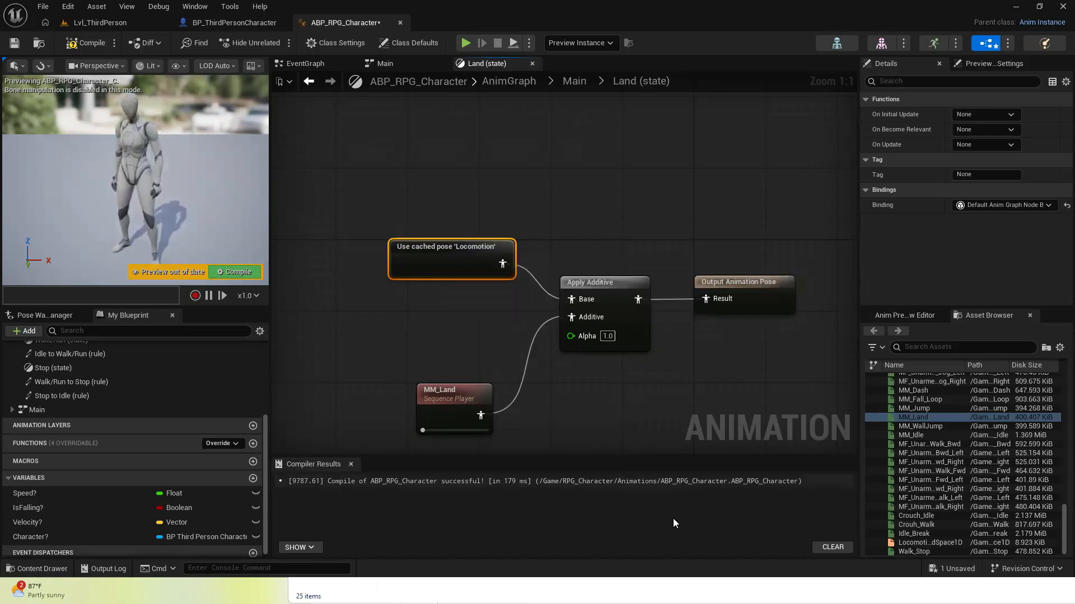
pyautogui.click(85, 43)
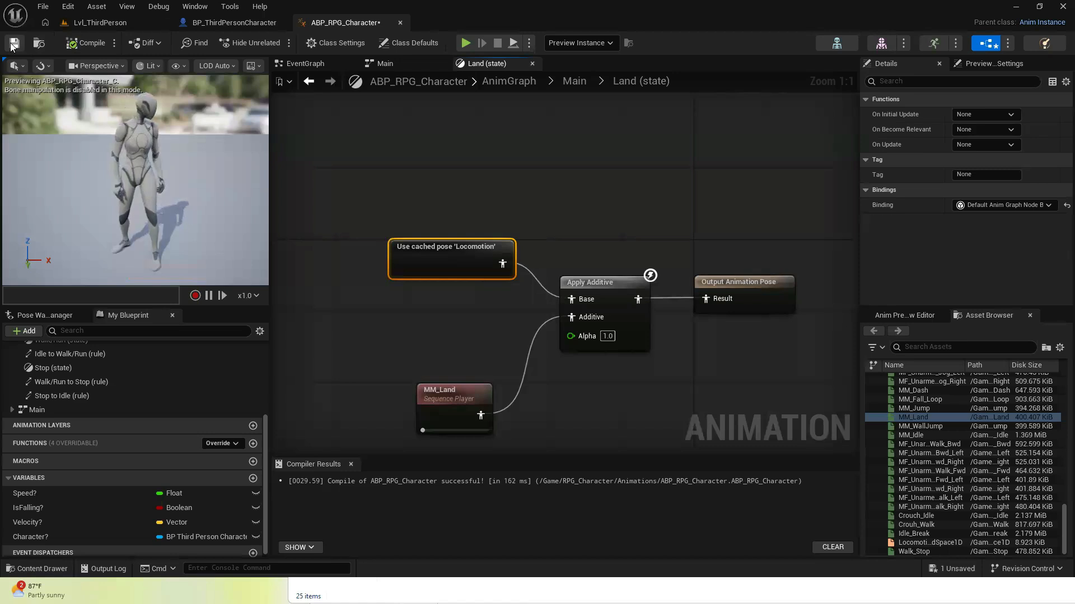
# Play the Lvl_ThirdPerson level and test the additive landing by making the character jump several times
pyautogui.click(111, 19)
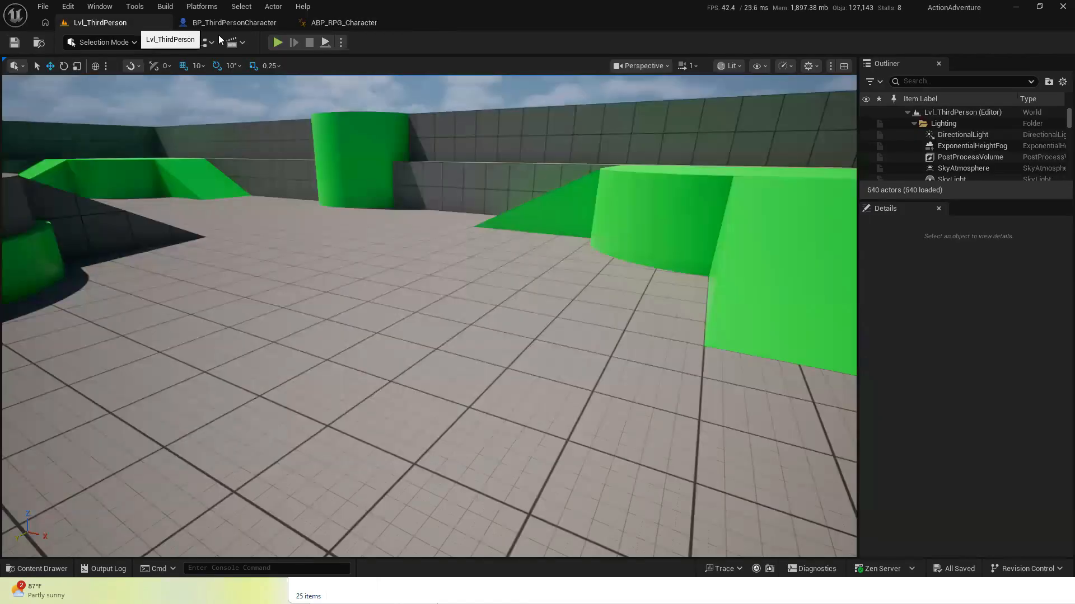
pyautogui.click(278, 43)
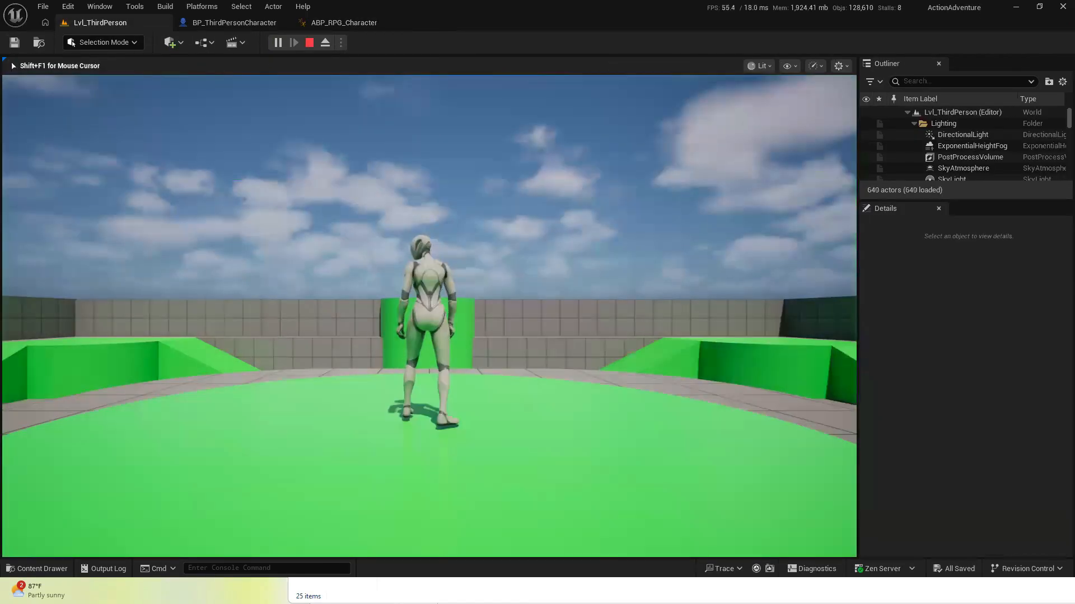
pyautogui.press('space')
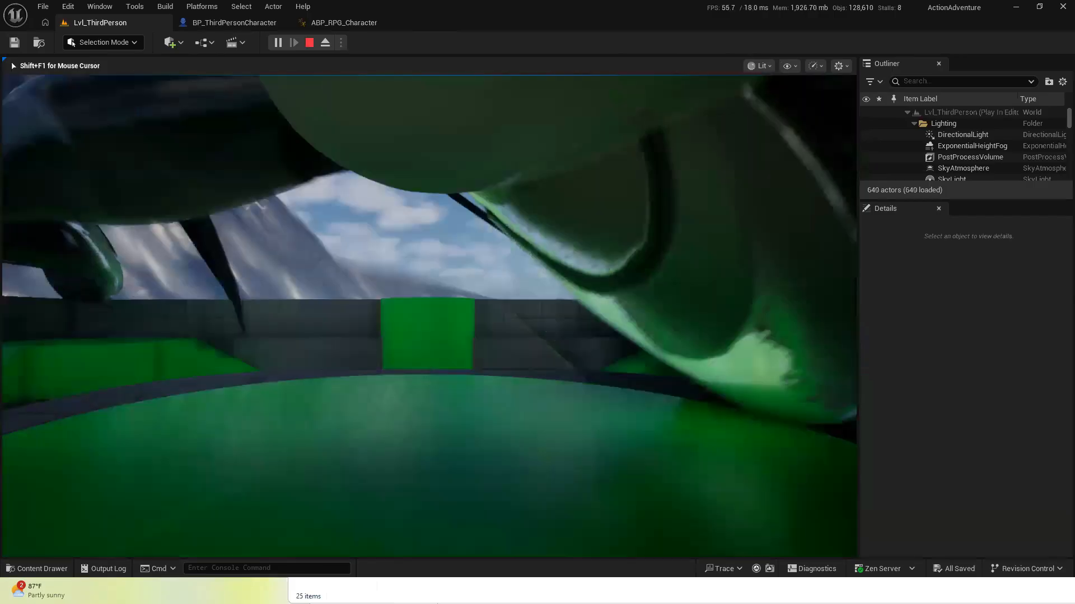
pyautogui.press('space')
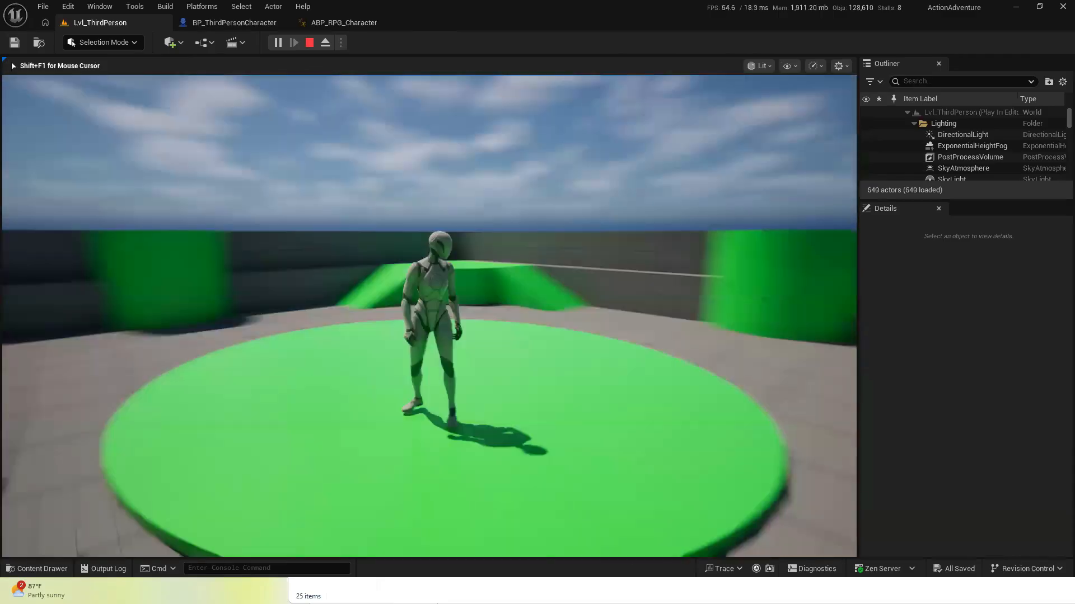
pyautogui.press('space')
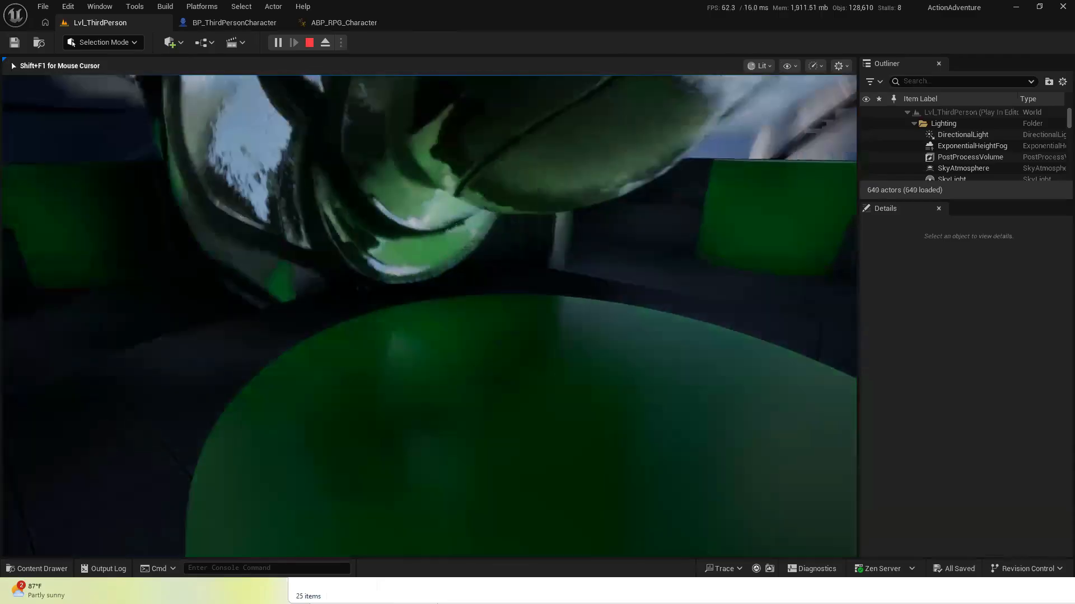
pyautogui.press('Escape')
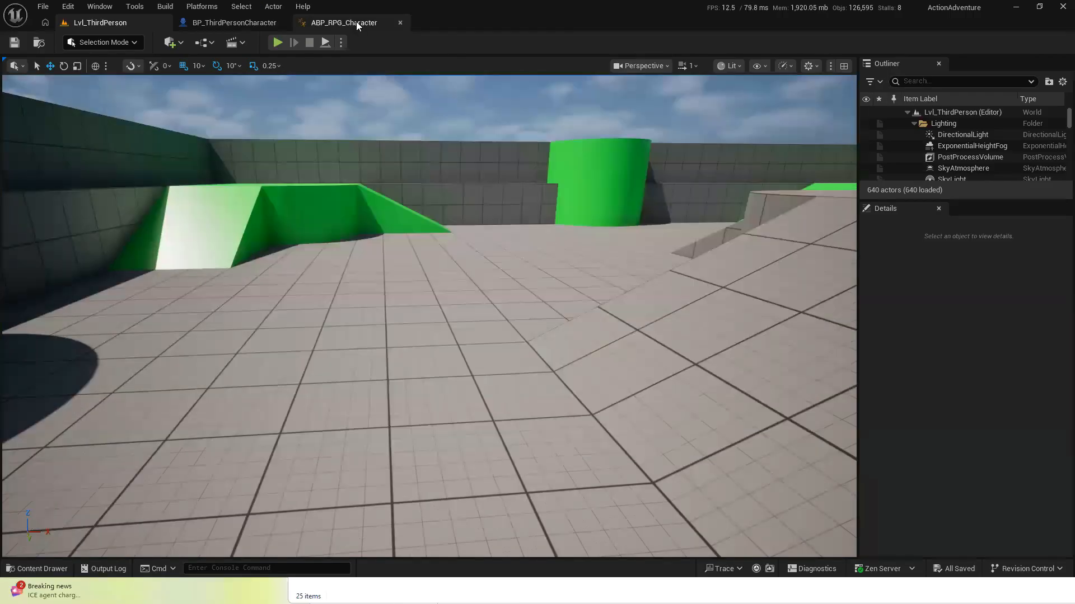
# In the Main state machine, set the ToFalling-to-Falling transition's Priority Order to 2 and compile the blueprint
pyautogui.click(354, 21)
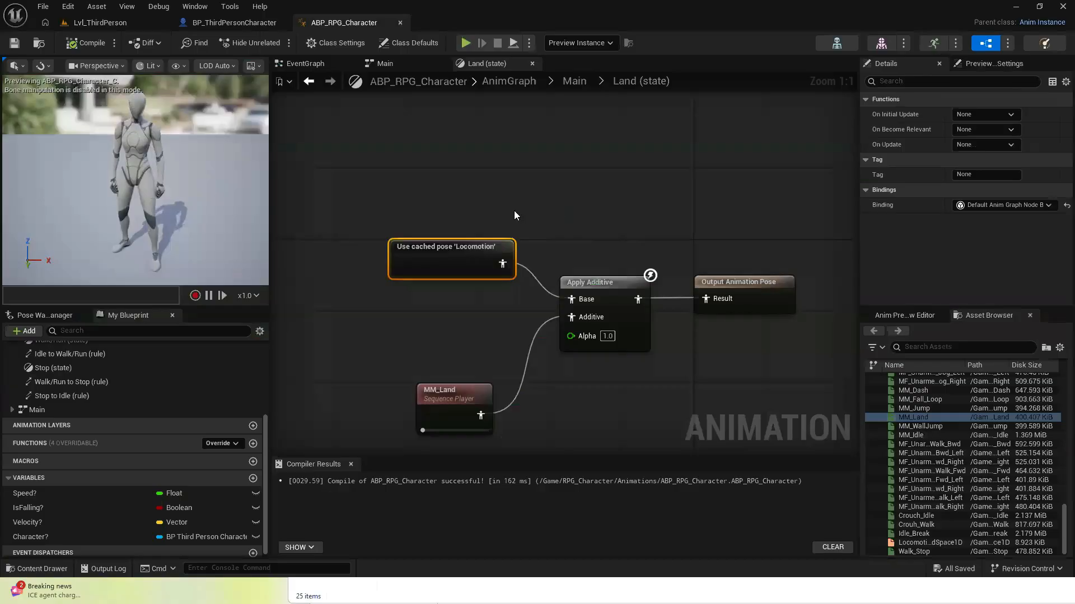
pyautogui.click(564, 80)
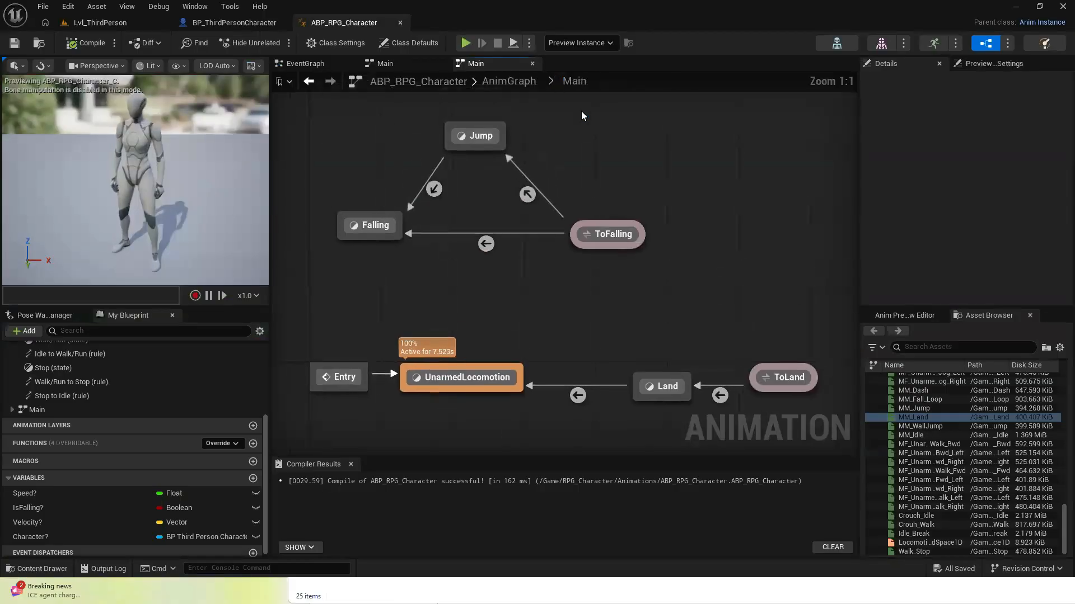
pyautogui.click(528, 195)
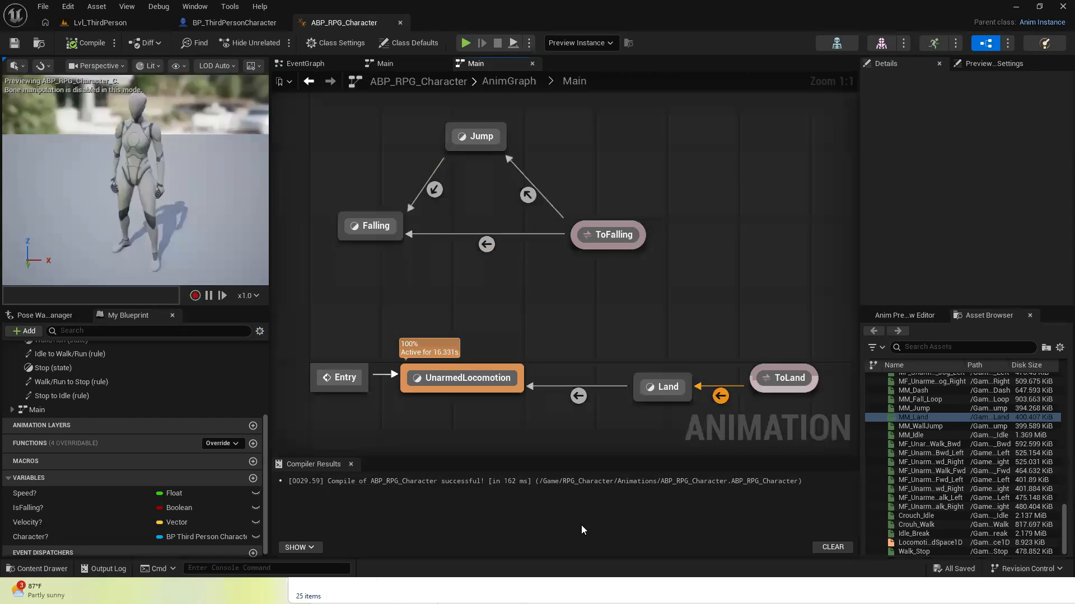
pyautogui.click(479, 245)
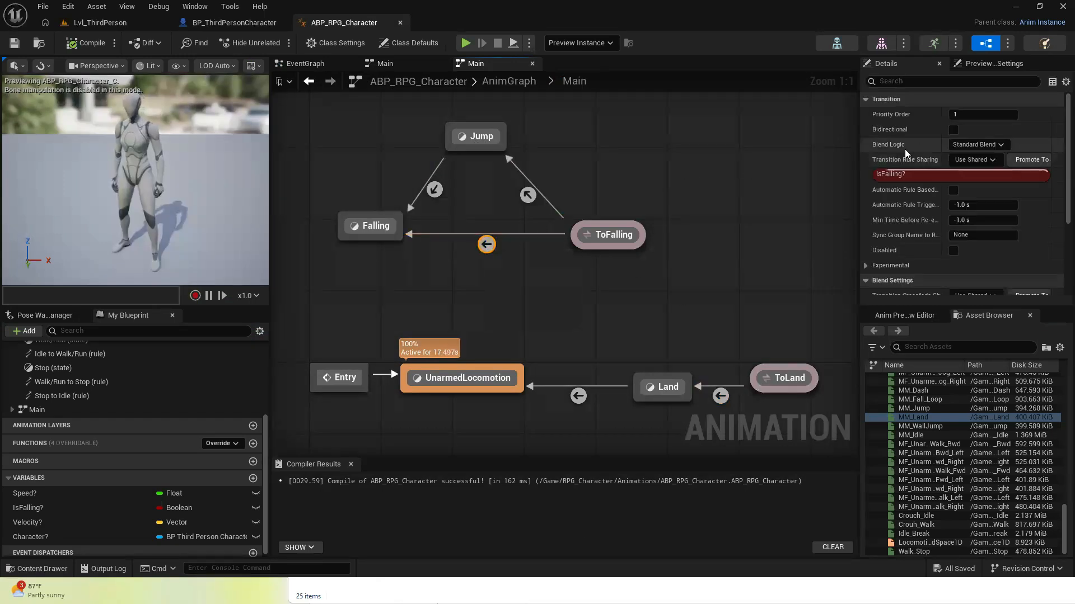
pyautogui.click(966, 116)
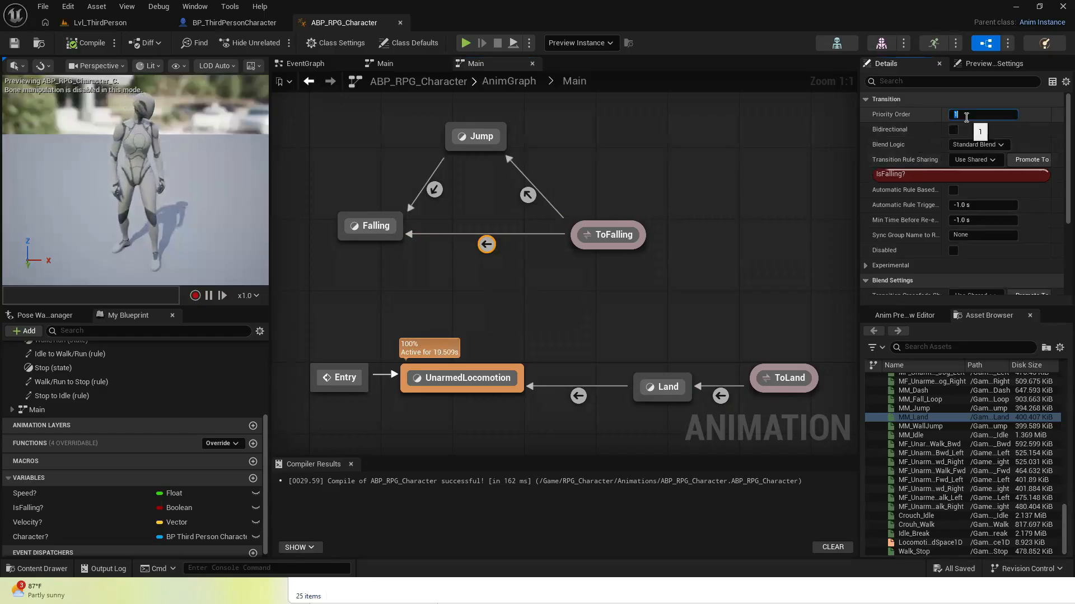
pyautogui.write('2')
pyautogui.press('Return')
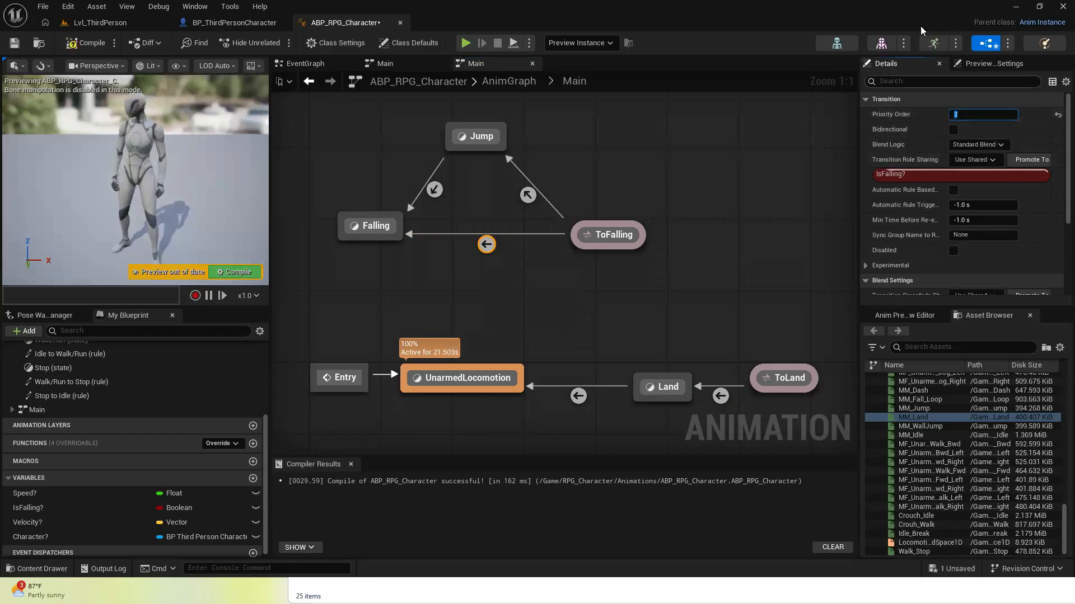
pyautogui.click(88, 48)
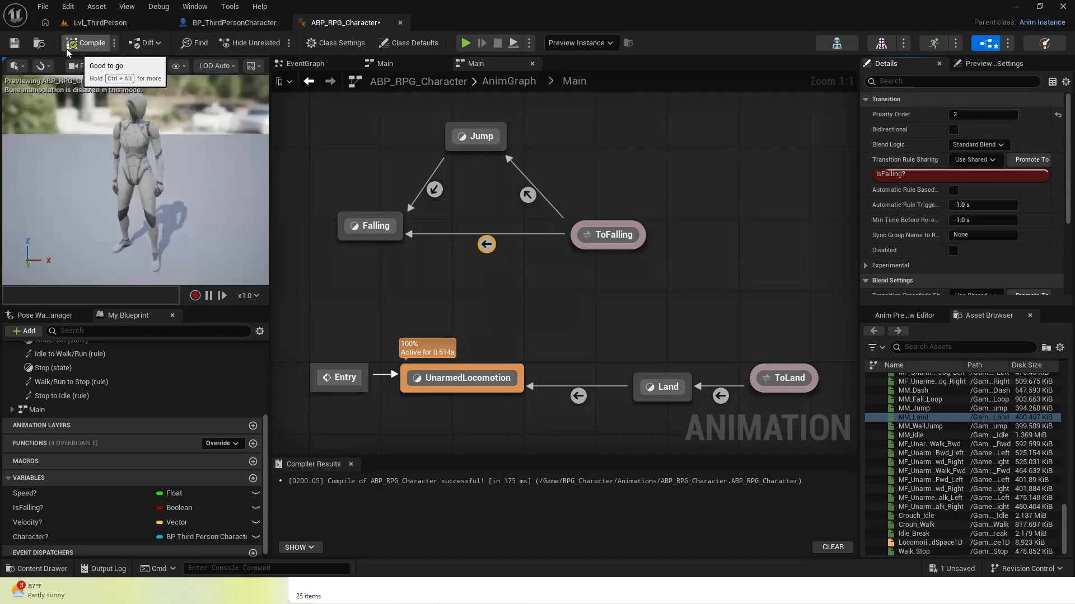
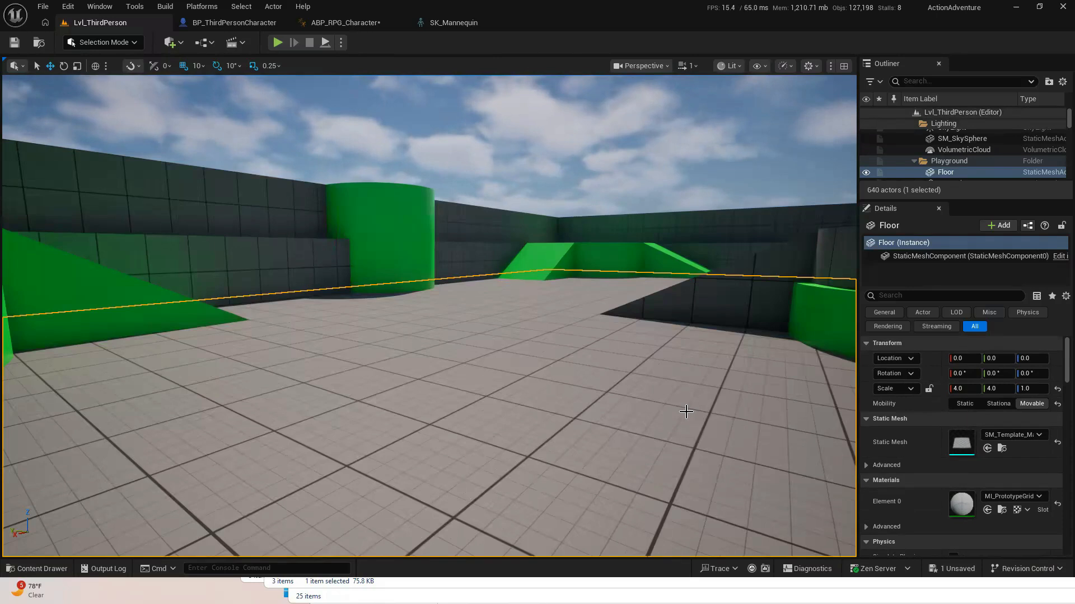
pyautogui.press('Escape')
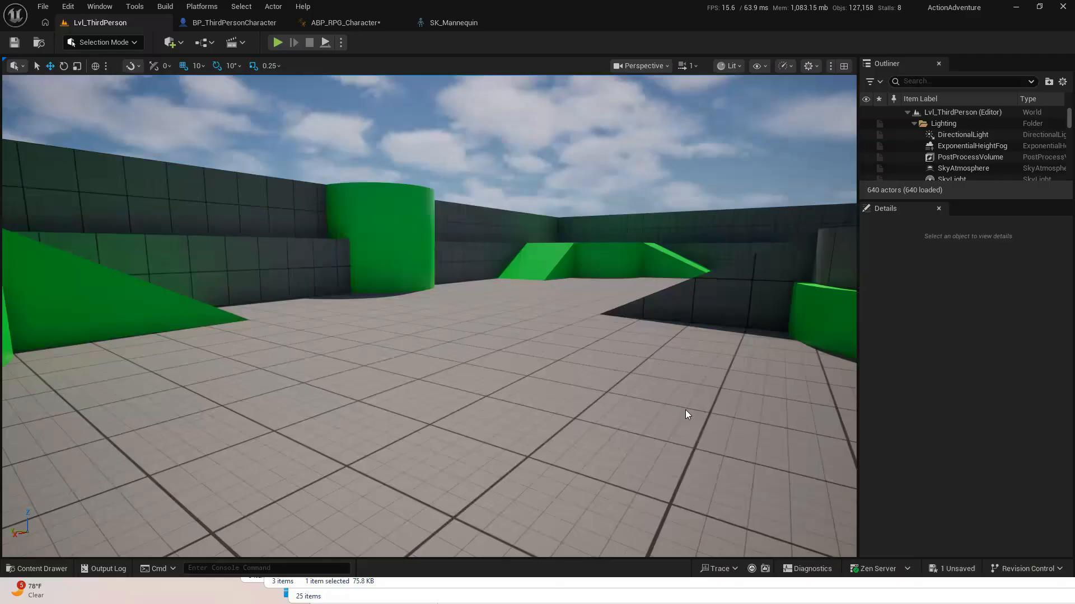
pyautogui.click(685, 411)
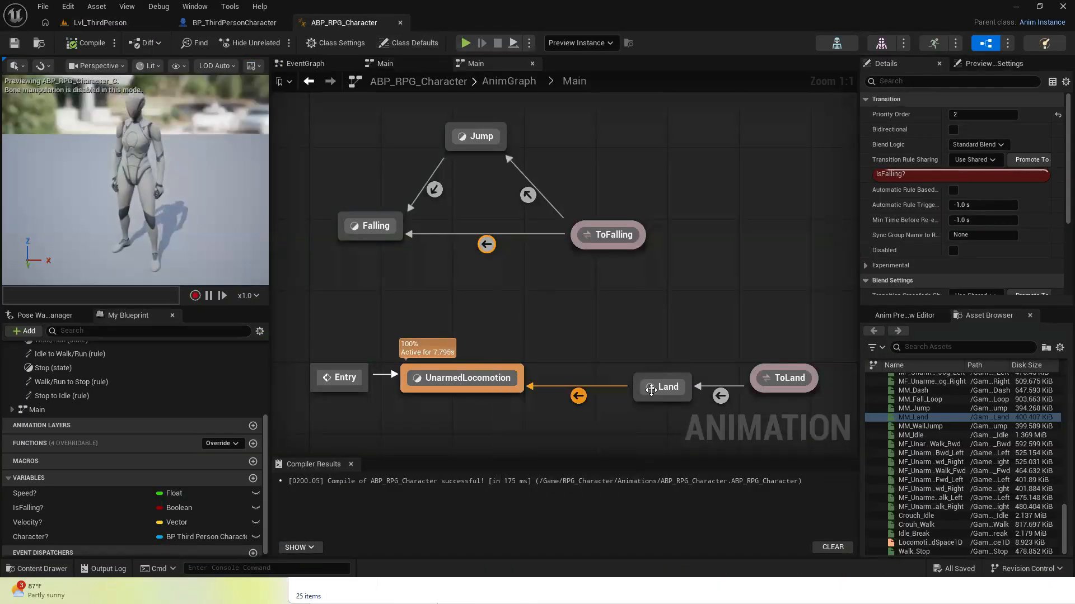
# In the Land state, replace Apply Additive with a direct MM_Land connection to the Output Animation Pose, and compile and save
pyautogui.doubleClick(652, 387)
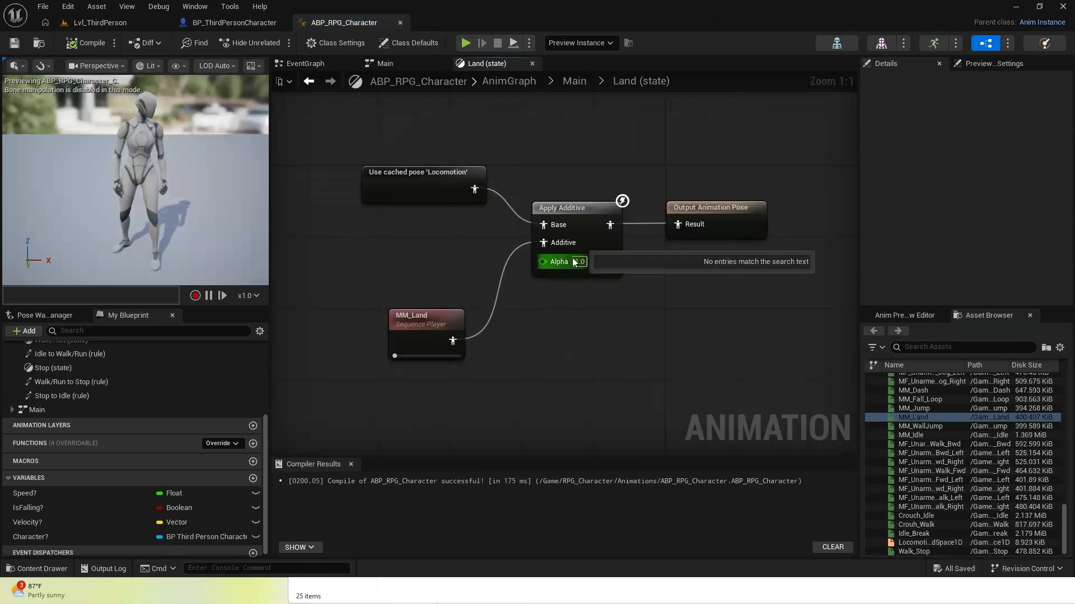
pyautogui.click(586, 216)
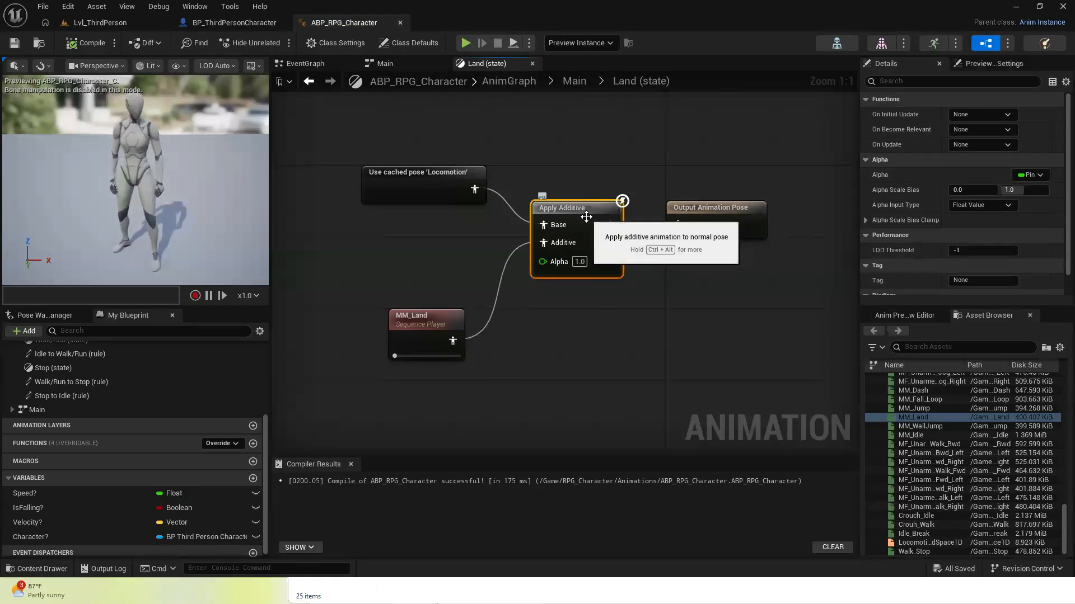
pyautogui.press('Delete')
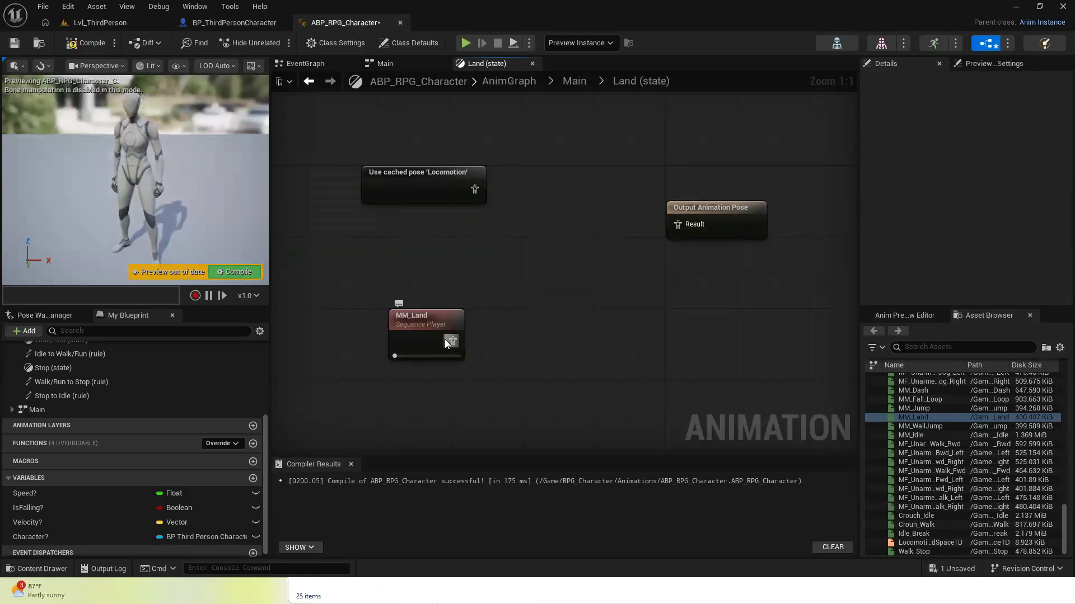
pyautogui.moveTo(453, 341); pyautogui.dragTo(677, 225)
pyautogui.click(85, 43)
pyautogui.click(14, 43)
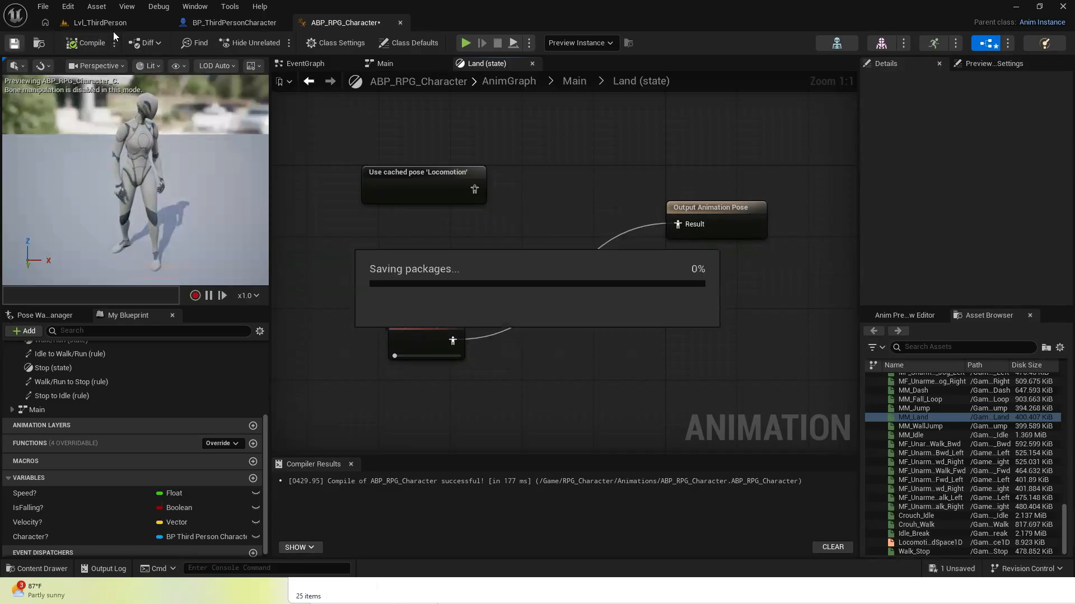
# Play the Lvl_ThirdPerson level and test the direct MM_Land landing by jumping repeatedly, both standing still and while moving
pyautogui.click(115, 25)
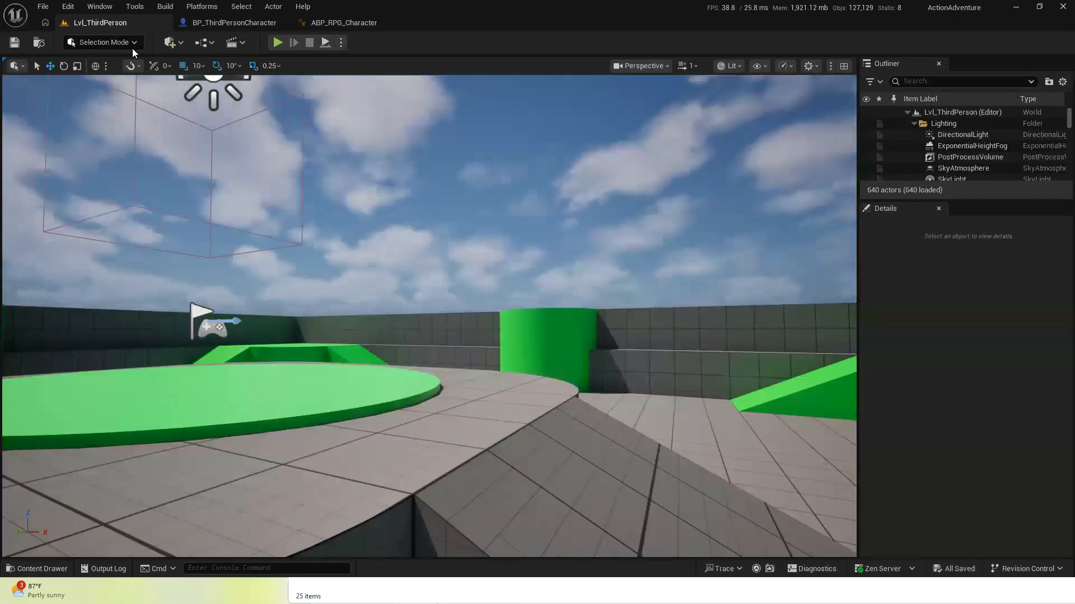
pyautogui.click(277, 42)
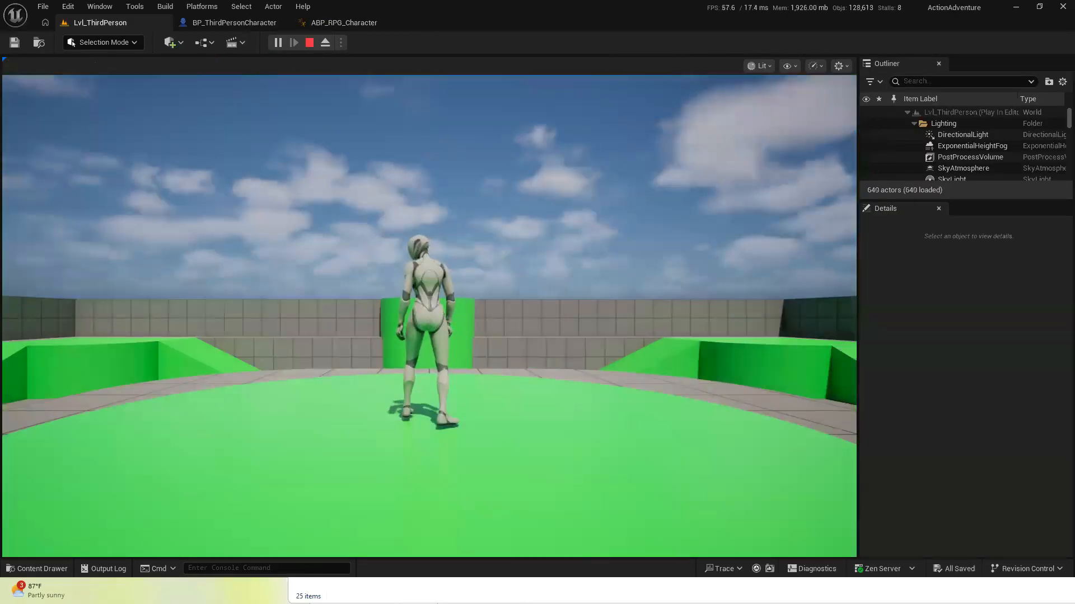
pyautogui.press('space')
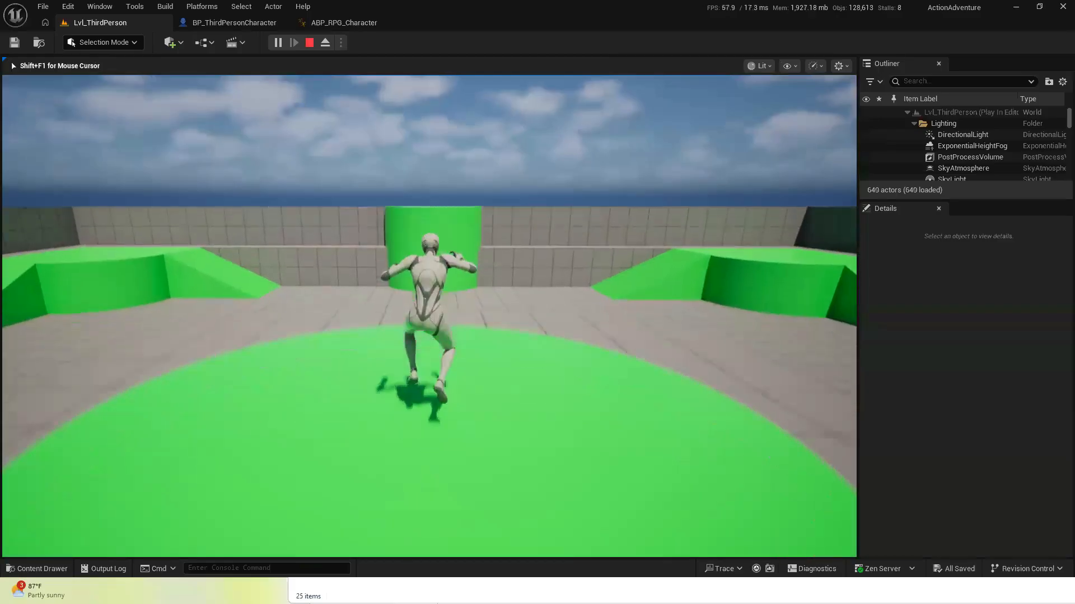
pyautogui.press('space')
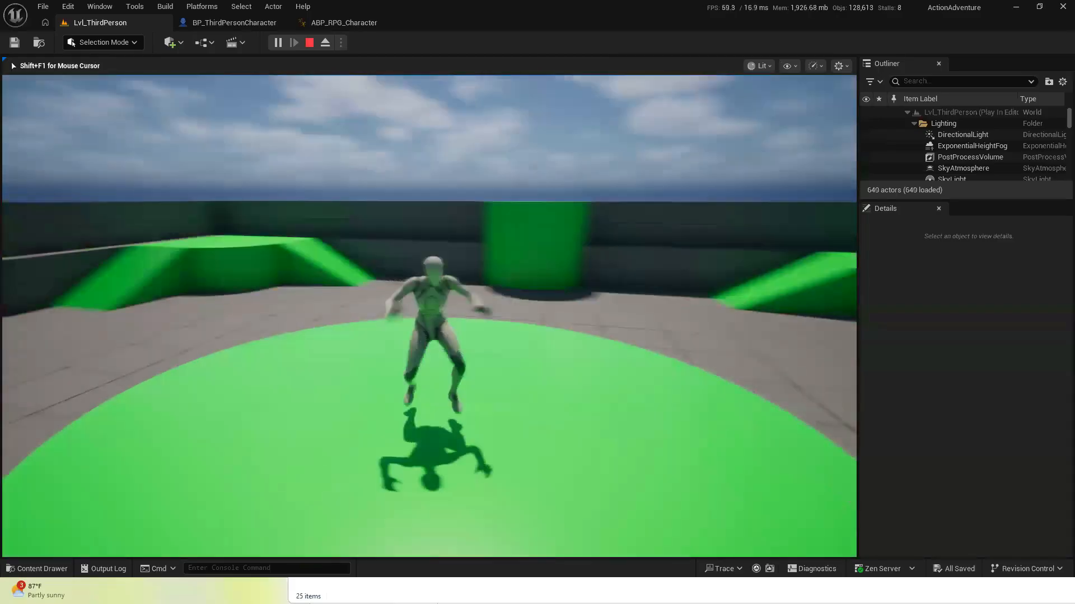
pyautogui.press('space')
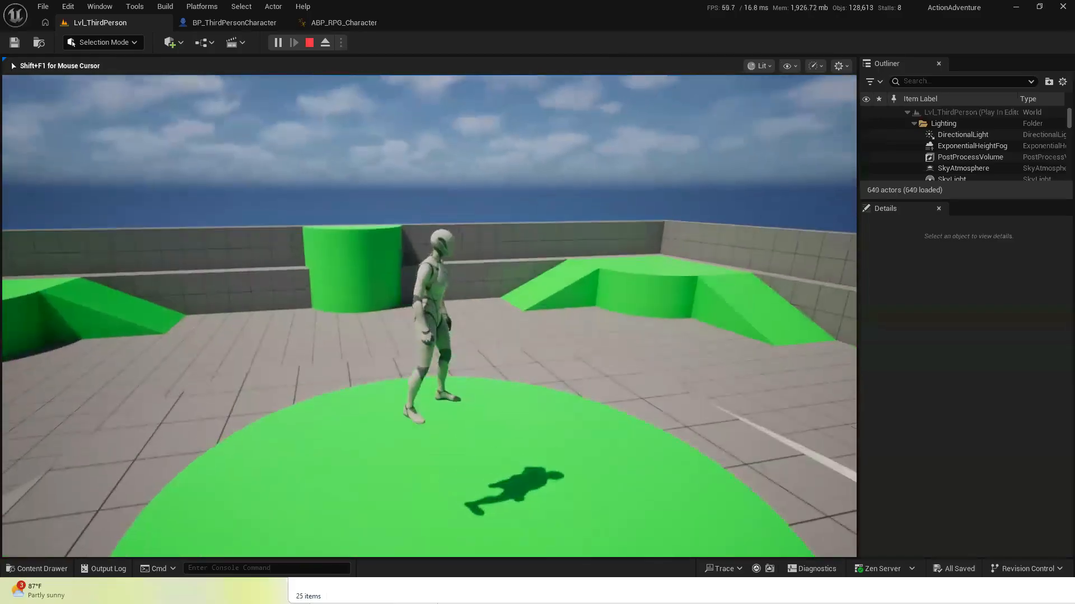
pyautogui.press('space')
pyautogui.press('space')
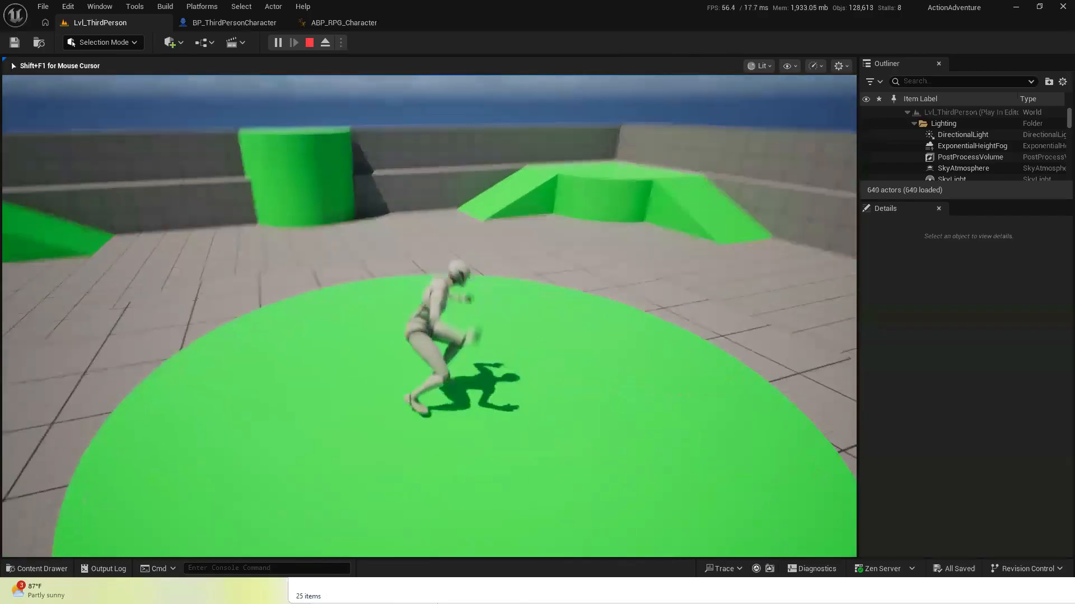
pyautogui.press('s')
pyautogui.press('space')
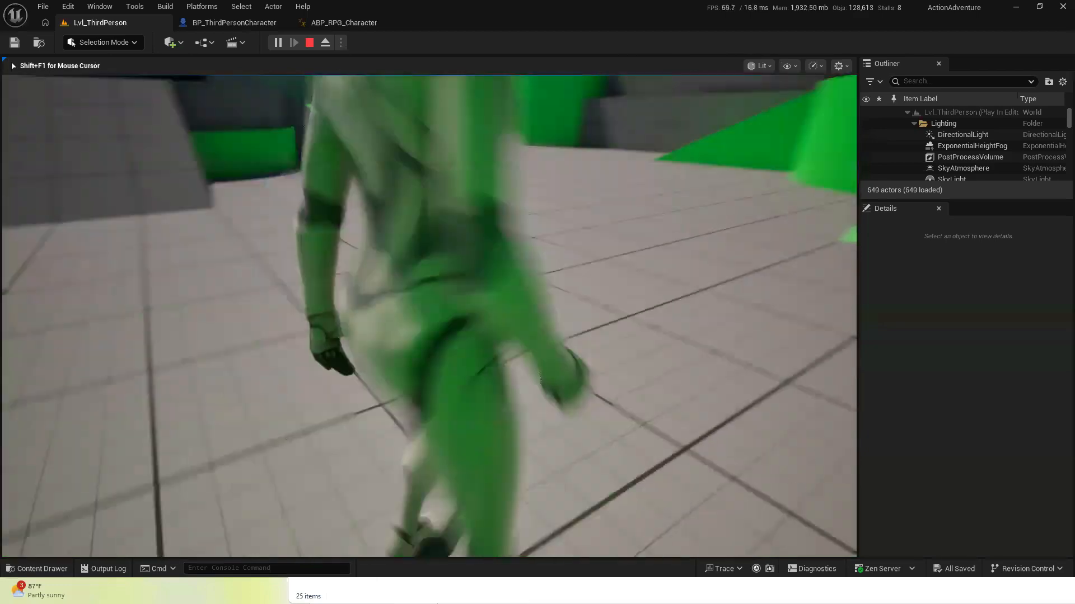
pyautogui.press('space')
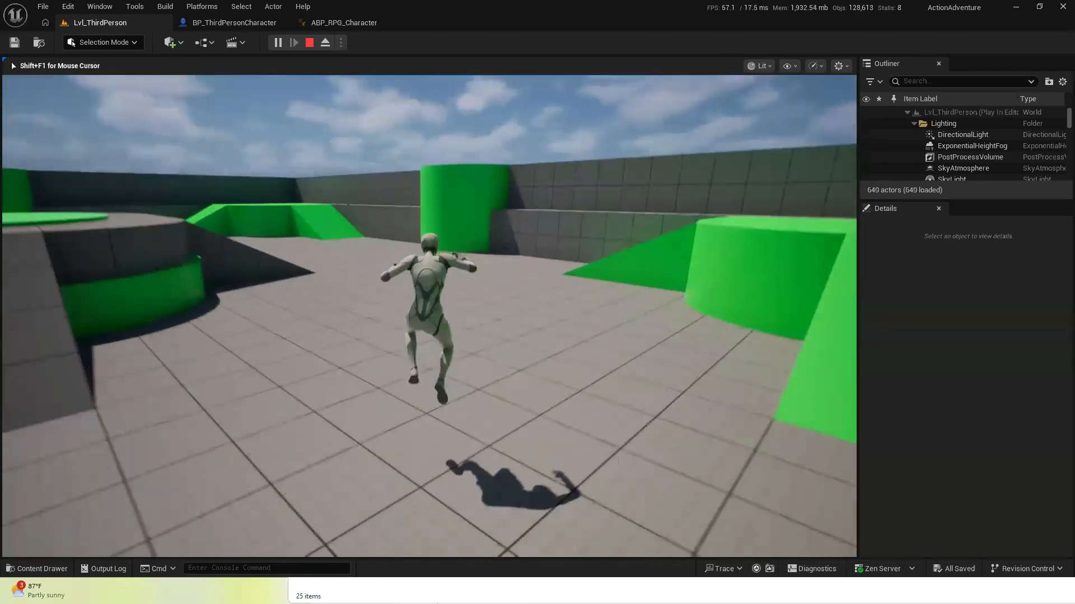
pyautogui.press('w')
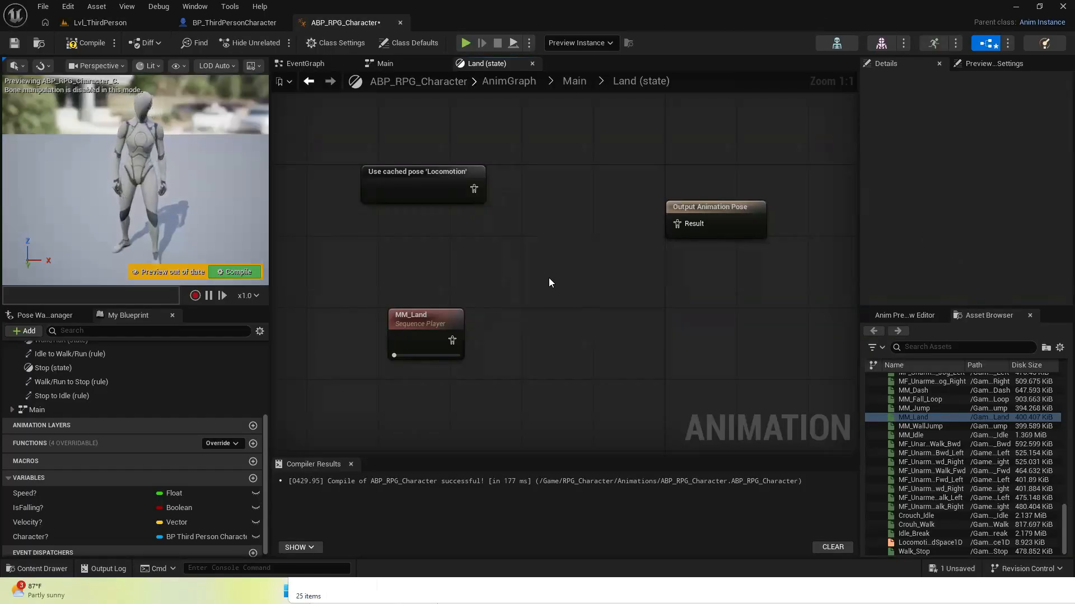
# Add a Layered blend per bone node to the Land state graph
pyautogui.rightClick(546, 268)
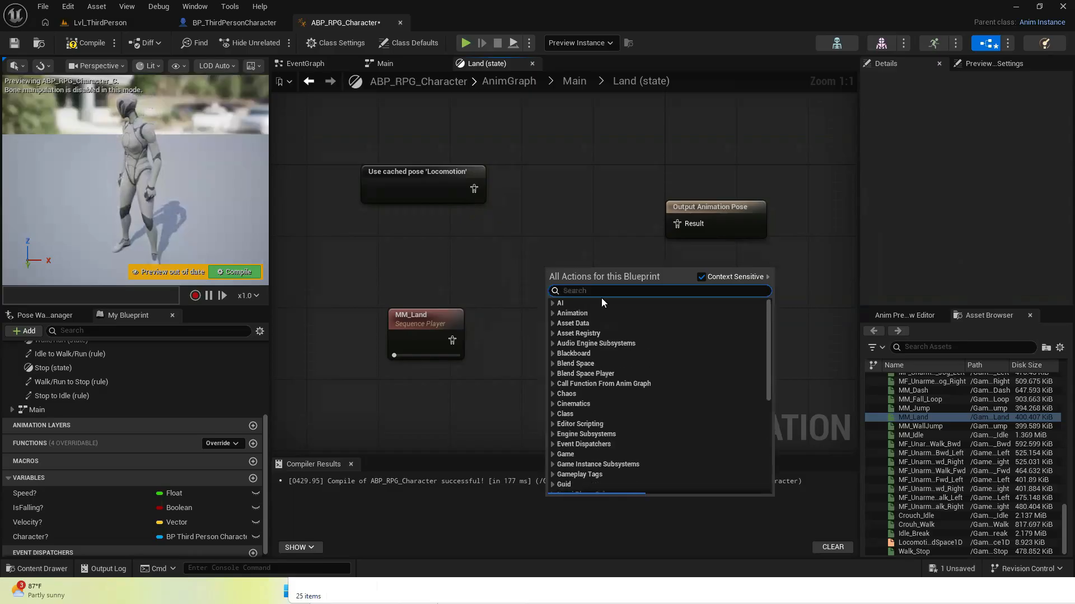
pyautogui.write('la')
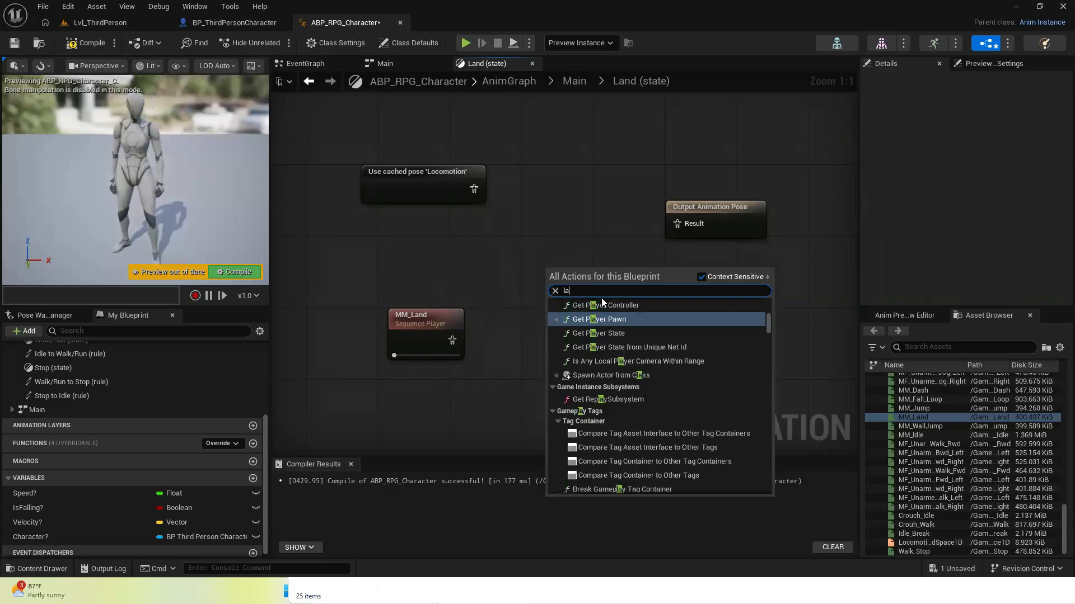
pyautogui.write('yer')
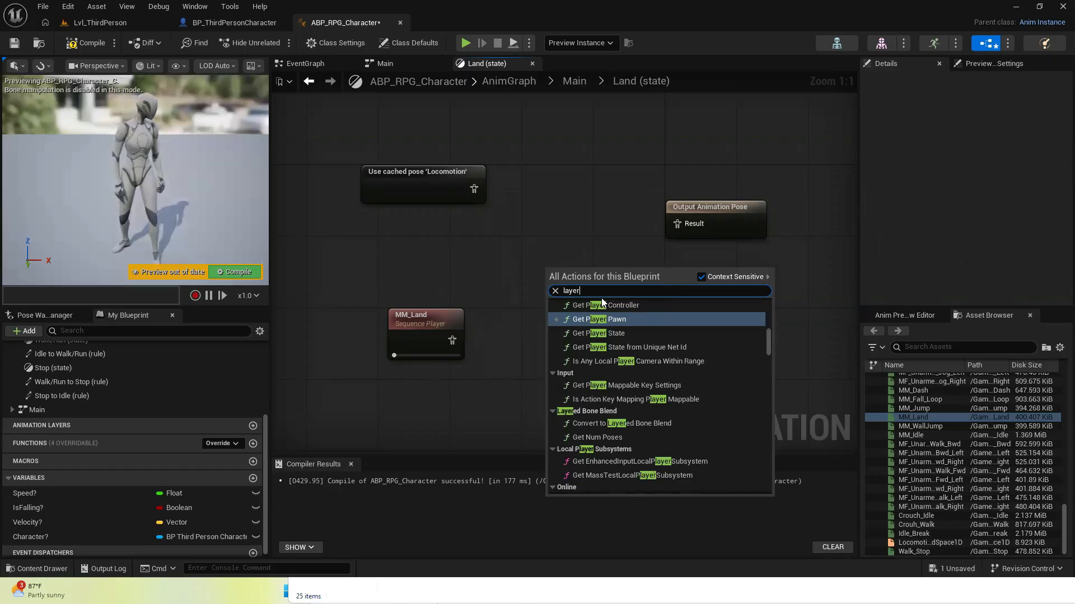
pyautogui.write('ed b')
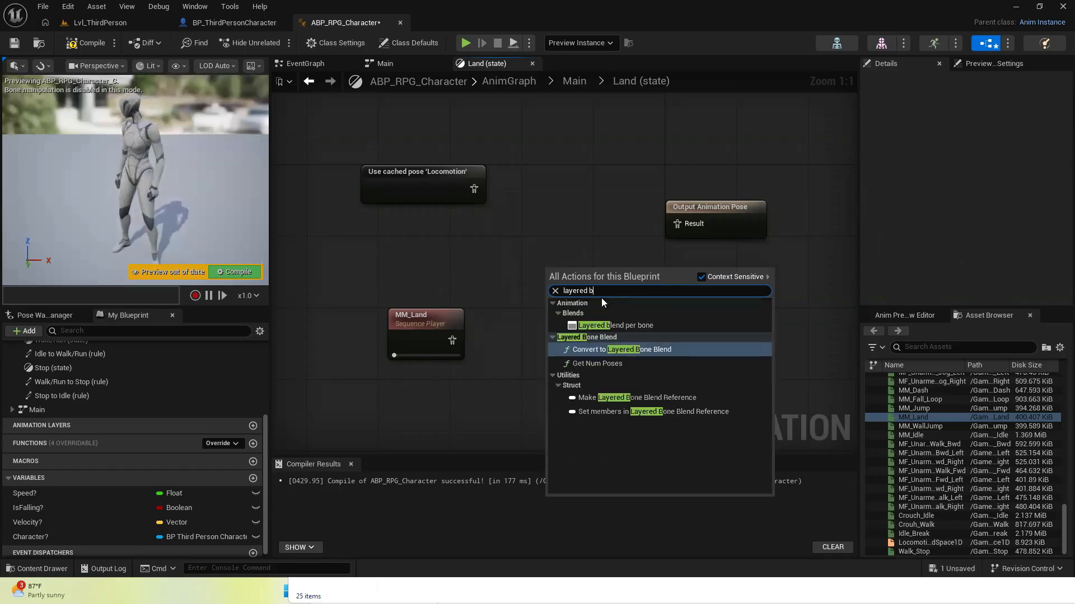
pyautogui.click(615, 324)
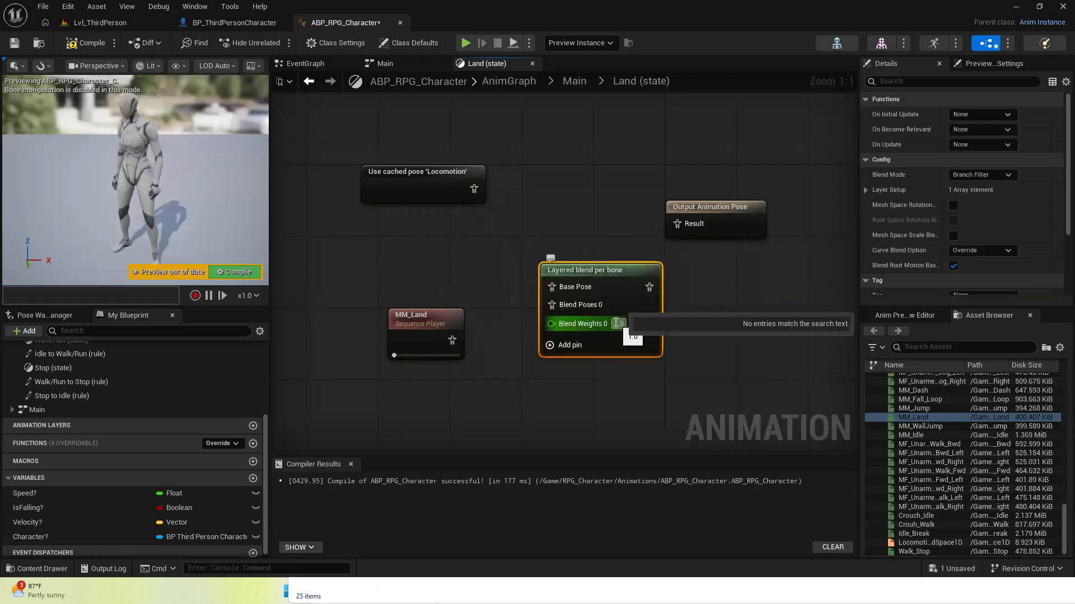
# Wire MM_Land to Blend Poses 0 and the cached Locomotion pose to Base Pose, then feed the blend into the Output Animation Pose
pyautogui.moveTo(452, 343); pyautogui.dragTo(552, 305)
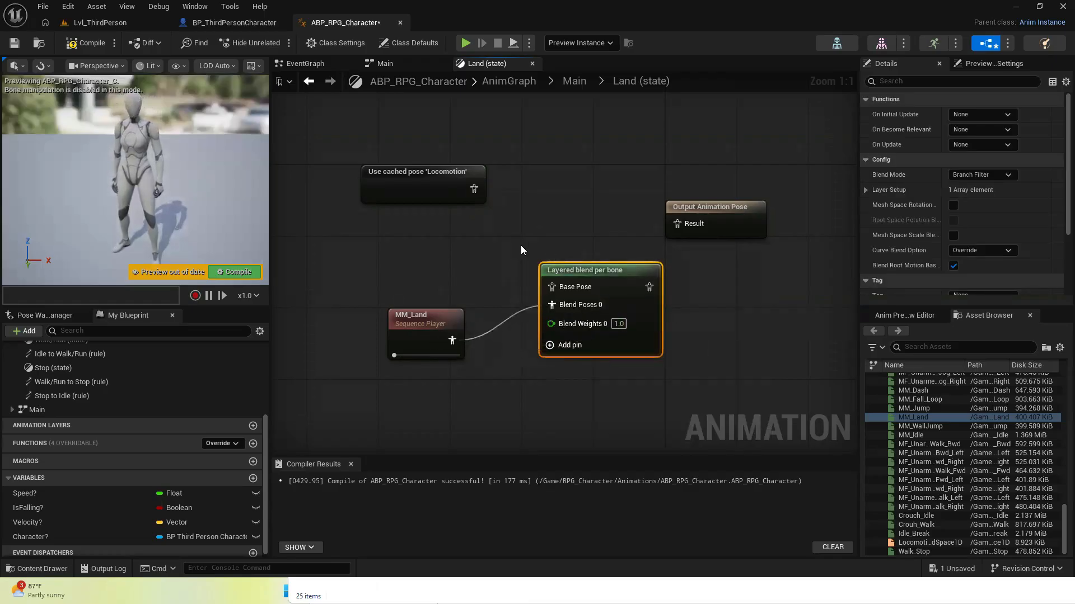
pyautogui.moveTo(474, 188); pyautogui.dragTo(559, 220)
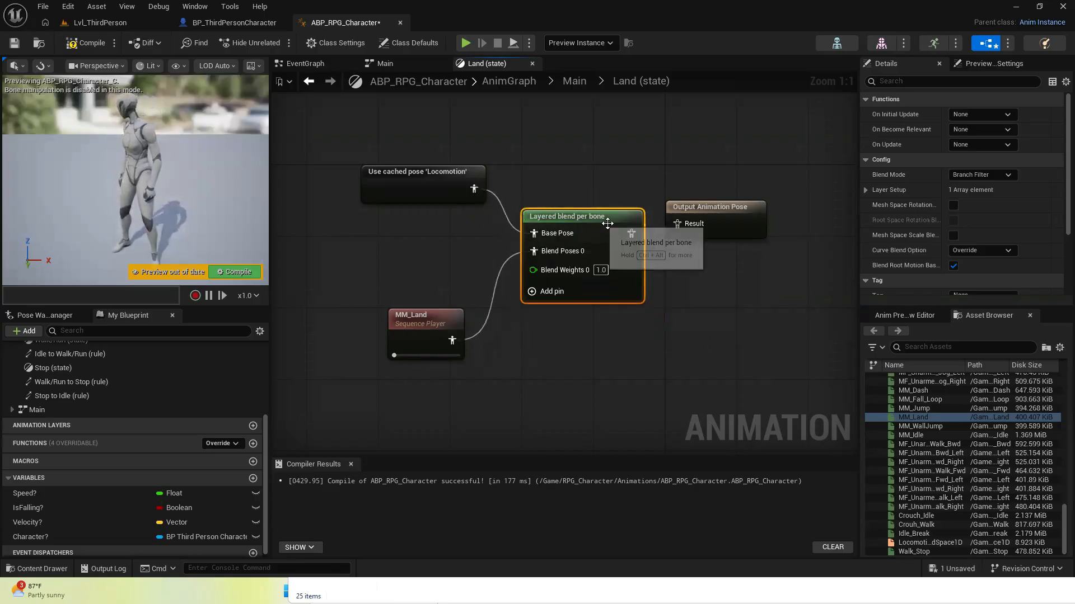
pyautogui.moveTo(632, 235); pyautogui.dragTo(680, 222)
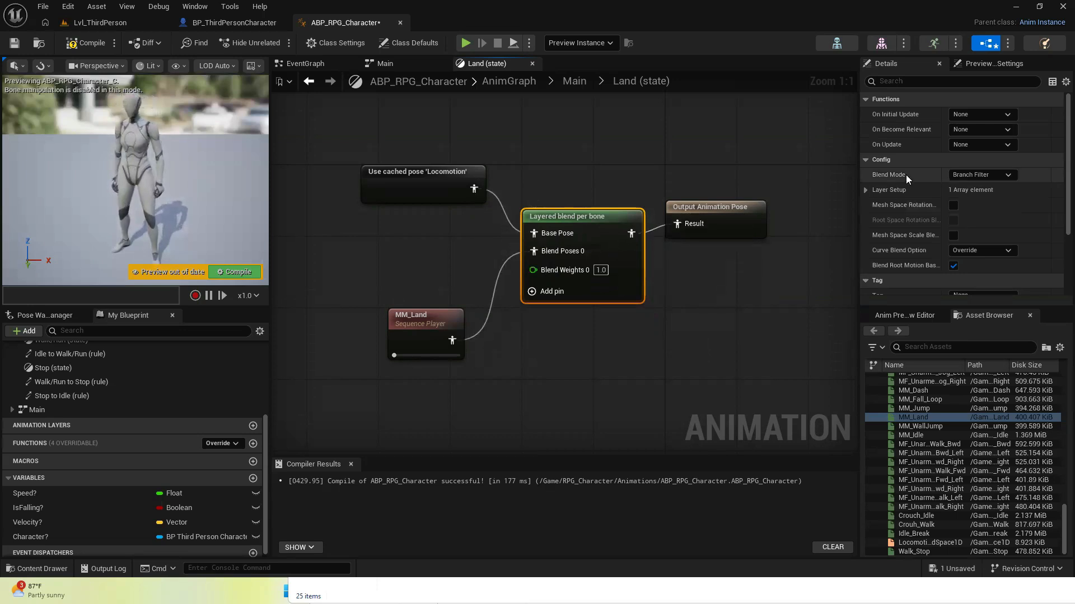
# Add a branch filter to the Layered blend per bone node's first layer and set its Bone Name to spine02
pyautogui.click(864, 189)
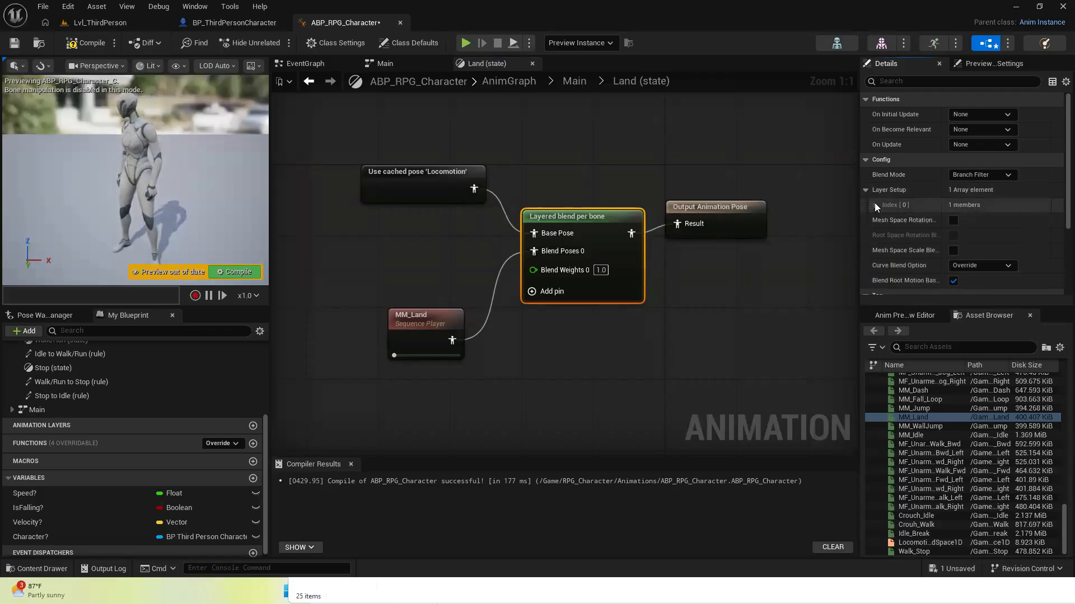
pyautogui.click(876, 205)
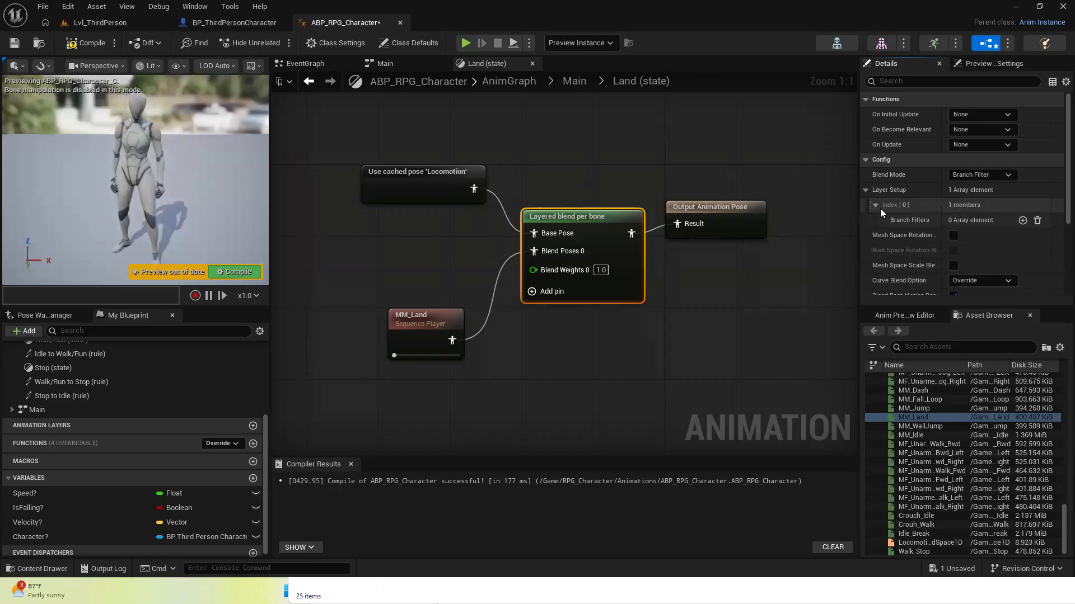
pyautogui.click(1022, 220)
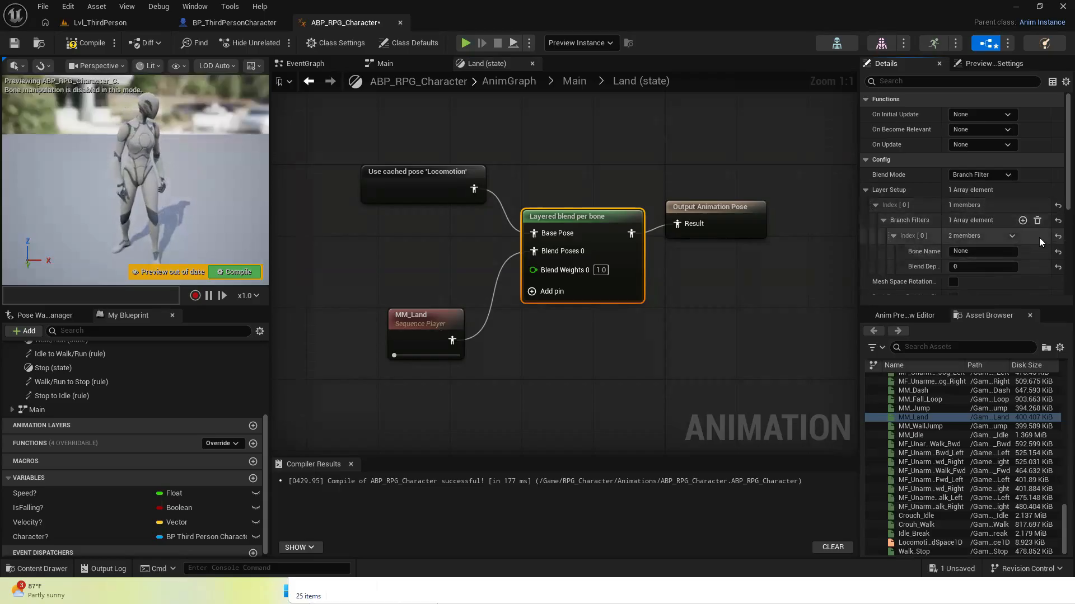
pyautogui.click(957, 251)
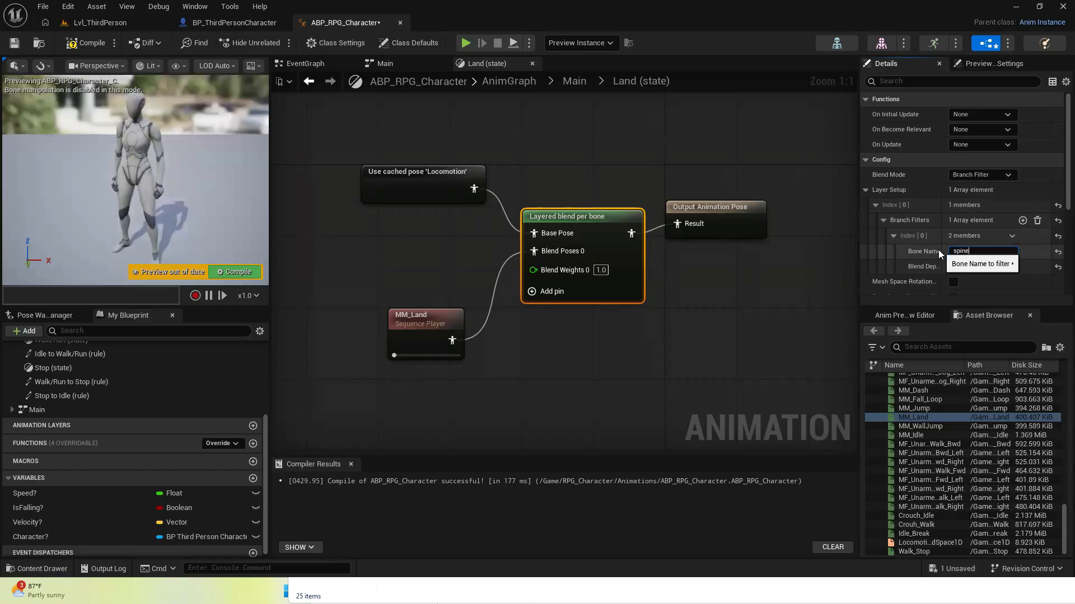
pyautogui.write('0')
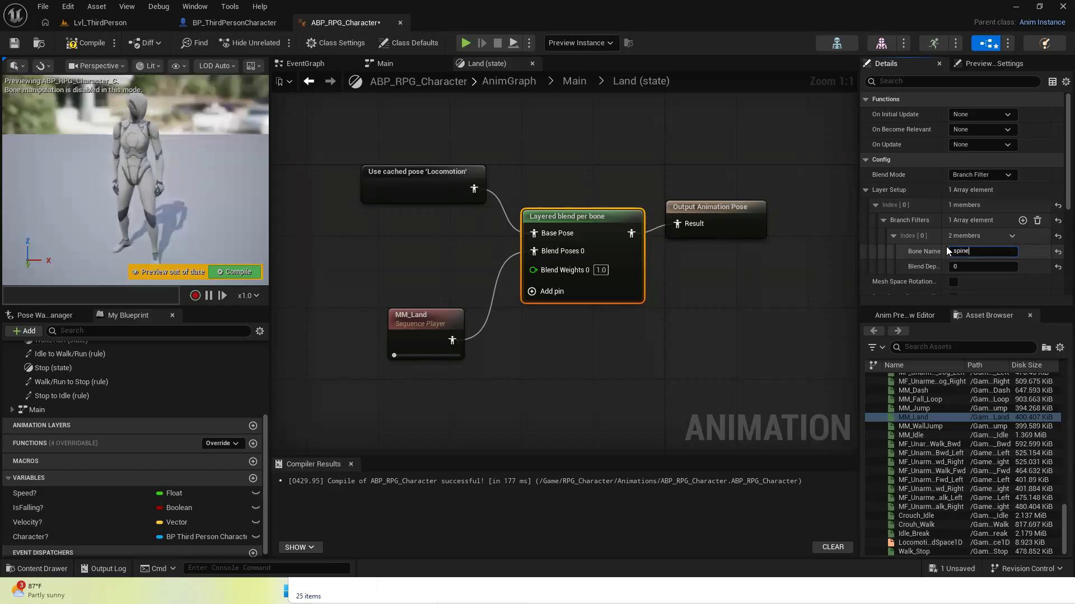
pyautogui.write('2')
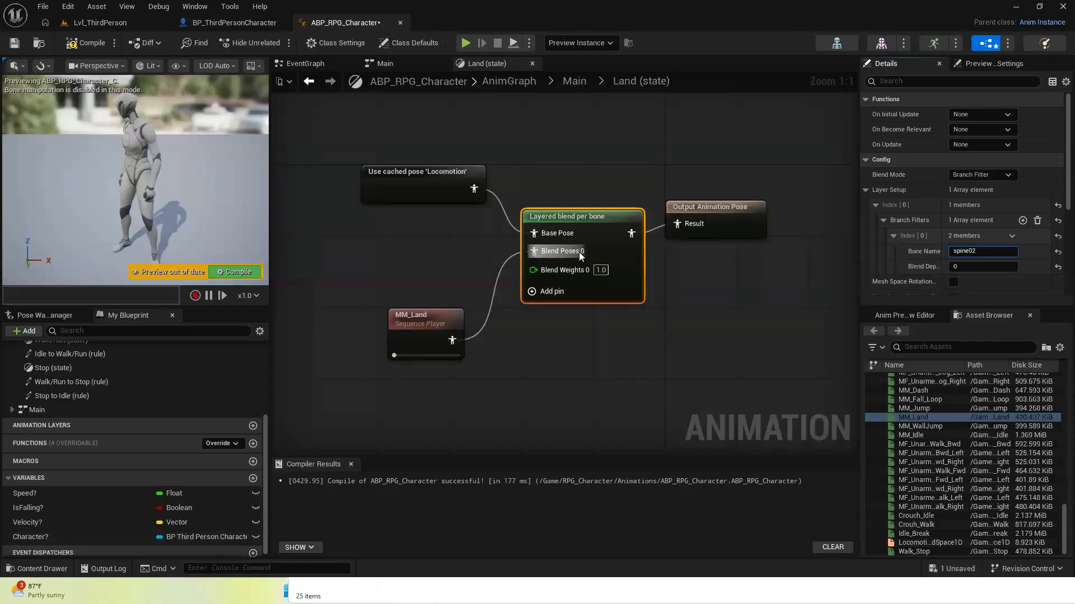
# Open the SK_Mannequin skeleton from BP_ThirdPersonCharacter's mesh folder and copy the name of the second spine bone
pyautogui.click(241, 23)
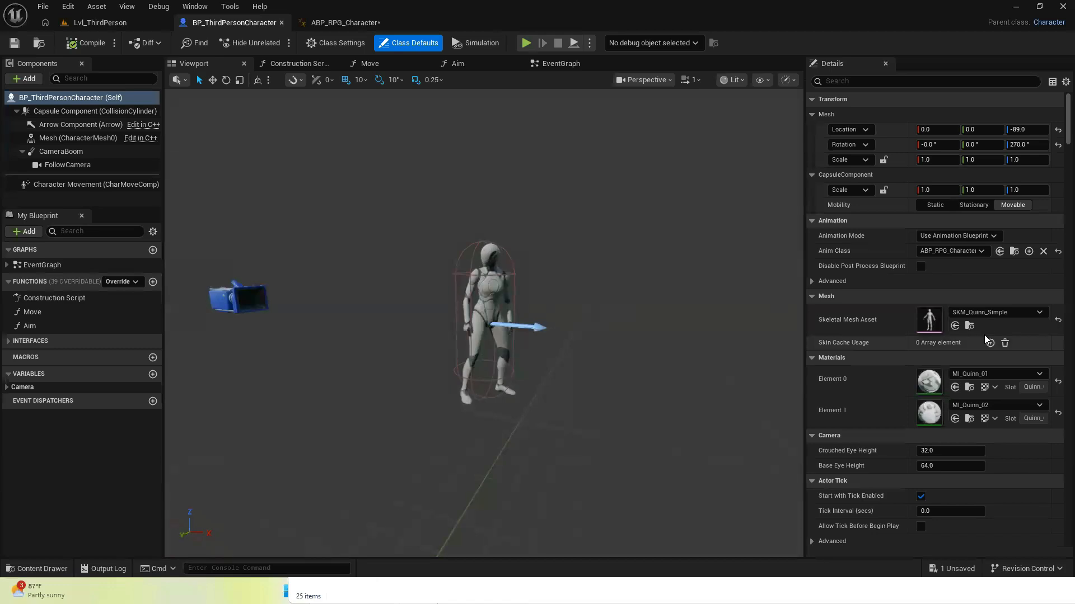
pyautogui.click(969, 327)
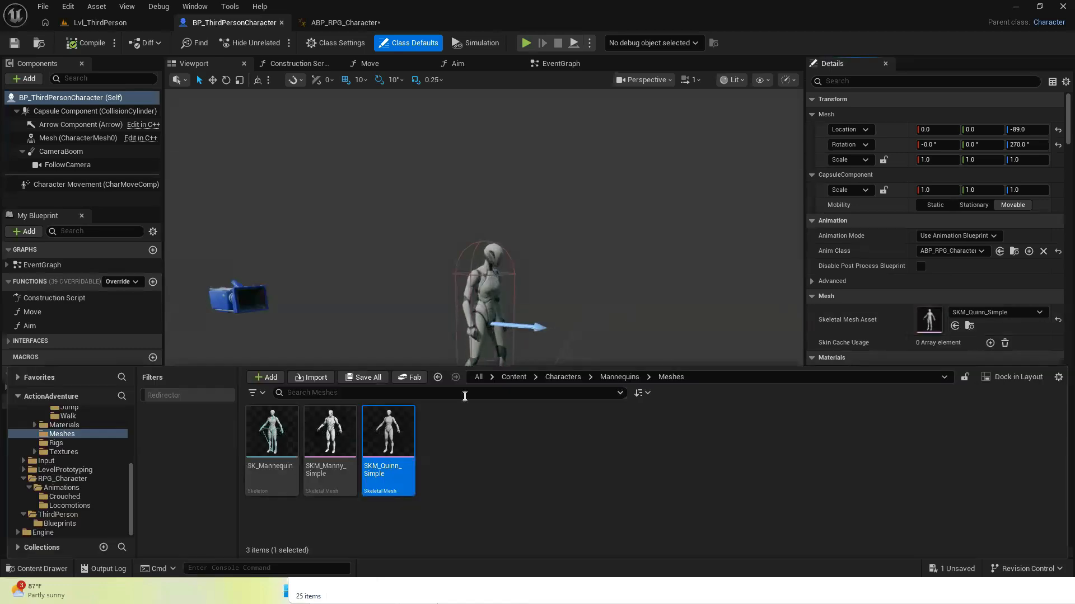
pyautogui.click(274, 437)
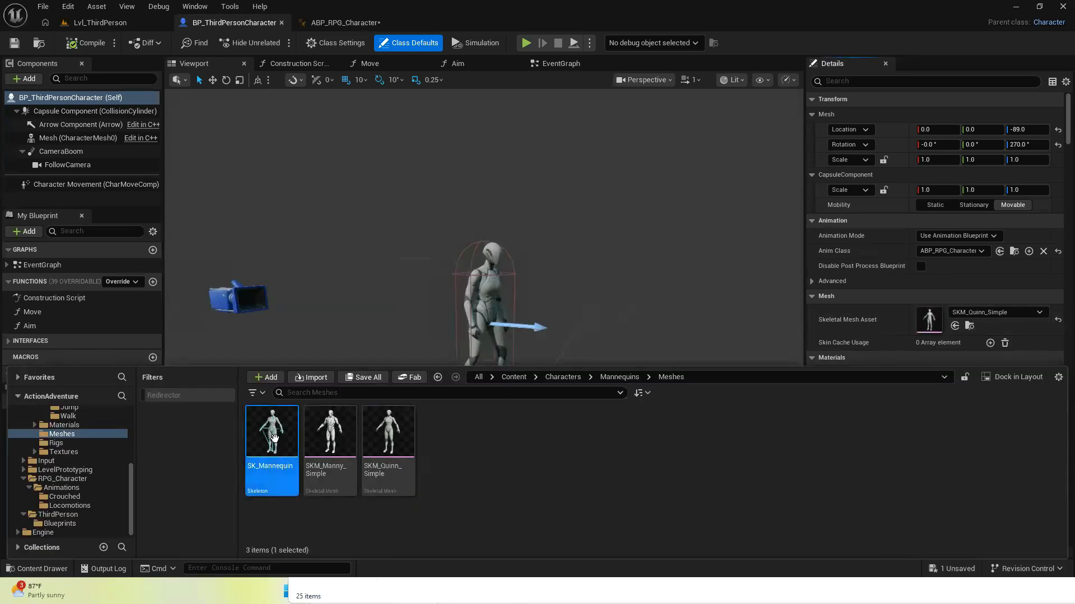
pyautogui.doubleClick(275, 443)
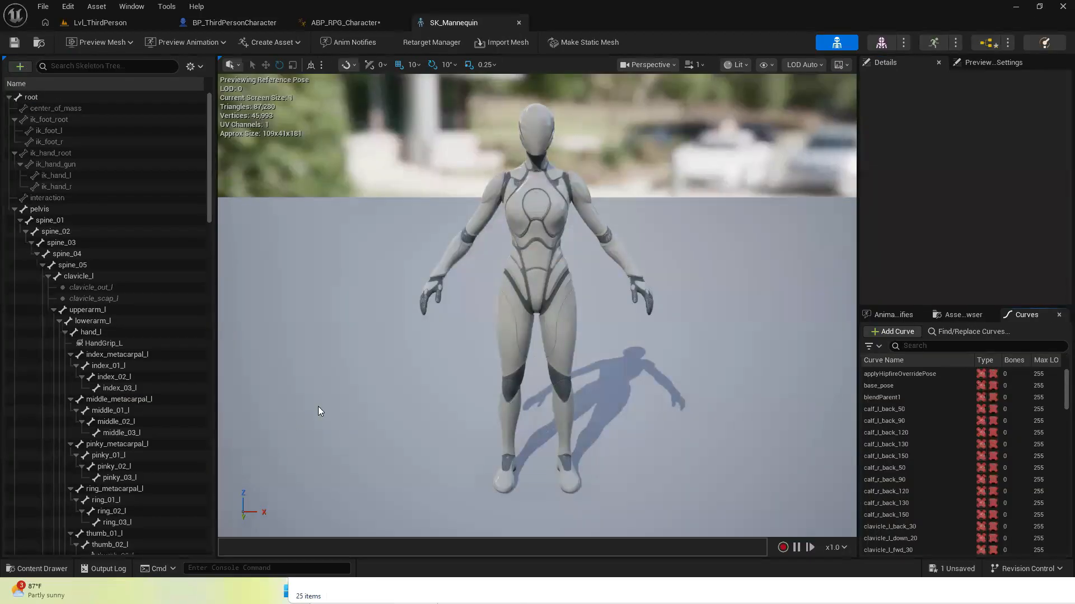
pyautogui.click(54, 233)
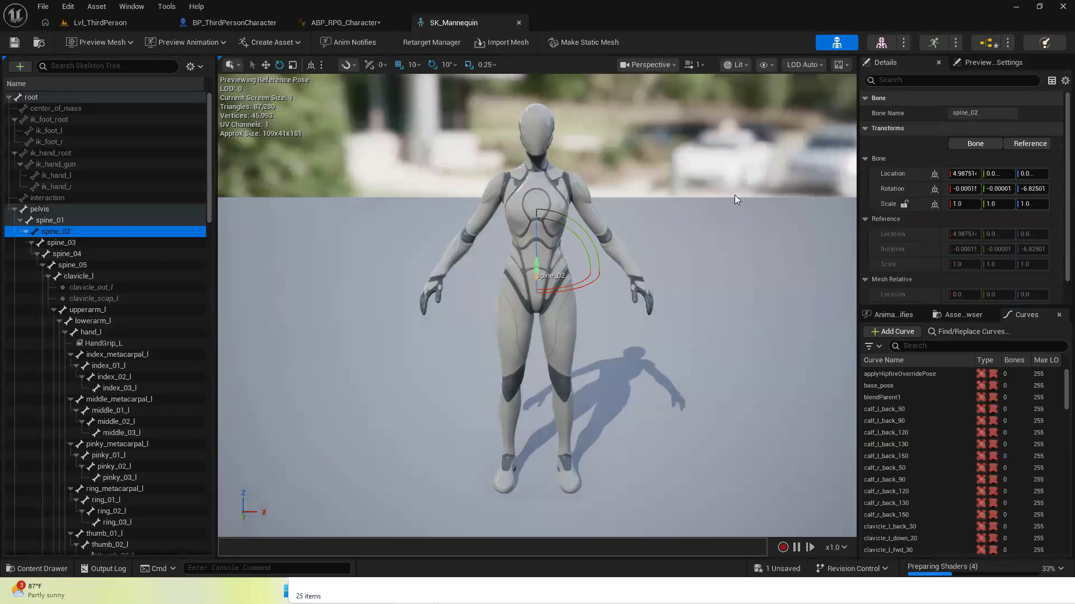
pyautogui.click(975, 111)
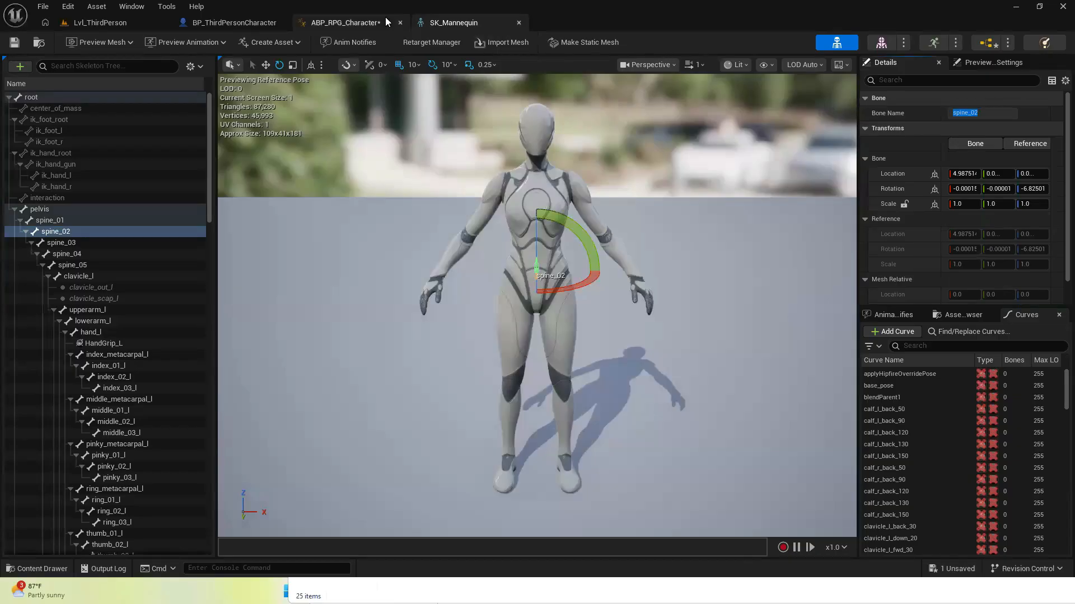
# In ABP_RPG_Character's Land state, set the branch filter's Bone Name to spine_02, then compile and save the blueprint
pyautogui.click(342, 23)
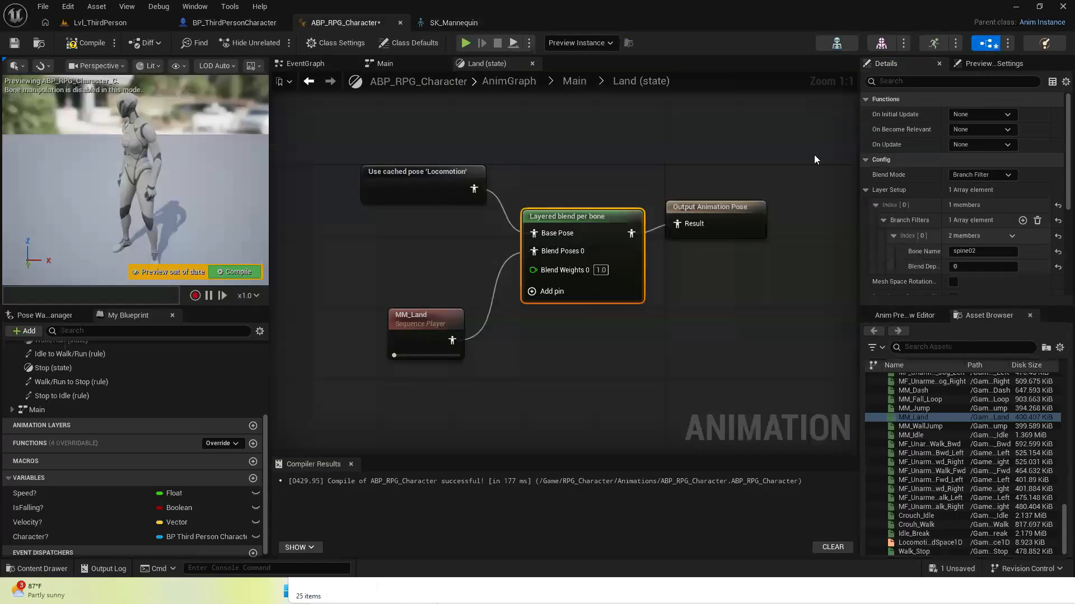
pyautogui.click(953, 252)
pyautogui.write('spine_02')
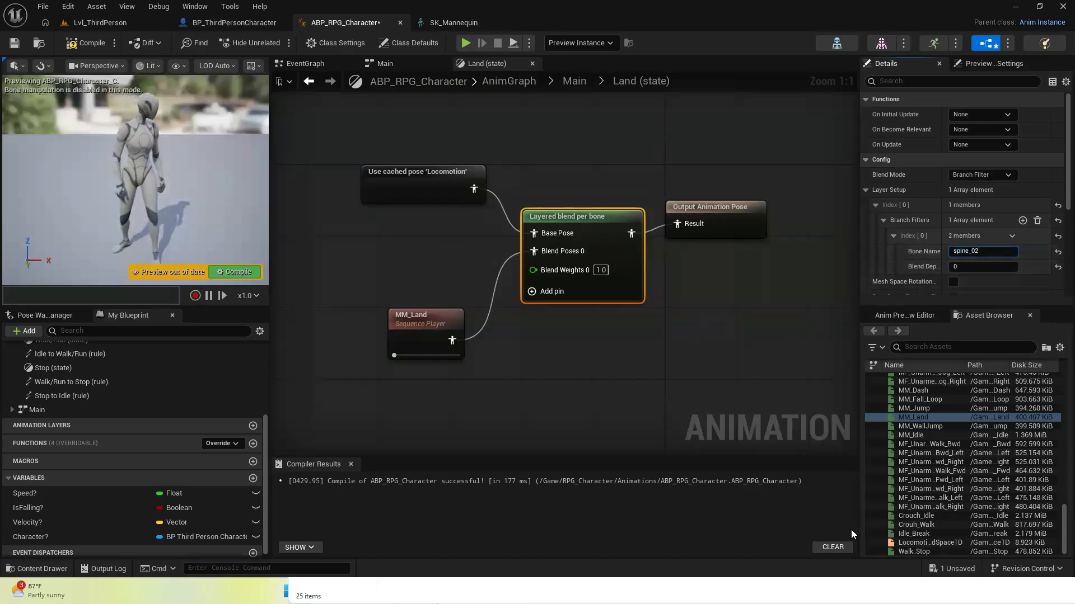
pyautogui.click(88, 45)
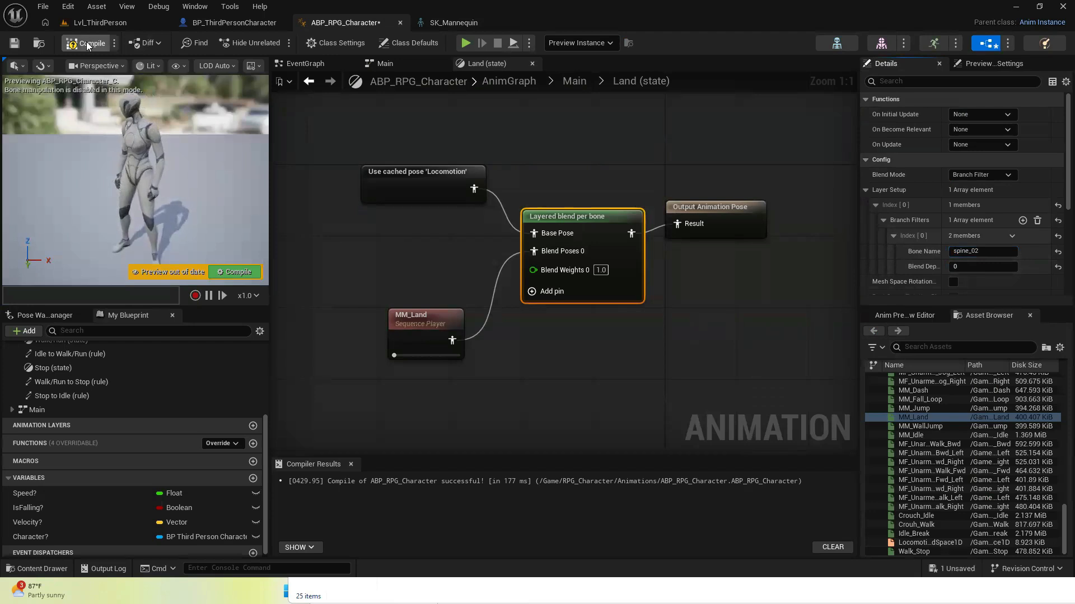
pyautogui.click(14, 44)
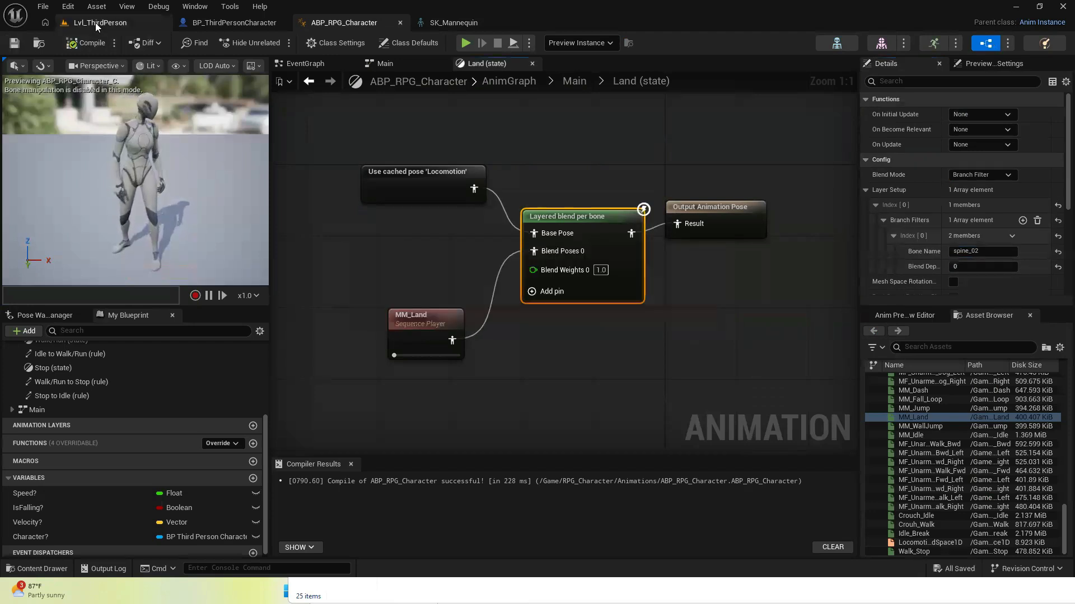
# Play-test Lvl_ThirdPerson, running and jumping toward the camera to check the blended landing, then end the play session
pyautogui.click(95, 22)
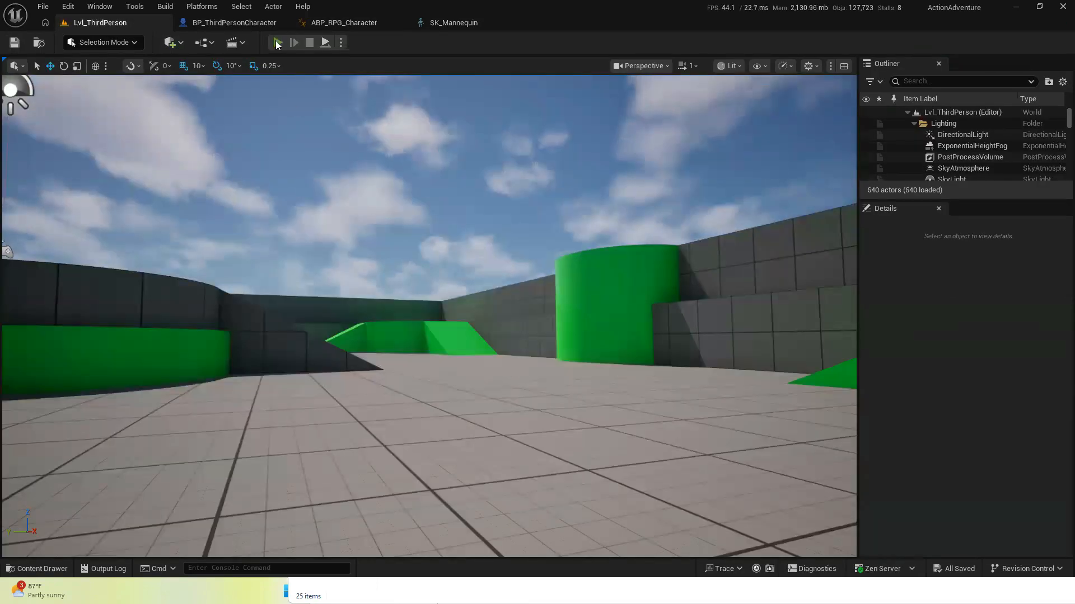
pyautogui.click(277, 43)
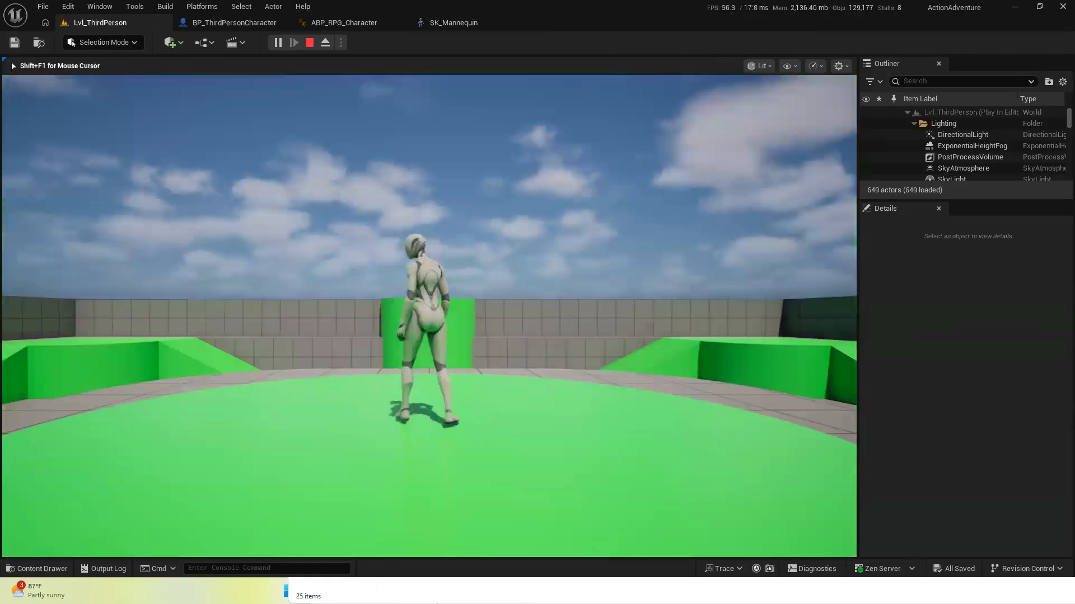
pyautogui.press('s')
pyautogui.press('space')
pyautogui.press('s')
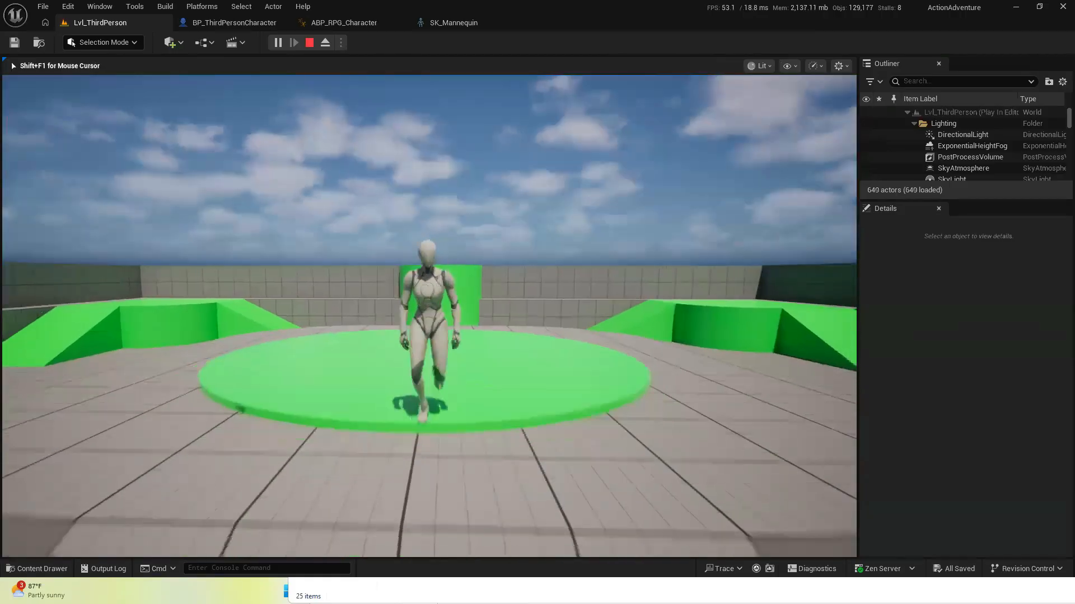
pyautogui.press('space')
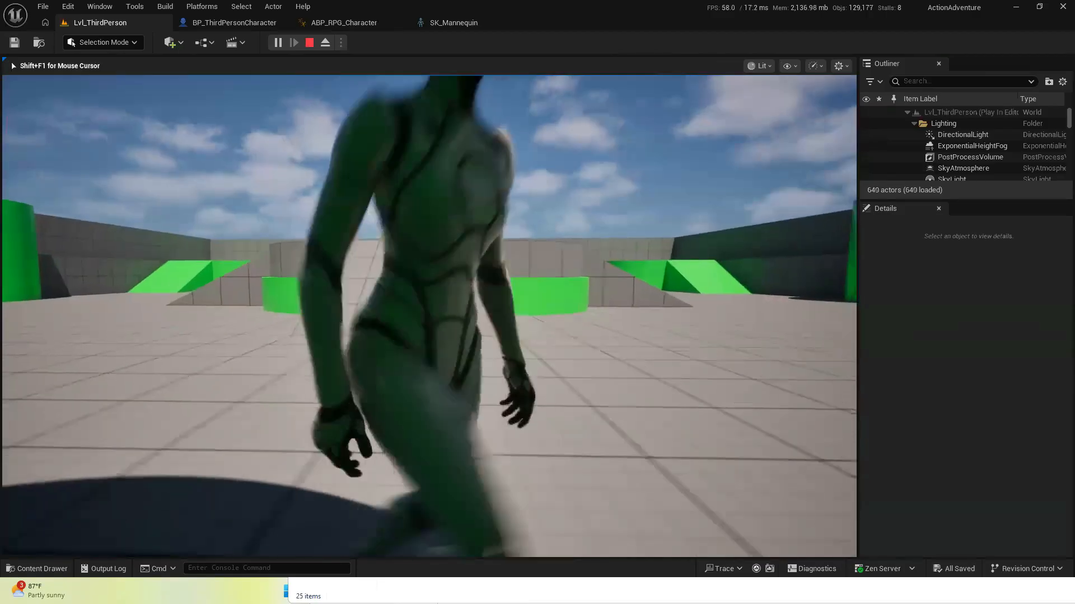
pyautogui.press('w')
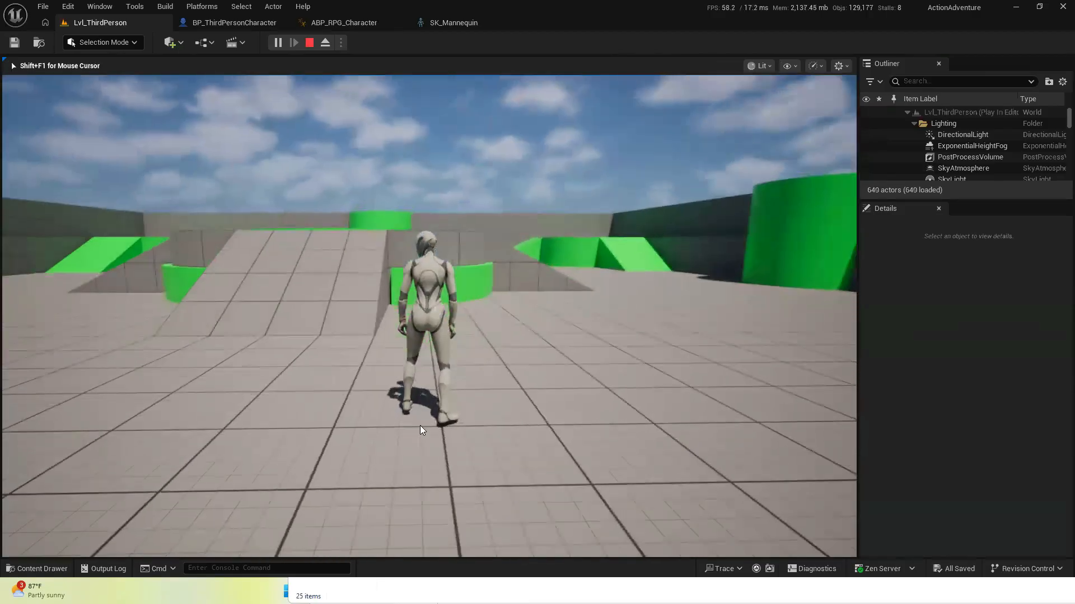
pyautogui.press('Escape')
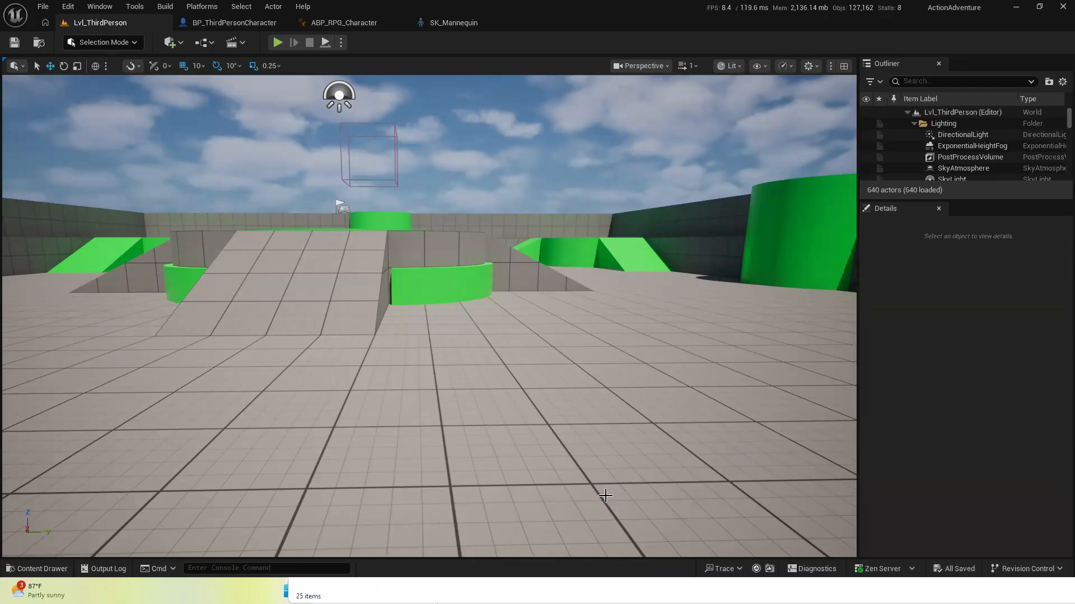
# Start another play session and jump while running in different directions on and around the green circular platform to check the landing blend
pyautogui.click(278, 44)
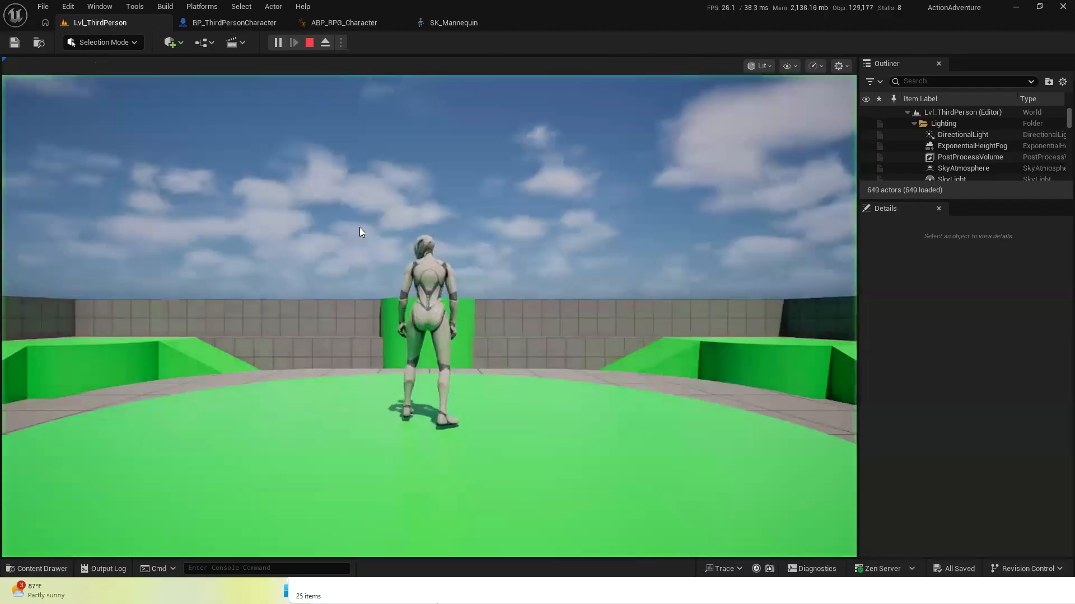
pyautogui.press('s')
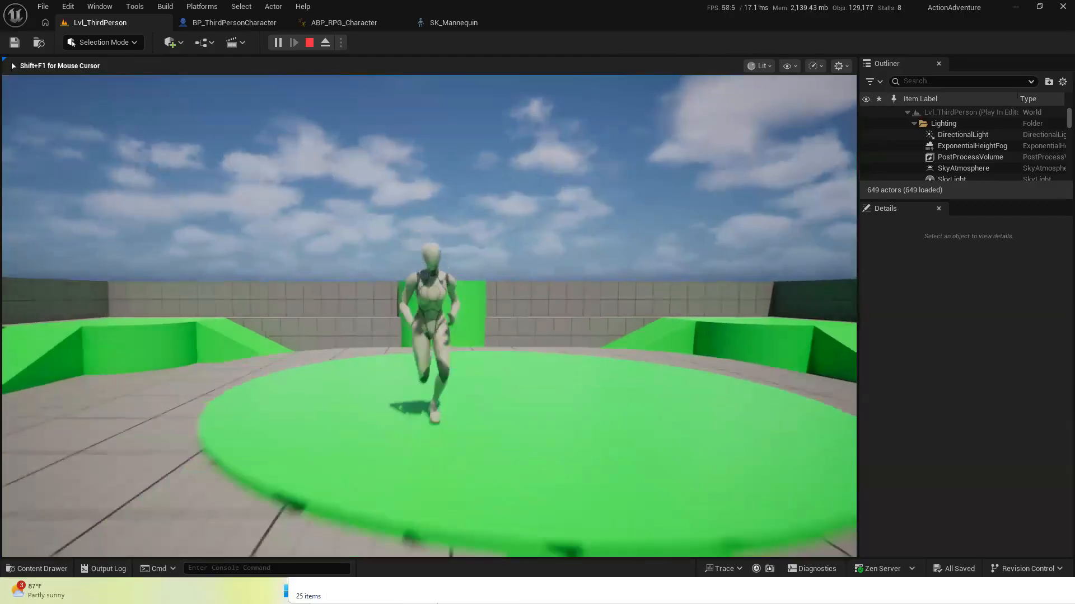
pyautogui.press('d')
pyautogui.press('s')
pyautogui.press('w')
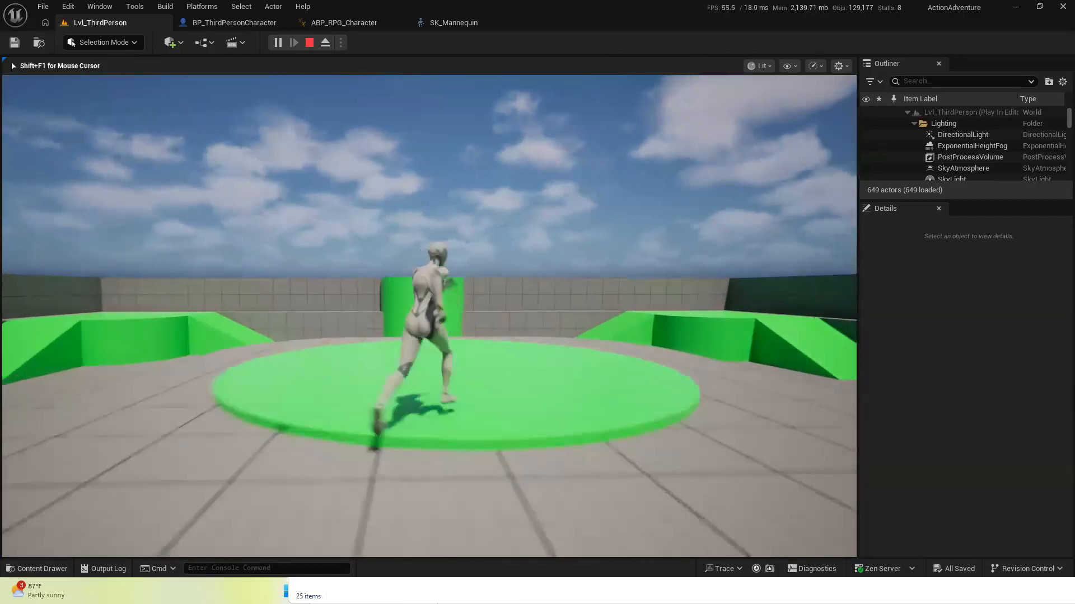
pyautogui.press('space')
pyautogui.press('d')
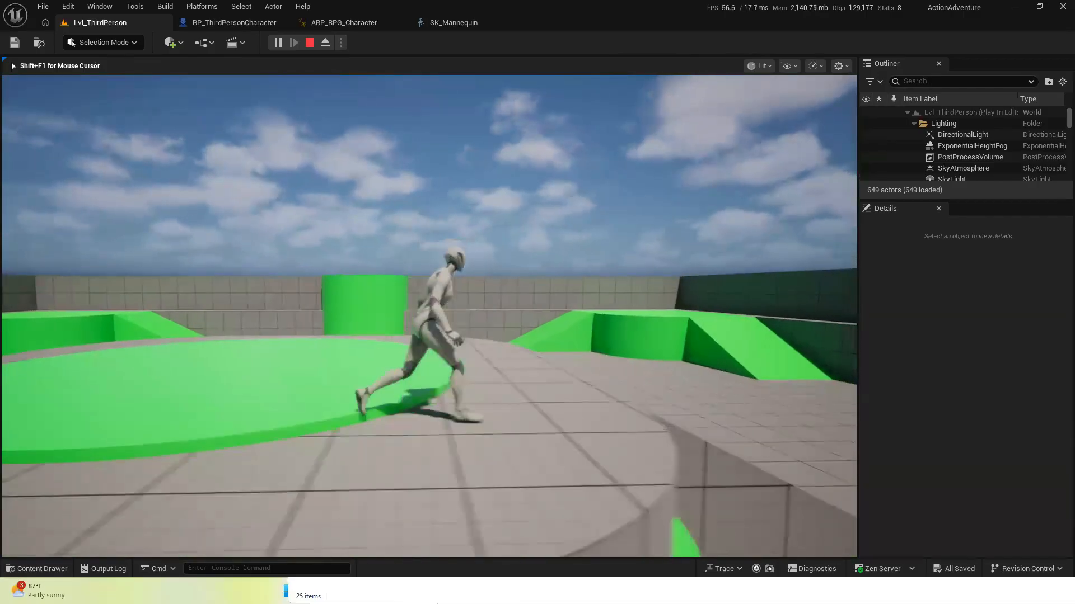
pyautogui.press('space')
pyautogui.press('s')
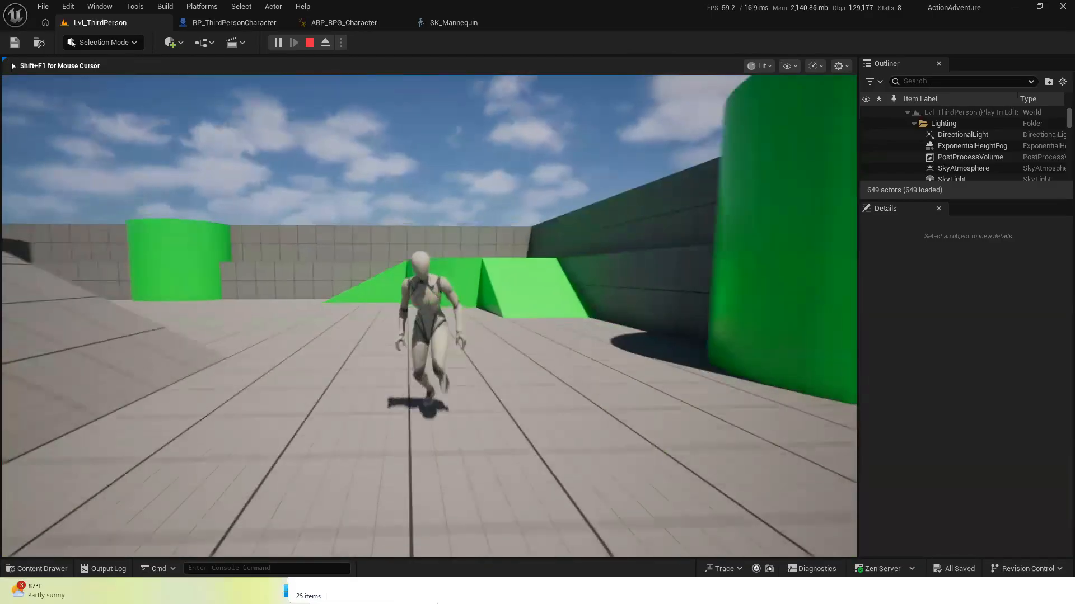
# Move the character across the open floor beside the grey ramp, changing direction to check the ground locomotion and stopping animations
pyautogui.press('a')
pyautogui.press('d')
pyautogui.press('w')
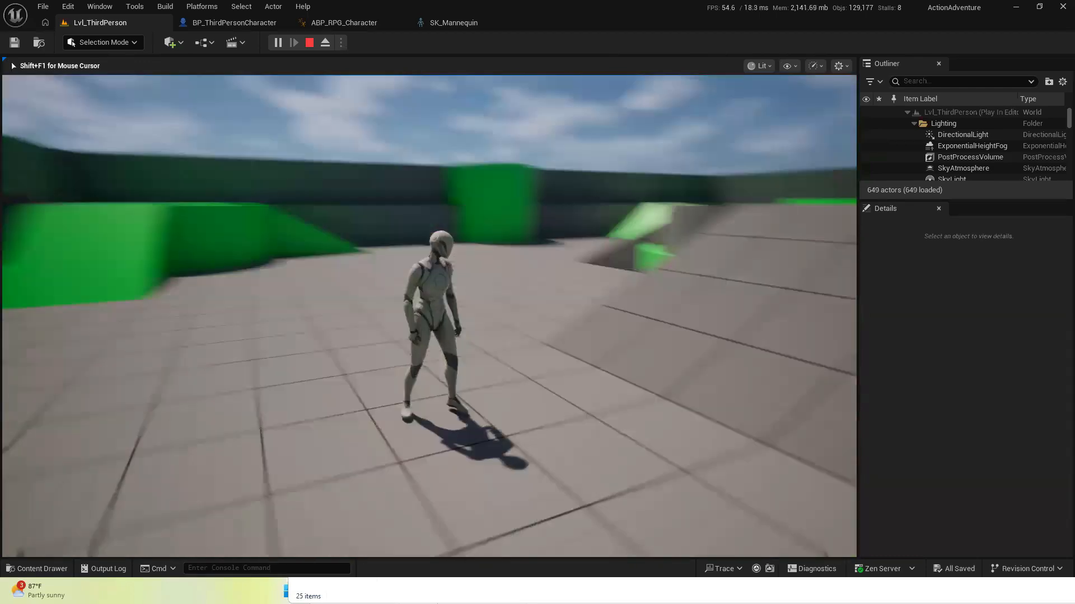
pyautogui.press('w')
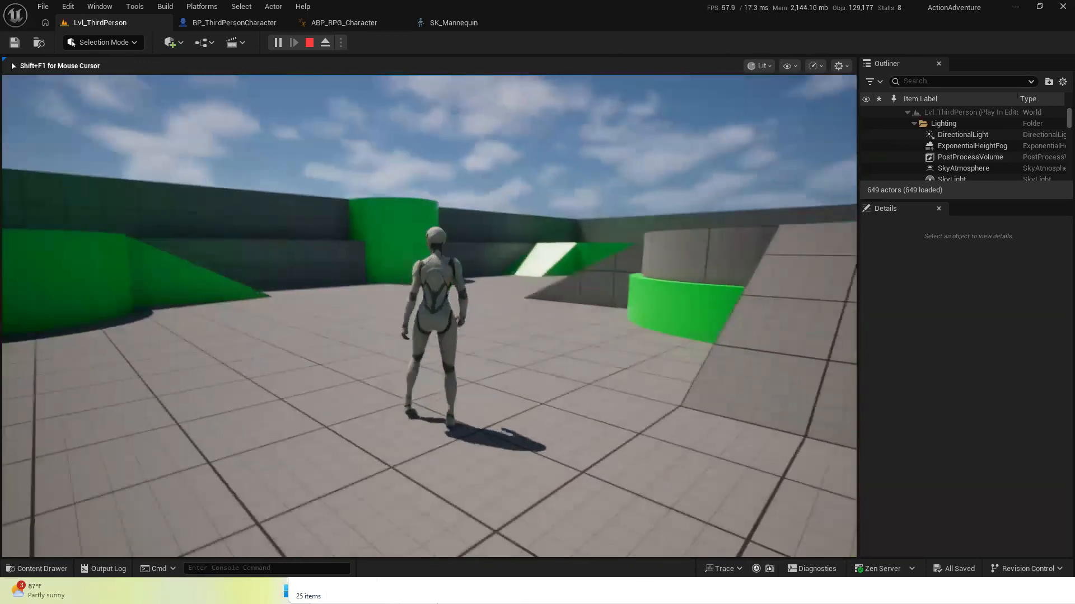
pyautogui.press('w')
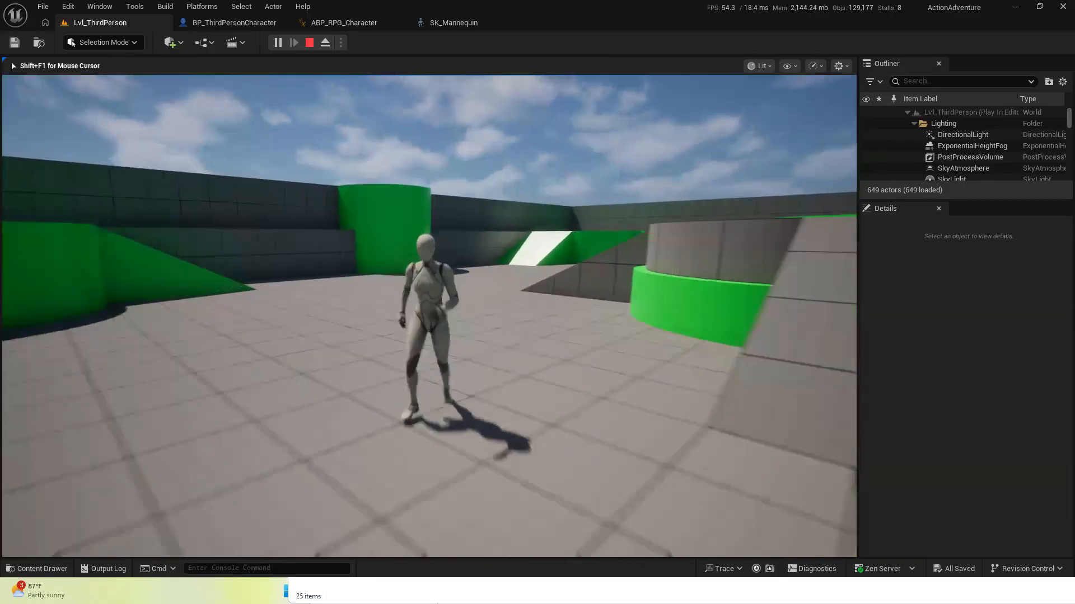
pyautogui.press('s')
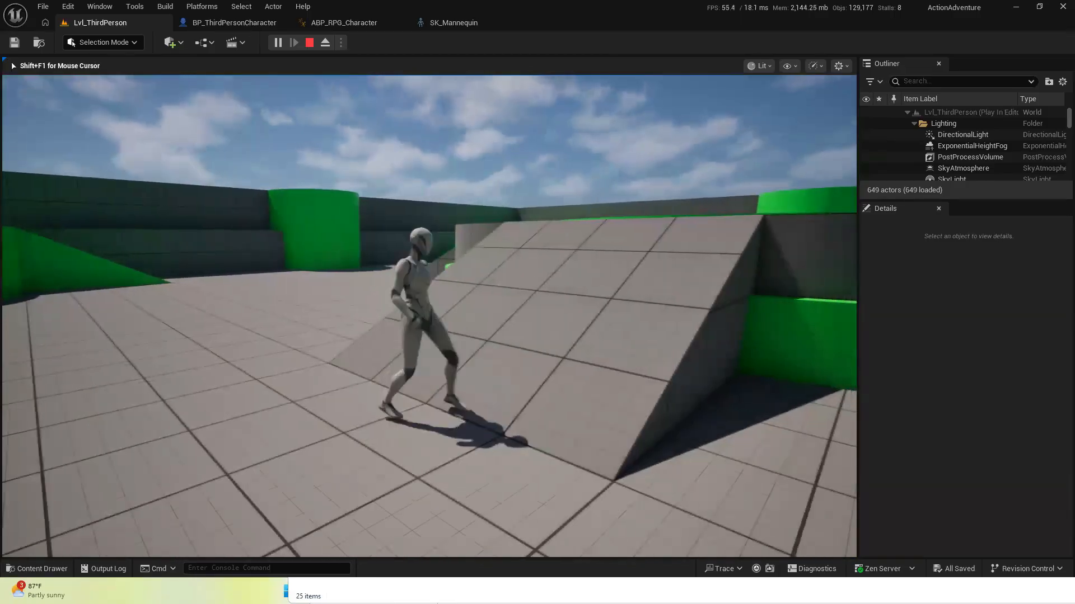